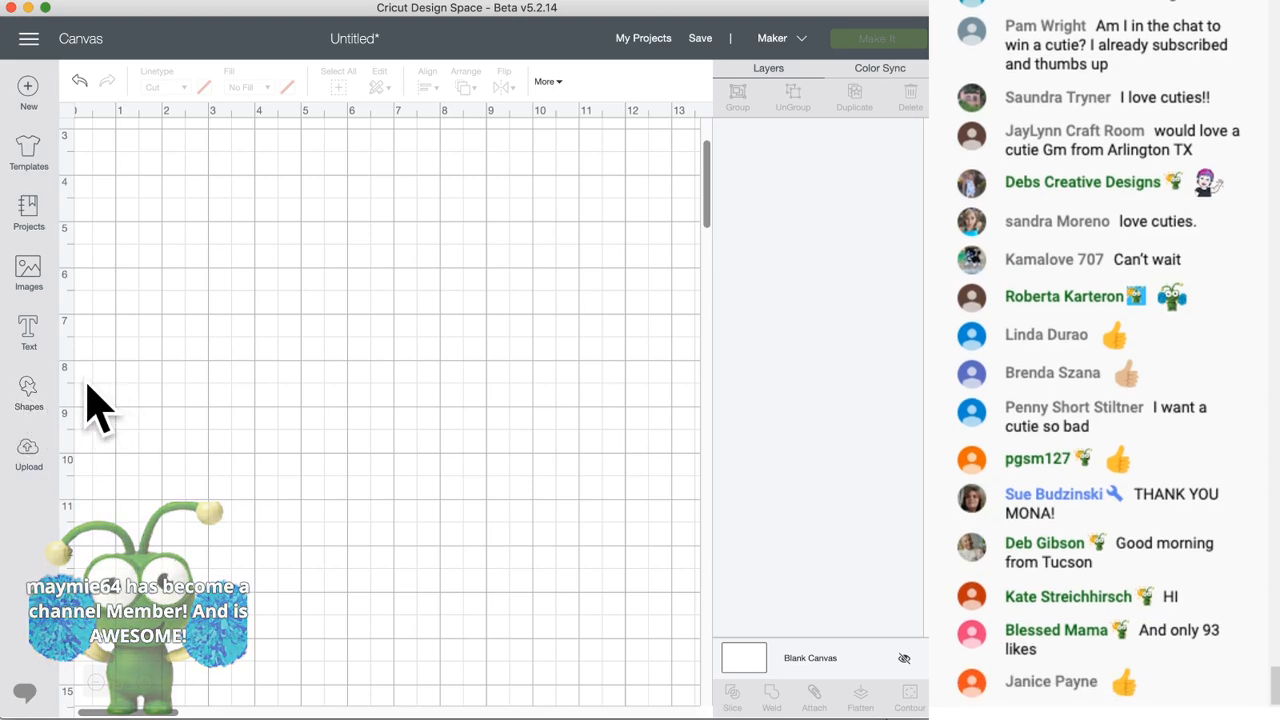
# - Add a square shape to the canvas and enlarge it to about 7.926 inches per side
pyautogui.click(30, 392)
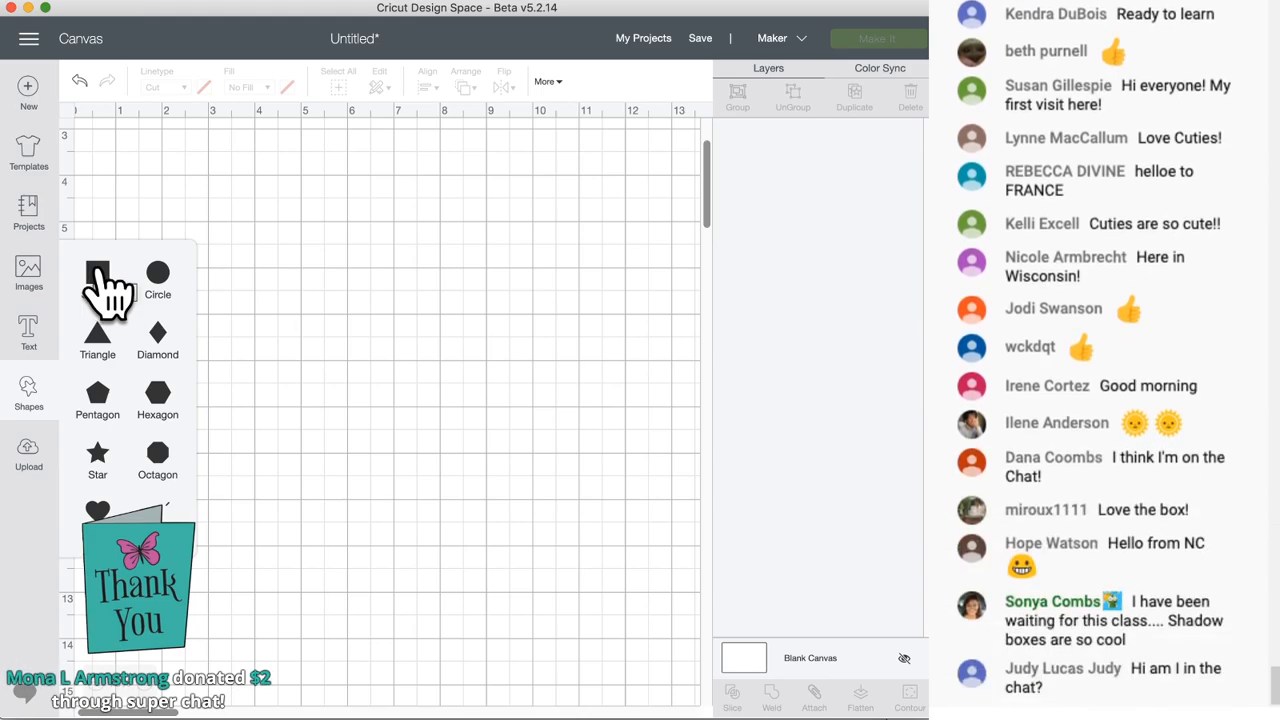
pyautogui.click(105, 282)
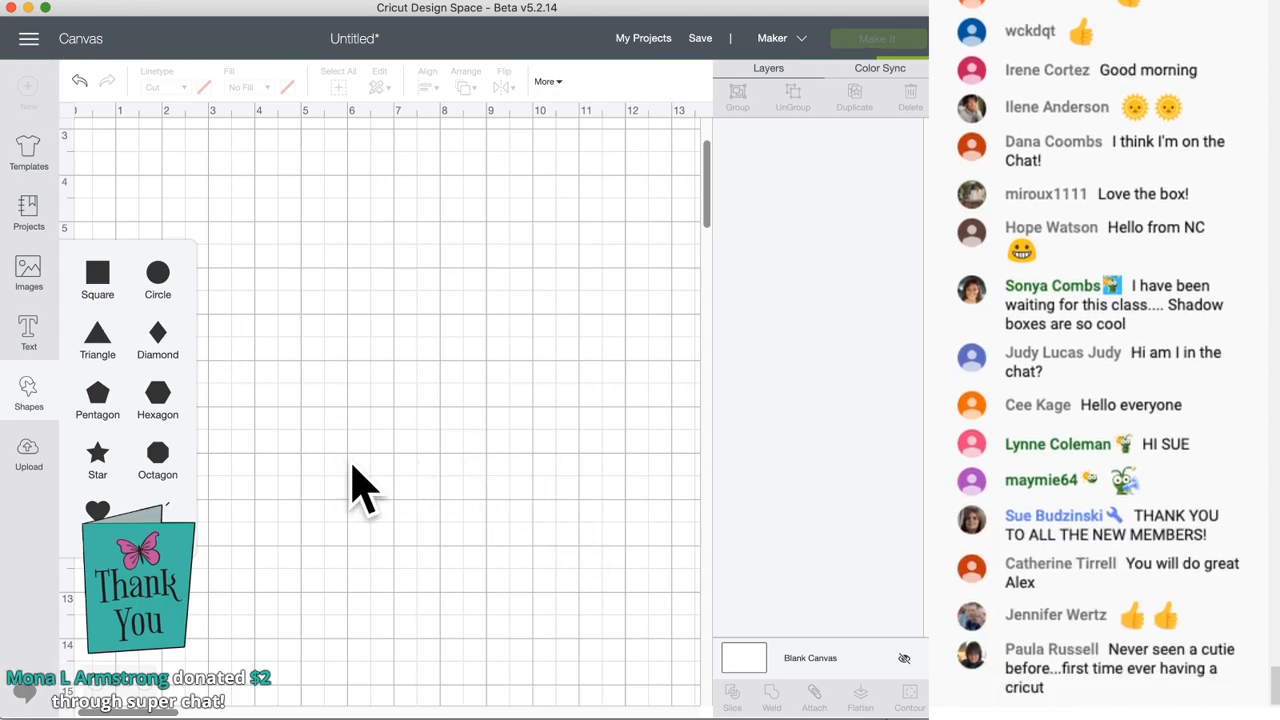
pyautogui.moveTo(274, 202); pyautogui.dragTo(211, 249)
pyautogui.moveTo(266, 310); pyautogui.dragTo(500, 514)
pyautogui.moveTo(257, 357)
pyautogui.mouseDown()
pyautogui.moveTo(240, 335)
pyautogui.moveTo(266, 351)
pyautogui.mouseUp()
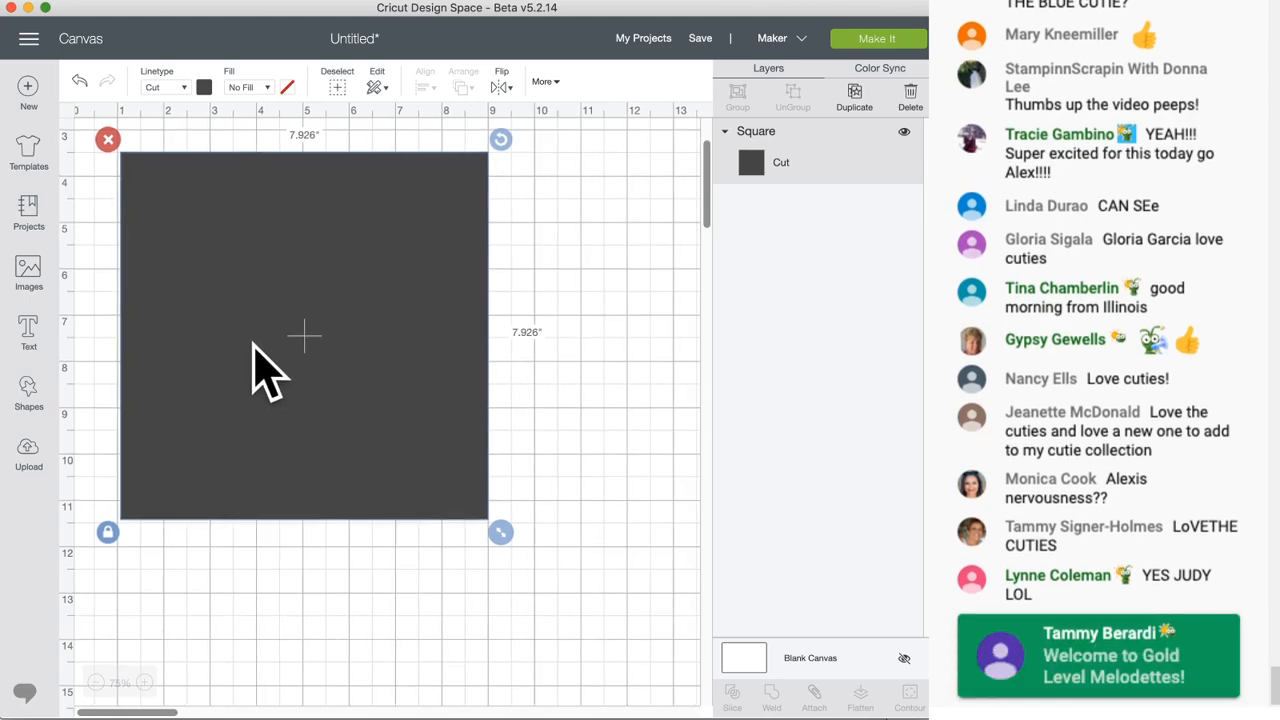
# - Move the large square to the upper-left area of the canvas, close to the rulers' zero marks
pyautogui.hscroll(1, 252, 343)
pyautogui.moveTo(272, 350); pyautogui.dragTo(277, 377)
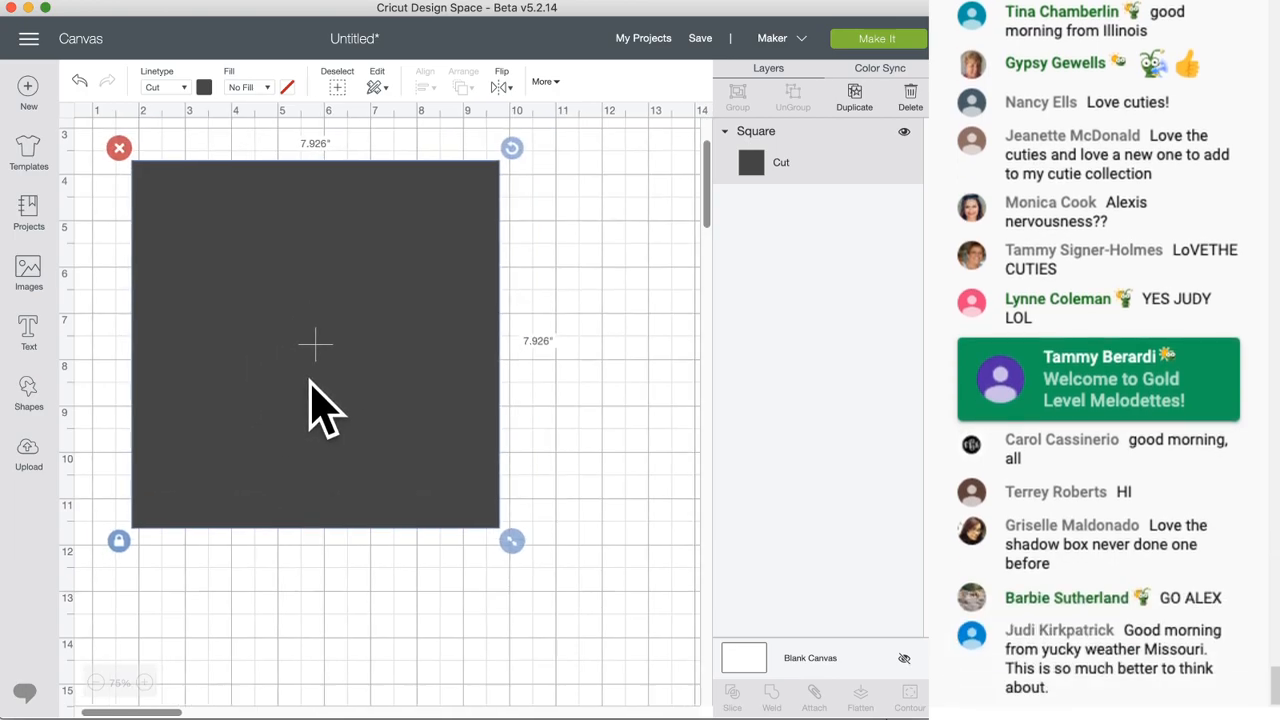
pyautogui.scroll(1, 310, 379)
pyautogui.hscroll(-1, 318, 377)
pyautogui.scroll(2, 383, 373)
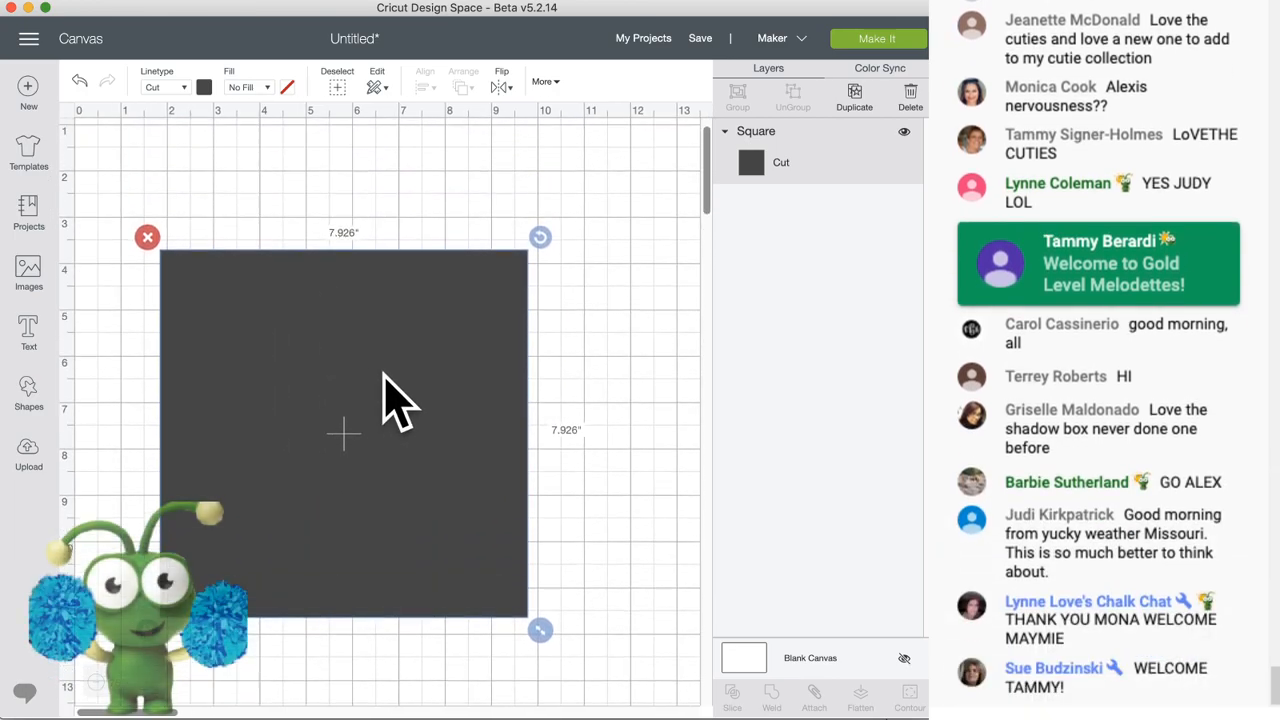
pyautogui.scroll(1, 383, 374)
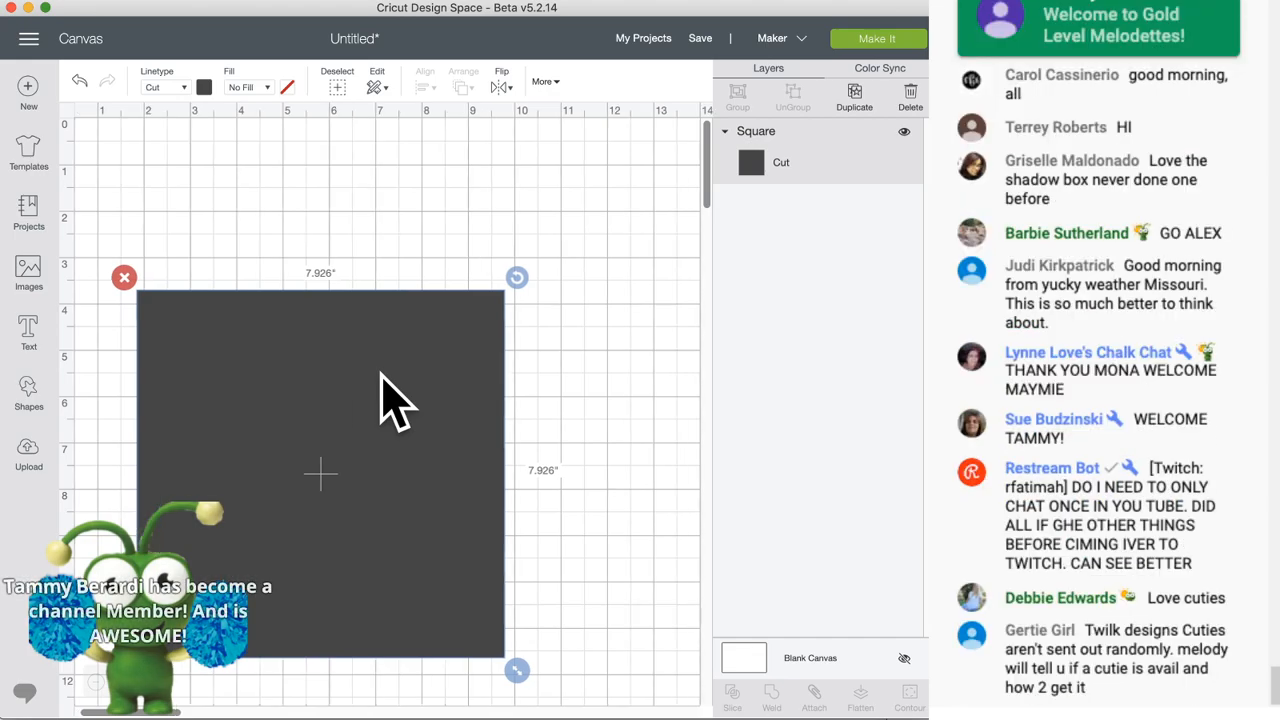
pyautogui.hscroll(5, 380, 373)
pyautogui.hscroll(-5, 381, 374)
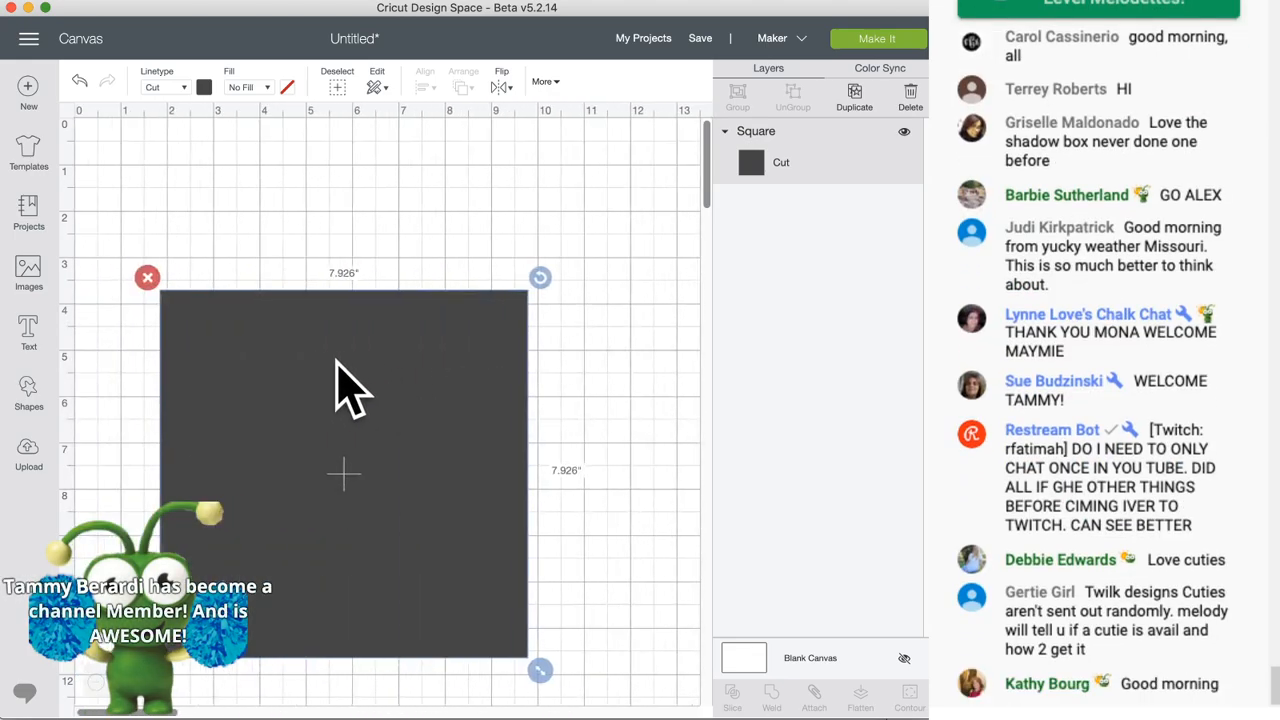
pyautogui.hscroll(1, 340, 362)
pyautogui.scroll(-1, 431, 391)
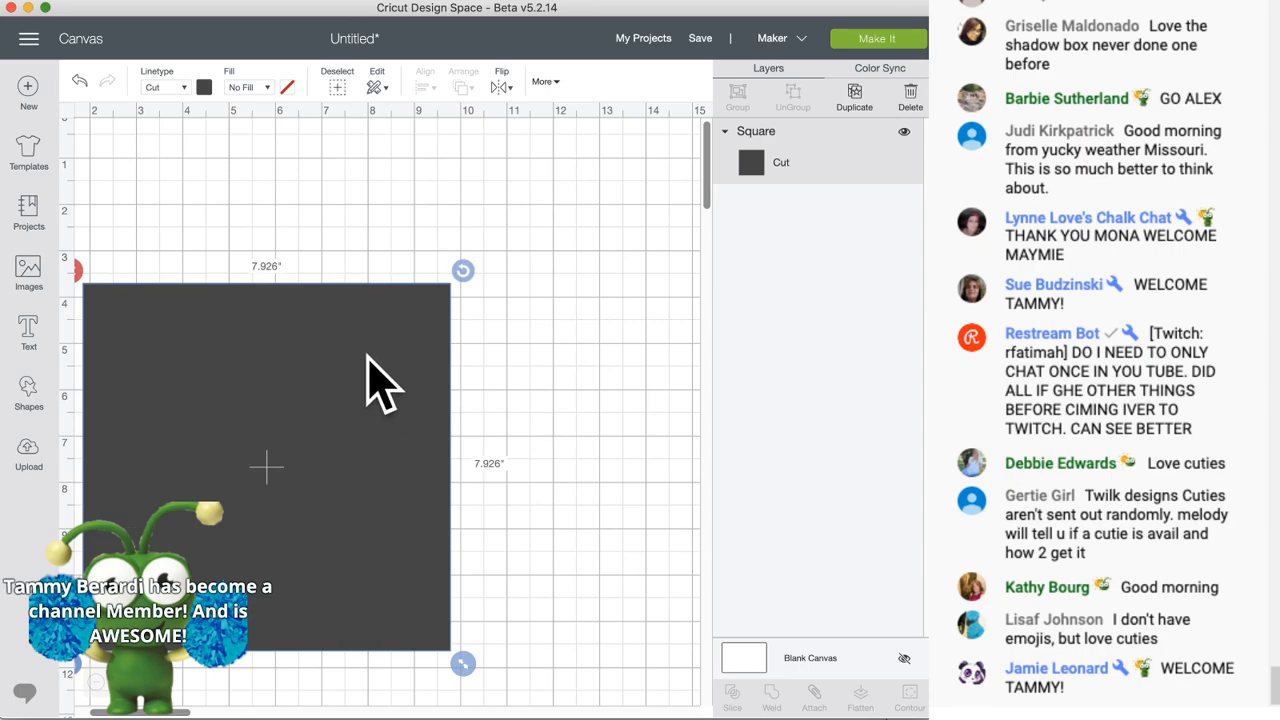
pyautogui.hscroll(-1, 431, 360)
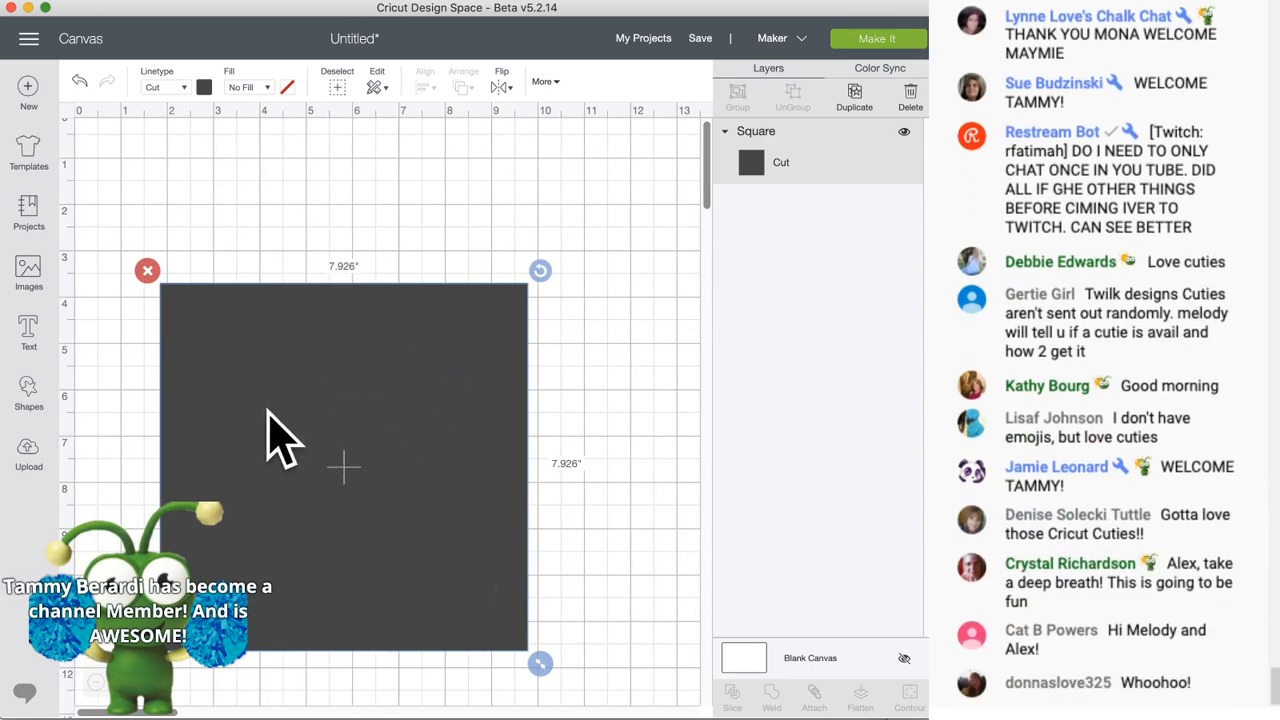
pyautogui.moveTo(284, 400); pyautogui.dragTo(296, 300)
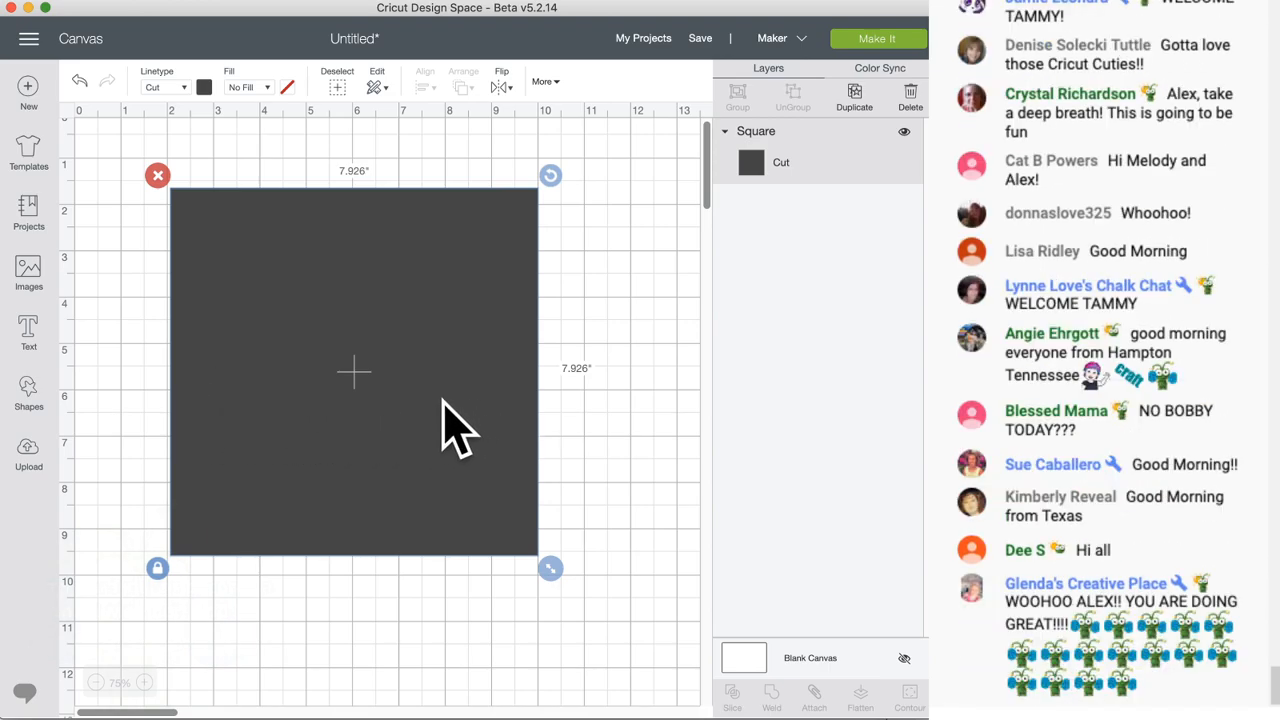
pyautogui.moveTo(349, 383); pyautogui.dragTo(272, 338)
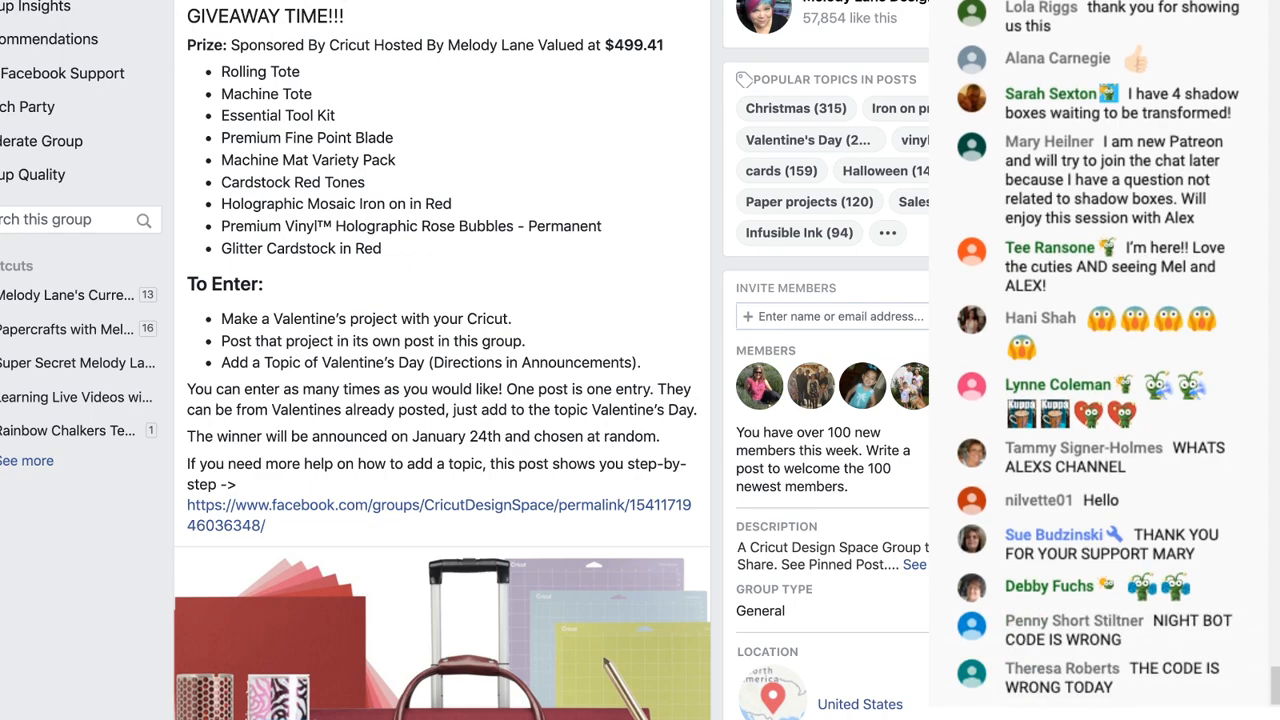
# - Examine the giveaway post in the Facebook group, including its prize list, entry rules and prize photo
pyautogui.hotkey('ctrl', 'Tab')
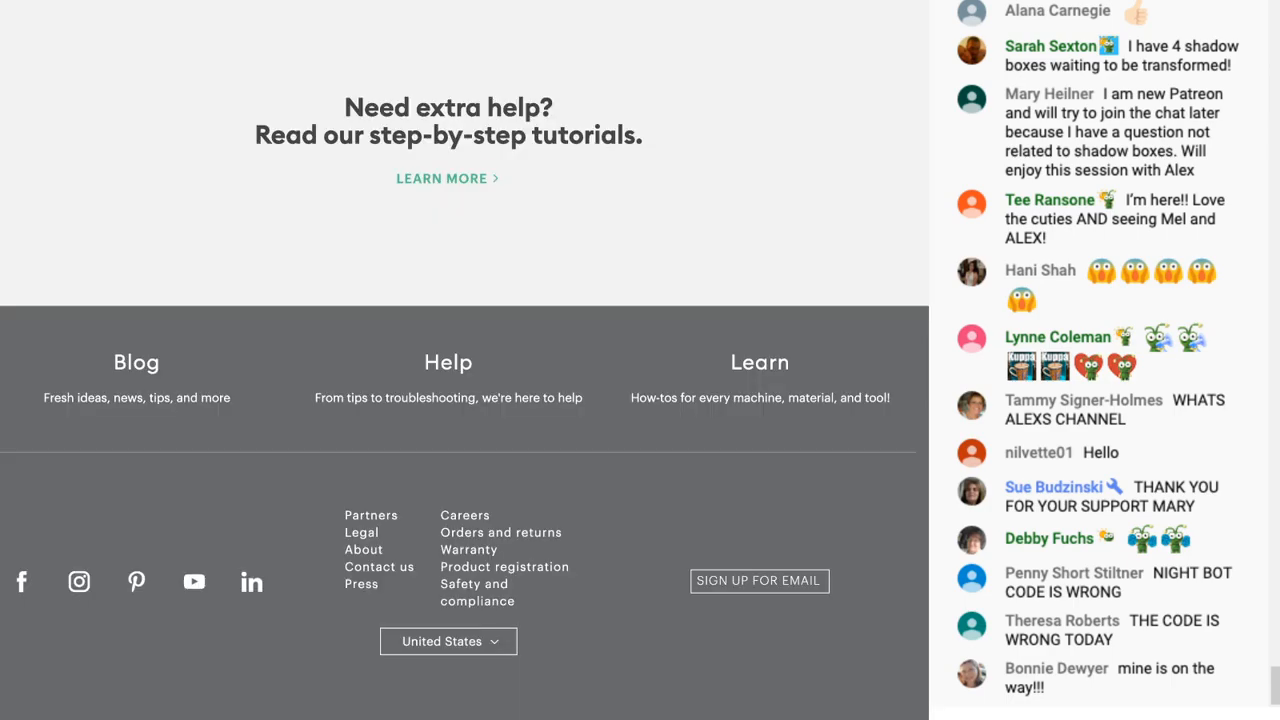
pyautogui.hotkey('ctrl', 'shift', 'Tab')
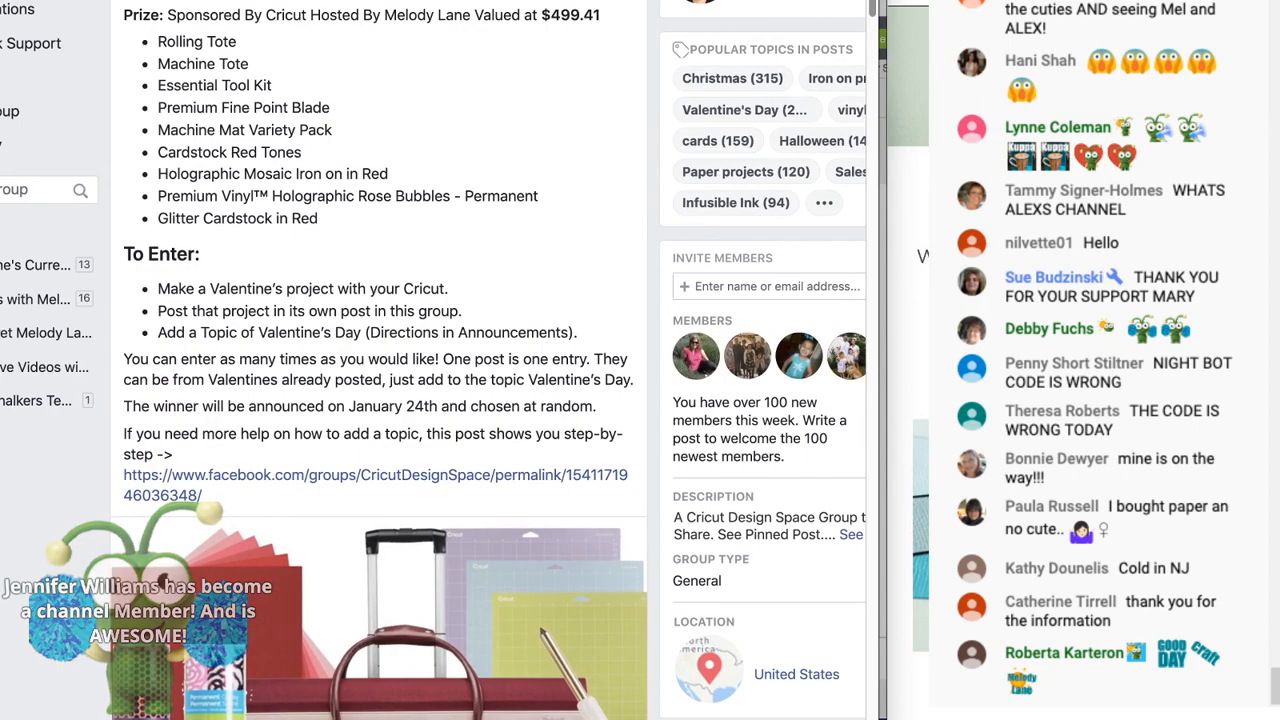
pyautogui.scroll(-5, 323, 600)
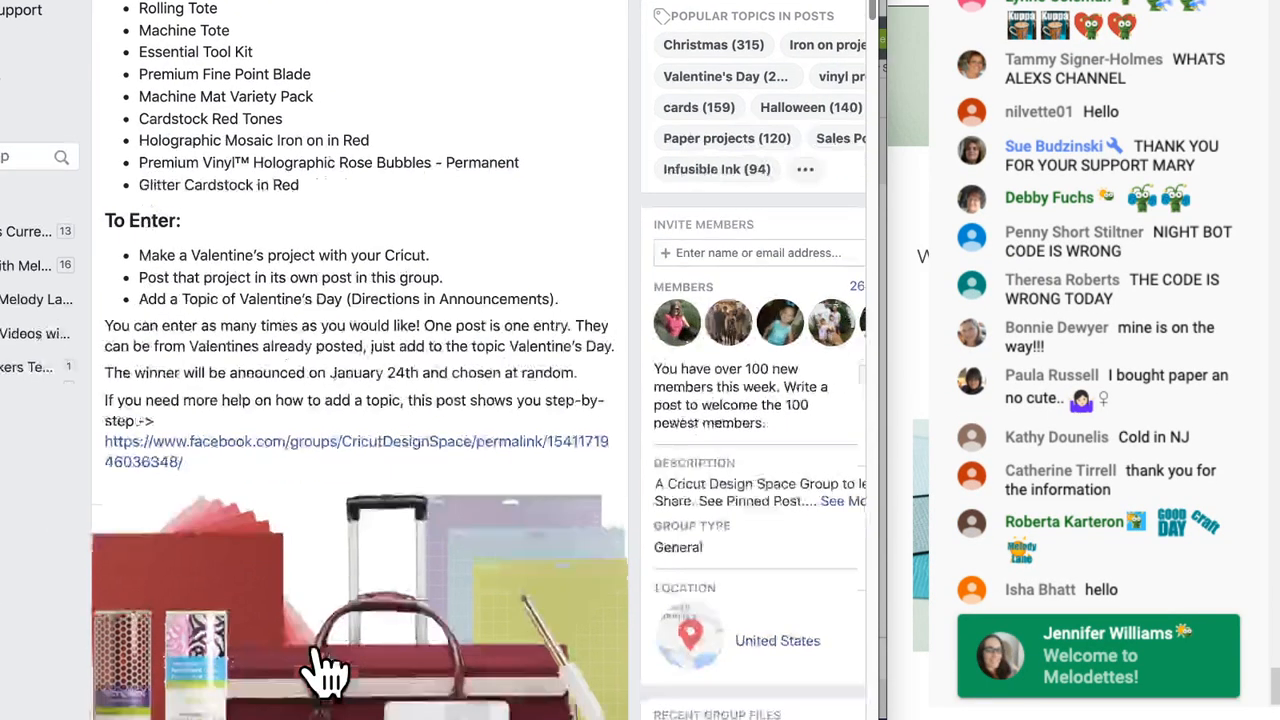
pyautogui.scroll(-1, 323, 670)
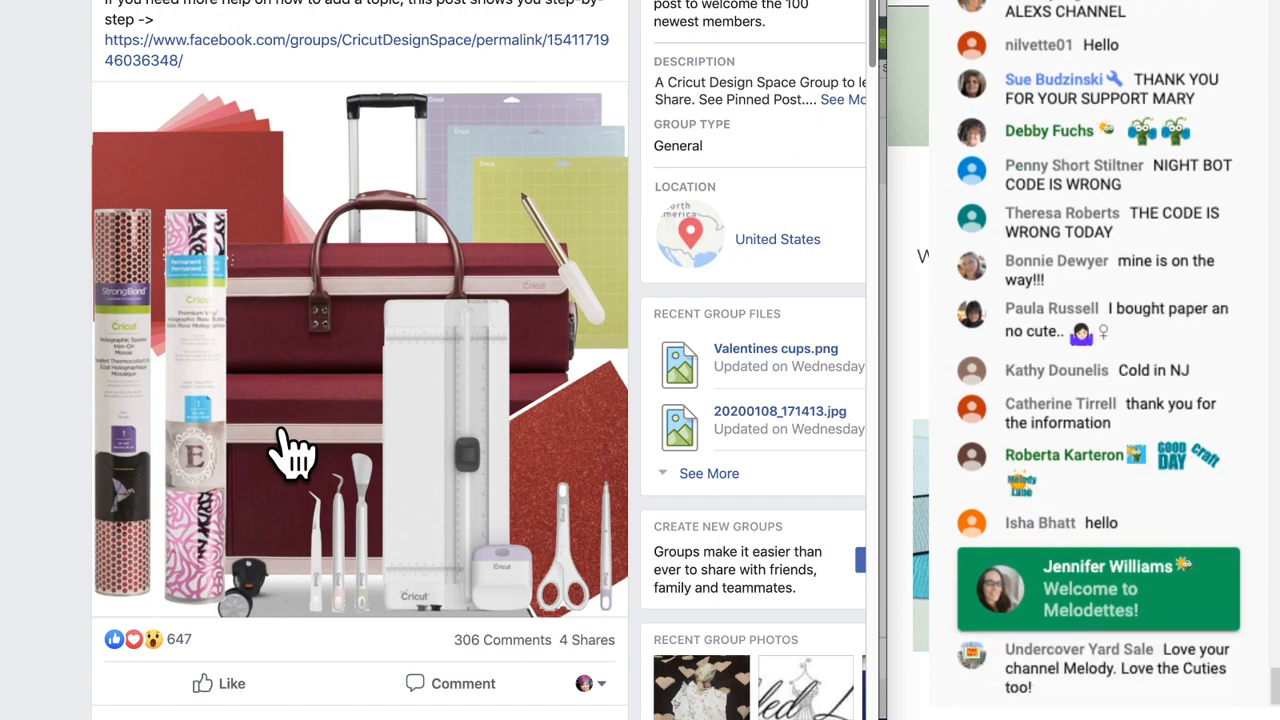
pyautogui.scroll(-3, 290, 452)
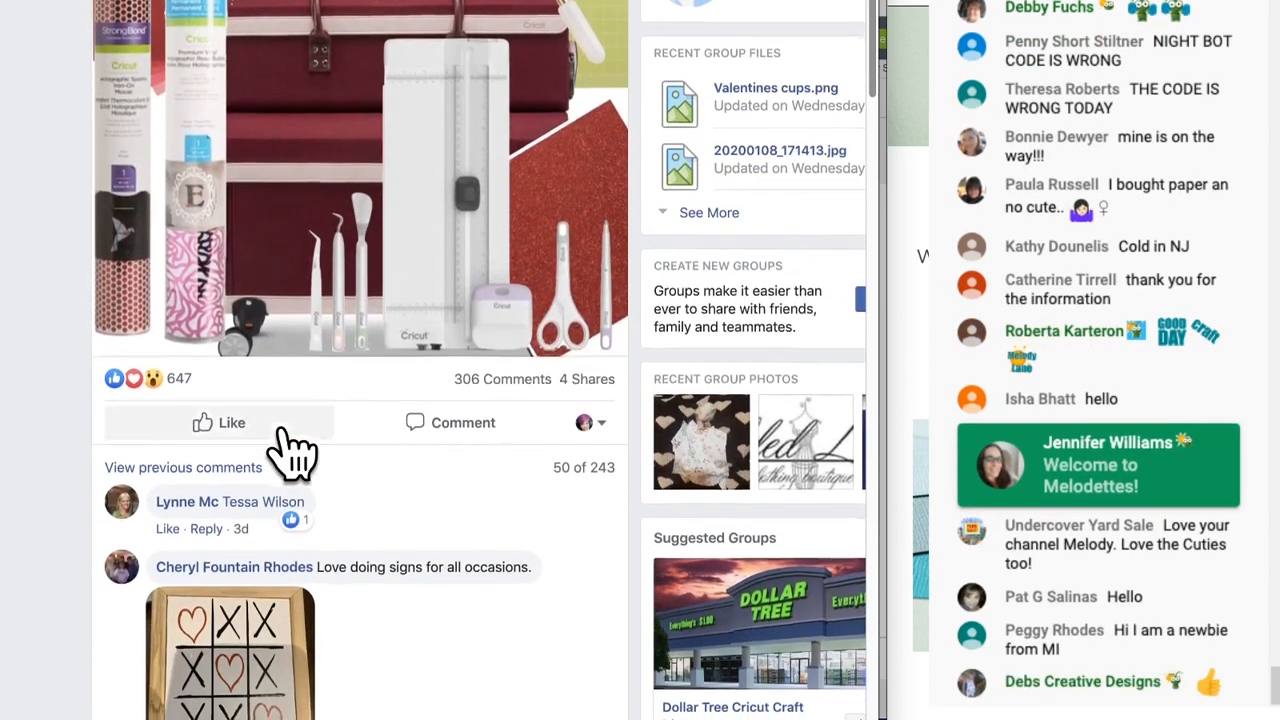
pyautogui.moveTo(288, 451)
pyautogui.scroll(4, 286, 451)
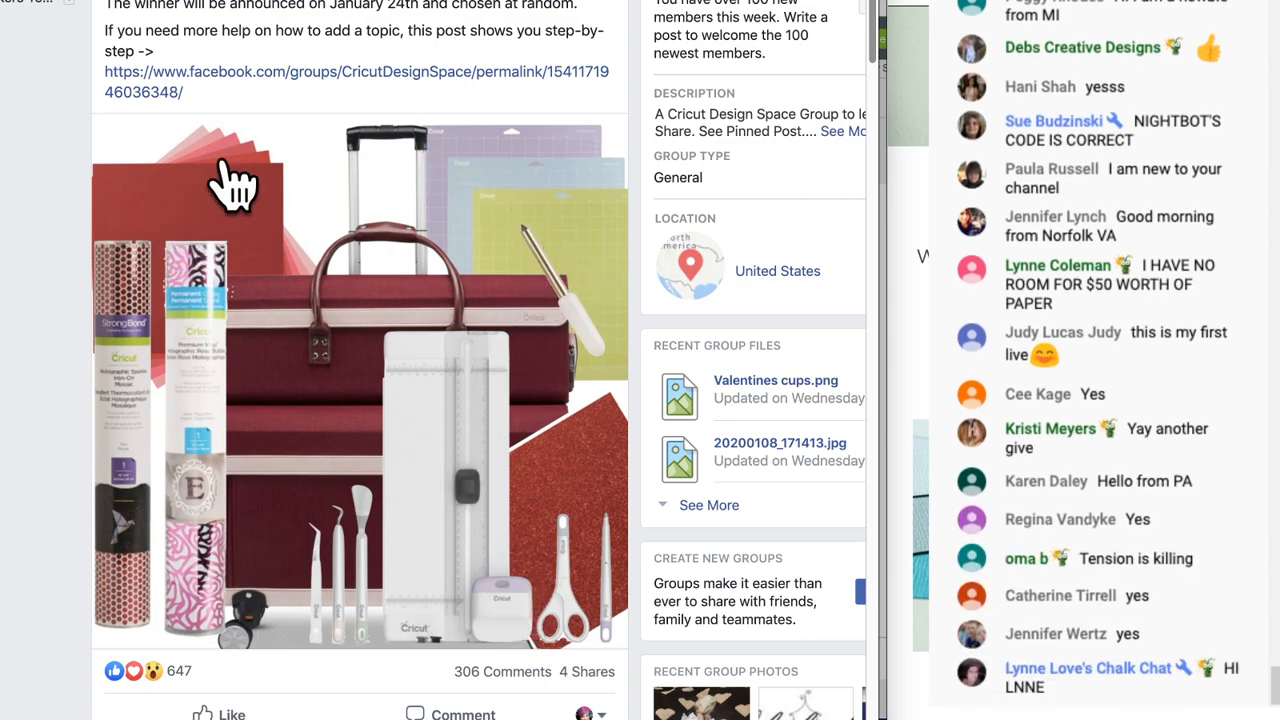
pyautogui.scroll(1, 226, 184)
pyautogui.scroll(7, 232, 184)
pyautogui.scroll(-2, 234, 183)
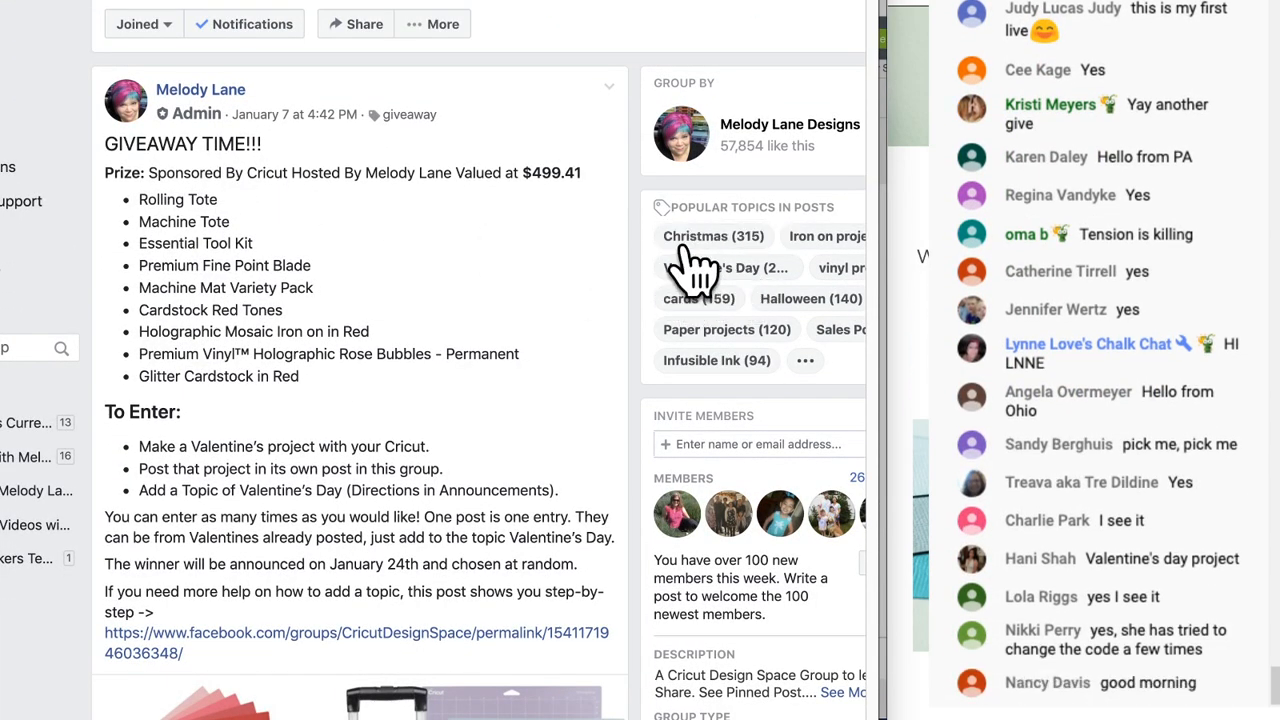
# - Show the group's posts on the Valentine's Day topic and view the newest one
pyautogui.click(711, 268)
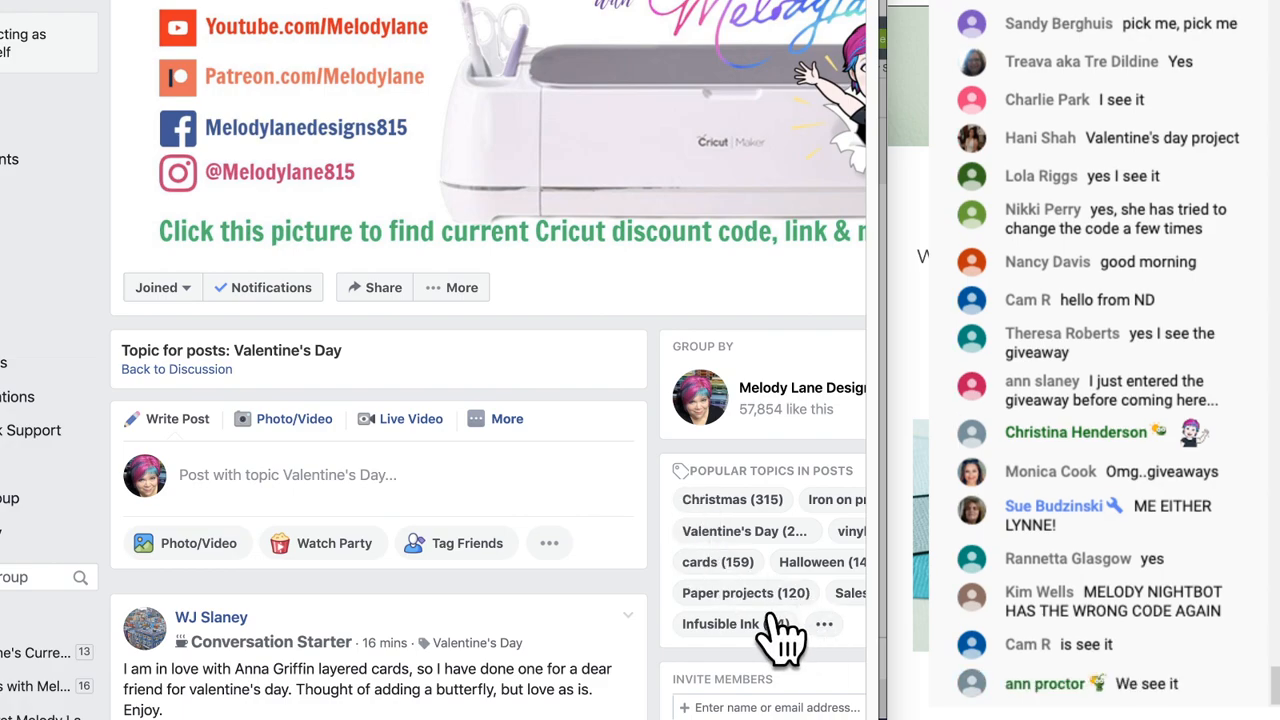
pyautogui.scroll(-3, 755, 520)
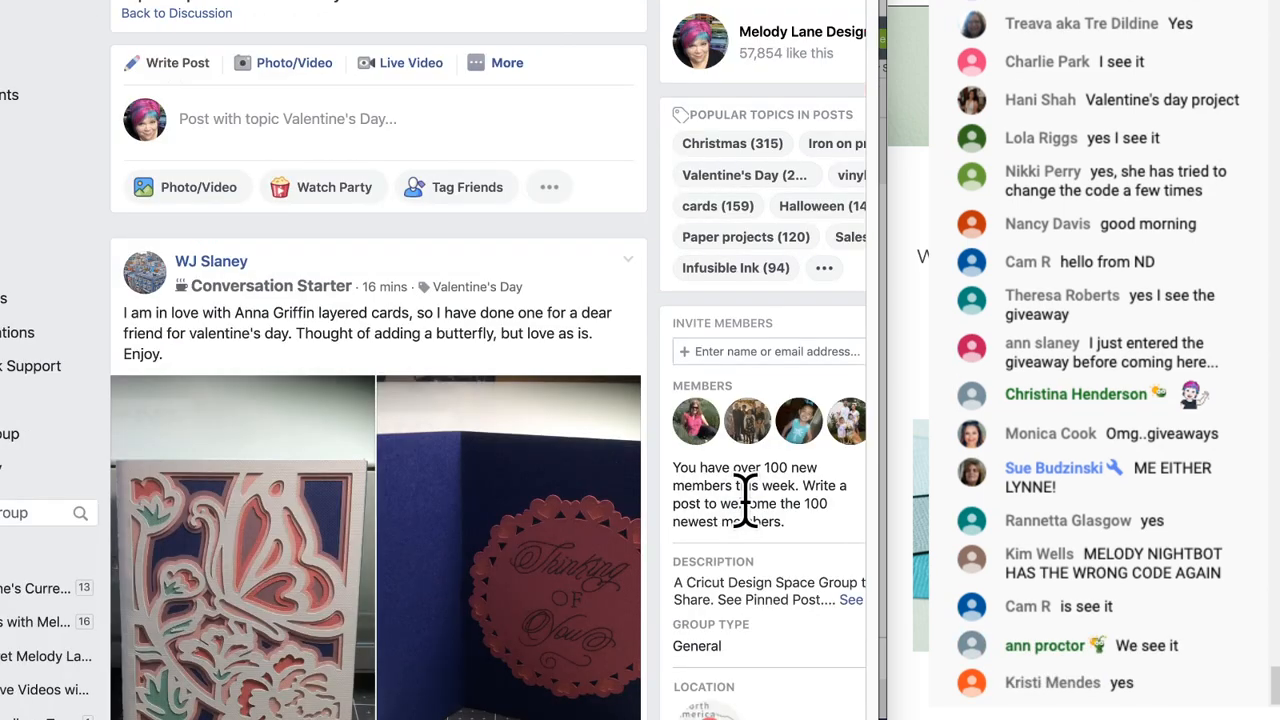
pyautogui.scroll(6, 745, 502)
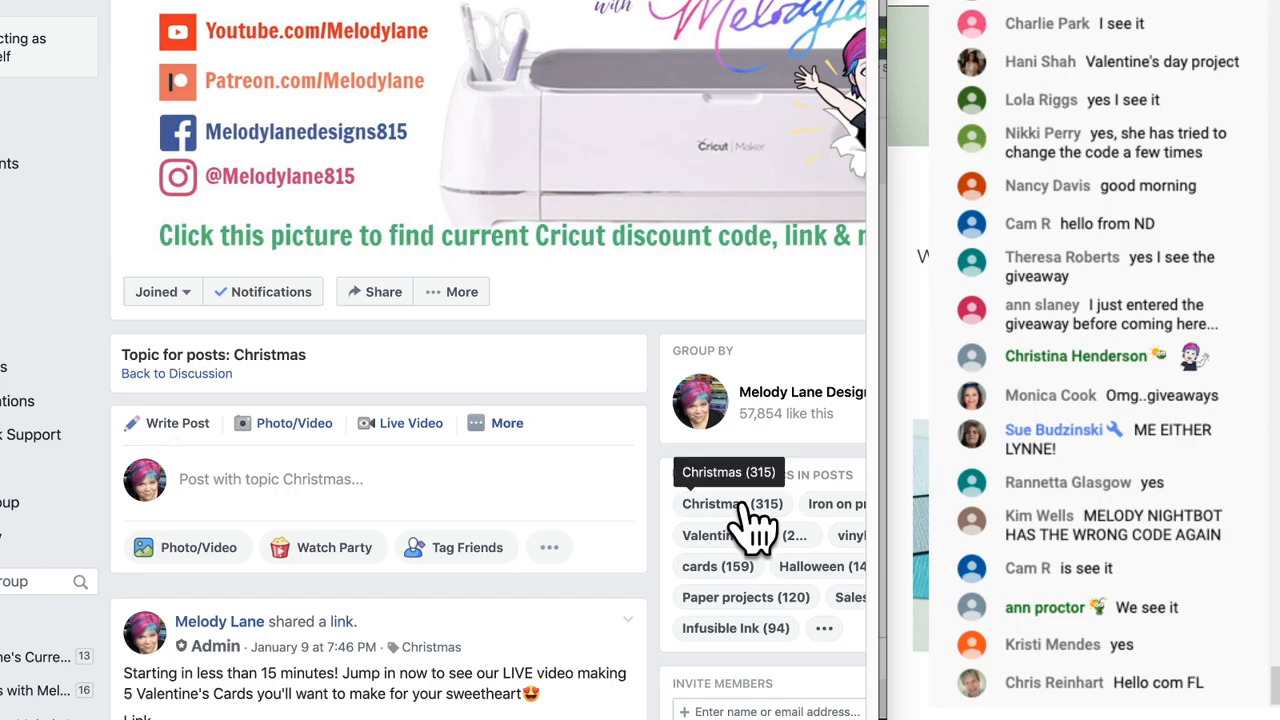
# - Browse the group's project posts listed under the Christmas topic
pyautogui.scroll(-5, 535, 597)
pyautogui.scroll(-10, 535, 597)
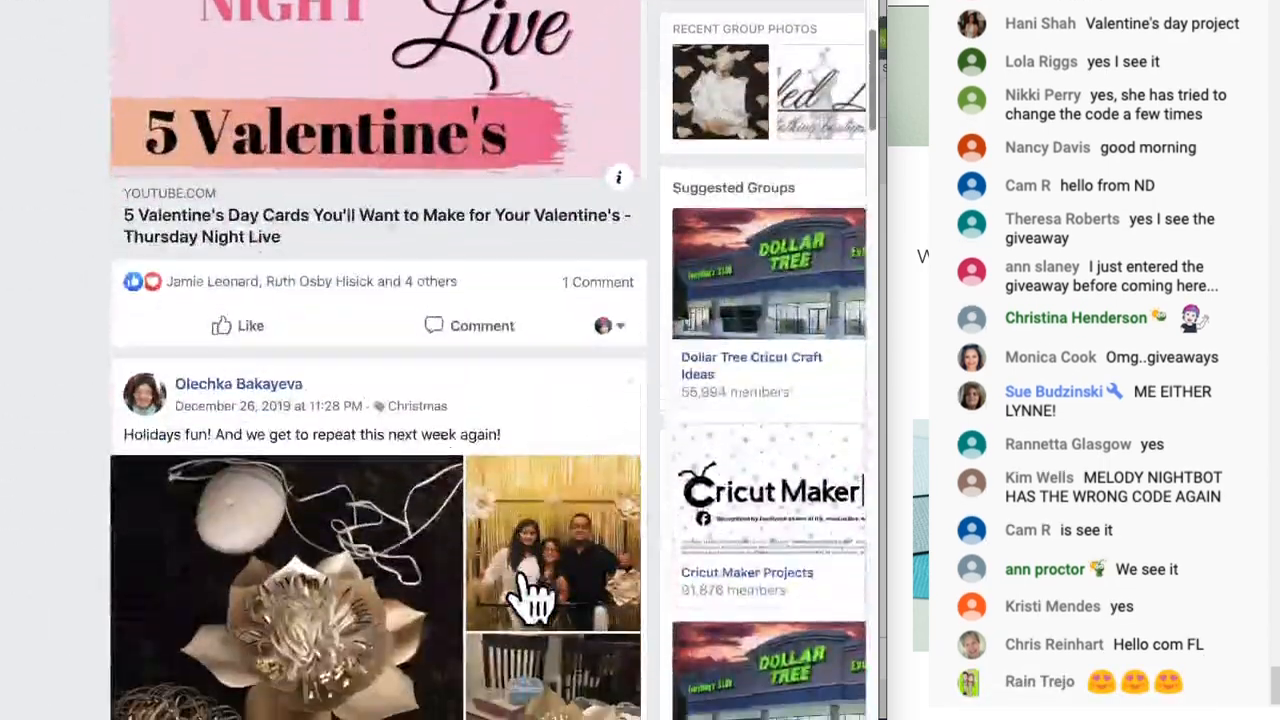
pyautogui.scroll(-10, 535, 597)
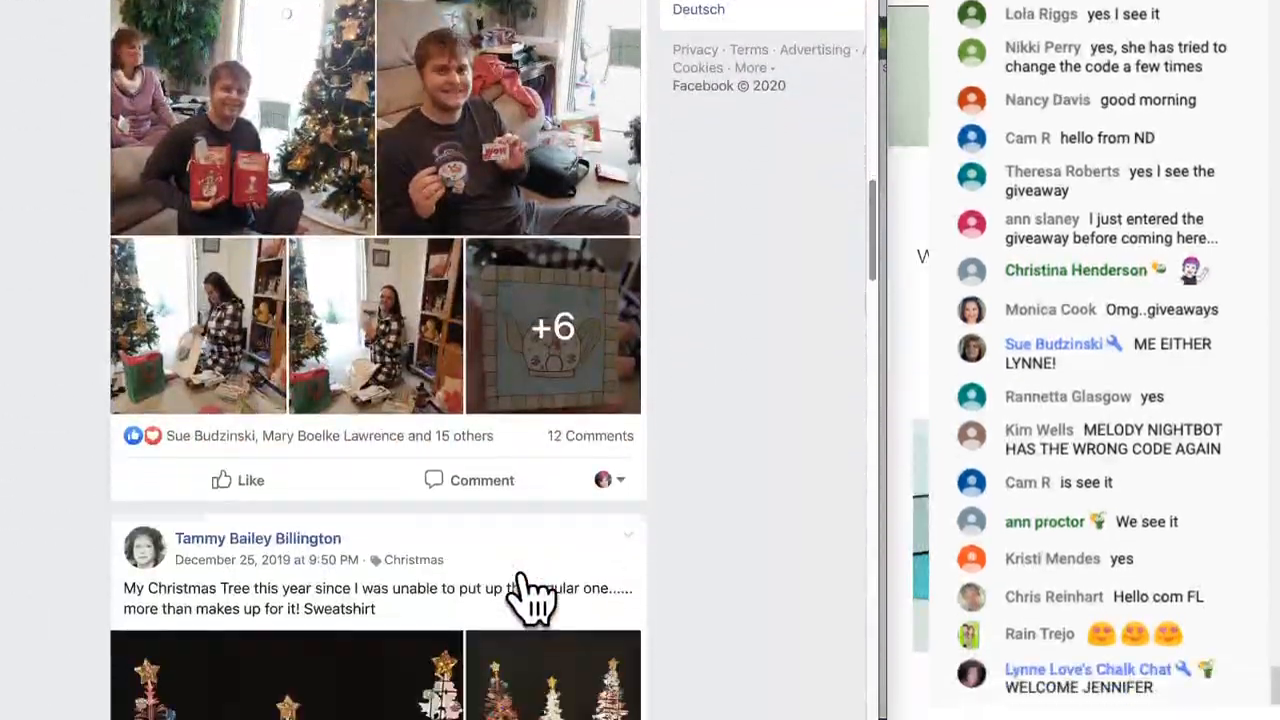
pyautogui.scroll(-6, 532, 597)
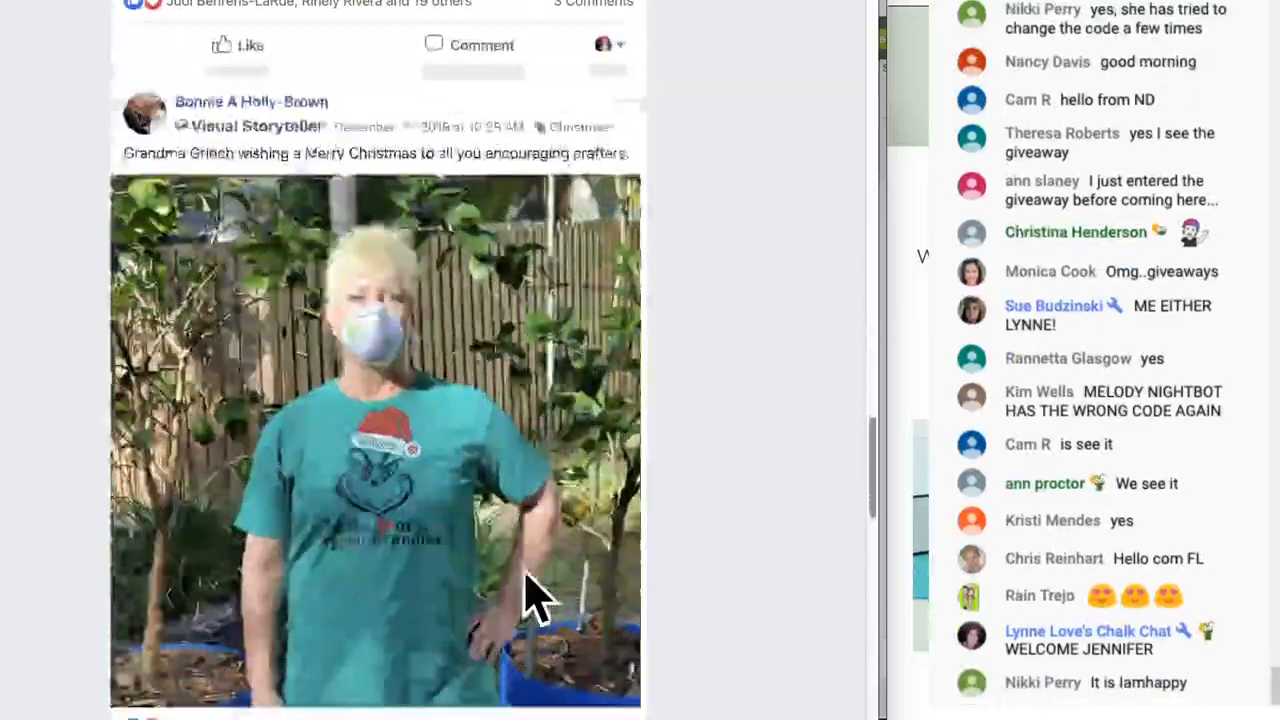
pyautogui.scroll(-5, 535, 597)
pyautogui.scroll(-8, 535, 597)
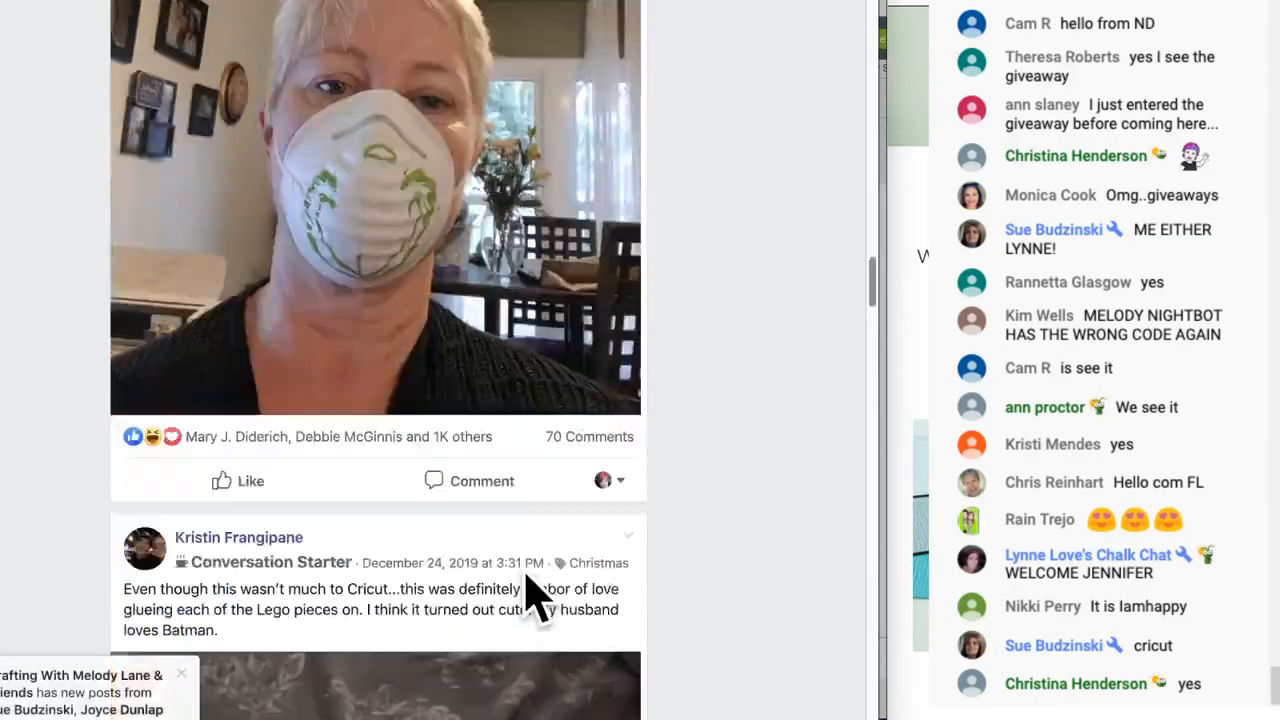
pyautogui.scroll(6, 532, 597)
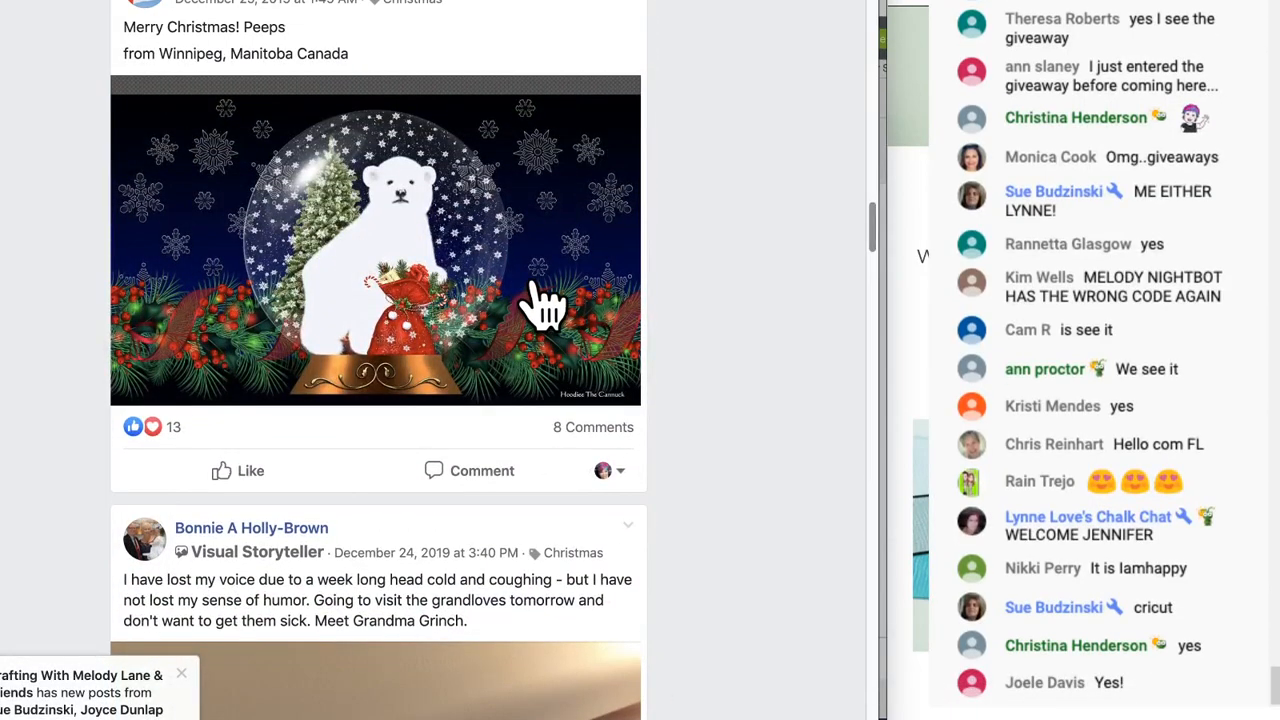
# - Return to the Valentine's Day topic and look through its members' project posts
pyautogui.scroll(15, 540, 305)
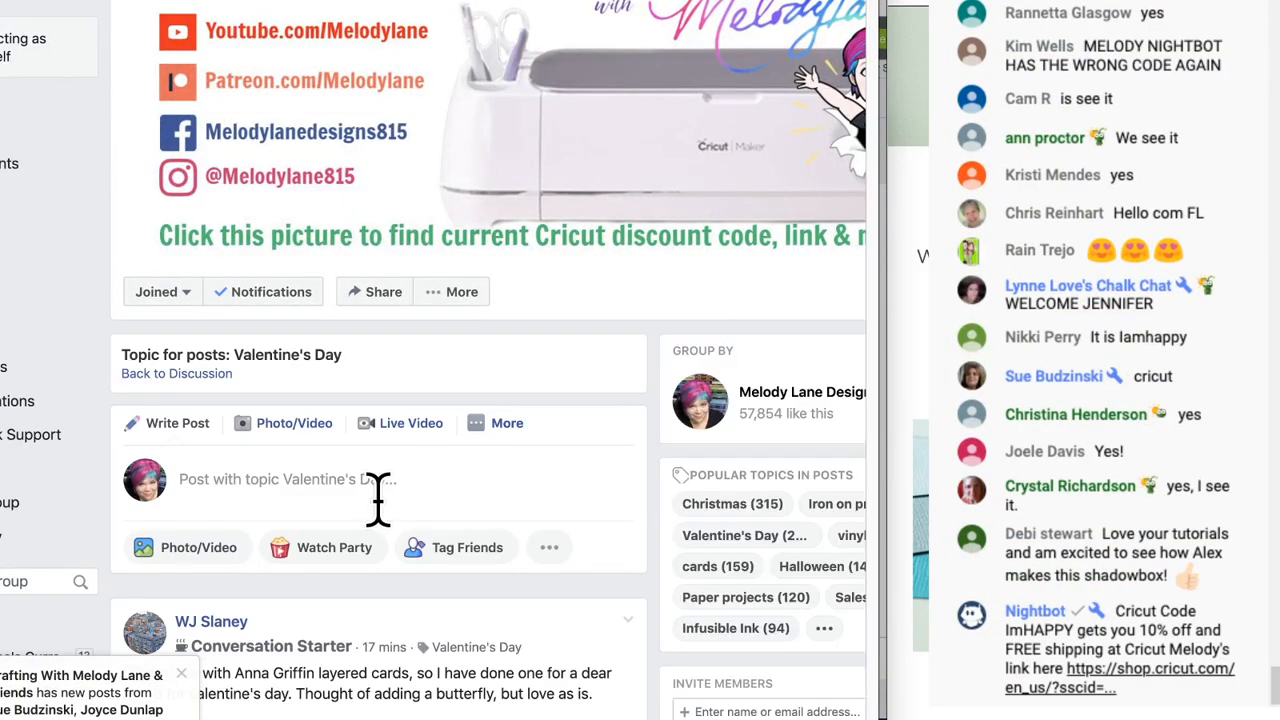
pyautogui.scroll(-8, 380, 514)
pyautogui.scroll(-15, 378, 497)
pyautogui.scroll(4, 386, 523)
pyautogui.scroll(5, 386, 523)
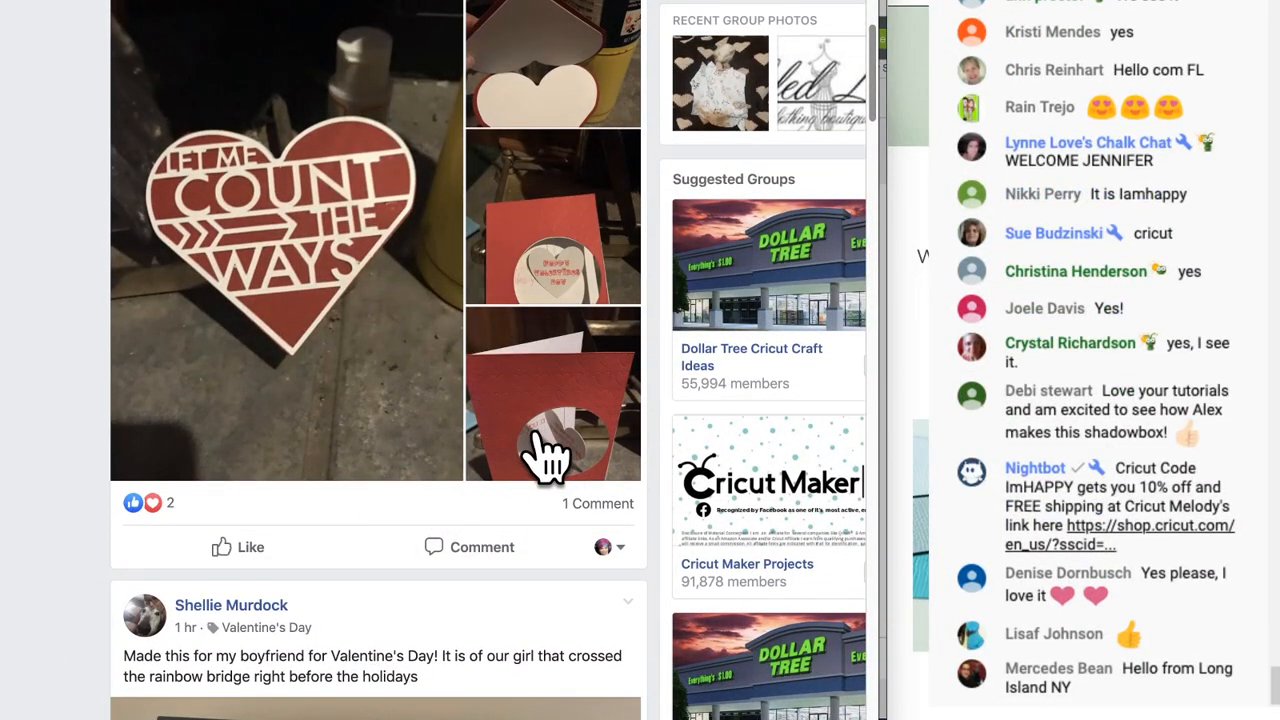
pyautogui.scroll(-6, 545, 453)
pyautogui.scroll(-1, 537, 440)
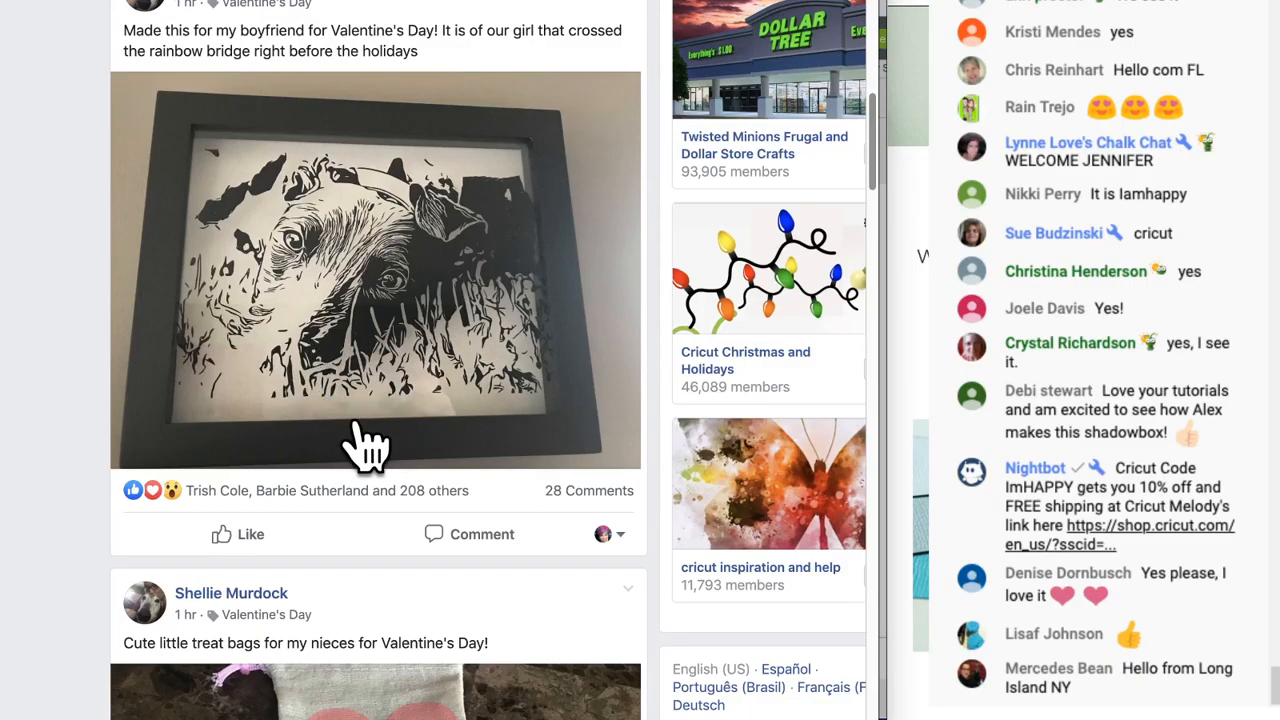
pyautogui.scroll(10, 365, 443)
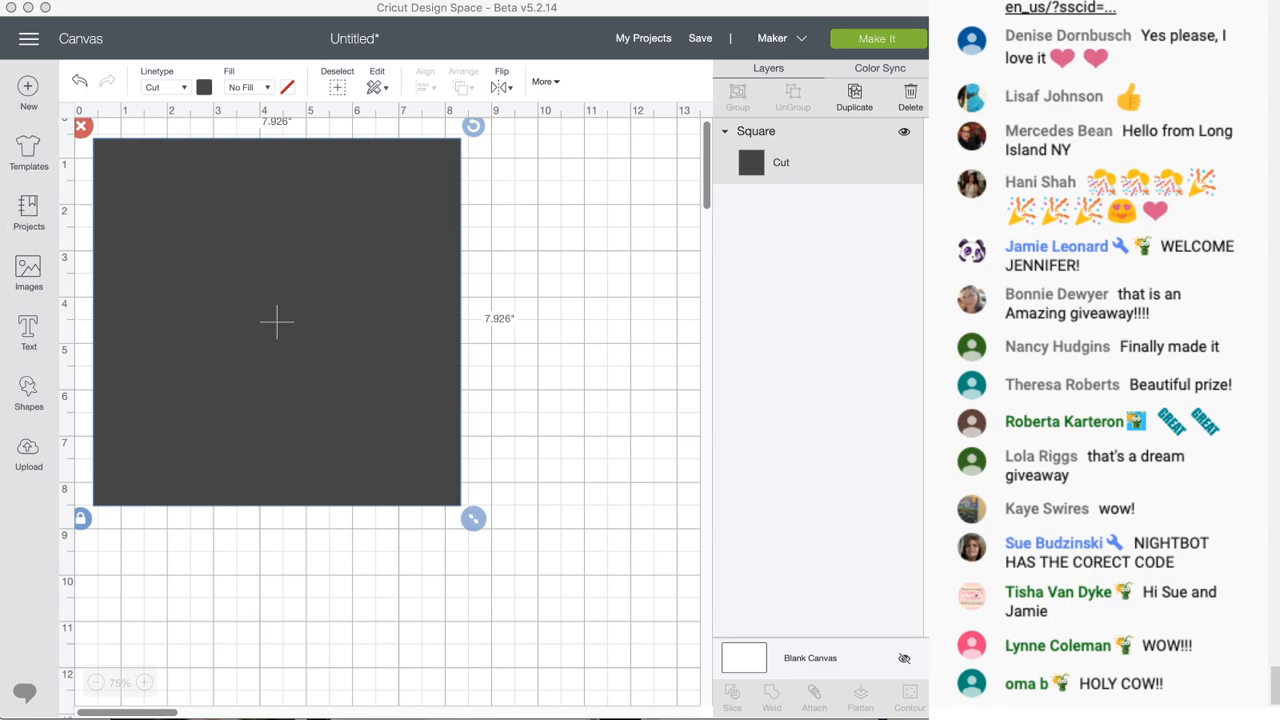
# - In Cricut Design Space, duplicate the square and shrink the copy to about 7.611 inches so it fits inside the original
pyautogui.moveTo(257, 338); pyautogui.dragTo(342, 366)
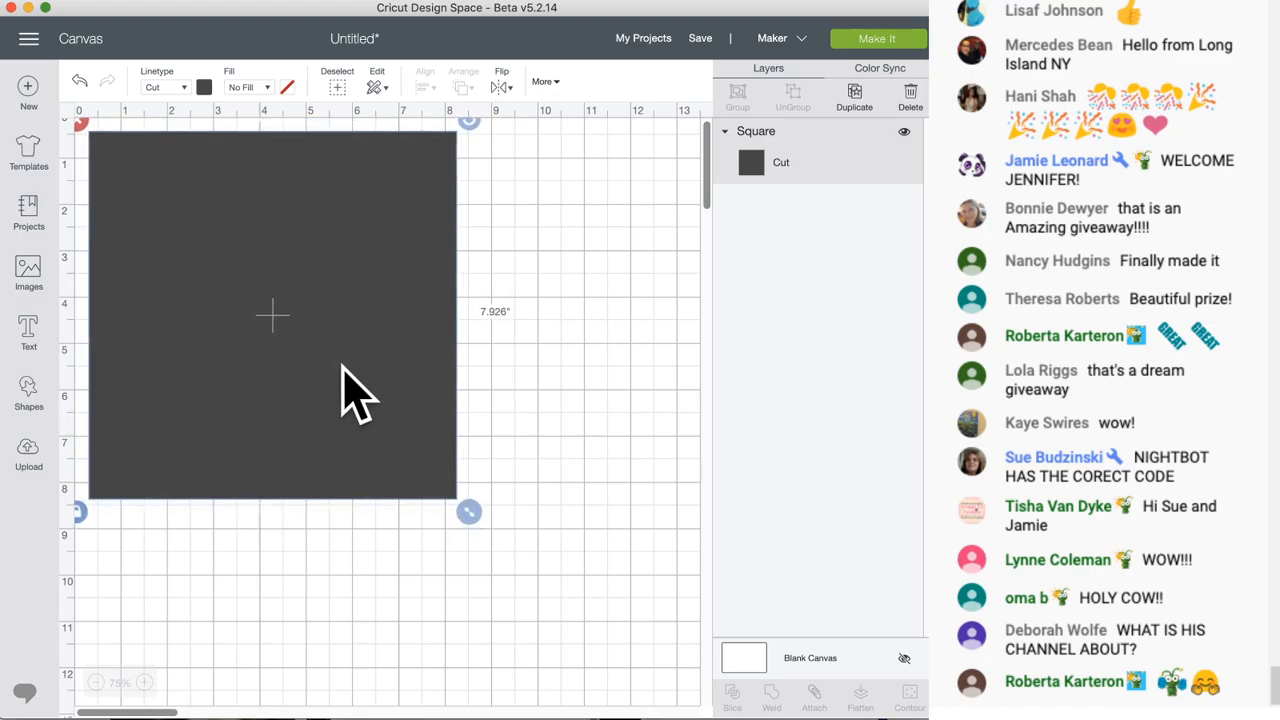
pyautogui.rightClick(253, 373)
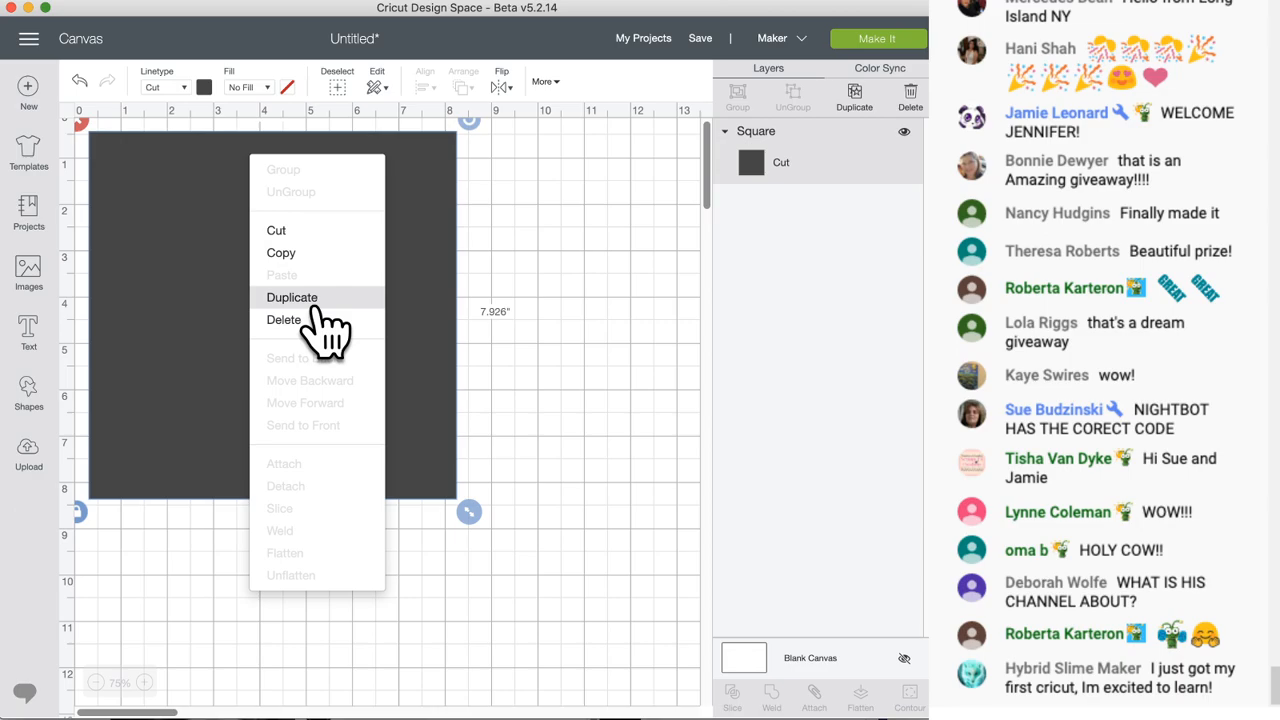
pyautogui.click(316, 305)
pyautogui.moveTo(377, 349); pyautogui.dragTo(367, 346)
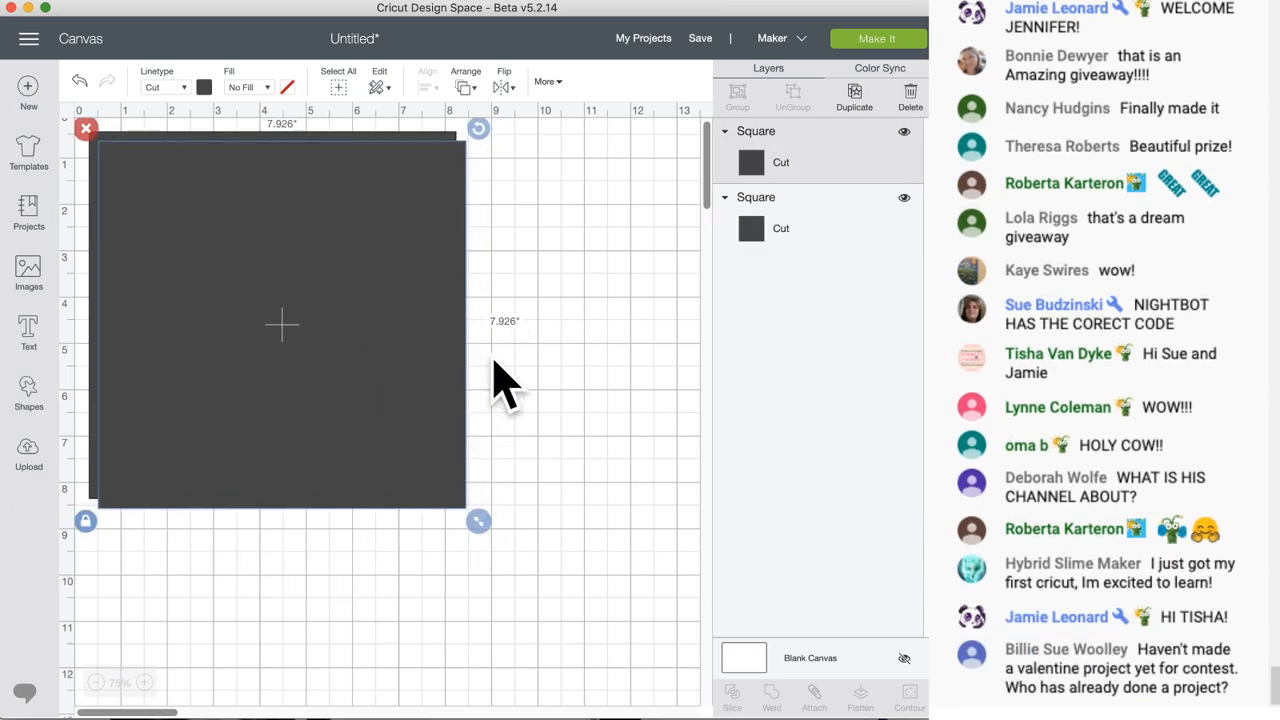
pyautogui.moveTo(479, 518); pyautogui.dragTo(465, 508)
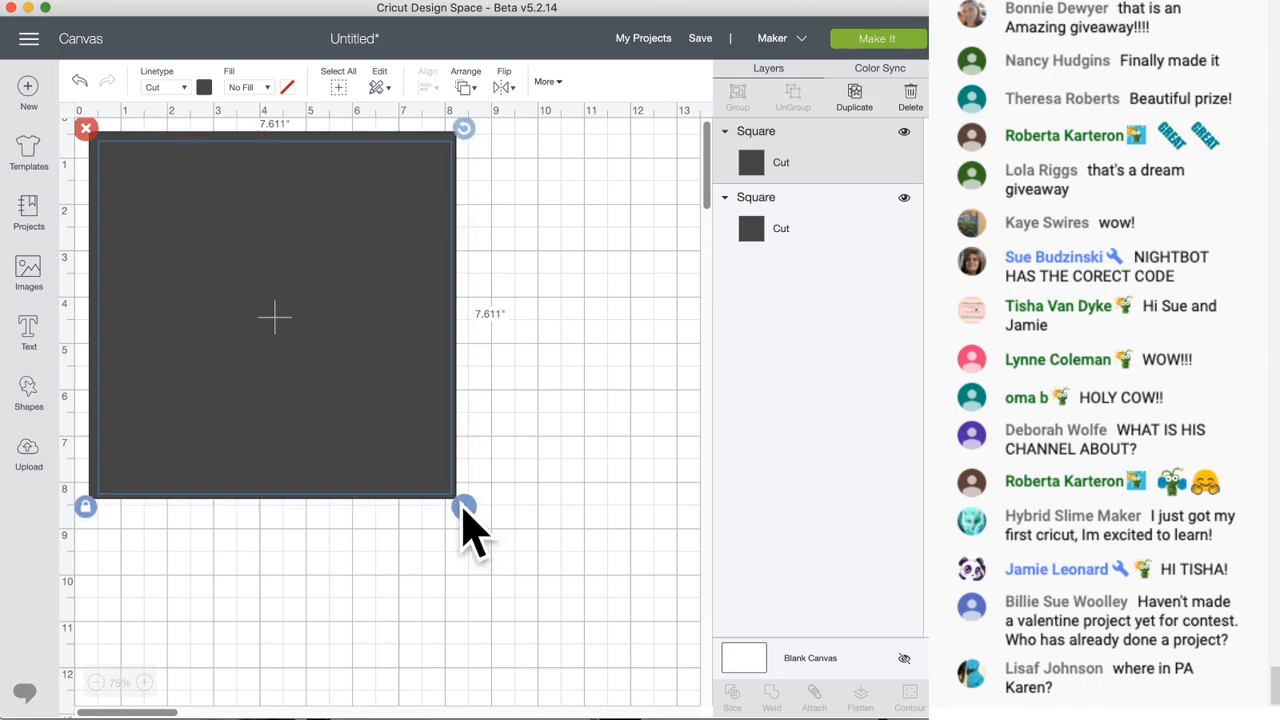
# - Centre the smaller square on the larger one in both directions
pyautogui.moveTo(476, 400); pyautogui.dragTo(310, 516)
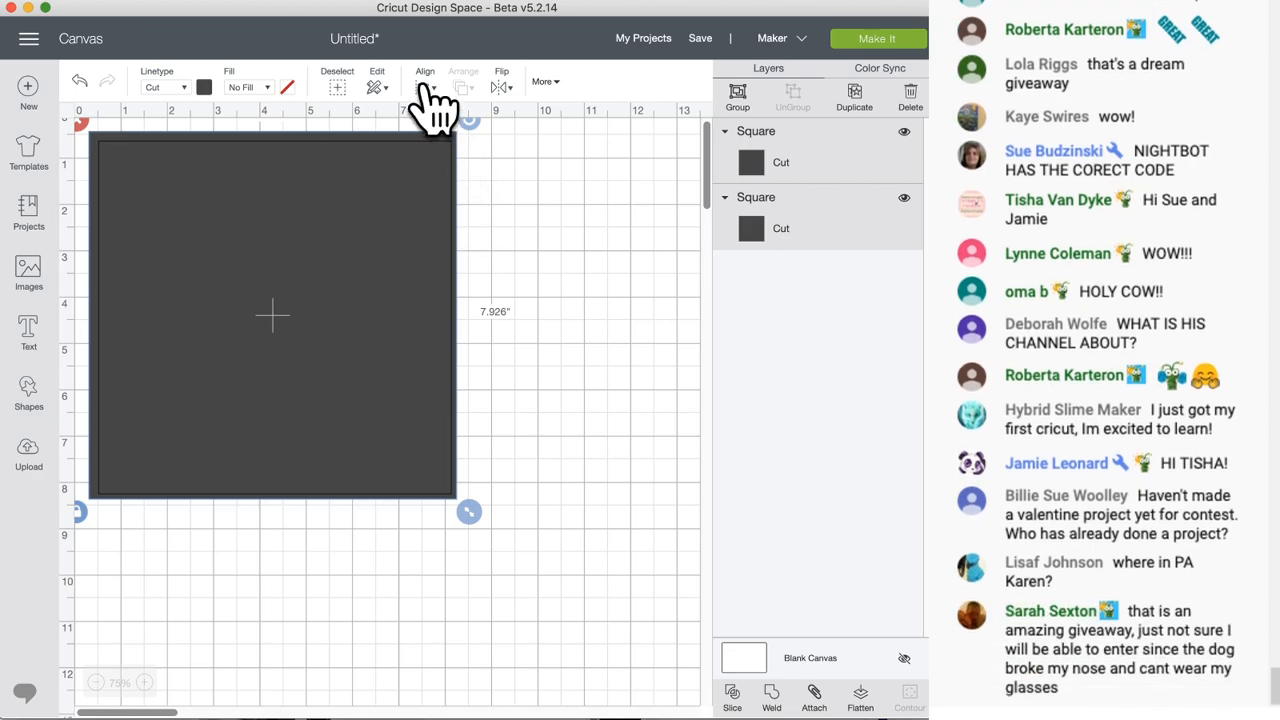
pyautogui.click(425, 86)
pyautogui.click(489, 290)
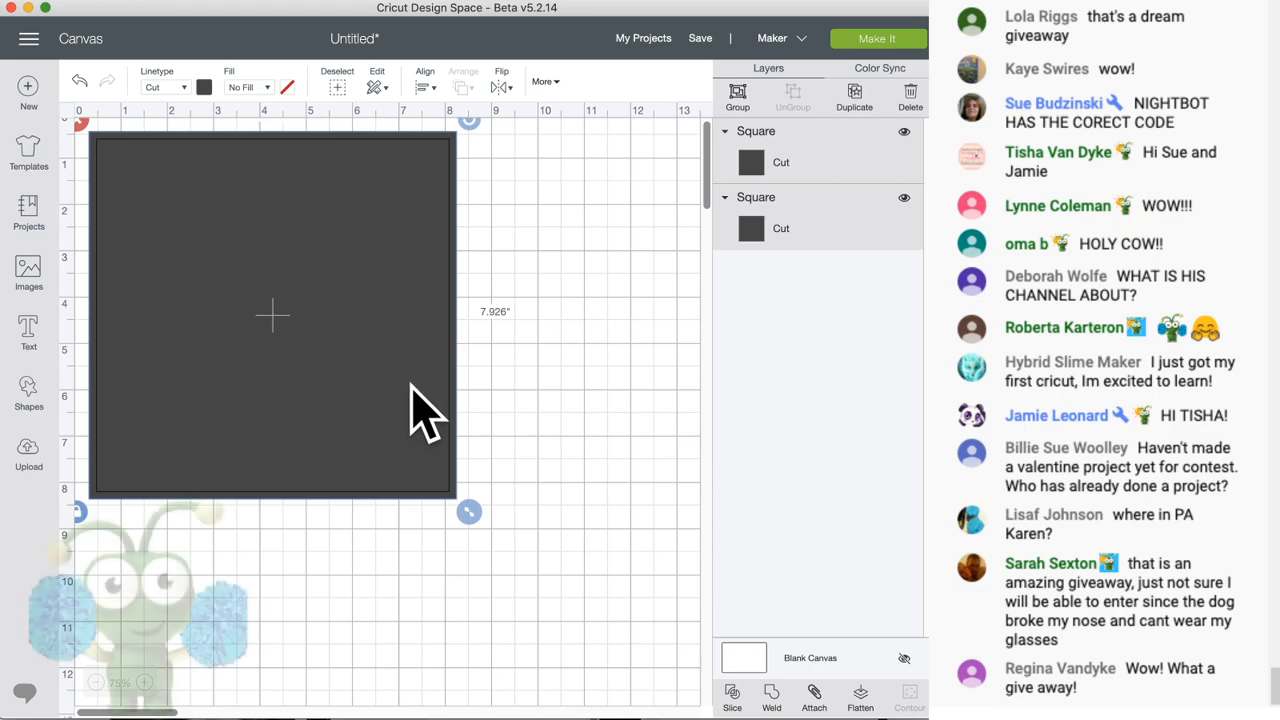
pyautogui.click(510, 392)
# - Shrink the inner square to about 7.5 inches to widen the border around it
pyautogui.click(352, 378)
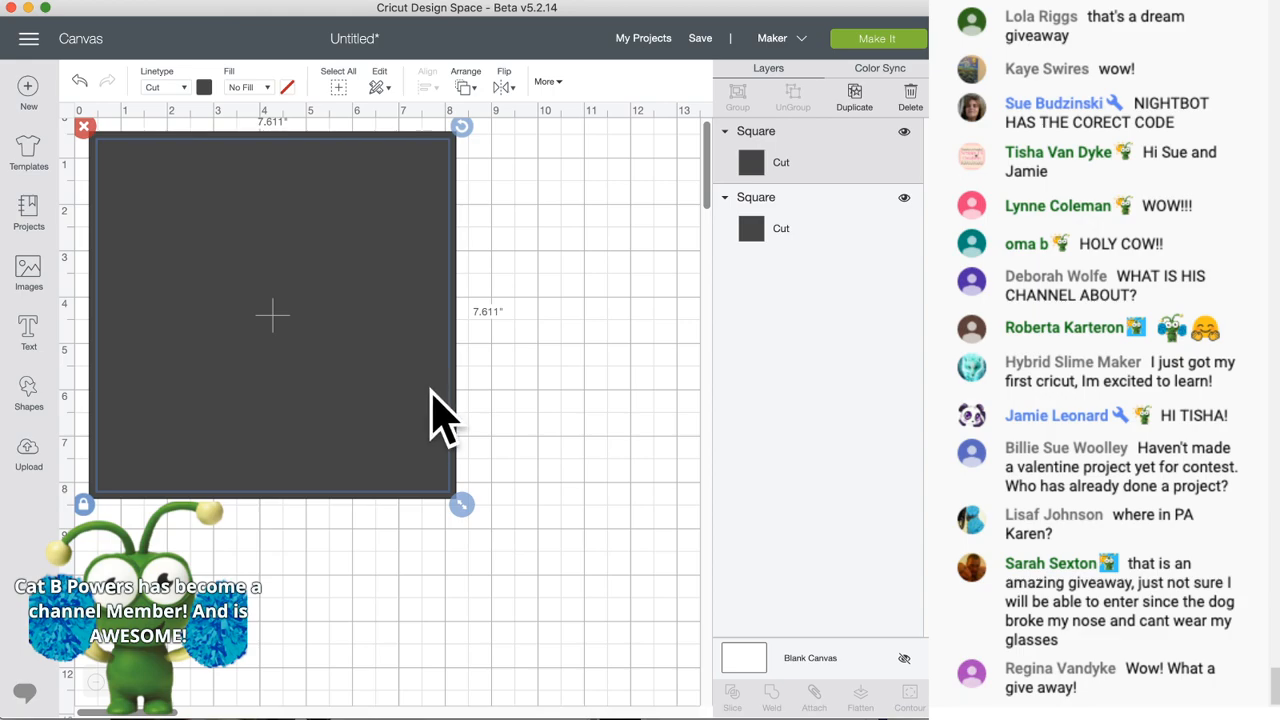
pyautogui.scroll(1, 445, 428)
pyautogui.moveTo(460, 520); pyautogui.dragTo(456, 510)
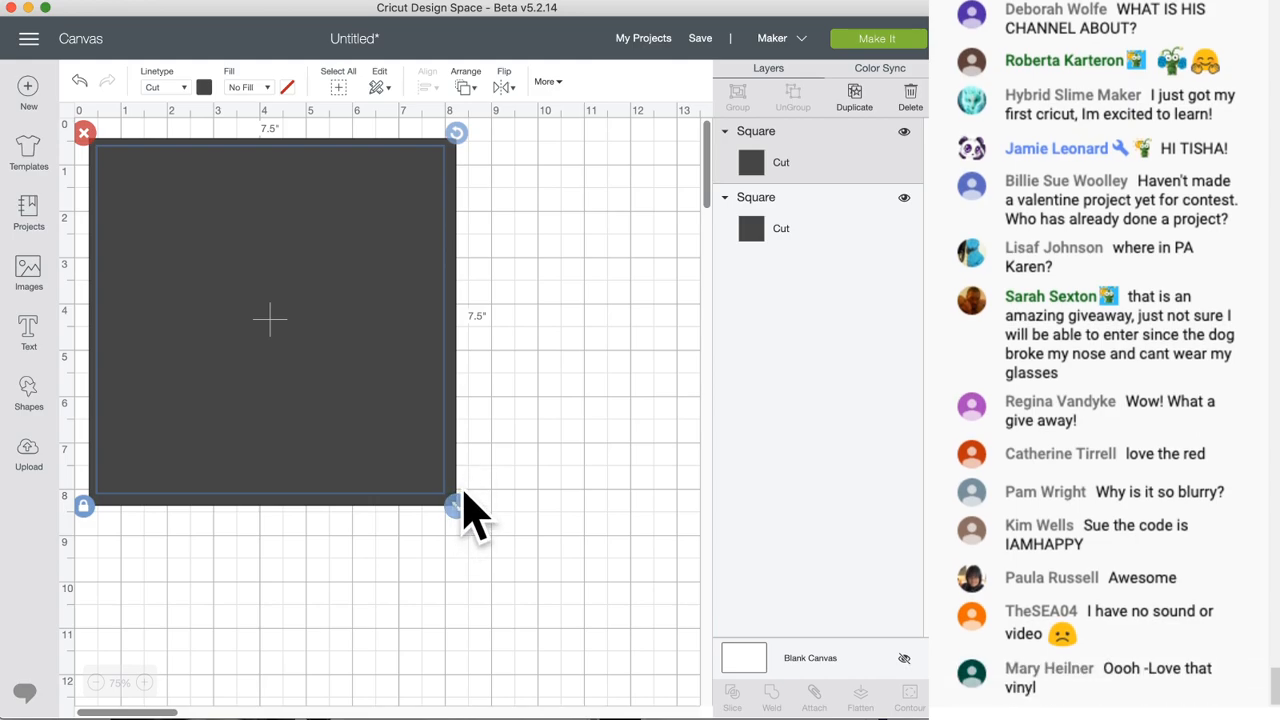
pyautogui.moveTo(461, 466); pyautogui.dragTo(457, 463)
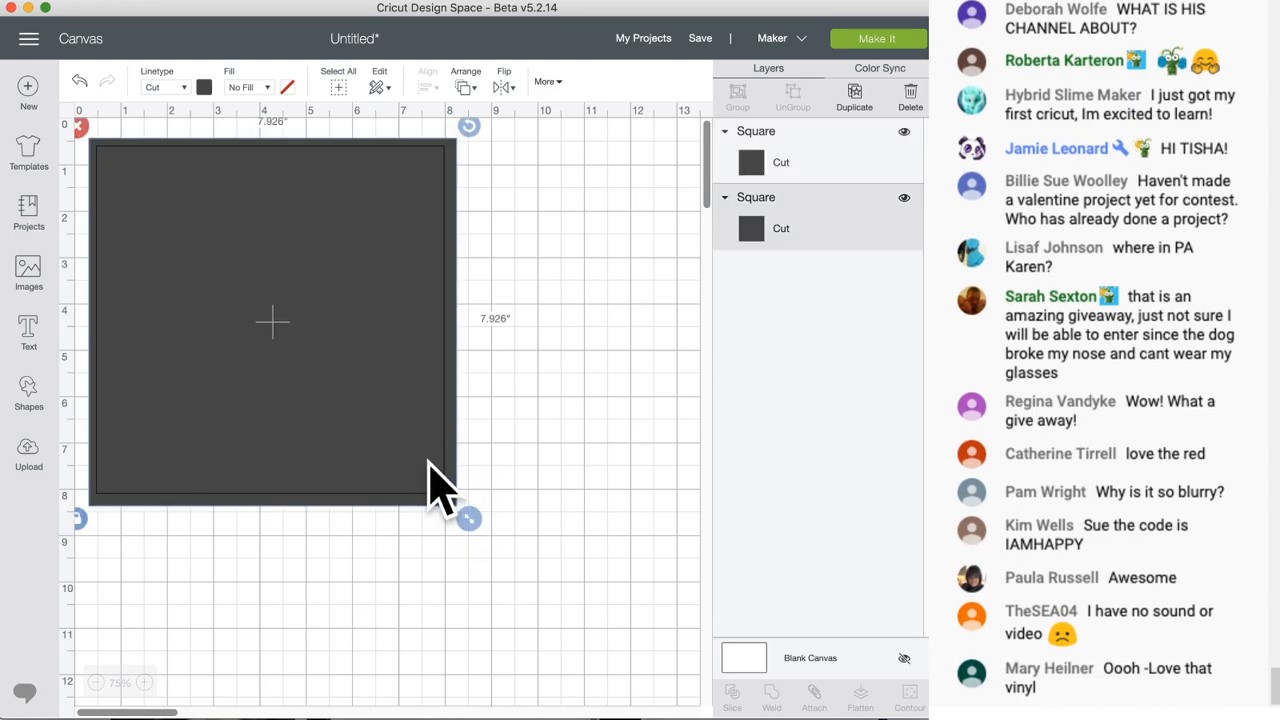
pyautogui.click(430, 463)
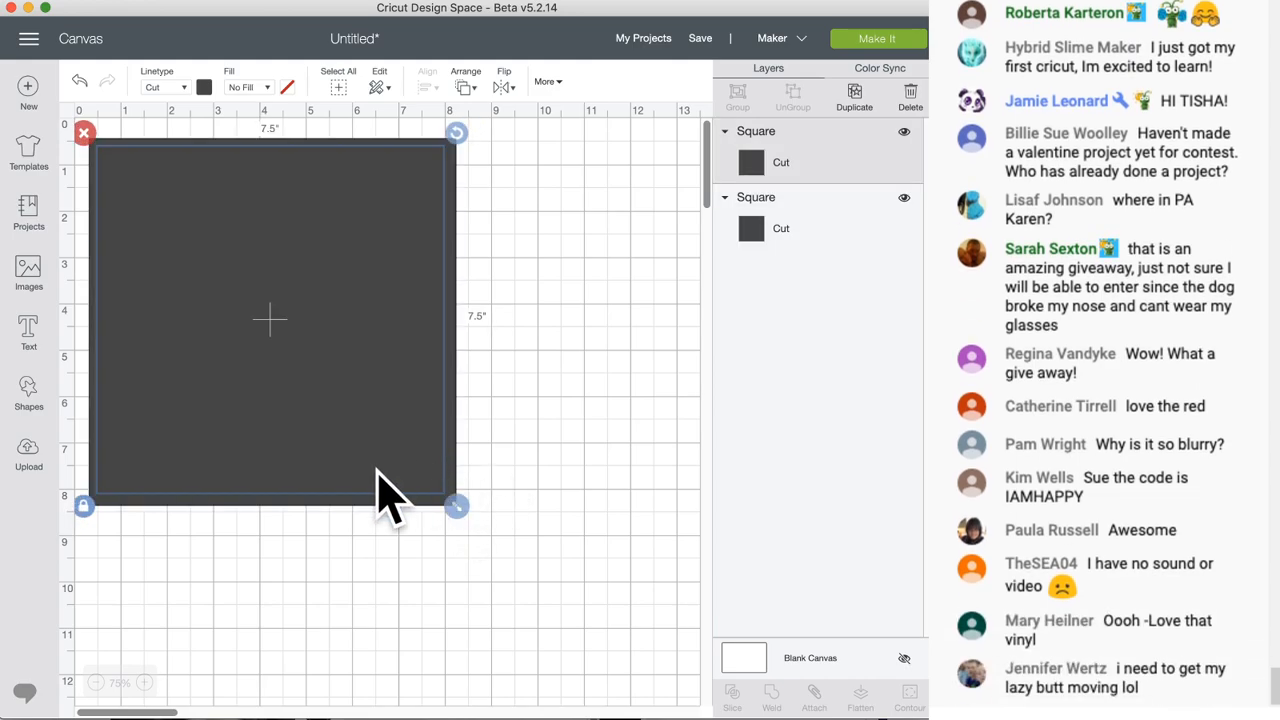
# - Align the centres of the resized inner square and the outer square
pyautogui.moveTo(505, 373); pyautogui.dragTo(371, 366)
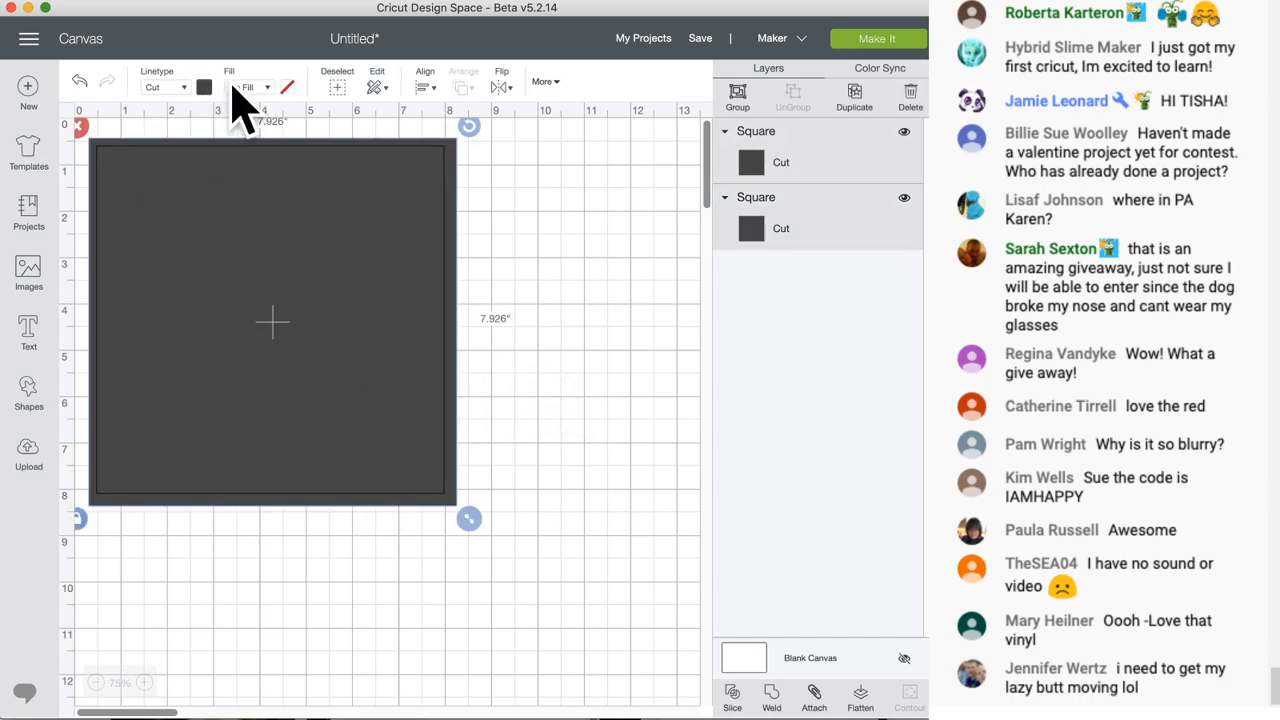
pyautogui.click(424, 88)
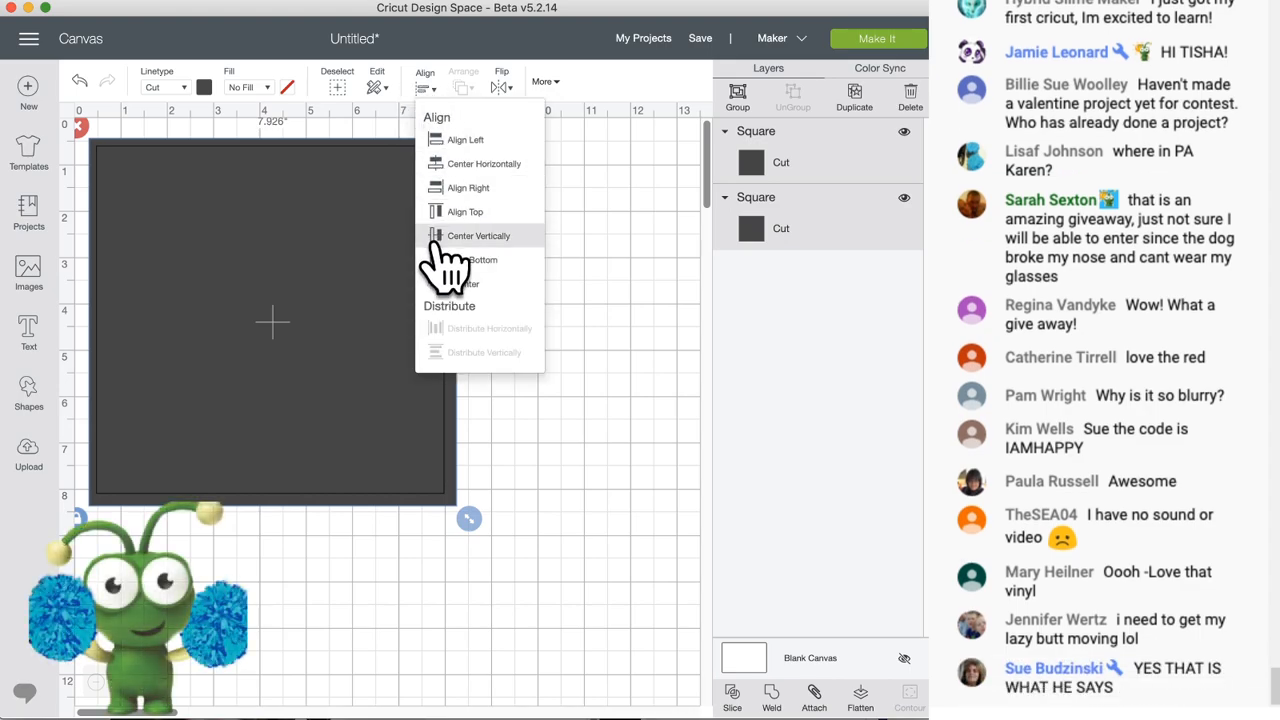
pyautogui.click(478, 286)
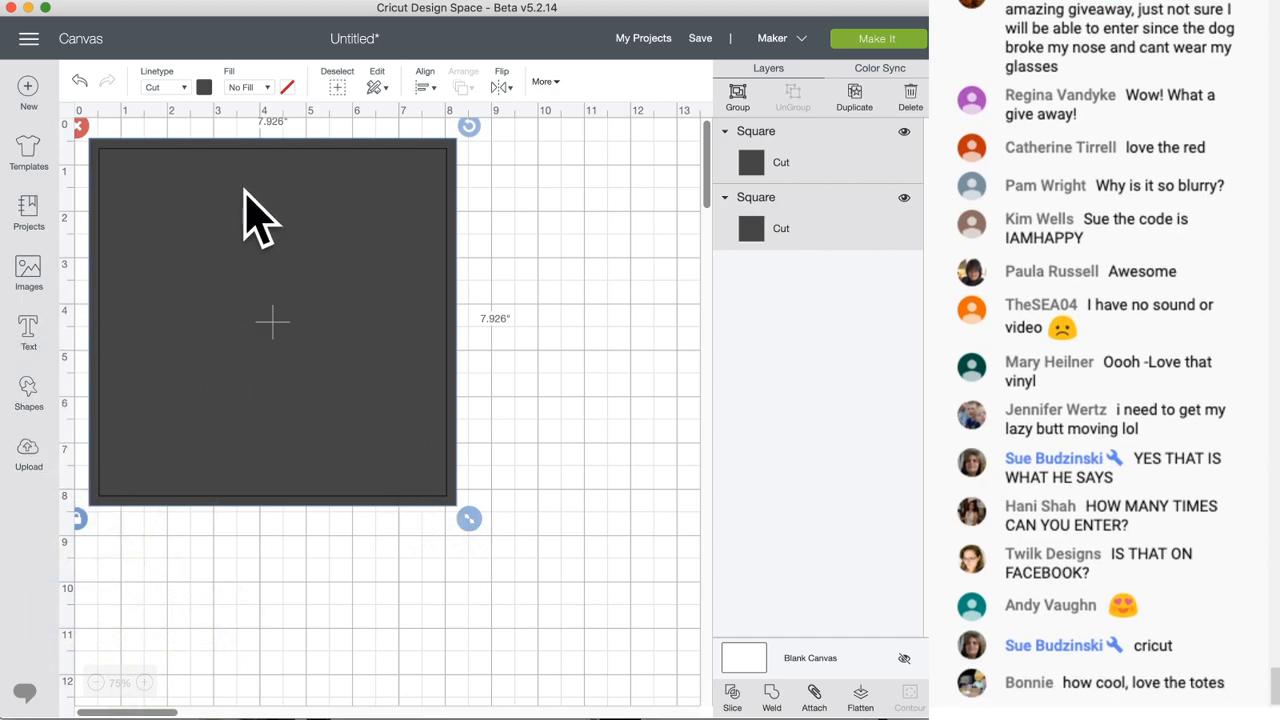
# - Change the material colour of both squares to light pink
pyautogui.scroll(-1, 250, 160)
pyautogui.click(205, 88)
pyautogui.click(221, 178)
pyautogui.click(545, 285)
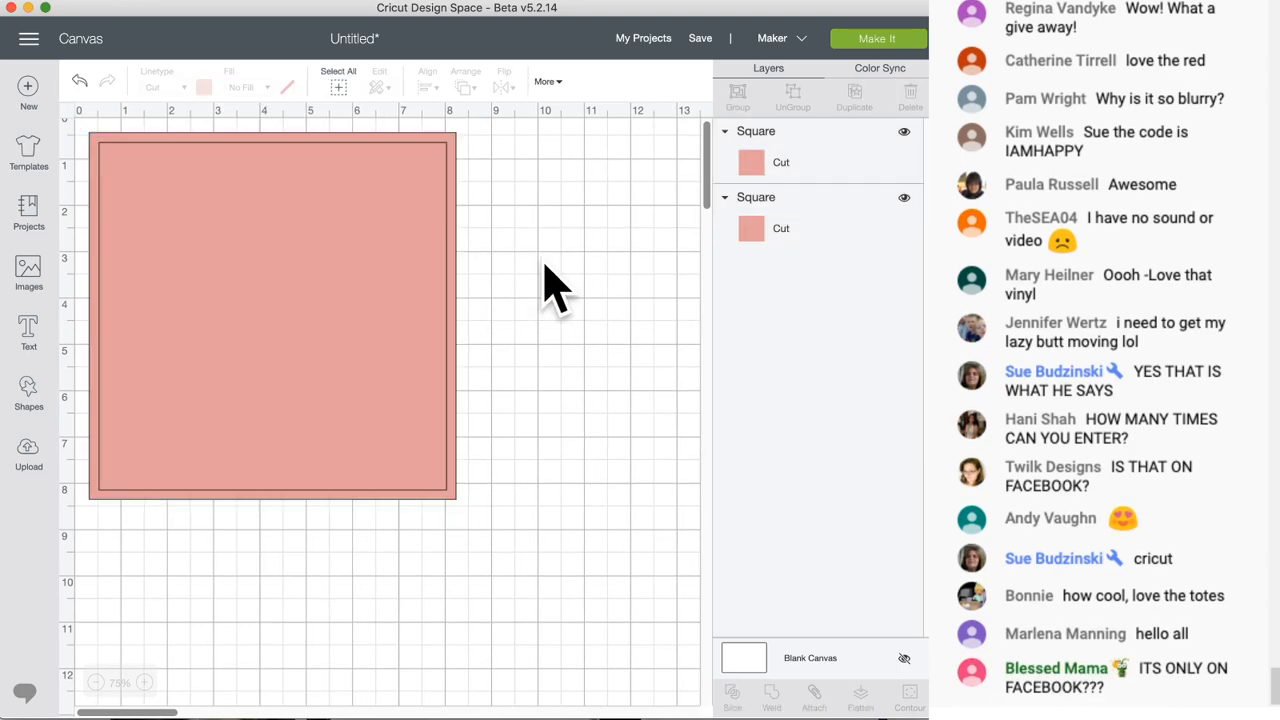
# - Recolour the outer square black so it contrasts with the pink inner square
pyautogui.click(455, 286)
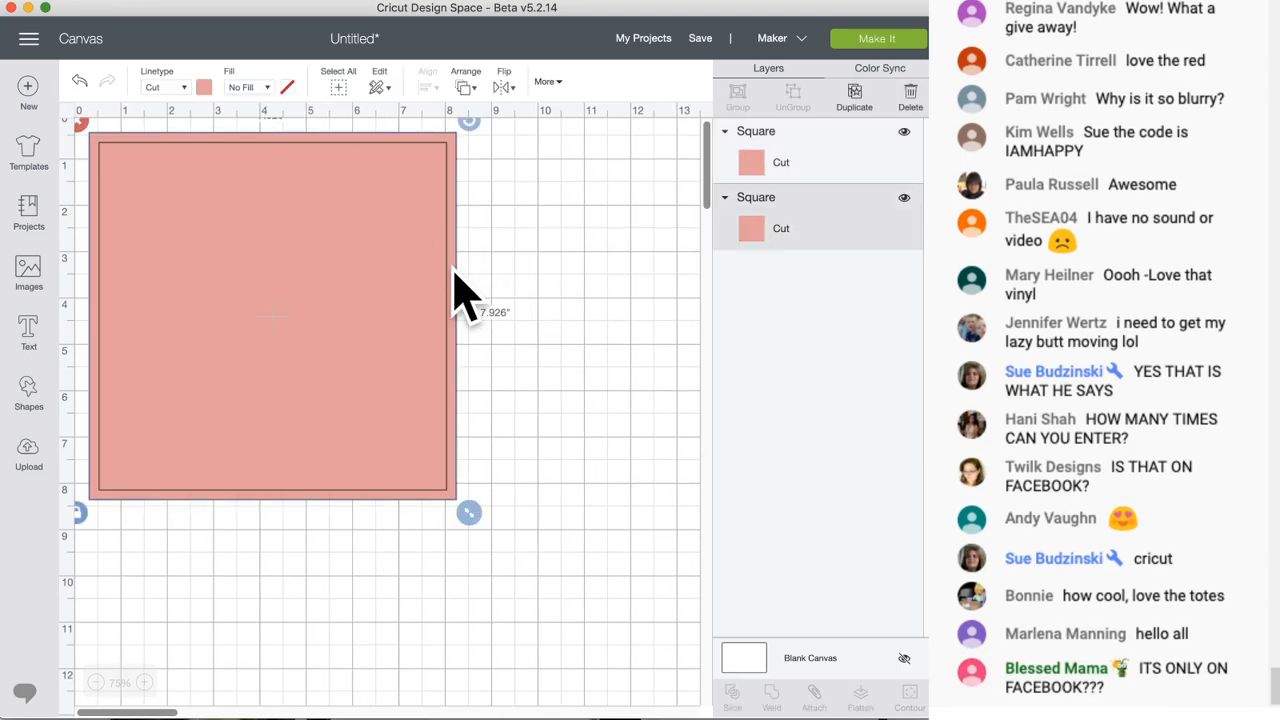
pyautogui.click(204, 87)
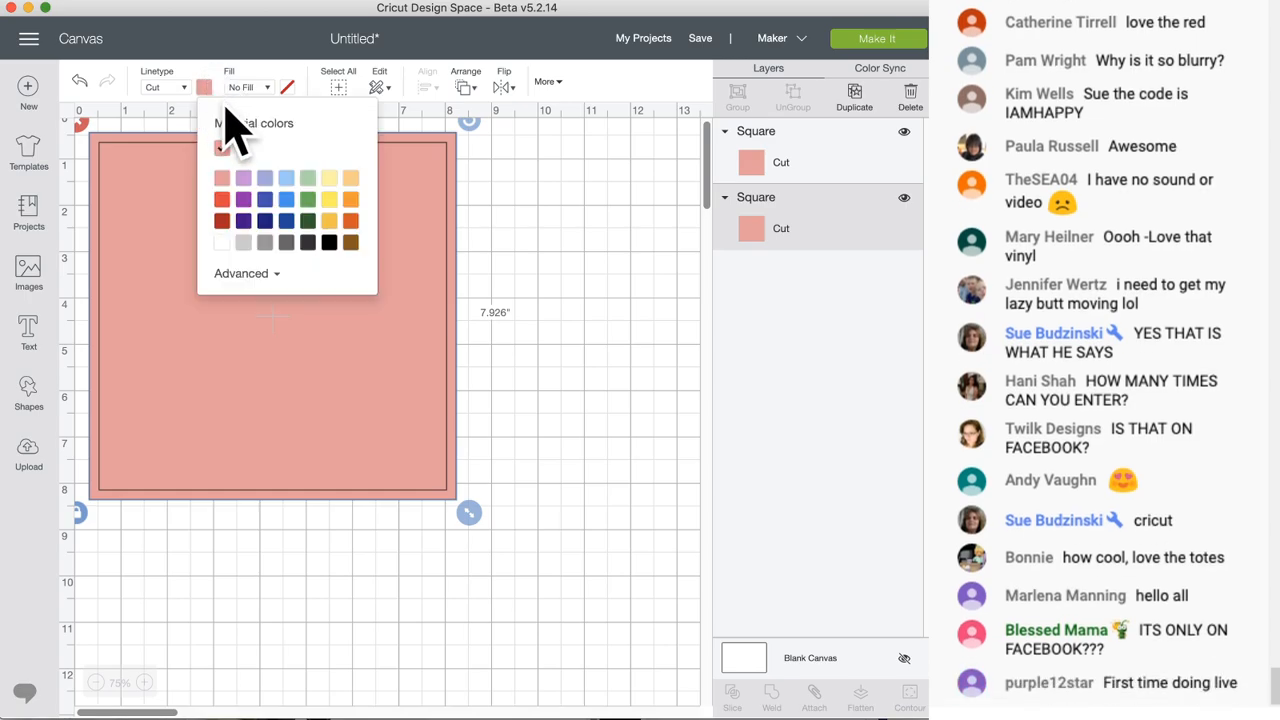
pyautogui.click(329, 243)
pyautogui.click(601, 294)
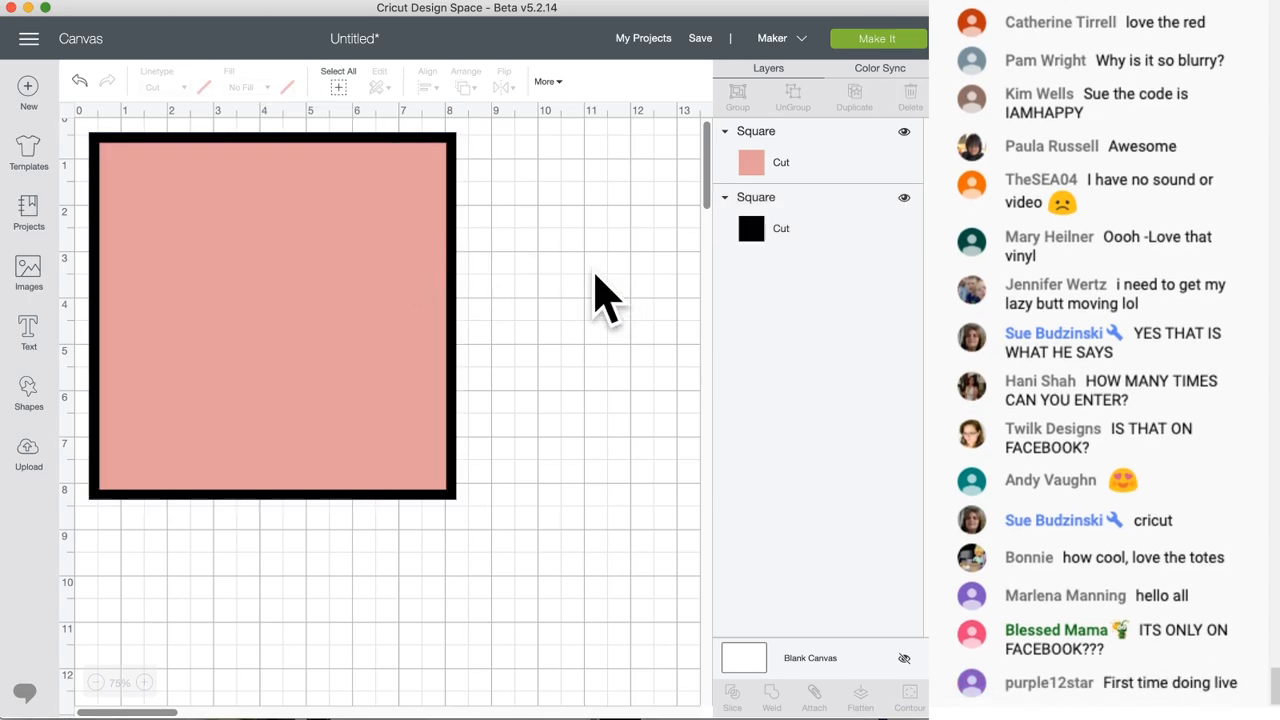
pyautogui.scroll(-1, 443, 263)
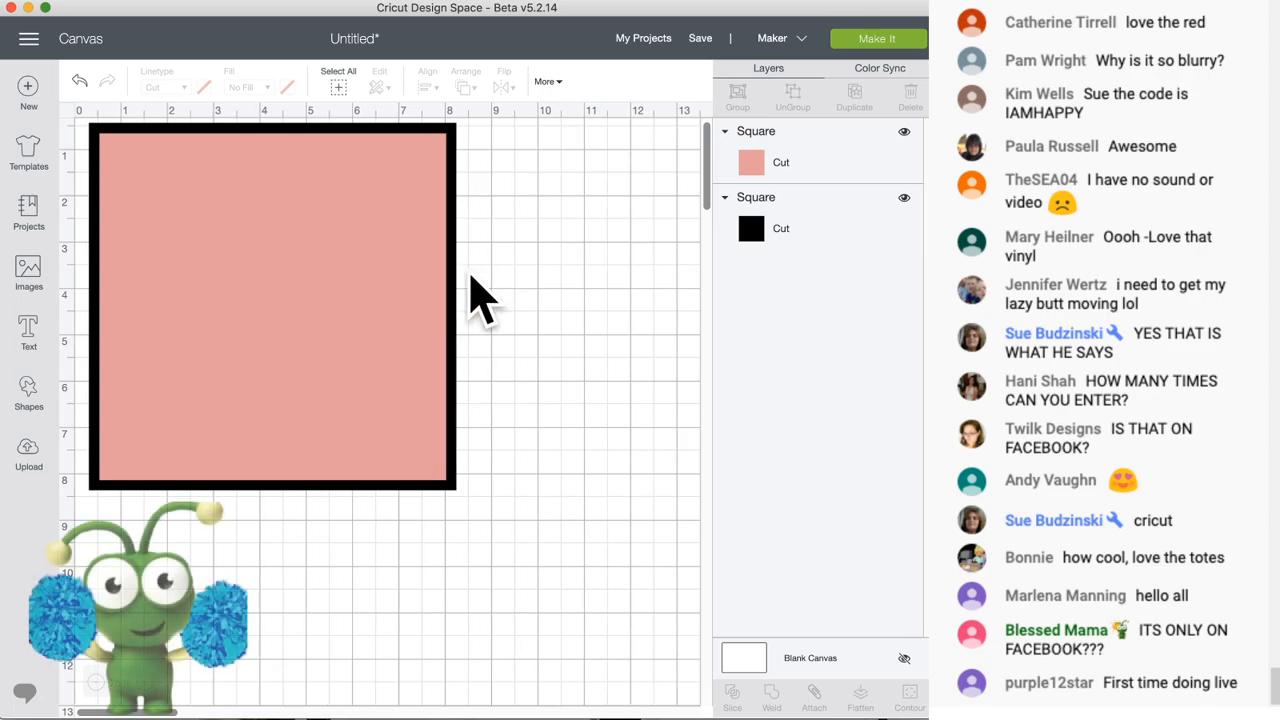
# - Examine the border between the pink inner square and the black outer square by selecting each in turn and enlarging the view to 100%
pyautogui.click(454, 278)
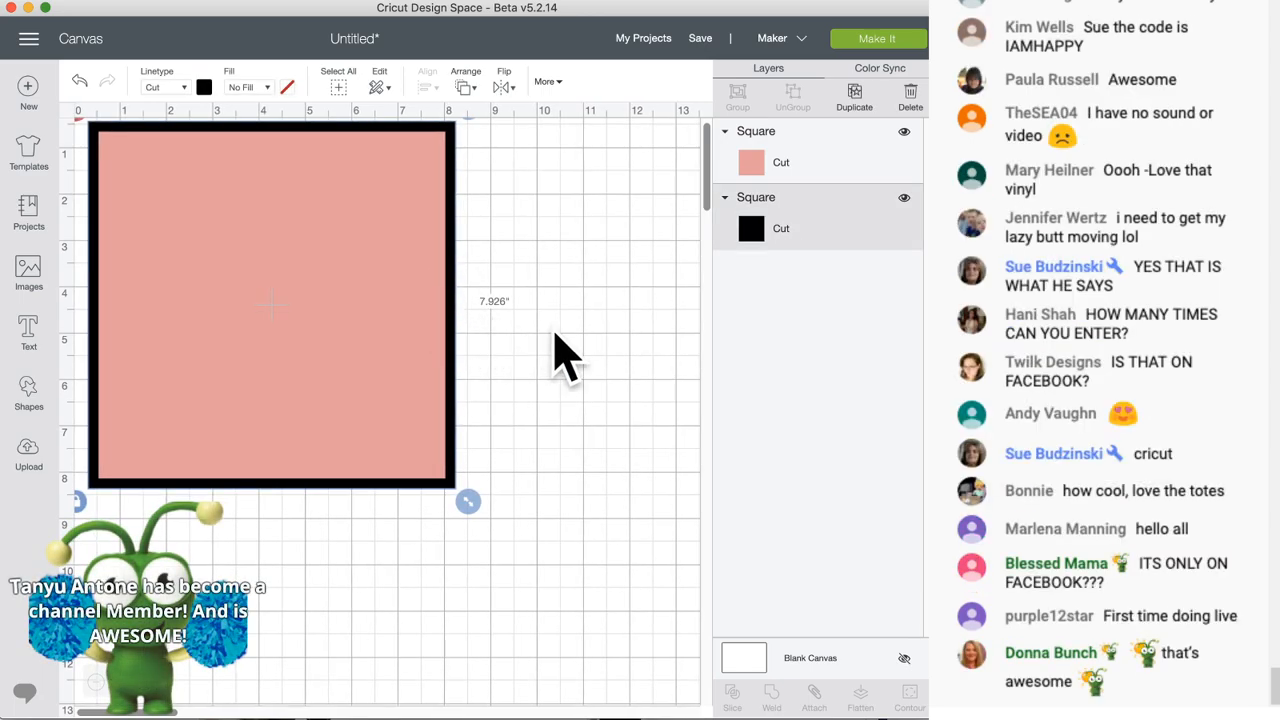
pyautogui.scroll(2, 560, 340)
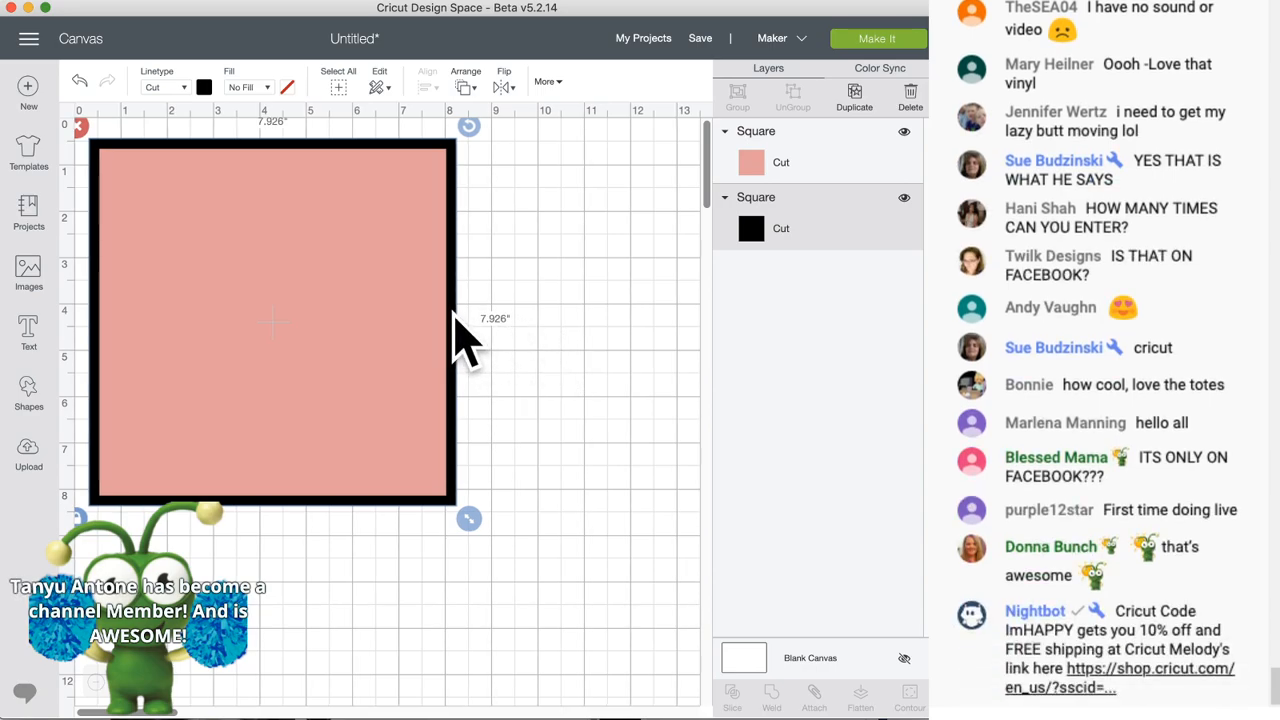
pyautogui.click(400, 343)
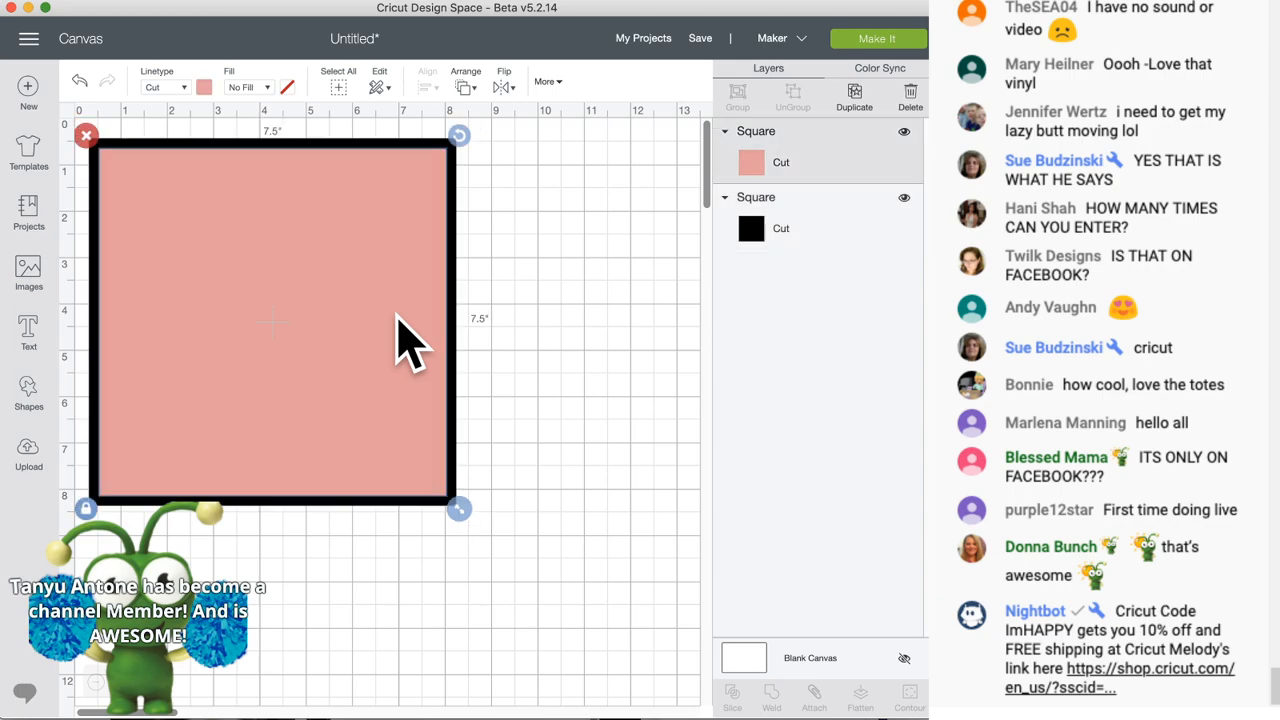
pyautogui.click(453, 322)
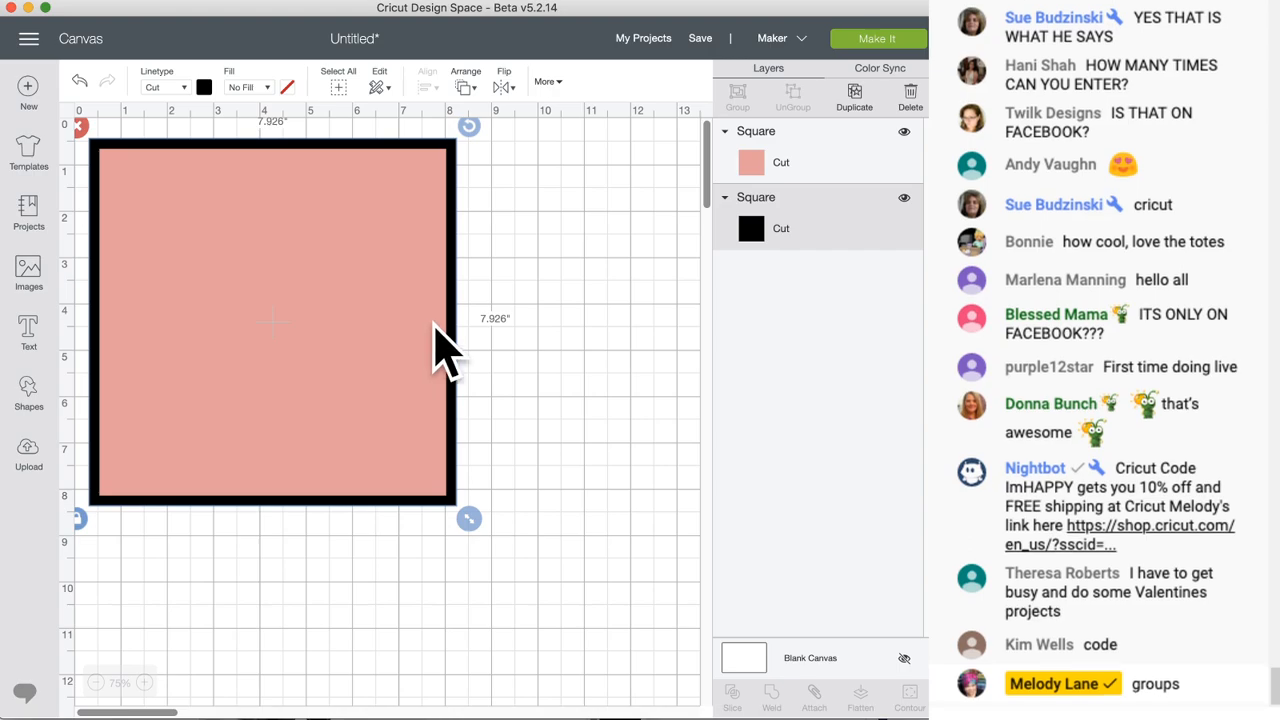
pyautogui.click(427, 326)
pyautogui.click(450, 328)
pyautogui.click(431, 324)
pyautogui.click(449, 329)
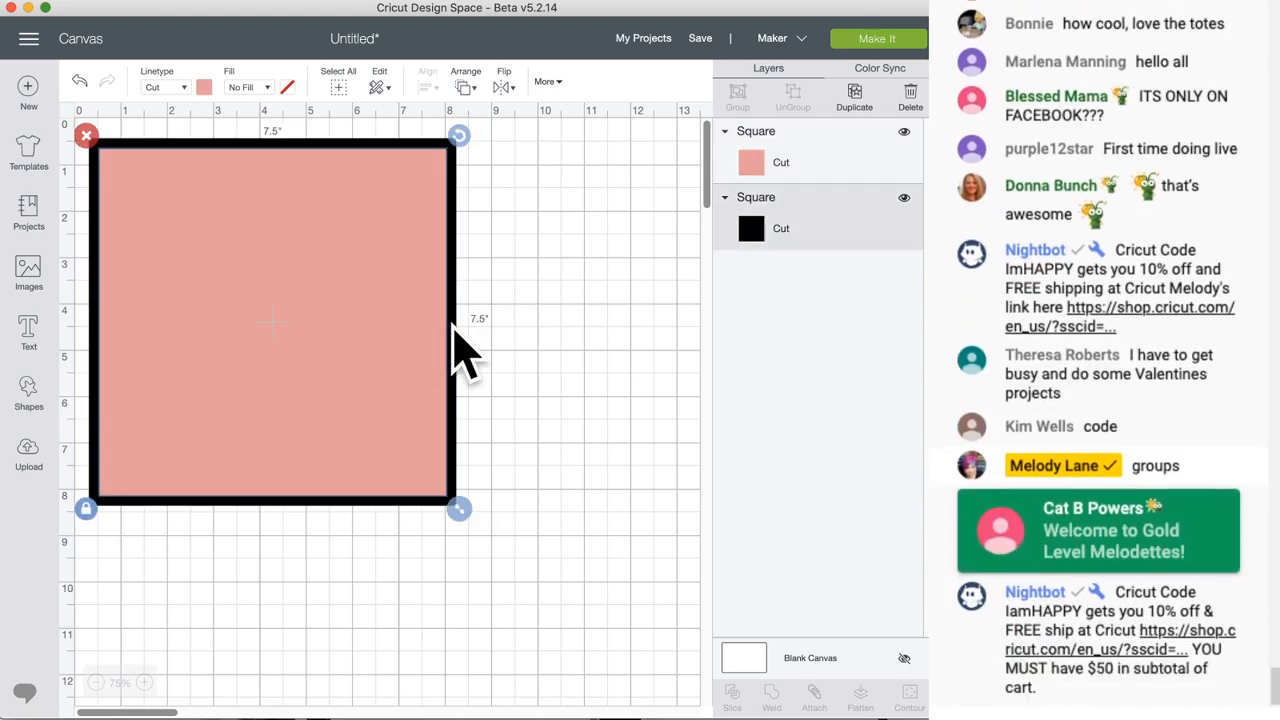
pyautogui.click(420, 330)
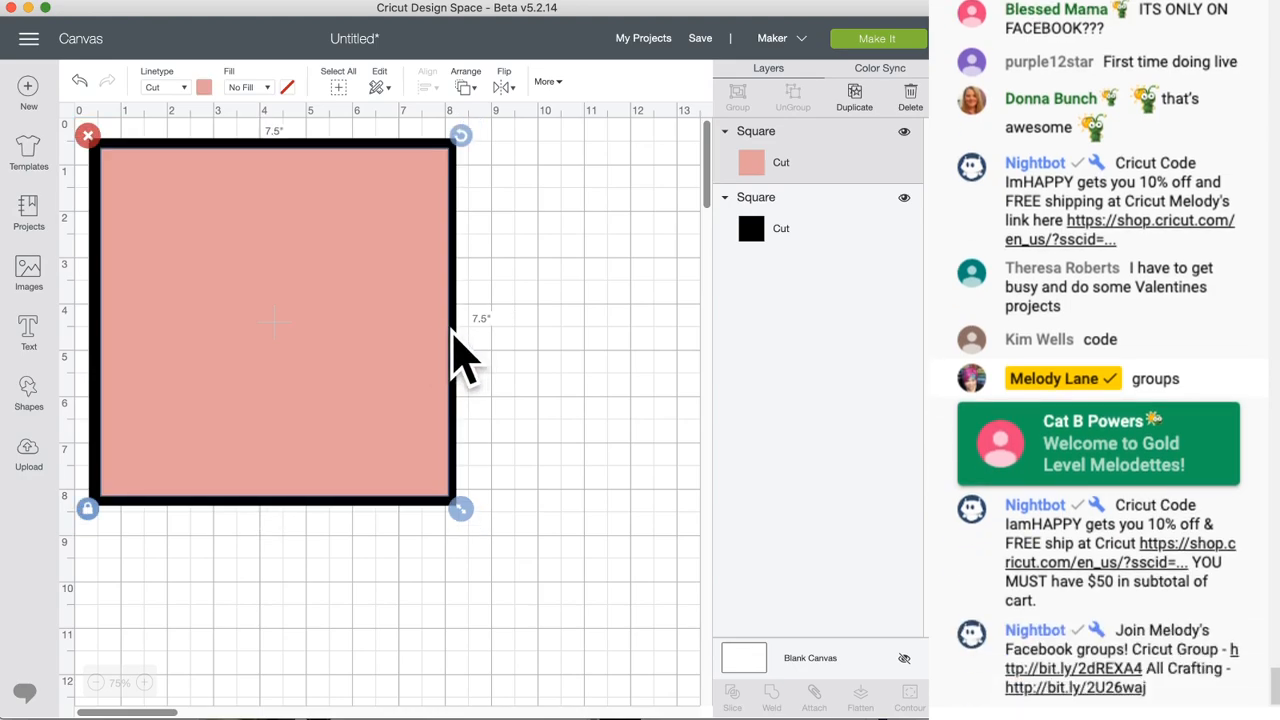
pyautogui.click(451, 332)
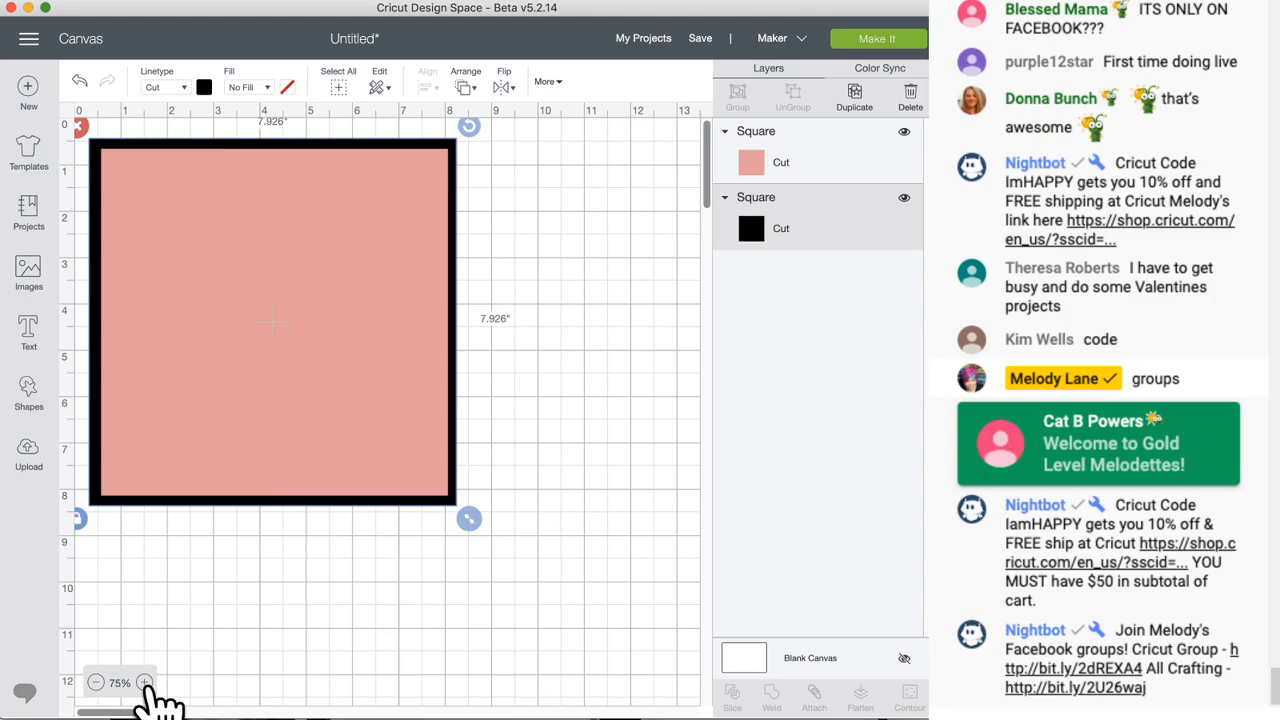
pyautogui.click(145, 683)
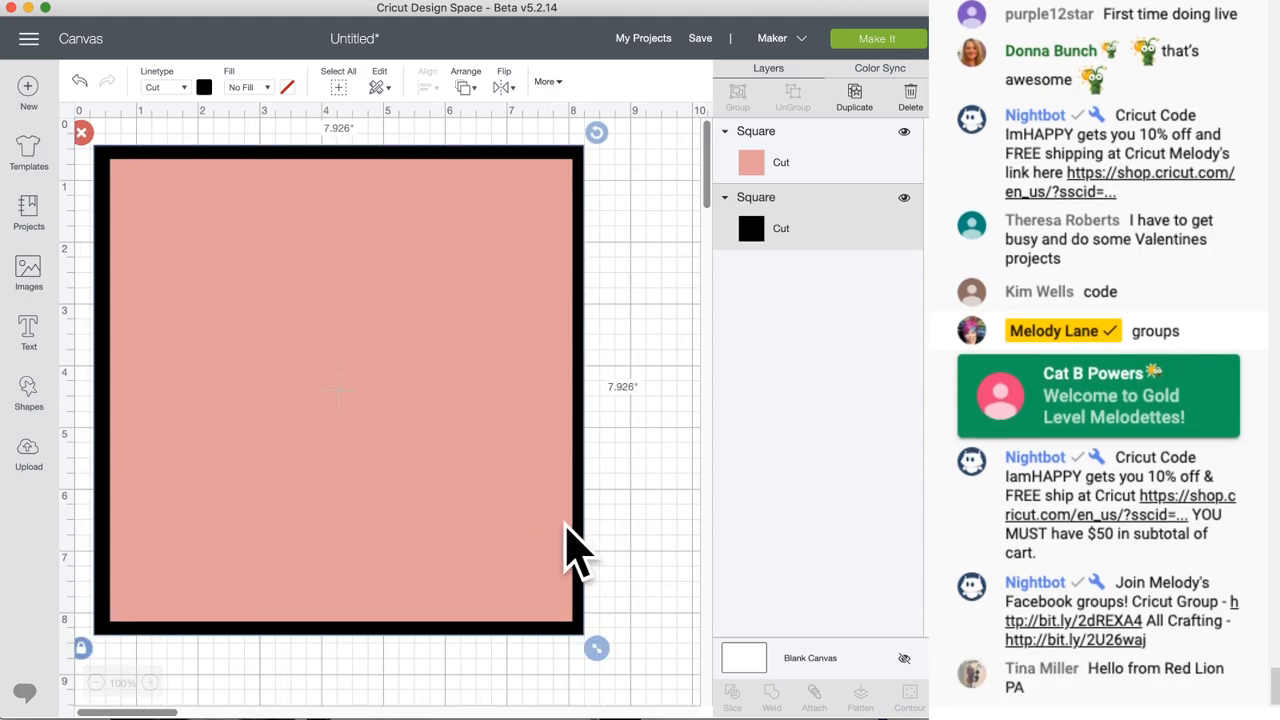
pyautogui.click(557, 518)
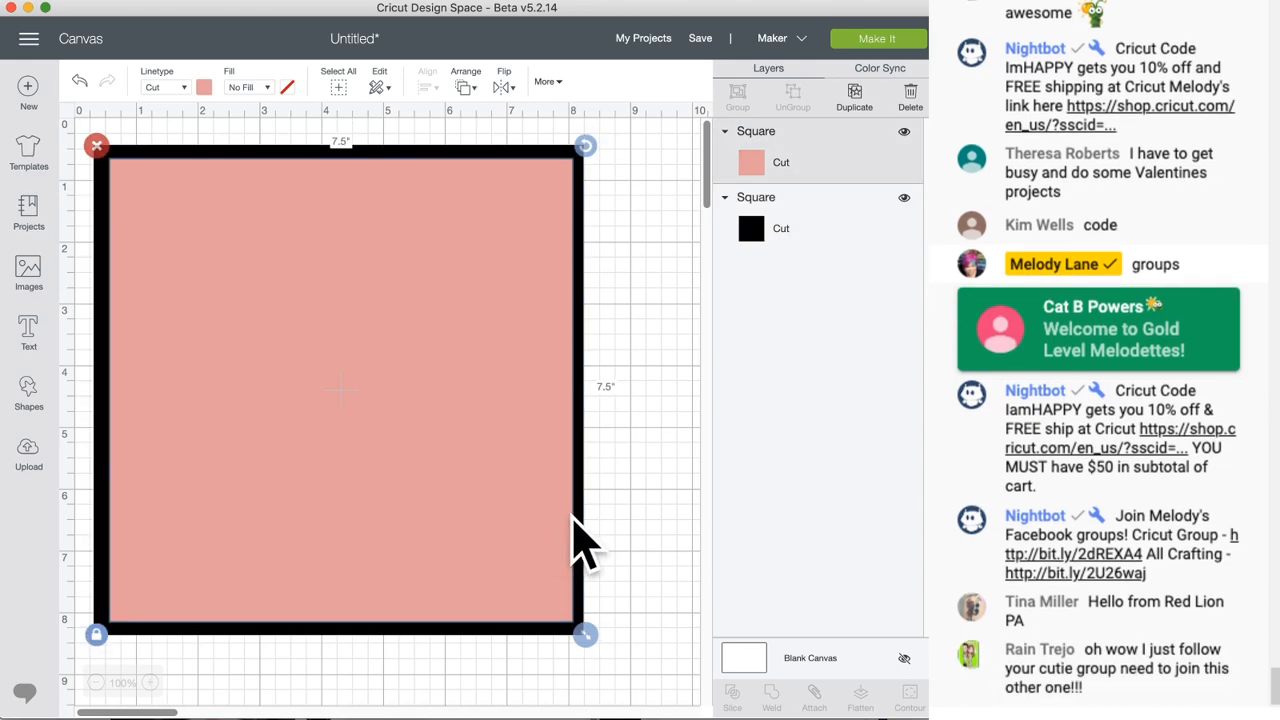
pyautogui.click(577, 514)
# - Shrink the pink inner square to about 7.32 inches for a thicker black border
pyautogui.click(558, 516)
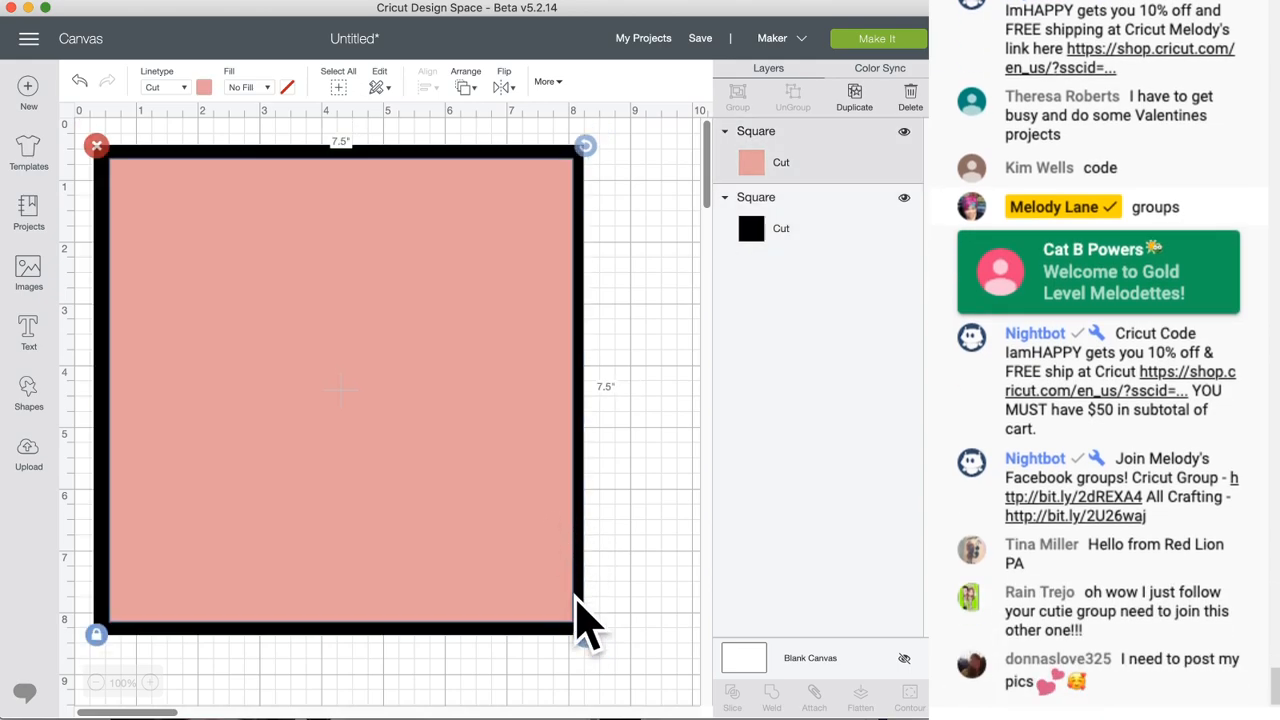
pyautogui.moveTo(584, 636); pyautogui.dragTo(575, 627)
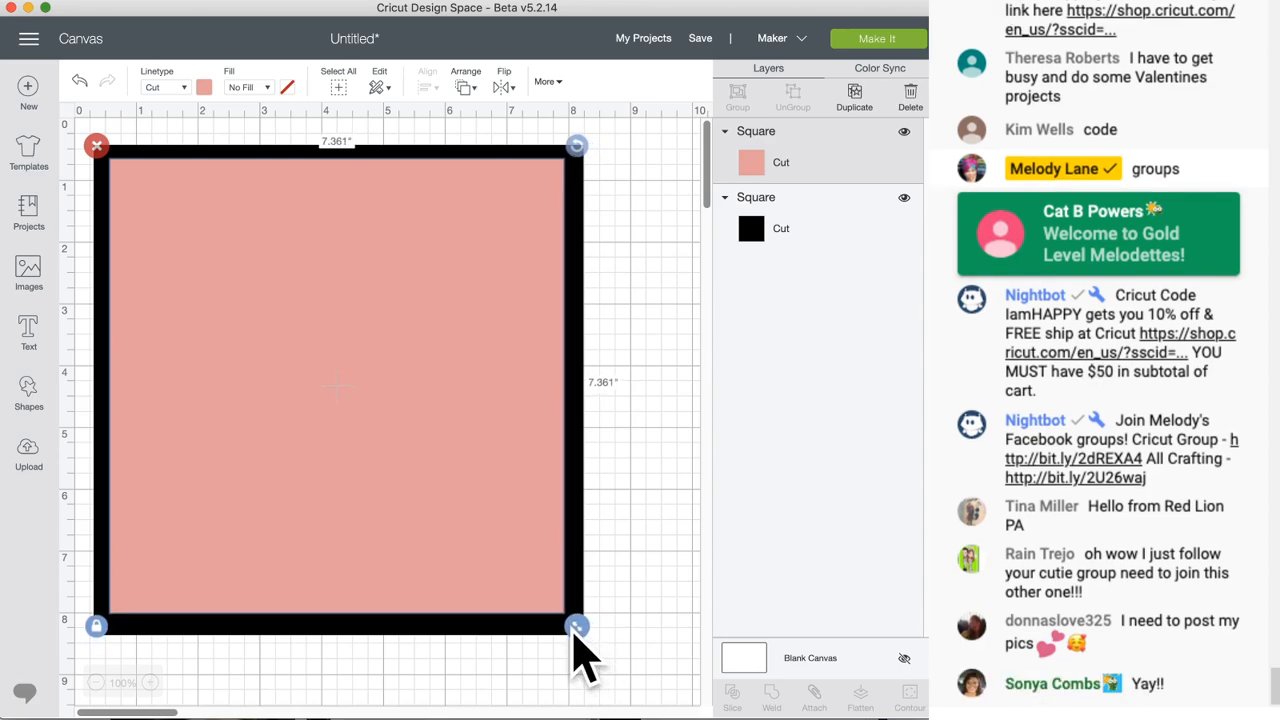
pyautogui.moveTo(511, 560); pyautogui.dragTo(511, 560)
pyautogui.moveTo(575, 627); pyautogui.dragTo(572, 624)
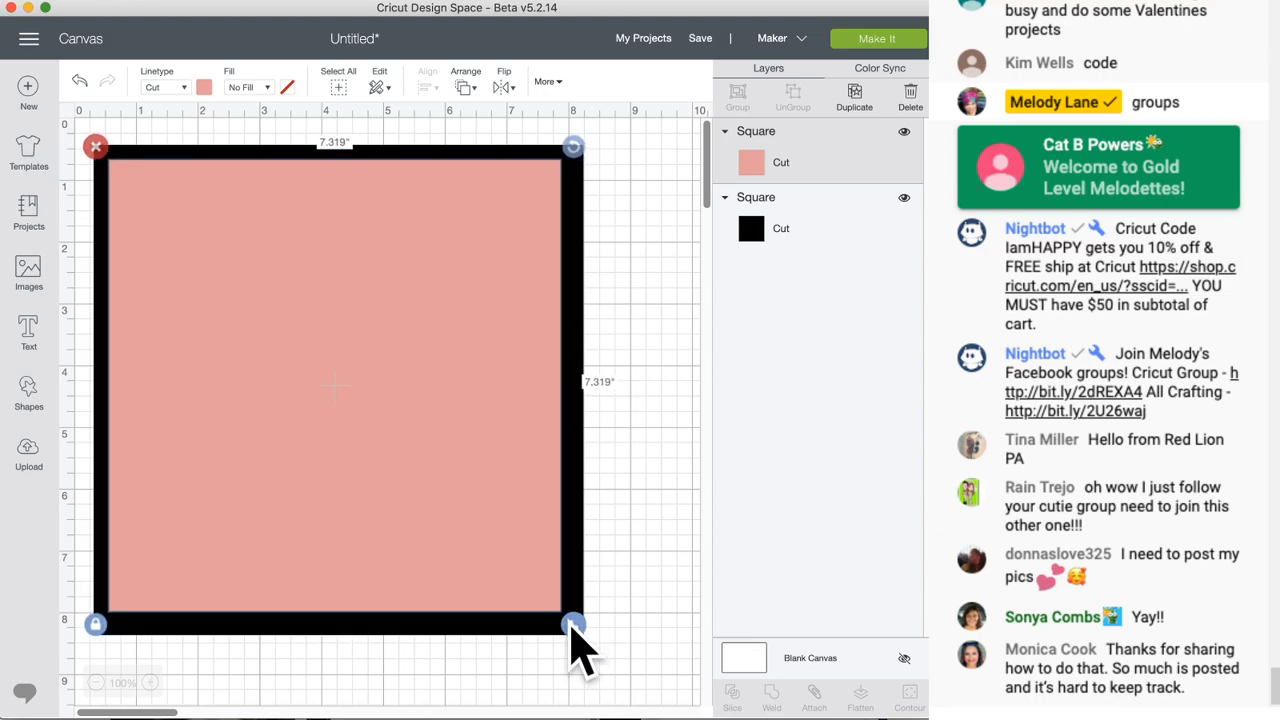
pyautogui.moveTo(497, 560); pyautogui.dragTo(505, 563)
# - Centre the pink square on the black square to make the border even on all sides
pyautogui.moveTo(634, 509); pyautogui.dragTo(514, 540)
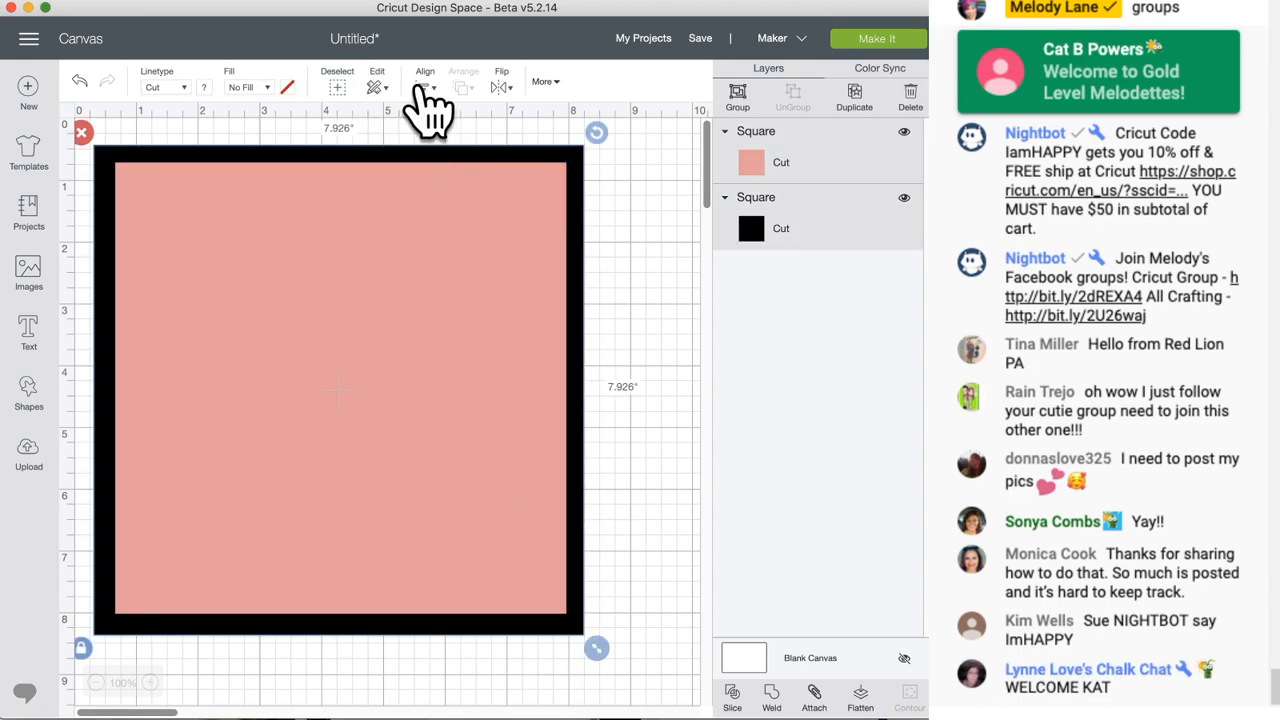
pyautogui.click(424, 88)
pyautogui.click(465, 276)
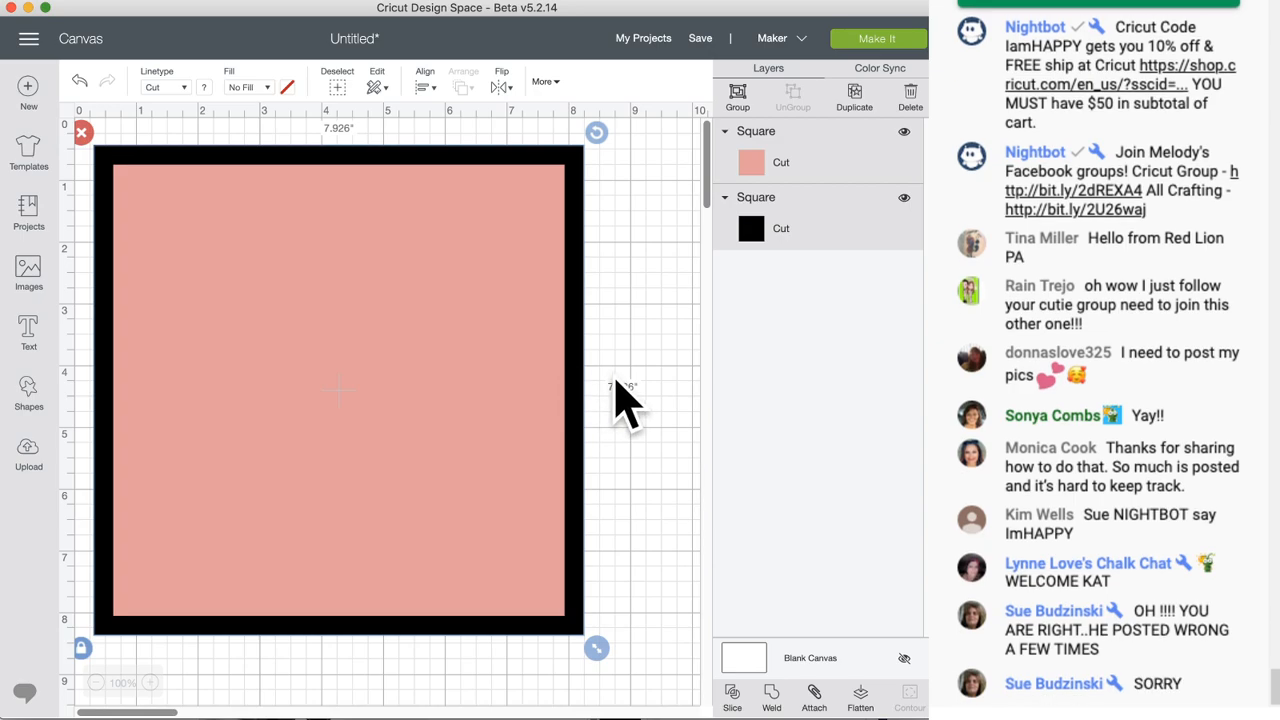
pyautogui.rightClick(447, 402)
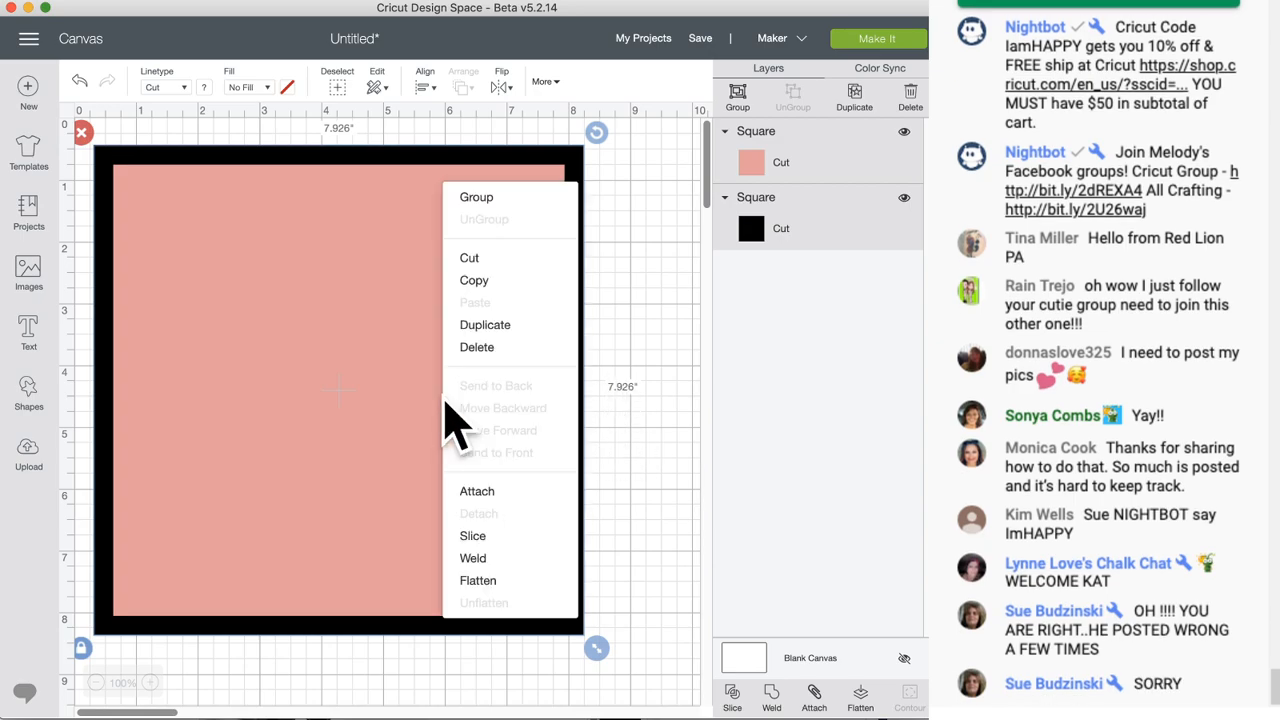
pyautogui.click(490, 325)
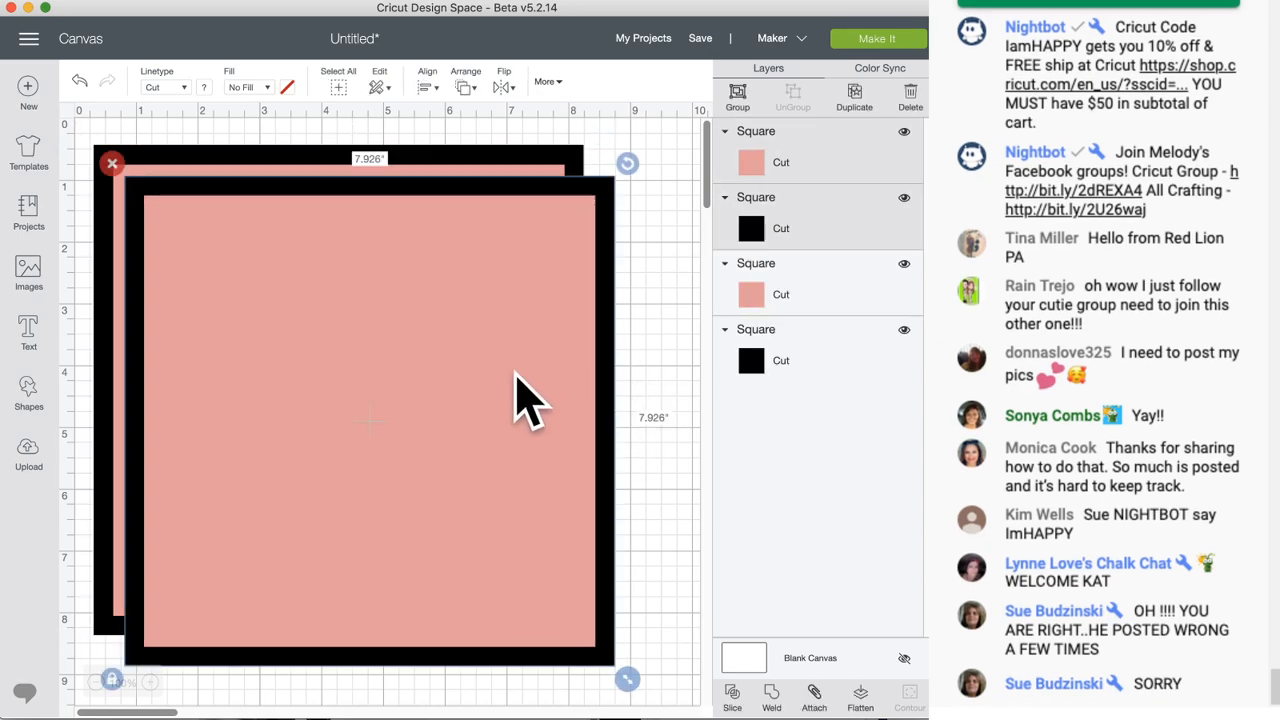
pyautogui.scroll(-1, 522, 333)
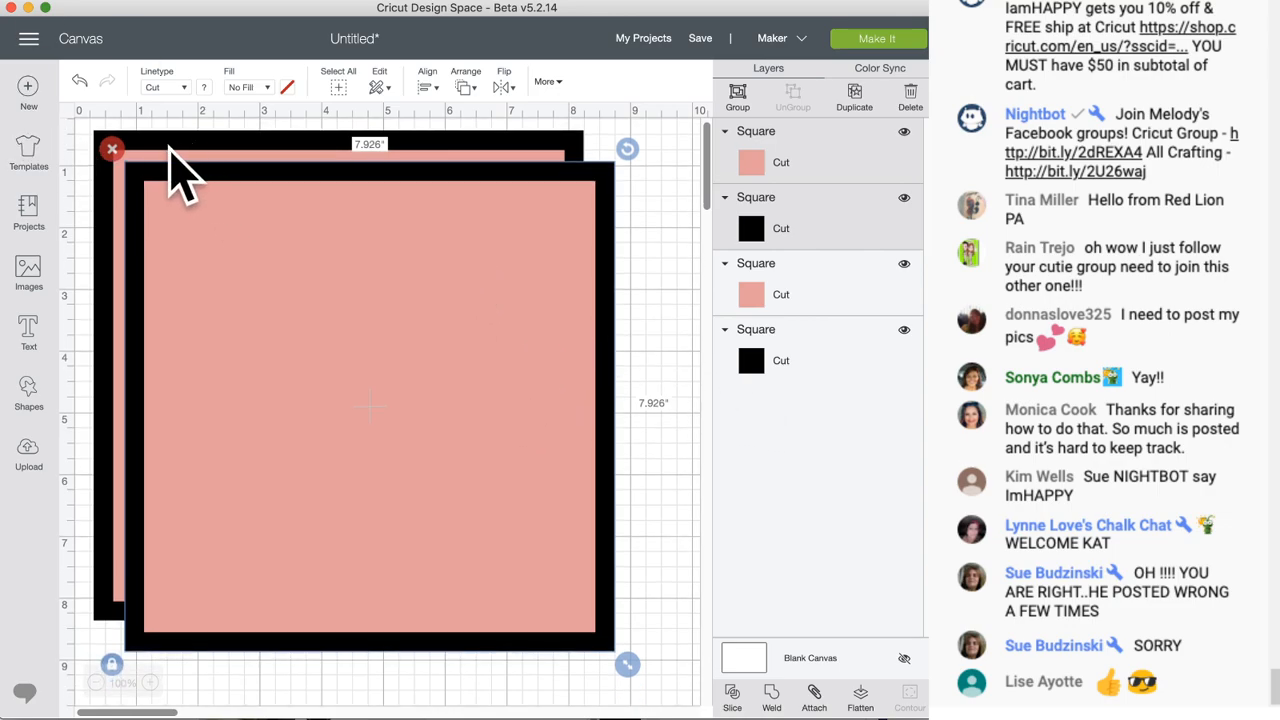
pyautogui.click(112, 148)
# - Discard the copy of both squares, duplicate only the pink inner square and offset the copy from the original
pyautogui.click(500, 306)
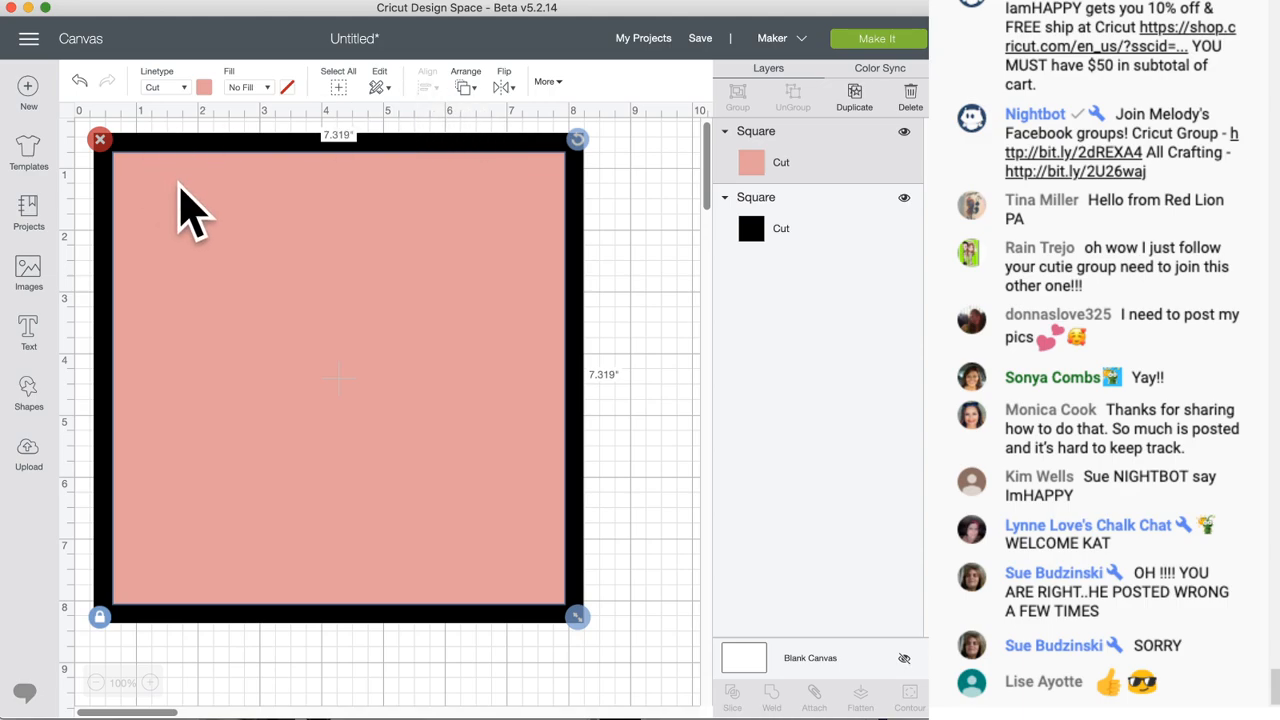
pyautogui.rightClick(180, 192)
pyautogui.click(268, 333)
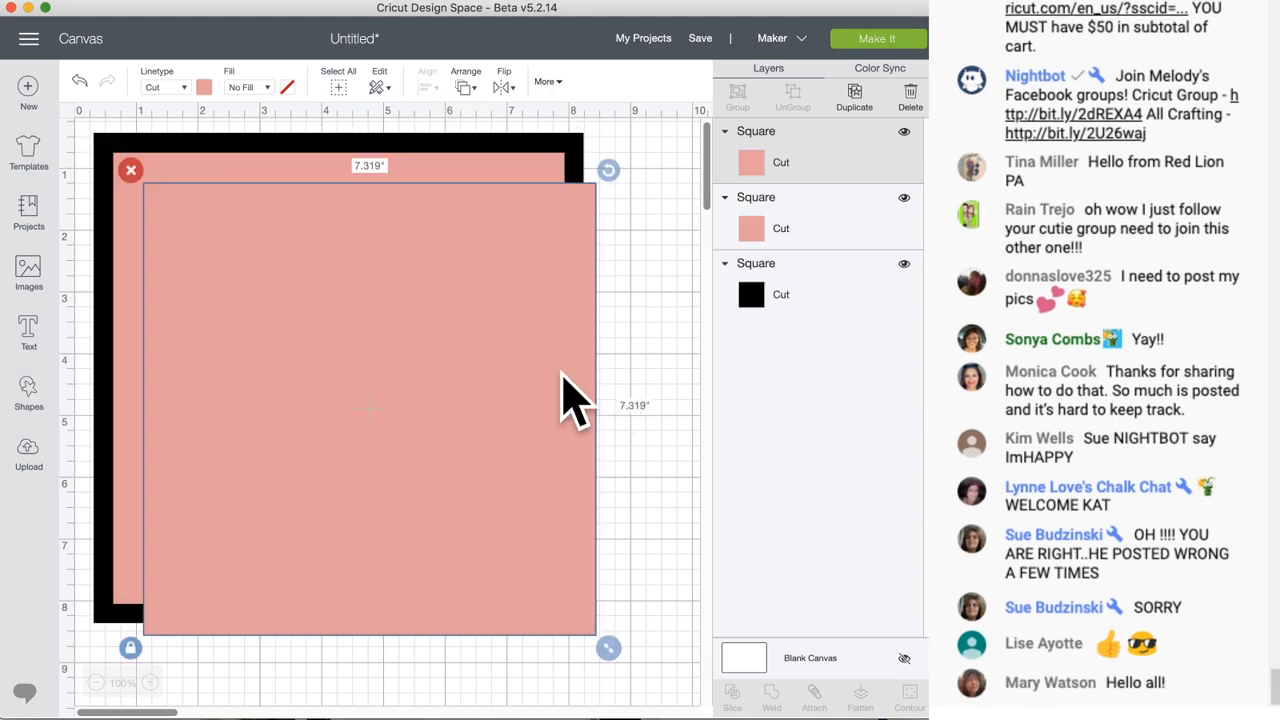
pyautogui.moveTo(414, 378)
pyautogui.mouseDown()
pyautogui.moveTo(457, 400)
pyautogui.moveTo(419, 381)
pyautogui.mouseUp()
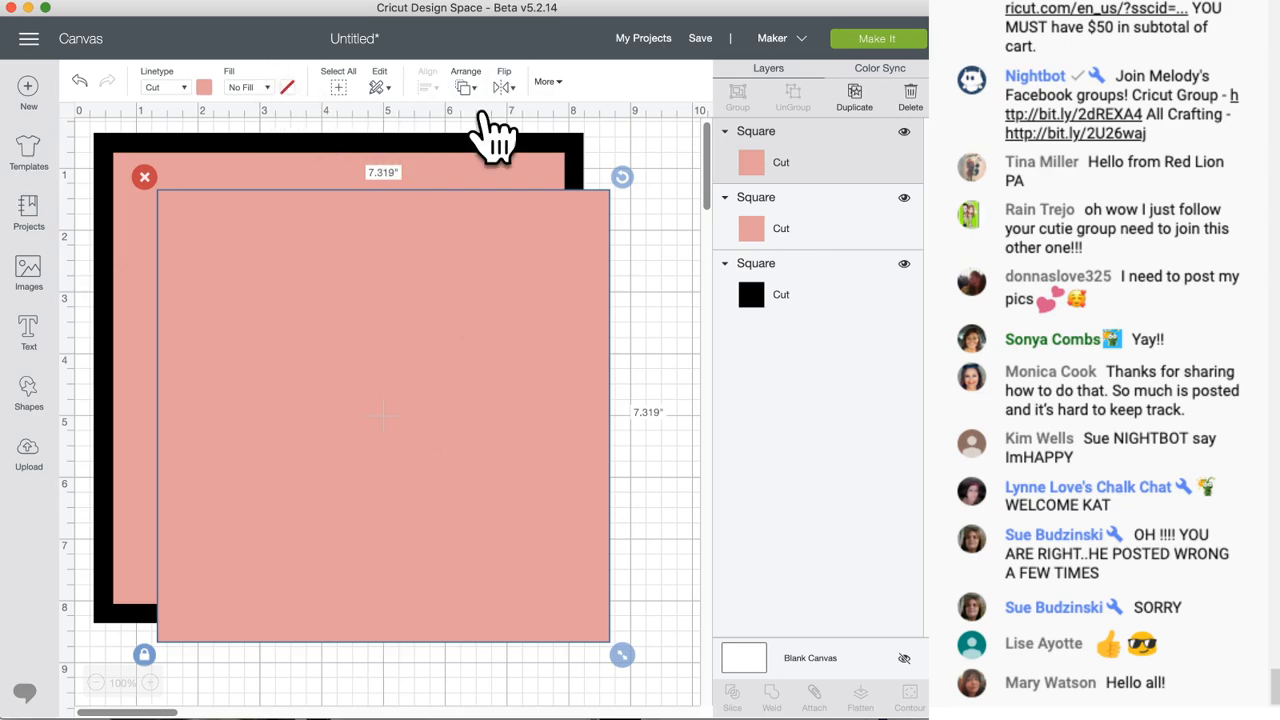
# - Turn the pink copy into a strip 0.5 inches wide and 7 inches high and place it over the black square's right border
pyautogui.click(548, 82)
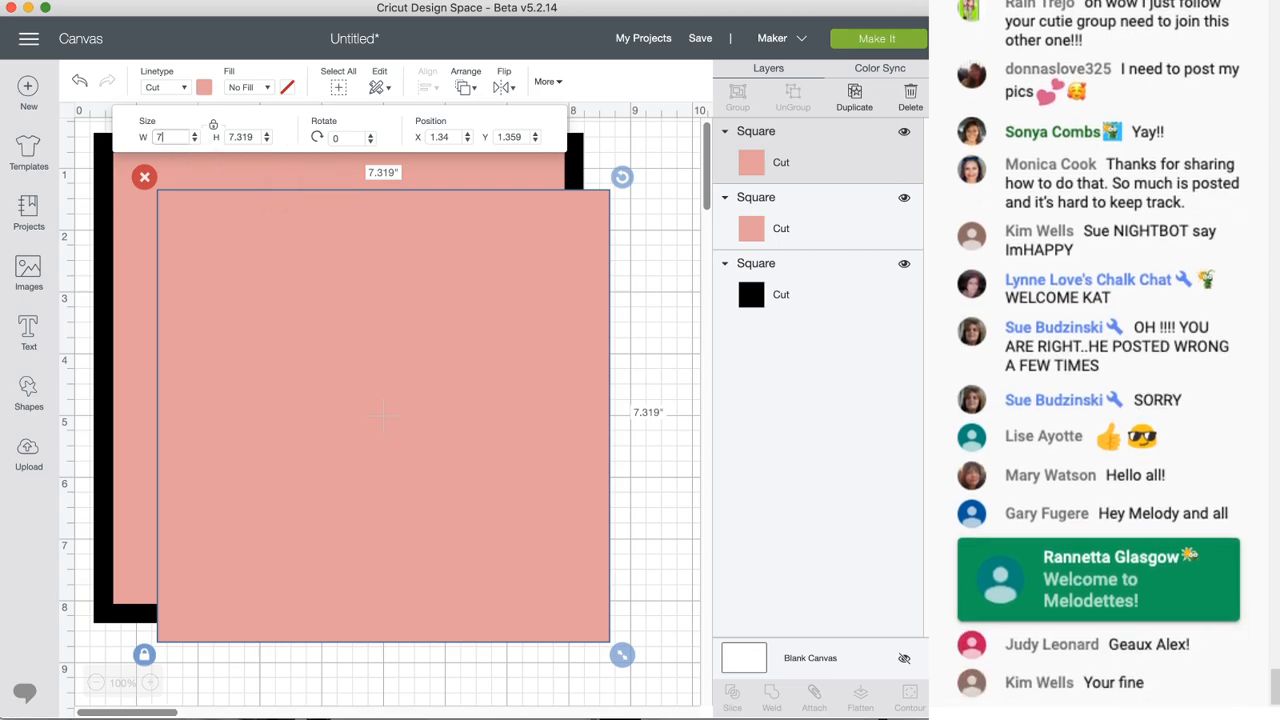
pyautogui.hscroll(3, 268, 406)
pyautogui.hscroll(-3, 280, 408)
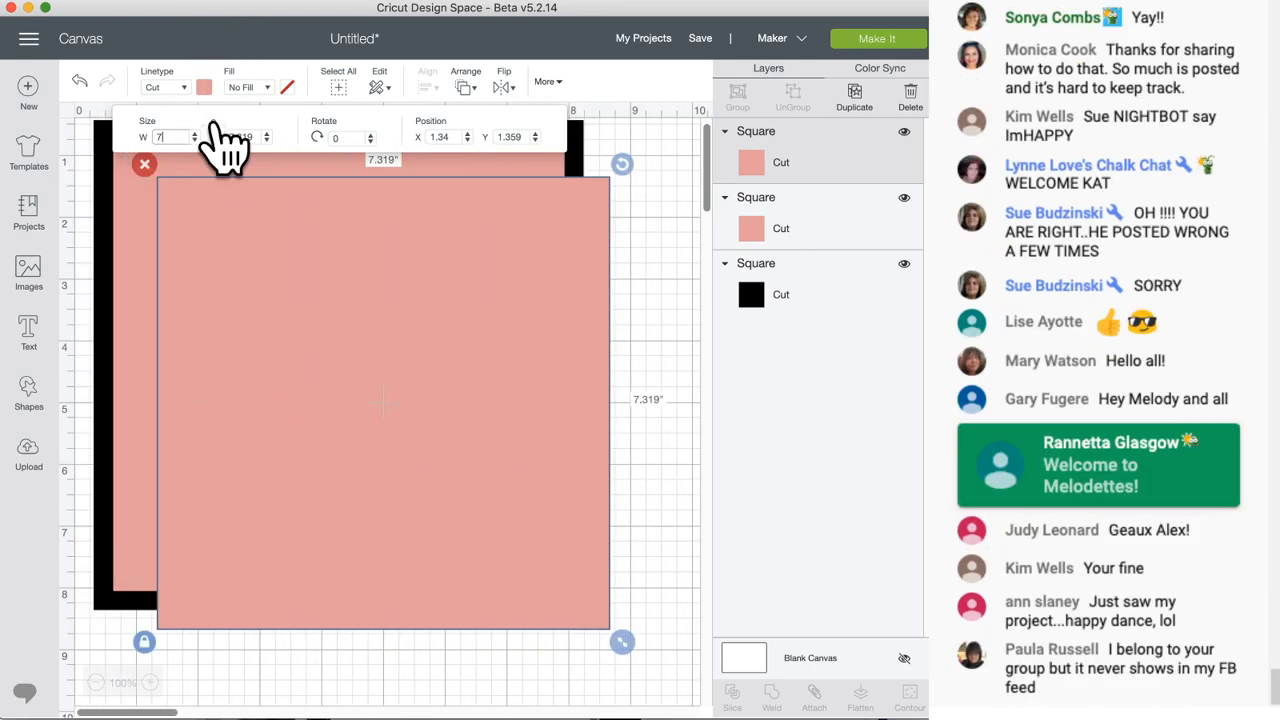
pyautogui.press('Return')
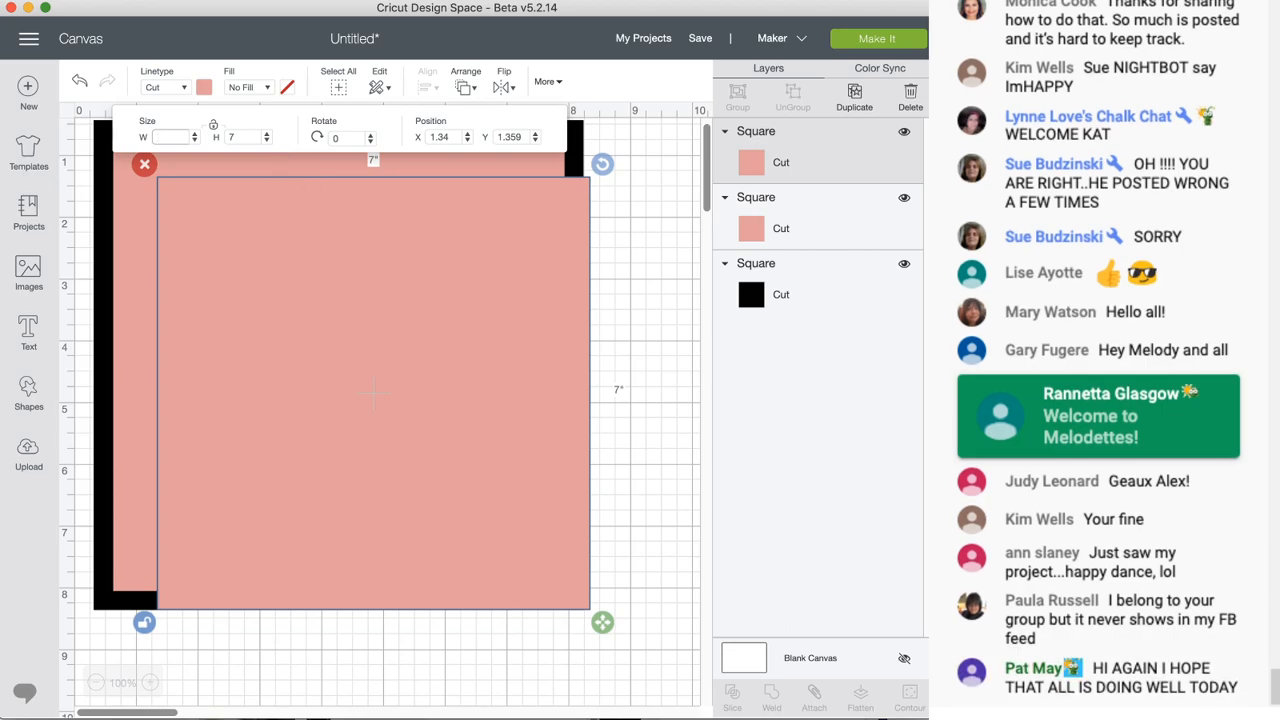
pyautogui.write('.5')
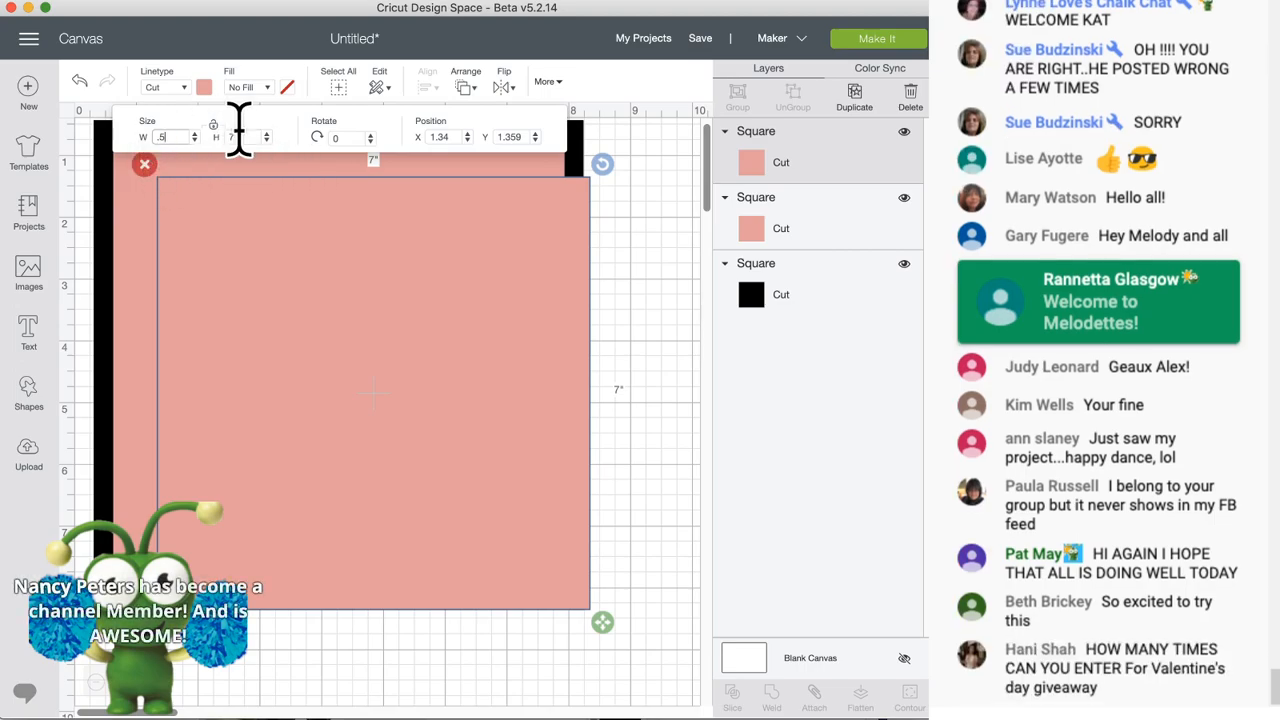
pyautogui.click(237, 137)
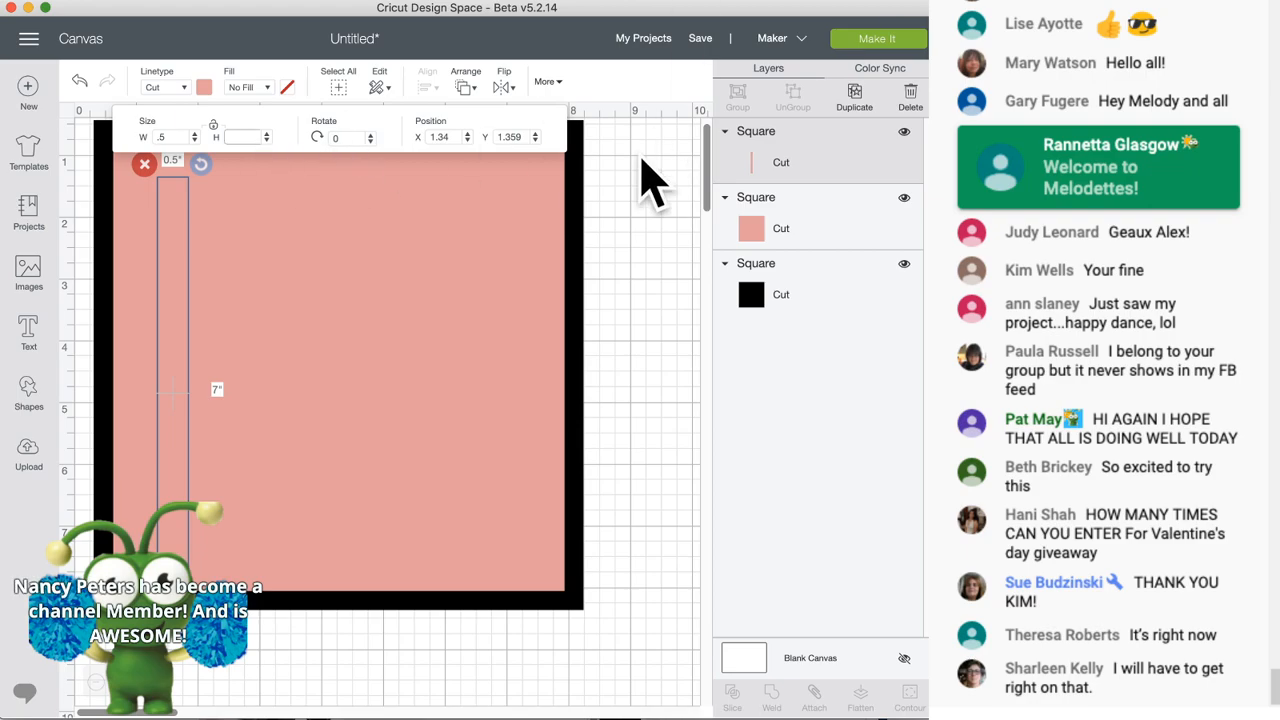
pyautogui.moveTo(178, 233); pyautogui.dragTo(570, 218)
# - Try to shrink the pink inner square and shift the black square to compare the border with the strip
pyautogui.click(476, 296)
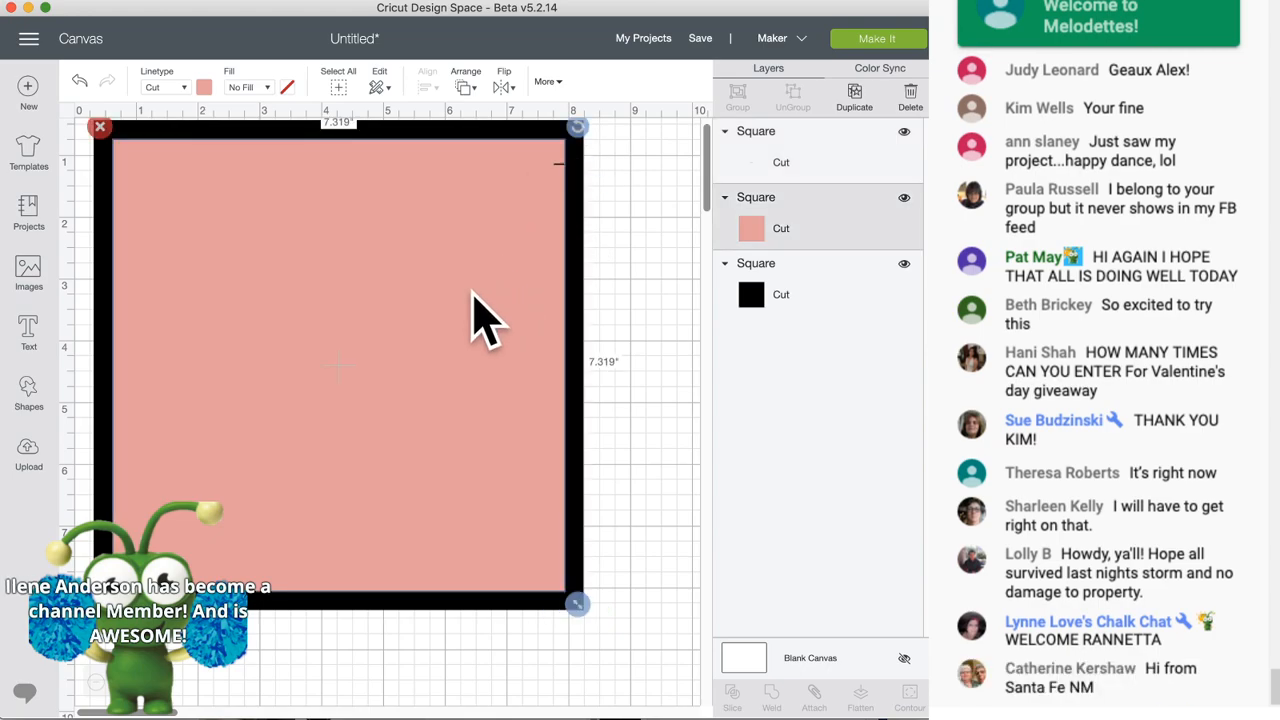
pyautogui.moveTo(582, 606); pyautogui.dragTo(606, 591)
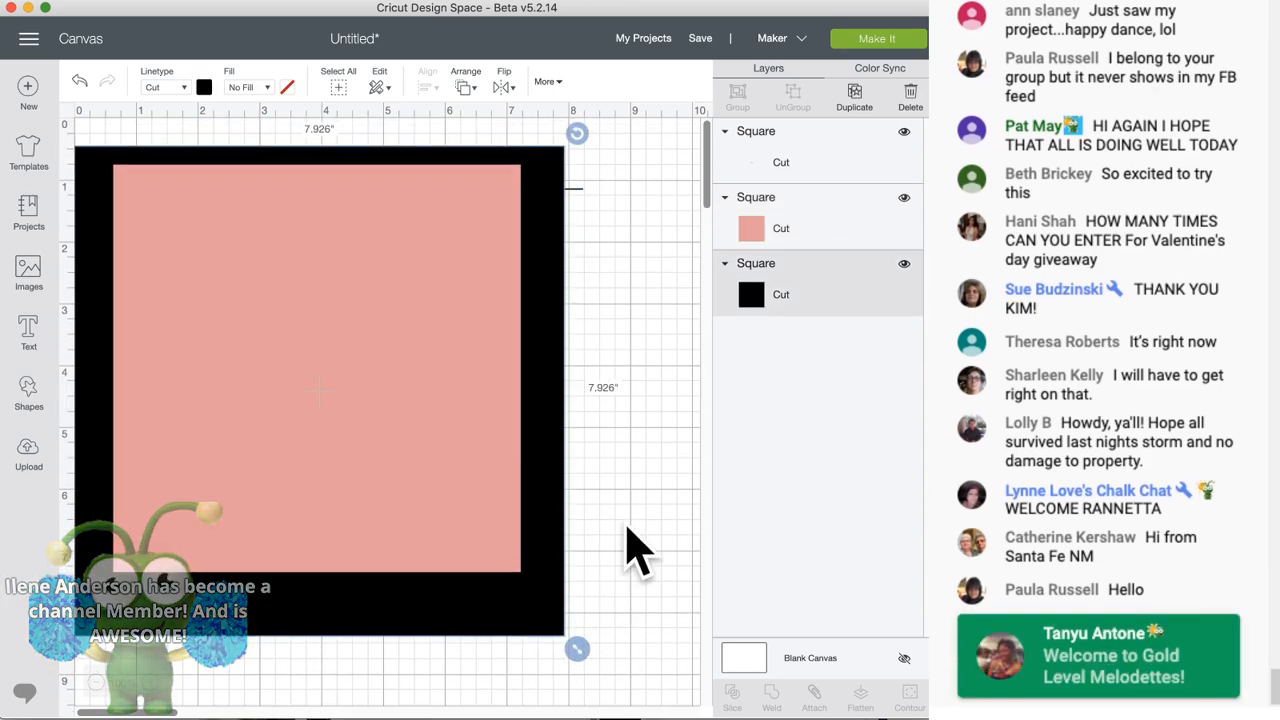
pyautogui.click(832, 155)
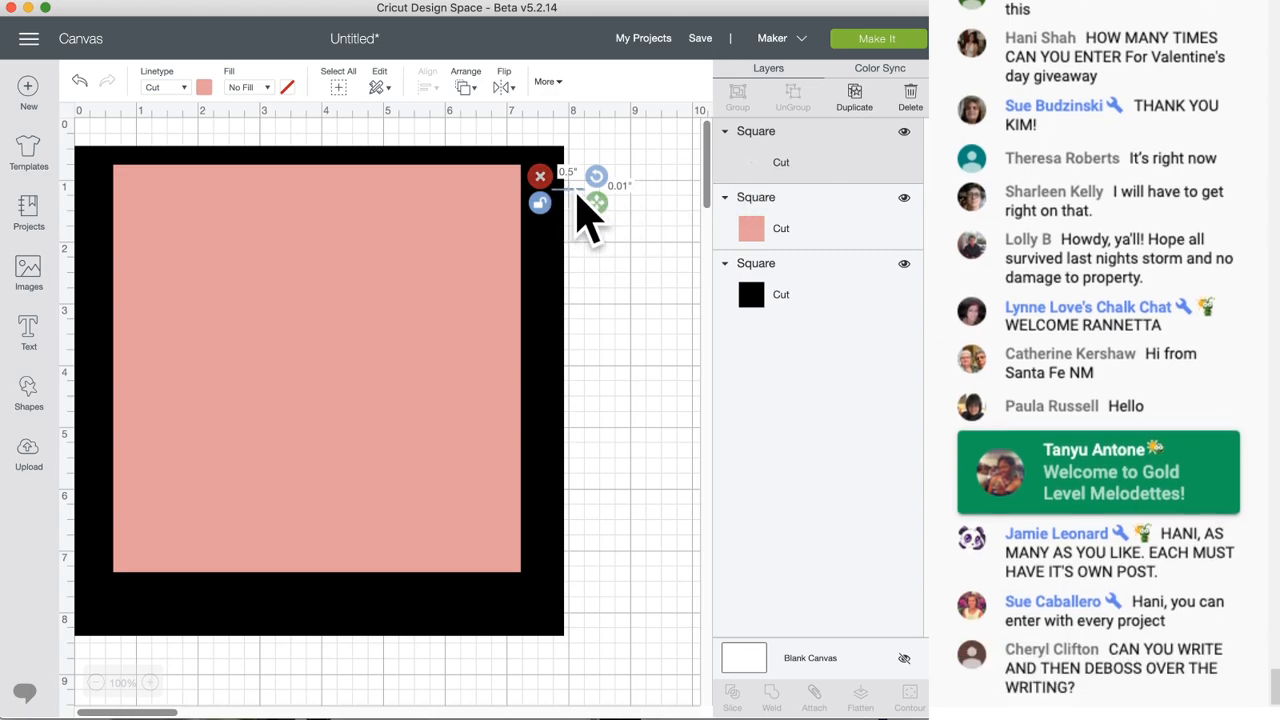
pyautogui.click(579, 193)
pyautogui.click(581, 191)
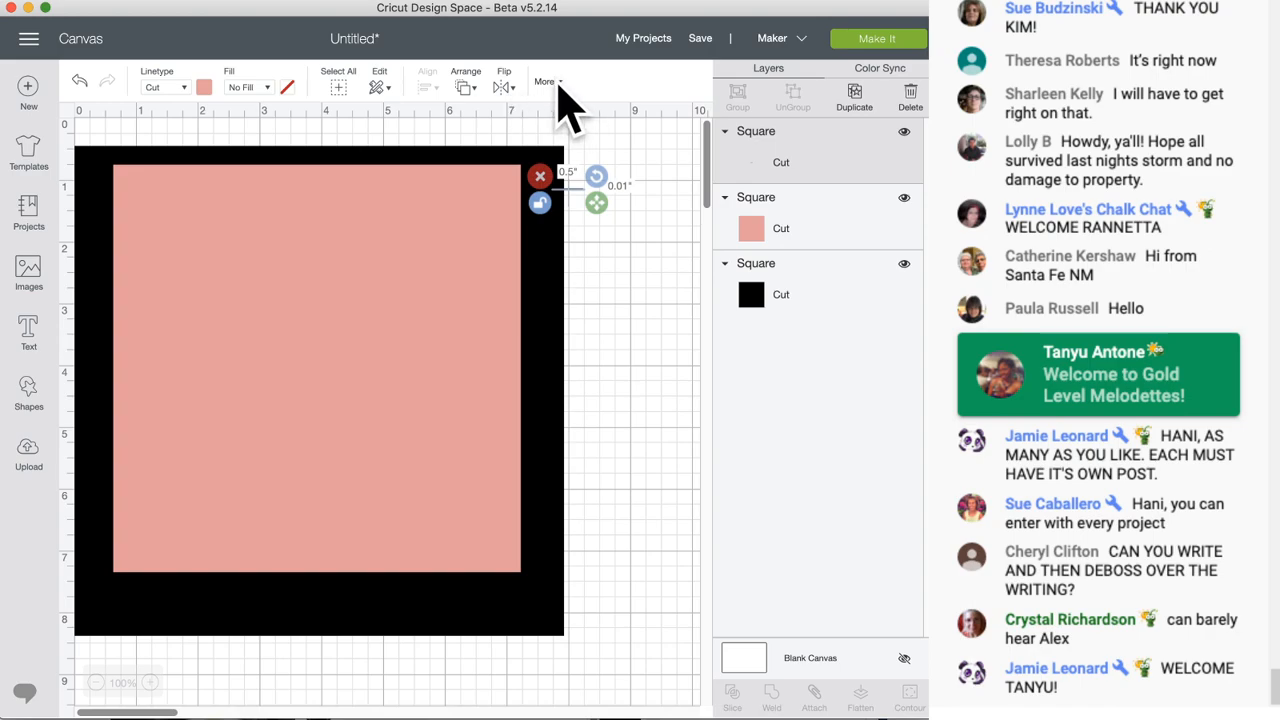
# - Undo the last changes to the black and pink squares and the strip's height
pyautogui.click(78, 84)
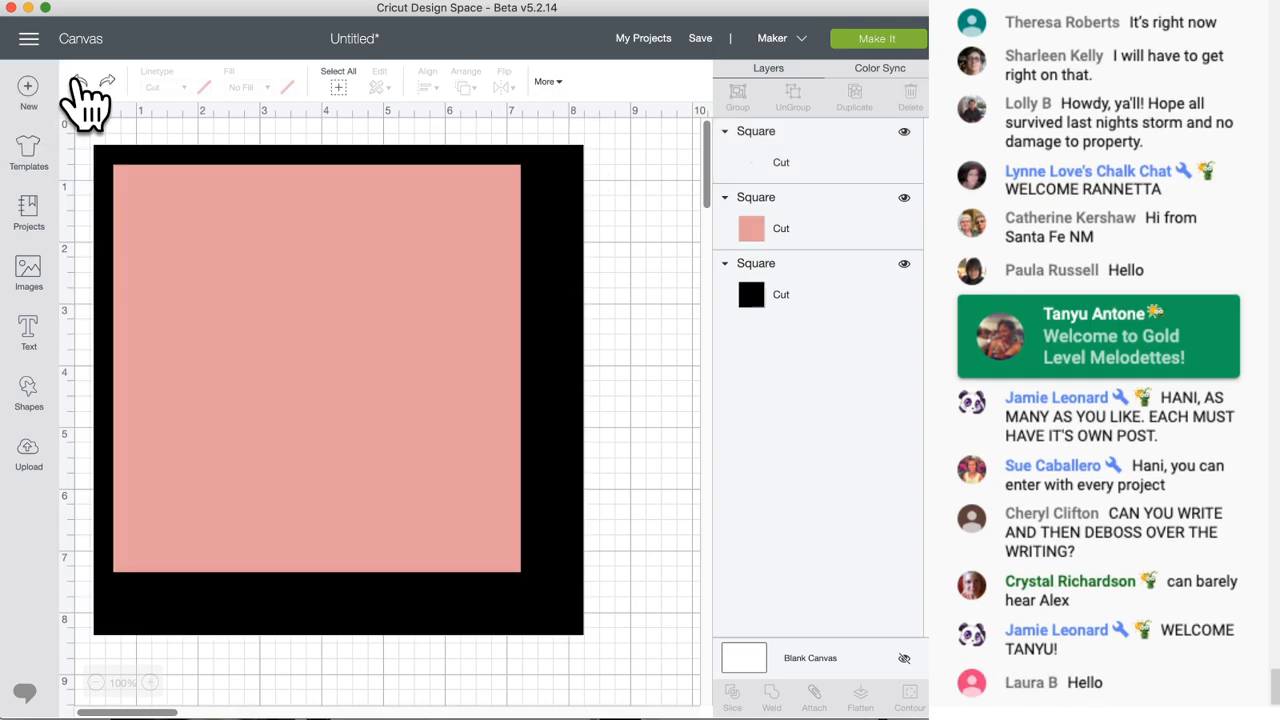
pyautogui.click(78, 84)
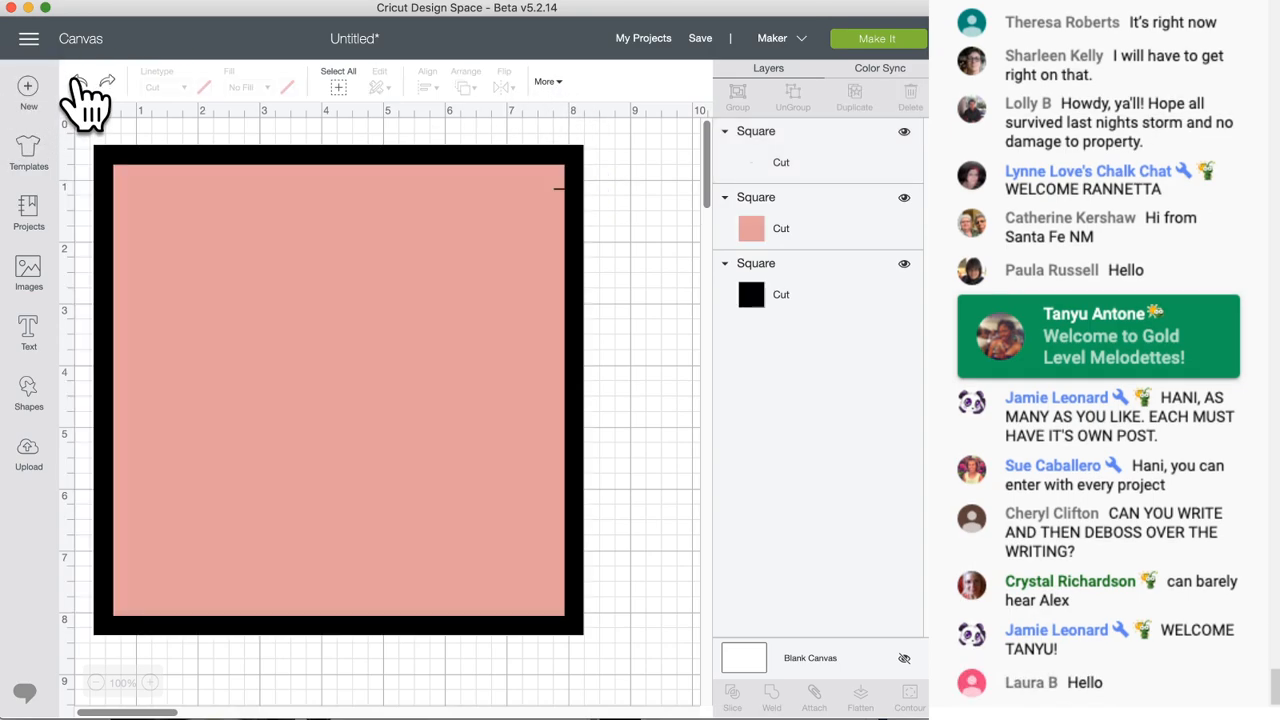
pyautogui.click(78, 84)
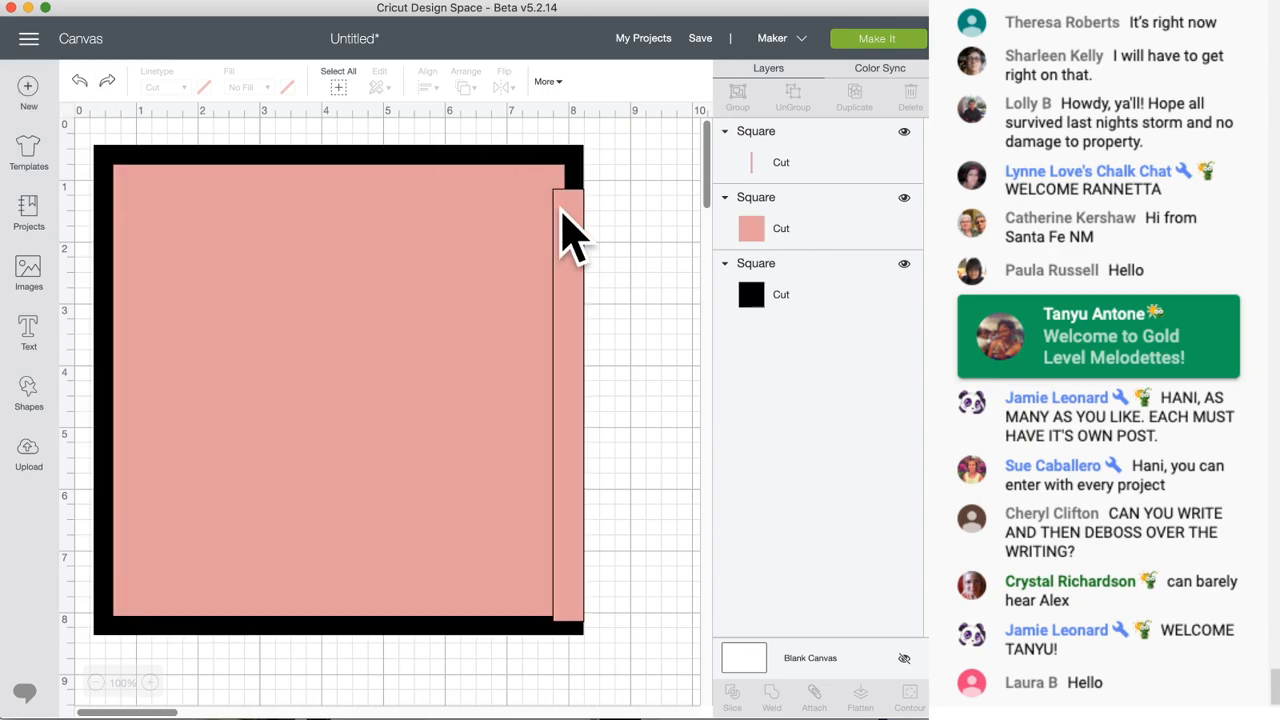
# - Move the pink square away from the strip and align the strip flush with the black square's right edge
pyautogui.click(572, 235)
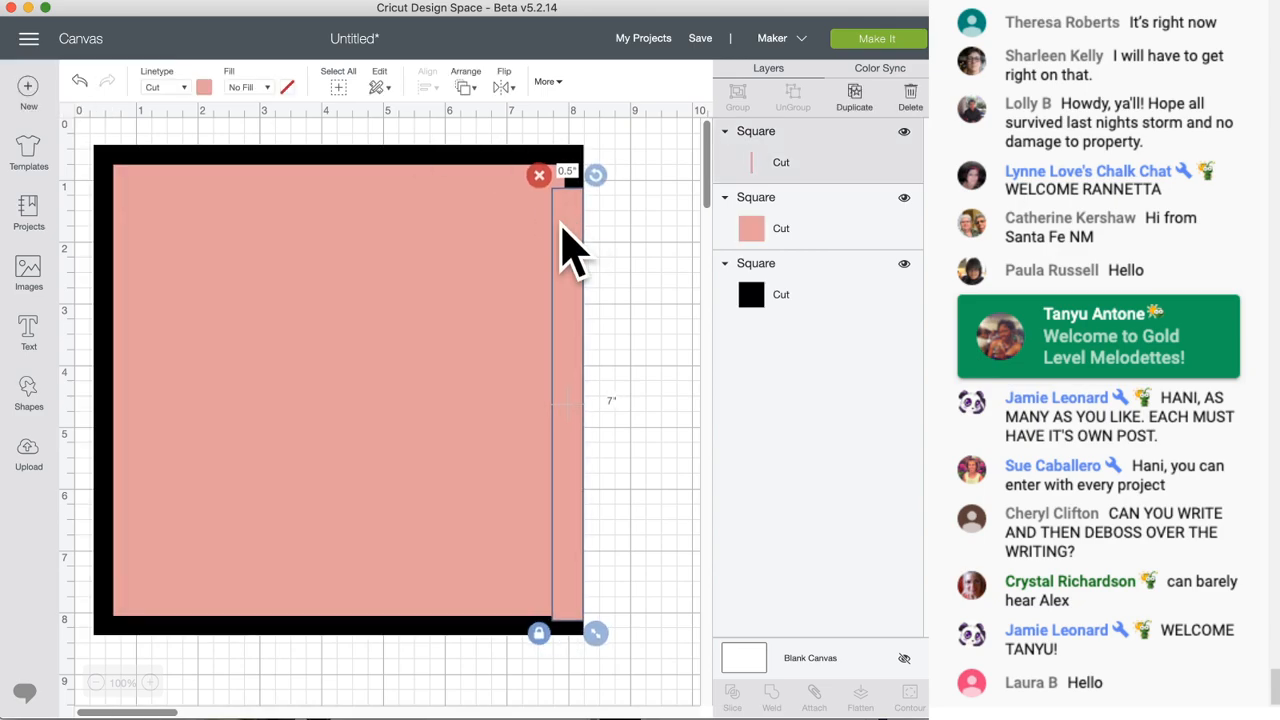
pyautogui.moveTo(516, 253); pyautogui.dragTo(483, 251)
pyautogui.click(567, 255)
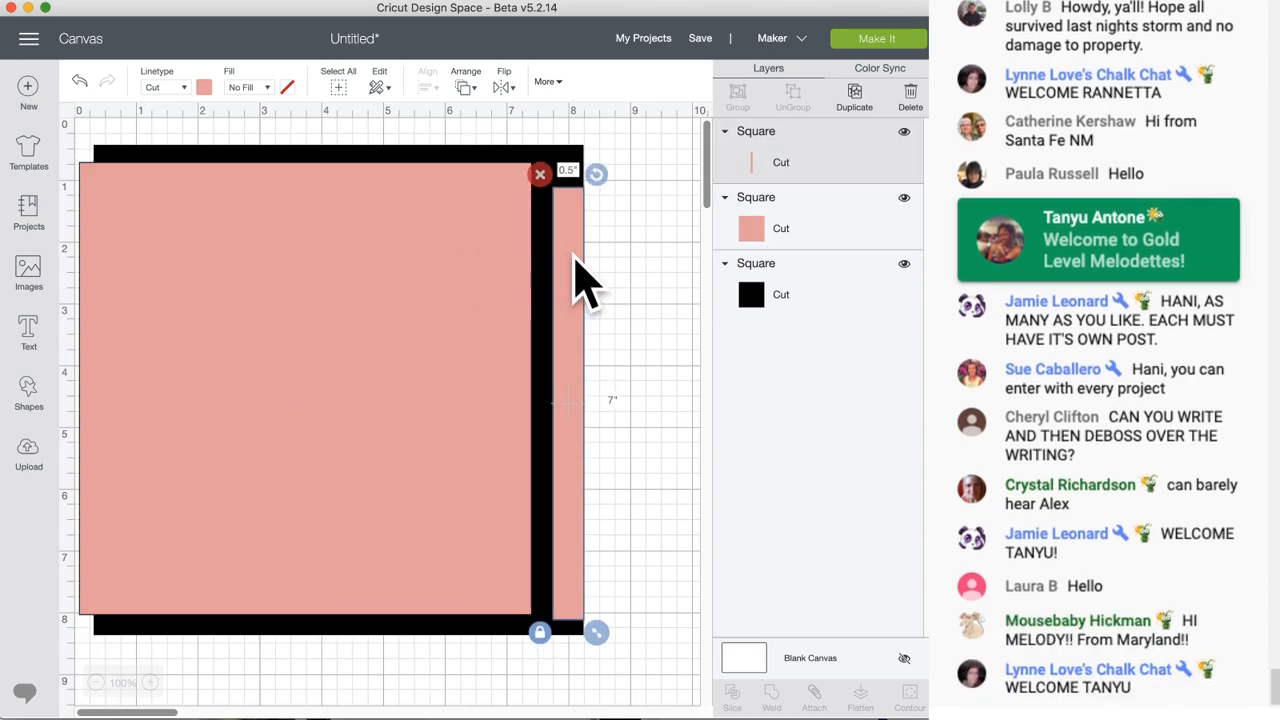
pyautogui.moveTo(614, 258); pyautogui.dragTo(543, 157)
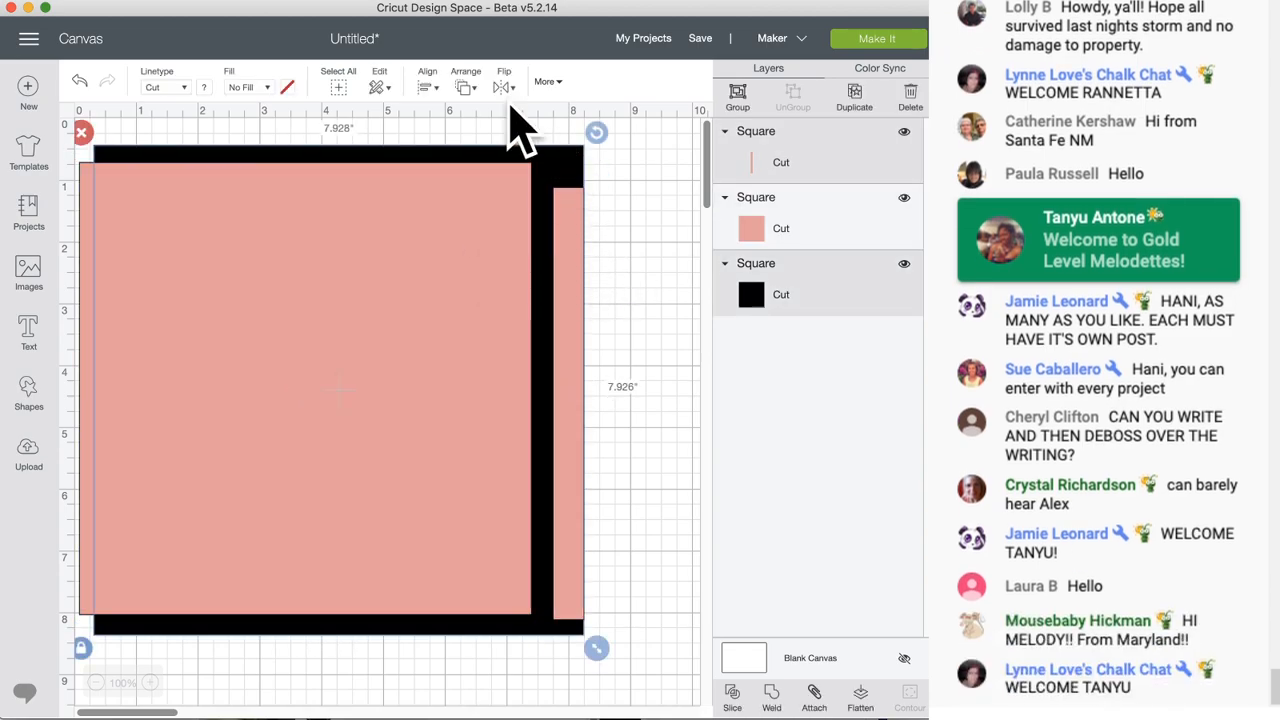
pyautogui.click(428, 88)
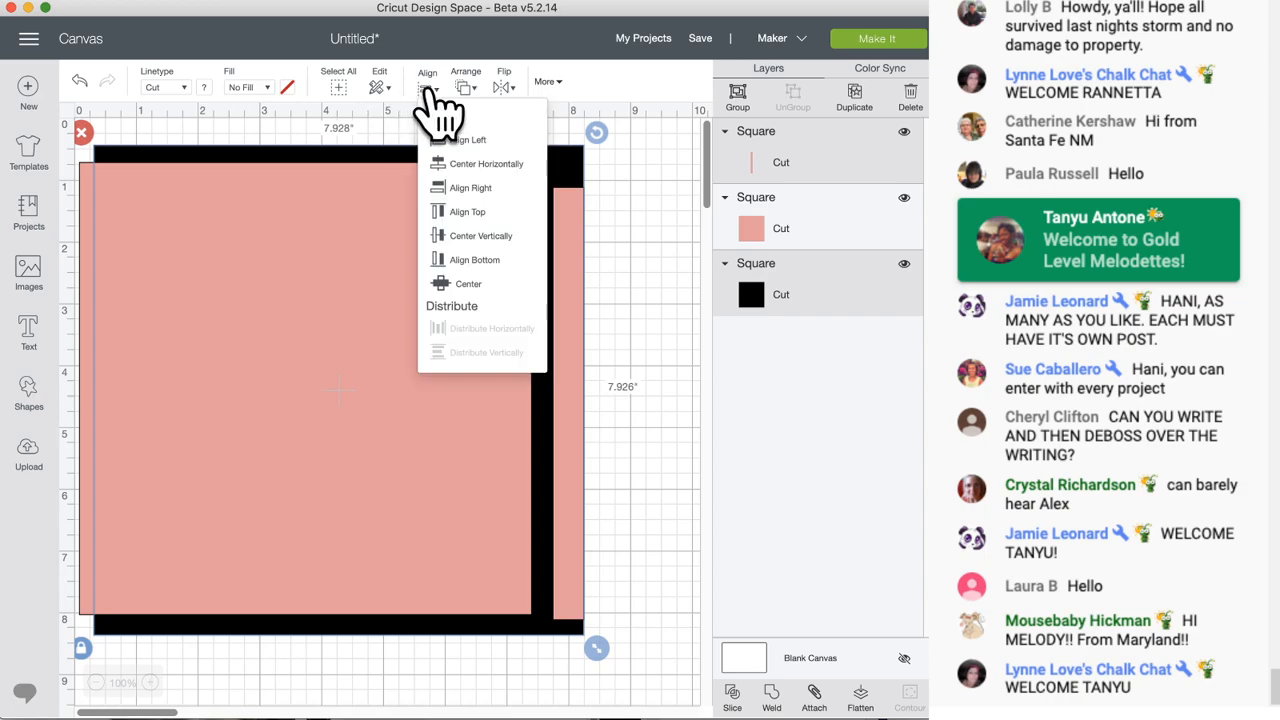
pyautogui.click(470, 190)
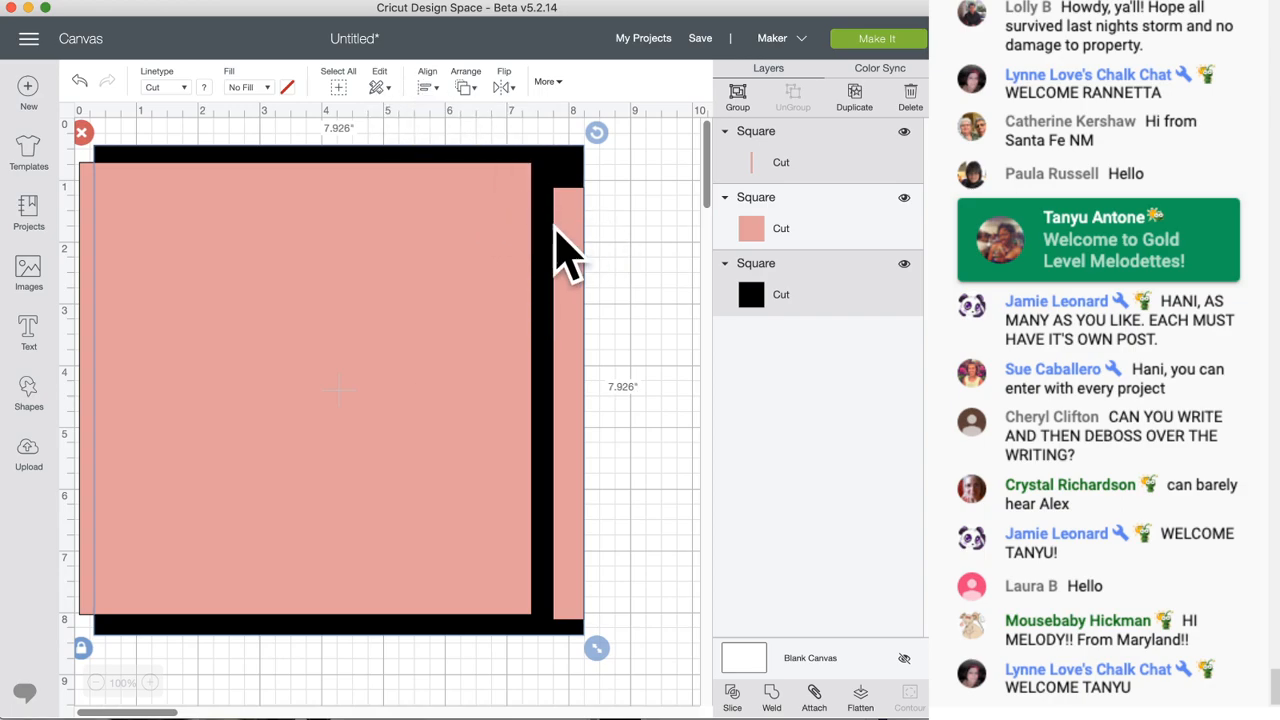
# - Move the strip to the opposite border, shift the pink square clear of it, and align the strip with the black square's left edge
pyautogui.click(468, 238)
pyautogui.moveTo(472, 236); pyautogui.dragTo(489, 236)
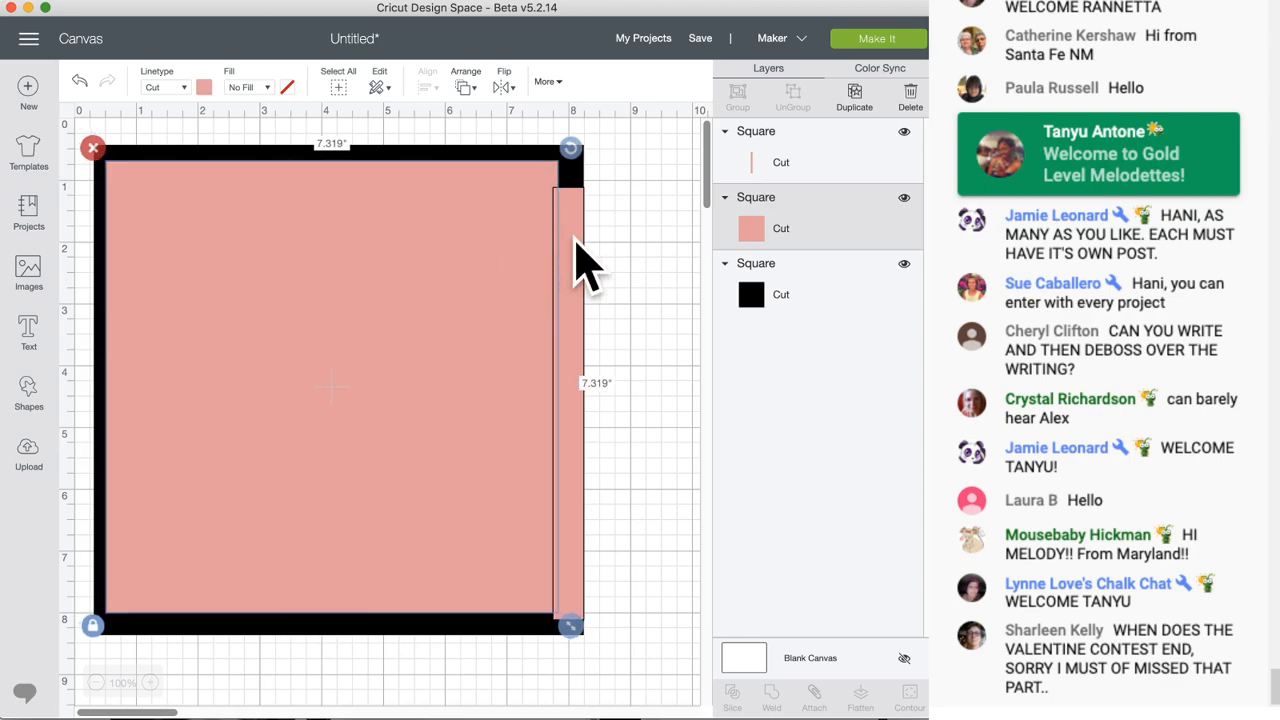
pyautogui.moveTo(575, 240); pyautogui.dragTo(119, 215)
pyautogui.moveTo(258, 223); pyautogui.dragTo(400, 237)
pyautogui.moveTo(77, 225); pyautogui.dragTo(130, 238)
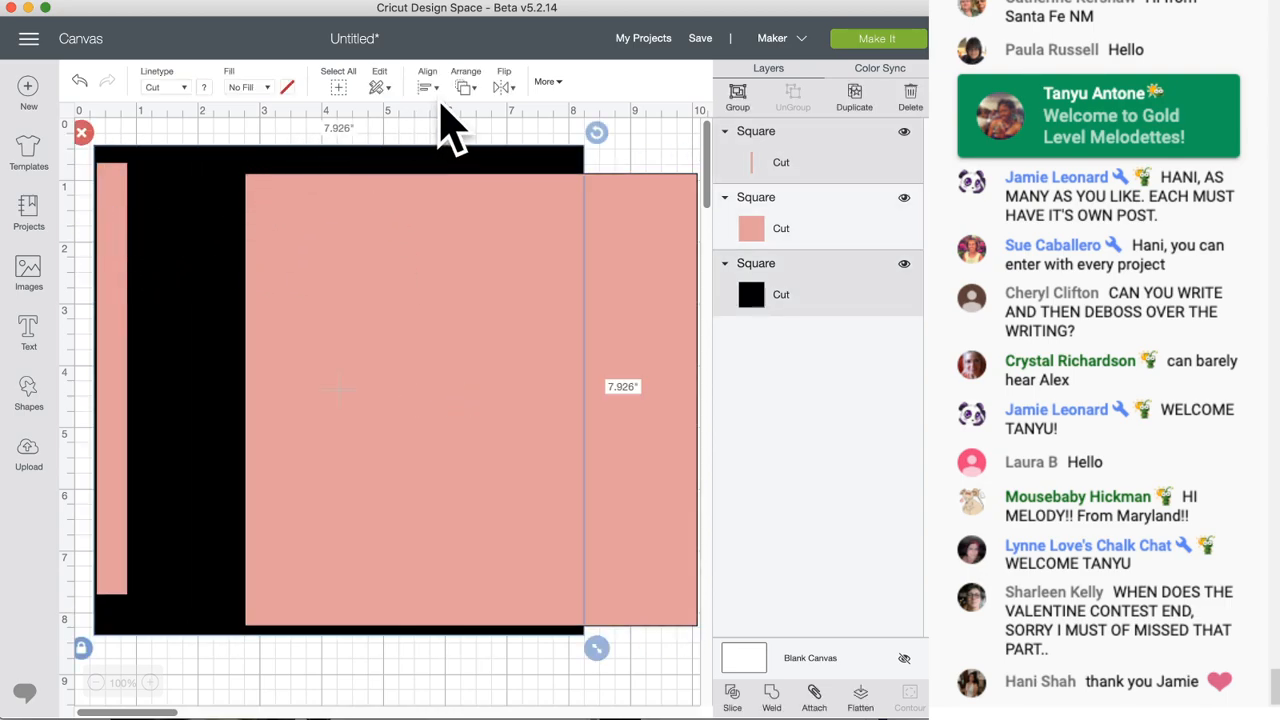
pyautogui.click(464, 90)
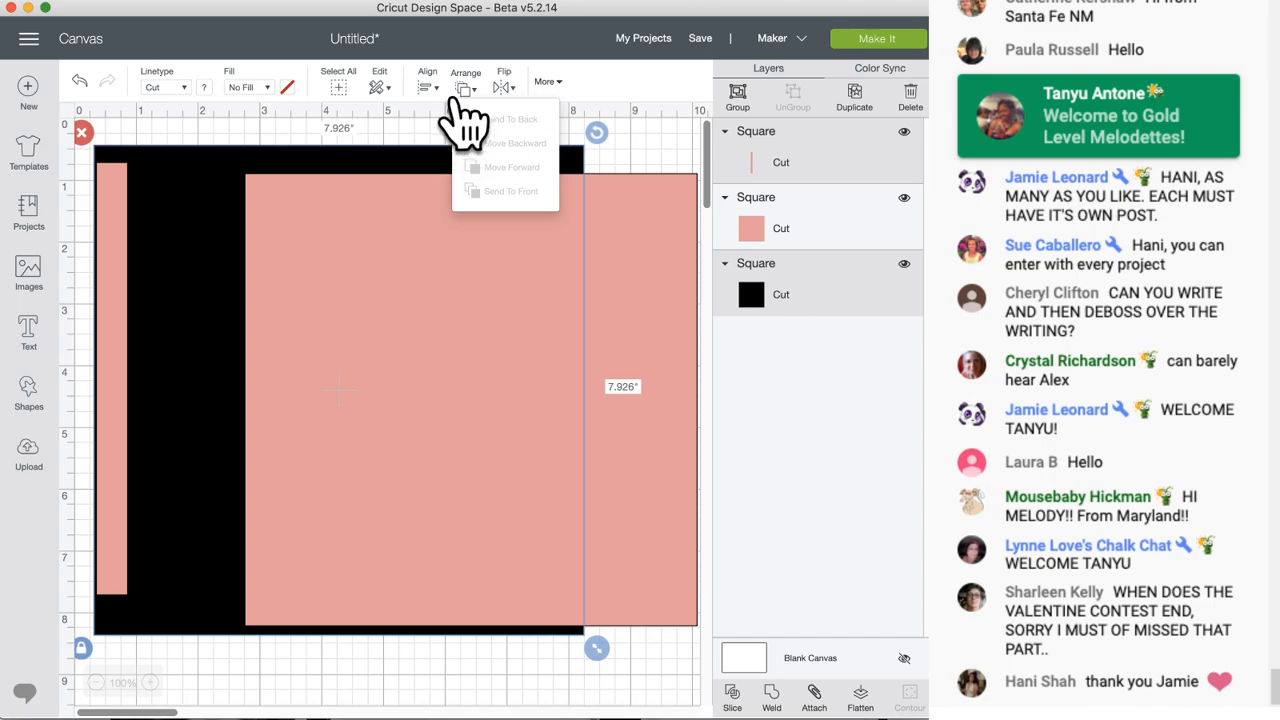
pyautogui.click(424, 89)
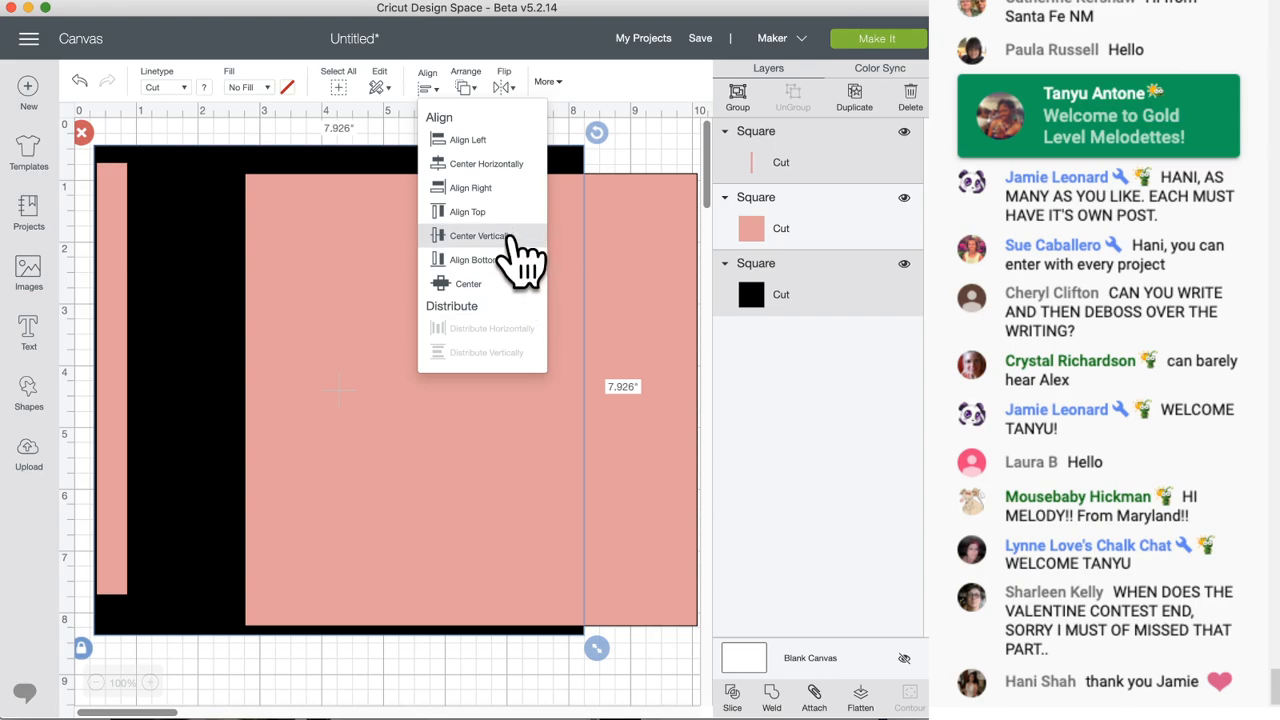
pyautogui.click(490, 141)
# - Place the pink square beside the strip and shrink it to about 6.85 inches so it fits between half-inch borders
pyautogui.moveTo(628, 229); pyautogui.dragTo(505, 207)
pyautogui.moveTo(592, 627)
pyautogui.mouseDown()
pyautogui.moveTo(587, 611)
pyautogui.moveTo(580, 624)
pyautogui.mouseUp()
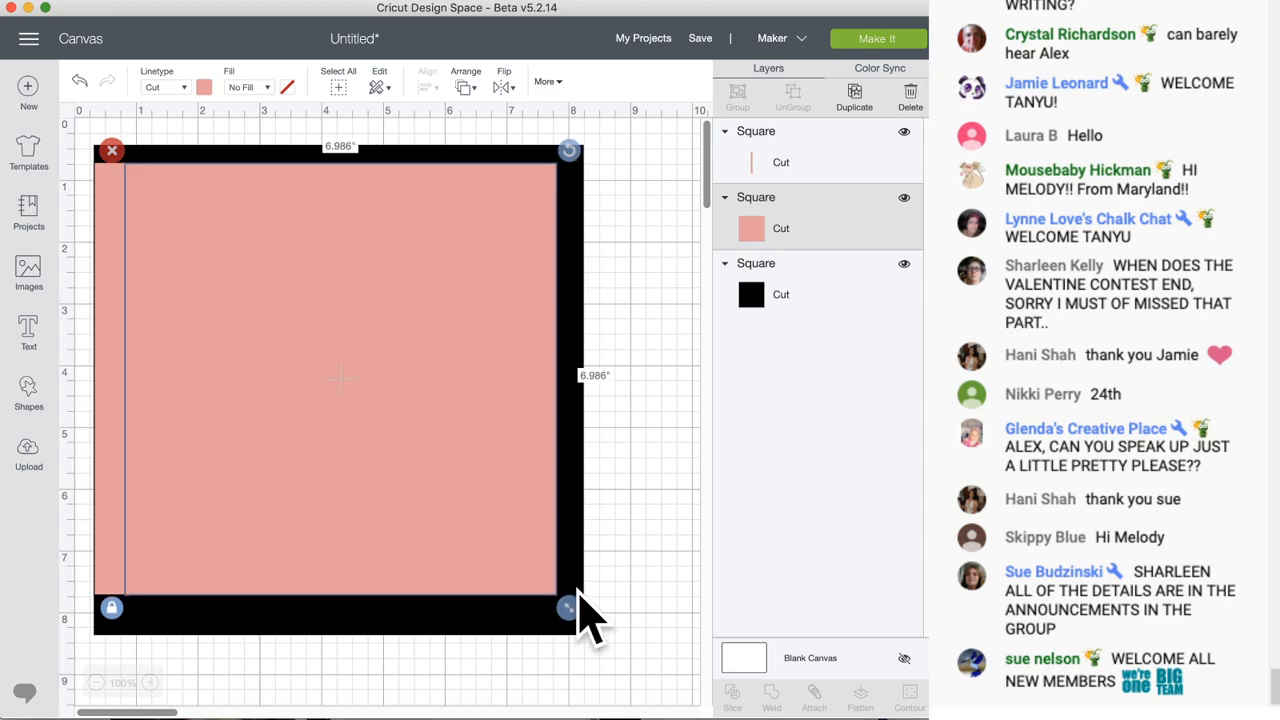
pyautogui.moveTo(454, 534); pyautogui.dragTo(472, 569)
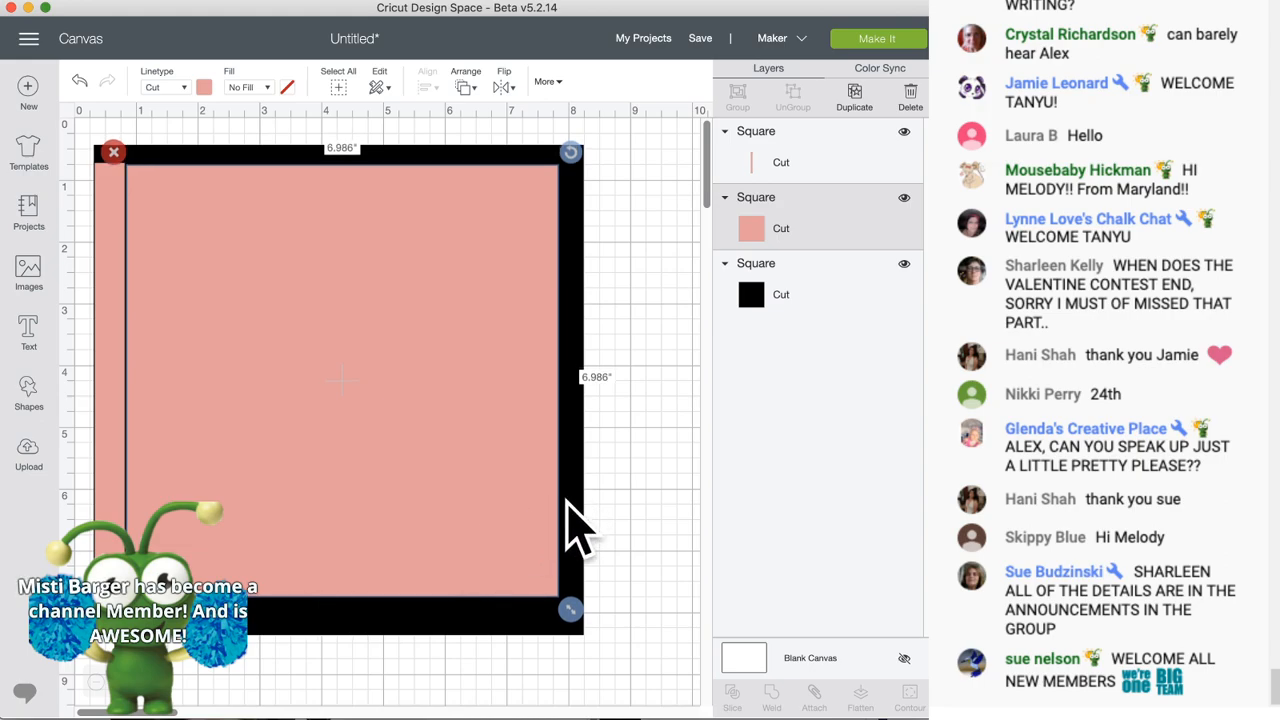
pyautogui.moveTo(570, 608); pyautogui.dragTo(562, 599)
pyautogui.moveTo(497, 543); pyautogui.dragTo(497, 548)
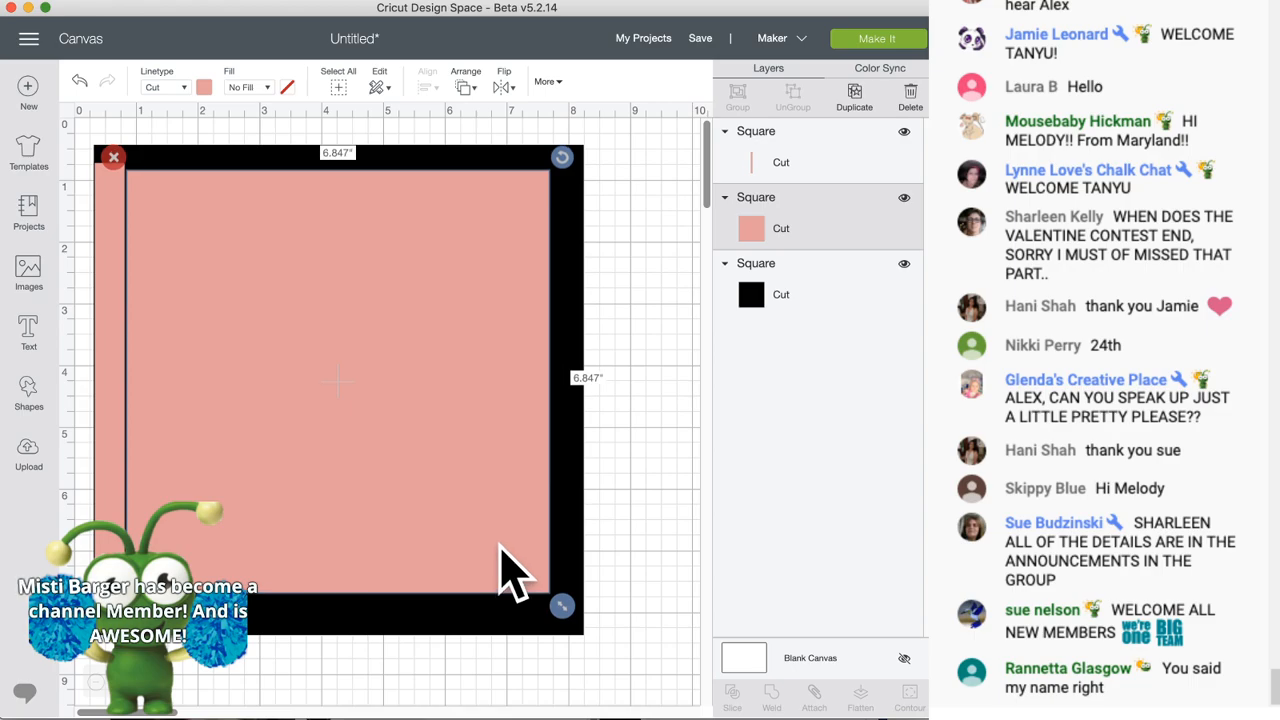
# - Centre the resized pink square on the black square
pyautogui.moveTo(626, 391); pyautogui.dragTo(492, 427)
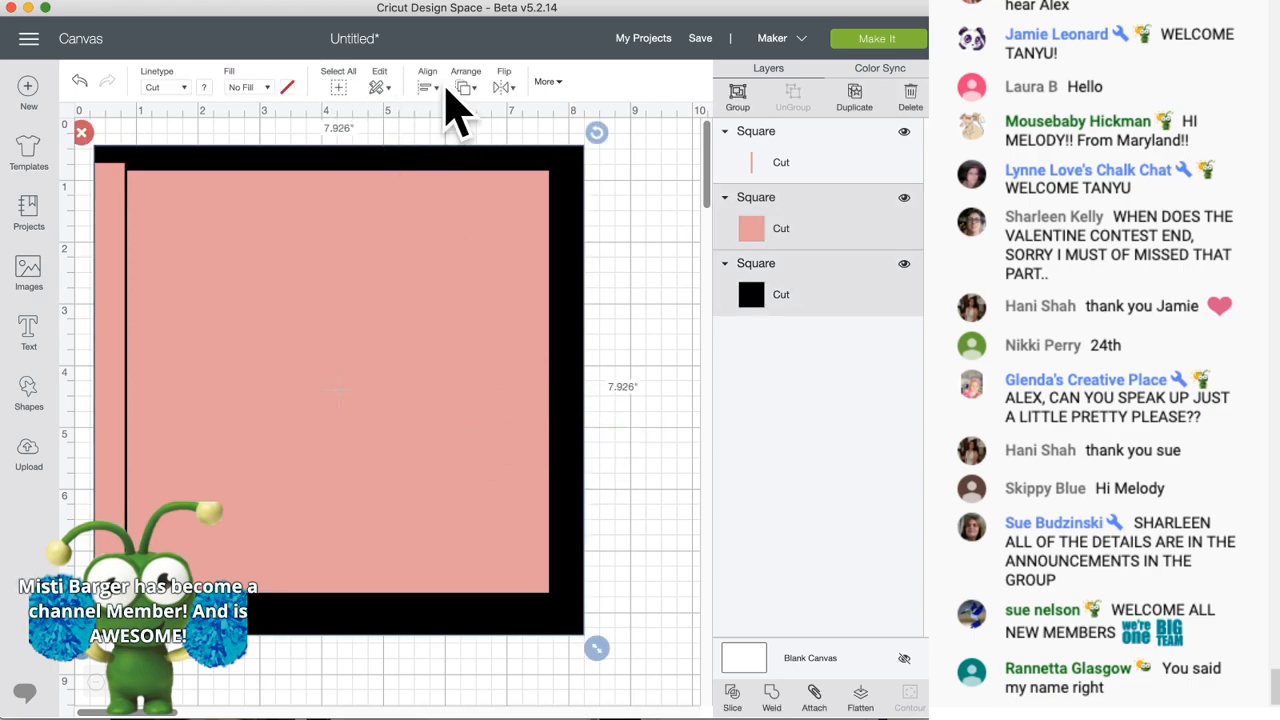
pyautogui.click(428, 87)
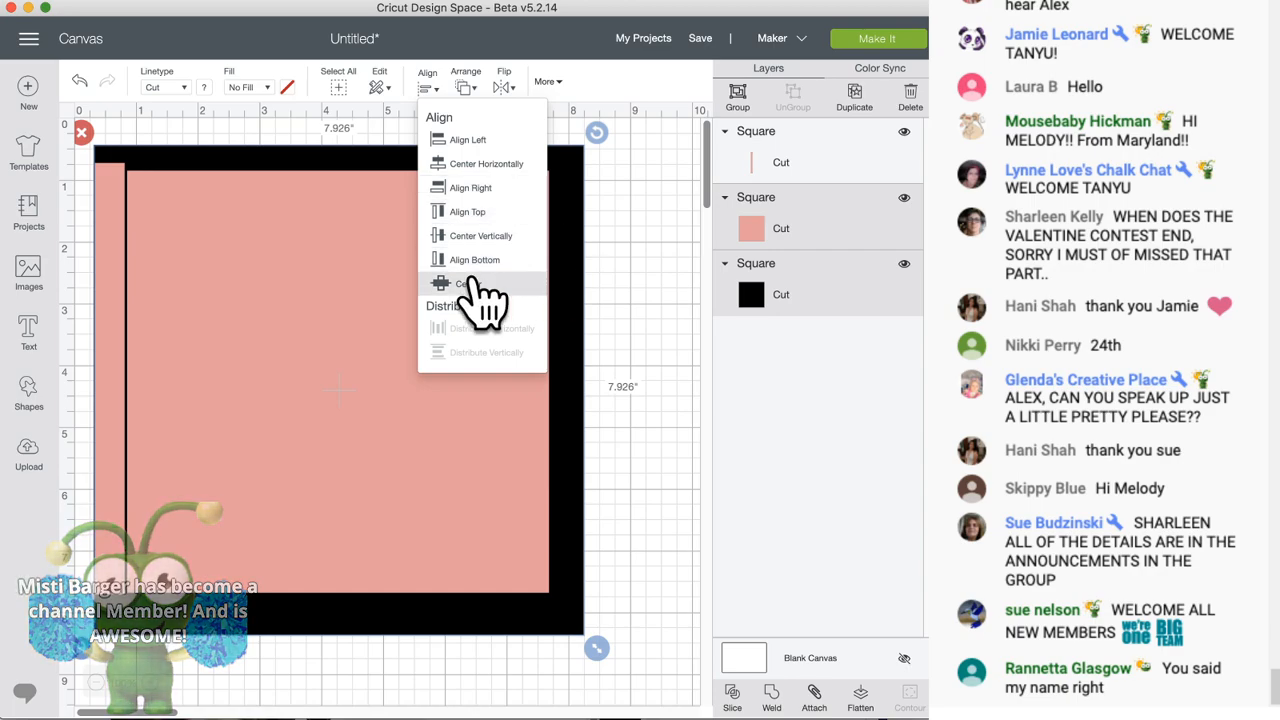
pyautogui.click(490, 285)
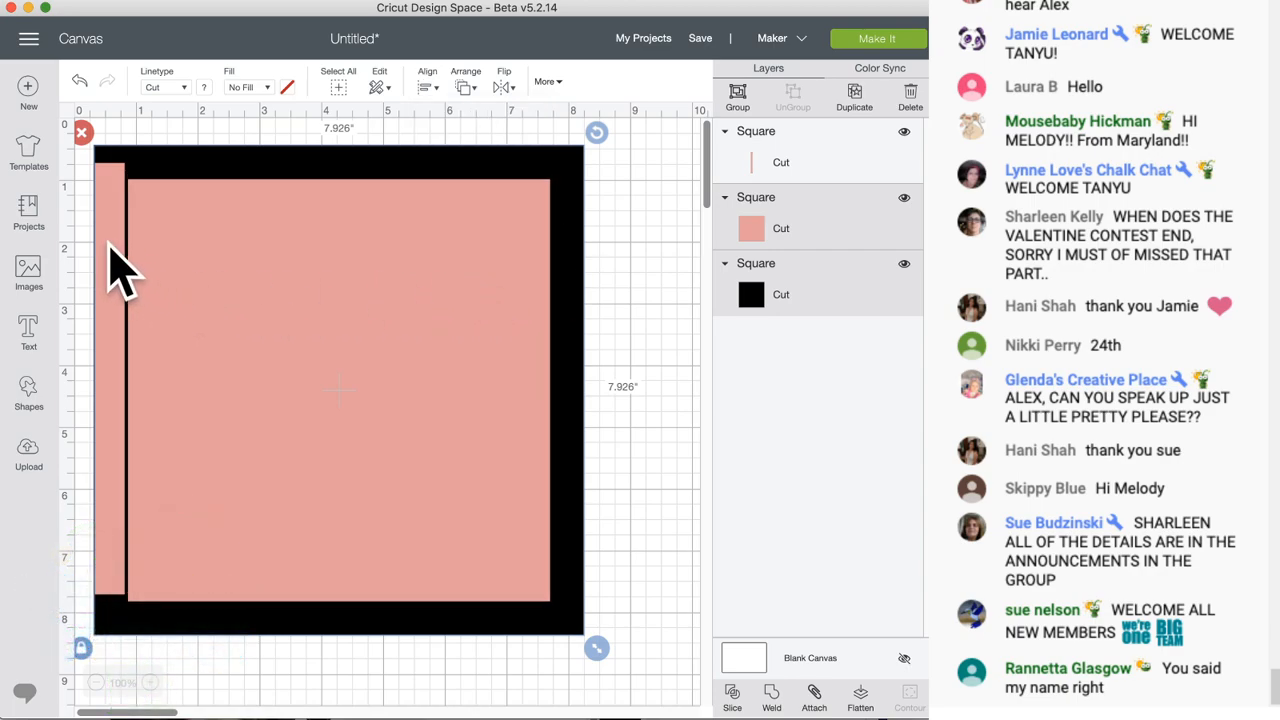
# - Compare the half-inch strip with the right border, park it beside the squares and select the black square
pyautogui.click(110, 248)
pyautogui.moveTo(110, 248); pyautogui.dragTo(680, 274)
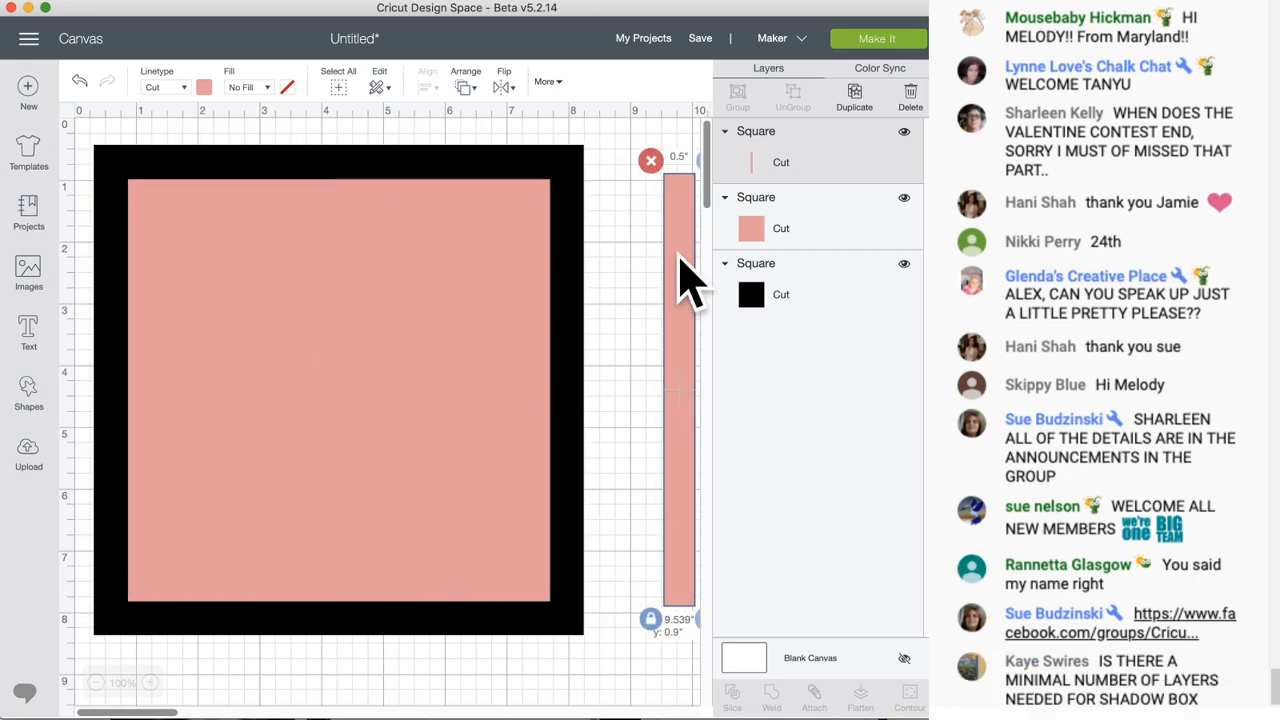
pyautogui.click(631, 301)
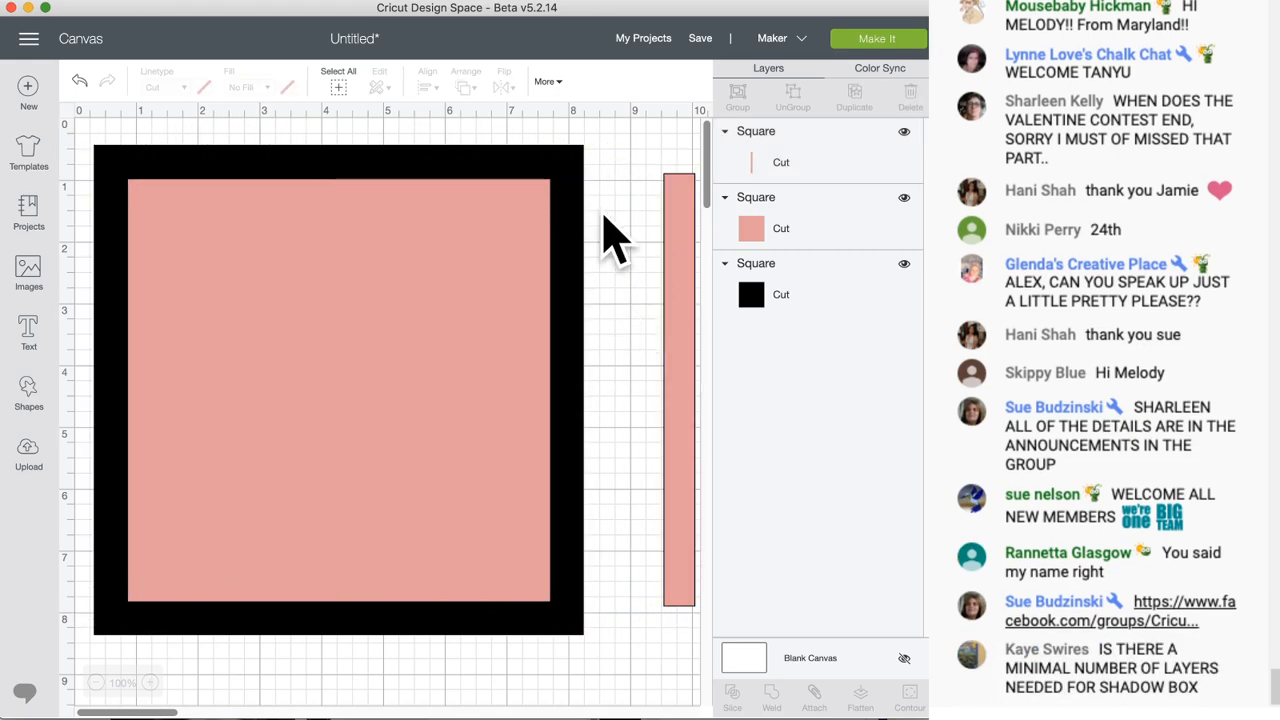
pyautogui.moveTo(684, 288); pyautogui.dragTo(638, 287)
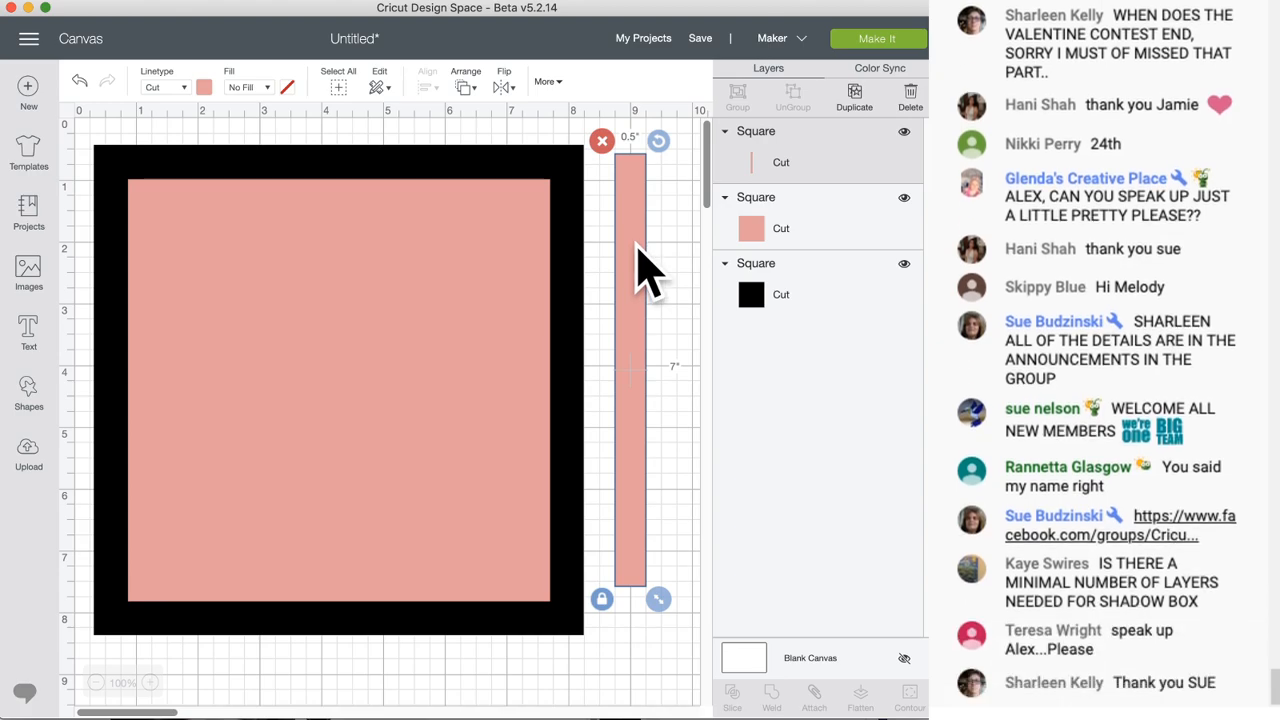
pyautogui.moveTo(648, 270); pyautogui.dragTo(575, 264)
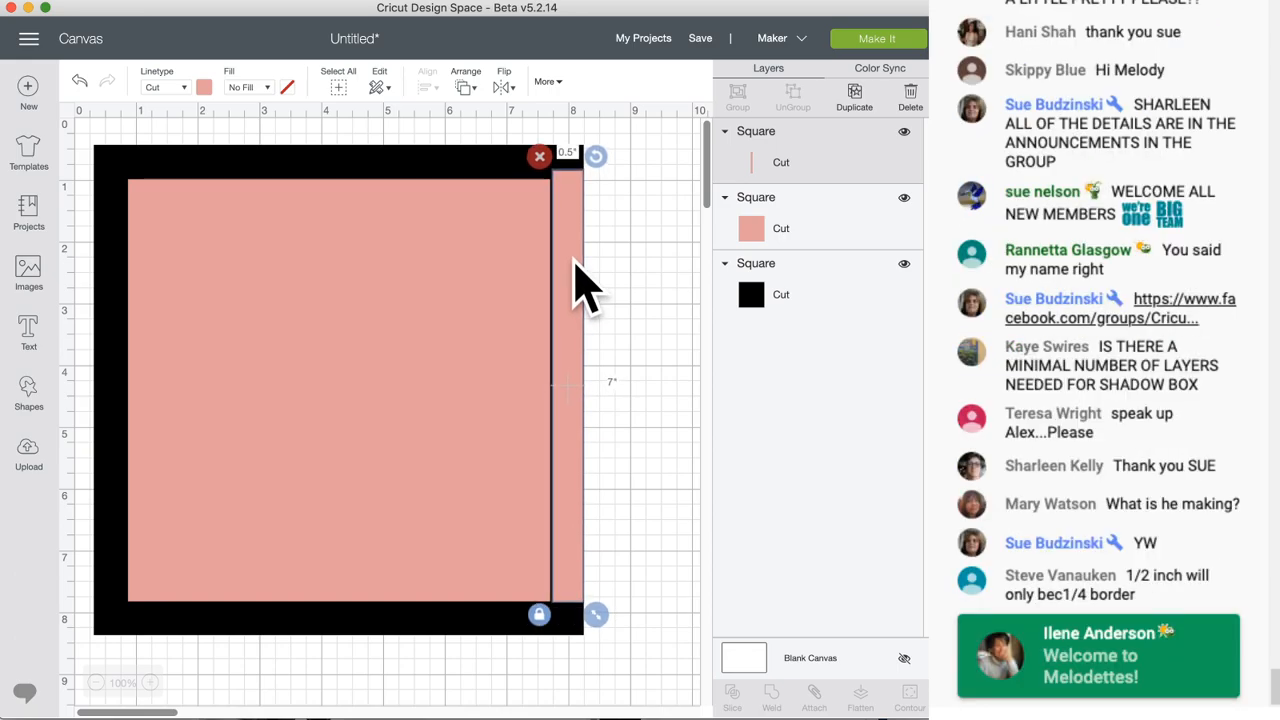
pyautogui.moveTo(575, 261); pyautogui.dragTo(634, 262)
pyautogui.click(485, 158)
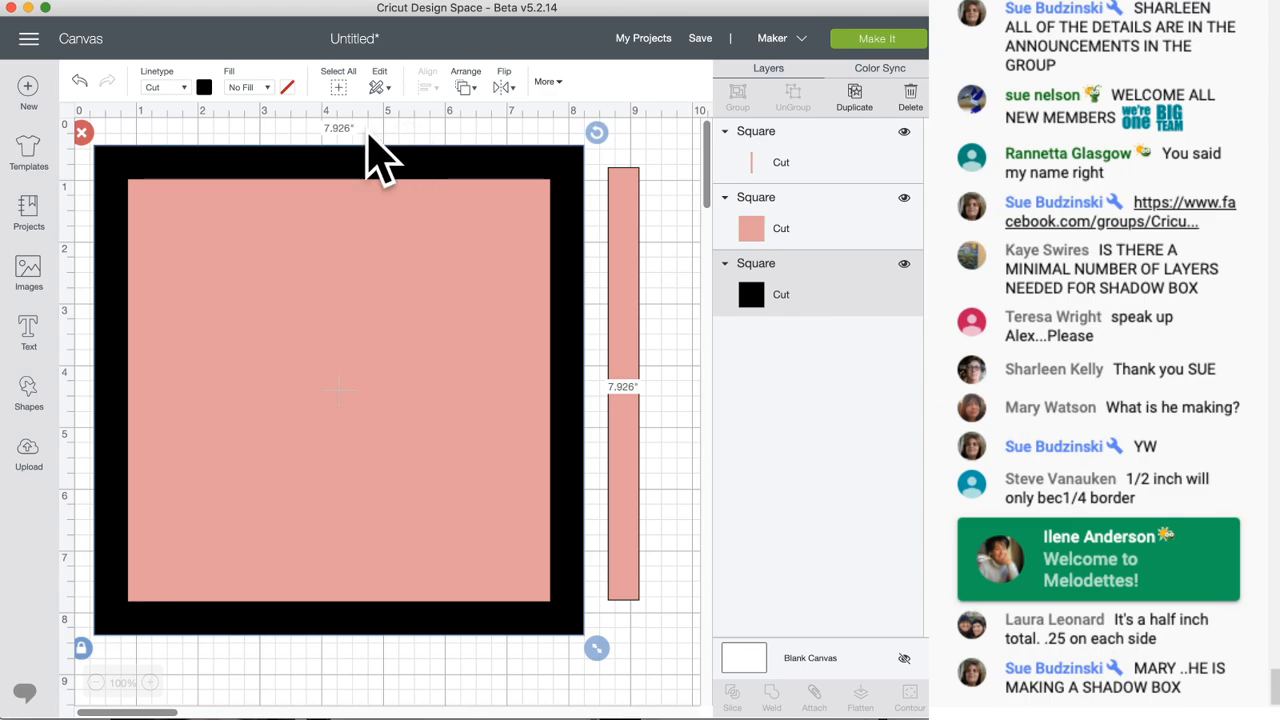
# - Move the half-inch strip aside and hide it, and slice the pink square out of the black square
pyautogui.click(503, 214)
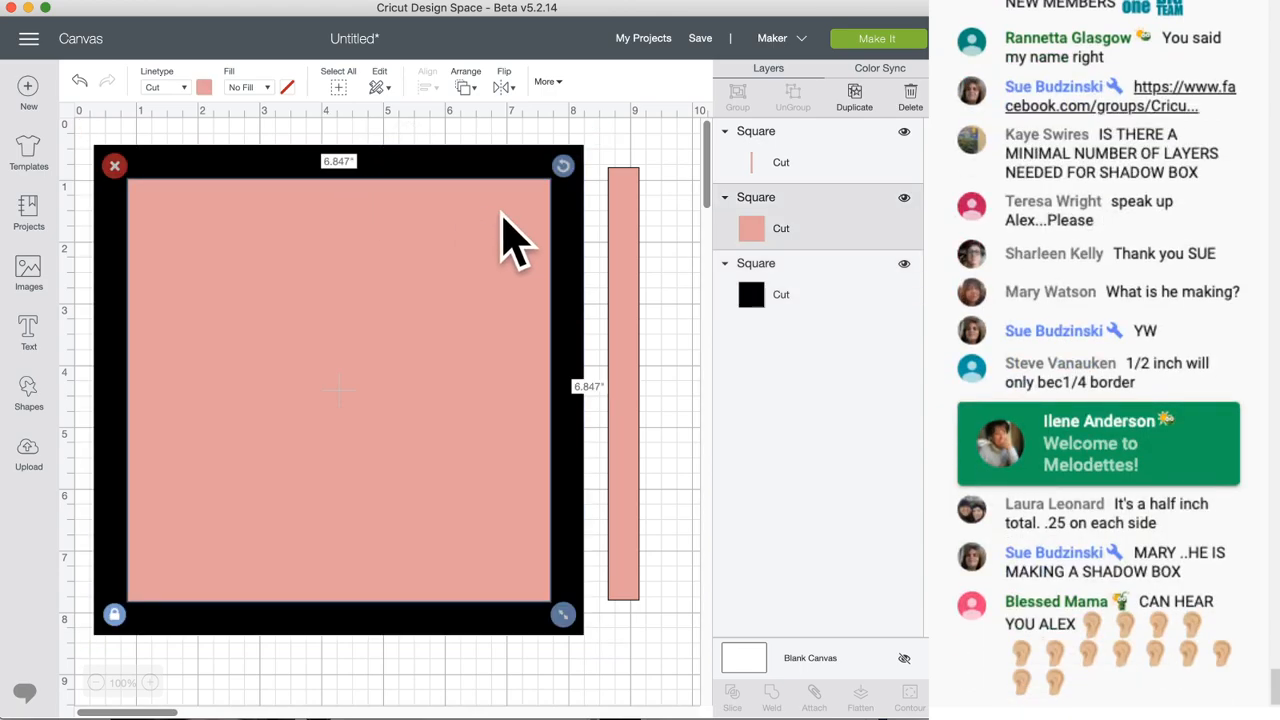
pyautogui.moveTo(632, 206); pyautogui.dragTo(656, 219)
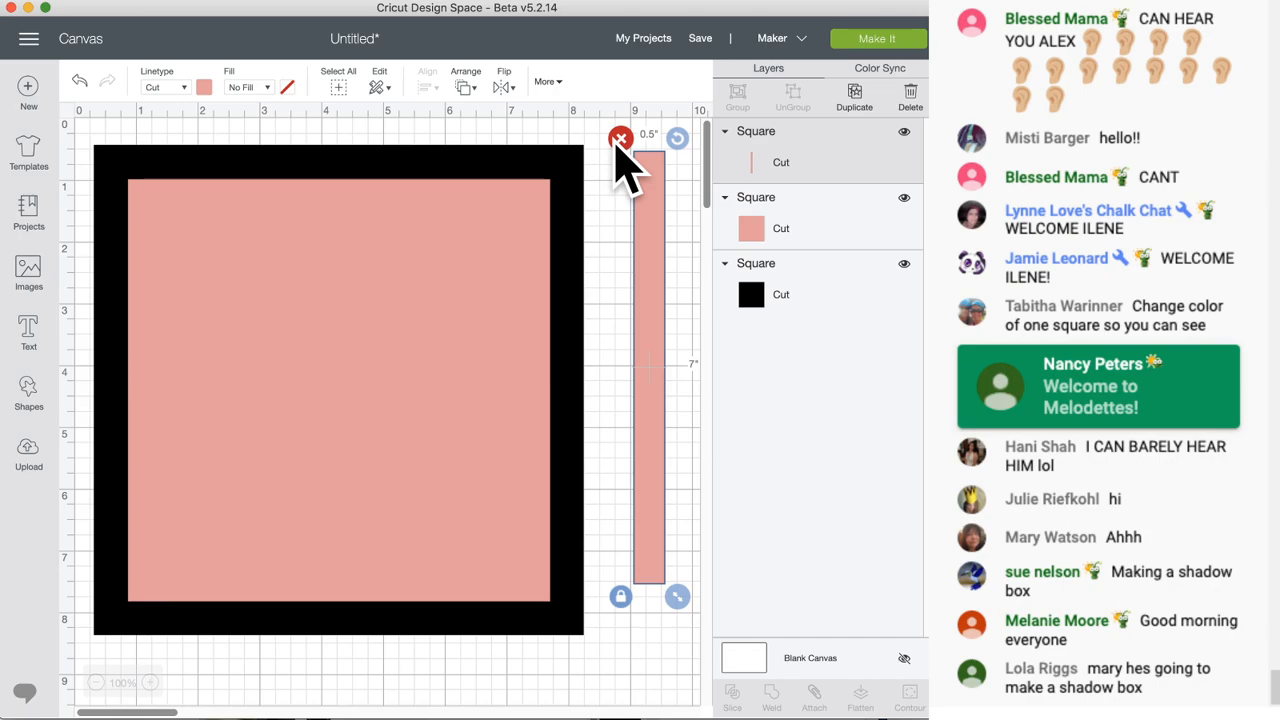
pyautogui.click(904, 131)
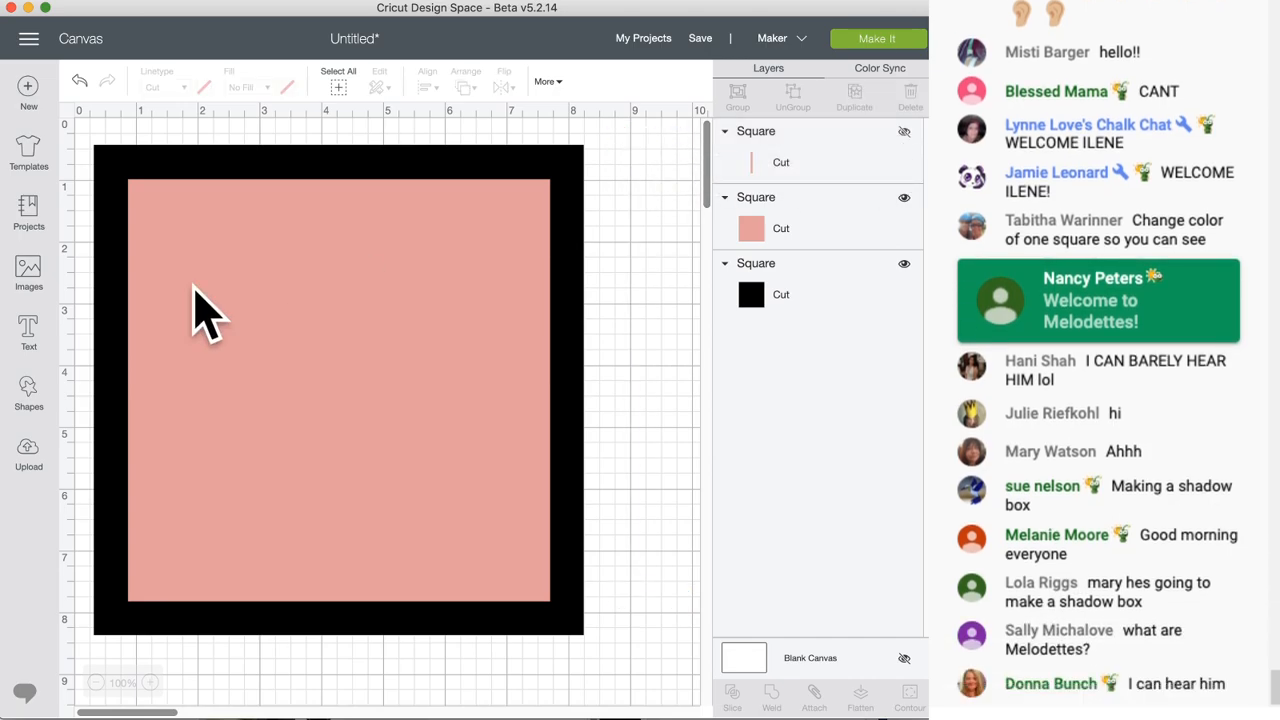
pyautogui.moveTo(654, 217); pyautogui.dragTo(280, 290)
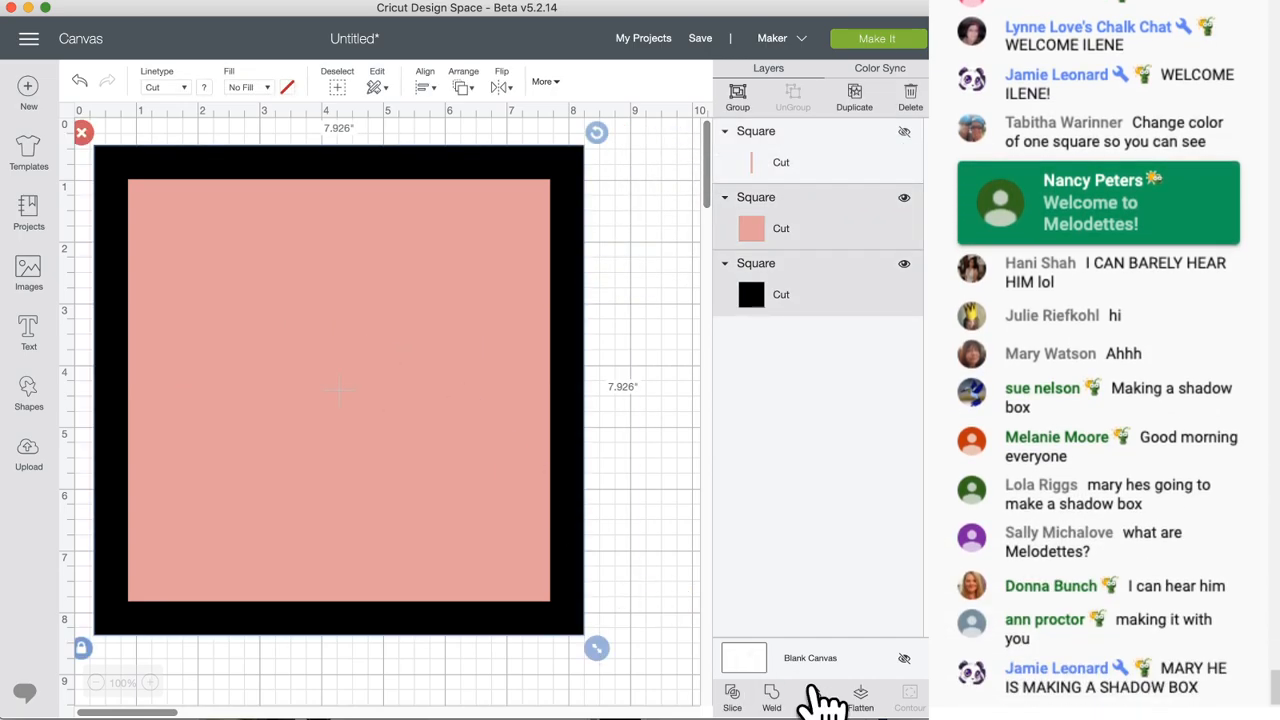
pyautogui.click(733, 700)
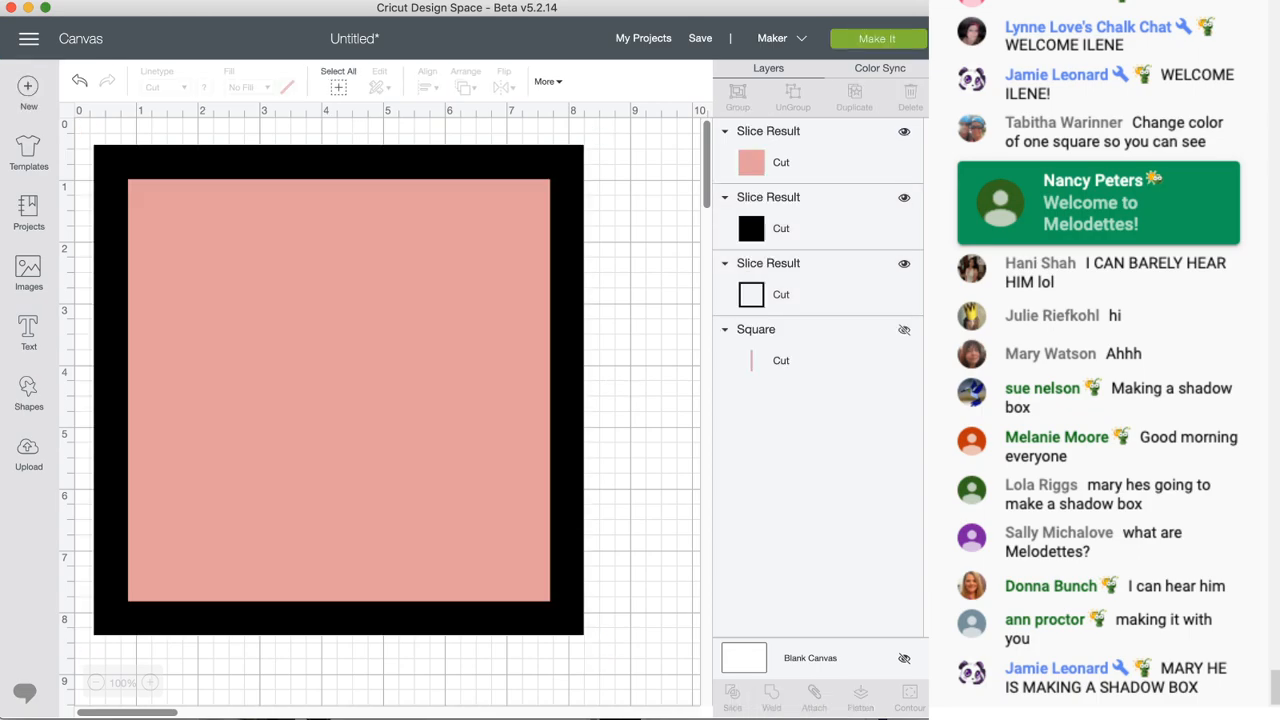
# - Delete the pink and black cut-out pieces and shift the remaining black frame slightly on the canvas
pyautogui.moveTo(360, 333); pyautogui.dragTo(458, 405)
pyautogui.click(203, 237)
pyautogui.moveTo(220, 243); pyautogui.dragTo(338, 348)
pyautogui.click(211, 247)
pyautogui.moveTo(588, 325); pyautogui.dragTo(581, 377)
# - Duplicate the black frame, and duplicate both frames together to get four identical layers
pyautogui.rightClick(558, 347)
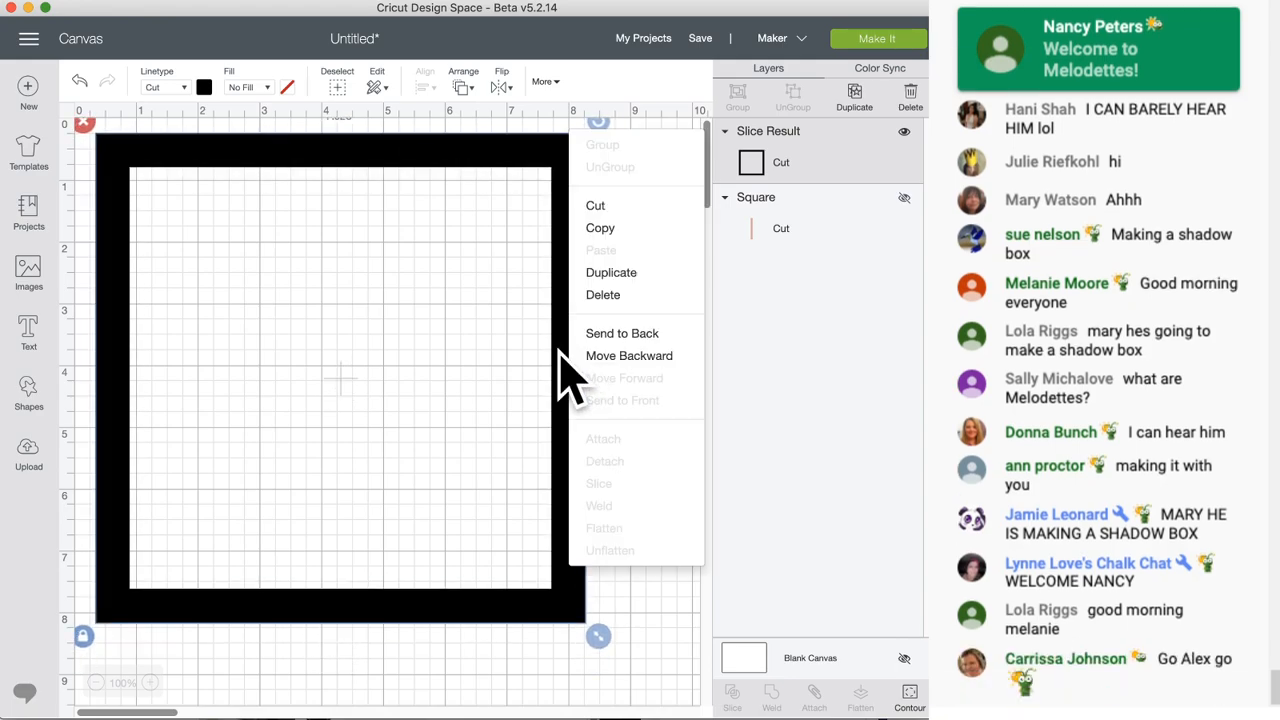
pyautogui.click(618, 279)
pyautogui.moveTo(648, 275); pyautogui.dragTo(364, 284)
pyautogui.rightClick(586, 329)
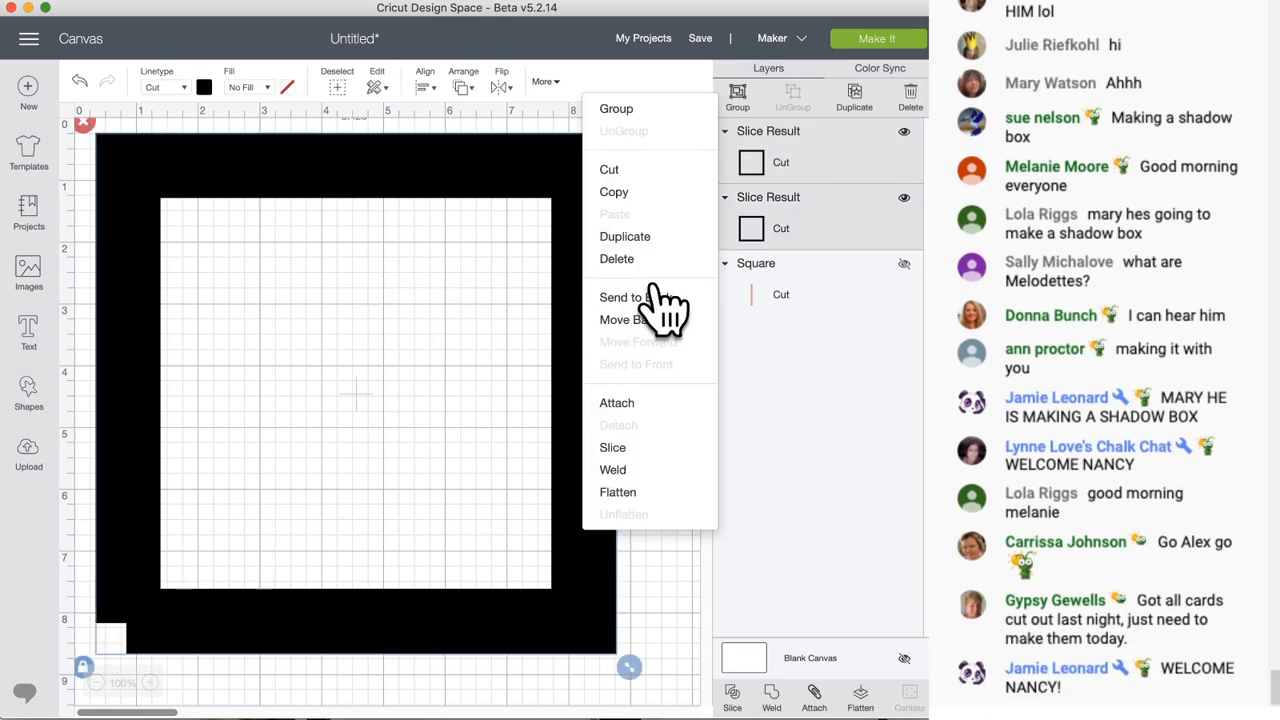
pyautogui.click(631, 240)
pyautogui.moveTo(666, 310); pyautogui.dragTo(640, 320)
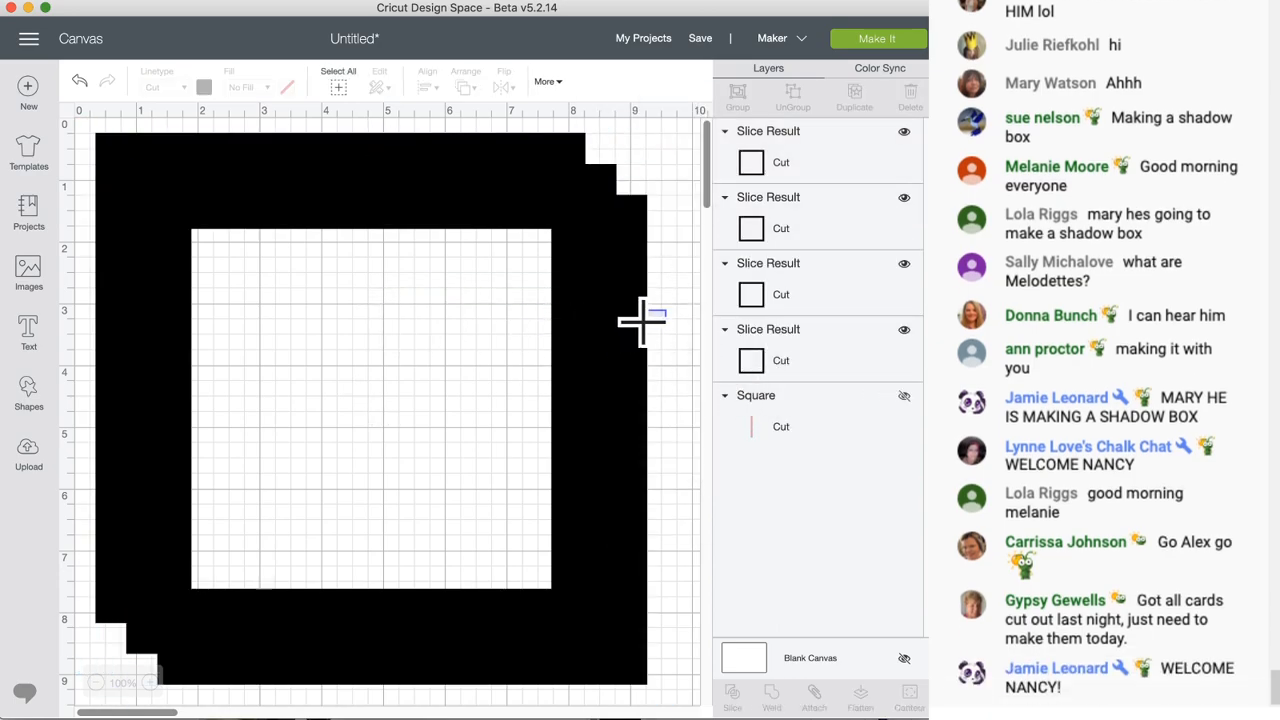
# - Hide the three lower frame layers and move the visible frame towards the canvas's upper-left corner
pyautogui.click(902, 199)
pyautogui.click(904, 264)
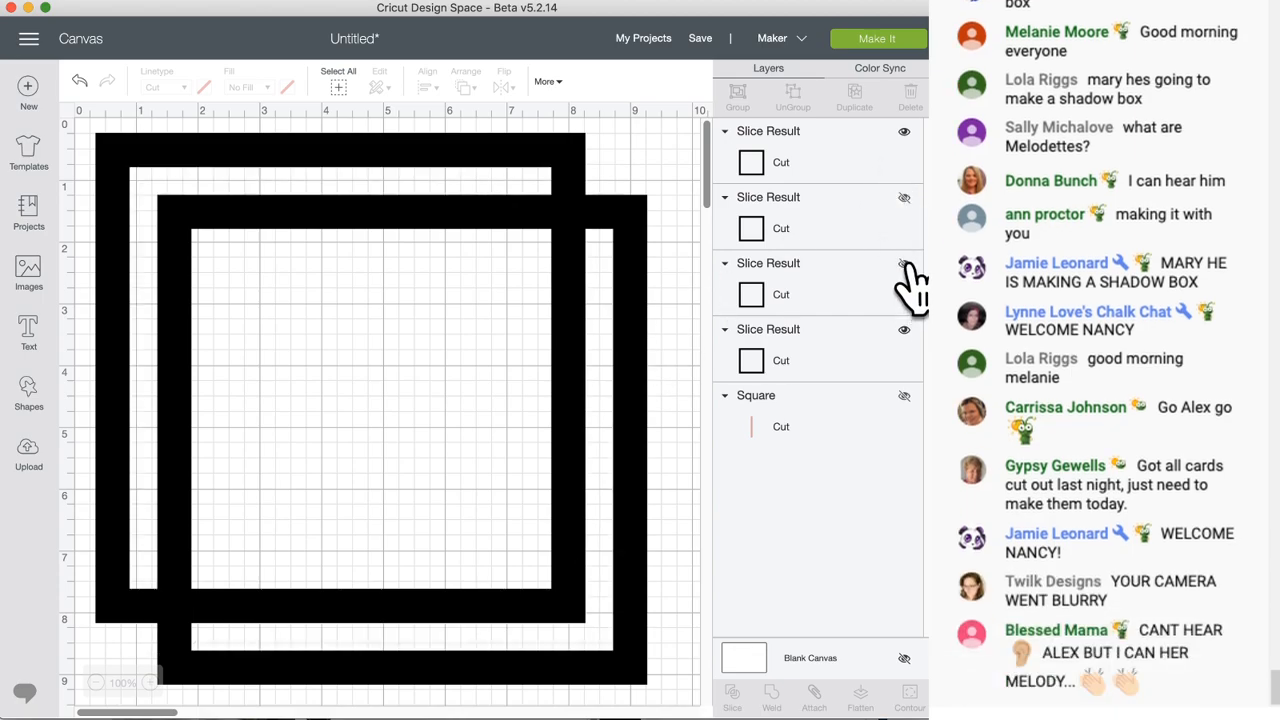
pyautogui.click(903, 330)
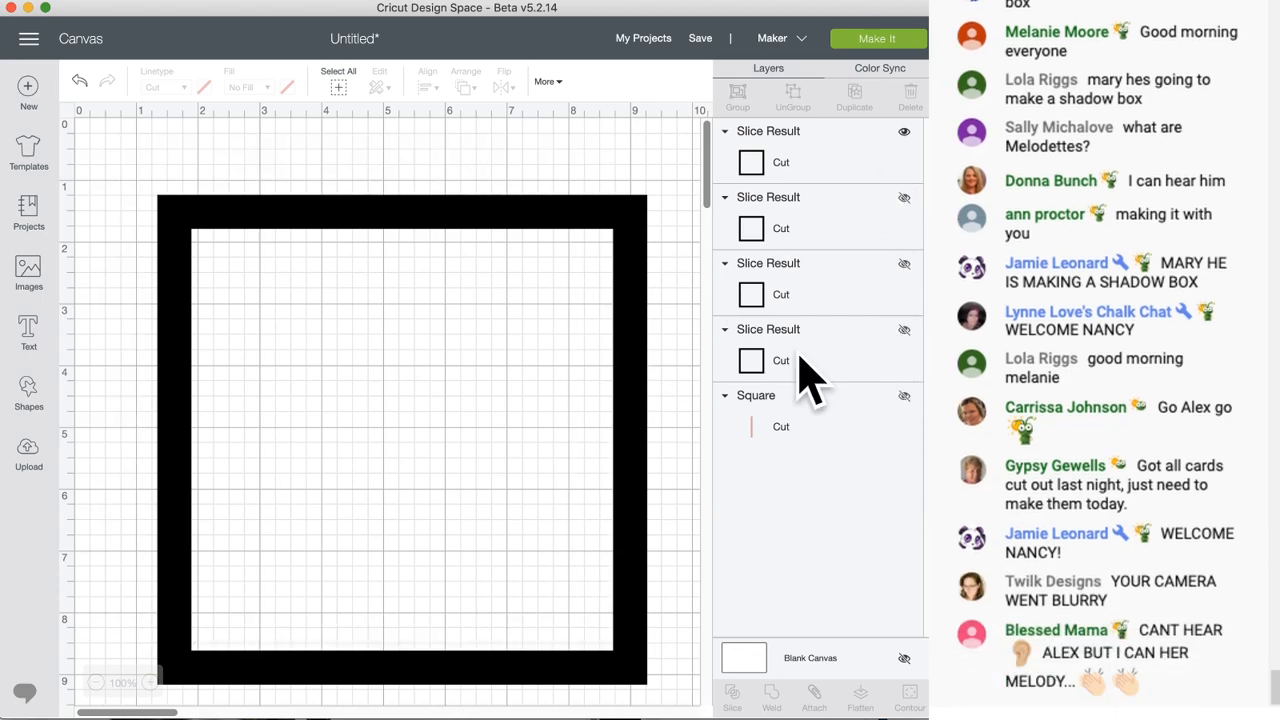
pyautogui.moveTo(629, 356); pyautogui.dragTo(555, 335)
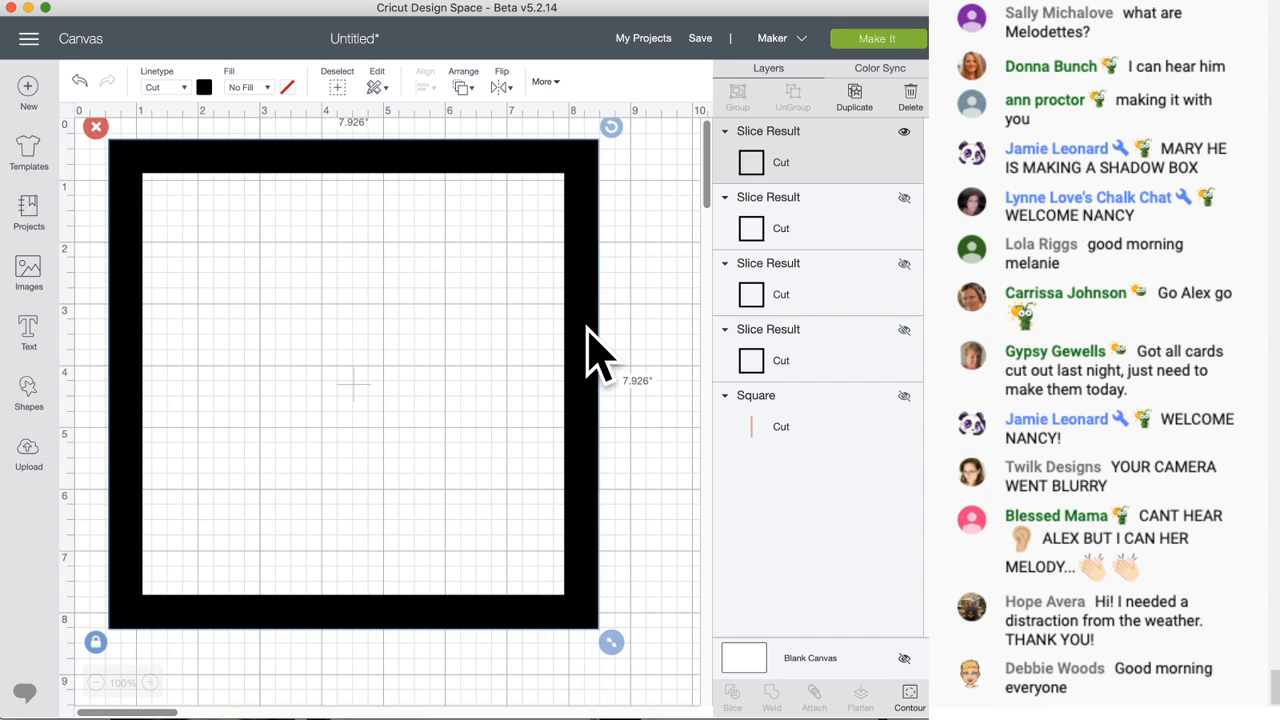
# - Duplicate the visible frame once more, hide the original, and move the copy back near the canvas's upper-left corner
pyautogui.rightClick(588, 350)
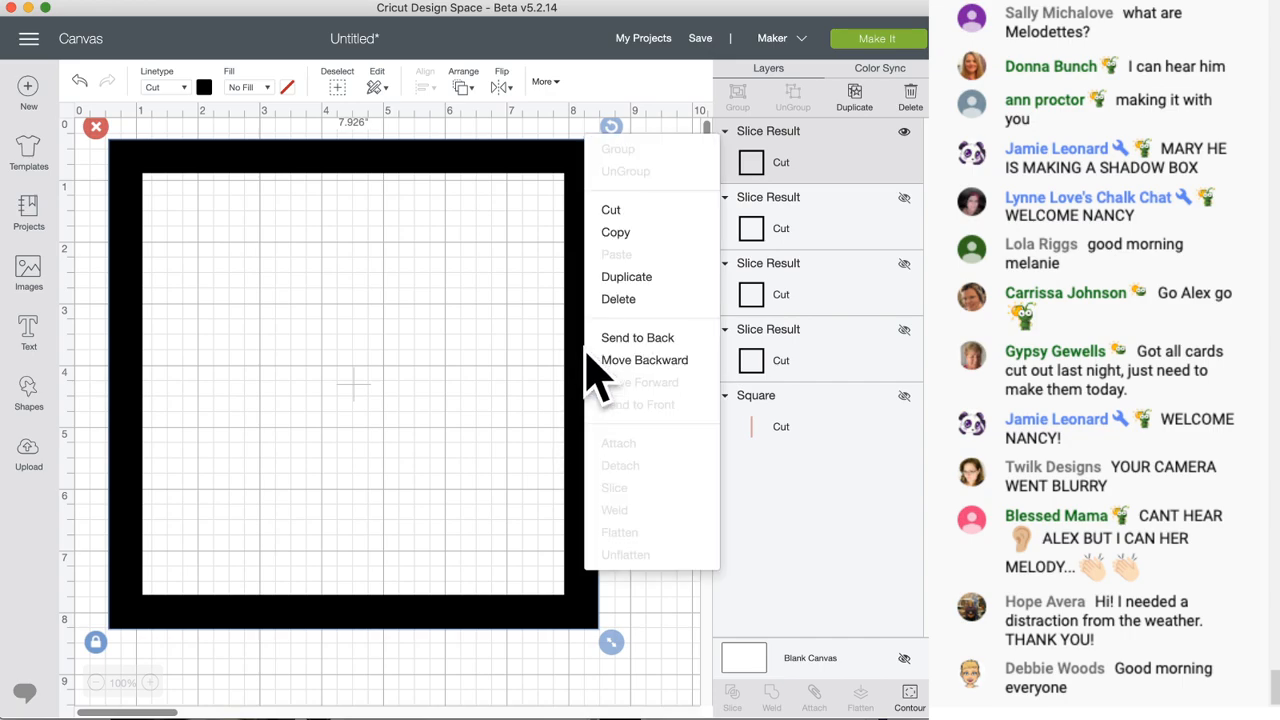
pyautogui.click(640, 277)
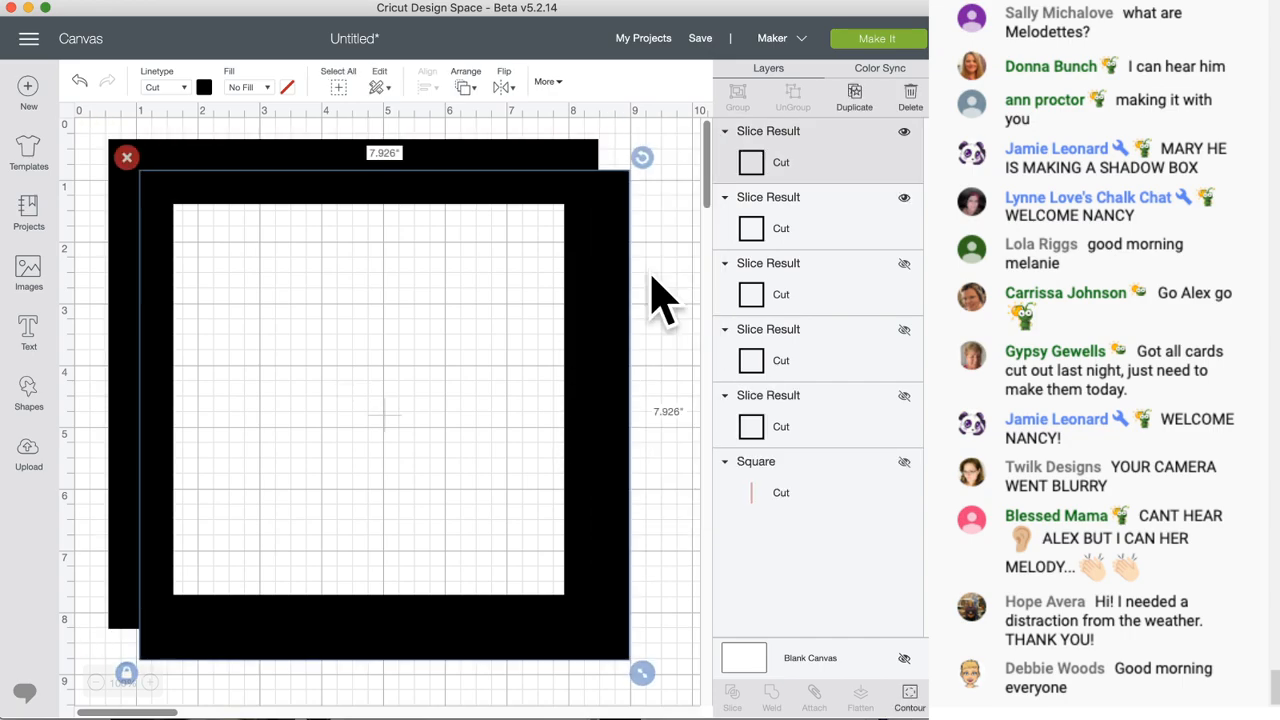
pyautogui.click(904, 197)
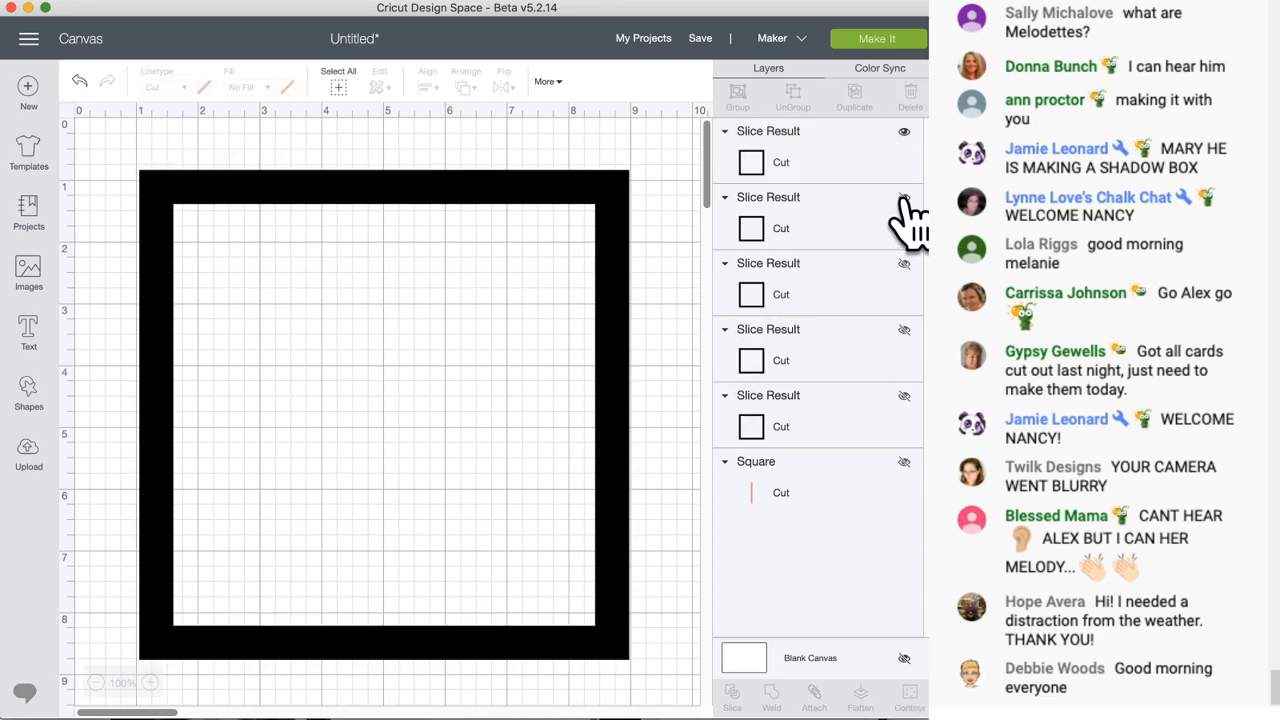
pyautogui.moveTo(603, 451); pyautogui.dragTo(567, 430)
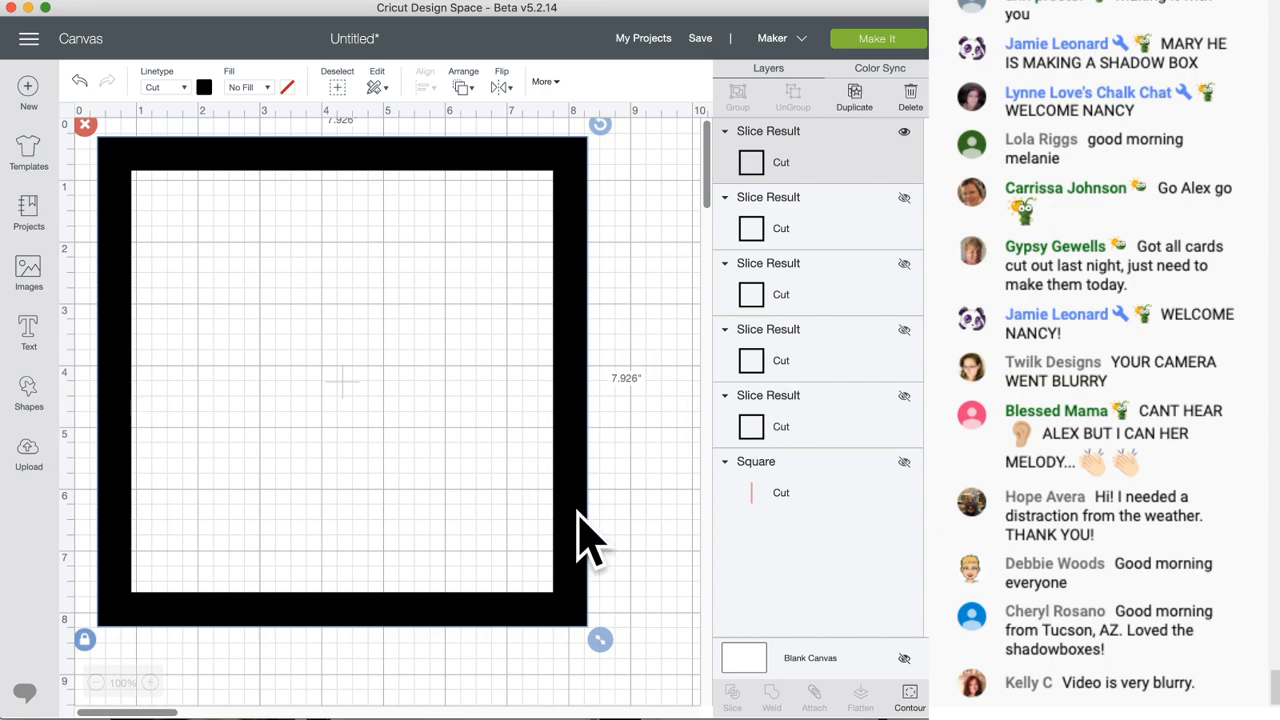
pyautogui.moveTo(581, 511); pyautogui.dragTo(577, 513)
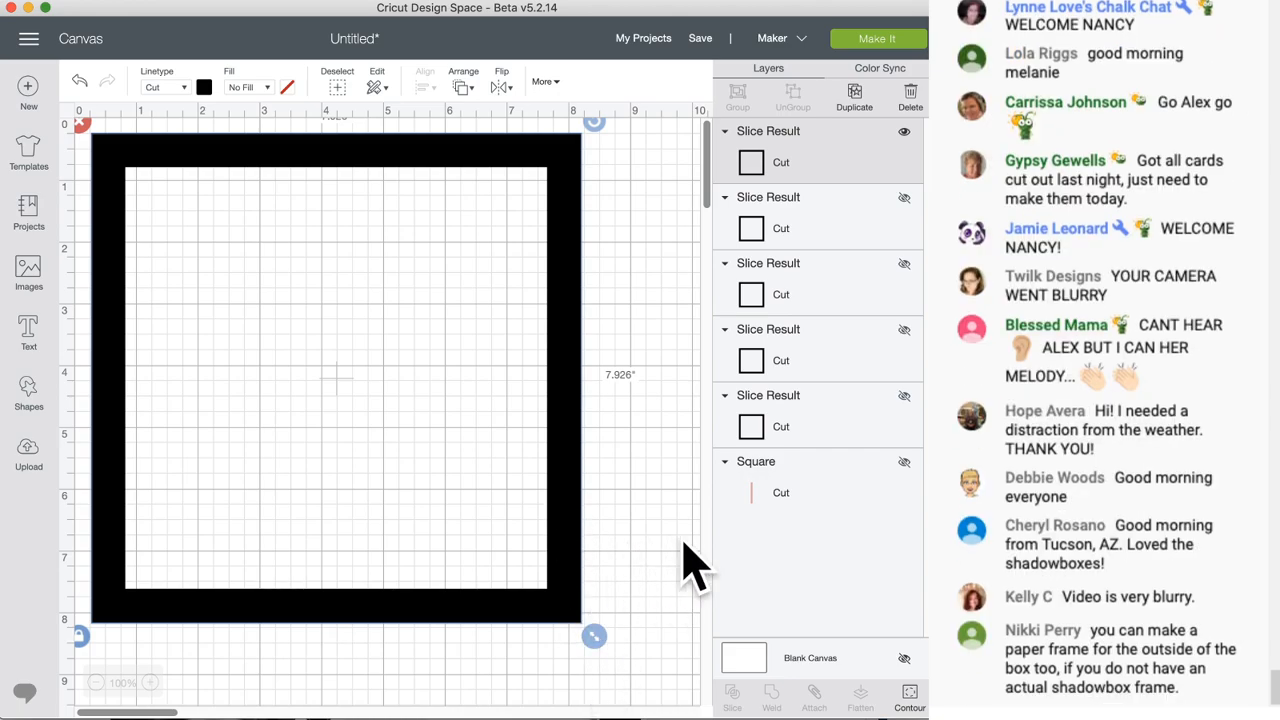
# - Search the image library for "horse"
pyautogui.click(38, 400)
pyautogui.click(30, 270)
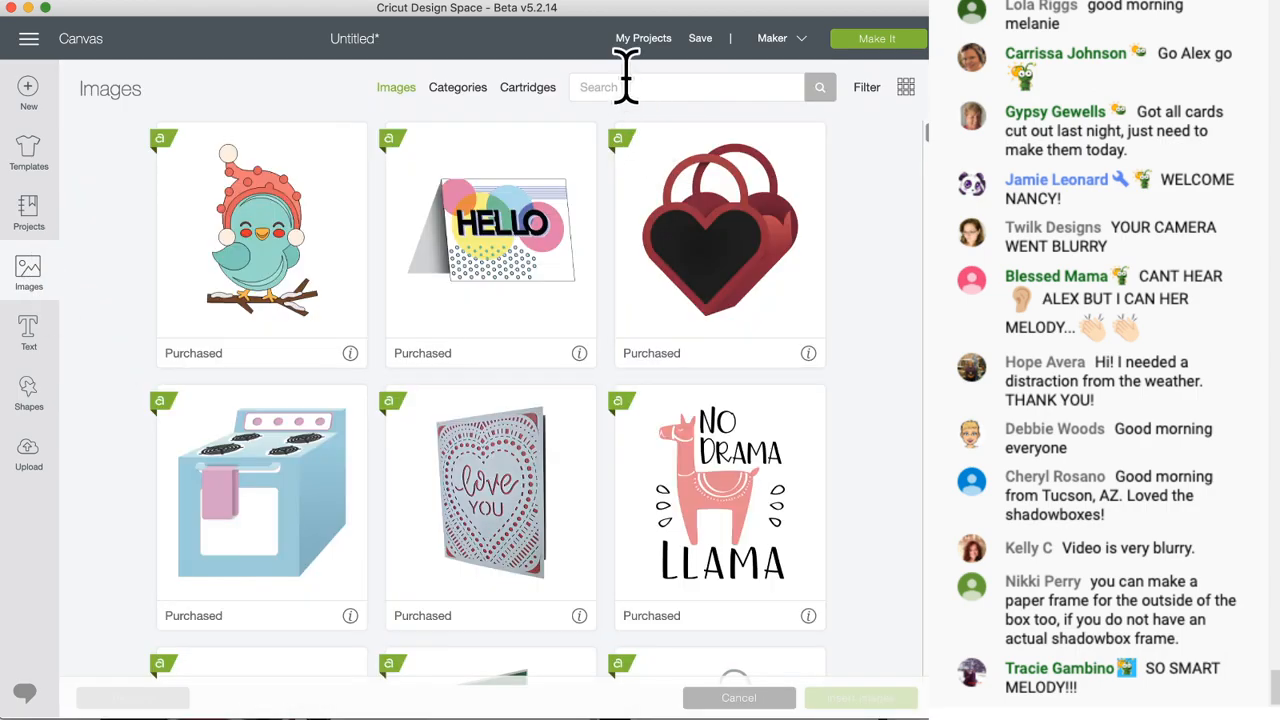
pyautogui.click(618, 87)
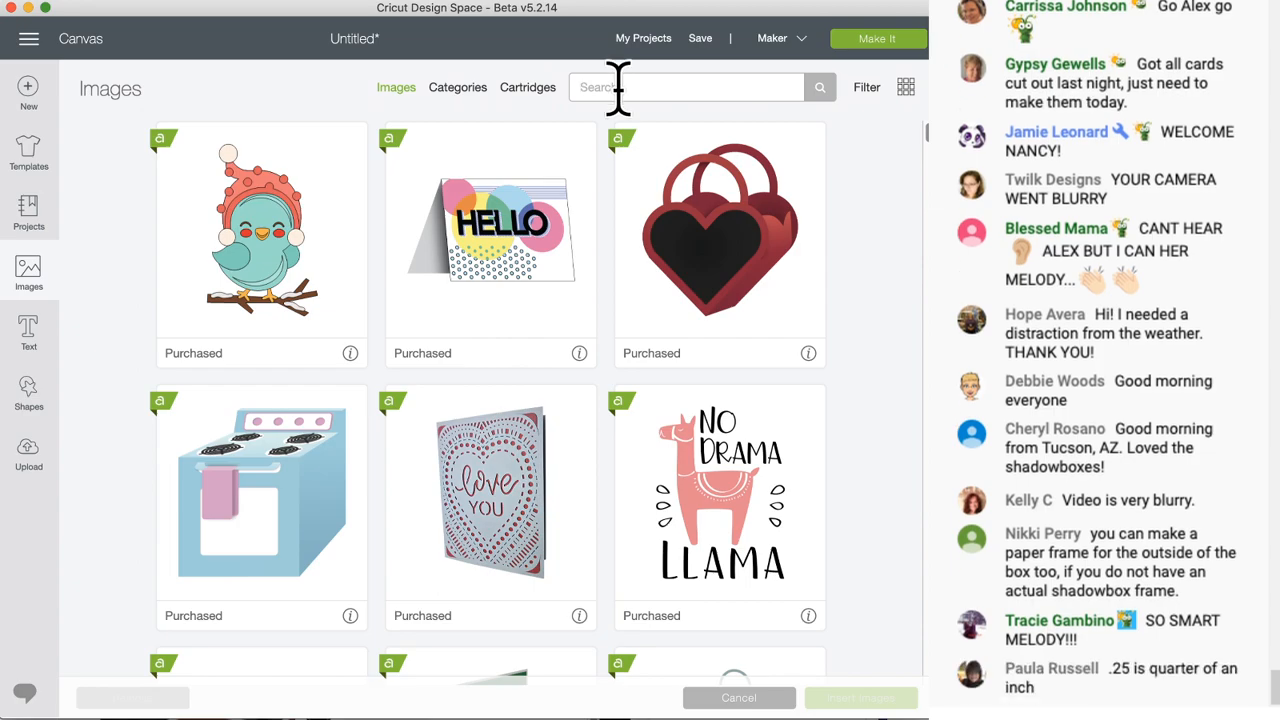
pyautogui.write('hor')
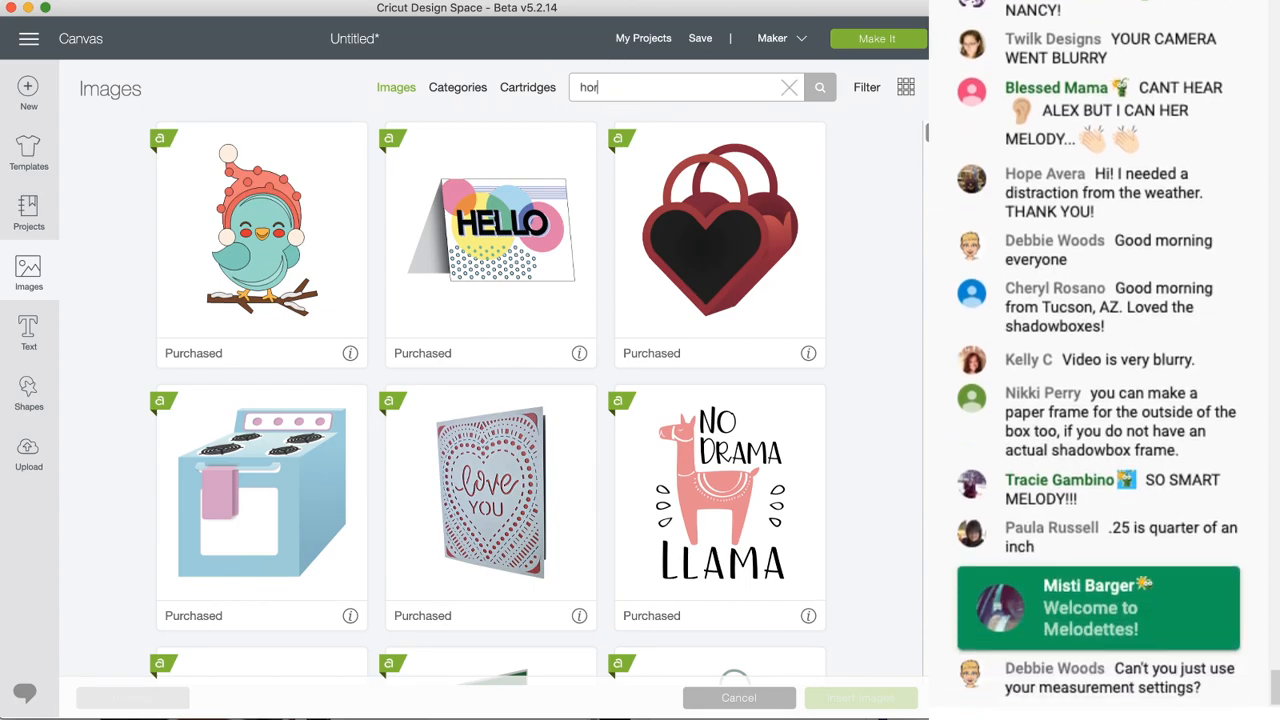
pyautogui.write('se')
pyautogui.press('Return')
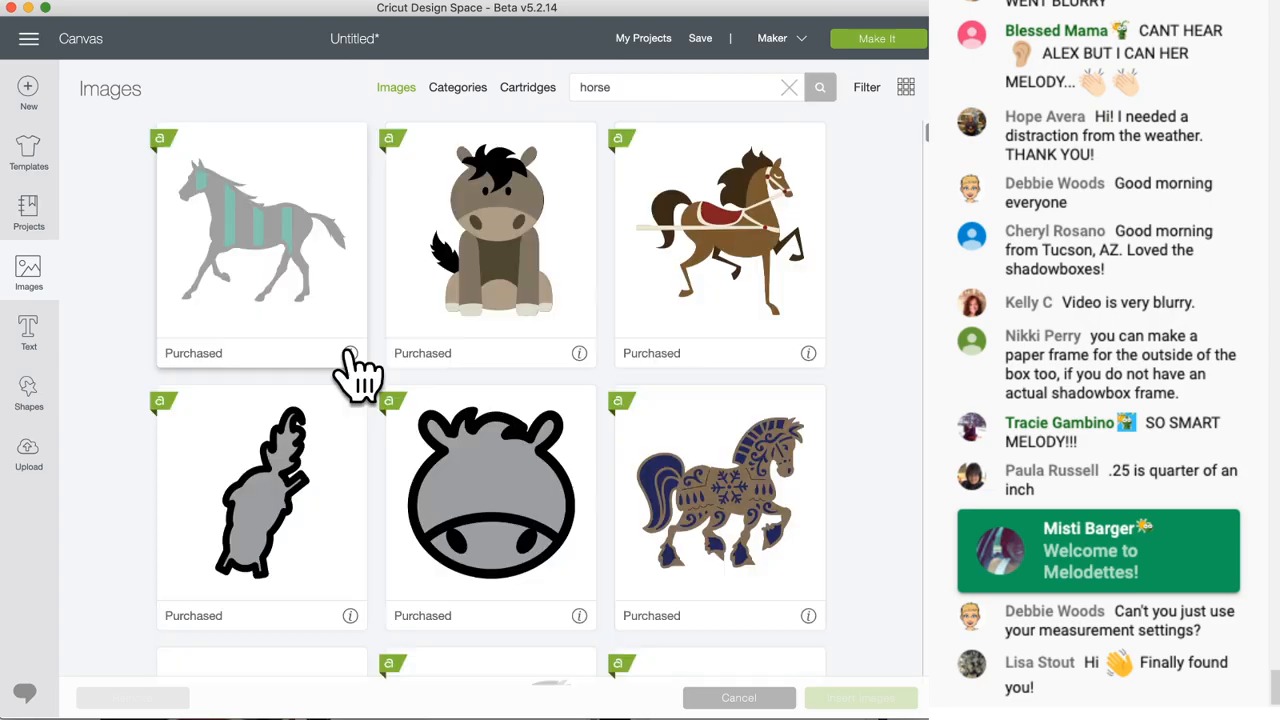
# - Browse the horse image results for a silhouette suited to the shadow box frame
pyautogui.scroll(-3, 545, 408)
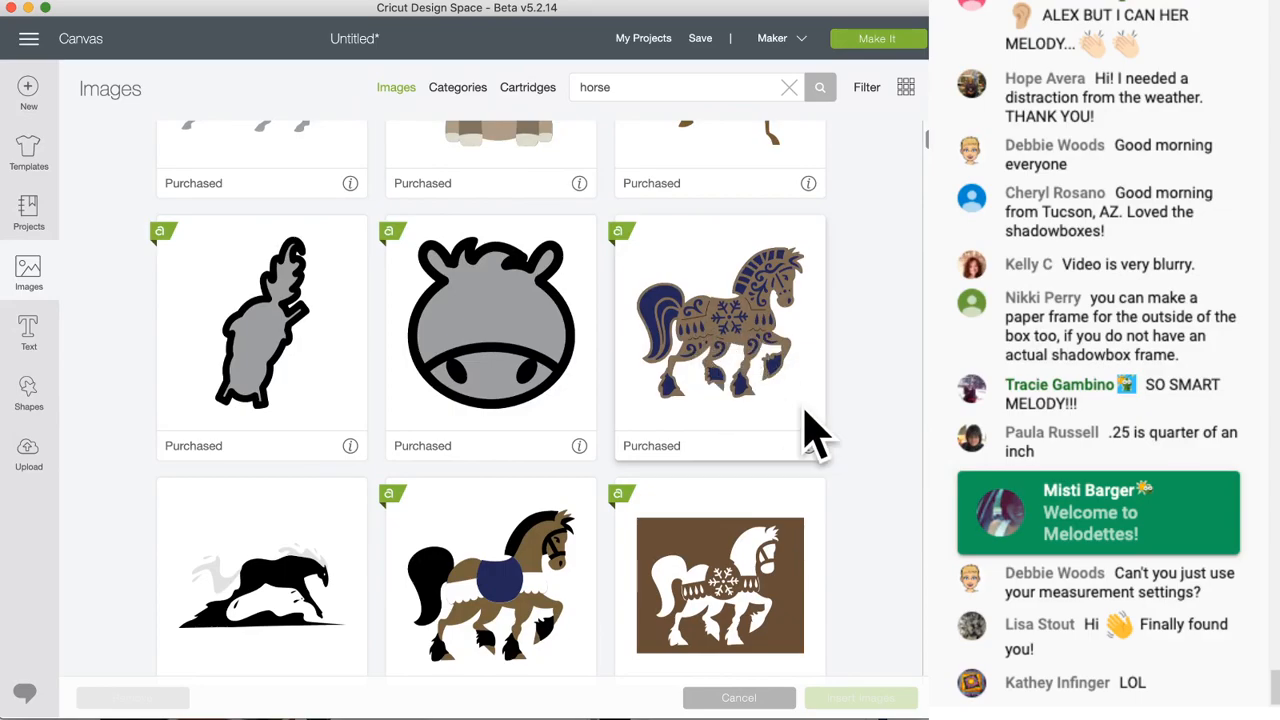
pyautogui.scroll(-3, 493, 486)
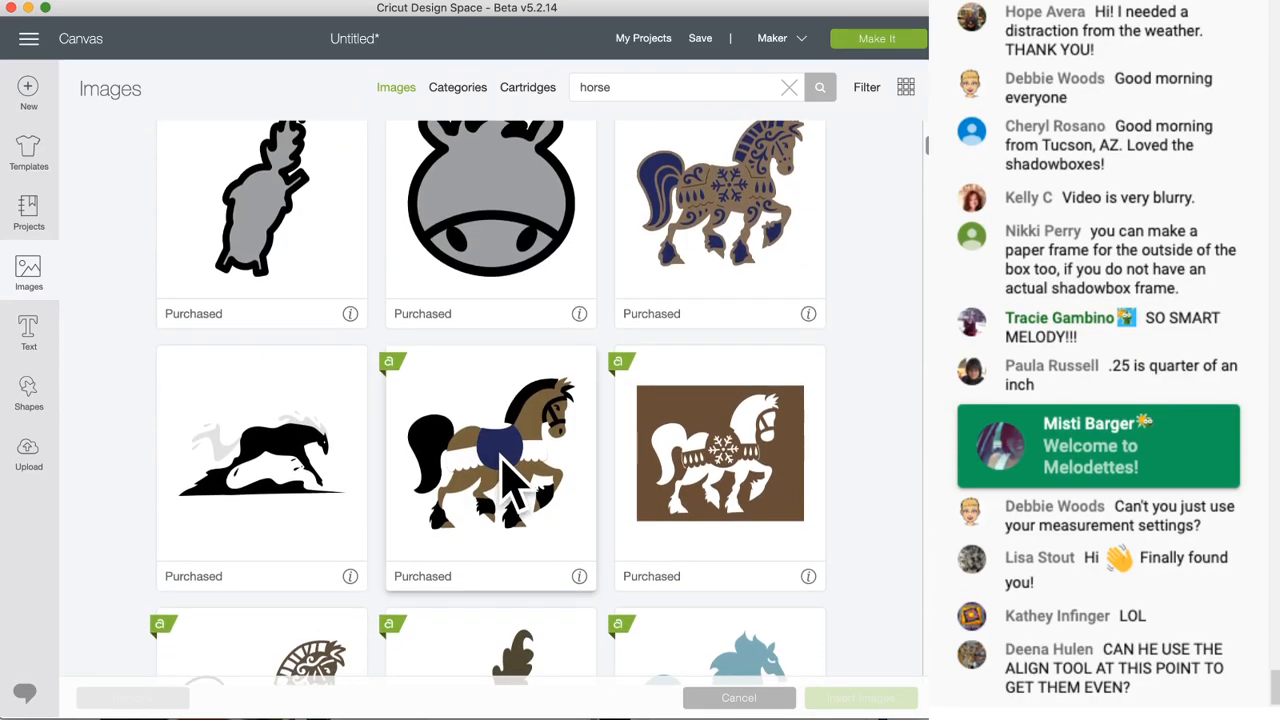
pyautogui.scroll(-15, 493, 486)
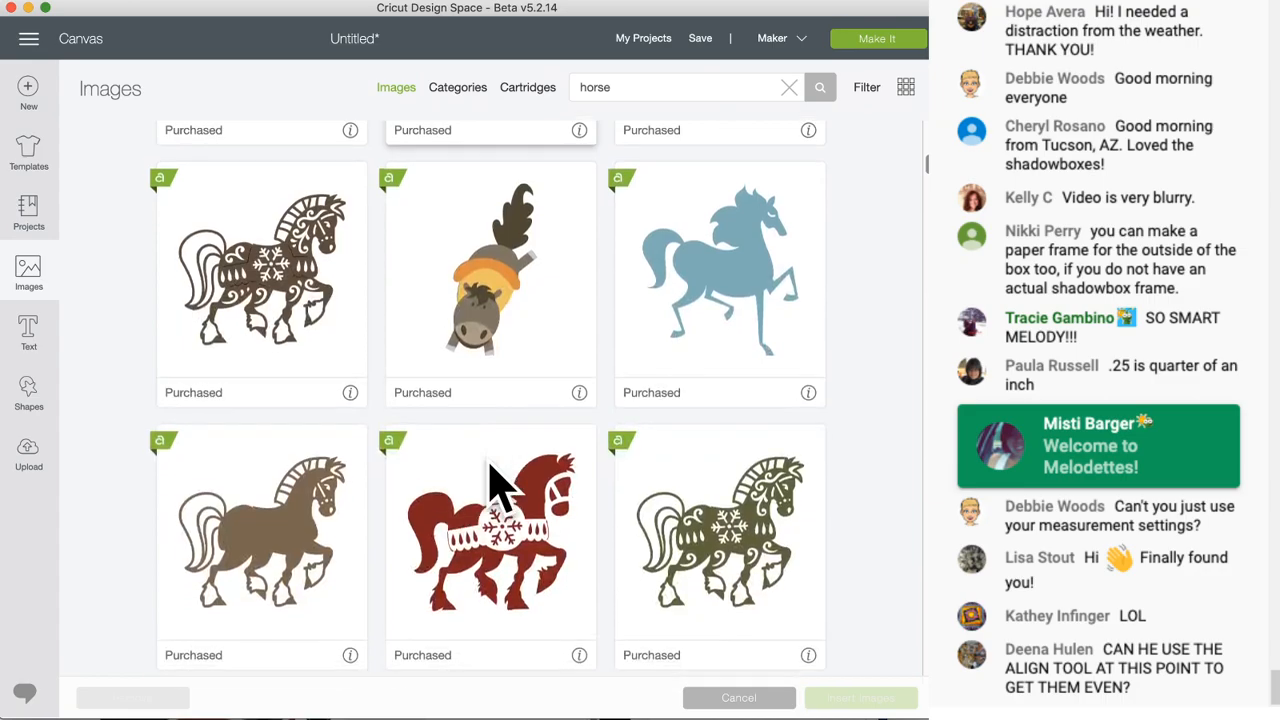
pyautogui.scroll(-3, 493, 486)
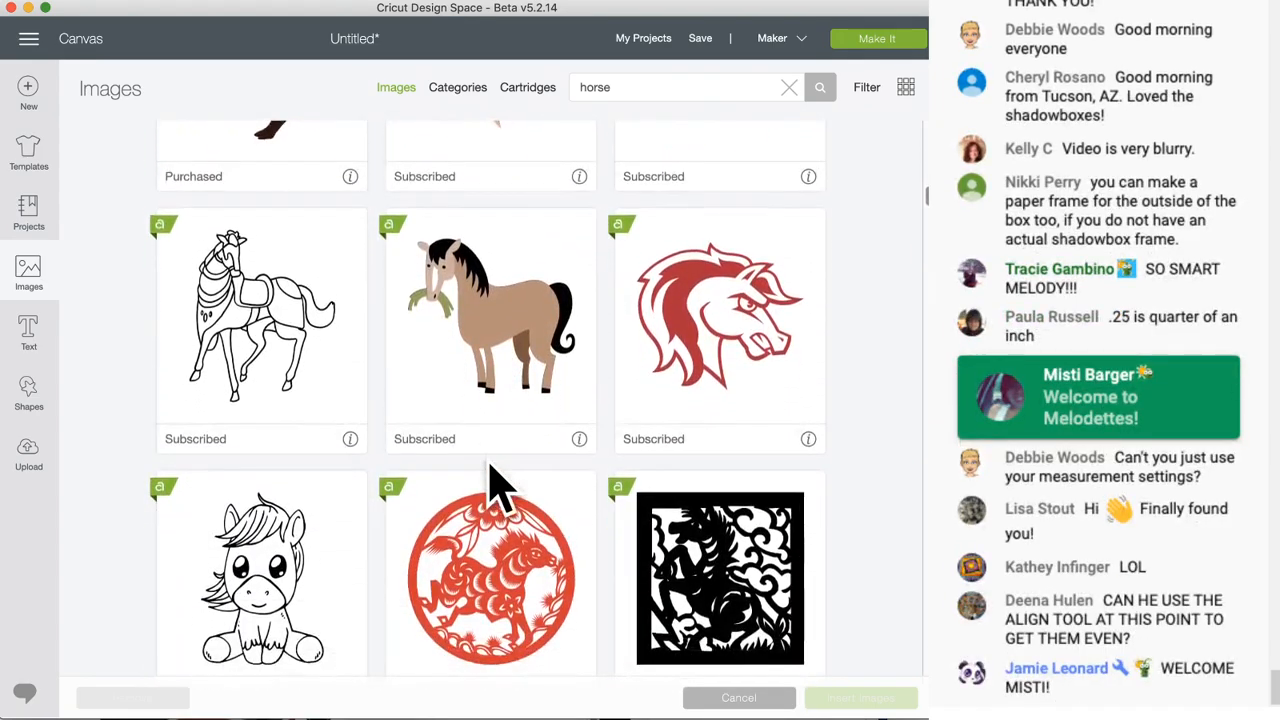
pyautogui.scroll(-5, 482, 460)
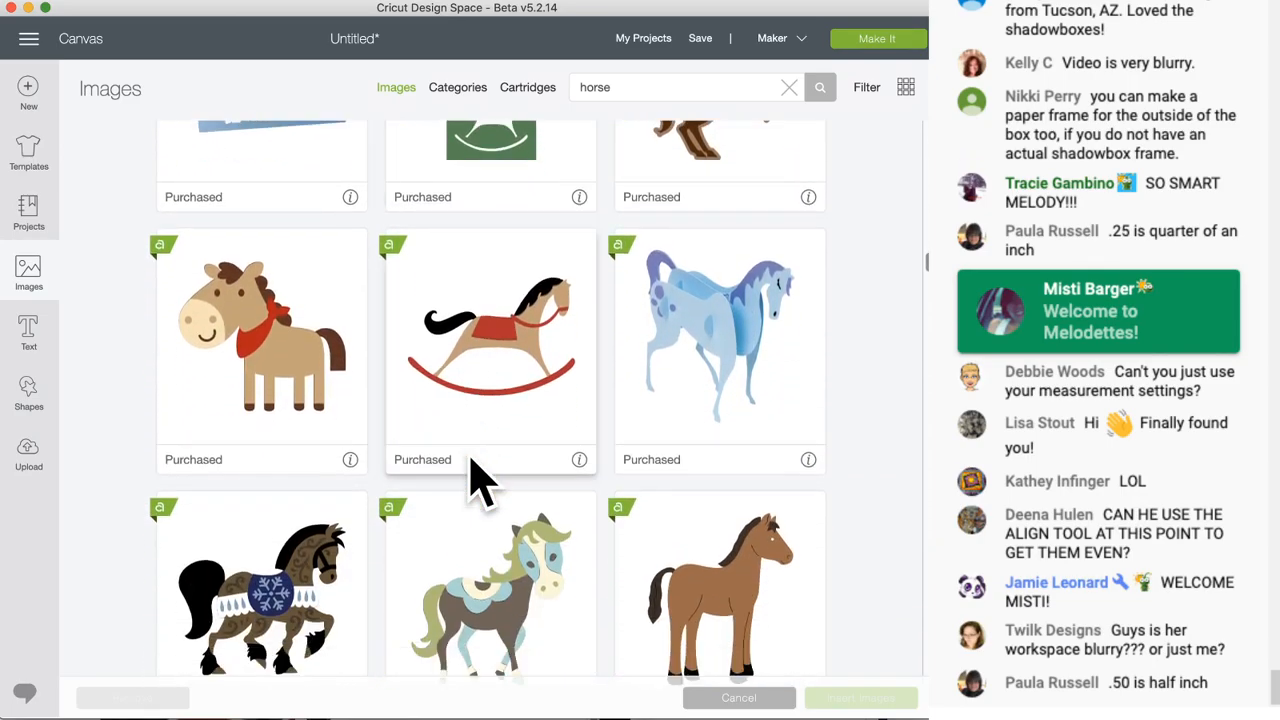
pyautogui.scroll(-4, 480, 480)
pyautogui.scroll(-5, 480, 480)
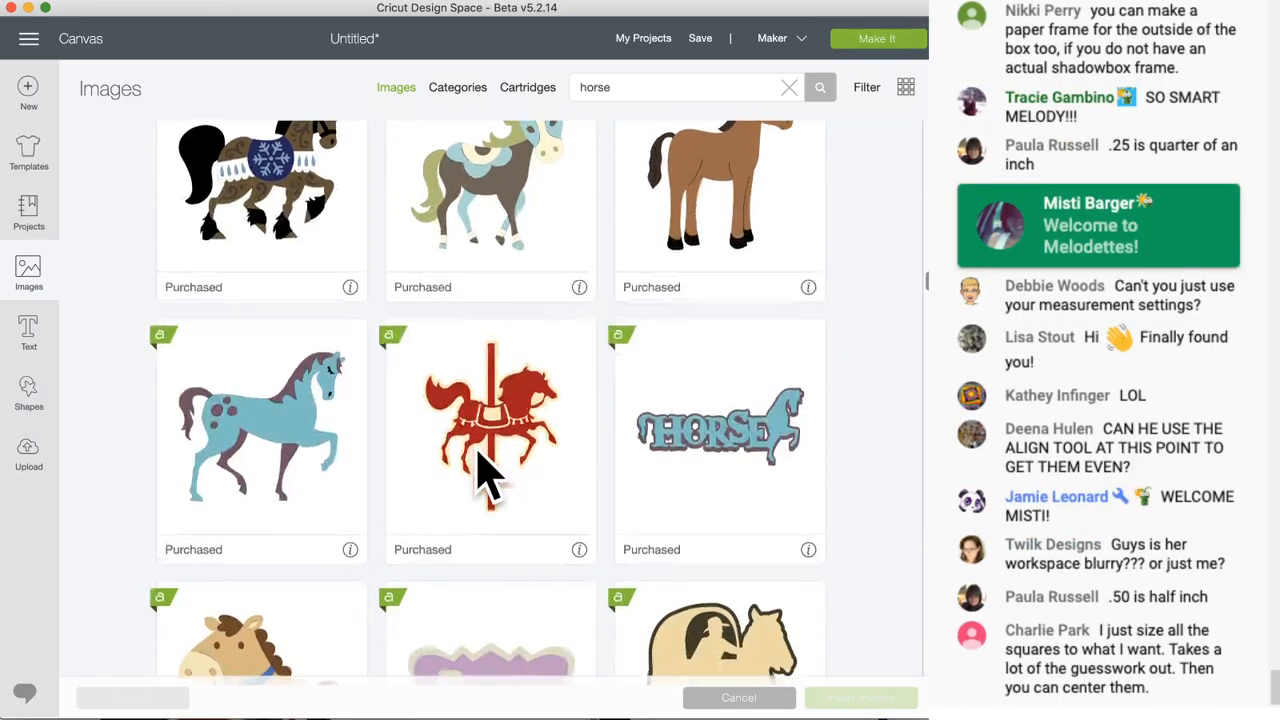
pyautogui.scroll(-12, 478, 470)
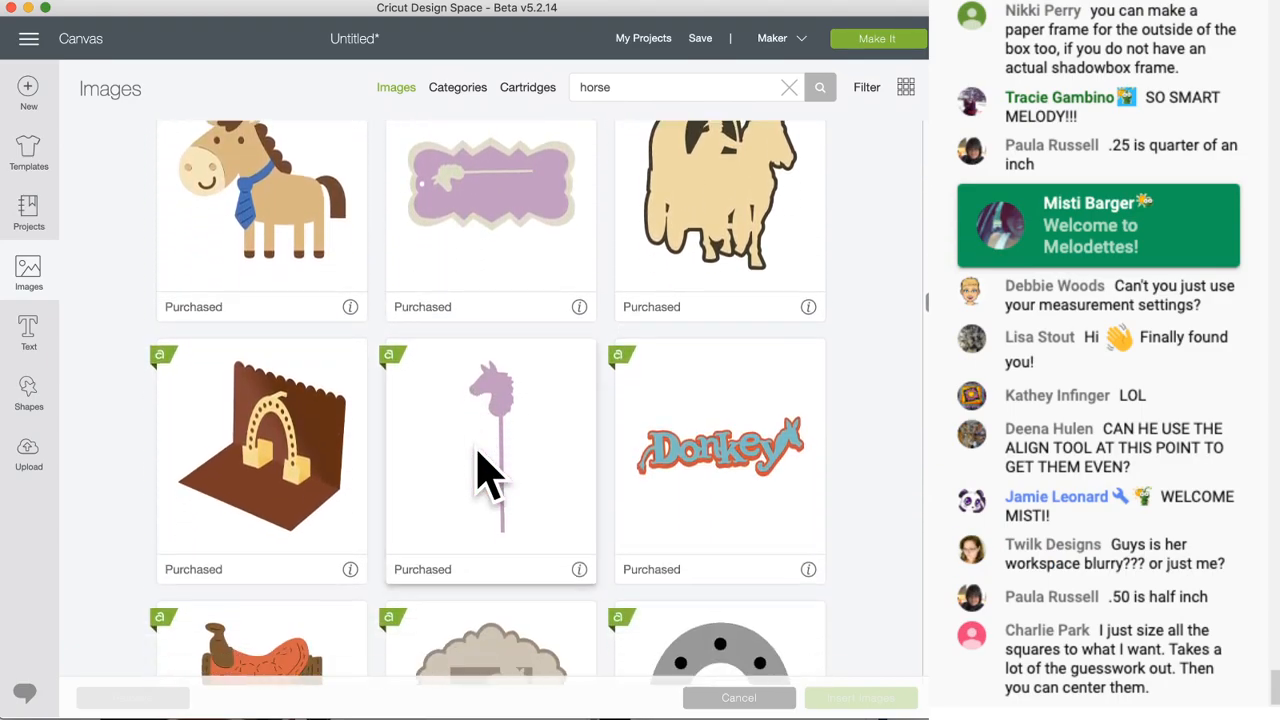
pyautogui.scroll(-14, 478, 470)
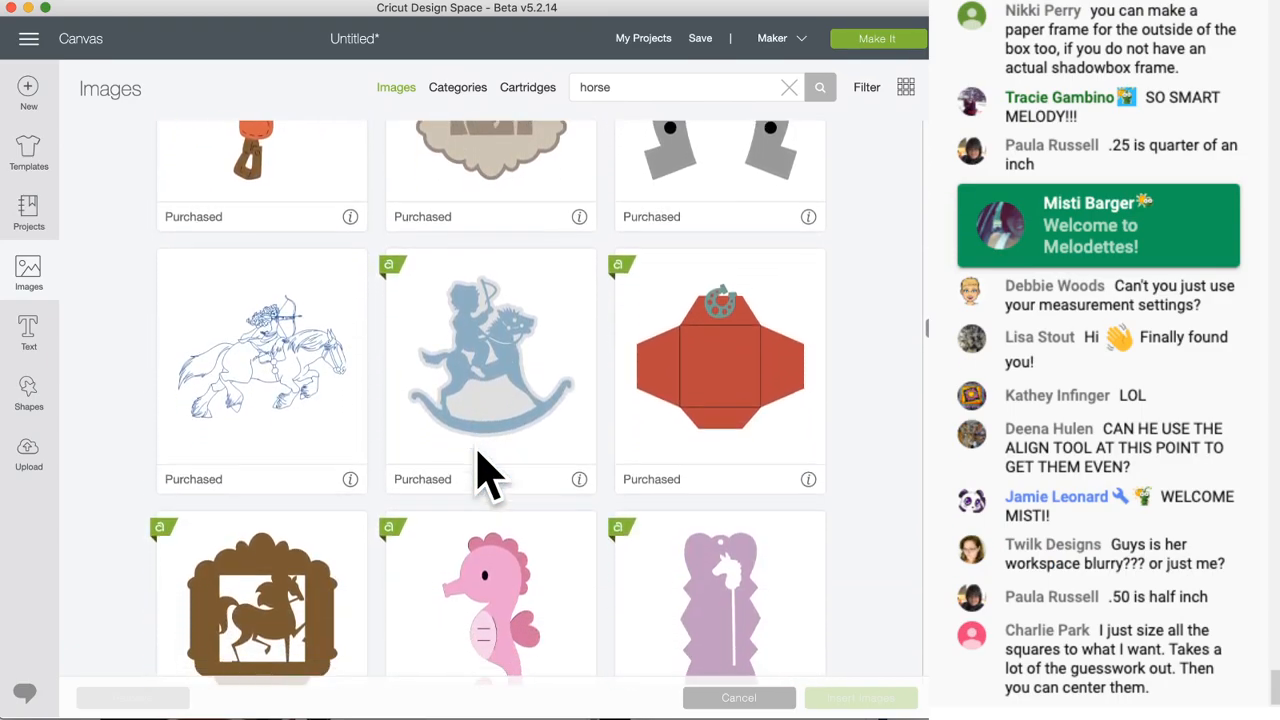
pyautogui.scroll(-2, 484, 474)
pyautogui.scroll(-5, 484, 474)
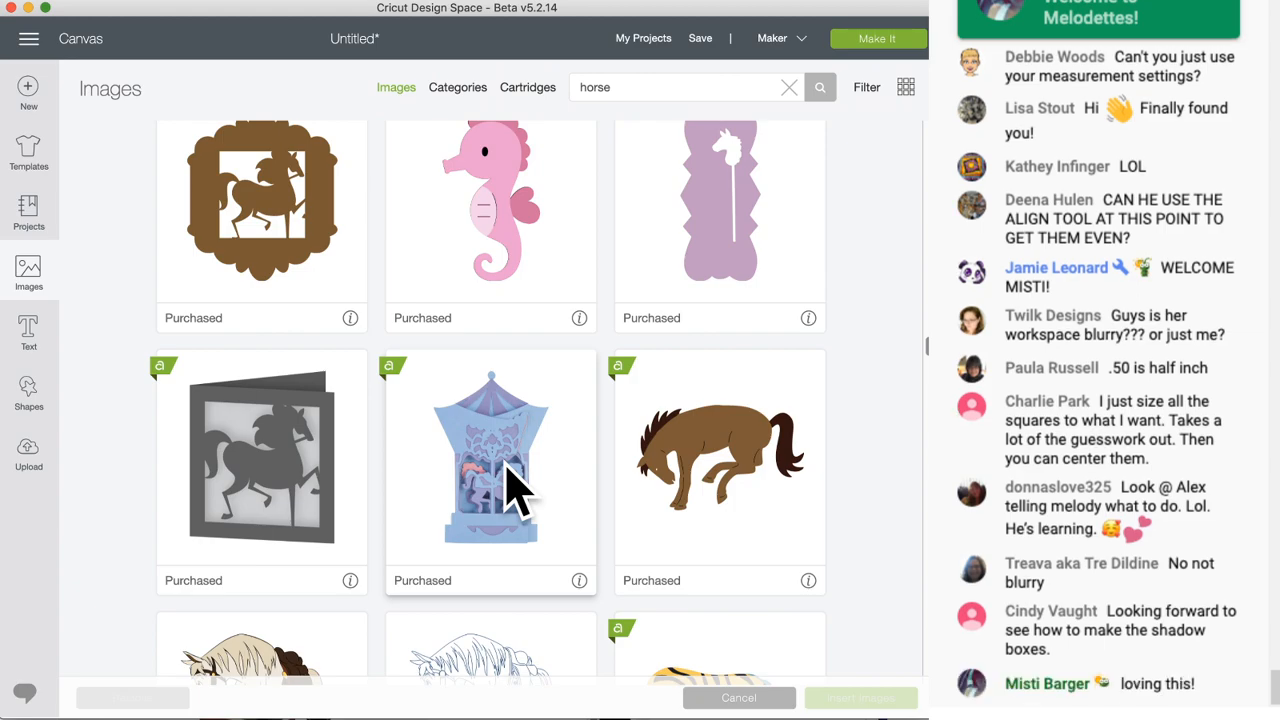
pyautogui.scroll(-2, 690, 455)
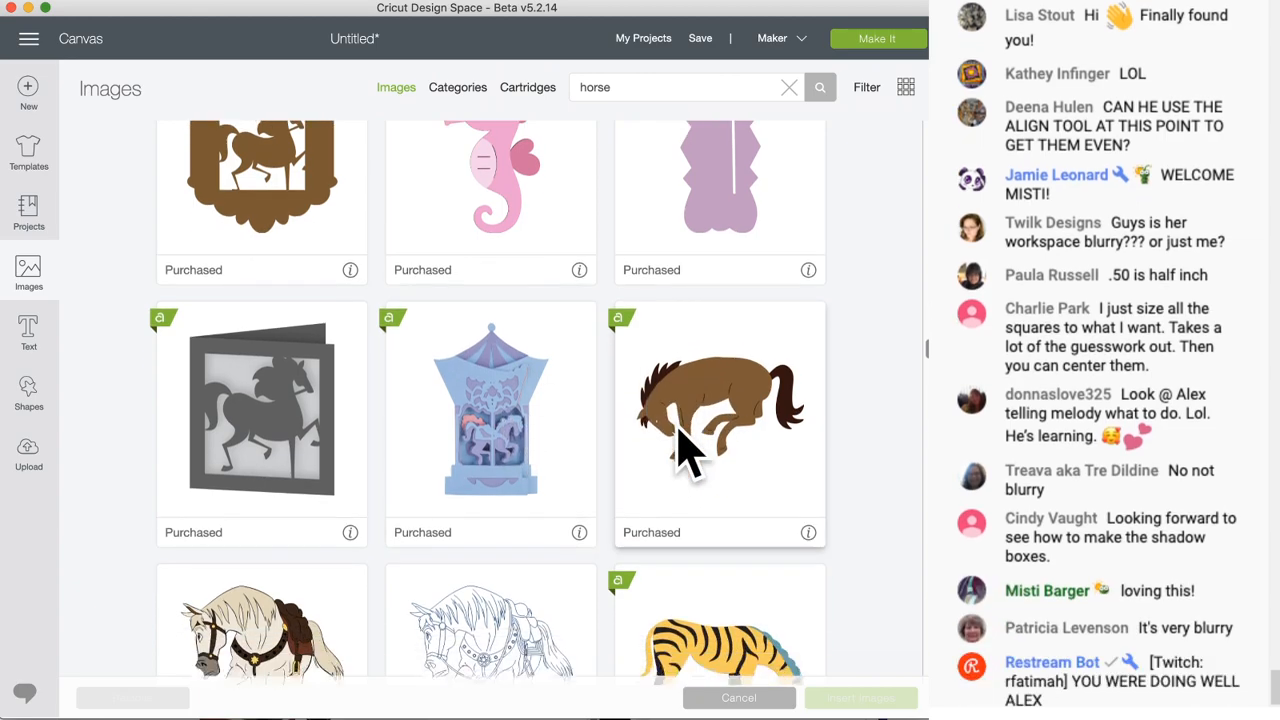
pyautogui.scroll(-15, 450, 400)
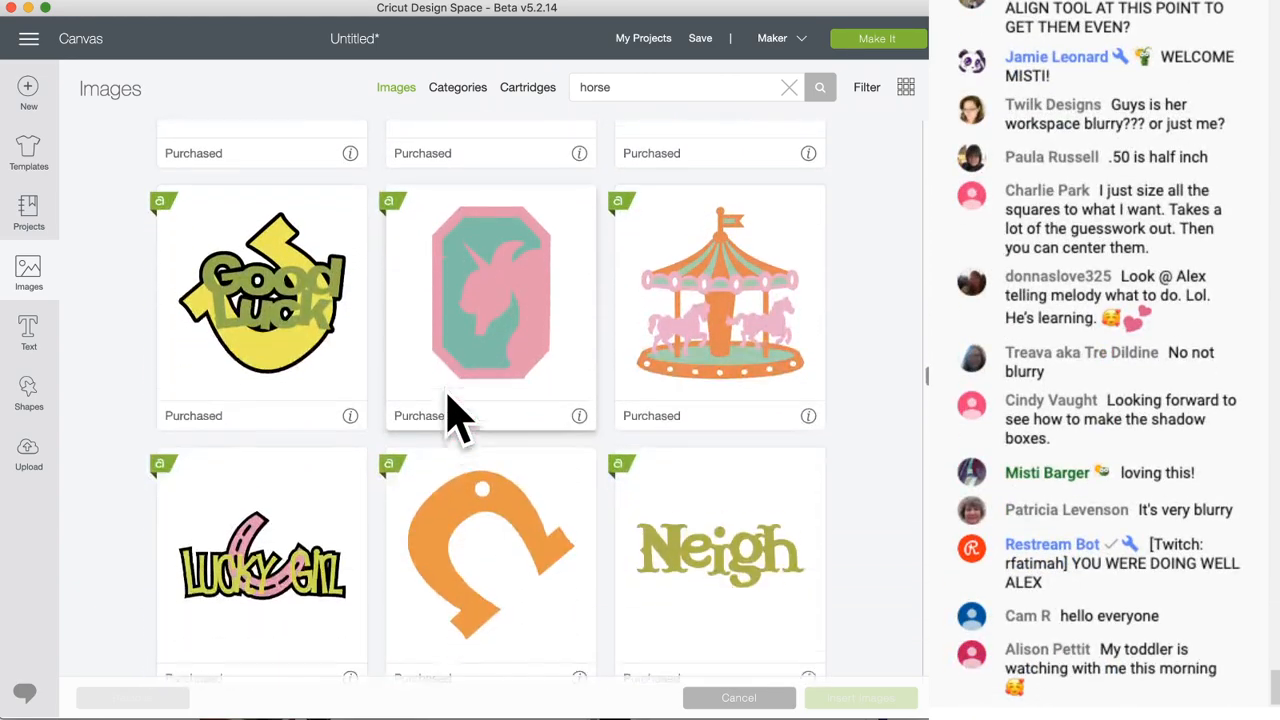
pyautogui.scroll(-8, 475, 405)
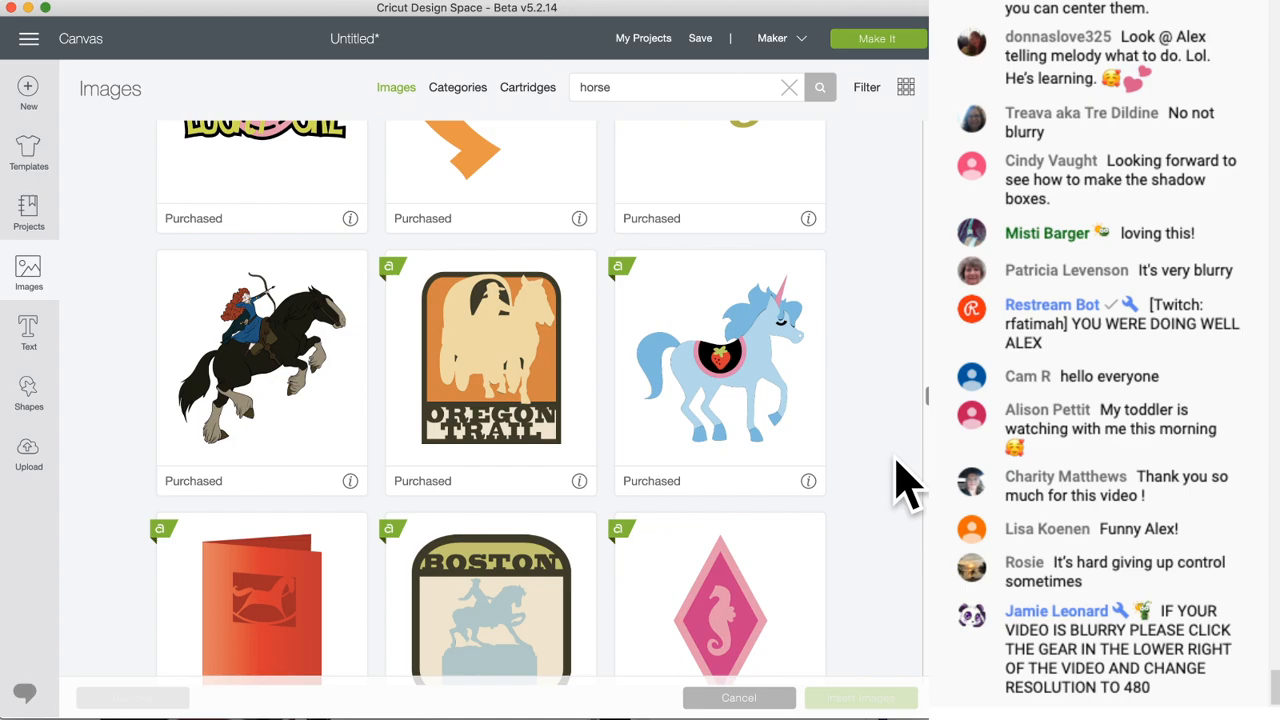
pyautogui.scroll(-5, 663, 466)
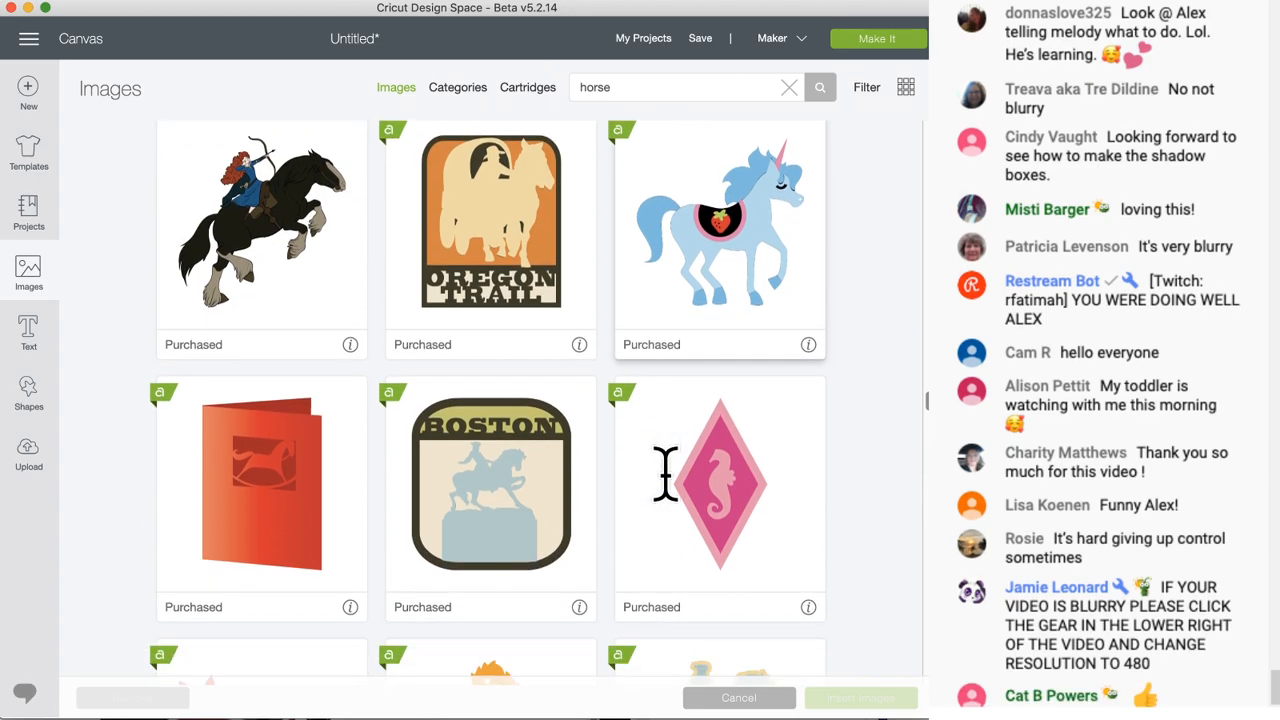
pyautogui.scroll(-5, 700, 560)
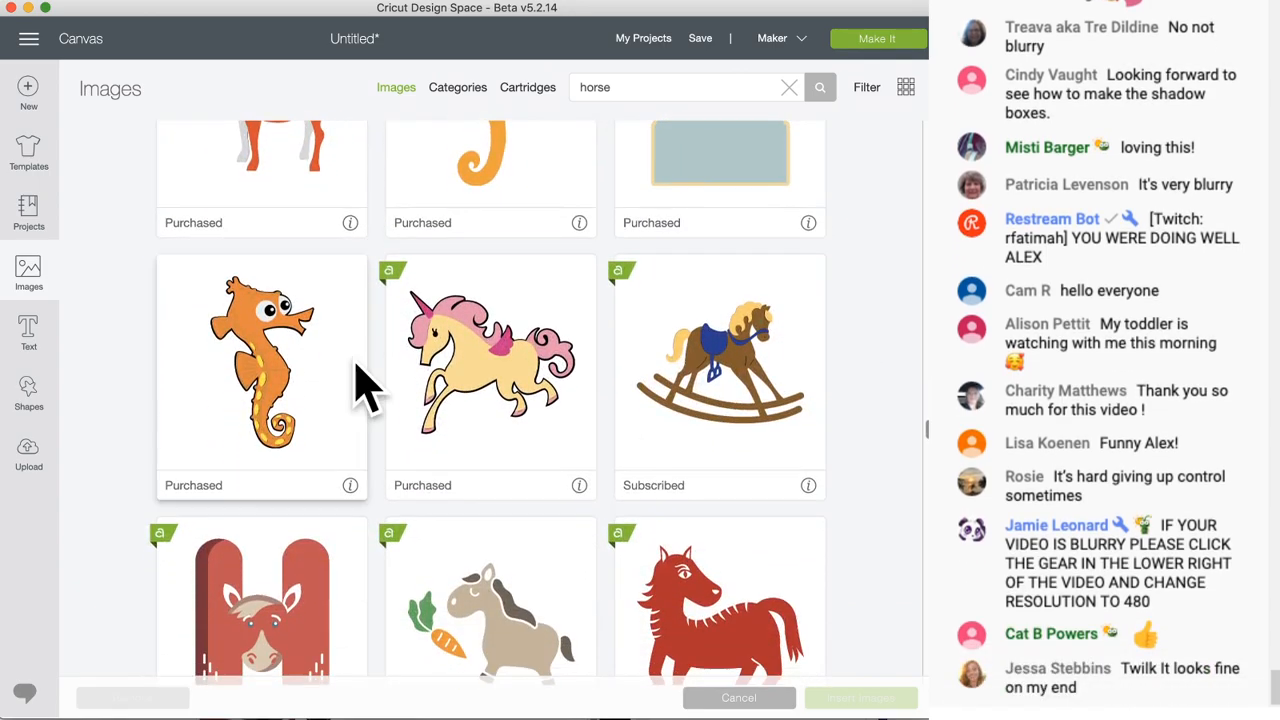
pyautogui.scroll(2, 352, 372)
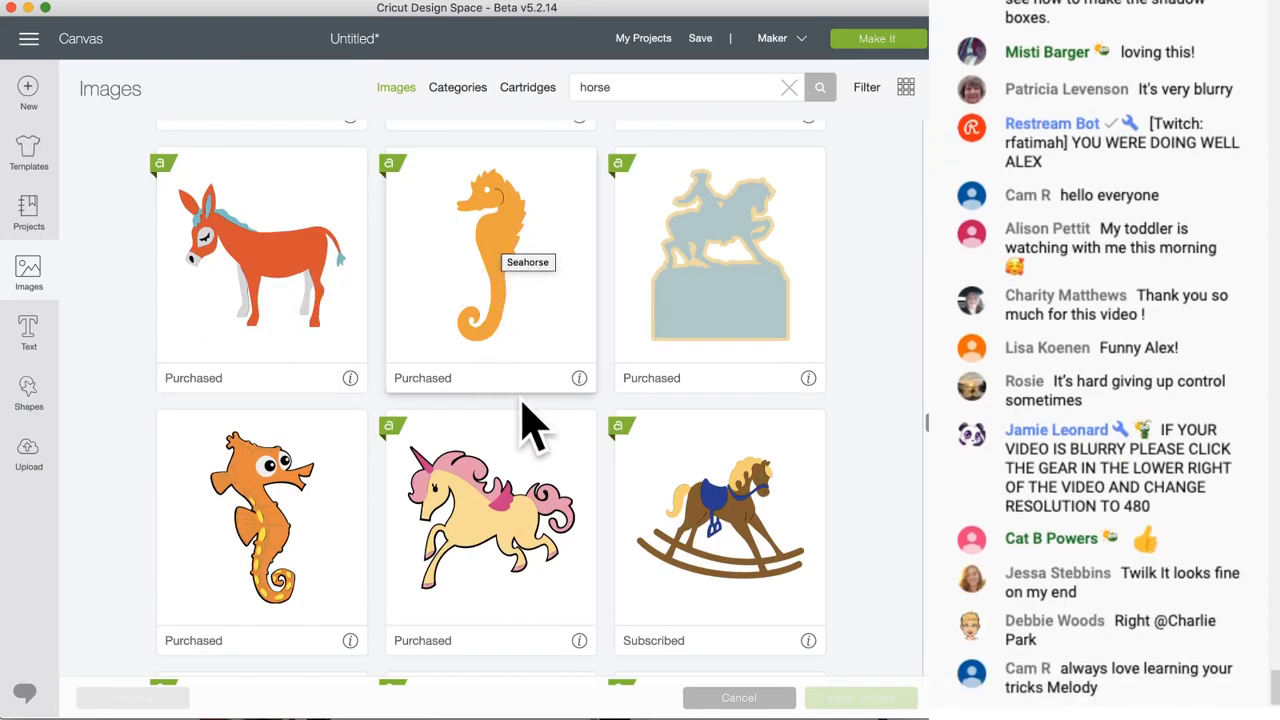
pyautogui.scroll(-2, 530, 418)
pyautogui.scroll(-4, 708, 450)
pyautogui.scroll(-2, 447, 405)
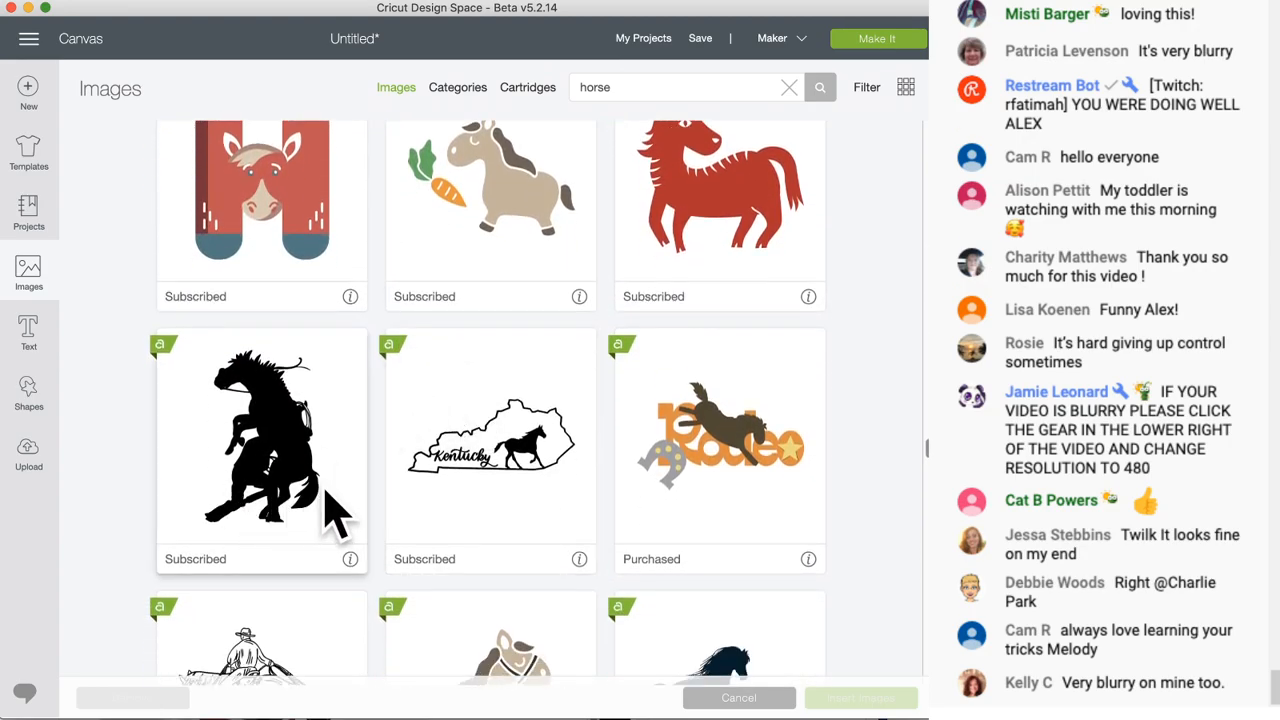
pyautogui.scroll(-3, 335, 515)
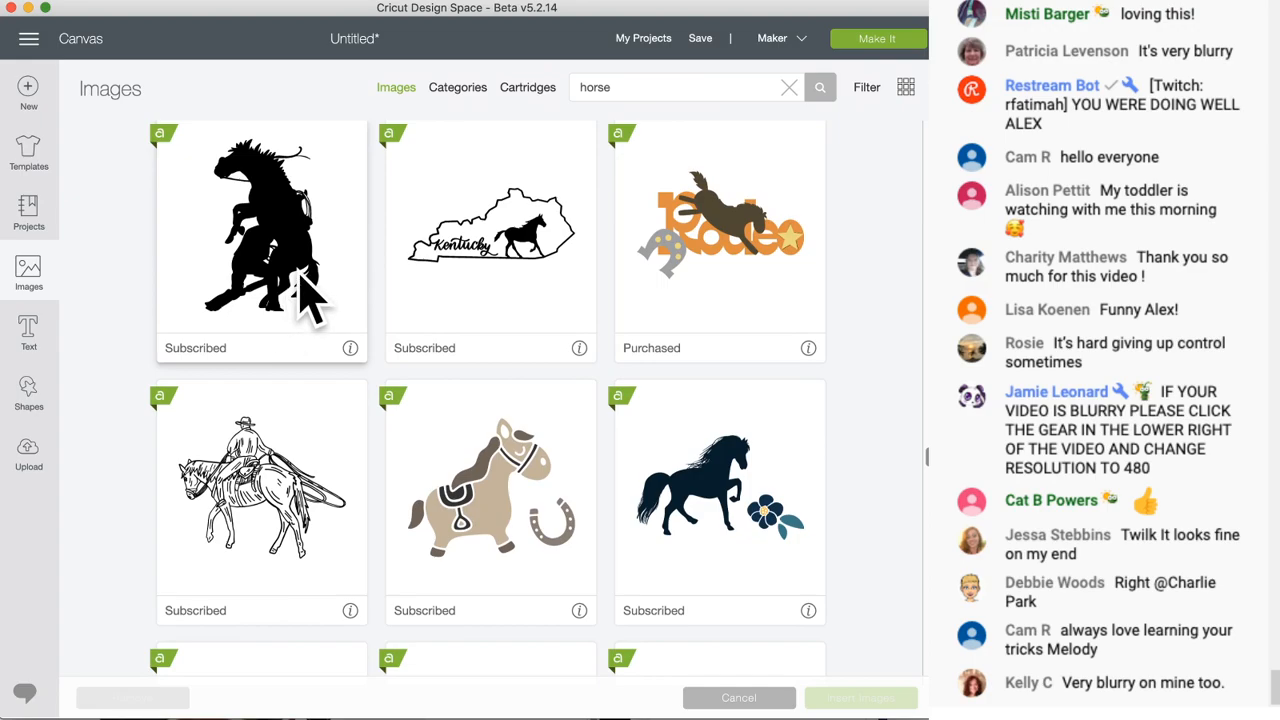
pyautogui.scroll(-4, 360, 330)
pyautogui.scroll(-14, 405, 365)
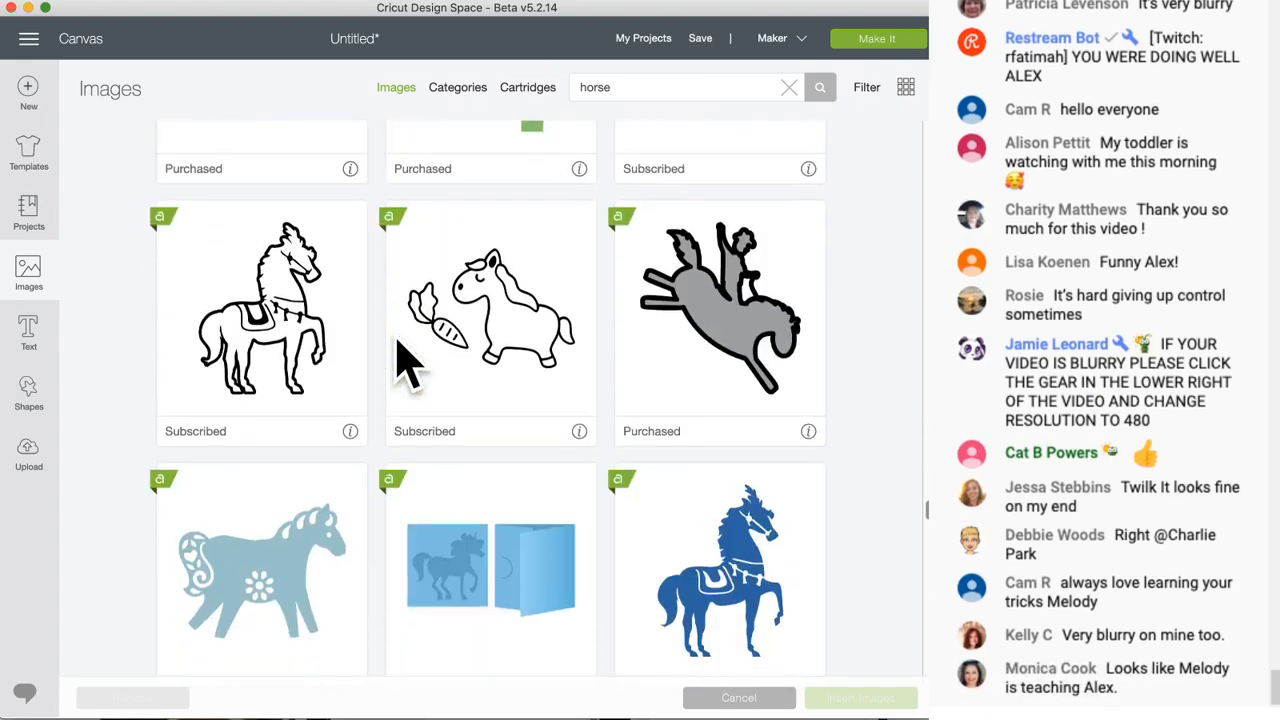
pyautogui.scroll(-9, 405, 365)
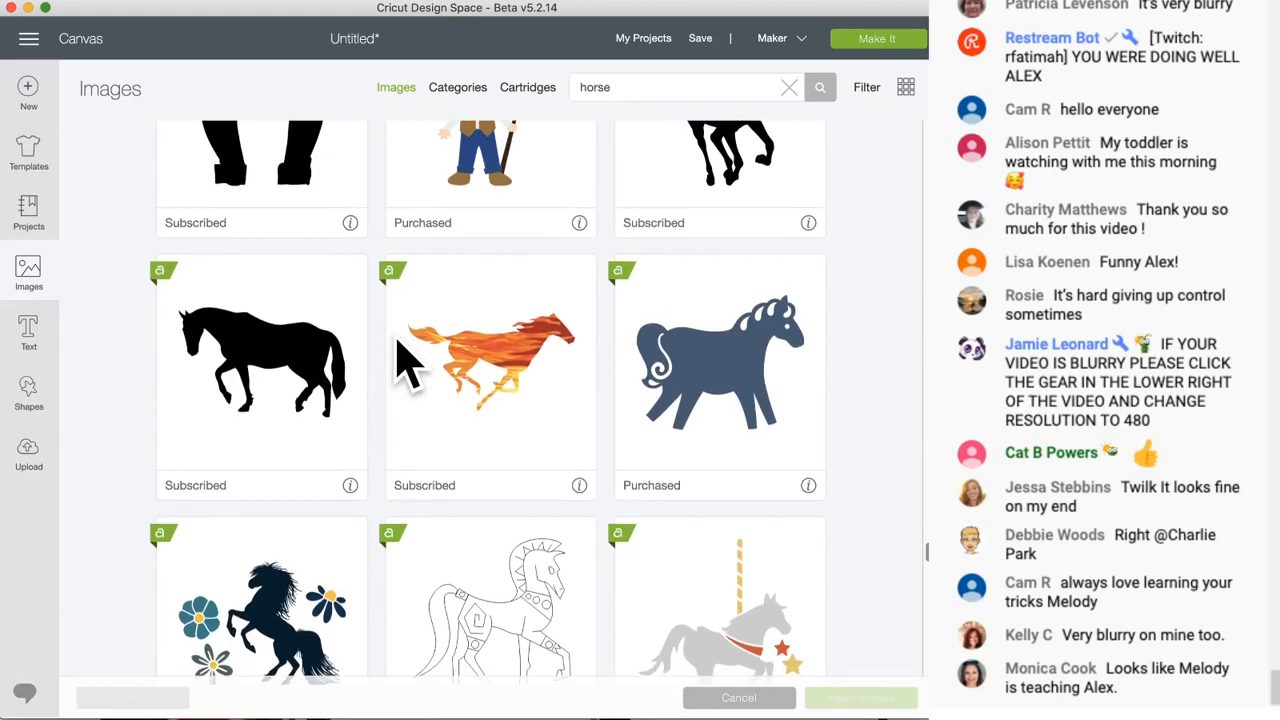
pyautogui.scroll(1, 405, 365)
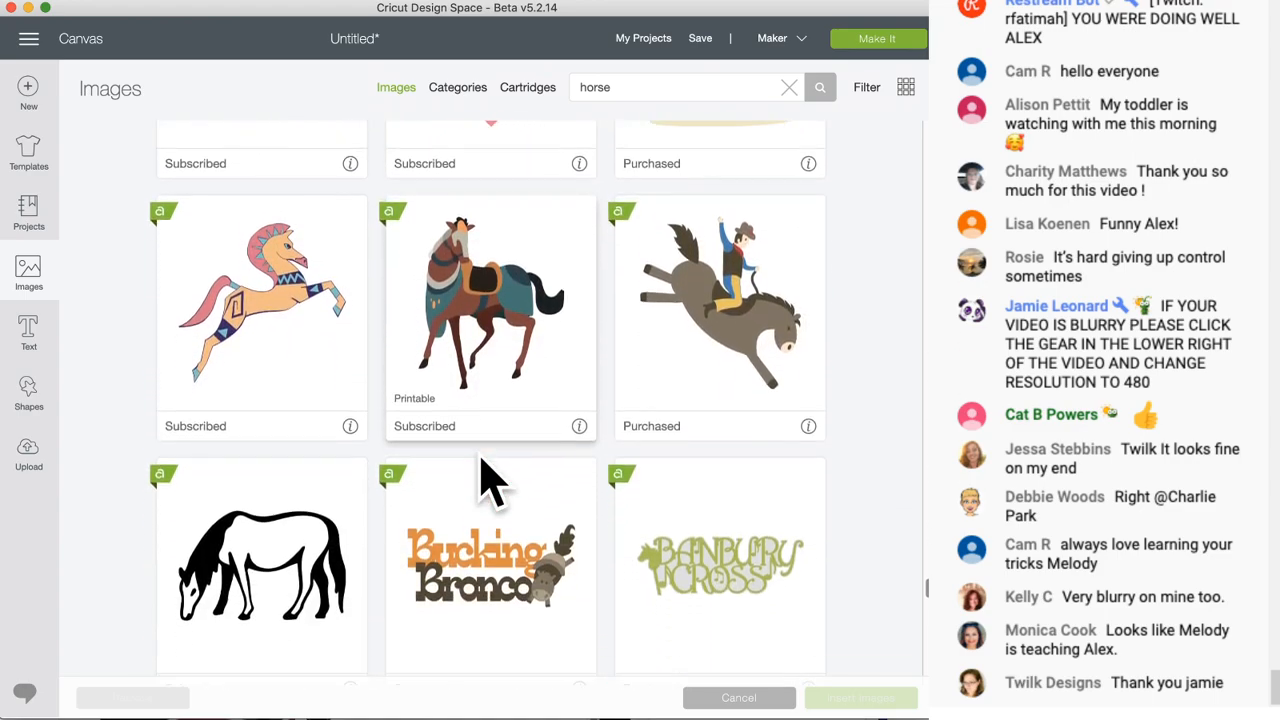
pyautogui.scroll(-1, 490, 480)
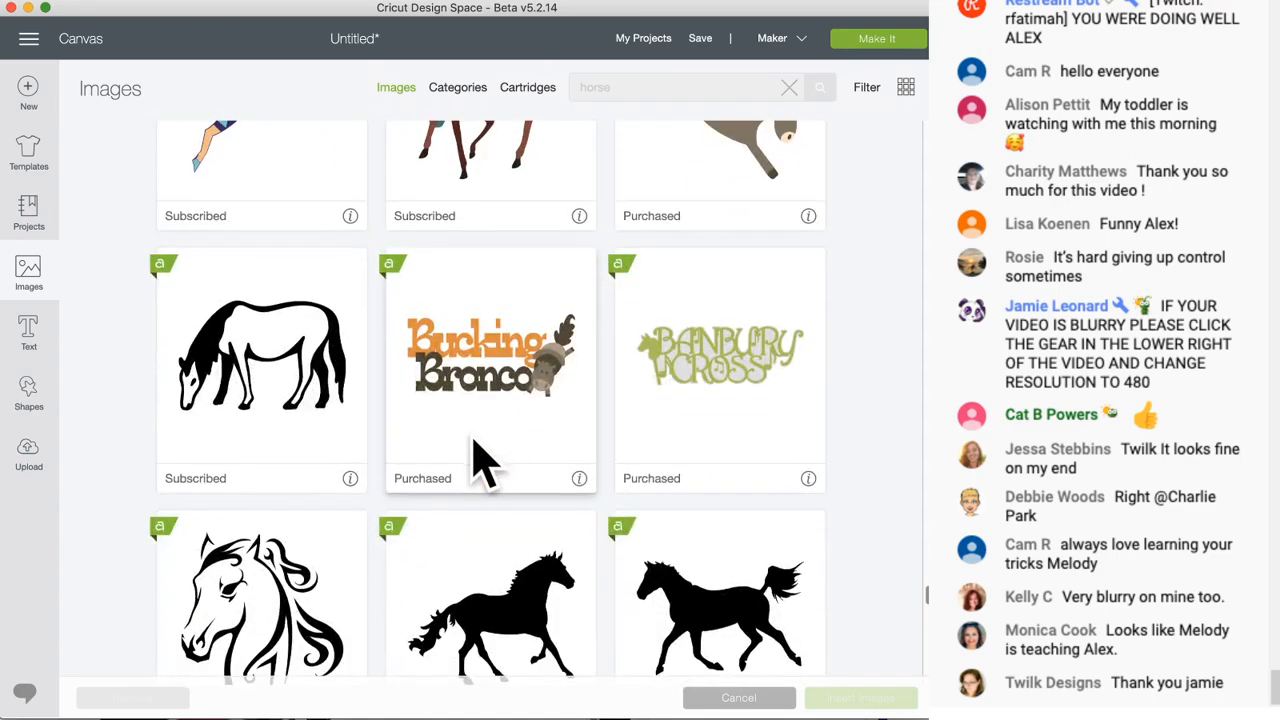
pyautogui.scroll(-1, 592, 185)
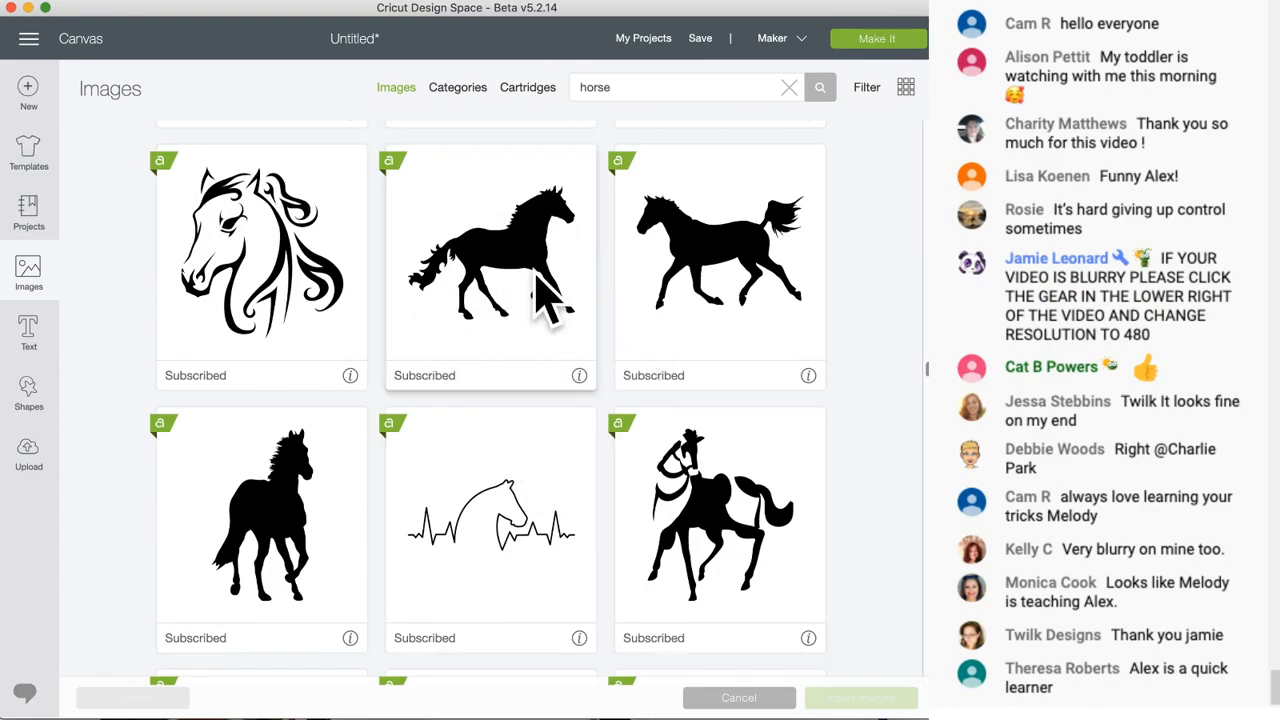
pyautogui.scroll(-10, 455, 465)
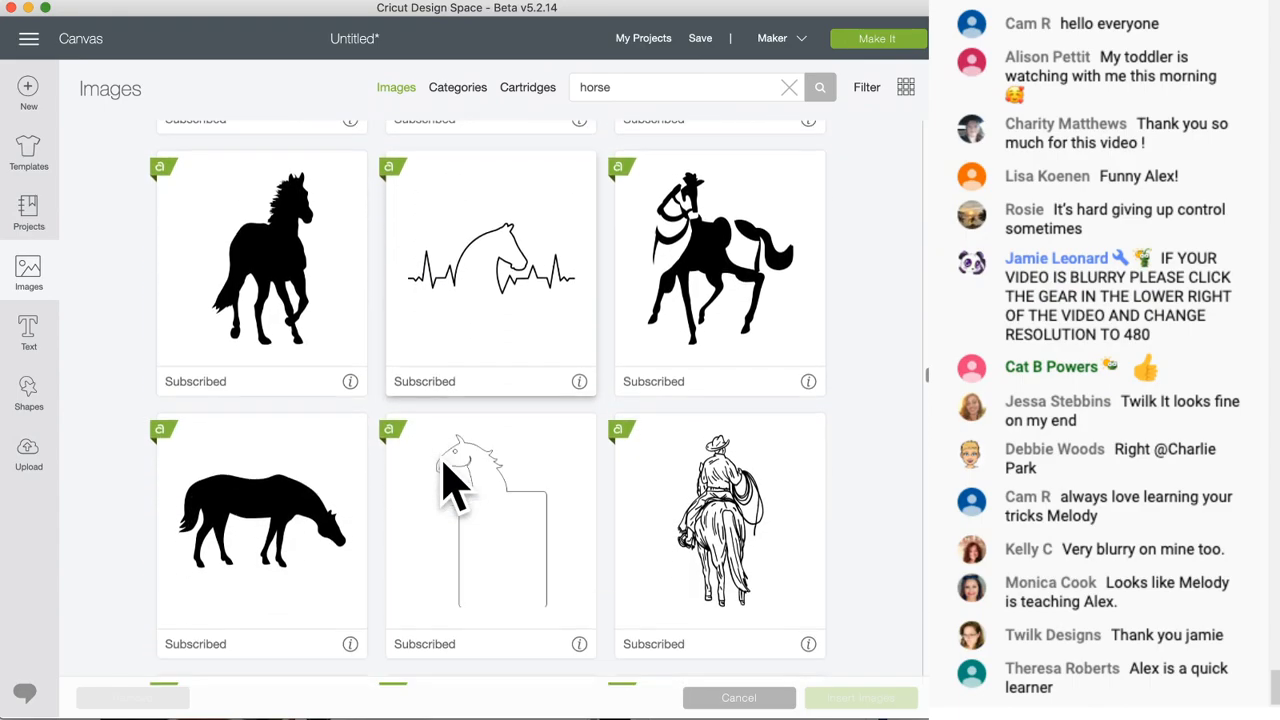
pyautogui.scroll(-5, 445, 465)
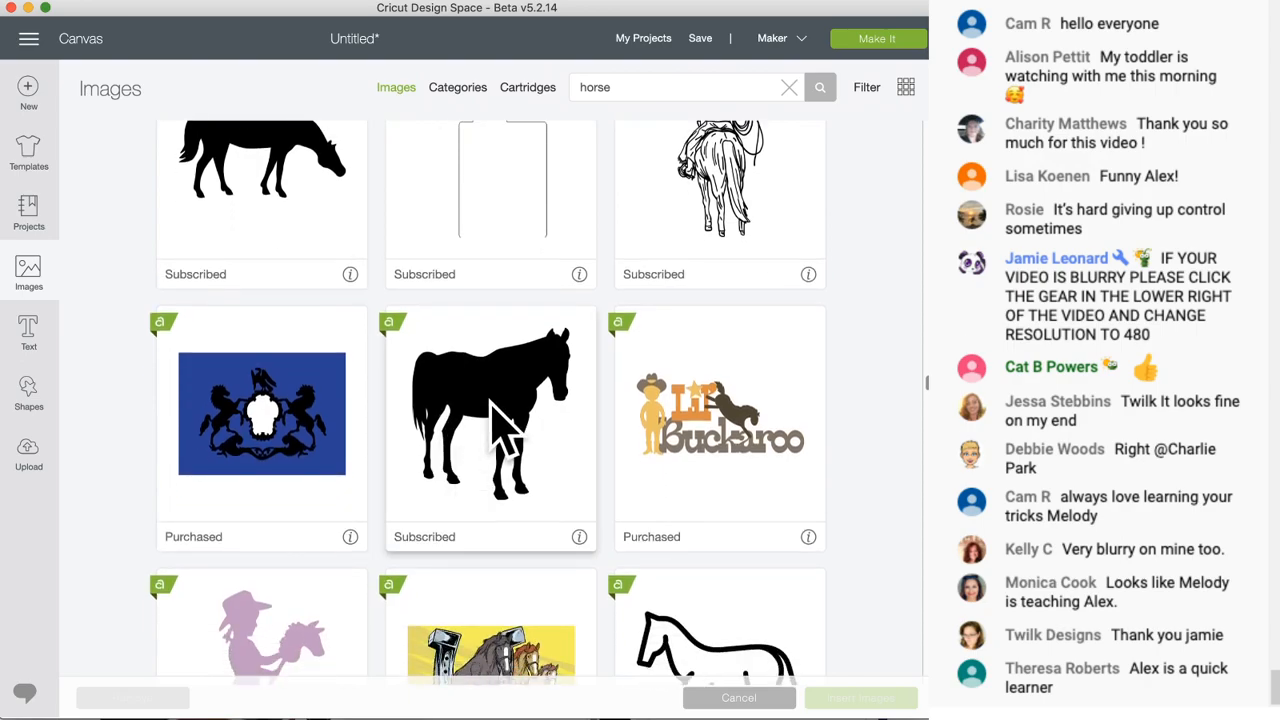
pyautogui.scroll(-5, 478, 415)
pyautogui.scroll(-5, 480, 428)
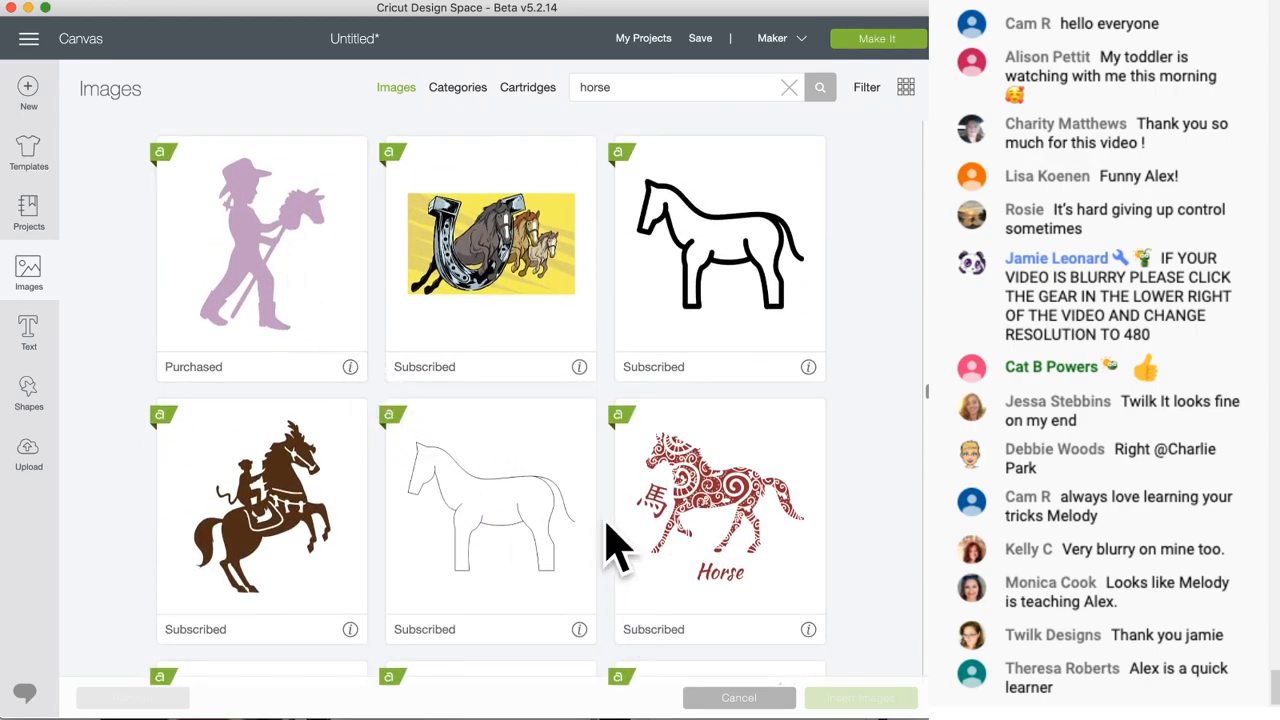
pyautogui.scroll(-10, 607, 535)
pyautogui.scroll(-12, 607, 545)
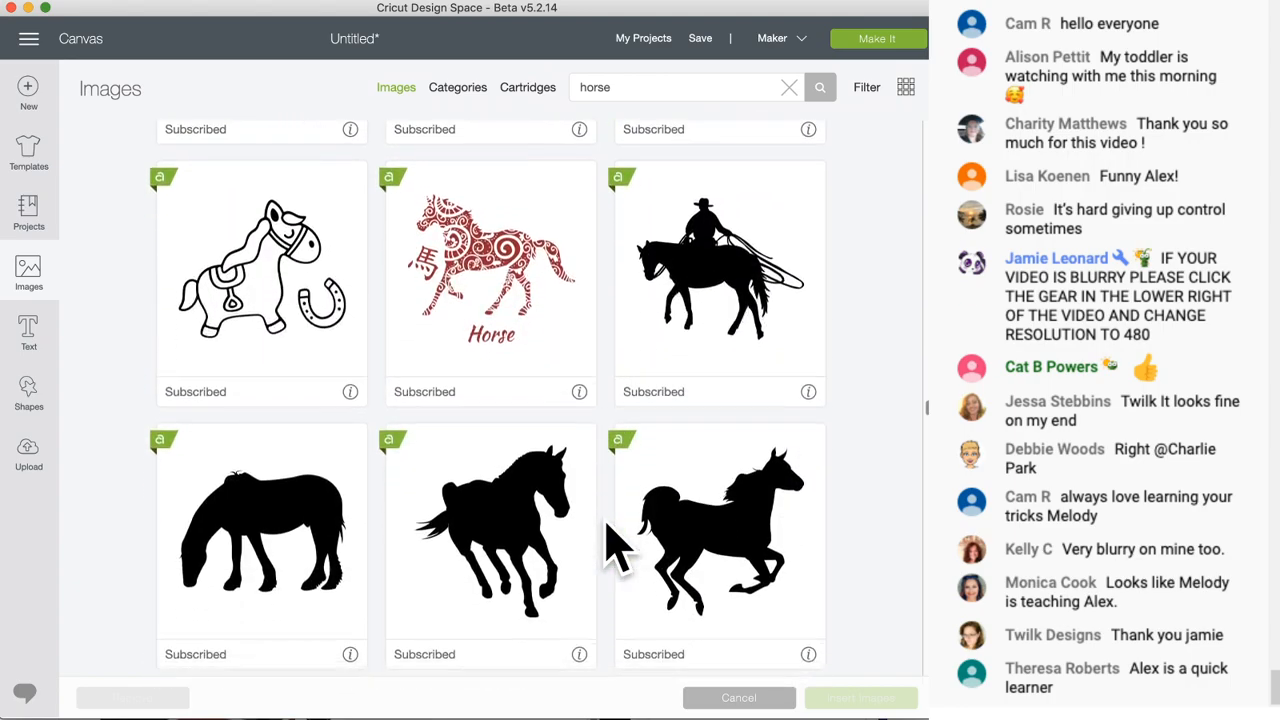
pyautogui.scroll(-1, 613, 545)
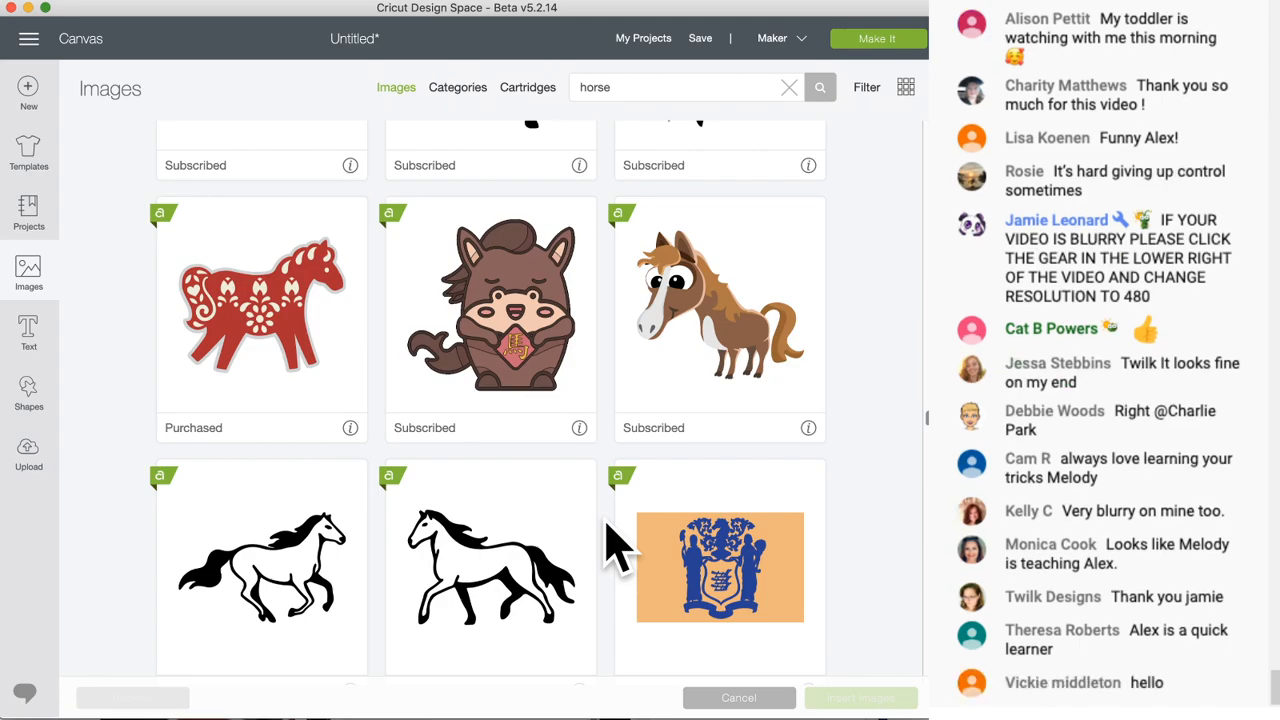
pyautogui.scroll(-7, 610, 540)
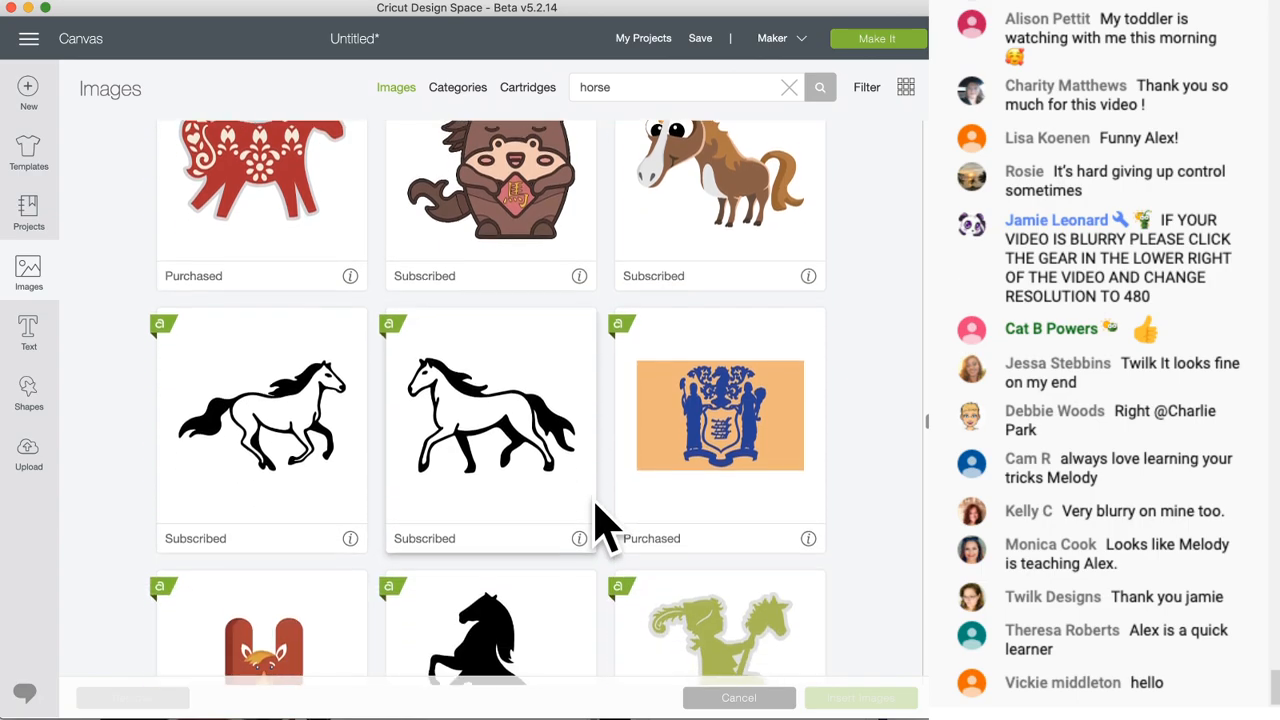
pyautogui.scroll(-12, 597, 525)
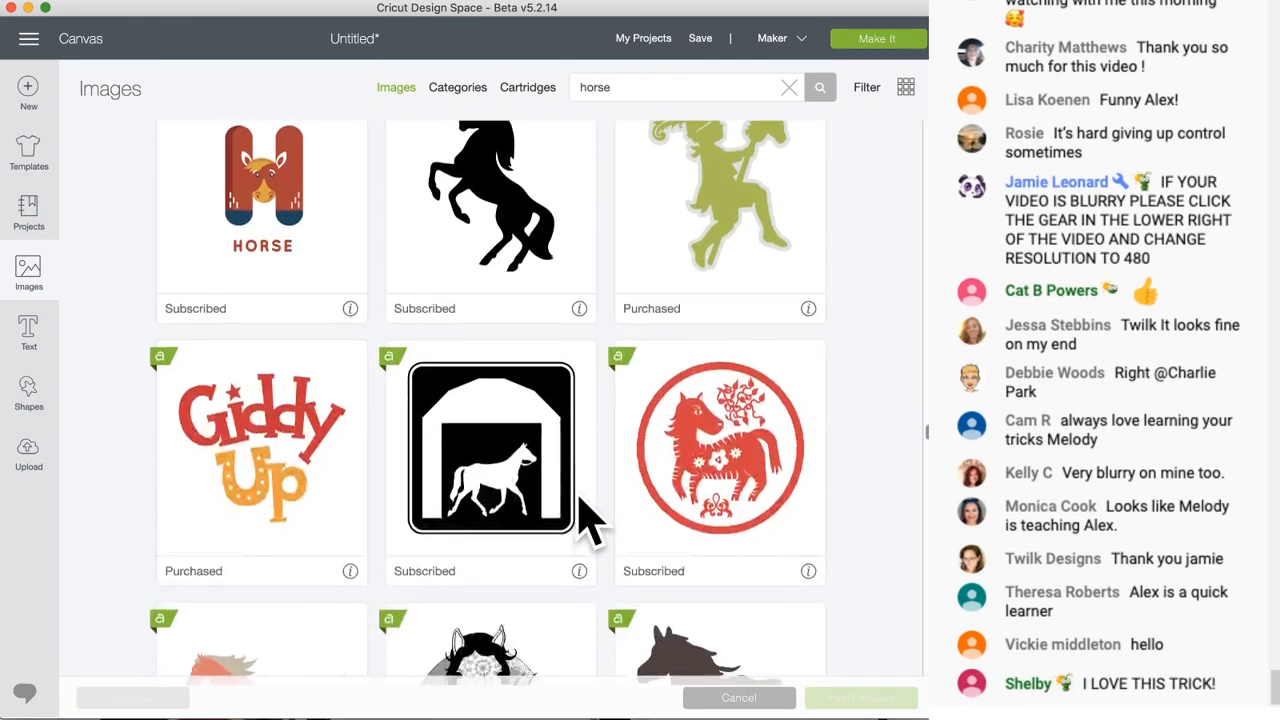
pyautogui.scroll(-9, 590, 520)
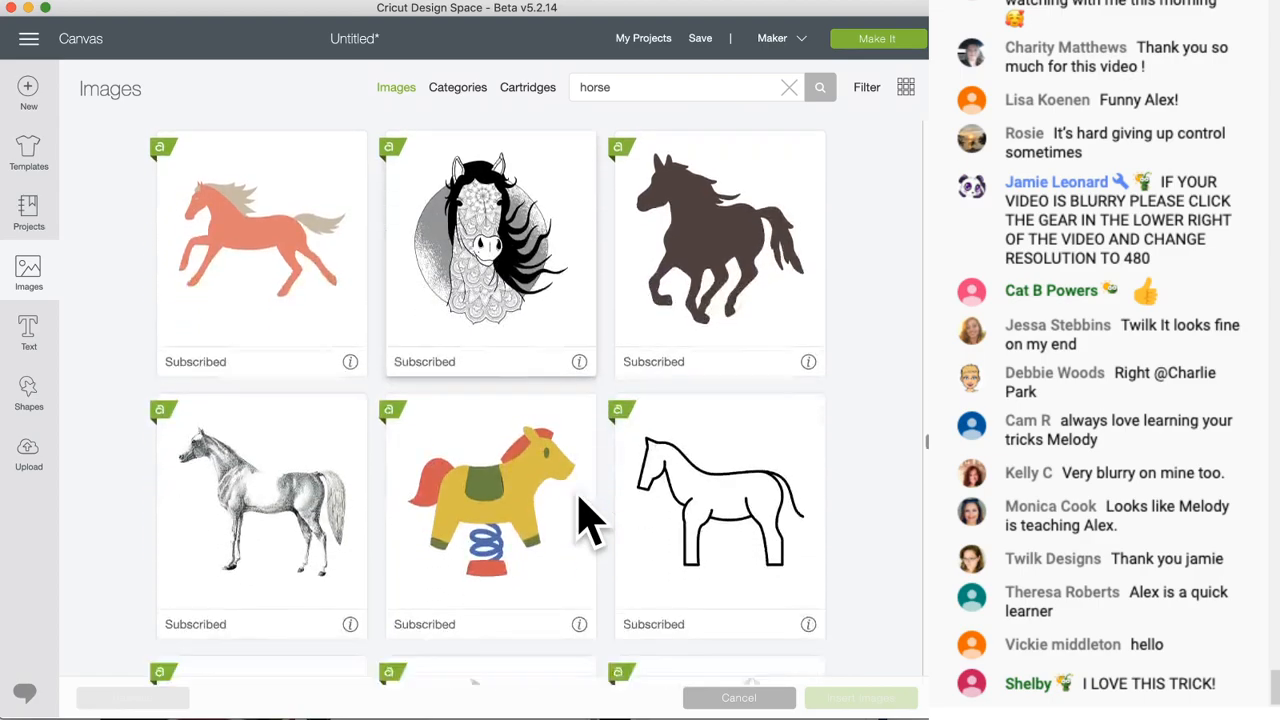
pyautogui.scroll(-13, 590, 520)
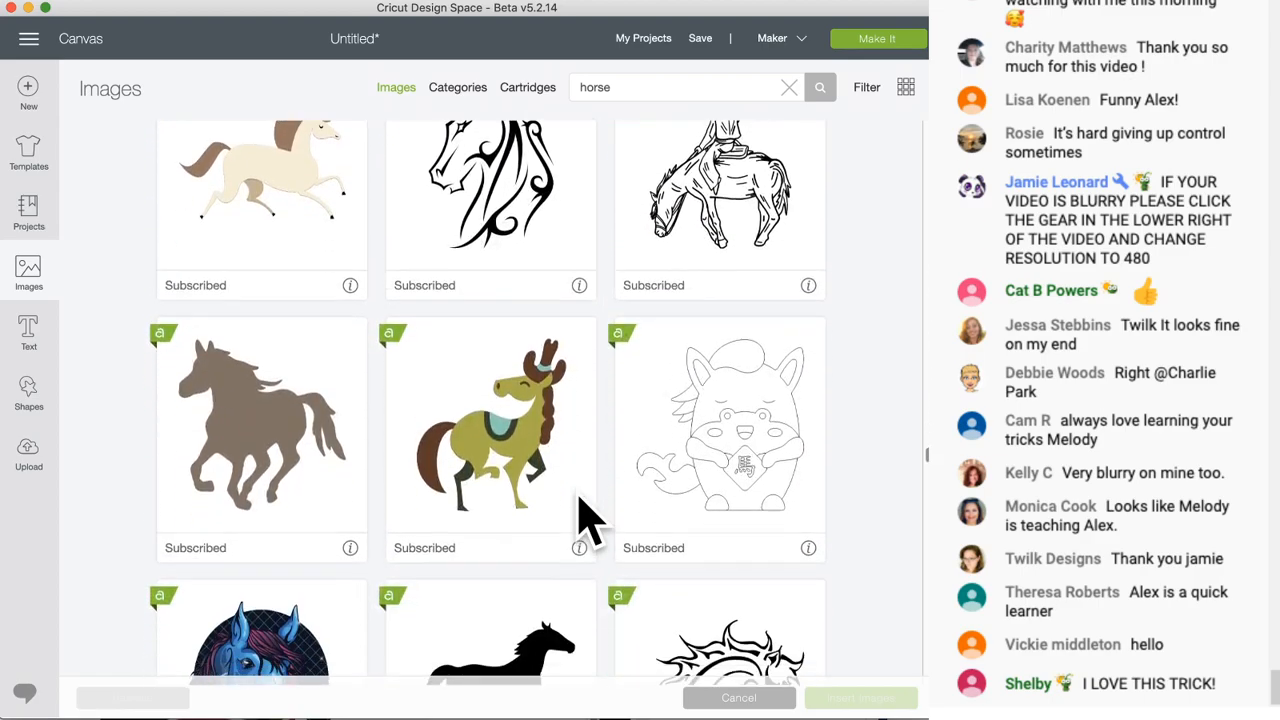
# - Insert the Horse Running Silhouette image and move it to the frame's lower-left inner corner, overlapping the border
pyautogui.scroll(-5, 585, 517)
pyautogui.scroll(5, 580, 514)
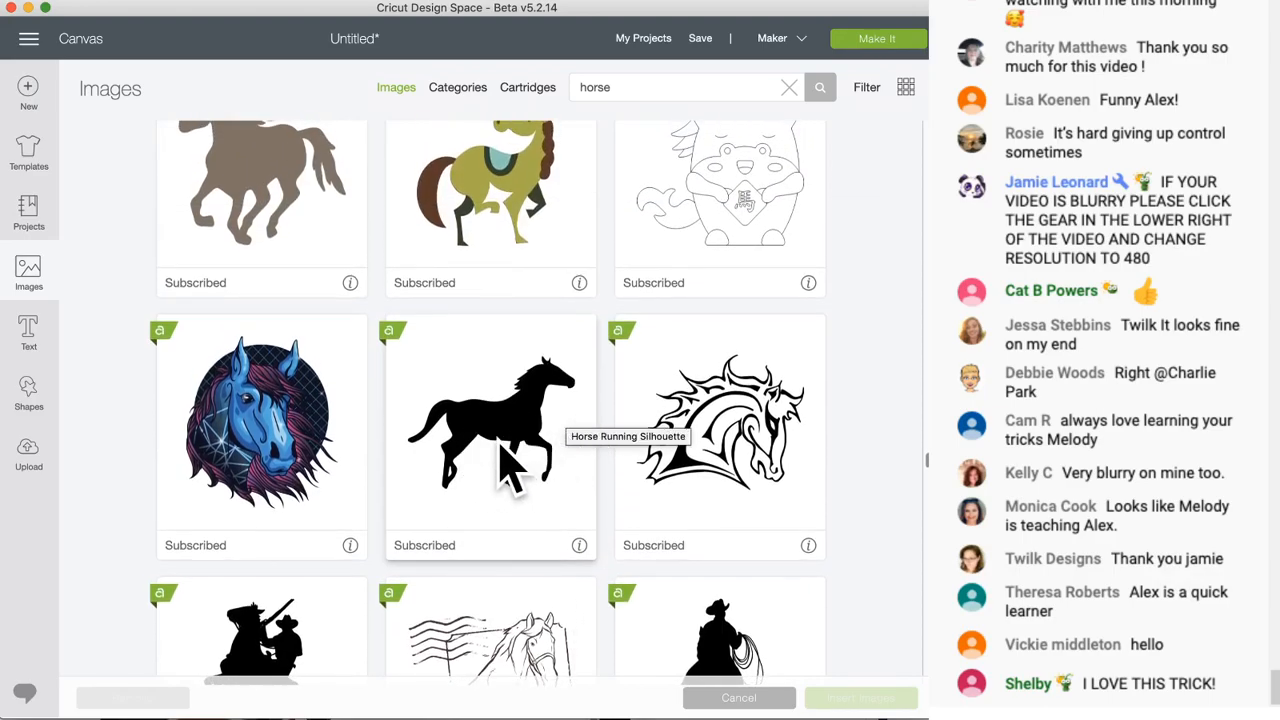
pyautogui.click(510, 465)
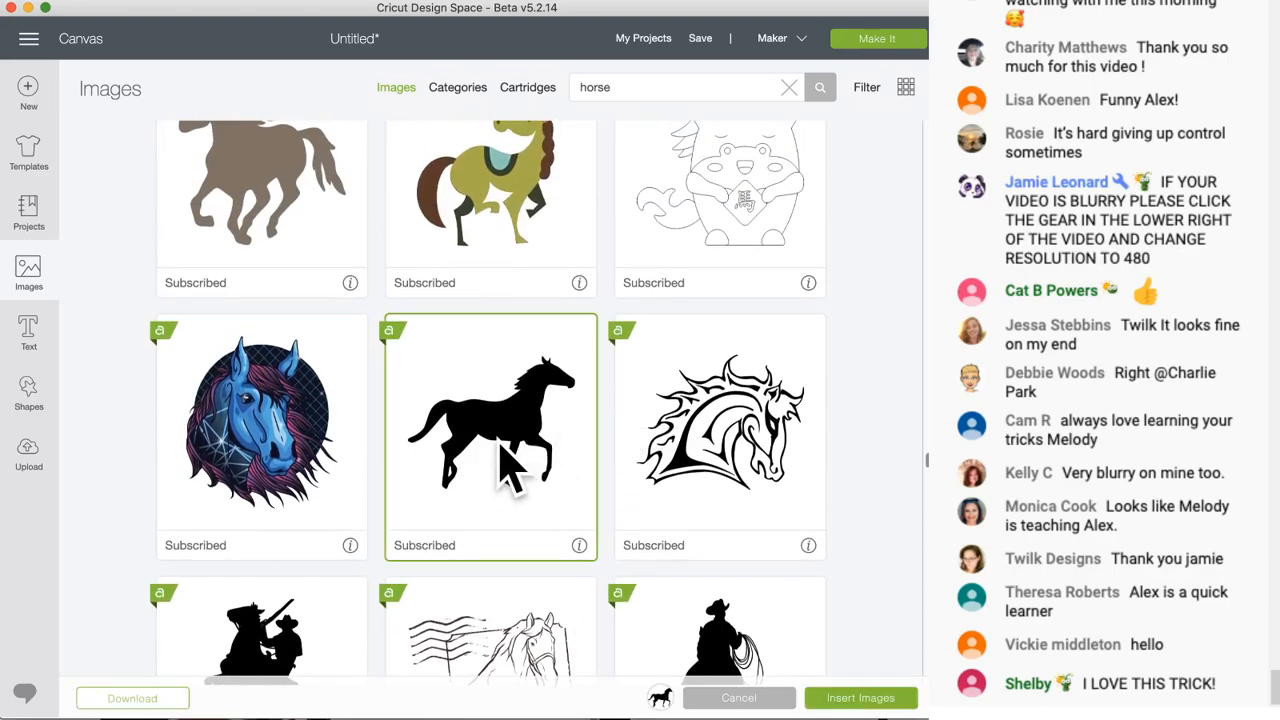
pyautogui.click(848, 692)
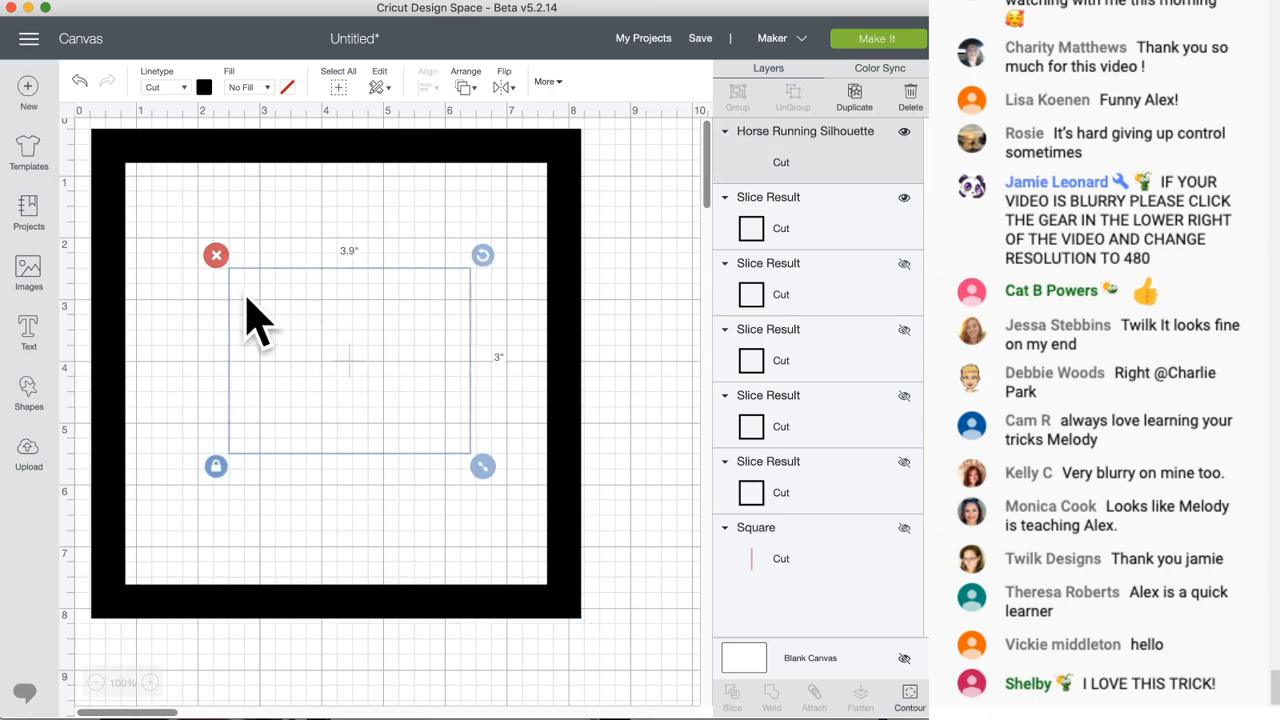
pyautogui.moveTo(390, 366); pyautogui.dragTo(268, 502)
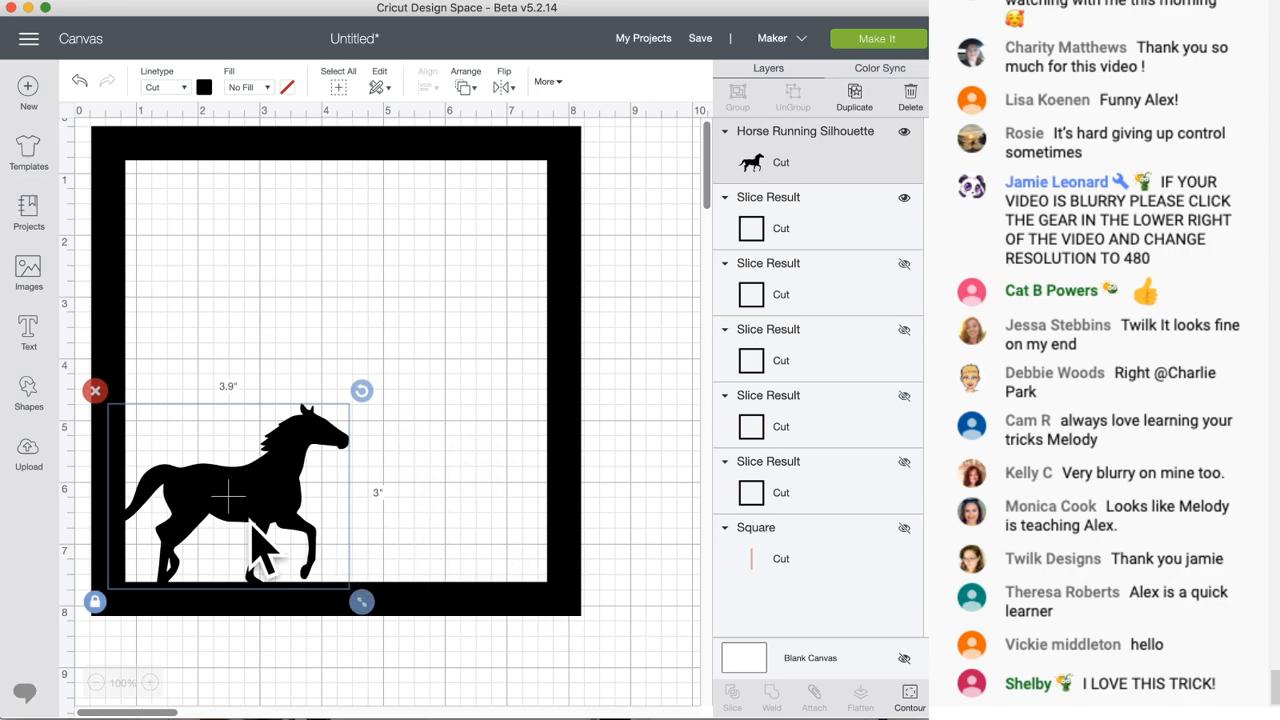
# - Try positions for the horse at the frame's lower-left inner corner and move it up inside the opening
pyautogui.moveTo(225, 512)
pyautogui.mouseDown()
pyautogui.moveTo(278, 460)
pyautogui.moveTo(235, 472)
pyautogui.moveTo(298, 458)
pyautogui.moveTo(277, 450)
pyautogui.moveTo(280, 467)
pyautogui.moveTo(246, 474)
pyautogui.moveTo(243, 507)
pyautogui.moveTo(261, 484)
pyautogui.moveTo(245, 499)
pyautogui.mouseUp()
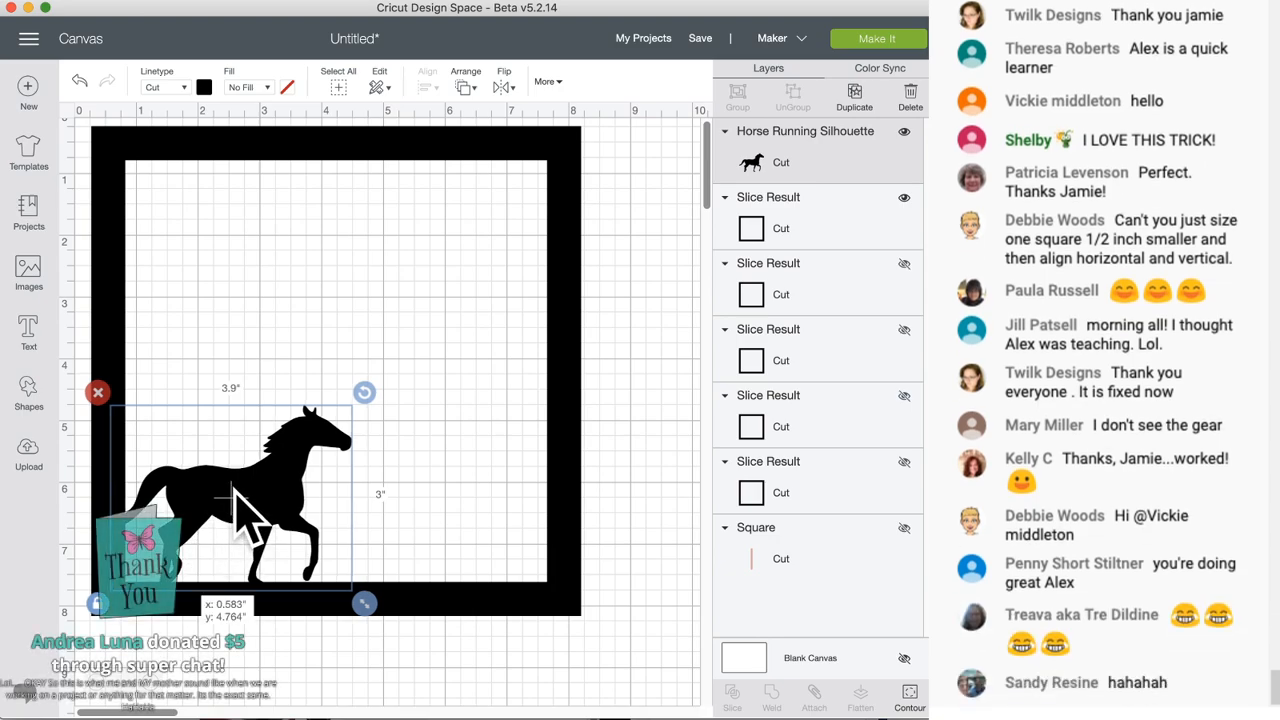
pyautogui.moveTo(234, 492); pyautogui.dragTo(233, 490)
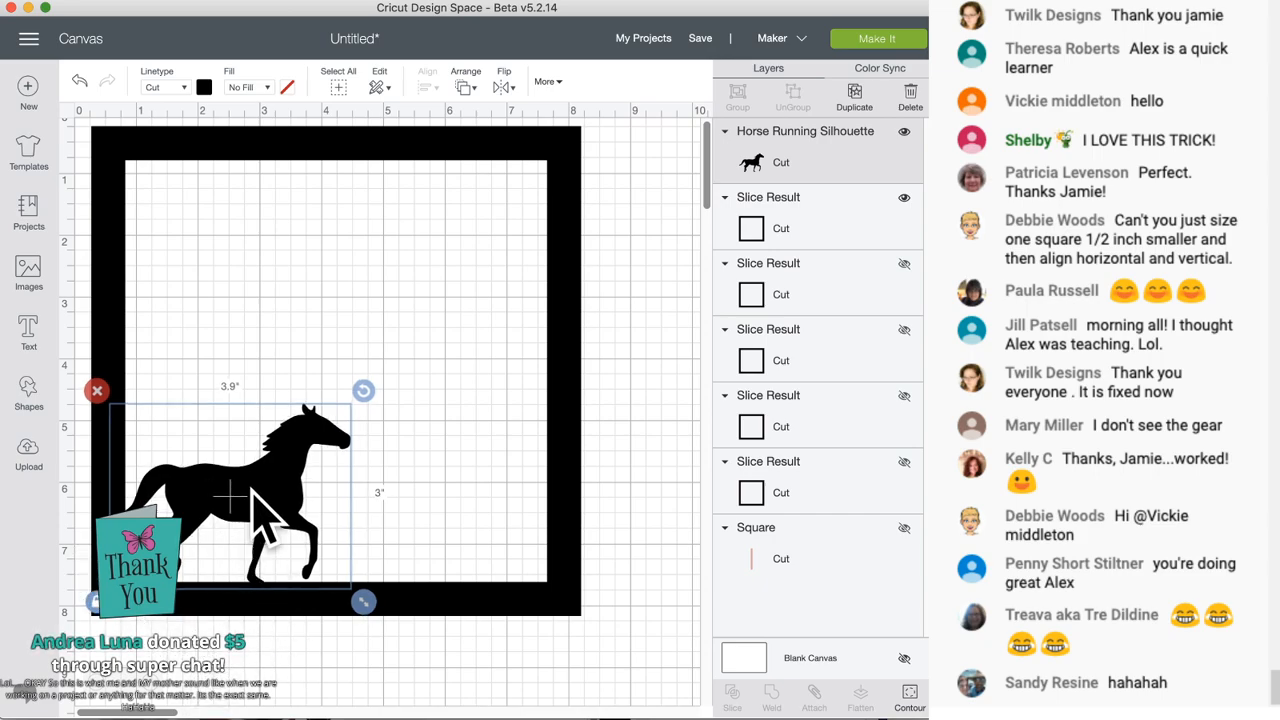
pyautogui.moveTo(251, 494); pyautogui.dragTo(254, 490)
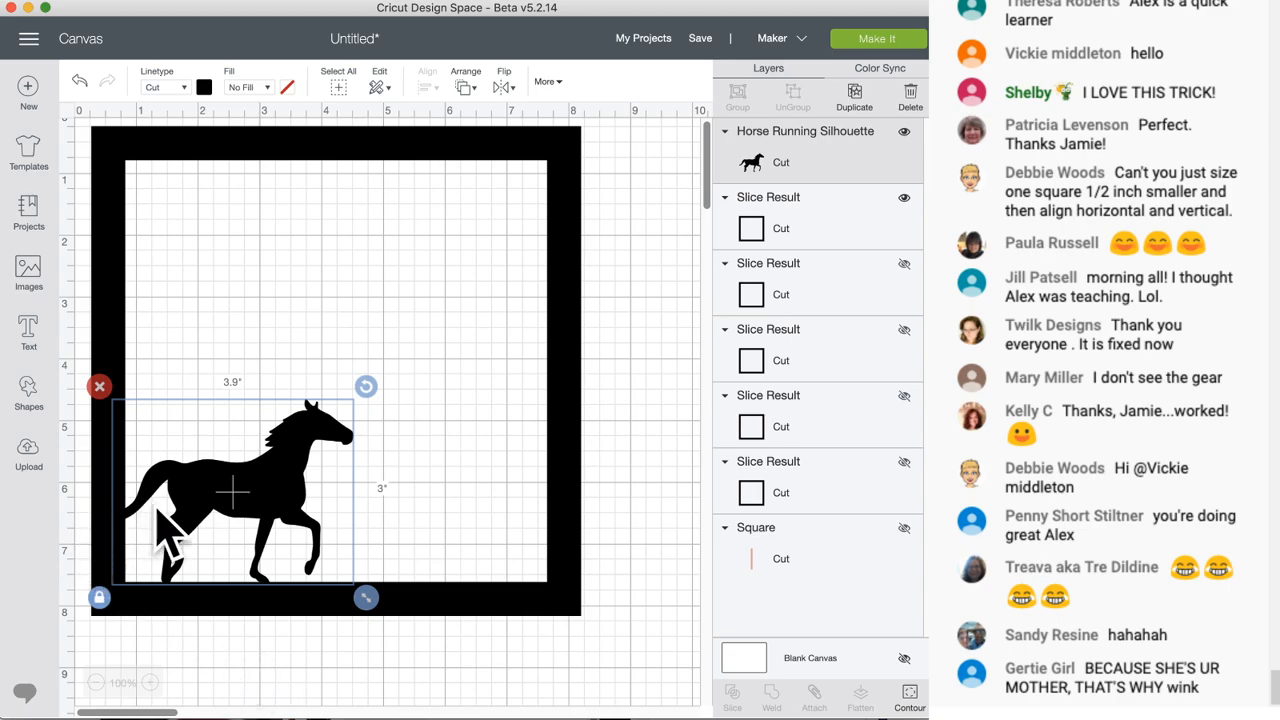
pyautogui.moveTo(236, 491)
pyautogui.mouseDown()
pyautogui.moveTo(288, 476)
pyautogui.moveTo(228, 498)
pyautogui.mouseUp()
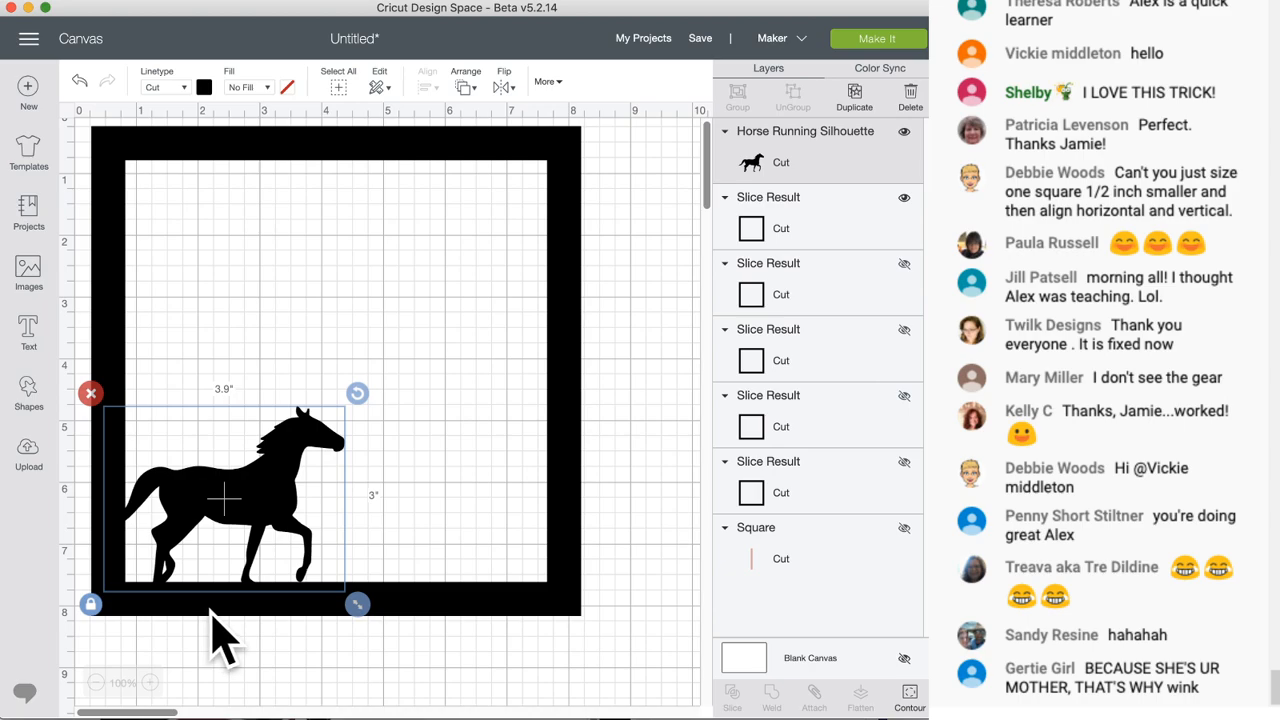
pyautogui.moveTo(222, 483); pyautogui.dragTo(261, 393)
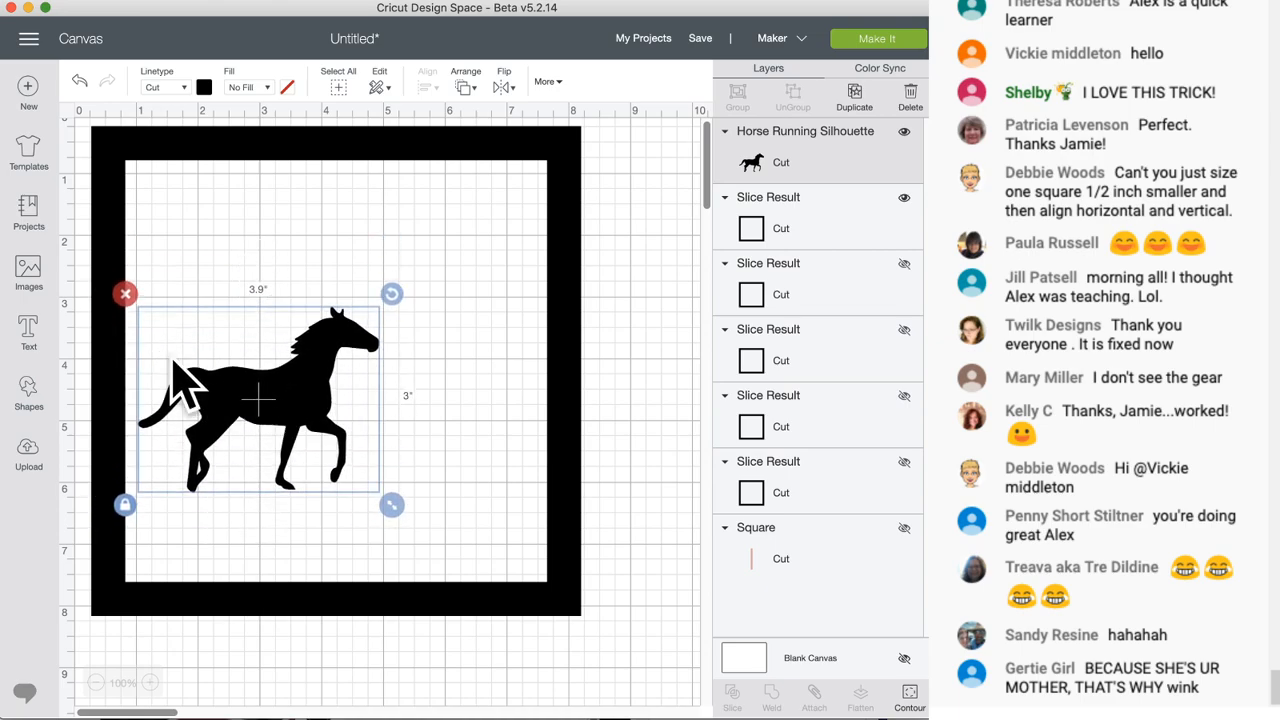
# - Search the image library for "fences"
pyautogui.click(29, 275)
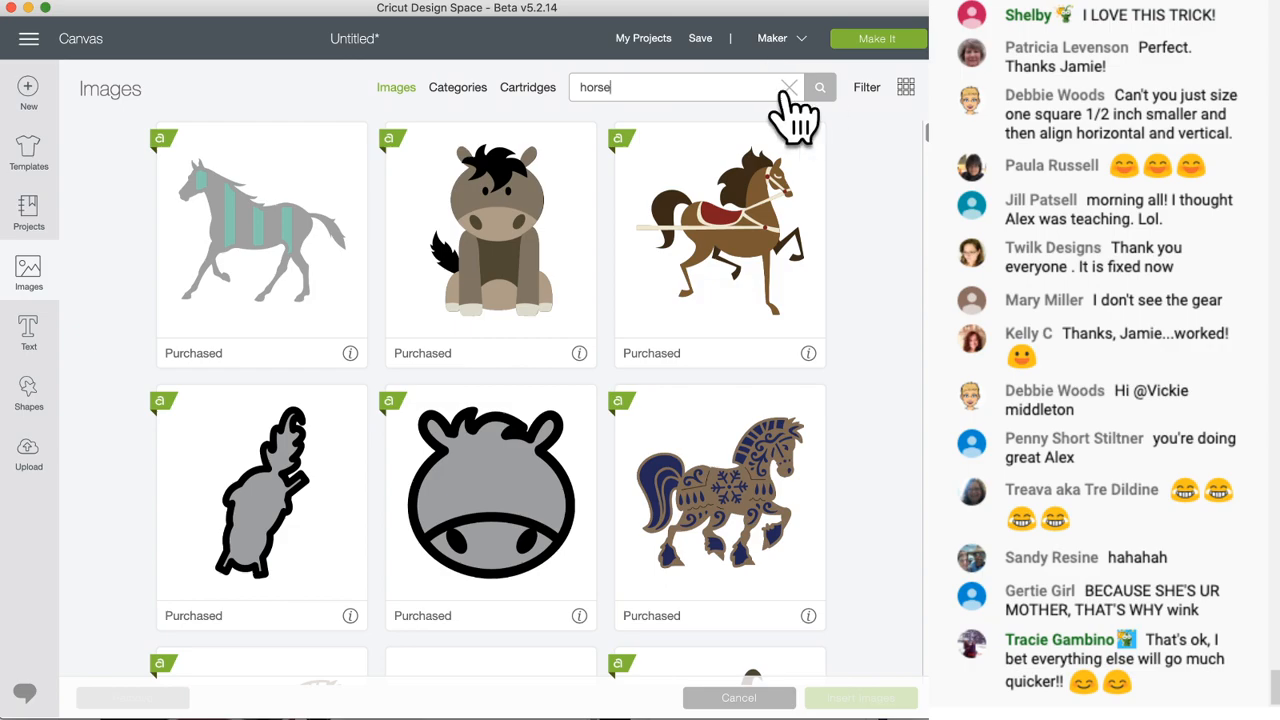
pyautogui.click(786, 89)
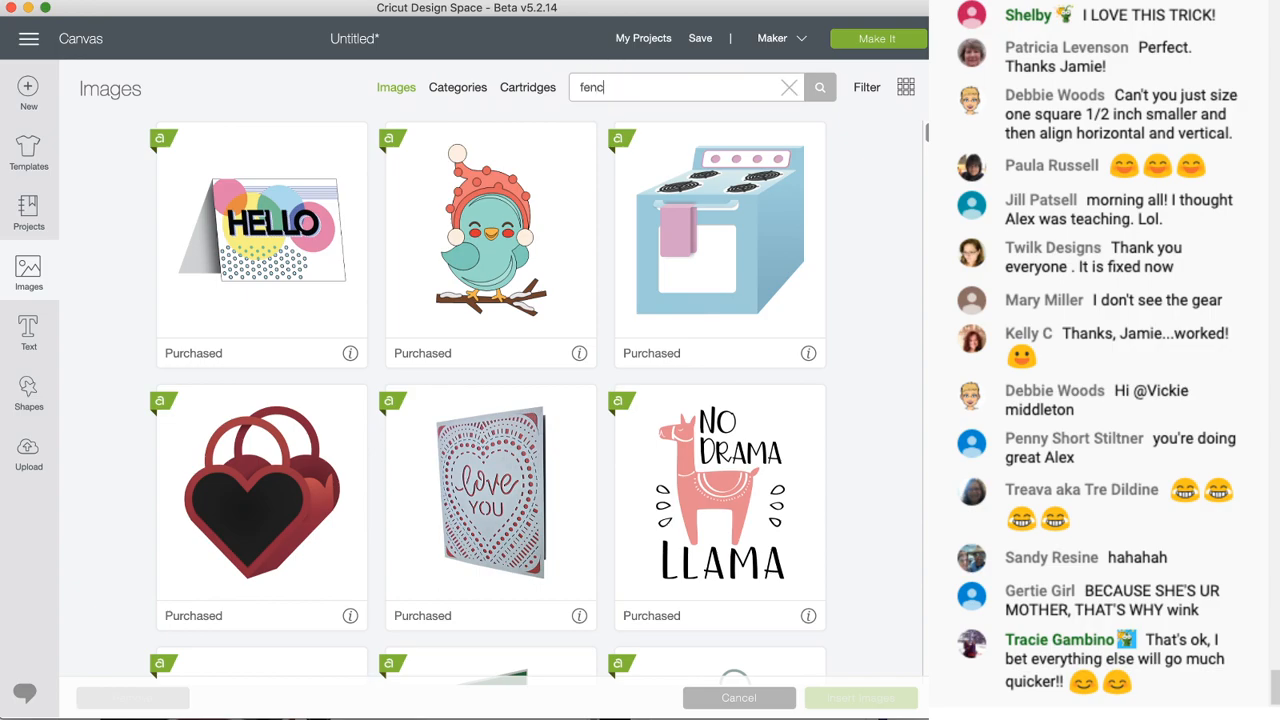
pyautogui.write('fences')
pyautogui.press('Return')
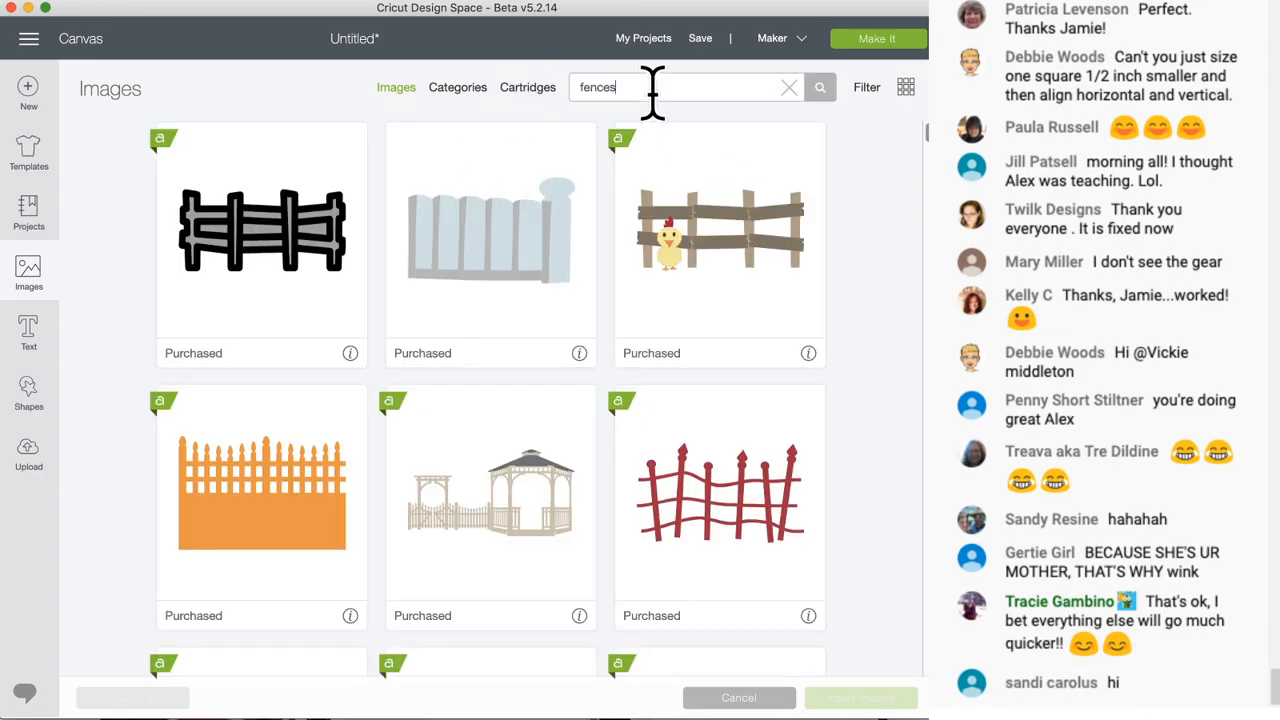
# - Search the image library for "hills" and insert the green Field and Fence image
pyautogui.moveTo(652, 90); pyautogui.dragTo(570, 95)
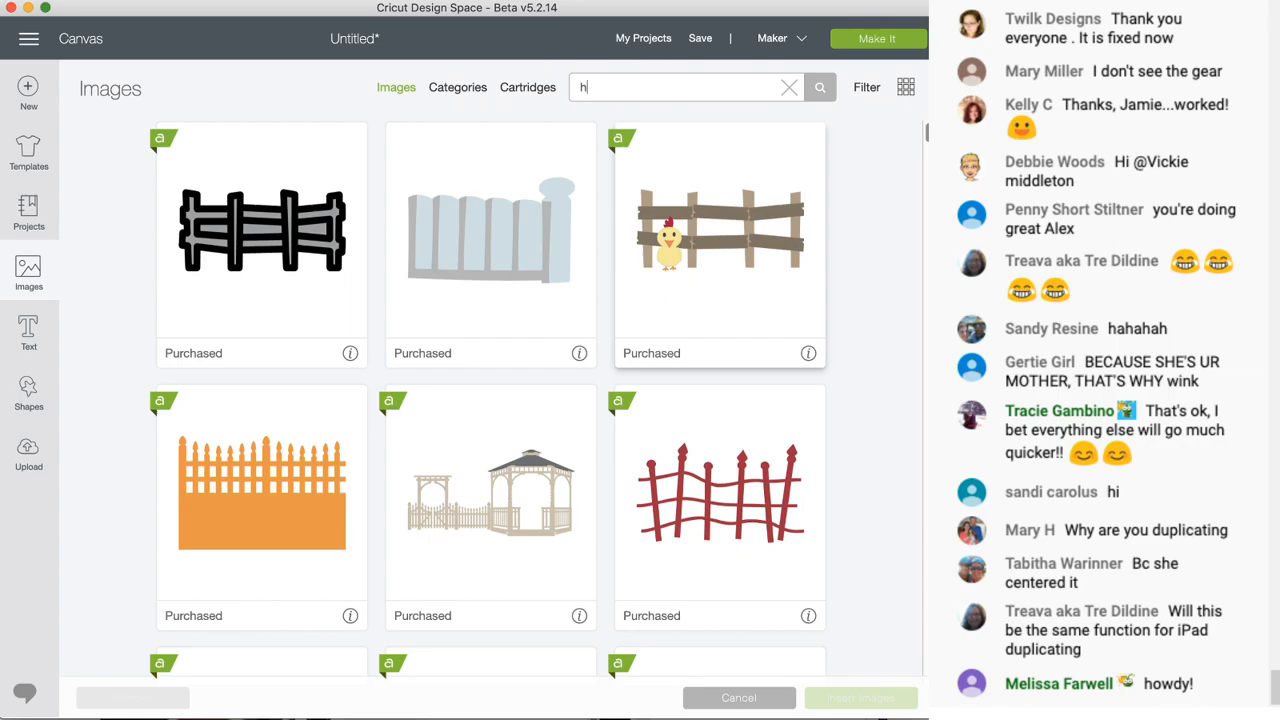
pyautogui.press('Return')
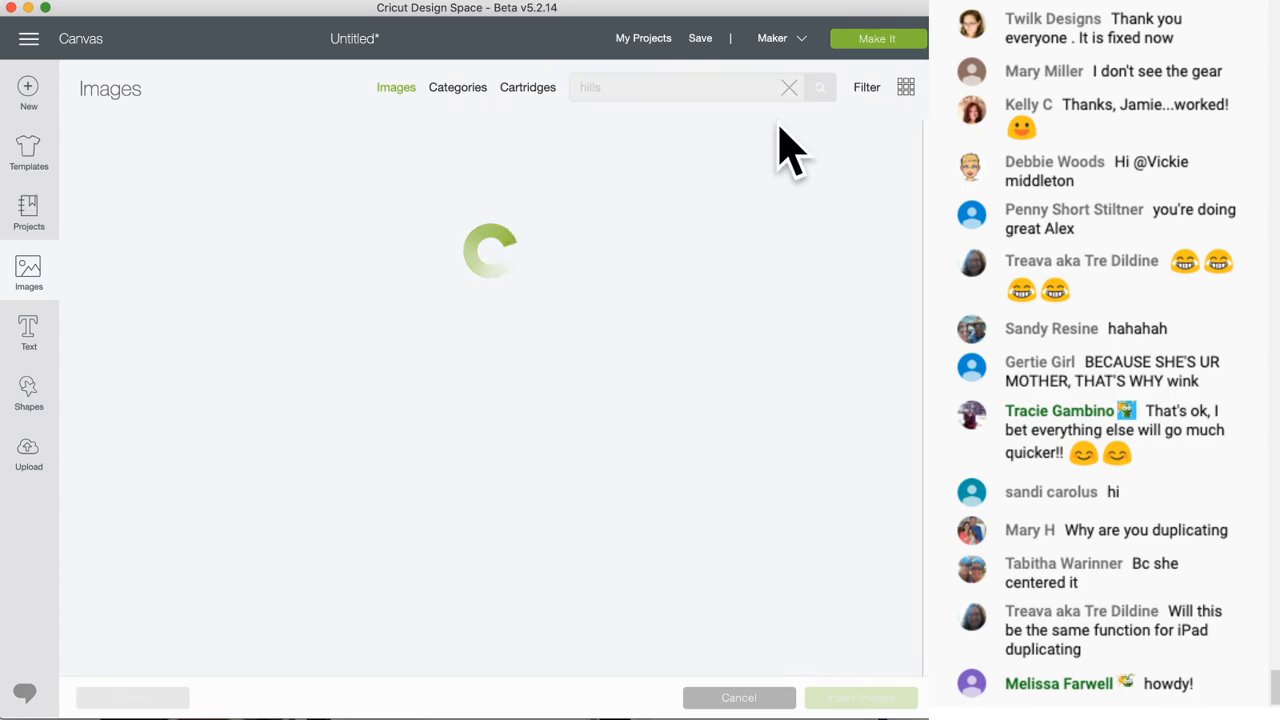
pyautogui.scroll(-2, 400, 390)
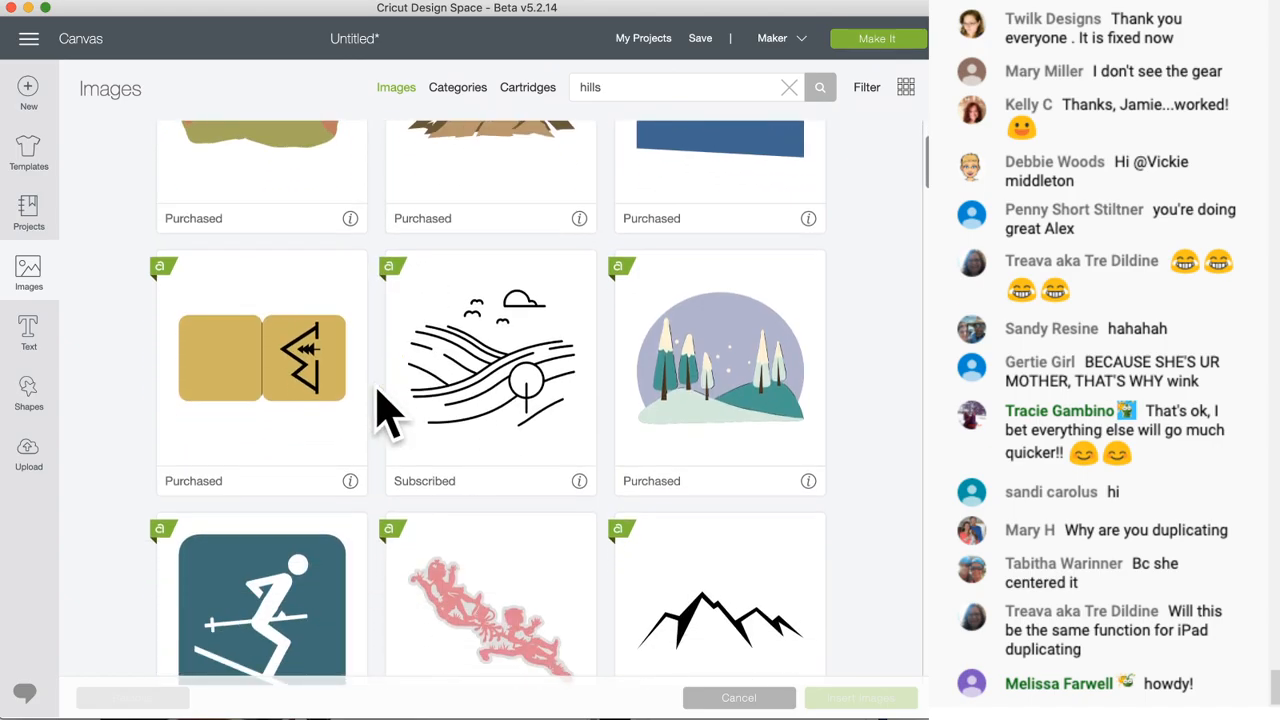
pyautogui.scroll(-15, 388, 410)
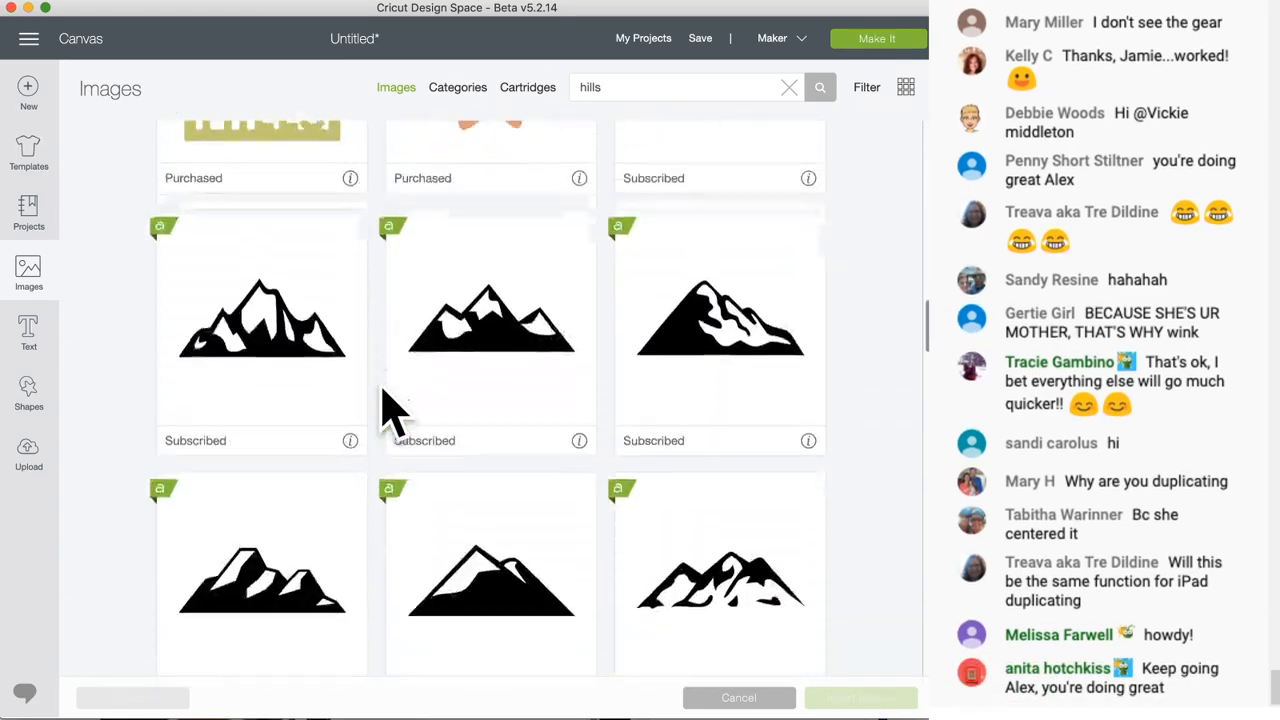
pyautogui.scroll(-6, 392, 410)
pyautogui.scroll(5, 390, 405)
pyautogui.scroll(-3, 200, 540)
pyautogui.click(271, 508)
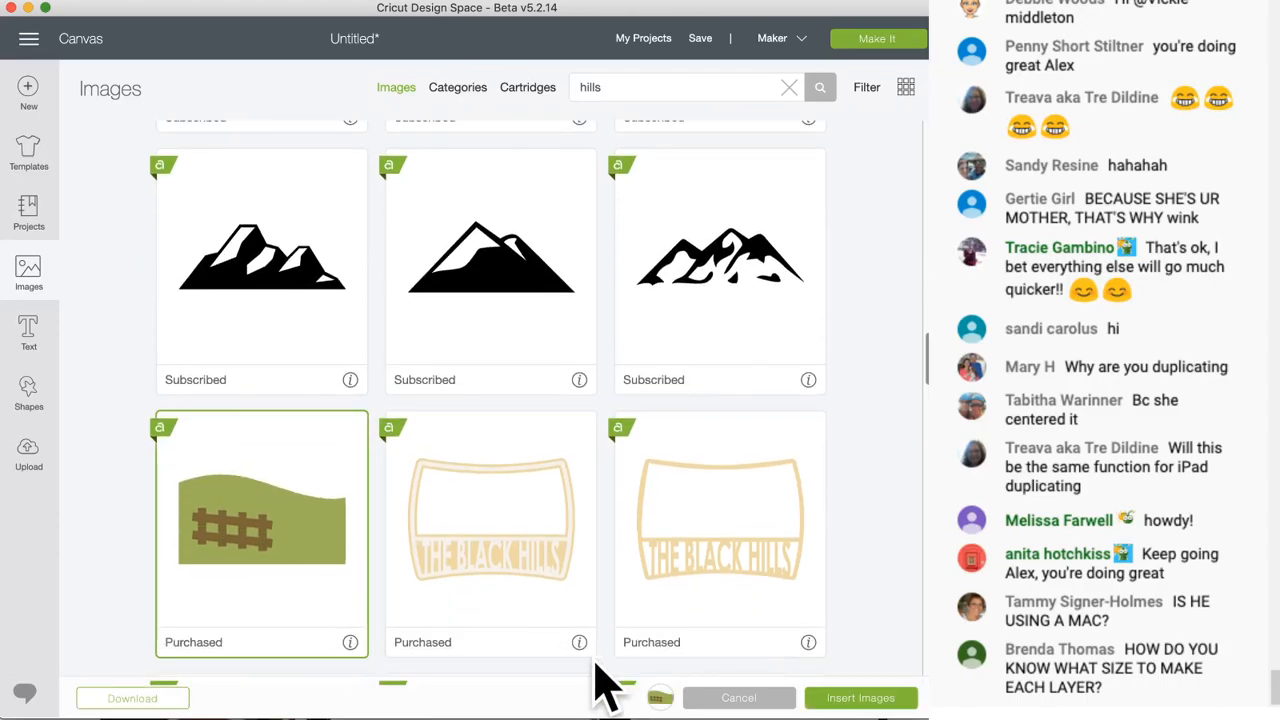
pyautogui.click(858, 700)
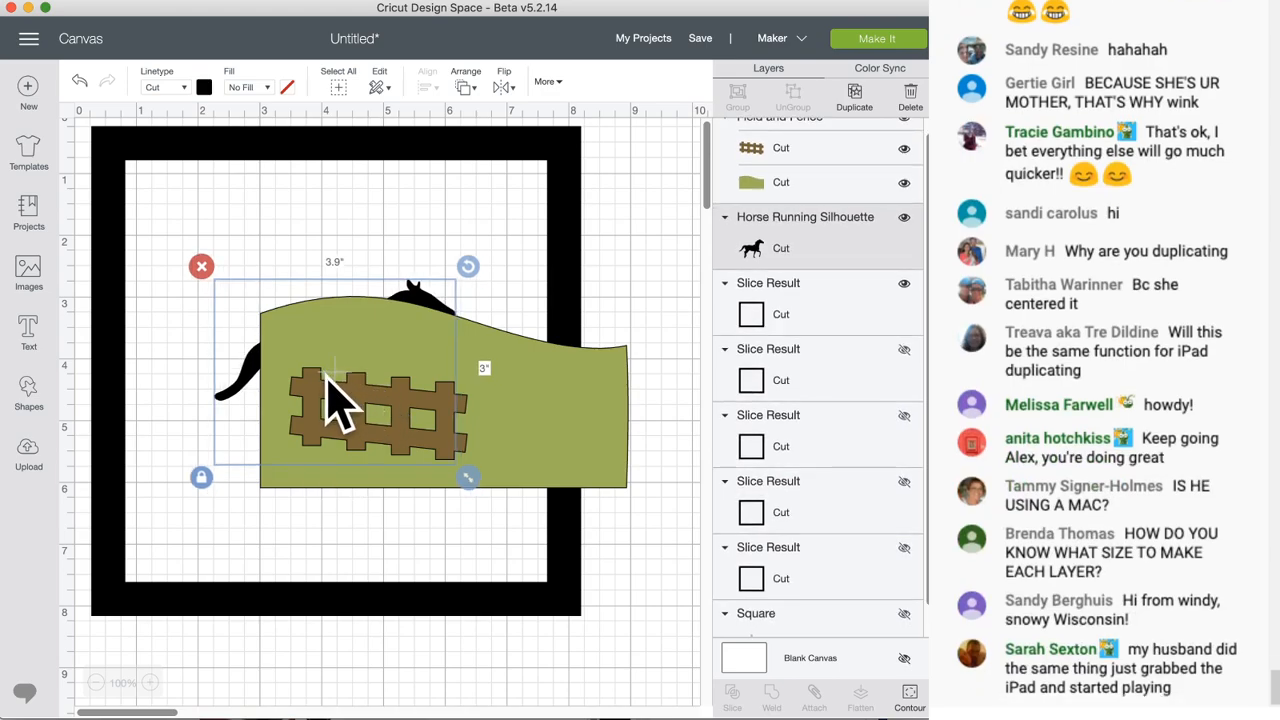
# - Separate the field from the horse, duplicate the horse silhouette, and hide the copy as a spare
pyautogui.moveTo(575, 410); pyautogui.dragTo(543, 528)
pyautogui.click(353, 350)
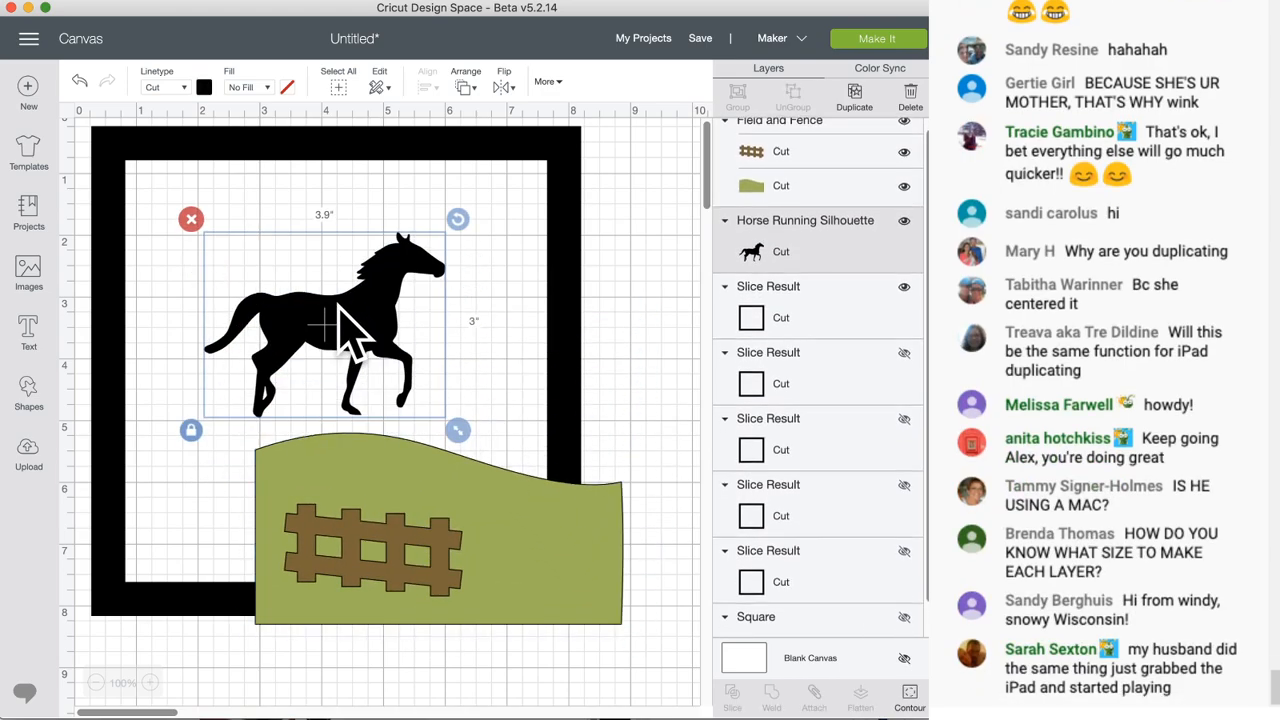
pyautogui.rightClick(349, 320)
pyautogui.click(410, 234)
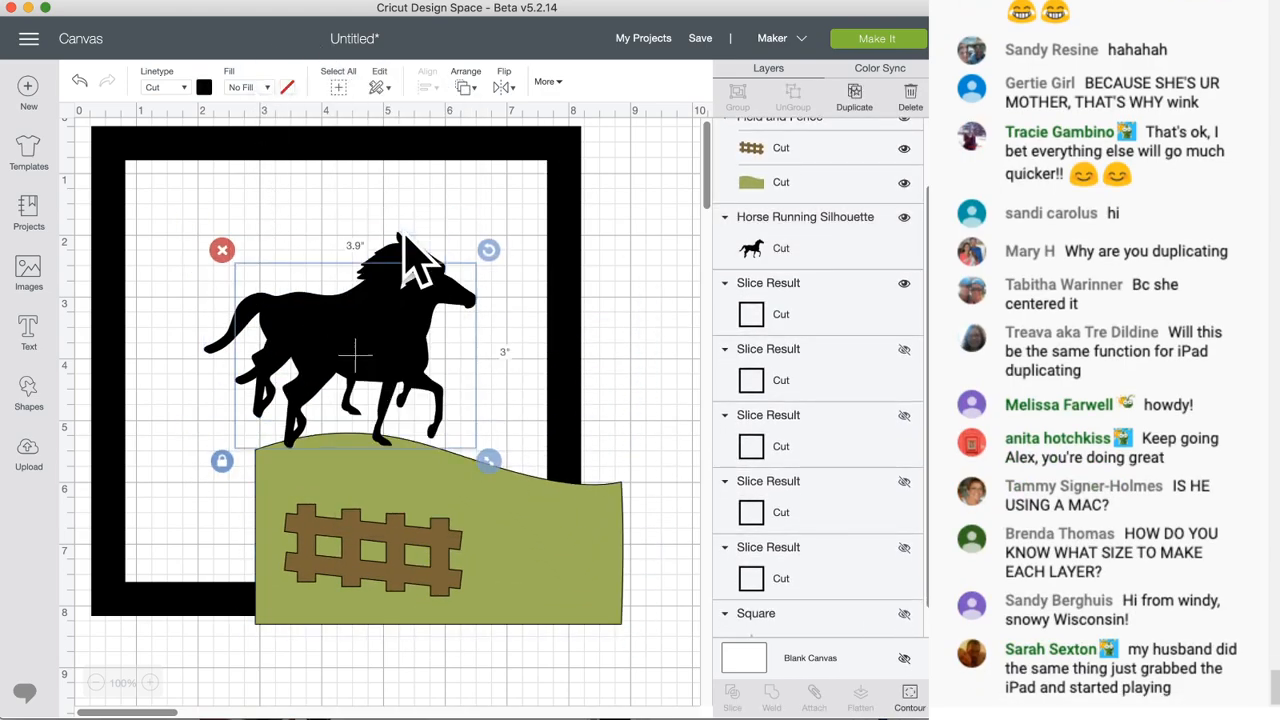
pyautogui.moveTo(397, 340); pyautogui.dragTo(604, 360)
pyautogui.click(904, 133)
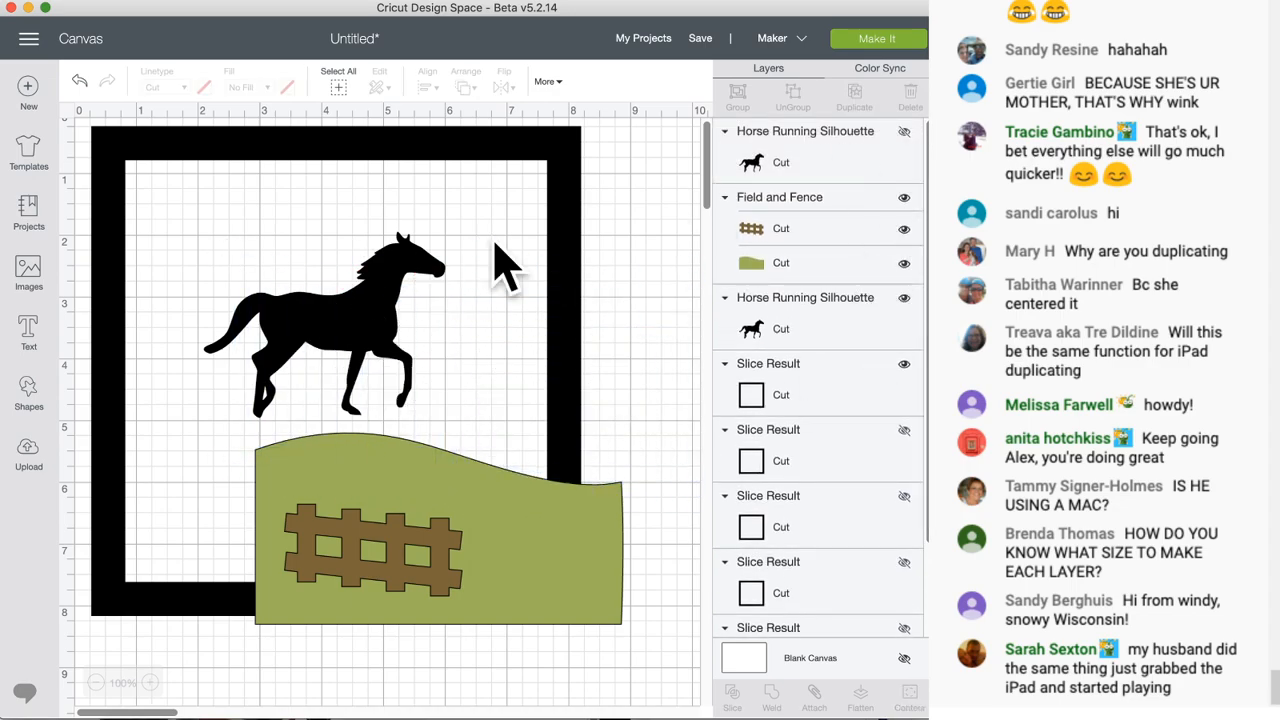
# - Move the visible horse outside the frame, hide the fence layer, and place the green field inside the opening
pyautogui.moveTo(383, 347); pyautogui.dragTo(700, 256)
pyautogui.moveTo(480, 590); pyautogui.dragTo(461, 517)
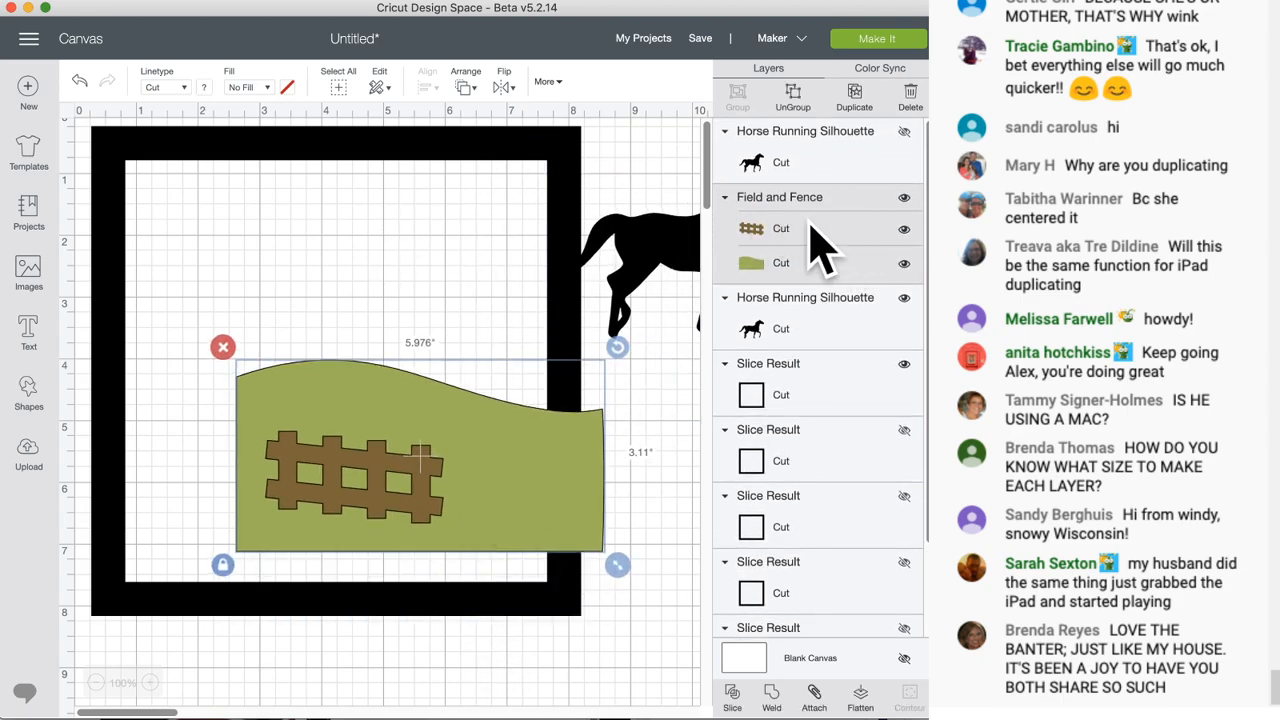
pyautogui.click(905, 229)
pyautogui.moveTo(451, 451); pyautogui.dragTo(388, 483)
# - Unlock the field's proportions and stretch it to about 7.13 by 1.43 inches, overlapping the frame's side and lower borders
pyautogui.click(175, 553)
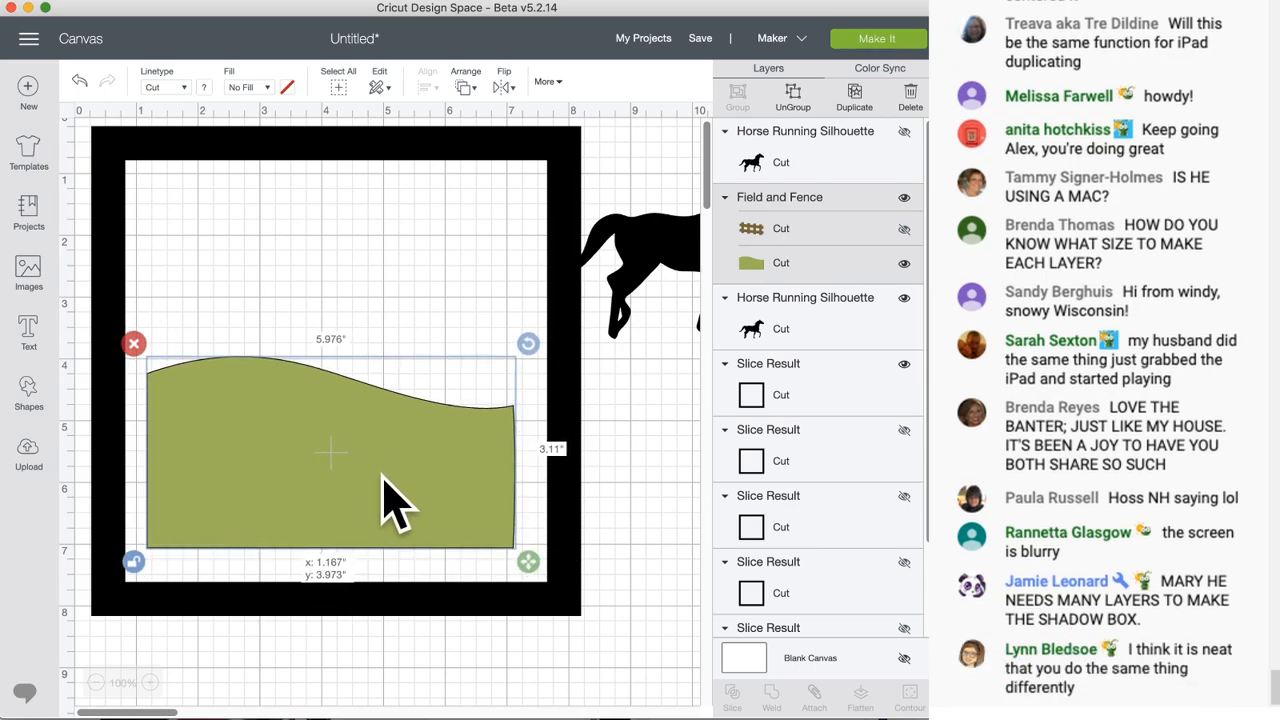
pyautogui.moveTo(383, 478)
pyautogui.mouseDown()
pyautogui.moveTo(378, 497)
pyautogui.moveTo(394, 492)
pyautogui.mouseUp()
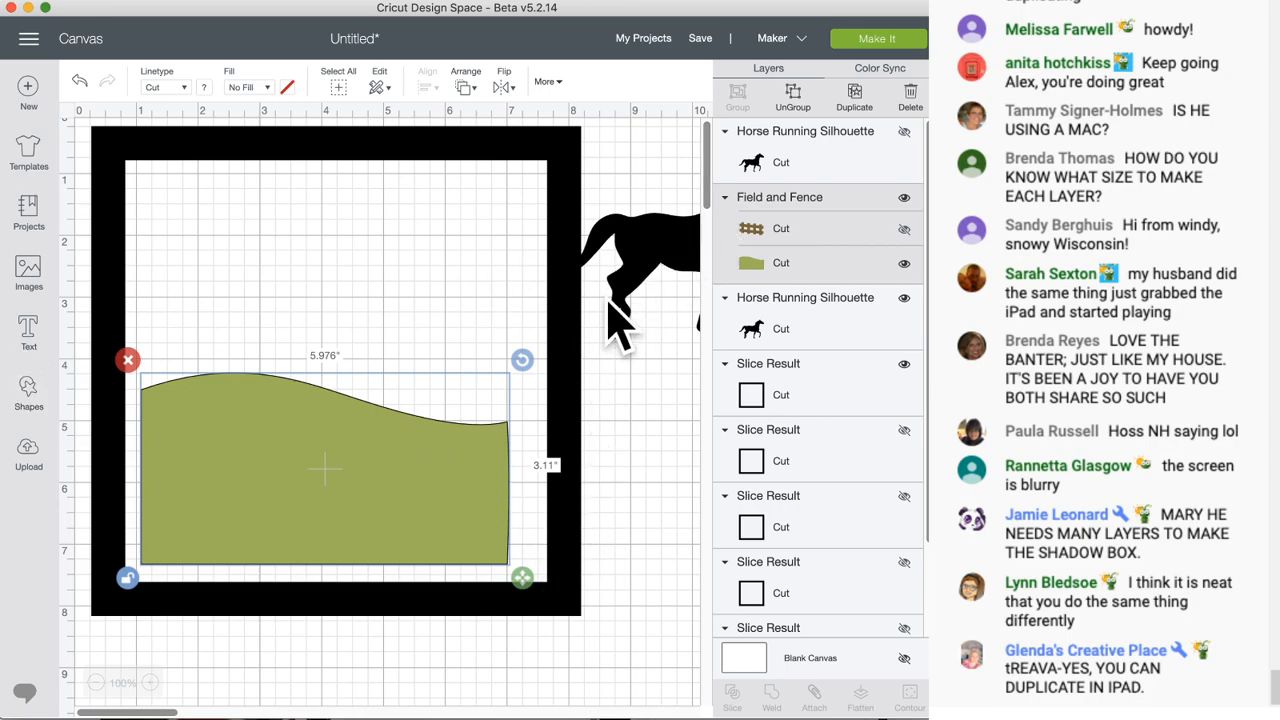
pyautogui.scroll(-1, 380, 465)
pyautogui.moveTo(295, 490); pyautogui.dragTo(258, 500)
pyautogui.moveTo(489, 572); pyautogui.dragTo(566, 470)
pyautogui.moveTo(503, 434); pyautogui.dragTo(507, 567)
# - Test the horse on the hill, move it aside, and weld the field to the visible frame
pyautogui.moveTo(648, 258); pyautogui.dragTo(243, 429)
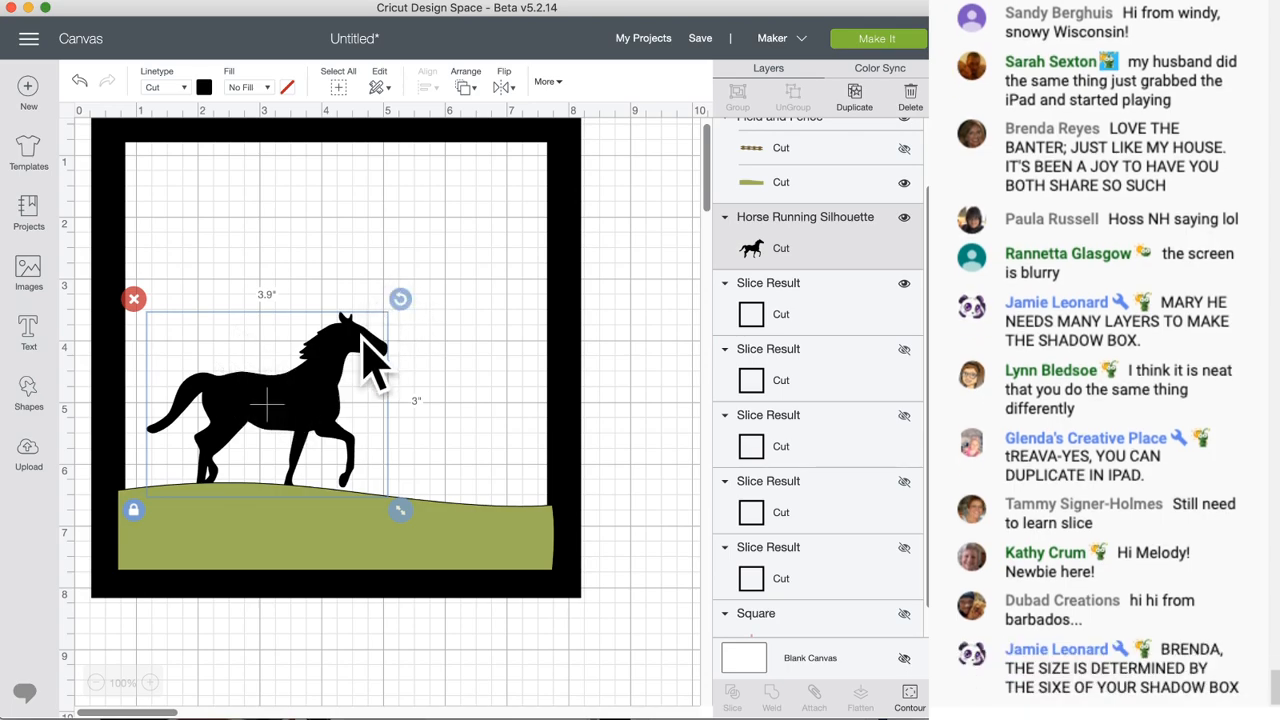
pyautogui.moveTo(286, 430); pyautogui.dragTo(622, 310)
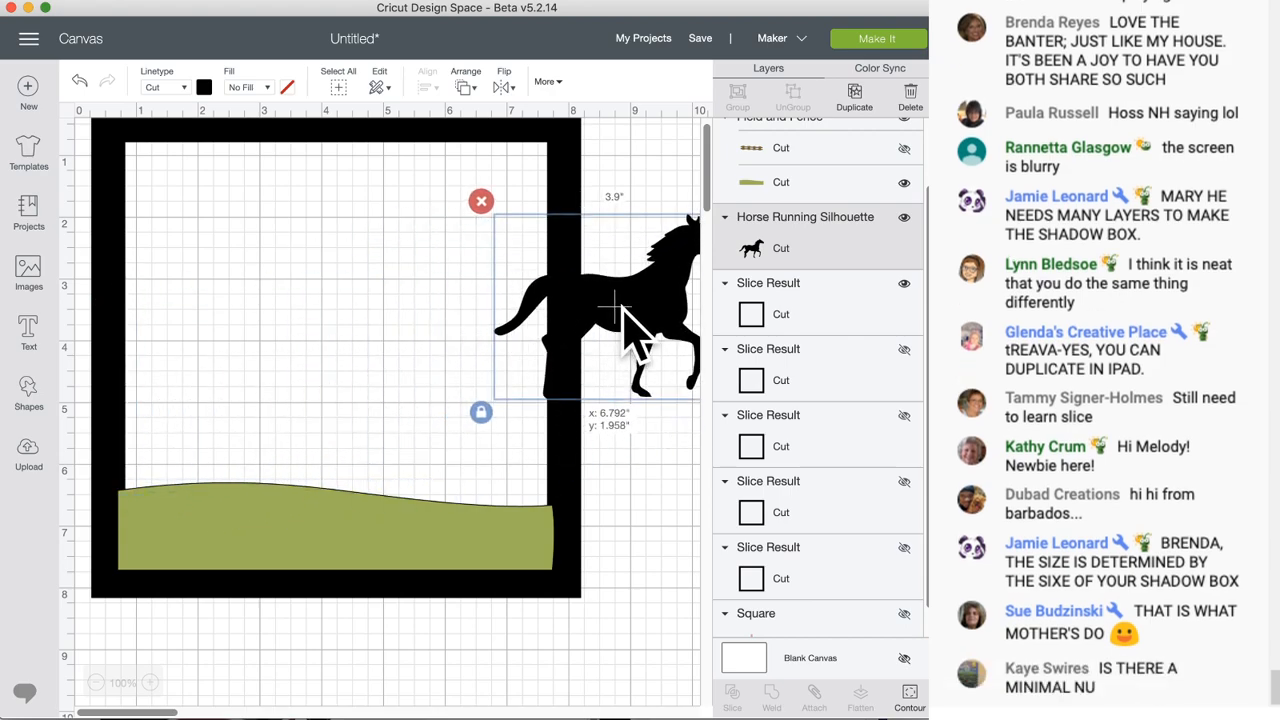
pyautogui.moveTo(343, 563)
pyautogui.mouseDown()
pyautogui.moveTo(357, 563)
pyautogui.moveTo(346, 560)
pyautogui.mouseUp()
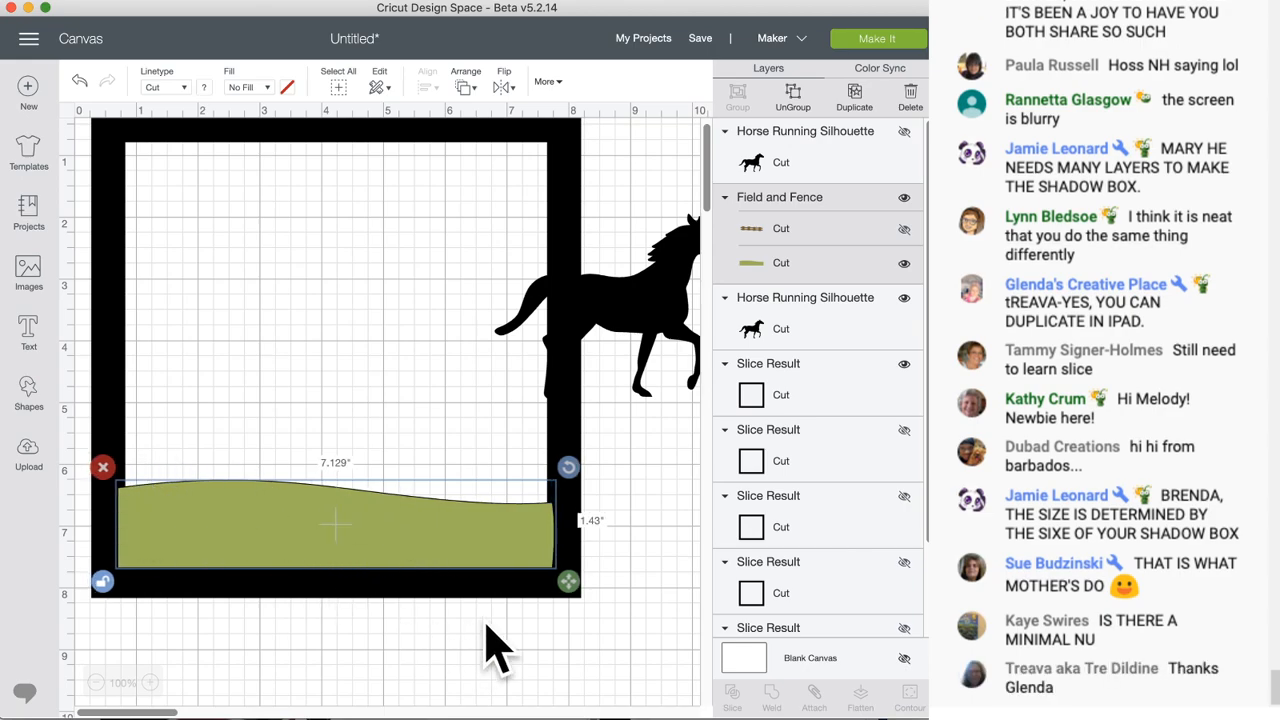
pyautogui.moveTo(335, 637); pyautogui.dragTo(257, 508)
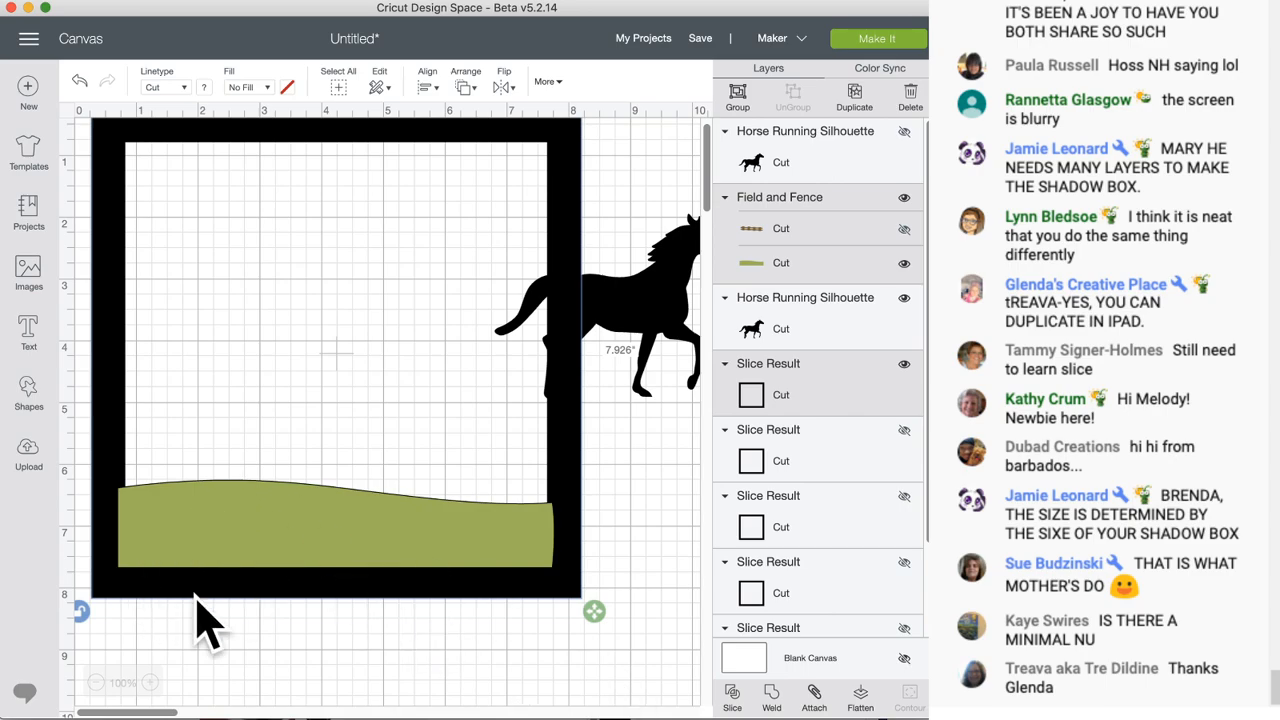
pyautogui.click(771, 692)
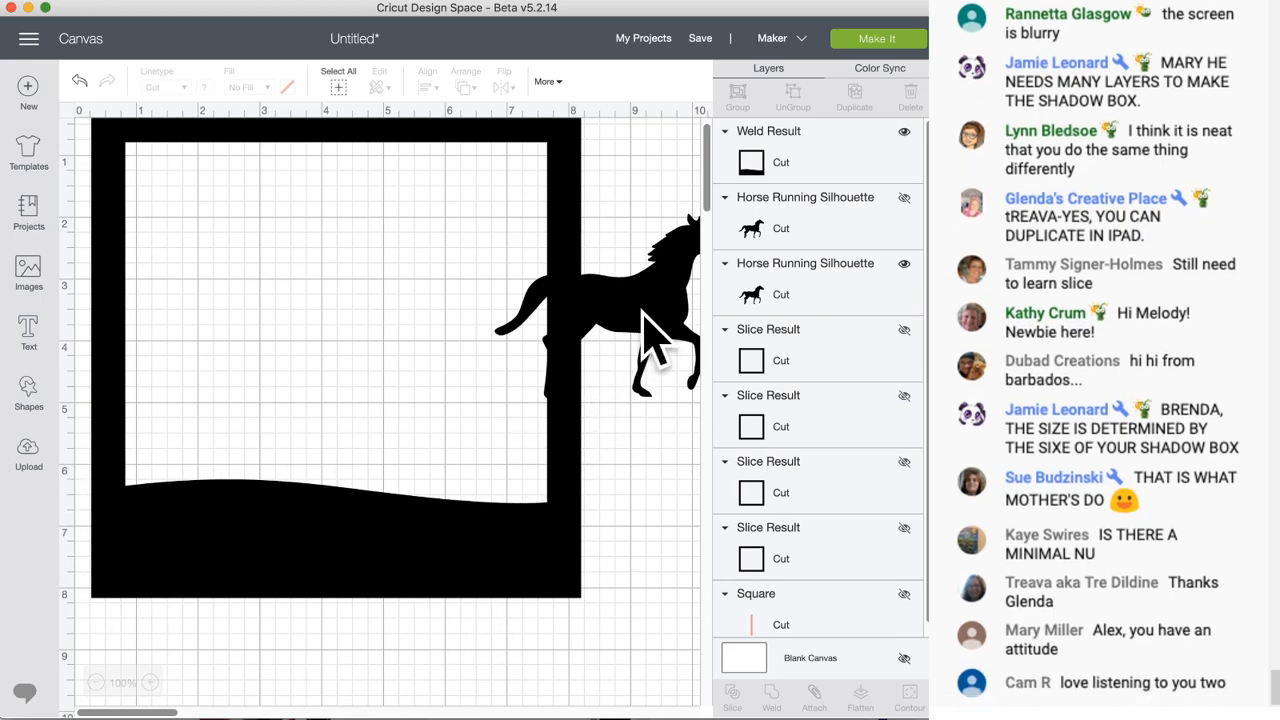
# - Place the horse on the hill with its tail touching the frame's left border and weld it to the frame
pyautogui.moveTo(665, 345); pyautogui.dragTo(270, 407)
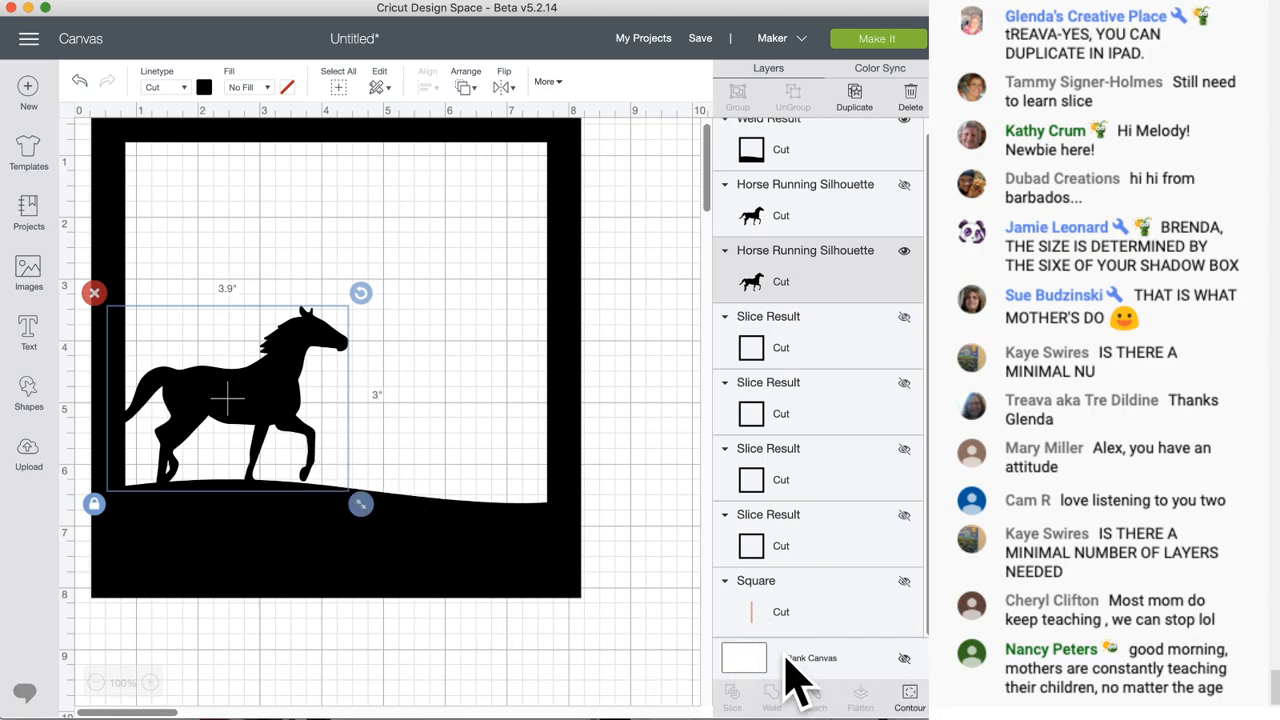
pyautogui.moveTo(187, 629); pyautogui.dragTo(203, 384)
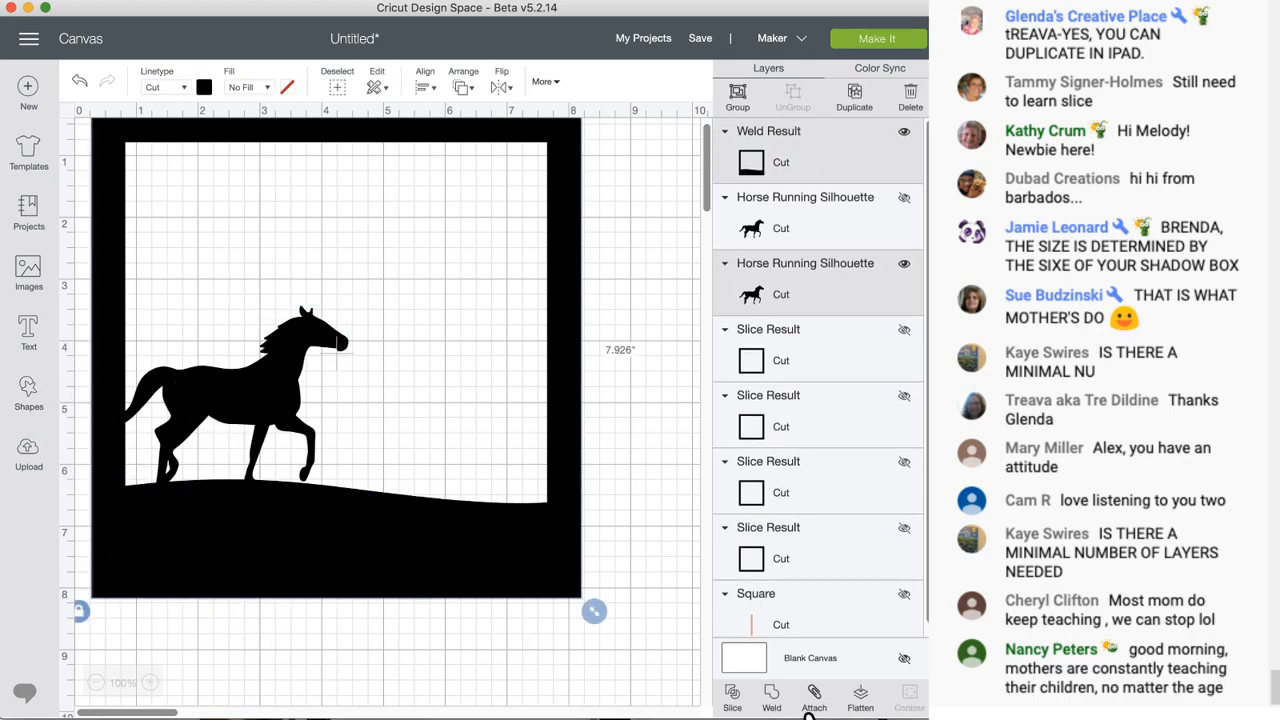
pyautogui.click(771, 692)
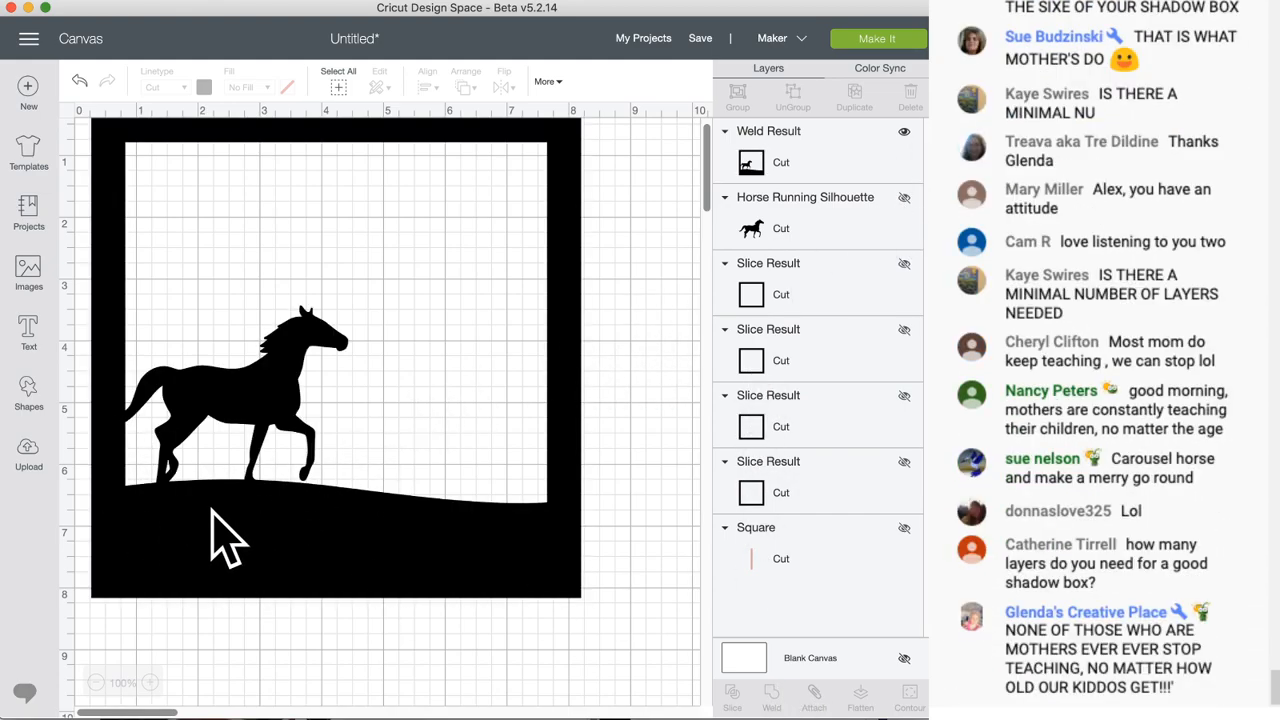
# - Duplicate the welded horse-and-hill frame, offset the copy from the original, and hide the copy
pyautogui.rightClick(226, 514)
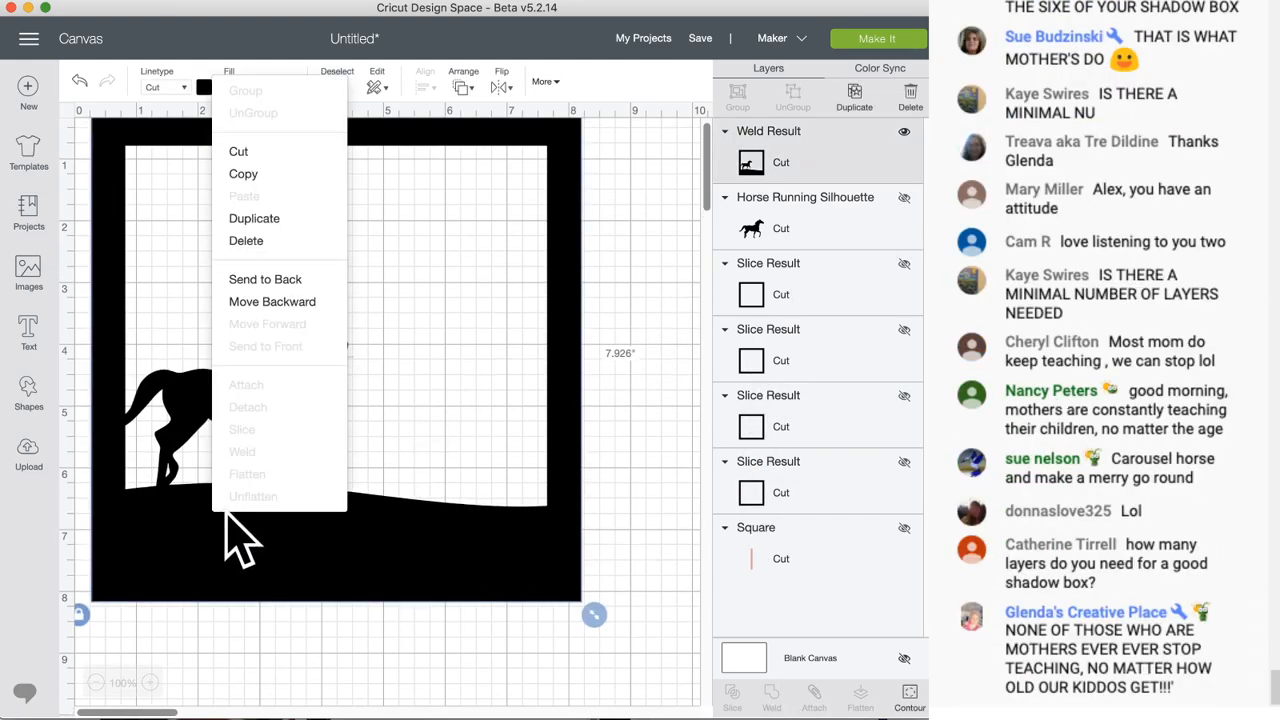
pyautogui.click(297, 222)
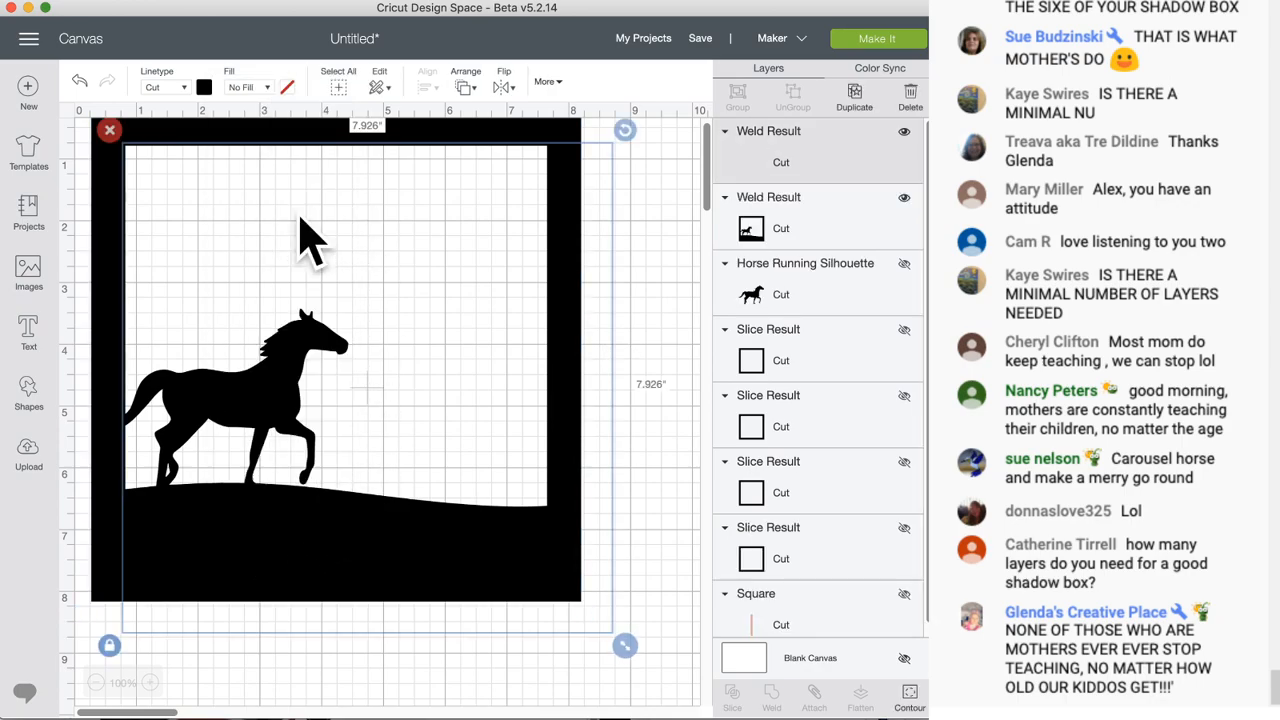
pyautogui.moveTo(289, 562); pyautogui.dragTo(249, 543)
pyautogui.moveTo(406, 522); pyautogui.dragTo(264, 598)
pyautogui.moveTo(596, 470); pyautogui.dragTo(632, 490)
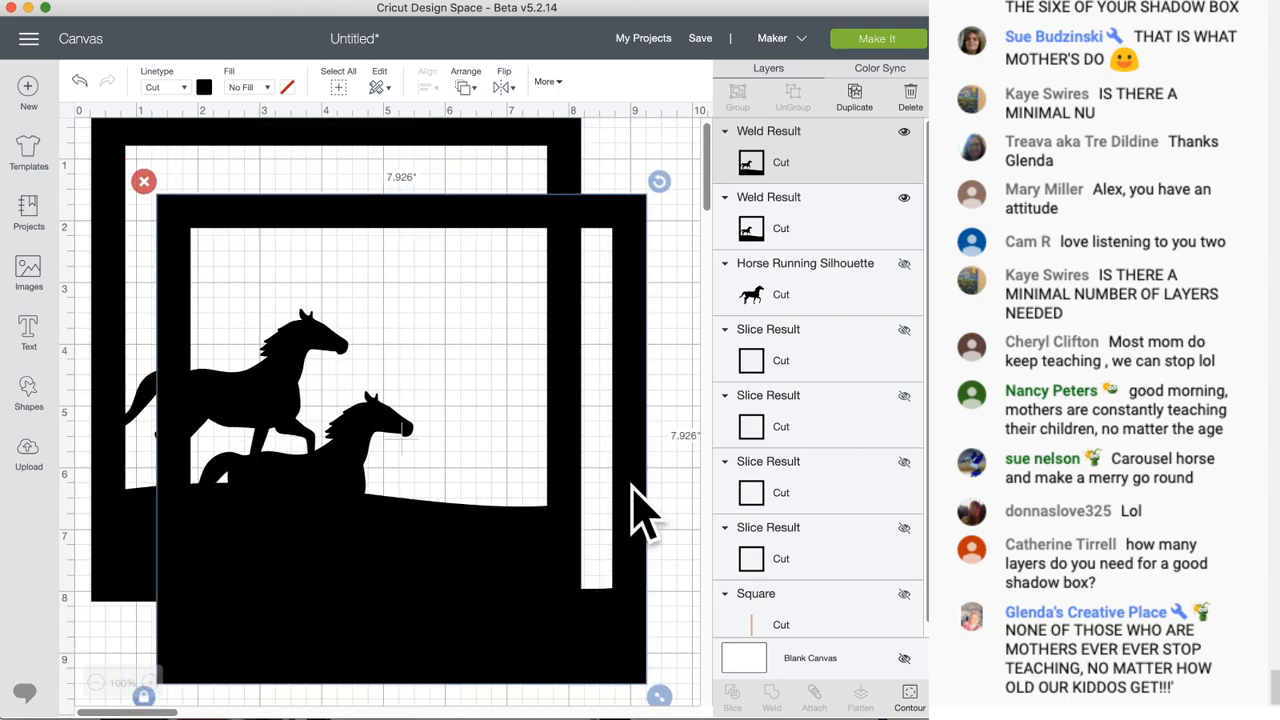
pyautogui.click(903, 133)
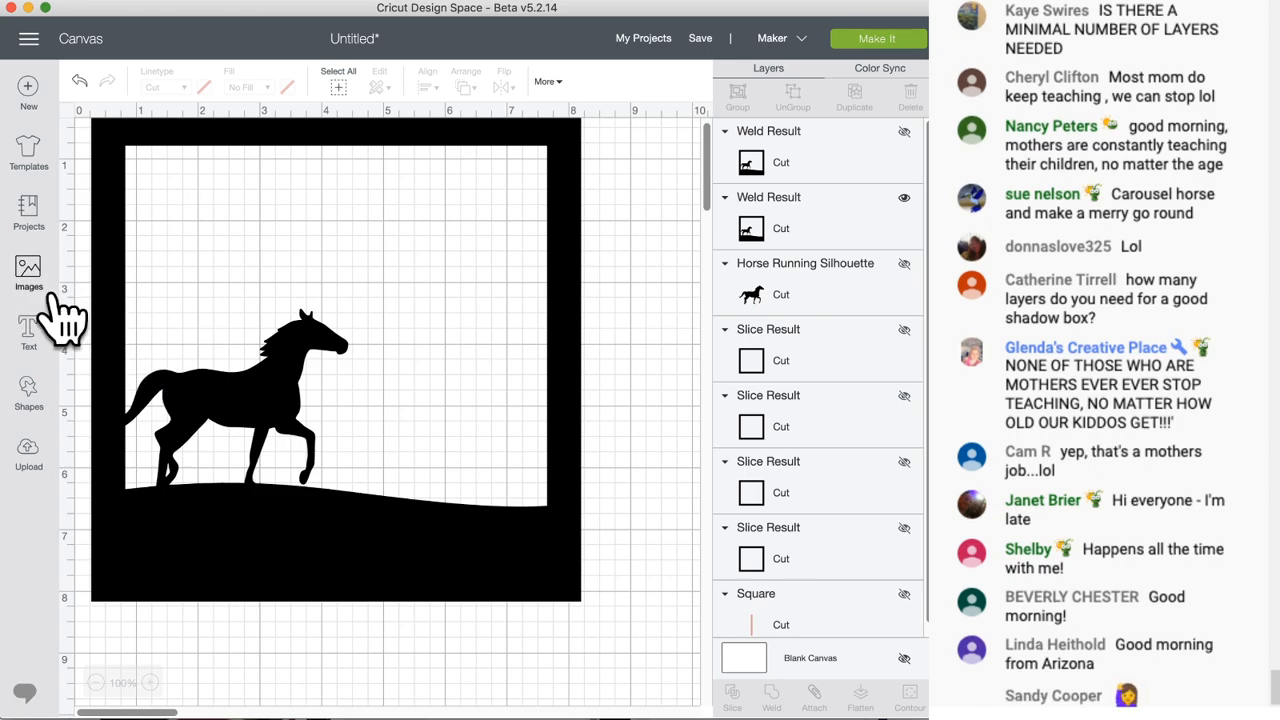
# - Search the image library for "unicorn"
pyautogui.click(30, 272)
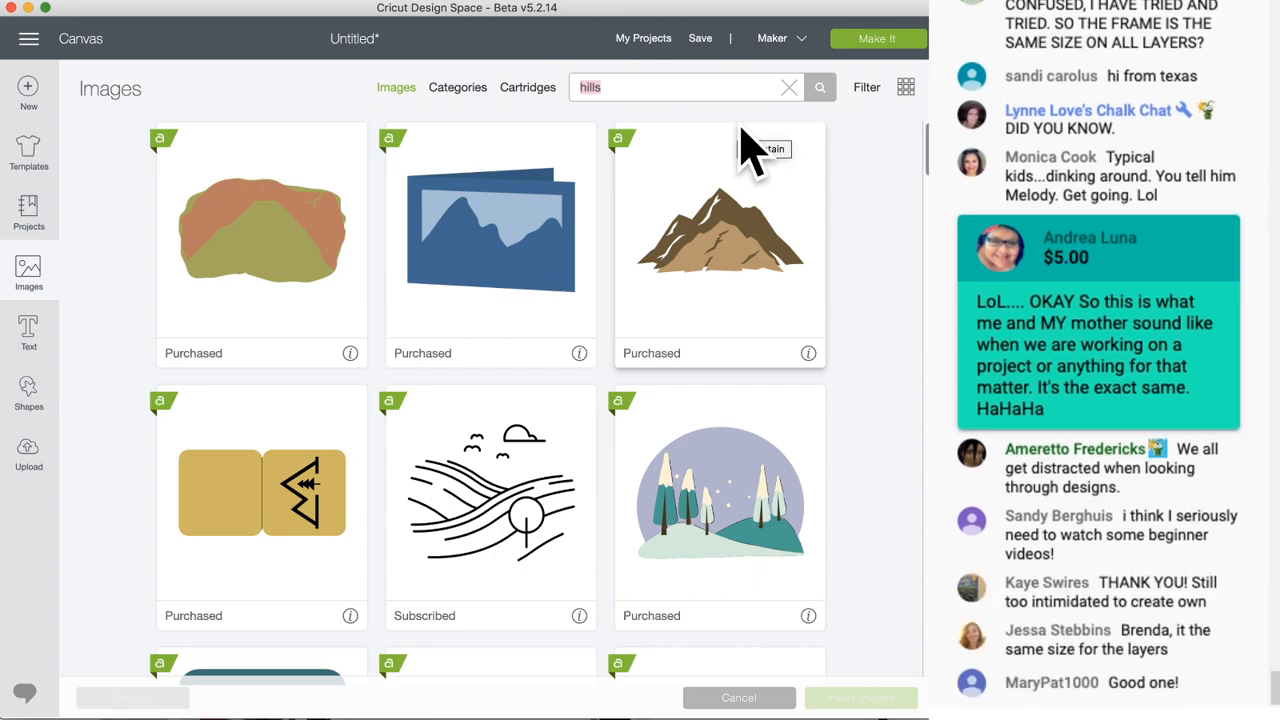
pyautogui.write('nicorn')
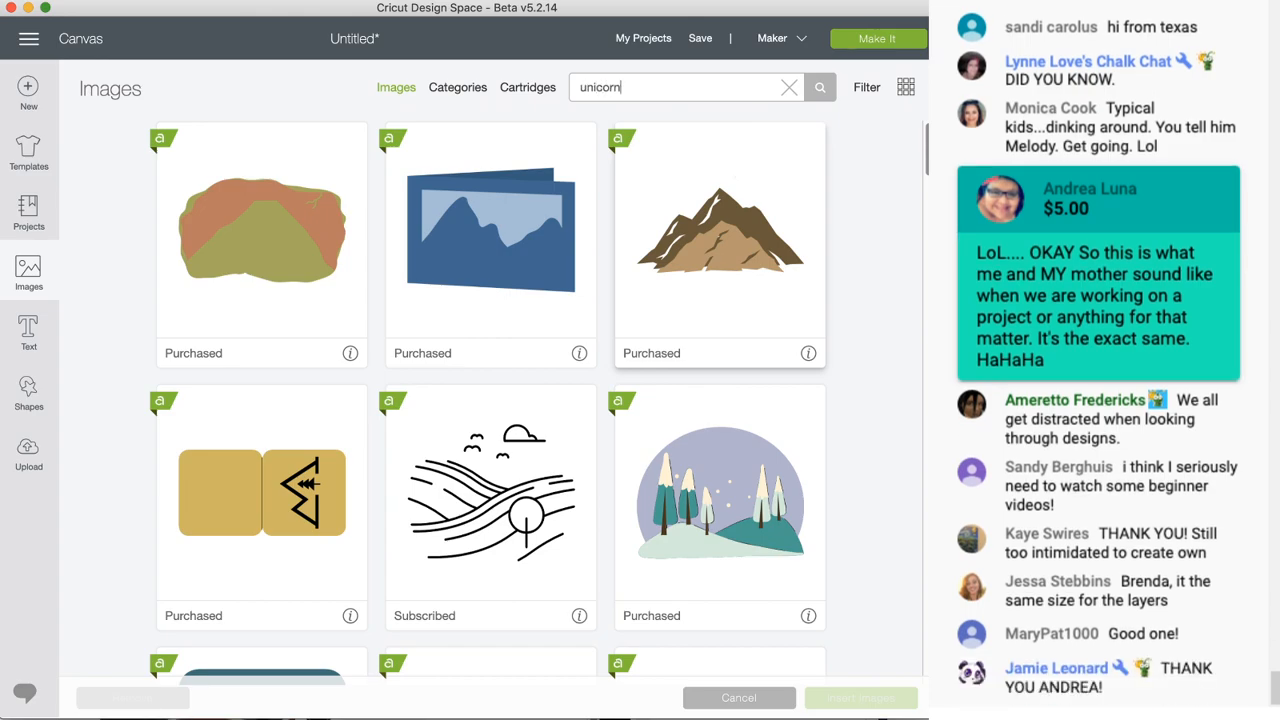
pyautogui.press('Return')
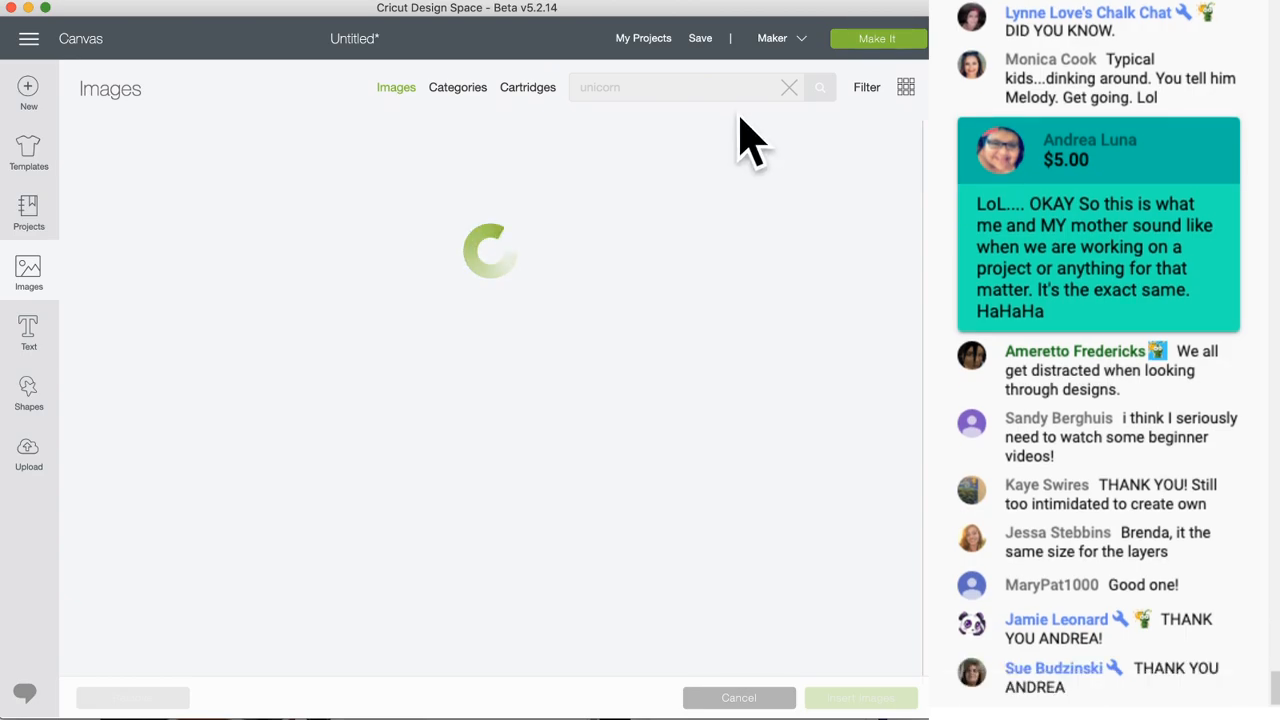
# - Browse the unicorn image results for a suitable unicorn design with a clear horn
pyautogui.scroll(-2, 412, 426)
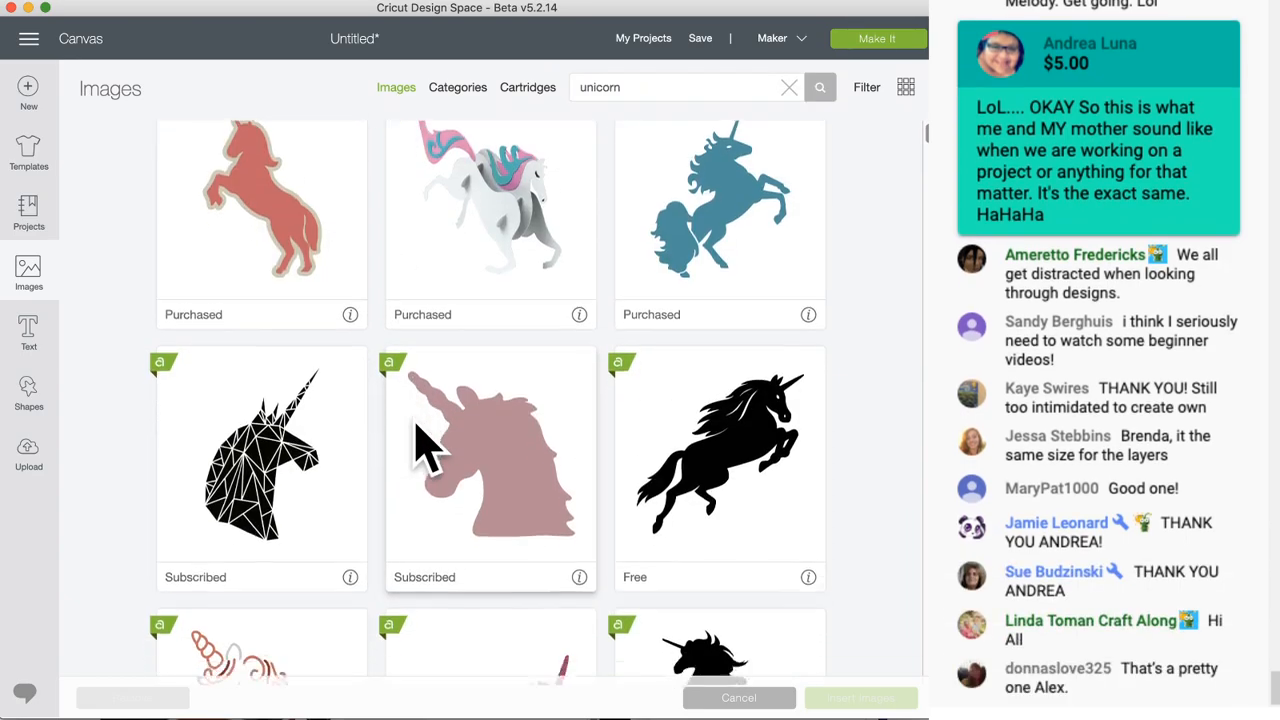
pyautogui.scroll(2, 432, 424)
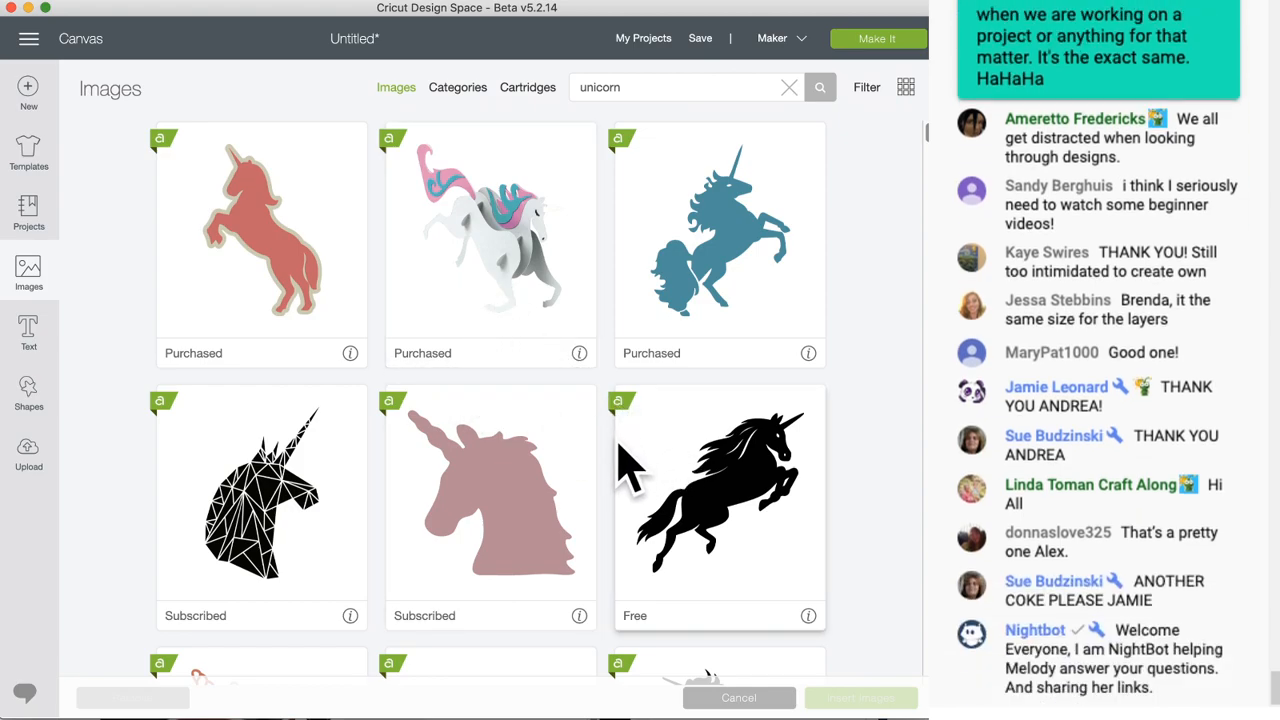
pyautogui.scroll(-5, 619, 446)
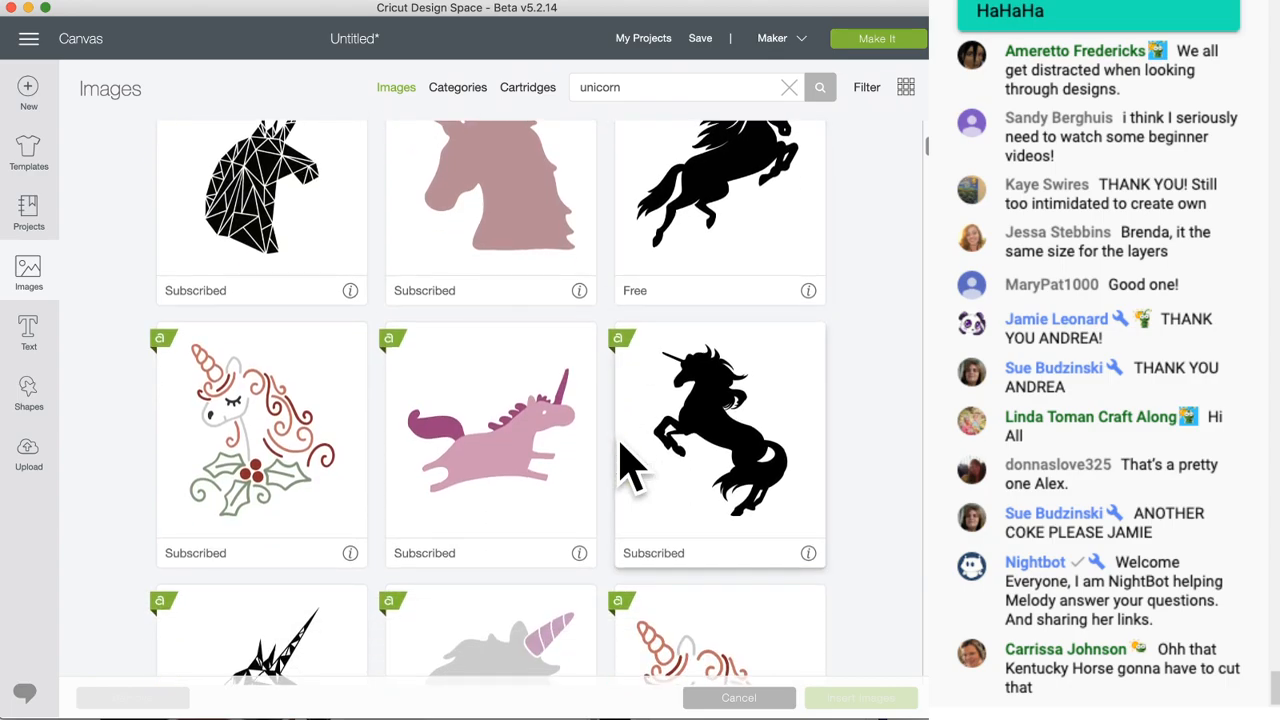
pyautogui.scroll(-4, 621, 447)
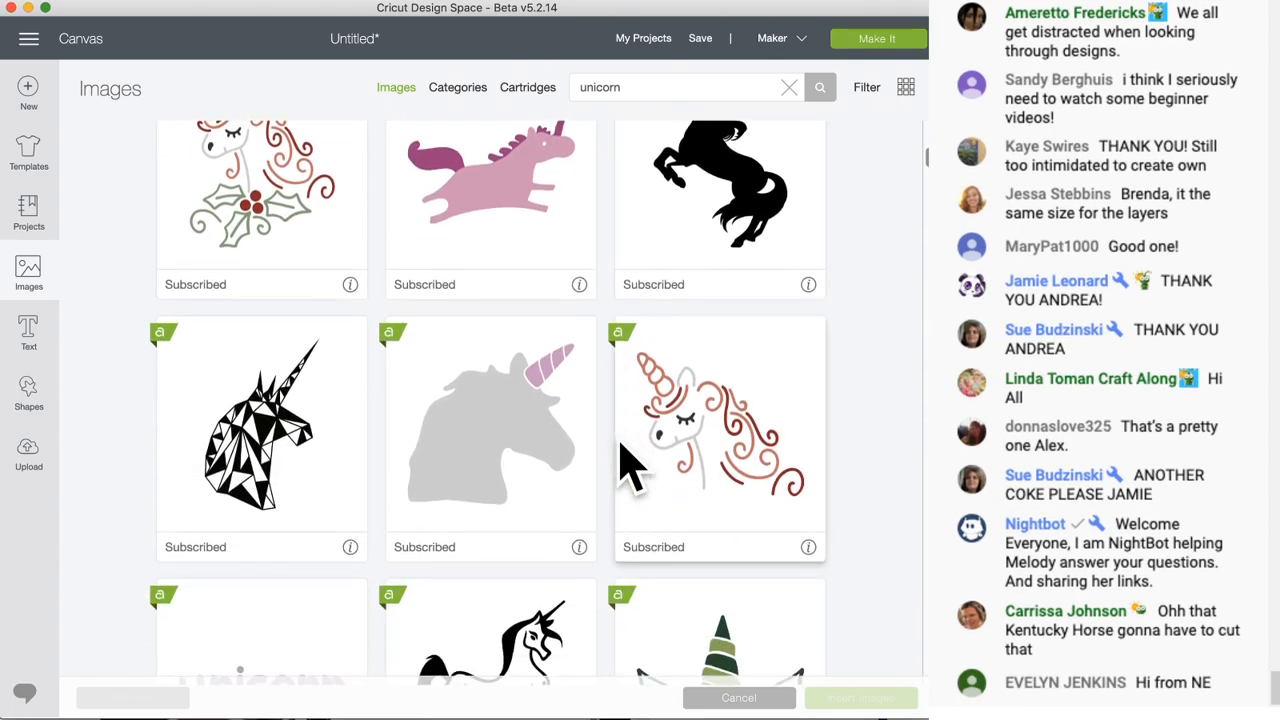
pyautogui.scroll(-2, 630, 465)
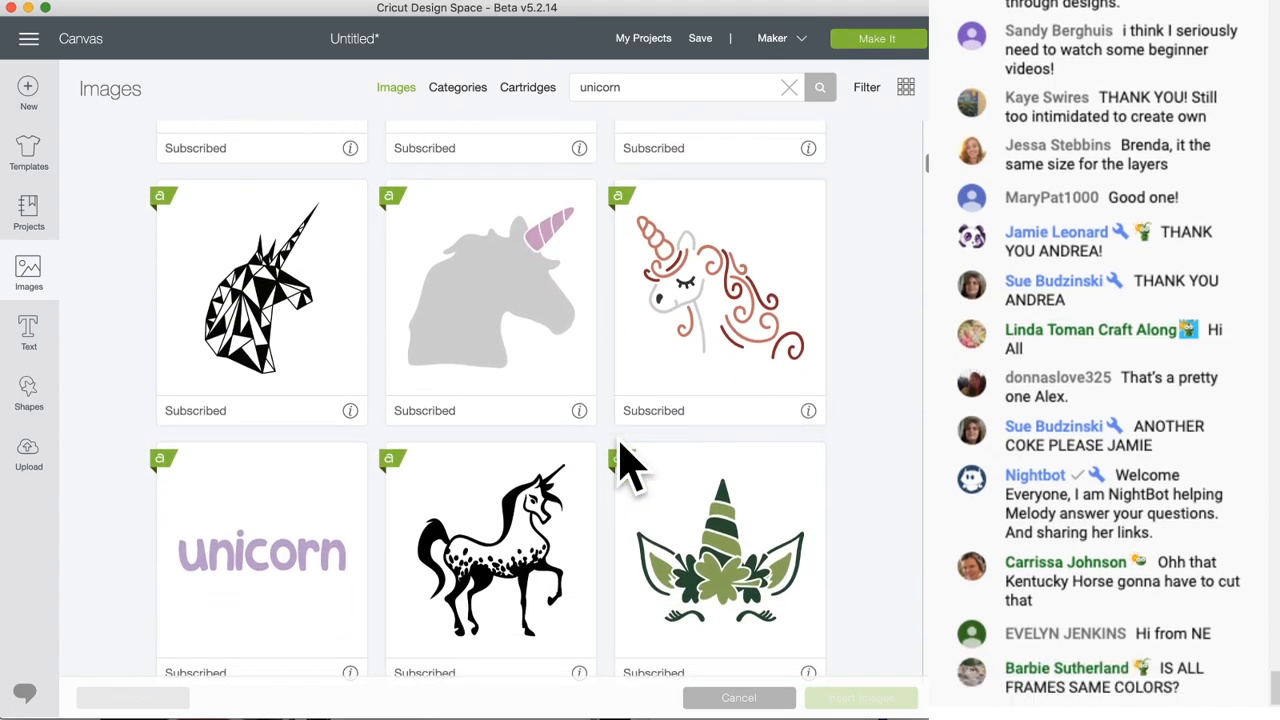
pyautogui.scroll(-5, 620, 465)
pyautogui.scroll(-4, 624, 465)
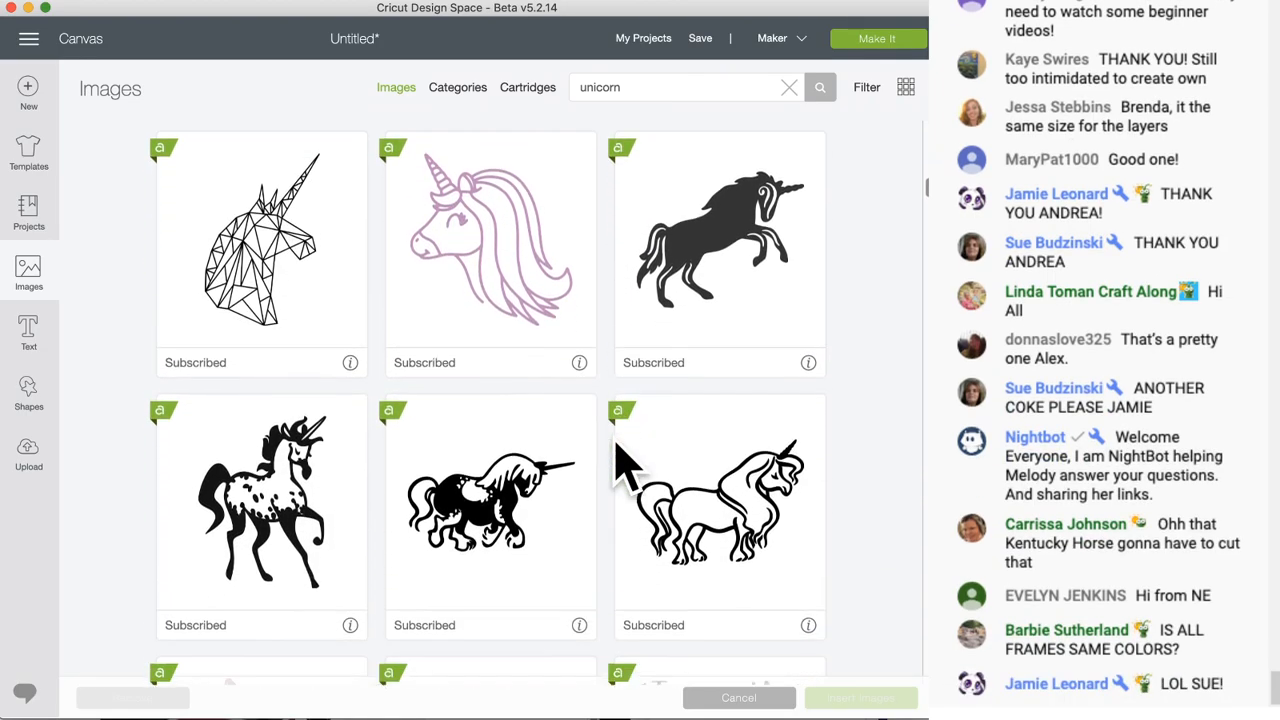
pyautogui.scroll(-4, 617, 455)
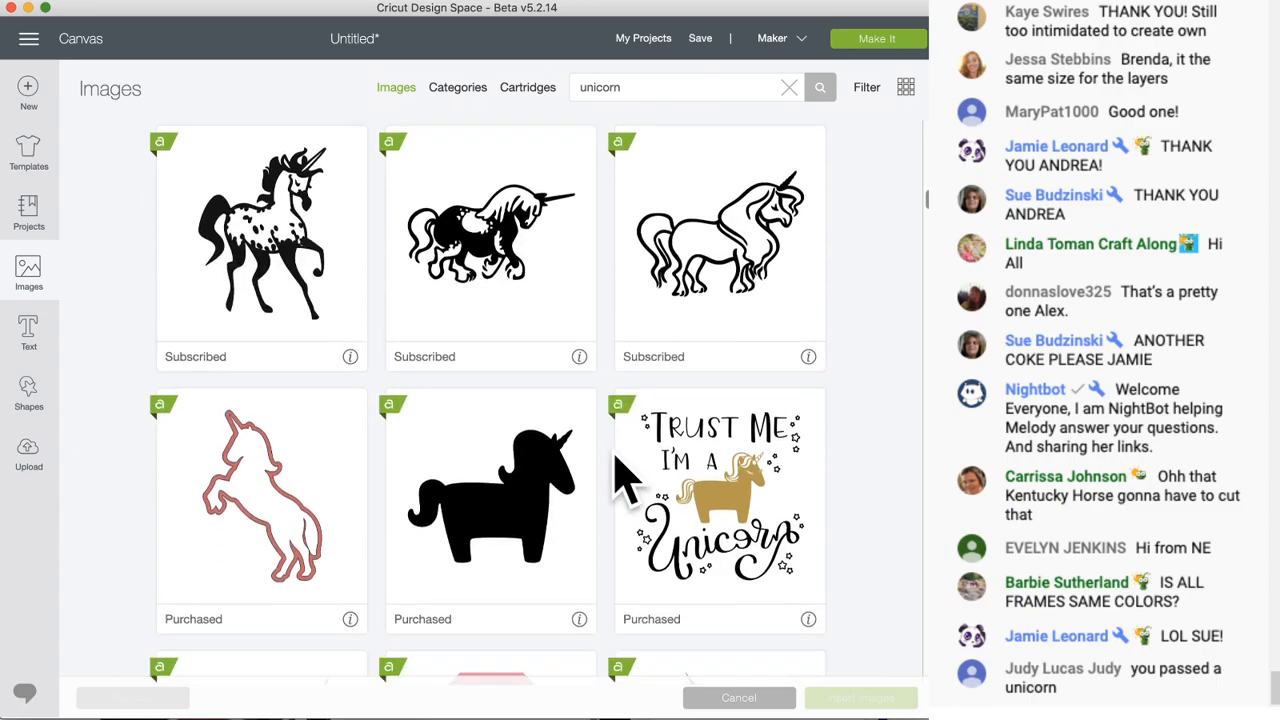
pyautogui.scroll(-4, 612, 490)
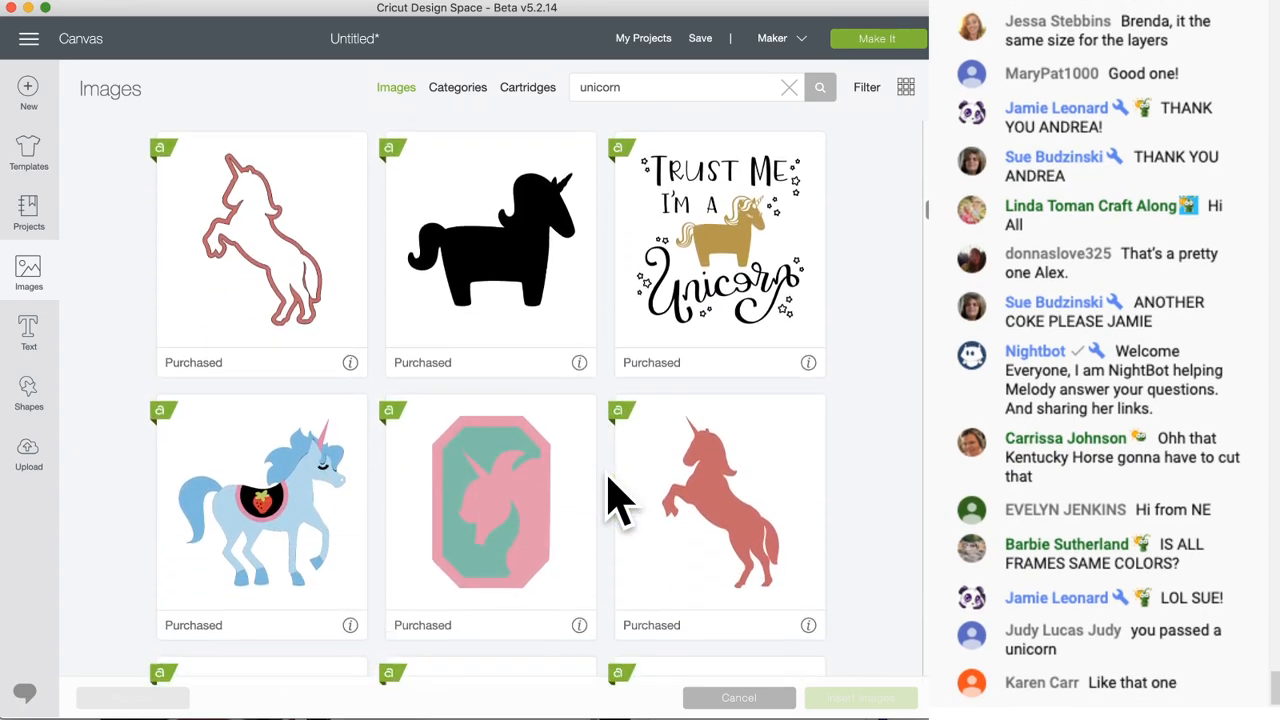
pyautogui.scroll(-2, 615, 490)
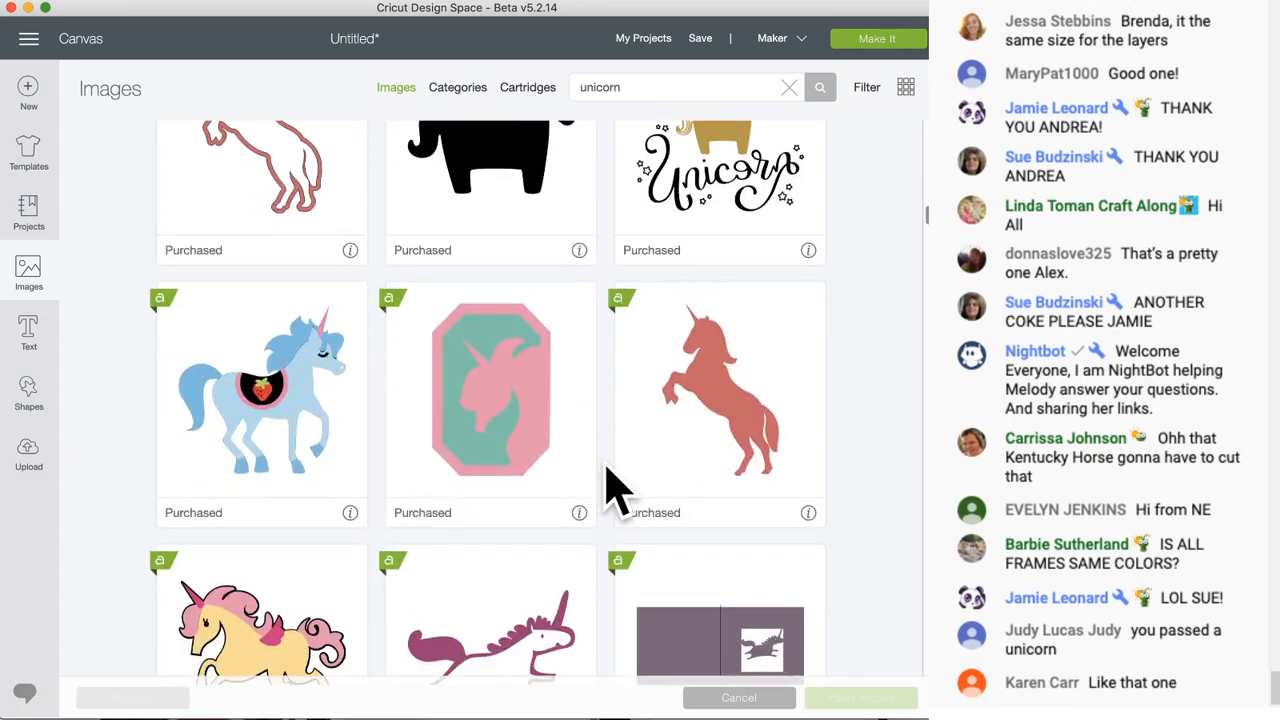
pyautogui.scroll(-3, 590, 465)
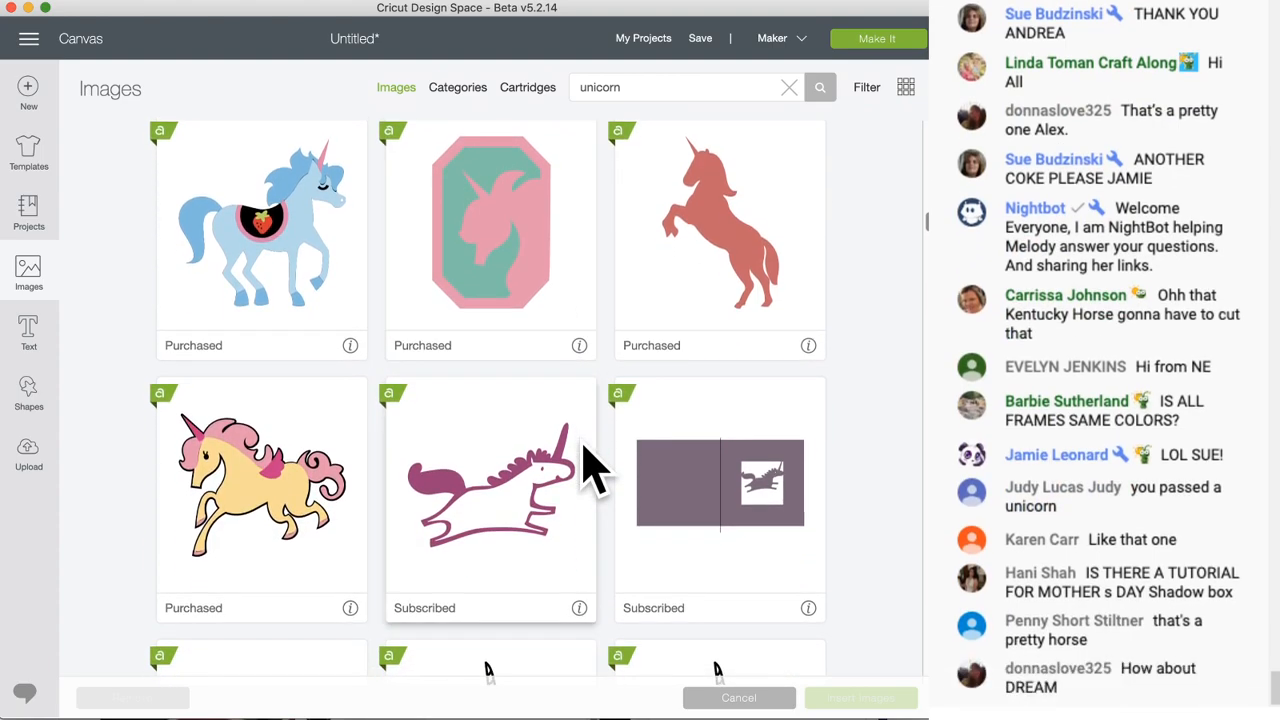
pyautogui.scroll(-11, 585, 515)
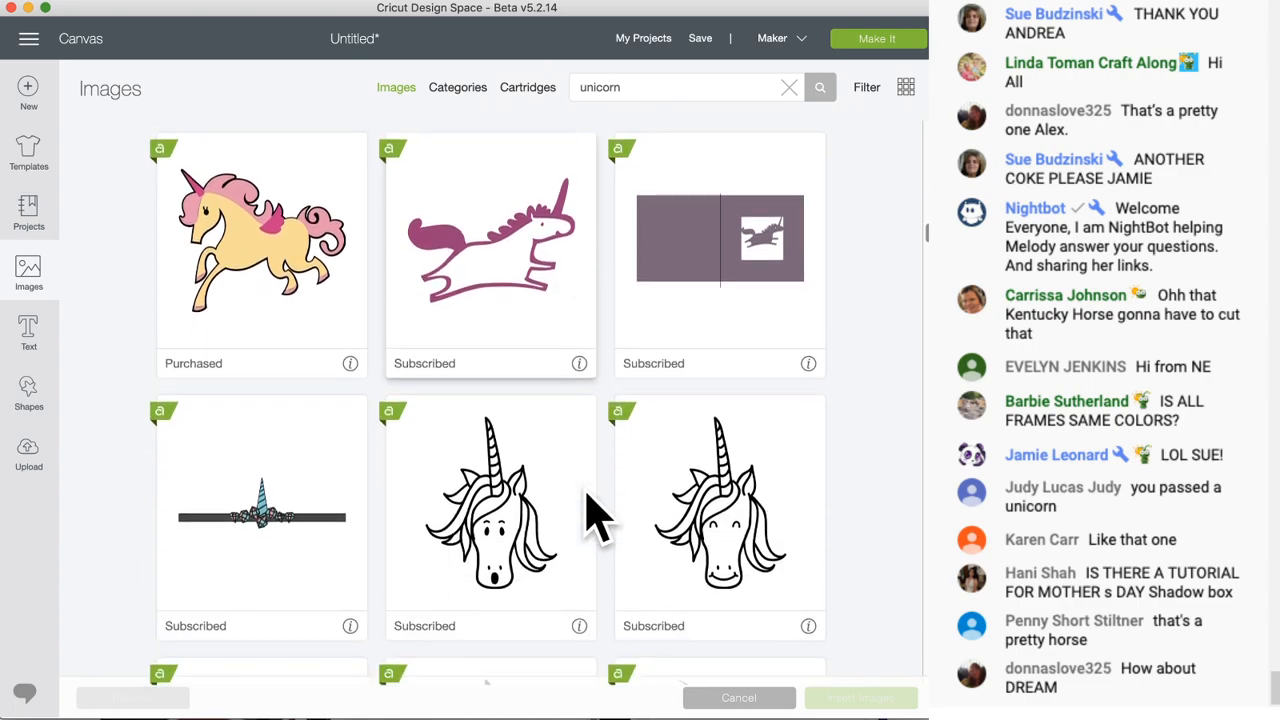
pyautogui.scroll(-13, 590, 515)
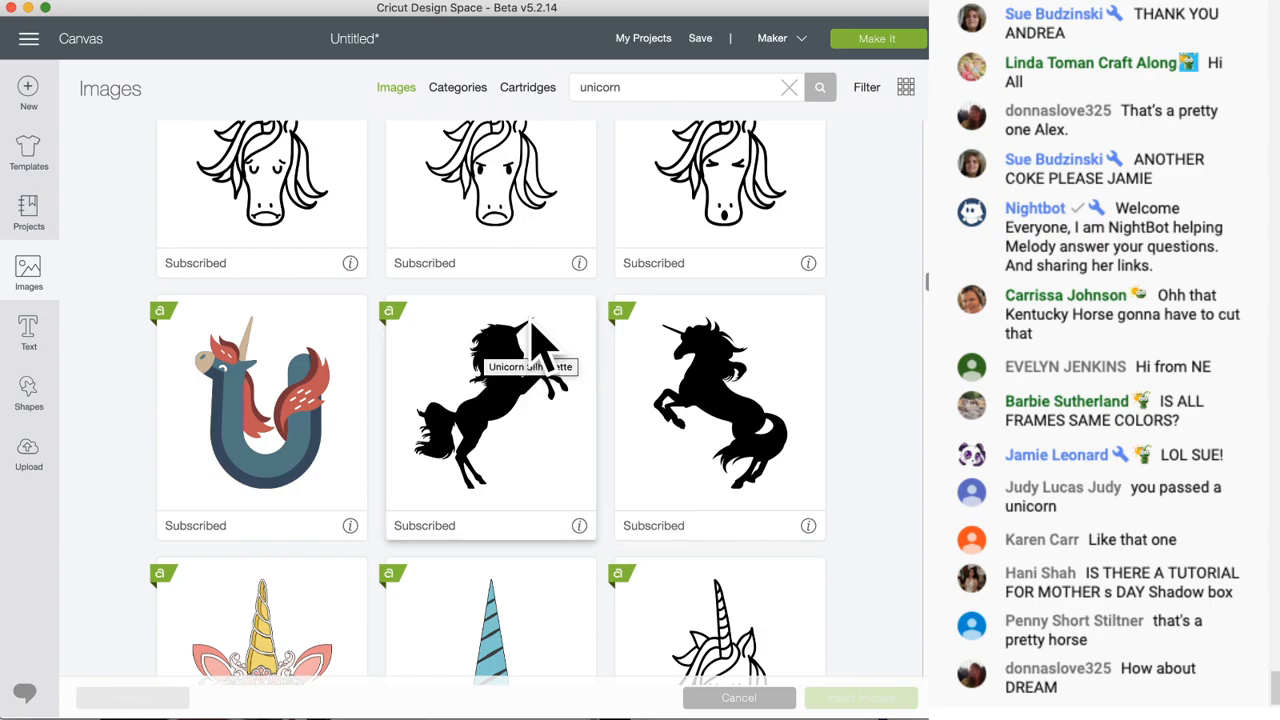
pyautogui.scroll(-10, 557, 414)
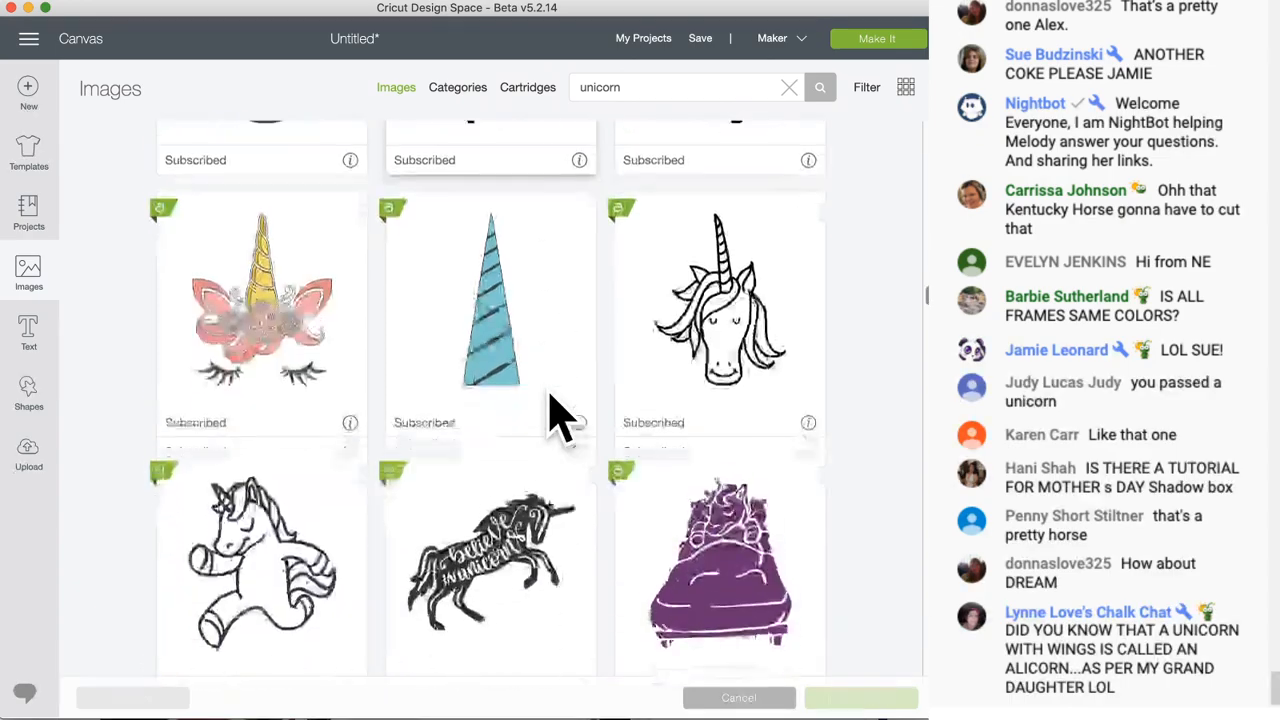
pyautogui.scroll(-4, 557, 414)
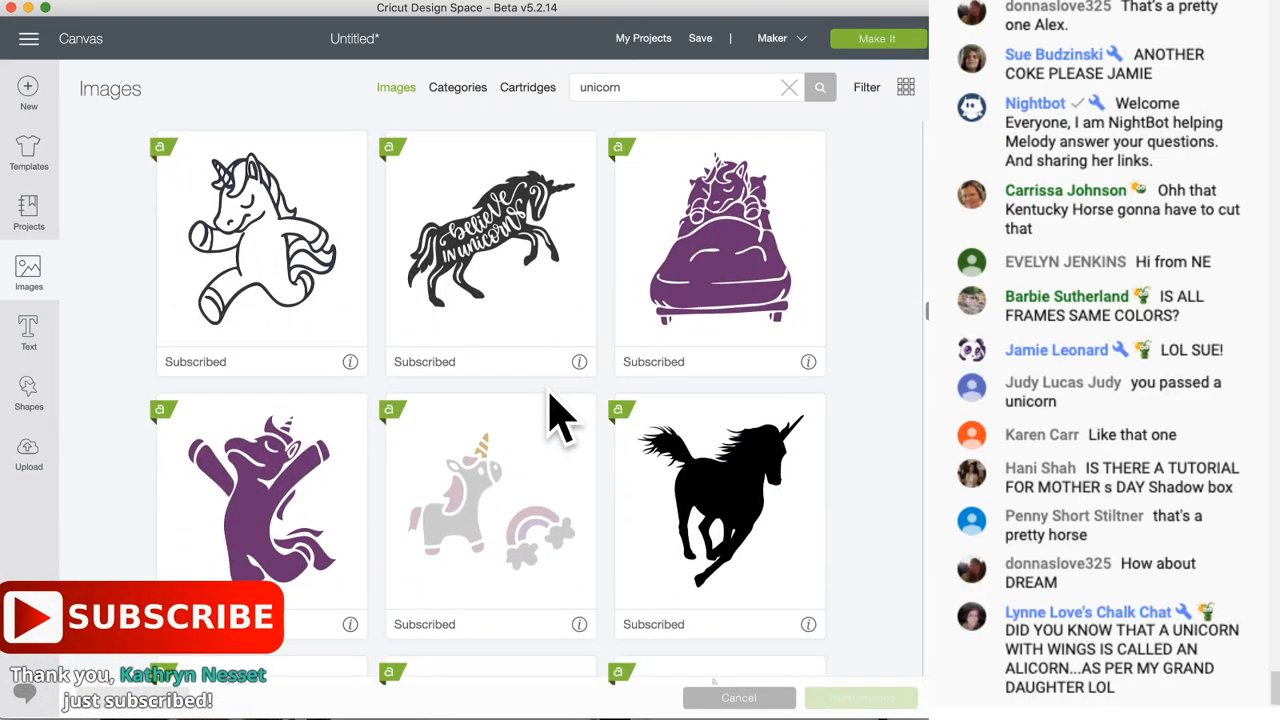
pyautogui.scroll(-6, 557, 414)
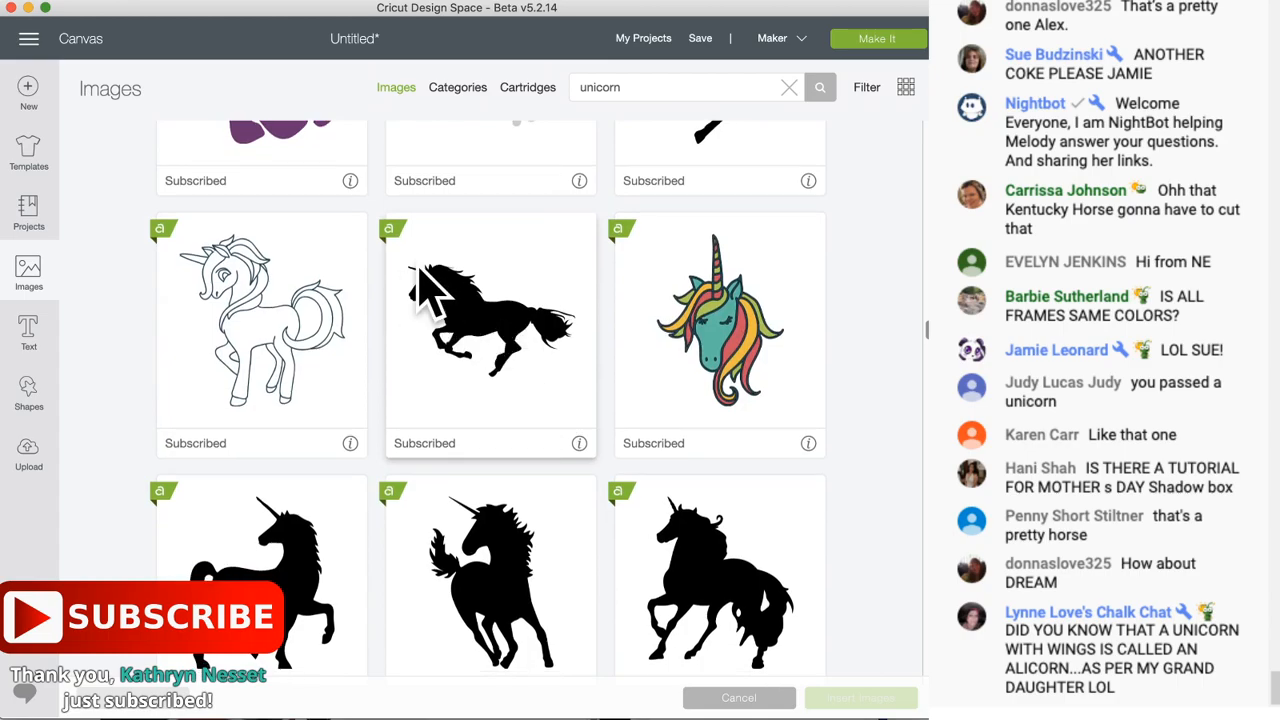
pyautogui.scroll(-9, 557, 429)
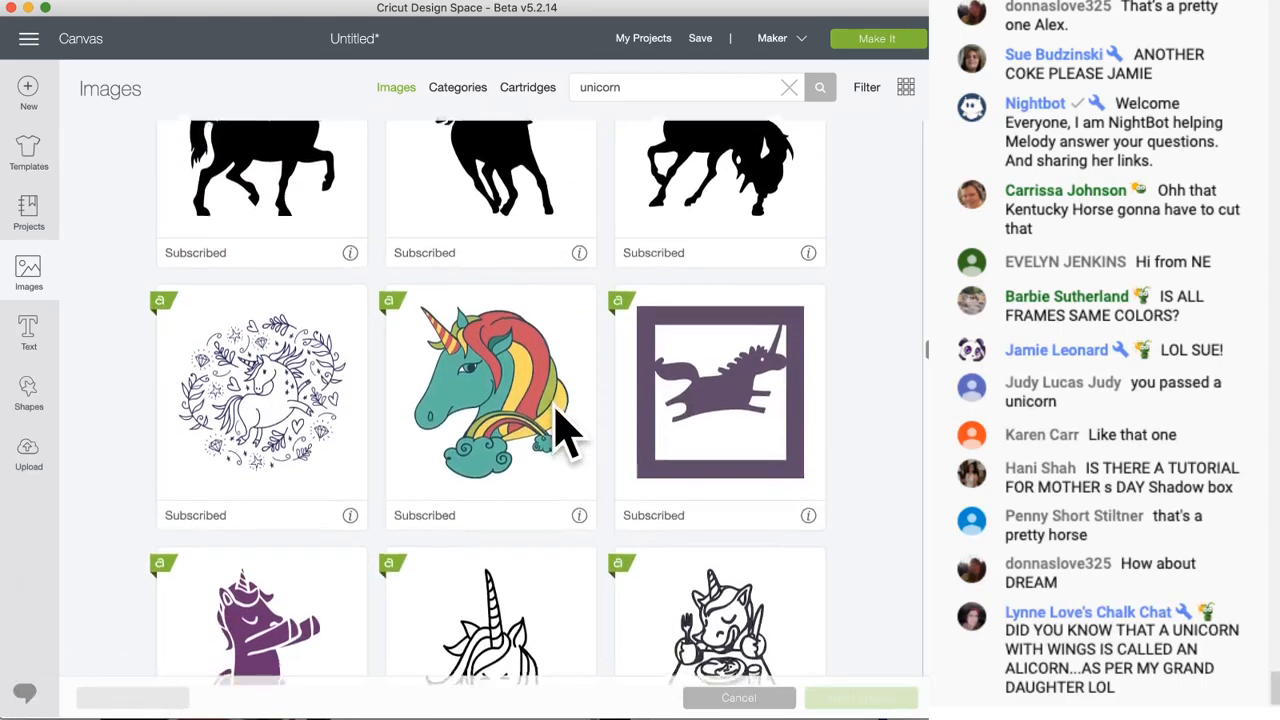
pyautogui.scroll(-10, 557, 414)
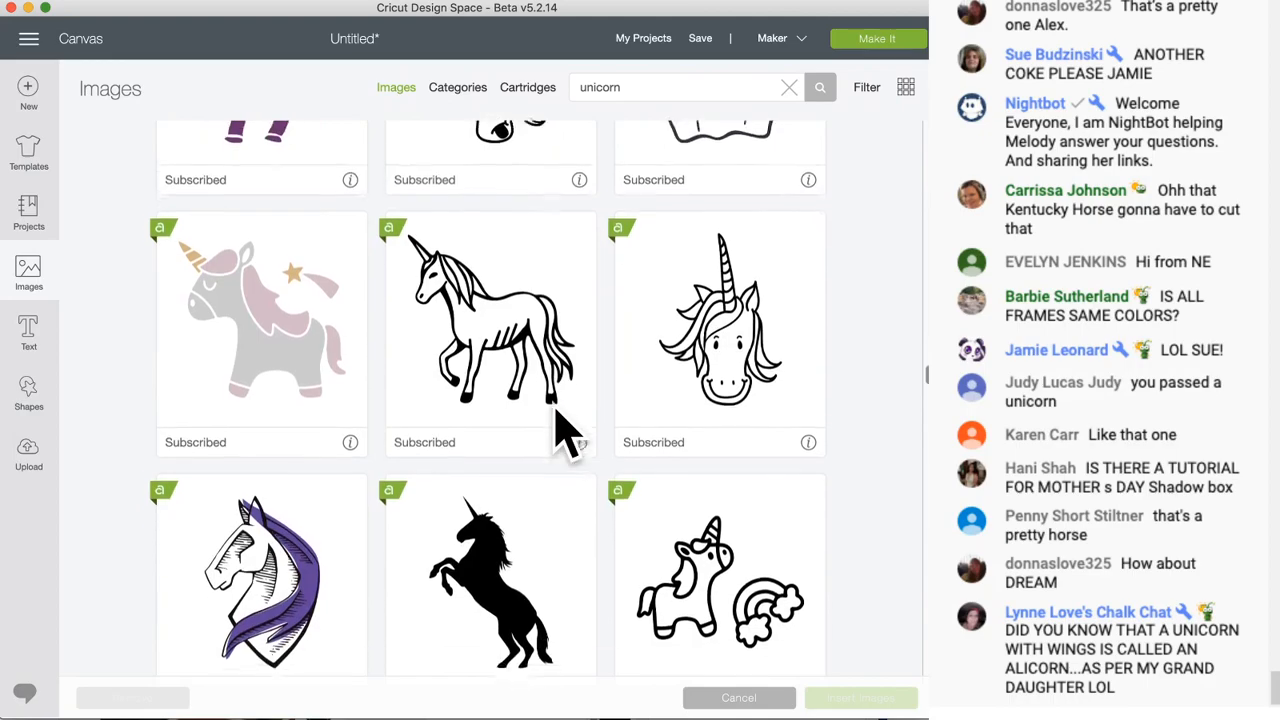
pyautogui.scroll(-1, 565, 432)
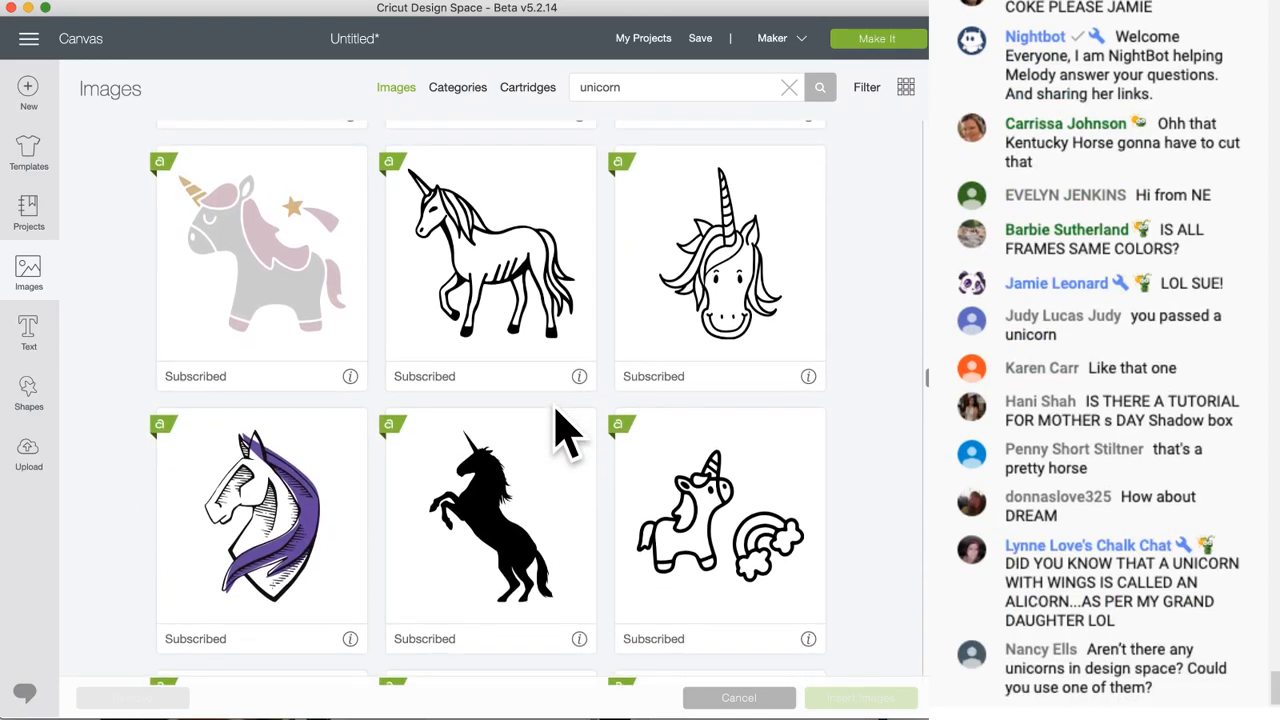
pyautogui.scroll(1, 565, 432)
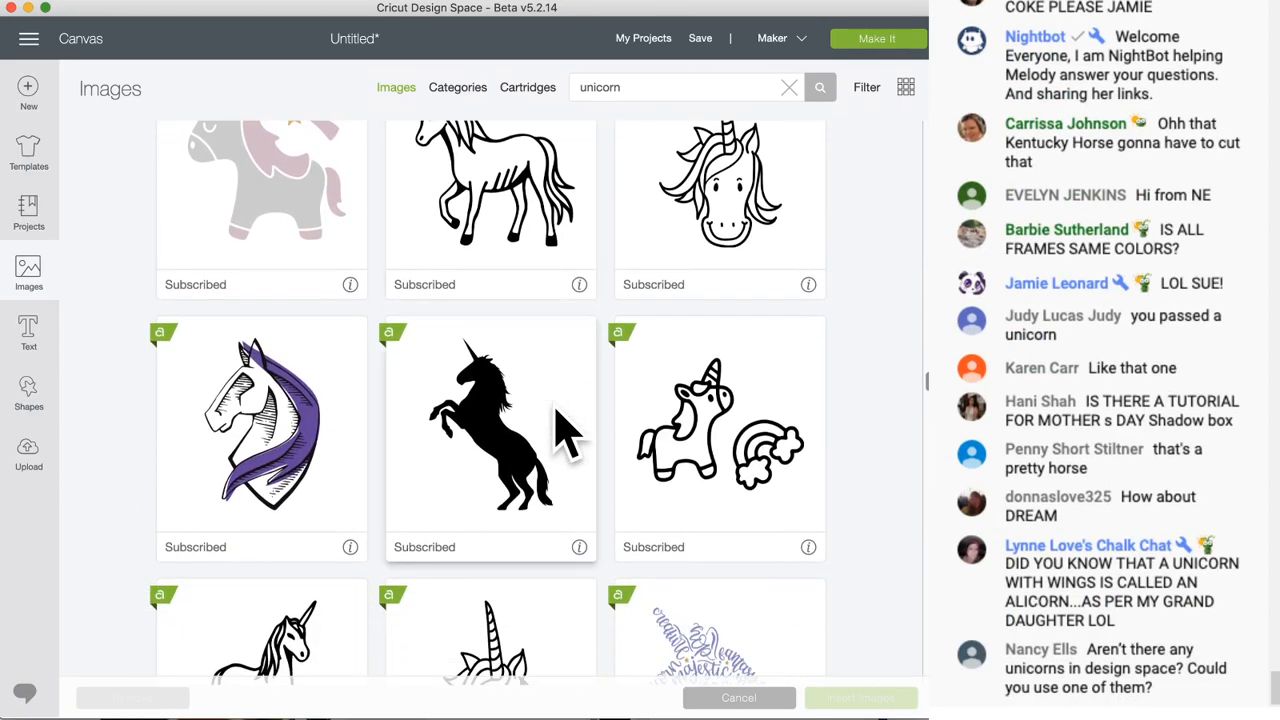
pyautogui.scroll(-7, 565, 432)
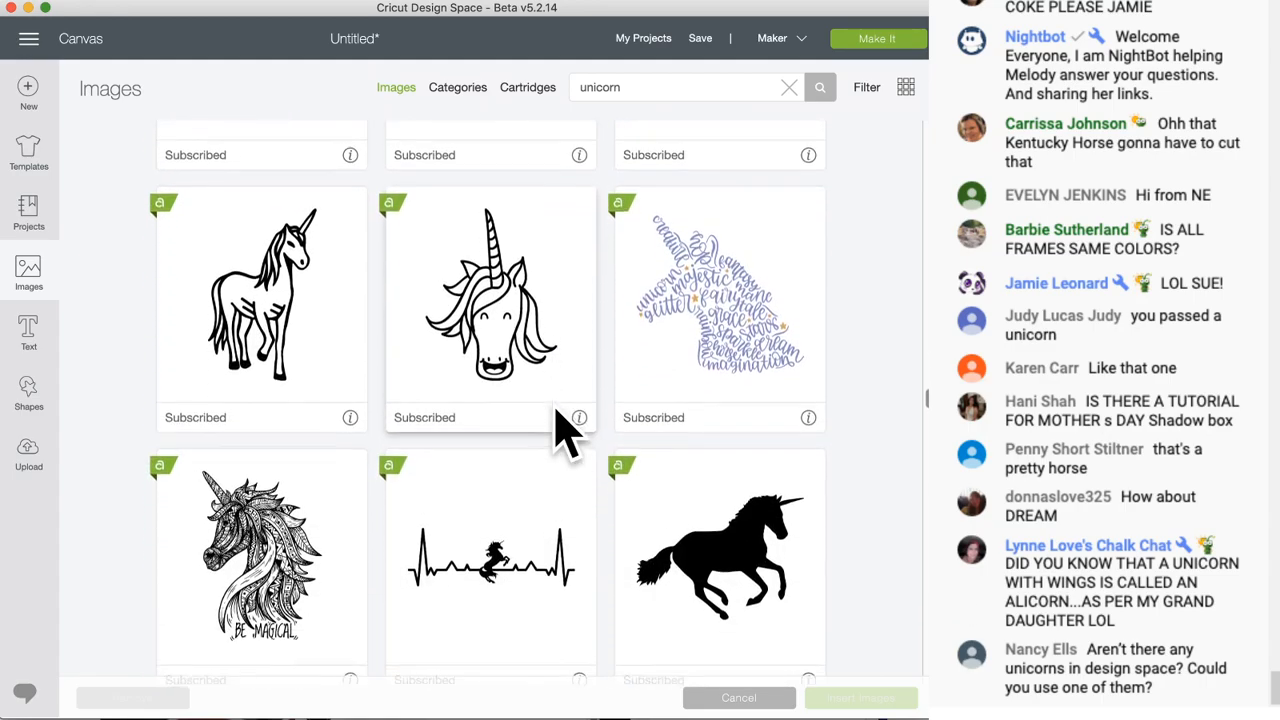
pyautogui.scroll(-1, 565, 432)
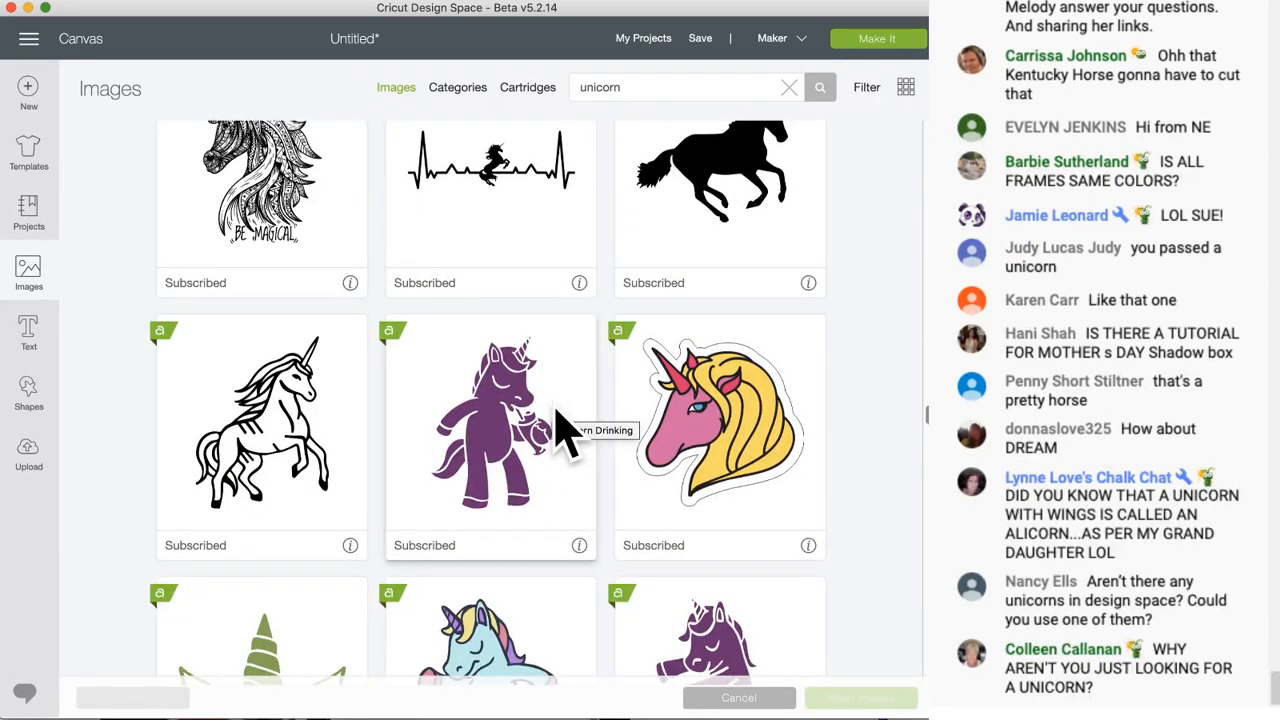
pyautogui.scroll(-8, 503, 372)
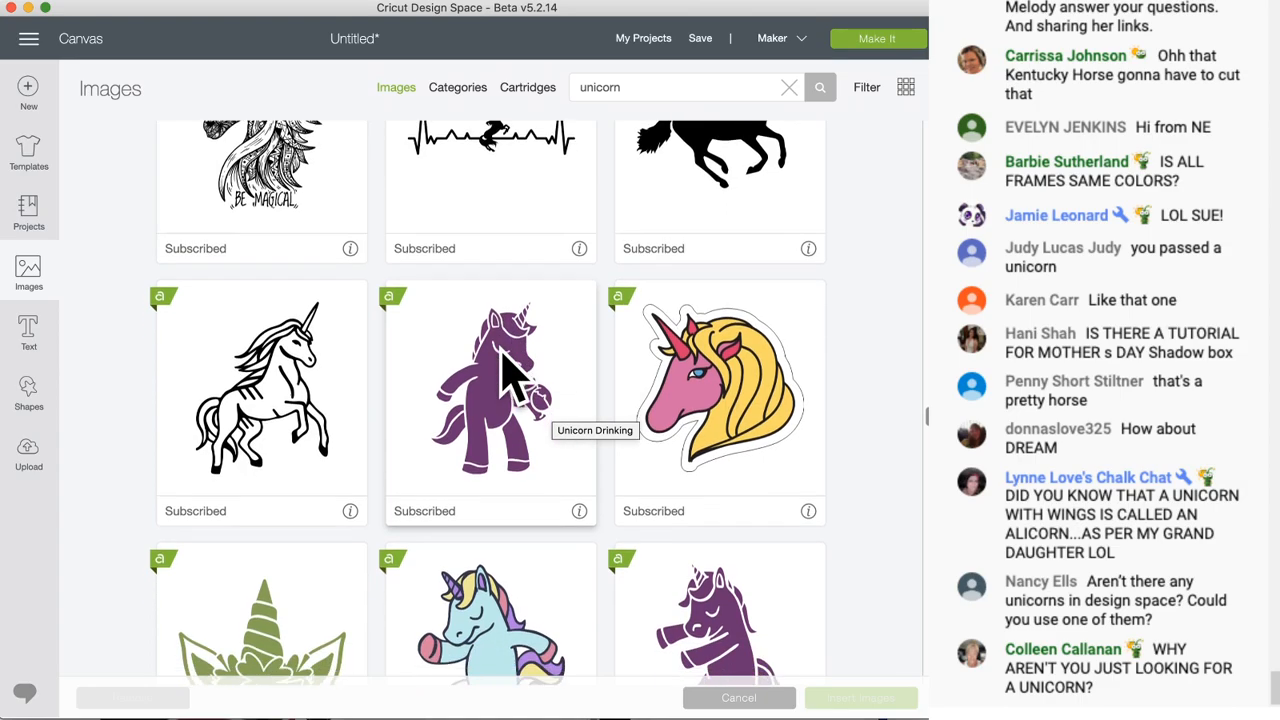
pyautogui.scroll(-4, 503, 372)
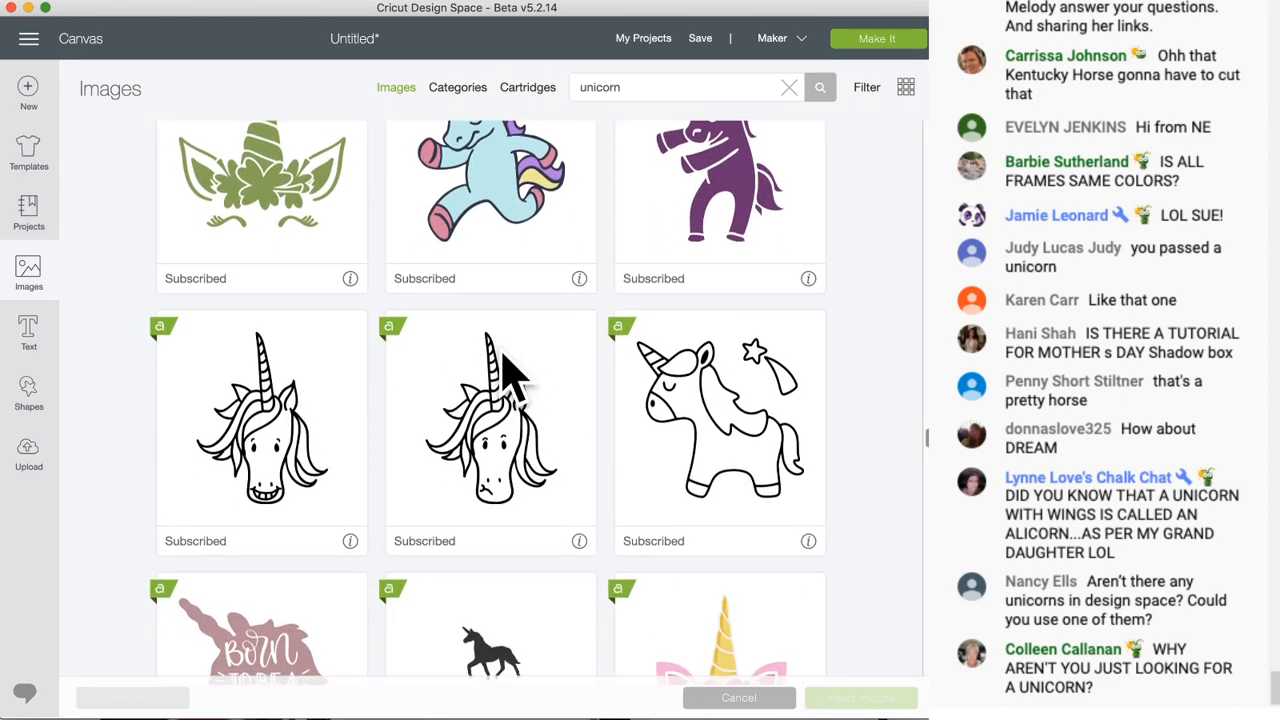
pyautogui.scroll(-9, 503, 372)
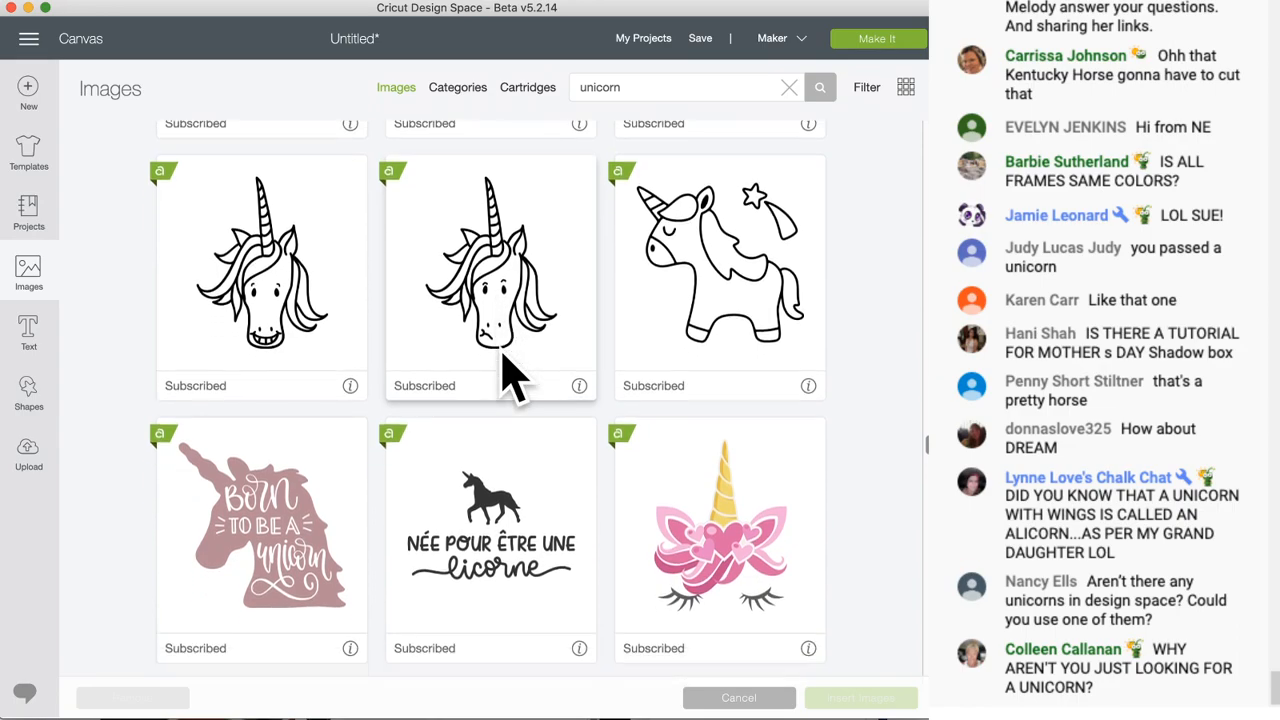
pyautogui.scroll(-5, 513, 374)
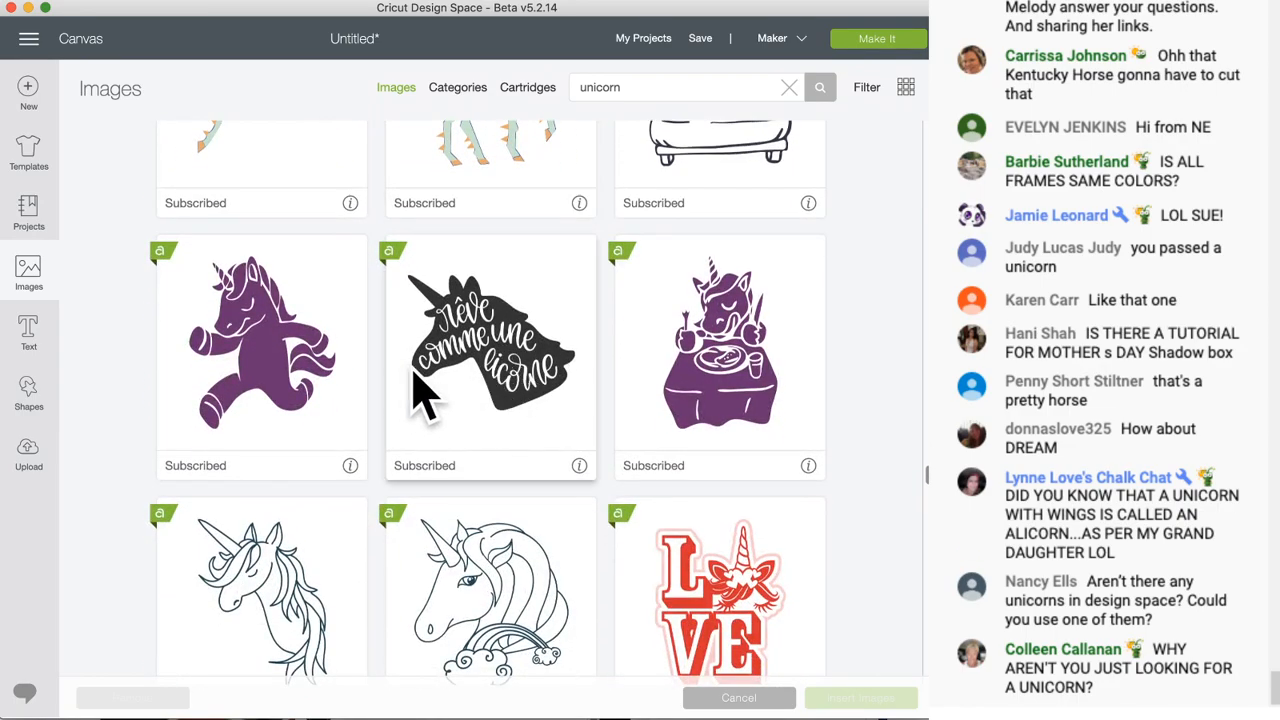
# - Insert the Dream Like A Unicorn image over the horse frame and flip it horizontally
pyautogui.click(483, 337)
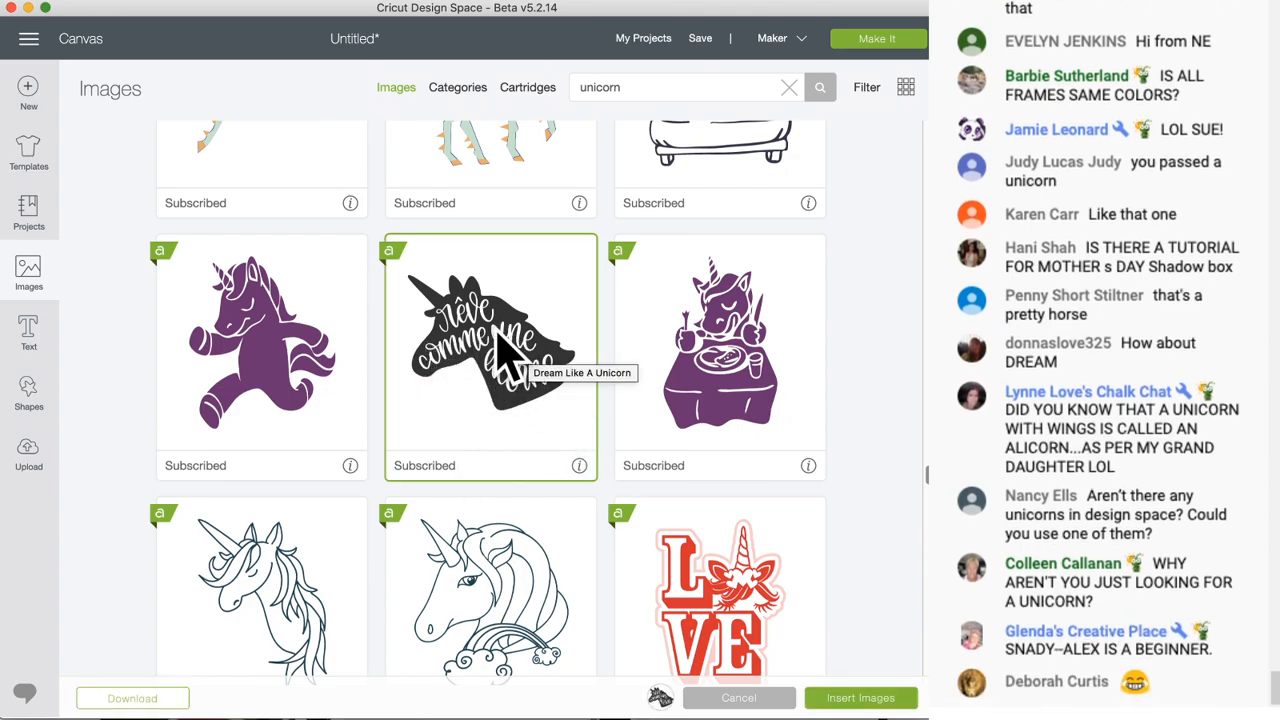
pyautogui.click(880, 700)
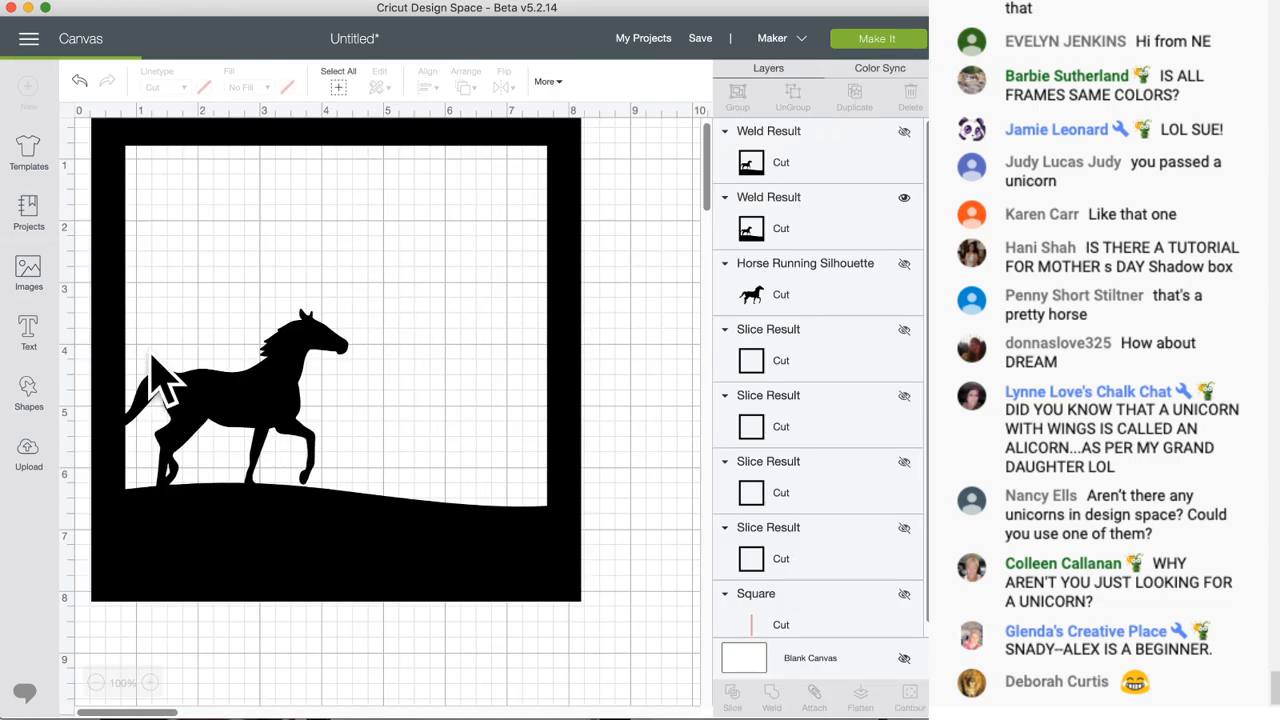
pyautogui.moveTo(466, 408); pyautogui.dragTo(503, 290)
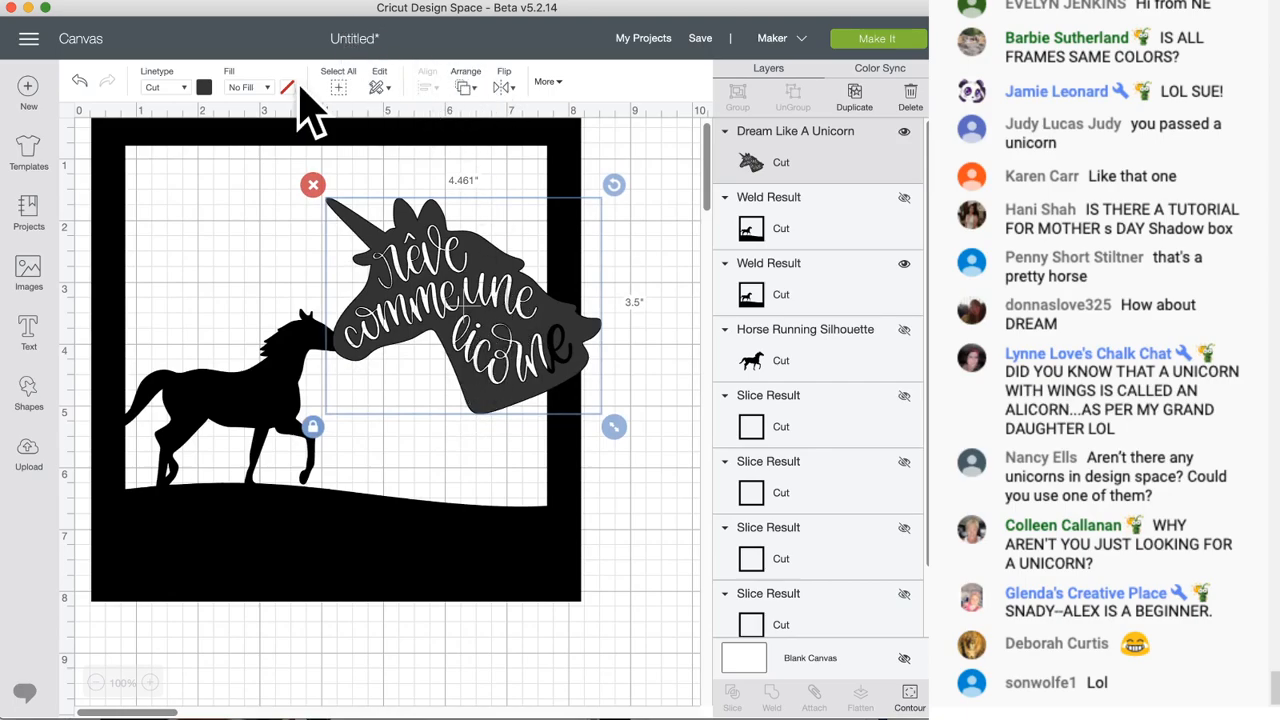
pyautogui.click(505, 88)
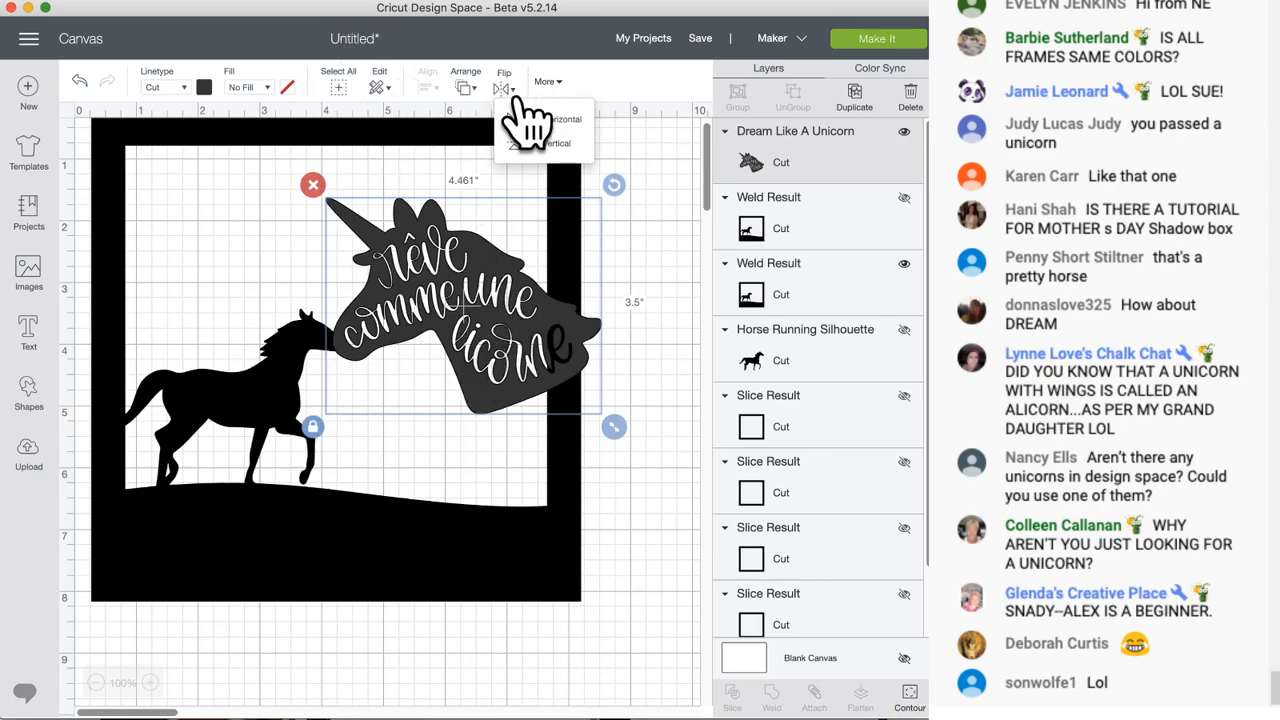
pyautogui.click(560, 122)
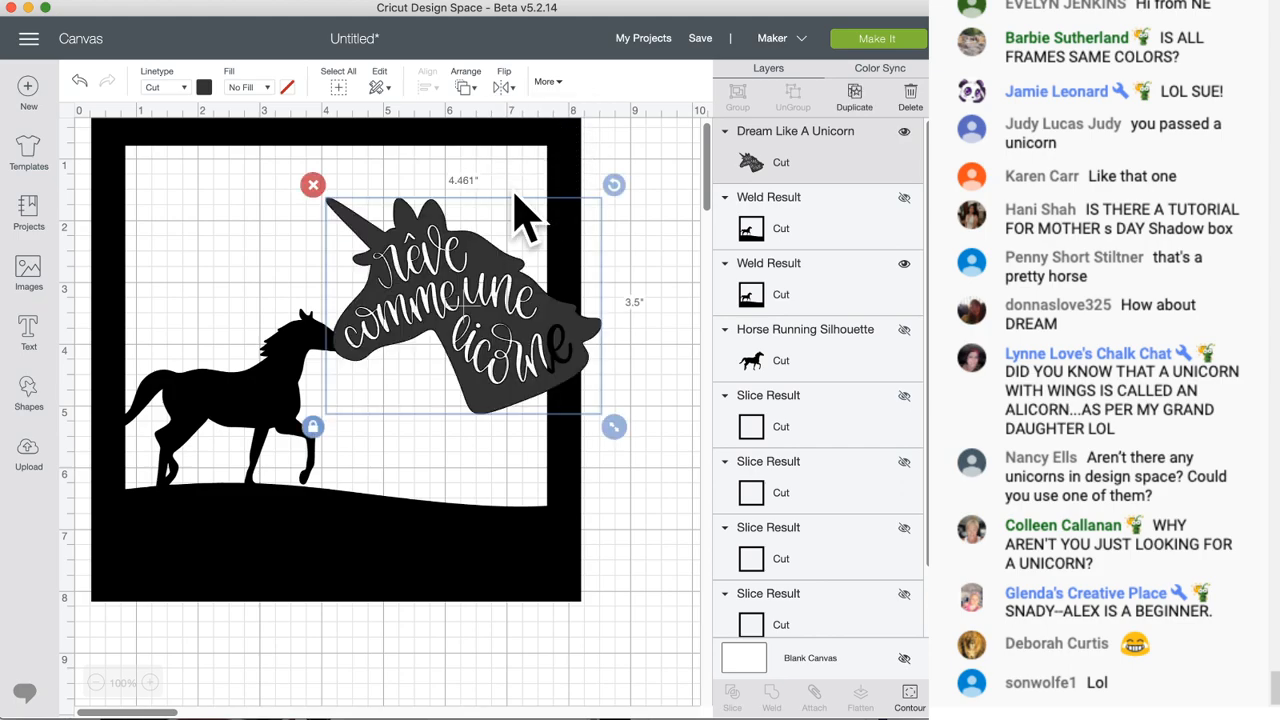
# - Shift the unicorn head and the welded horse frame, hide the frame, and place the unicorn head on the empty canvas
pyautogui.moveTo(495, 289); pyautogui.dragTo(415, 282)
pyautogui.click(587, 197)
pyautogui.moveTo(585, 190); pyautogui.dragTo(596, 232)
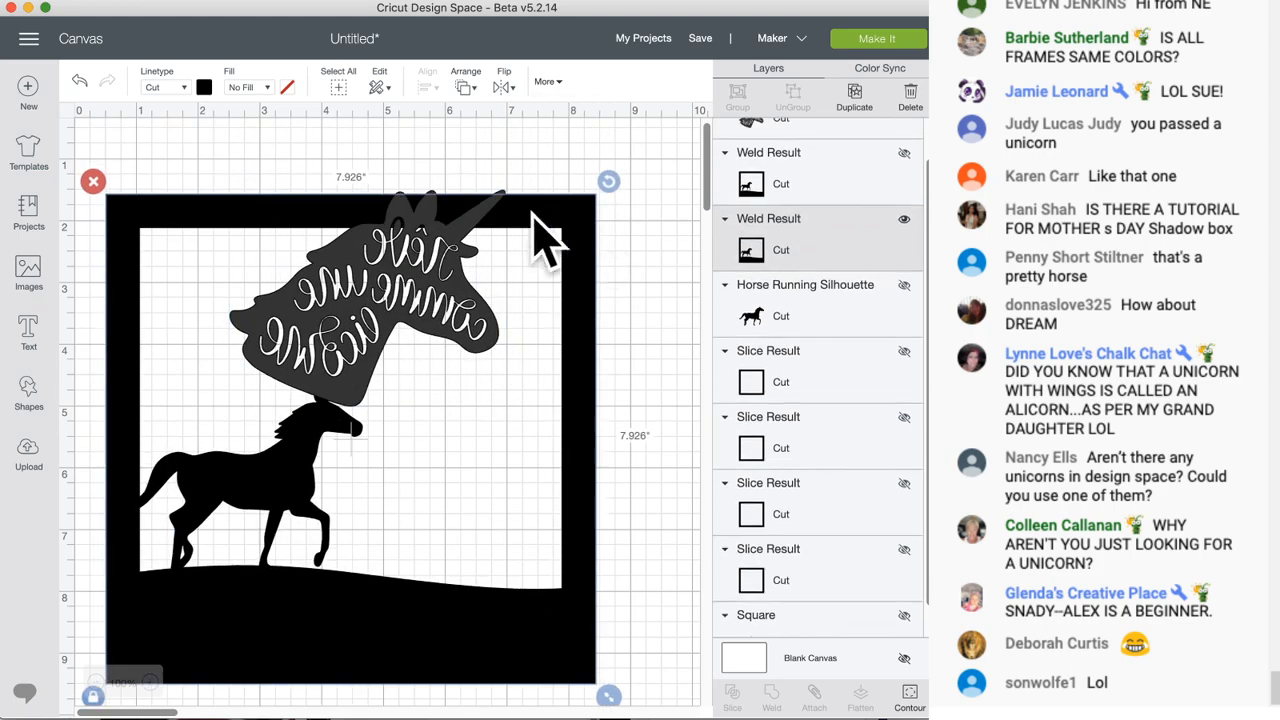
pyautogui.click(905, 217)
pyautogui.moveTo(350, 274); pyautogui.dragTo(334, 298)
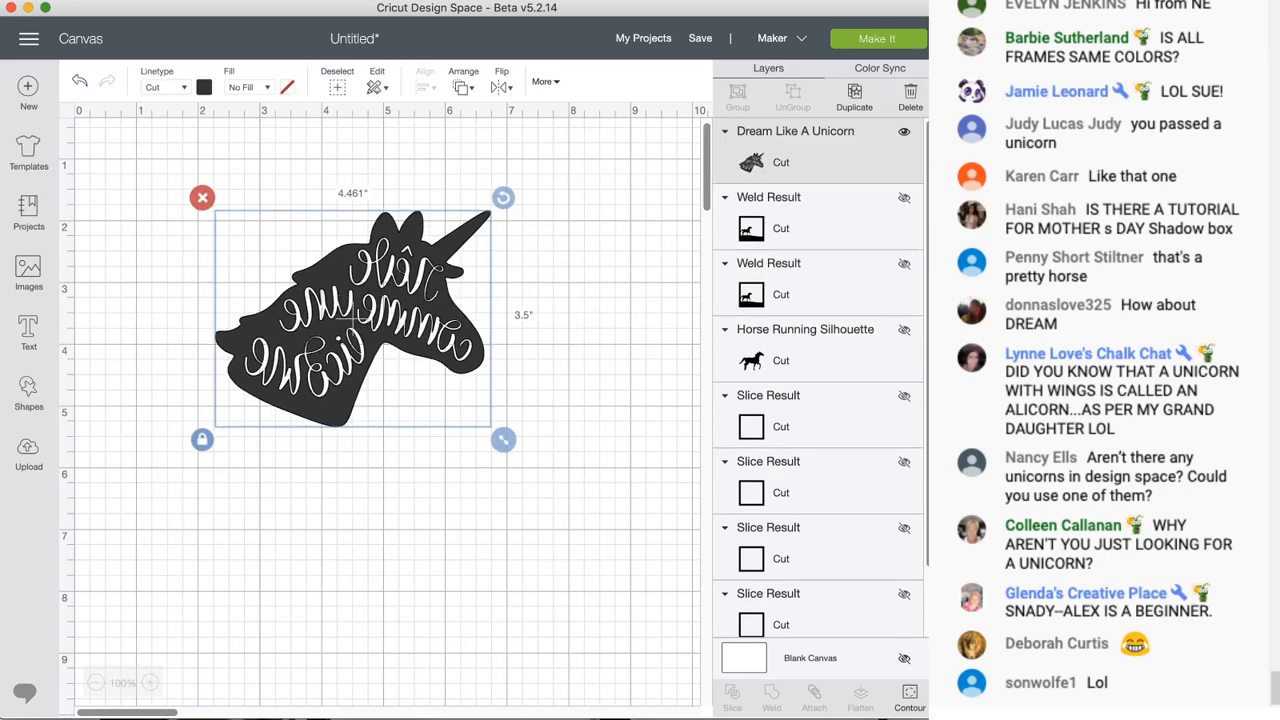
# - Add a square, move it over the unicorn head, and rotate it to follow the angle at the horn's base
pyautogui.click(40, 405)
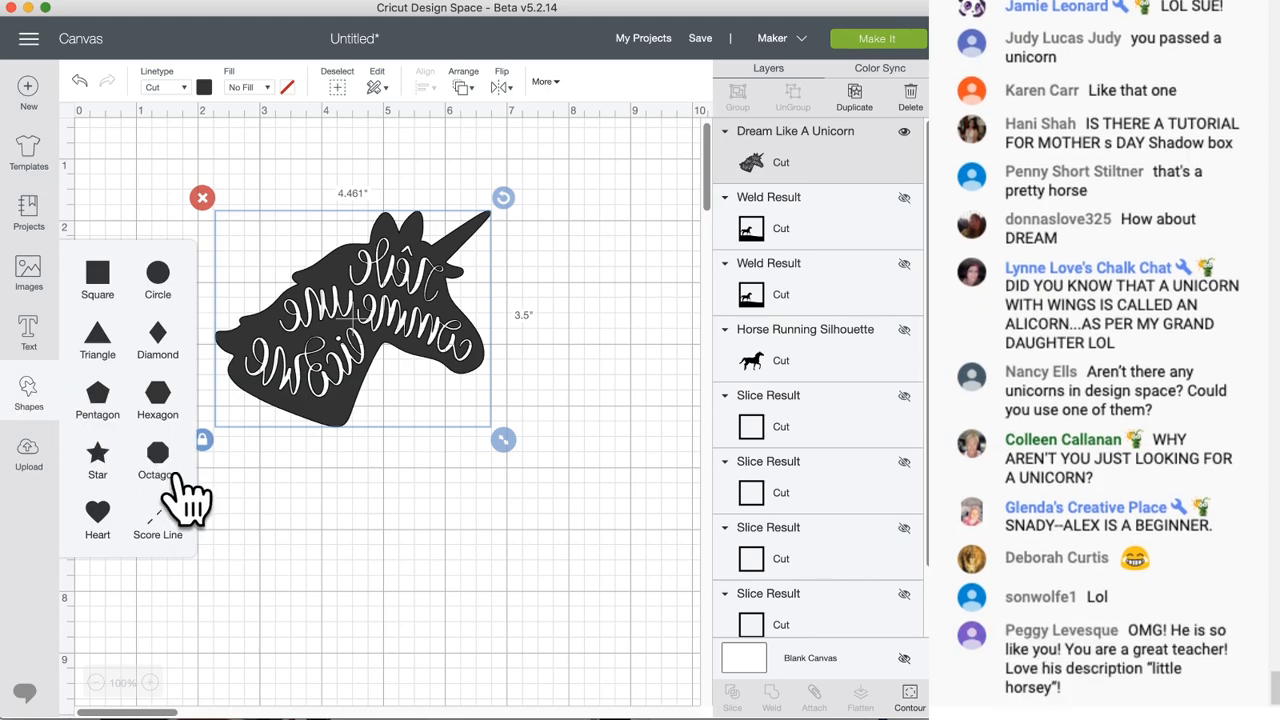
pyautogui.click(470, 415)
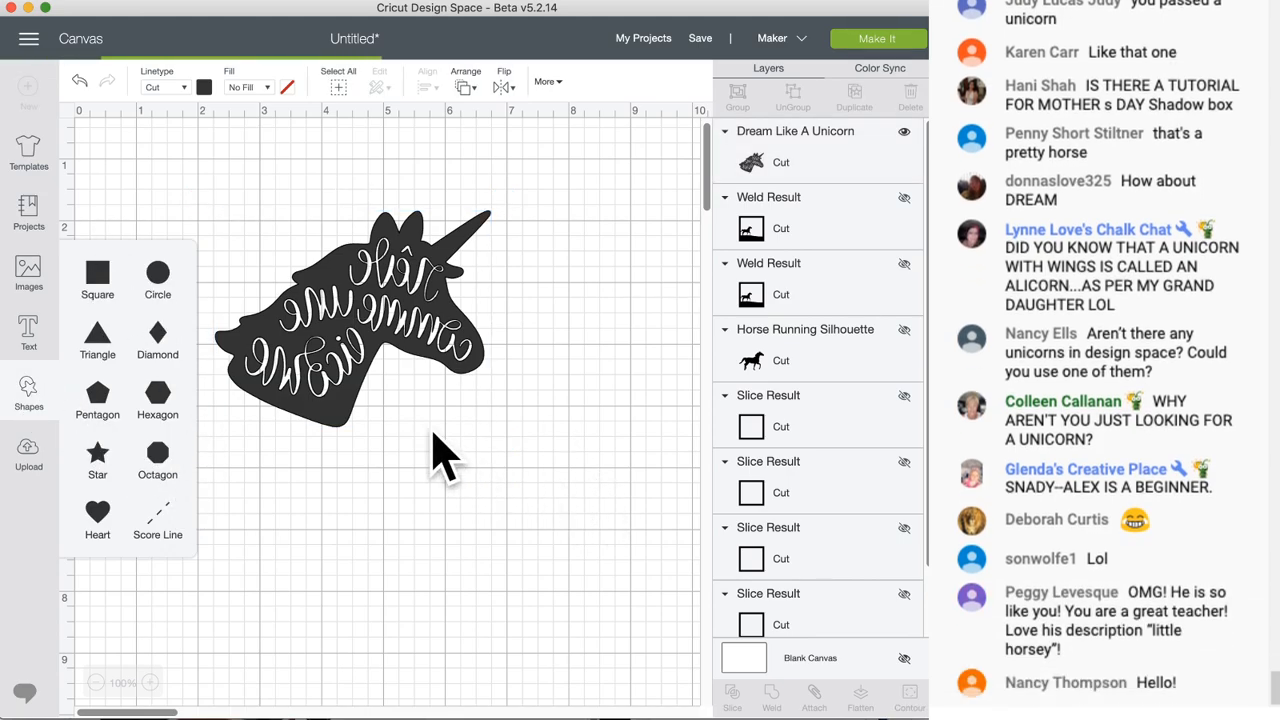
pyautogui.moveTo(427, 430); pyautogui.dragTo(353, 300)
pyautogui.moveTo(451, 200); pyautogui.dragTo(530, 362)
# - Enlarge the tilted square to about 5.99 inches overall and align its edge near the horn's base, covering most of the unicorn head
pyautogui.moveTo(337, 357); pyautogui.dragTo(355, 337)
pyautogui.moveTo(513, 453); pyautogui.dragTo(586, 552)
pyautogui.moveTo(331, 346); pyautogui.dragTo(270, 321)
pyautogui.moveTo(531, 518); pyautogui.dragTo(548, 535)
pyautogui.moveTo(370, 345); pyautogui.dragTo(351, 353)
pyautogui.moveTo(517, 149); pyautogui.dragTo(505, 140)
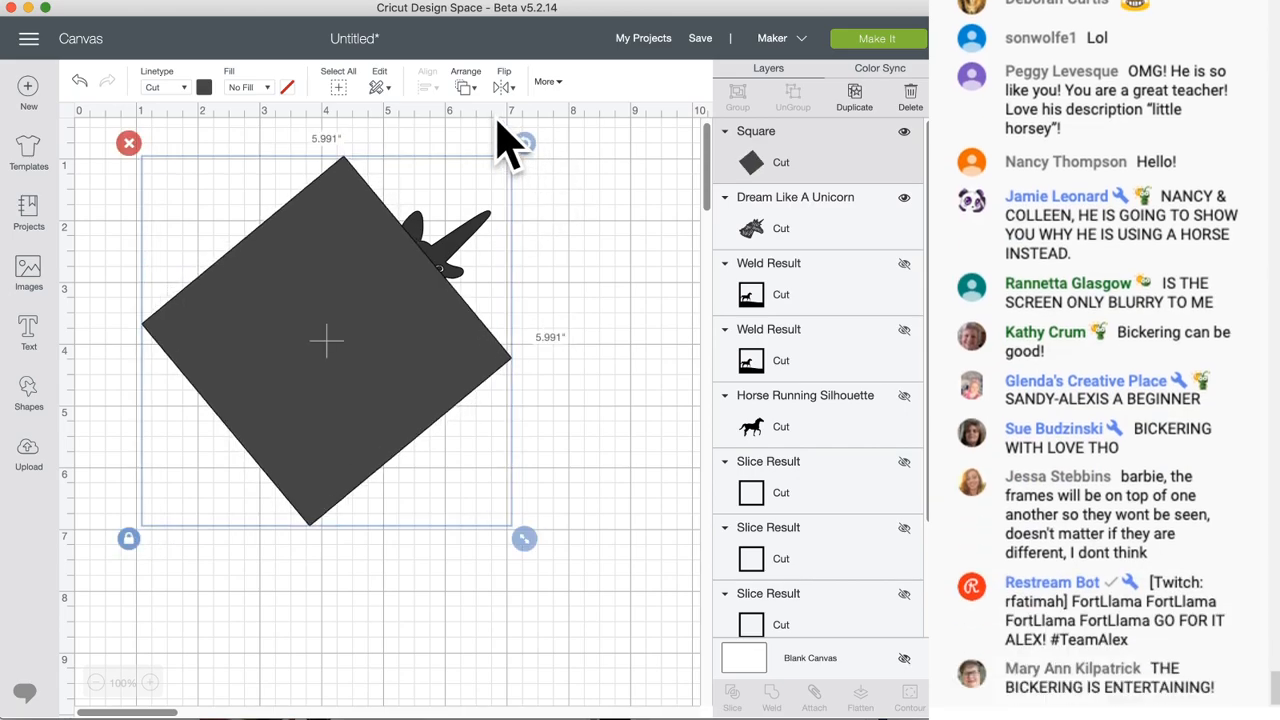
# - Move the tilted square slightly closer over the horn's base and slice it with the unicorn head image
pyautogui.moveTo(383, 313)
pyautogui.mouseDown()
pyautogui.moveTo(357, 306)
pyautogui.moveTo(381, 321)
pyautogui.moveTo(339, 362)
pyautogui.moveTo(390, 317)
pyautogui.moveTo(380, 337)
pyautogui.moveTo(391, 331)
pyautogui.mouseUp()
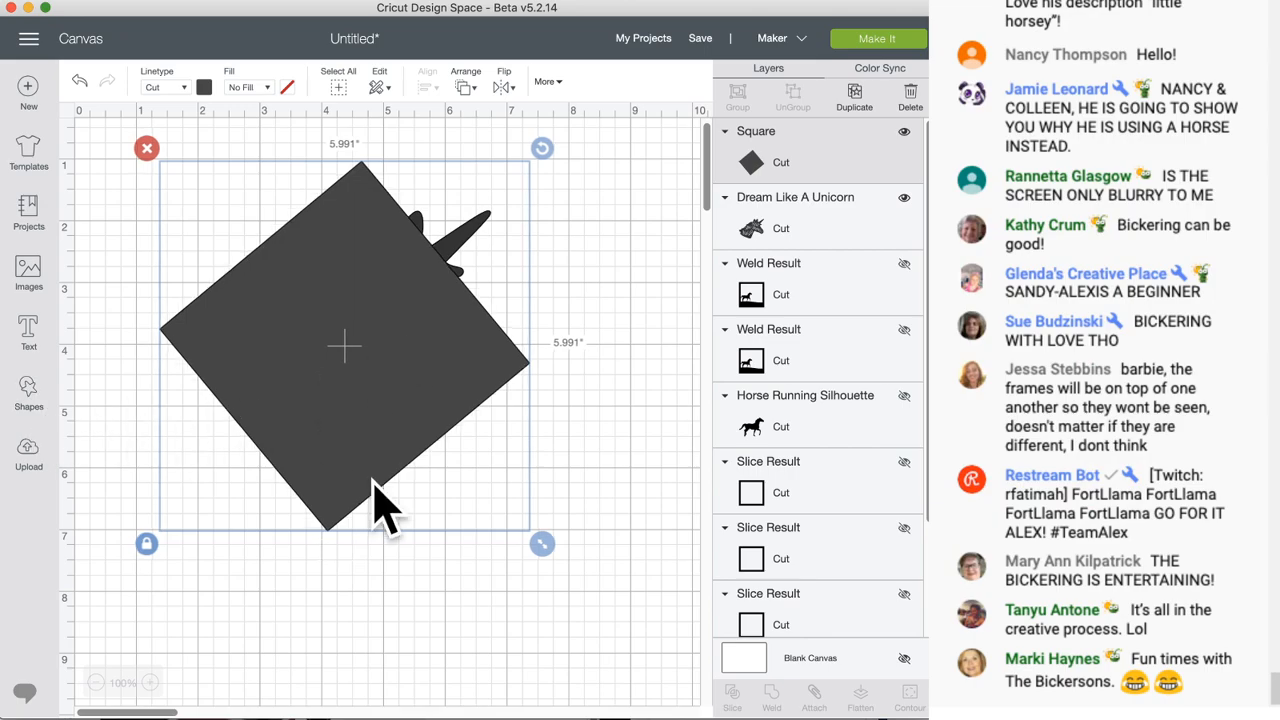
pyautogui.moveTo(349, 628); pyautogui.dragTo(404, 240)
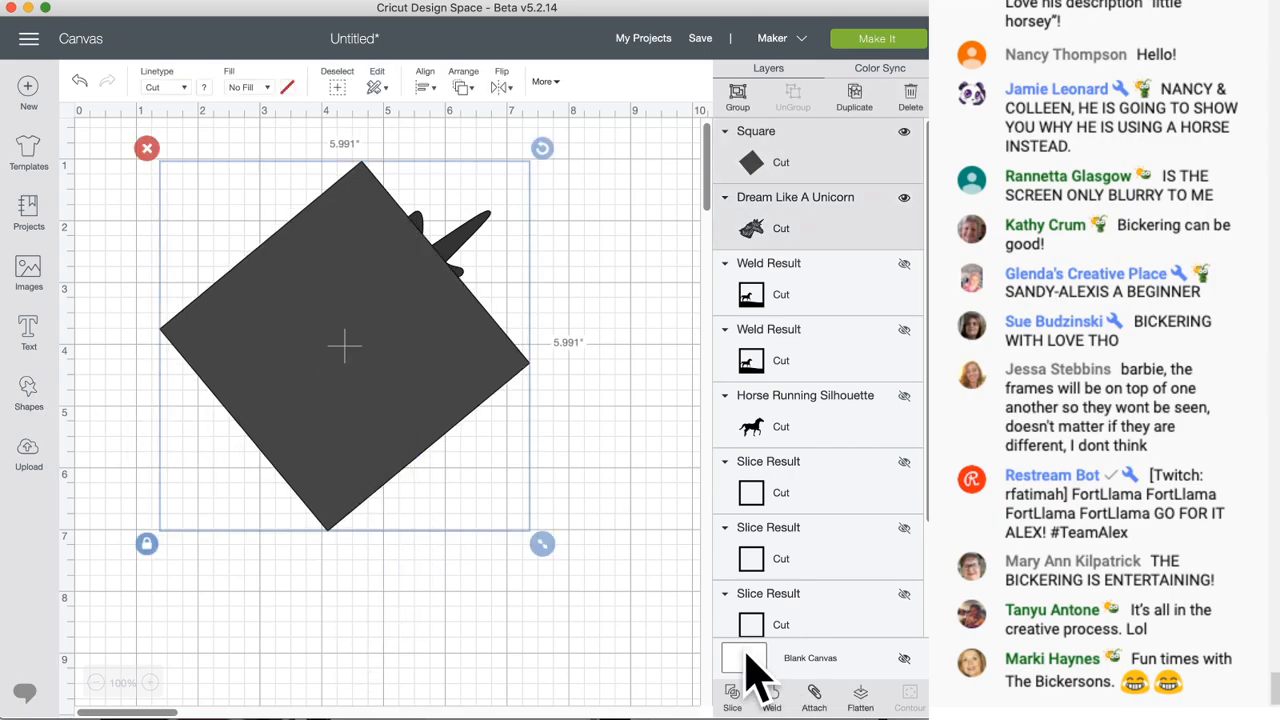
pyautogui.click(733, 700)
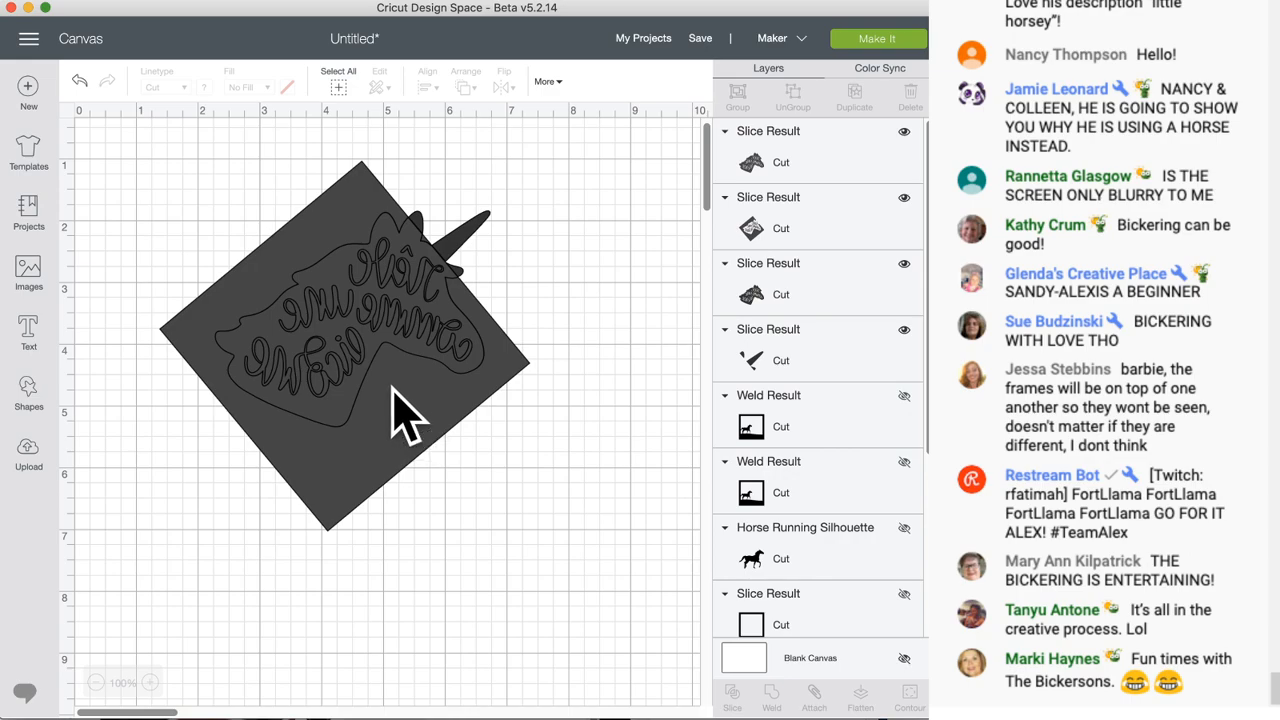
# - Delete the sliced square and both unicorn head pieces, keeping only the piece with the horn and its attached fragments
pyautogui.moveTo(371, 300)
pyautogui.mouseDown()
pyautogui.moveTo(370, 335)
pyautogui.moveTo(358, 312)
pyautogui.mouseUp()
pyautogui.press('Delete')
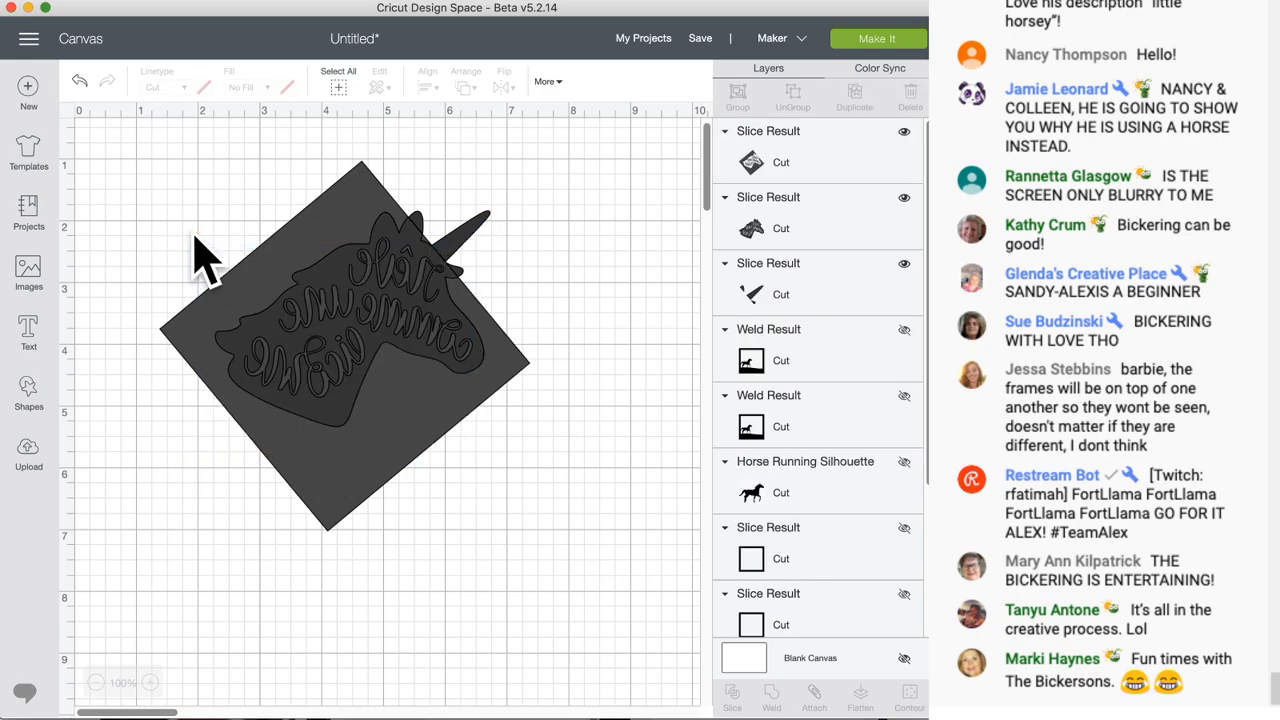
pyautogui.click(330, 300)
pyautogui.click(138, 180)
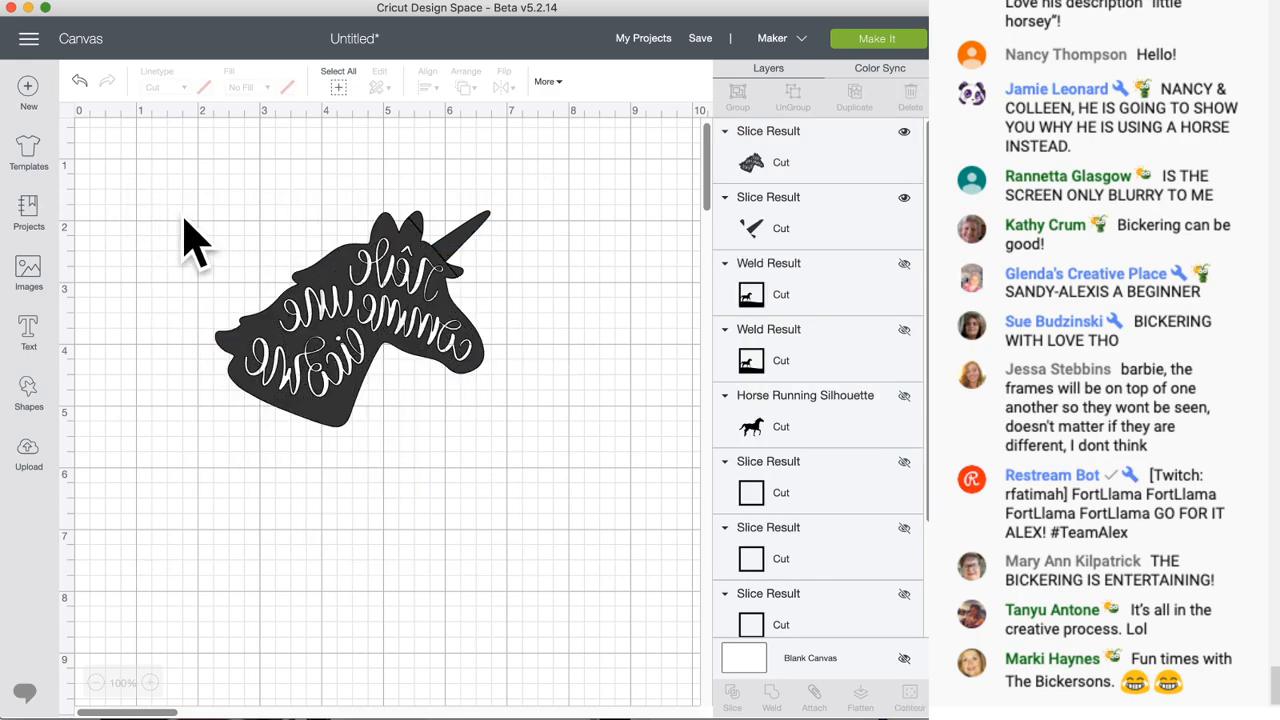
pyautogui.click(328, 288)
pyautogui.click(169, 234)
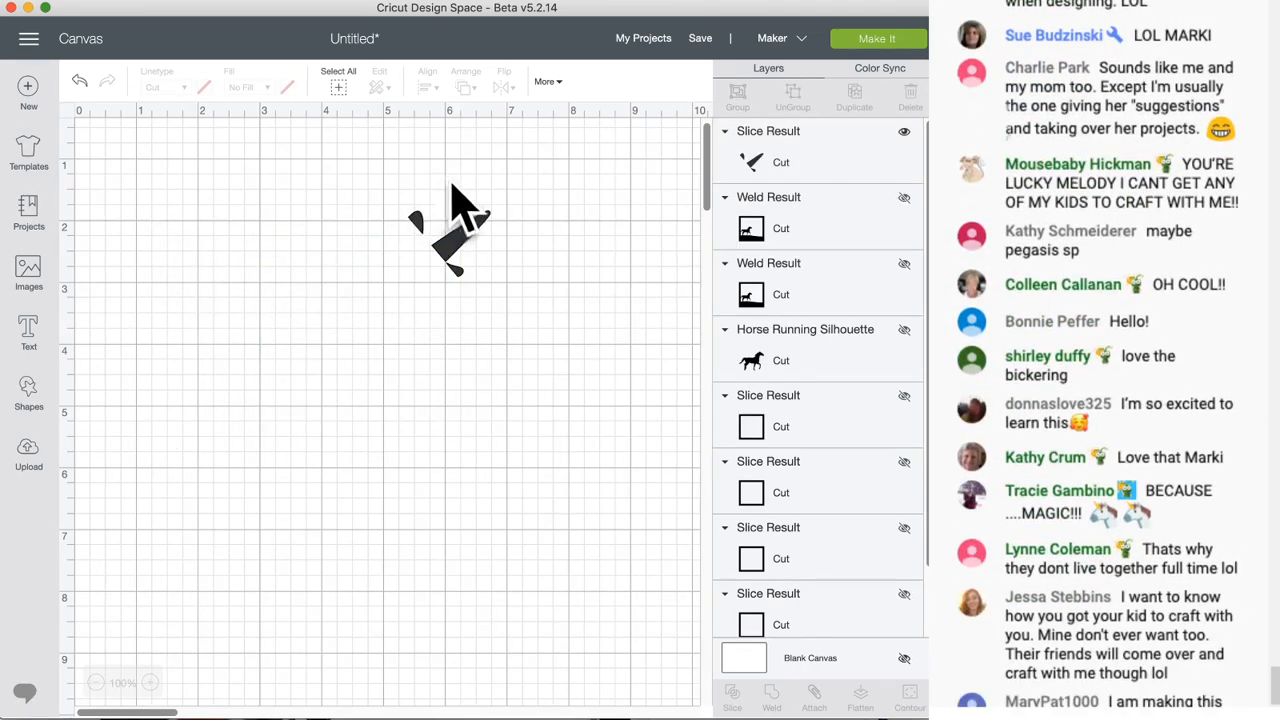
# - Move the horn piece lower, add a square rotated 45 degrees and about 4.4 inches overall, and place it over the ear fragment
pyautogui.moveTo(457, 243); pyautogui.dragTo(460, 315)
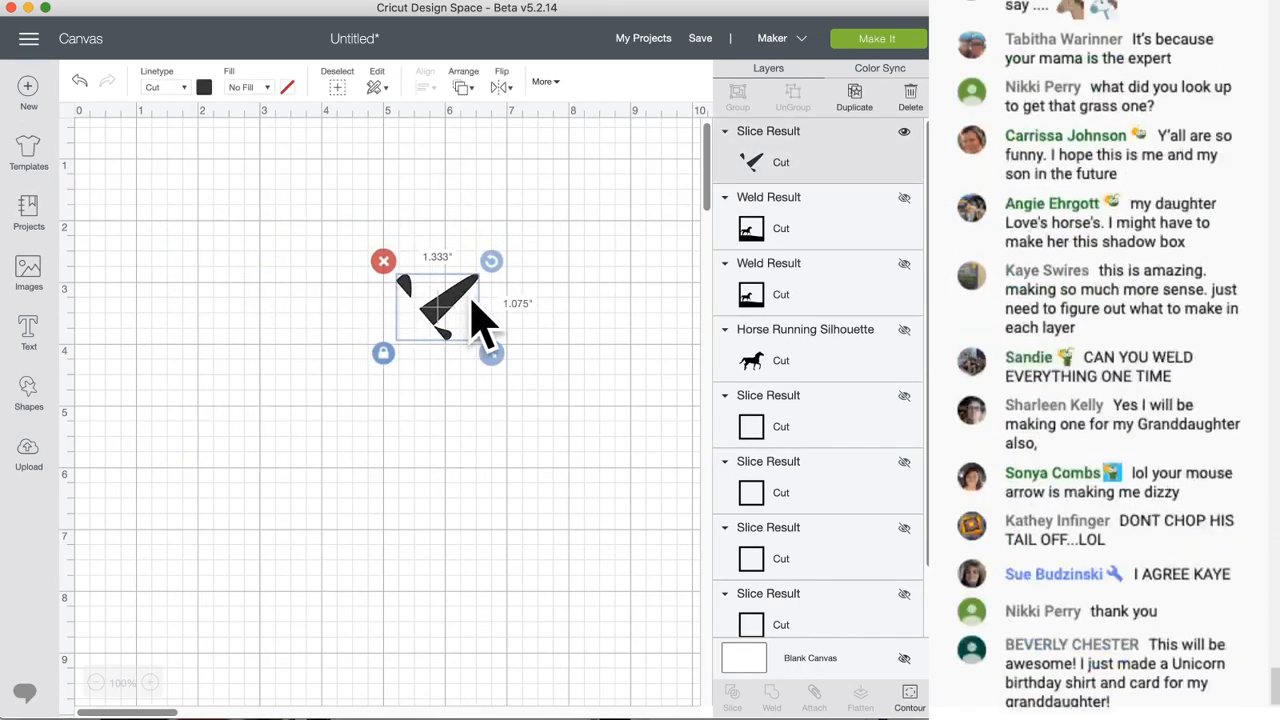
pyautogui.click(460, 430)
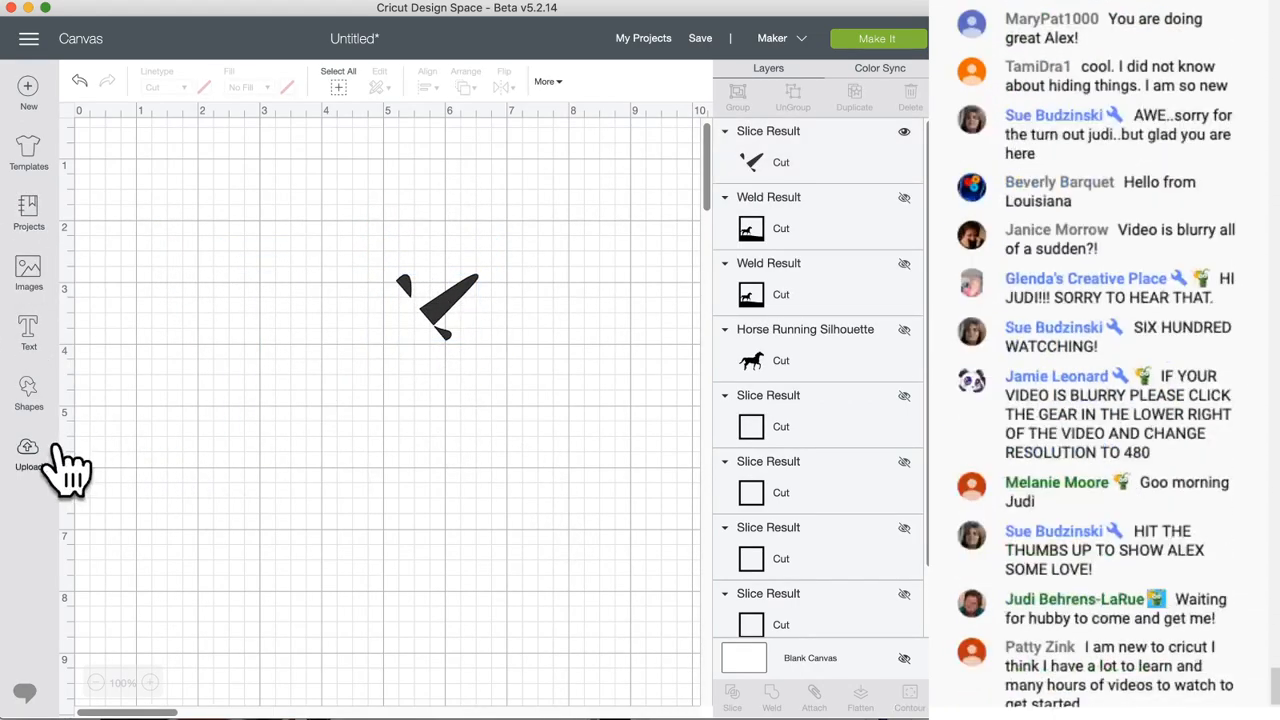
pyautogui.click(30, 392)
pyautogui.click(99, 274)
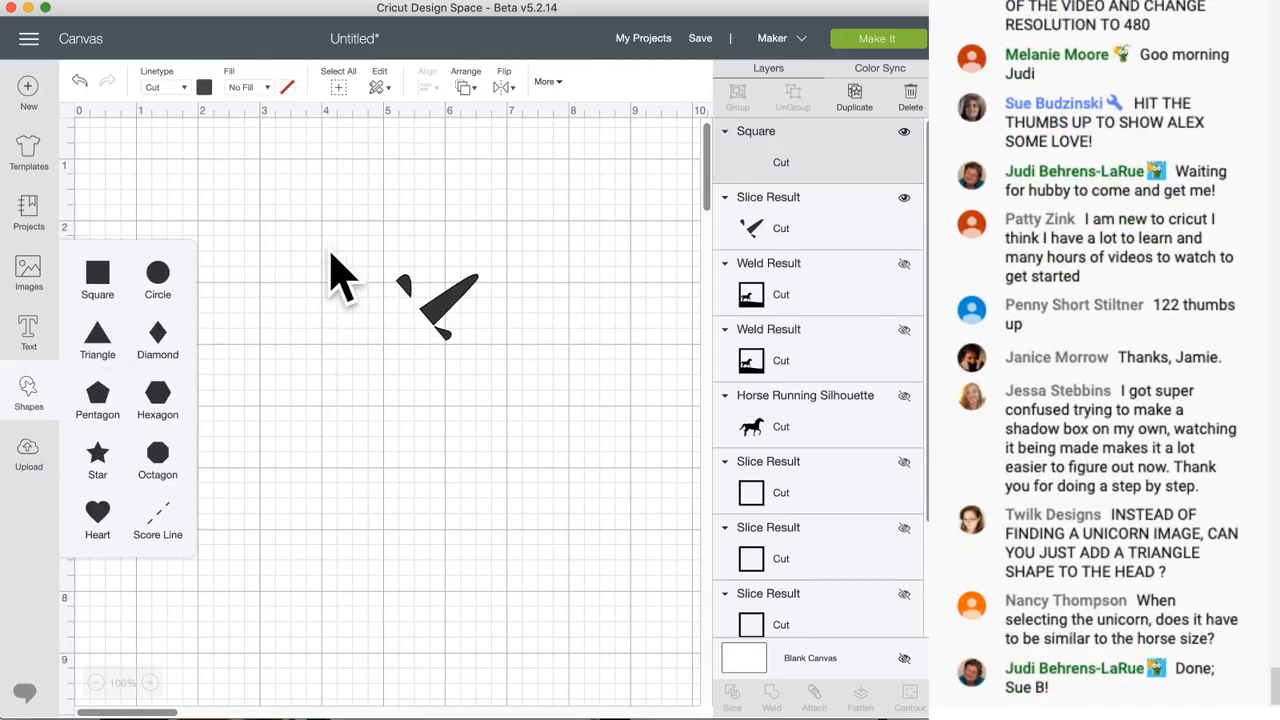
pyautogui.moveTo(384, 164); pyautogui.dragTo(449, 286)
pyautogui.moveTo(258, 284); pyautogui.dragTo(296, 288)
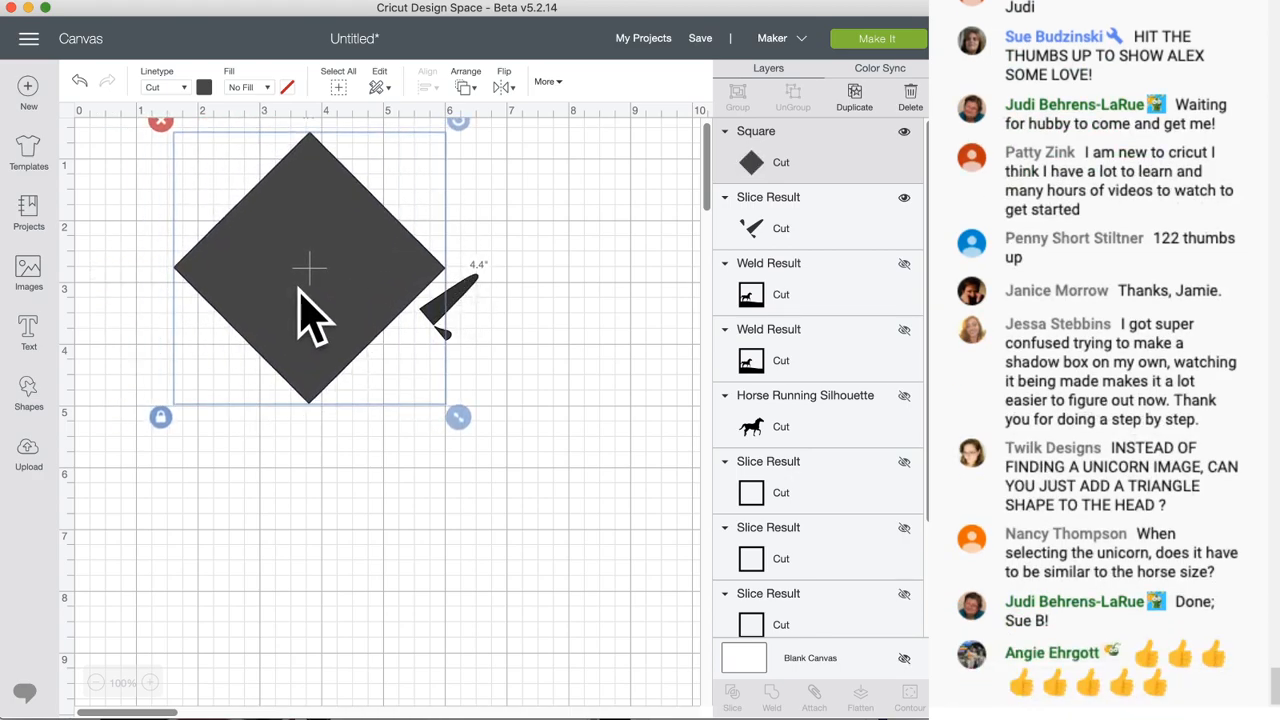
# - Slice the ear fragment off the horn piece with the tilted square and delete one of the cut-out ear pieces
pyautogui.moveTo(362, 468); pyautogui.dragTo(411, 177)
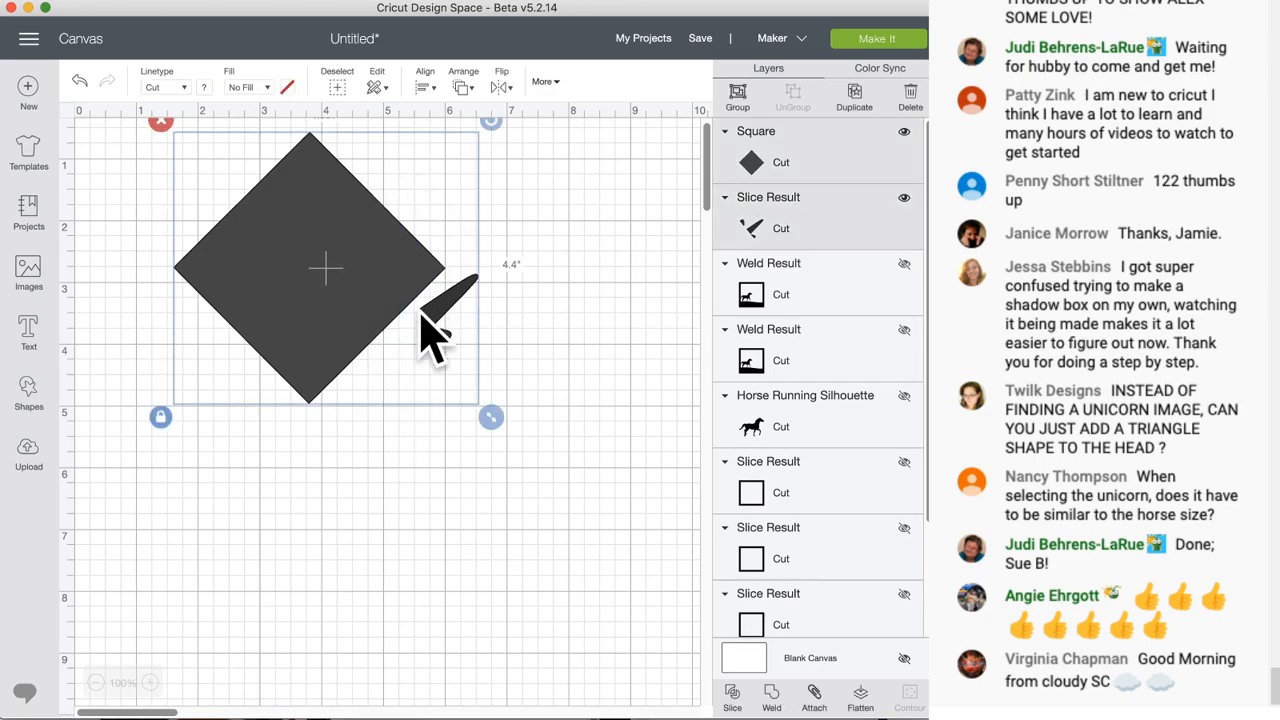
pyautogui.click(516, 264)
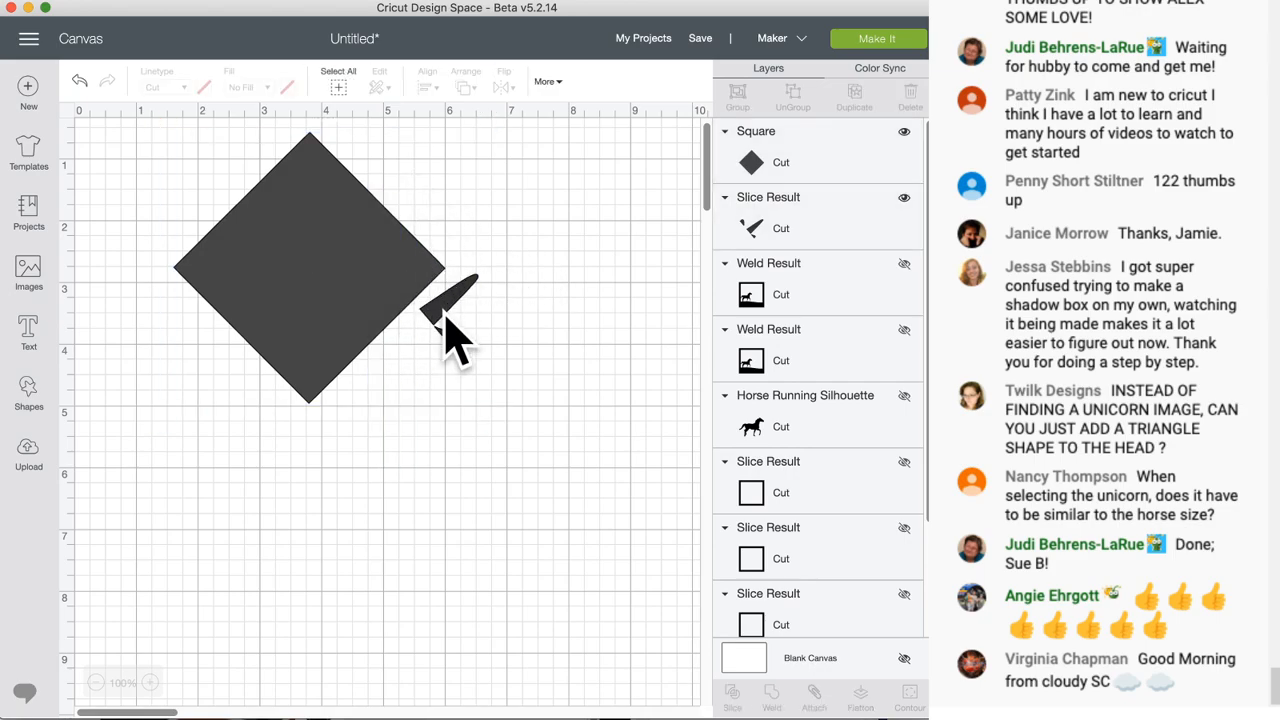
pyautogui.click(441, 318)
pyautogui.moveTo(506, 312); pyautogui.dragTo(402, 267)
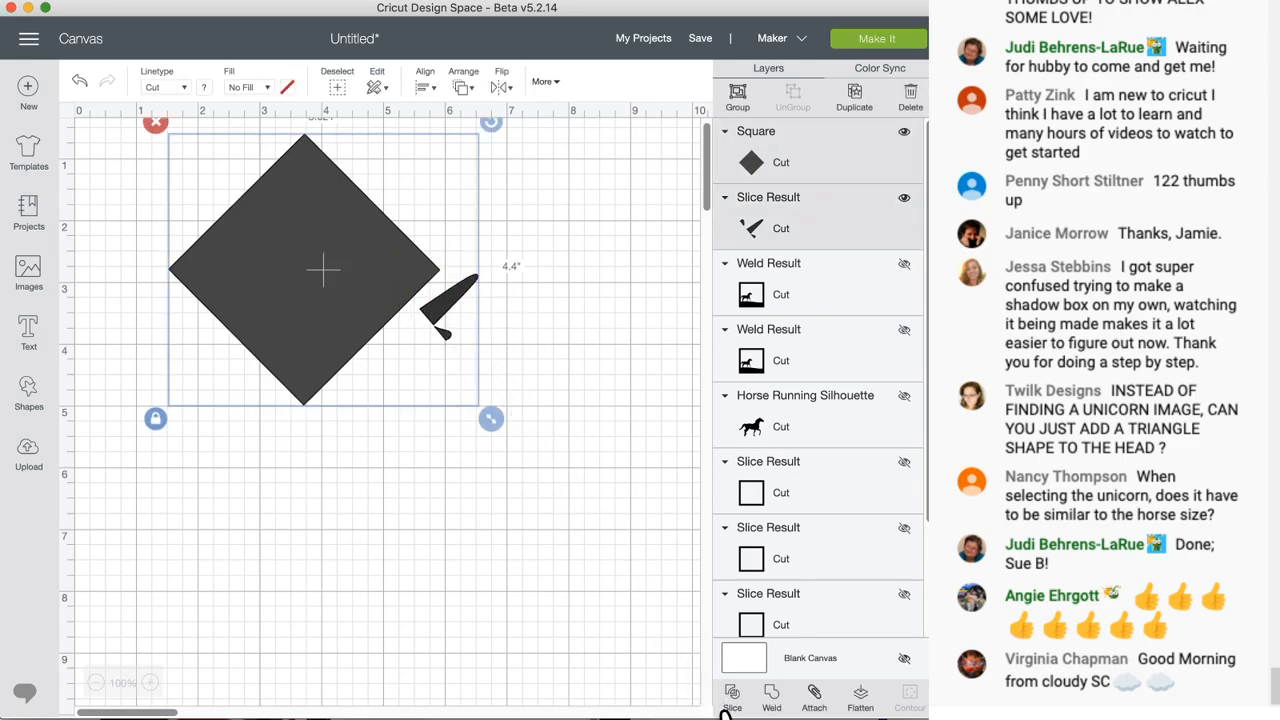
pyautogui.click(728, 702)
pyautogui.moveTo(416, 292); pyautogui.dragTo(425, 445)
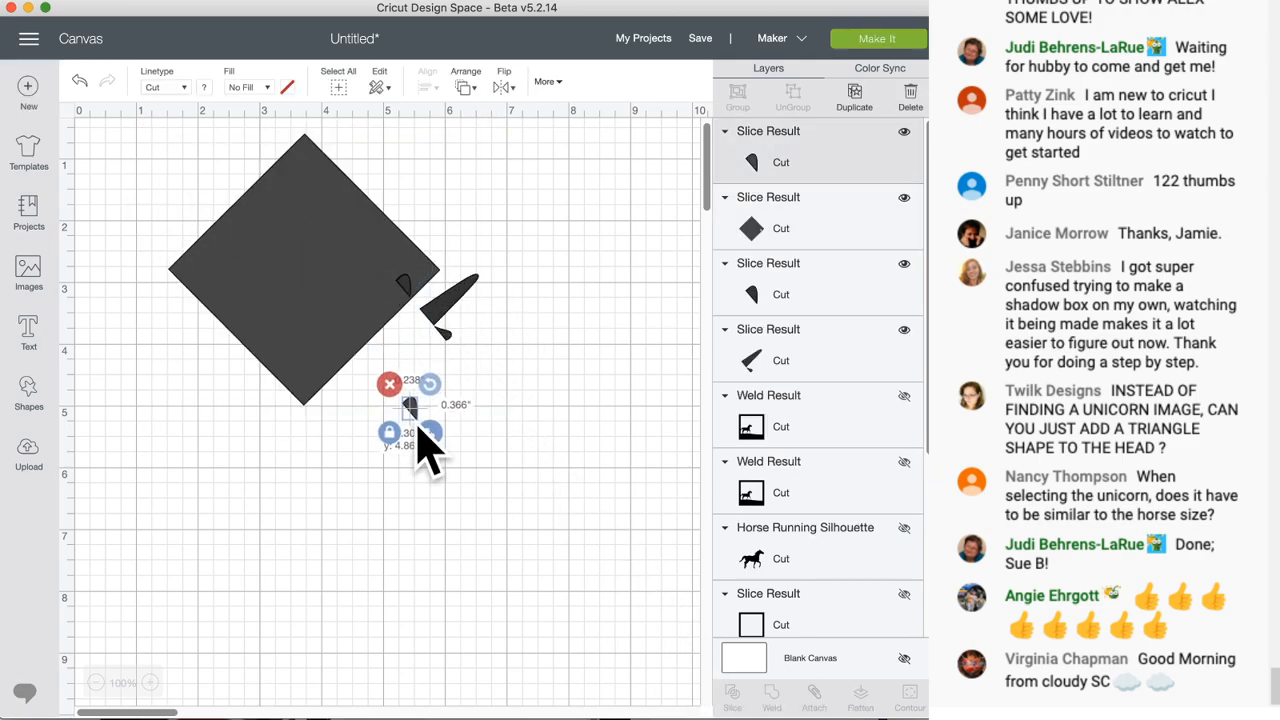
pyautogui.click(386, 365)
# - Rotate the leftover square to match the horn's base, cover the fragment below the horn, and slice the two
pyautogui.moveTo(405, 300); pyautogui.dragTo(533, 464)
pyautogui.moveTo(637, 291); pyautogui.dragTo(617, 309)
pyautogui.moveTo(507, 435); pyautogui.dragTo(501, 418)
pyautogui.moveTo(471, 614); pyautogui.dragTo(436, 284)
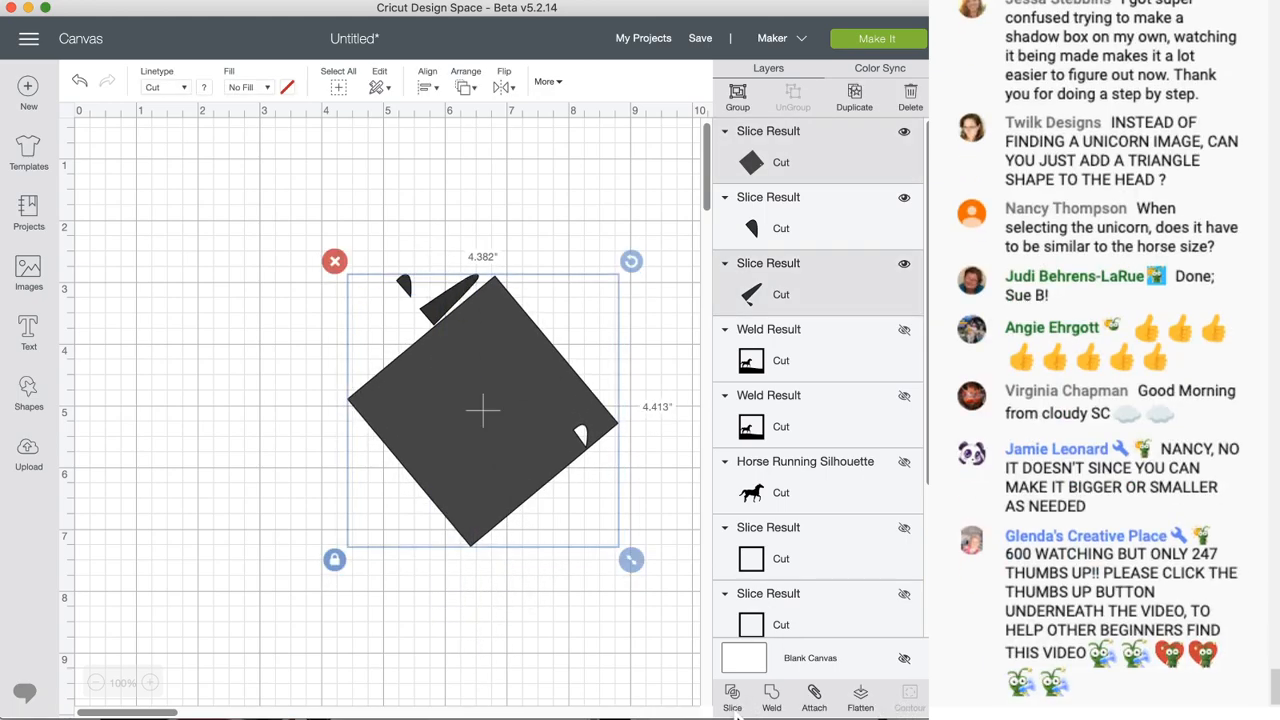
pyautogui.click(730, 698)
# - Move the clean horn aside and delete the leftover square and all remaining ear and head fragments
pyautogui.moveTo(463, 370); pyautogui.dragTo(309, 443)
pyautogui.click(192, 335)
pyautogui.moveTo(457, 312); pyautogui.dragTo(555, 253)
pyautogui.moveTo(346, 248); pyautogui.dragTo(387, 263)
pyautogui.moveTo(455, 300); pyautogui.dragTo(471, 428)
pyautogui.click(385, 264)
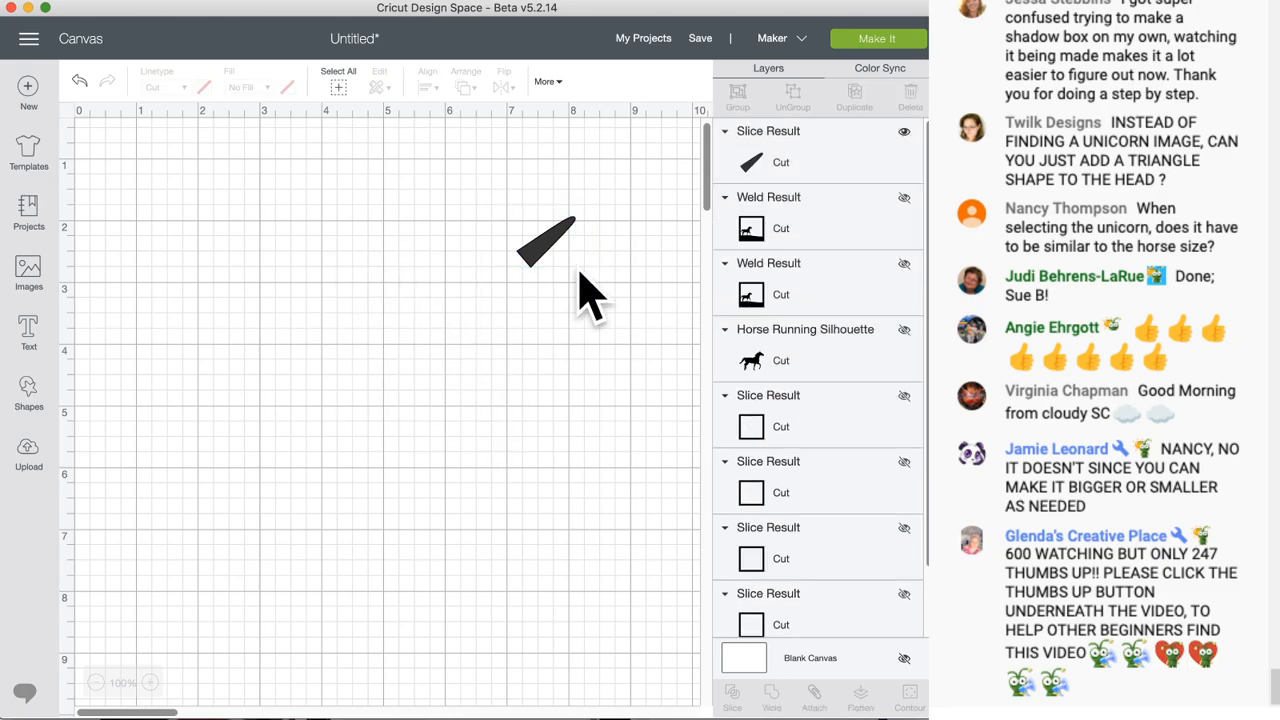
# - Show the upper welded horse frame and shrink the horn to about 0.54 by 0.47 inches on the horse's head
pyautogui.click(905, 199)
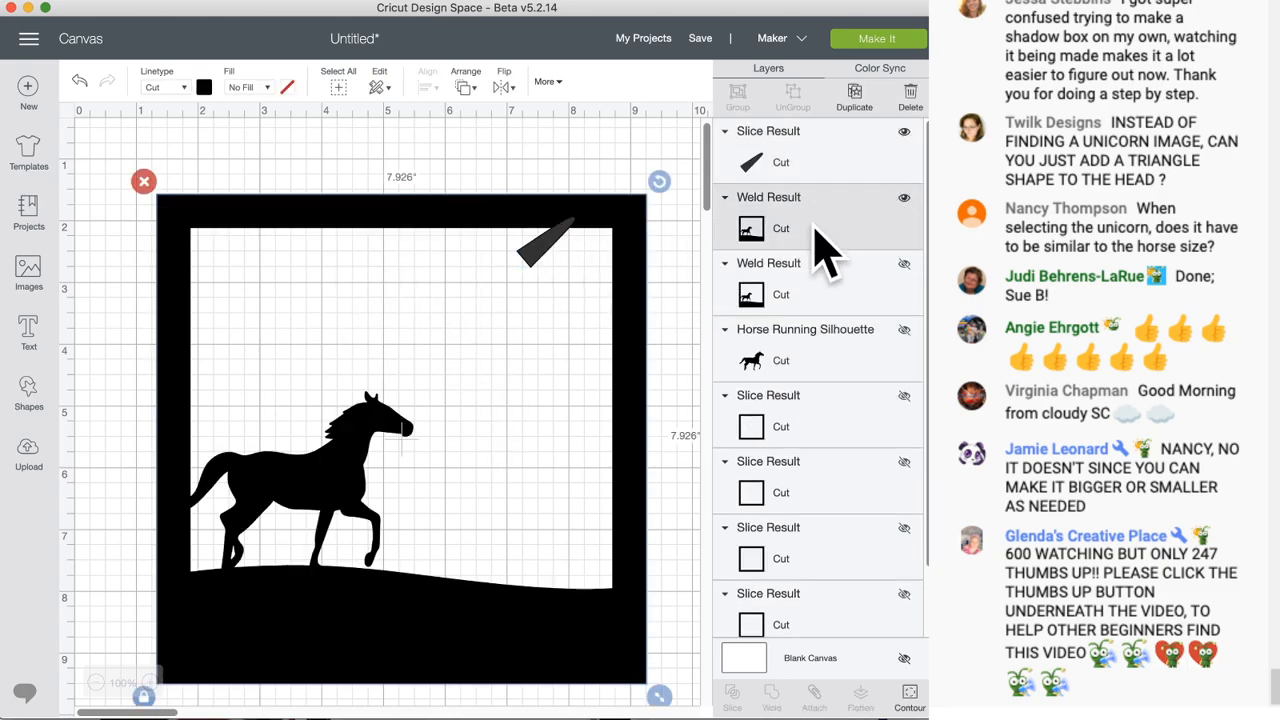
pyautogui.moveTo(434, 206); pyautogui.dragTo(360, 137)
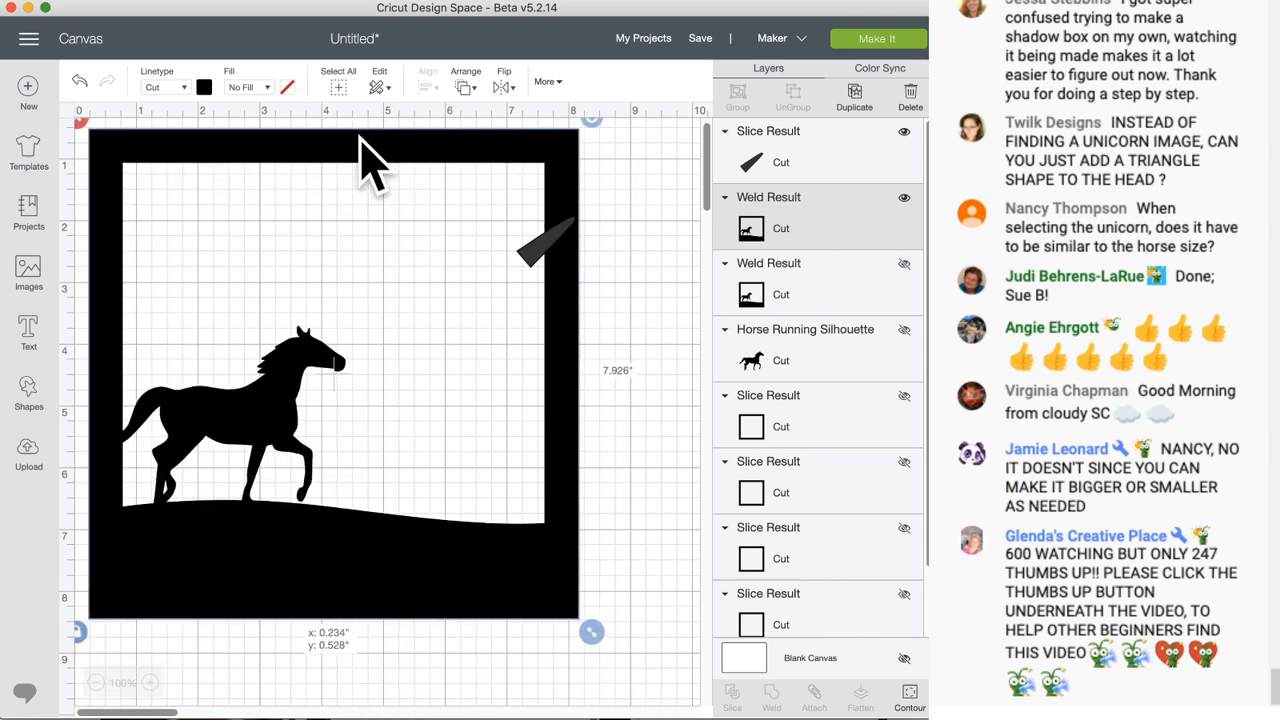
pyautogui.moveTo(529, 257); pyautogui.dragTo(333, 318)
pyautogui.moveTo(401, 357); pyautogui.dragTo(329, 328)
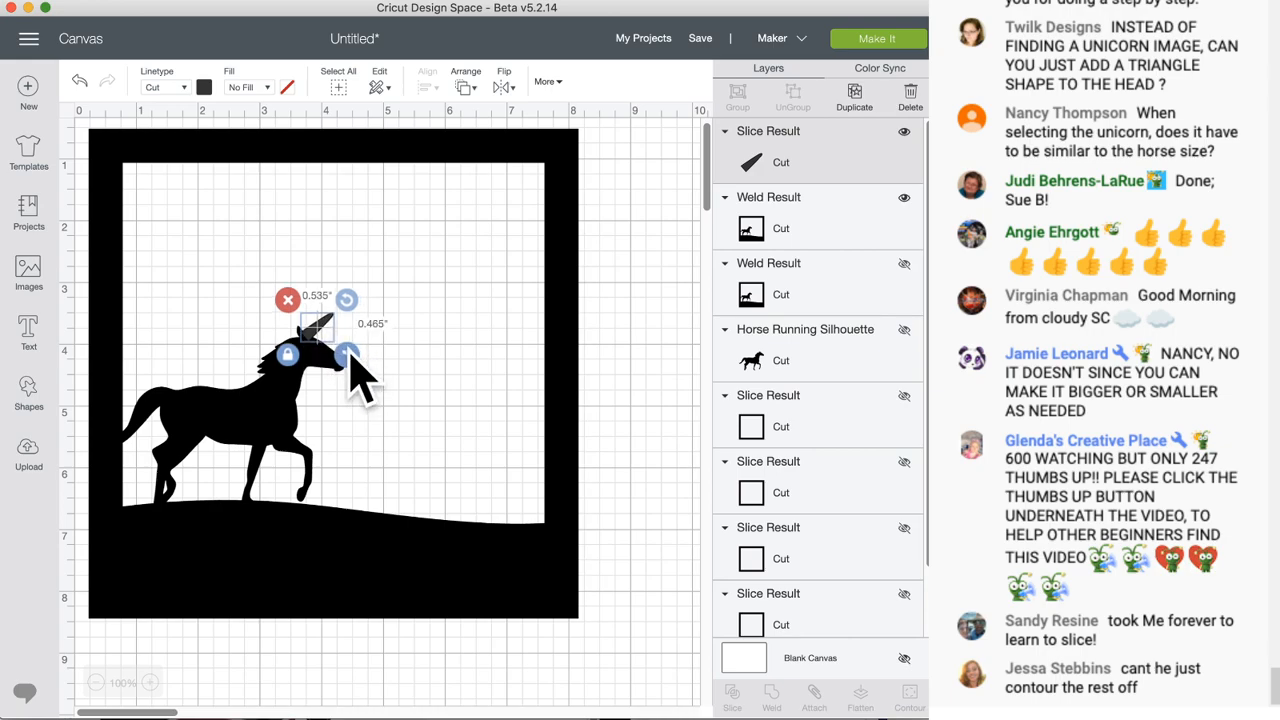
# - Tilt the horn slightly more upright and seat its base on the horse's forehead
pyautogui.moveTo(325, 335); pyautogui.dragTo(326, 338)
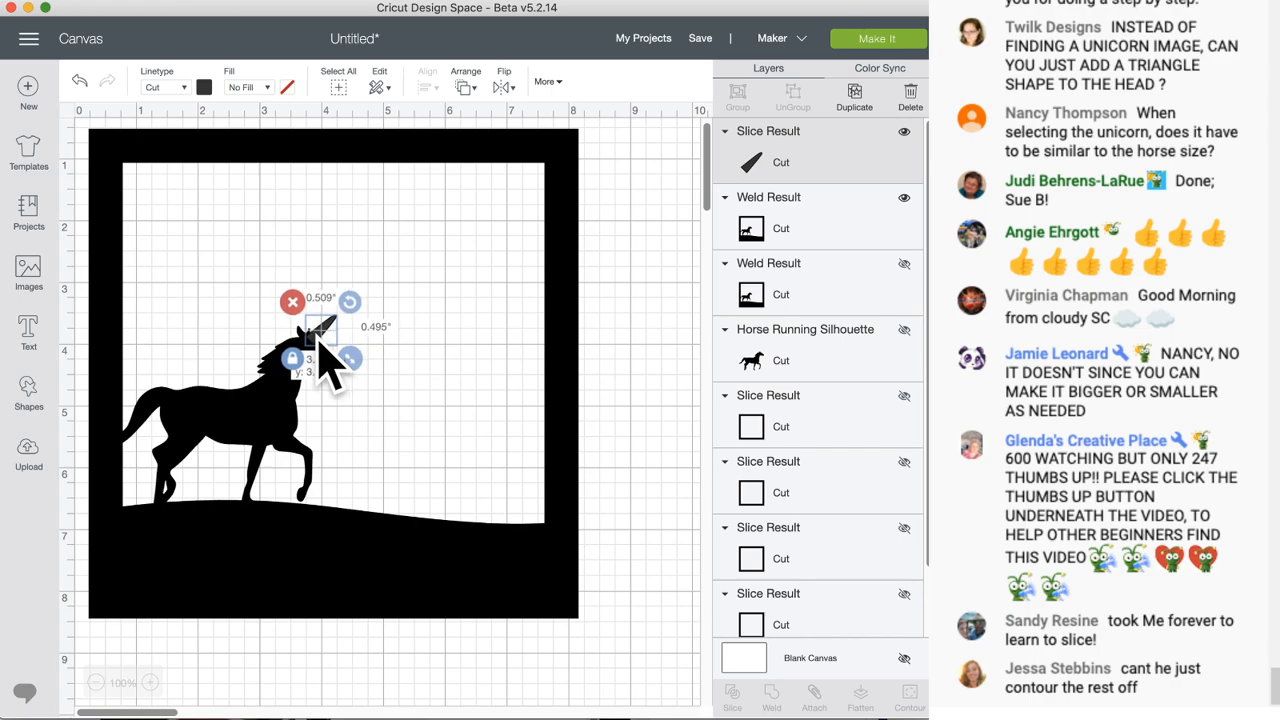
pyautogui.click(444, 388)
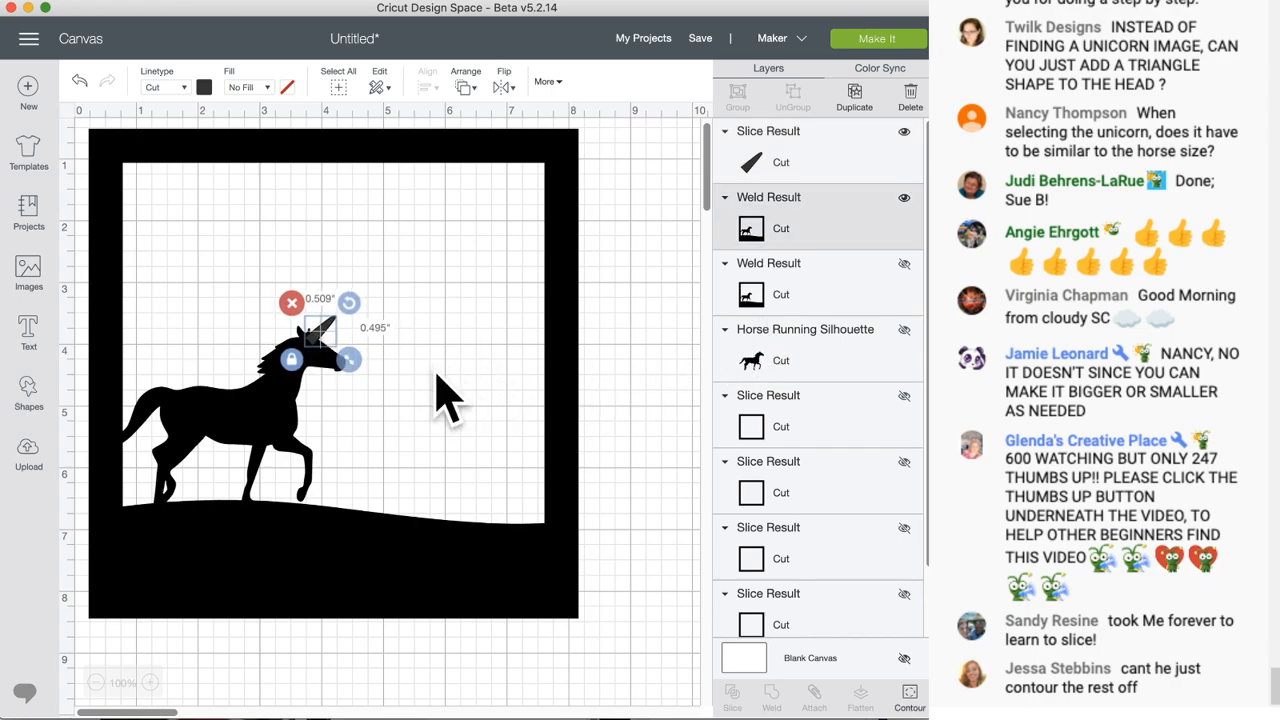
pyautogui.click(322, 336)
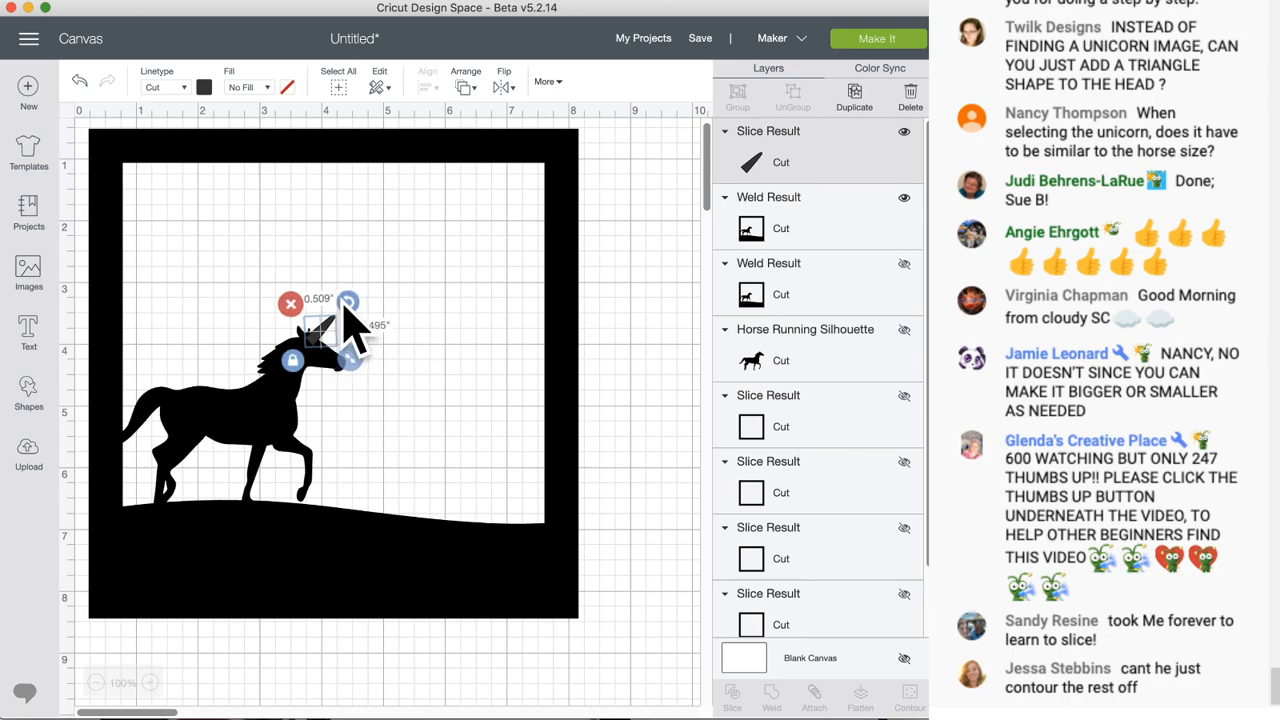
pyautogui.click(357, 443)
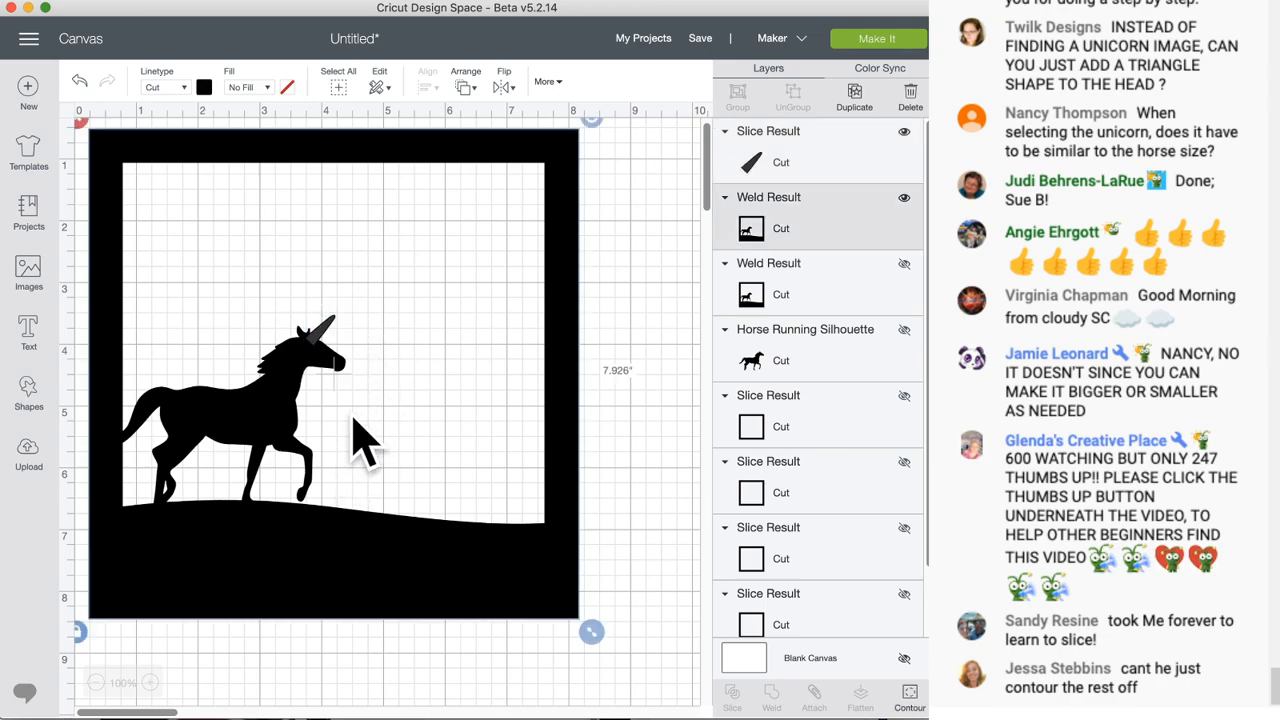
# - Reposition the horse frame beneath the horn, adjust the horn's angle, and set its base into the horse's forehead again
pyautogui.moveTo(346, 434); pyautogui.dragTo(590, 495)
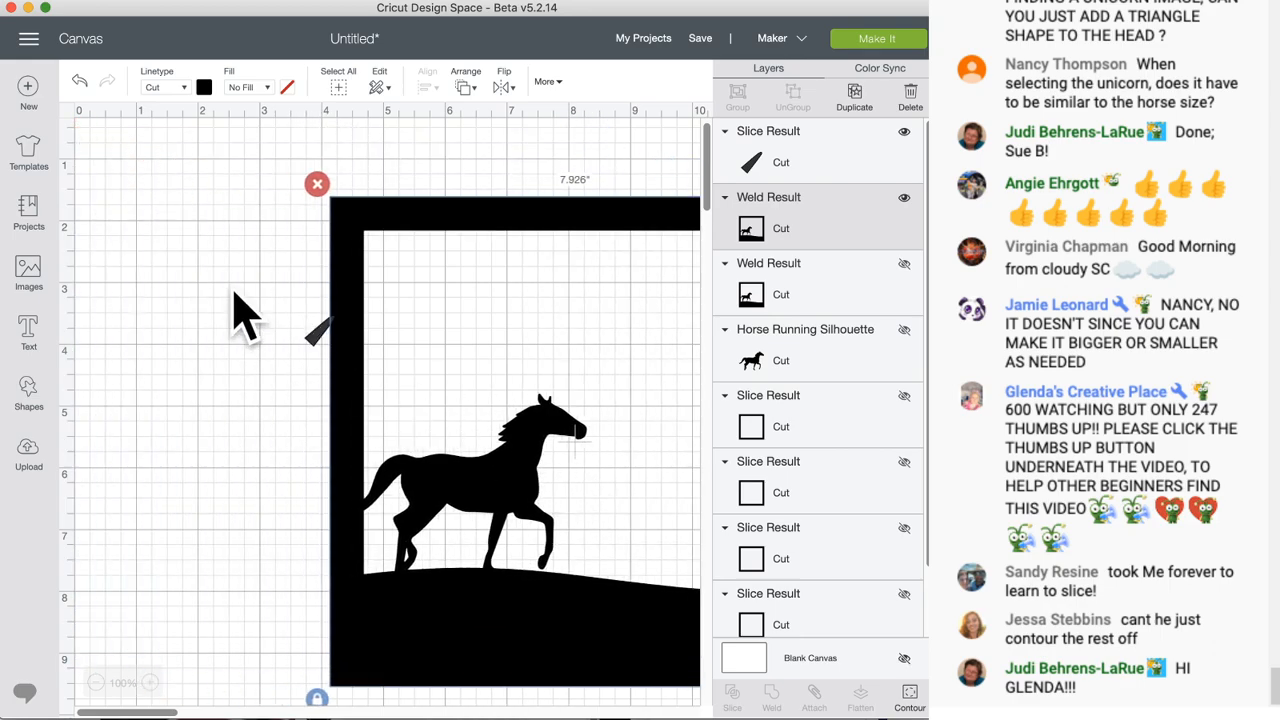
pyautogui.rightClick(318, 343)
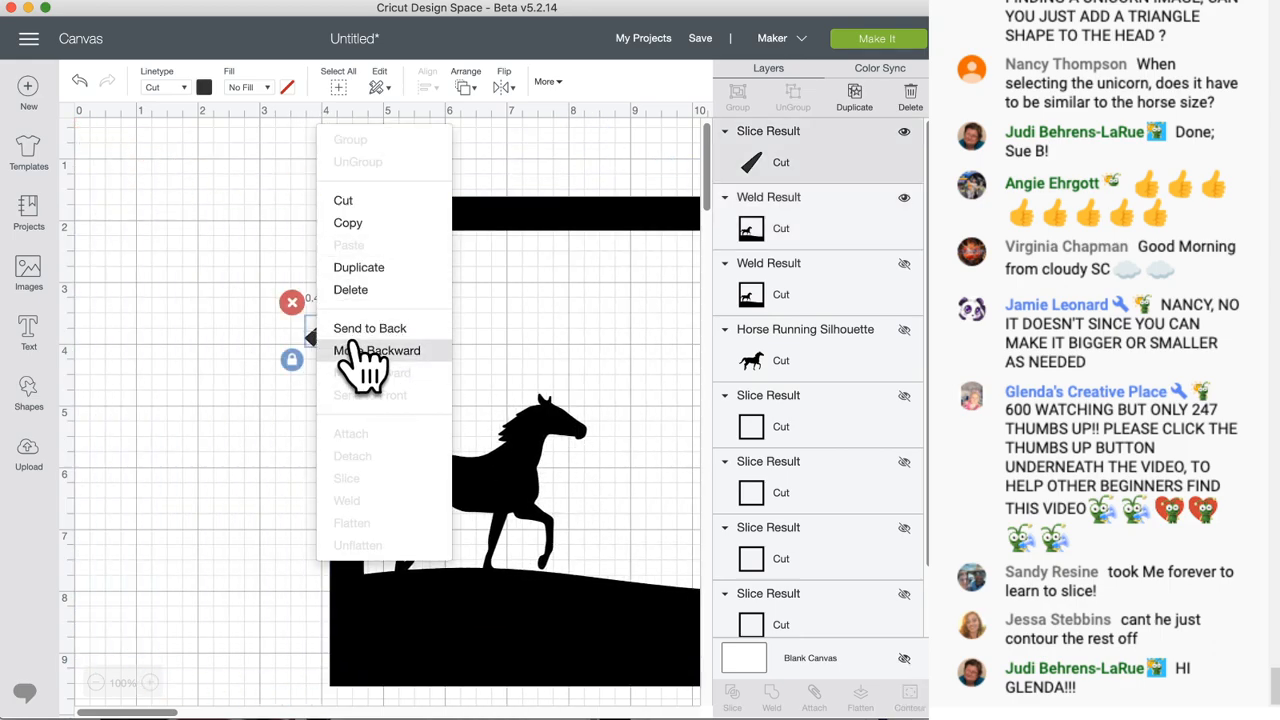
pyautogui.click(222, 460)
pyautogui.moveTo(357, 434); pyautogui.dragTo(84, 338)
pyautogui.moveTo(256, 362); pyautogui.dragTo(280, 385)
pyautogui.moveTo(327, 342)
pyautogui.mouseDown()
pyautogui.moveTo(340, 372)
pyautogui.moveTo(333, 362)
pyautogui.mouseUp()
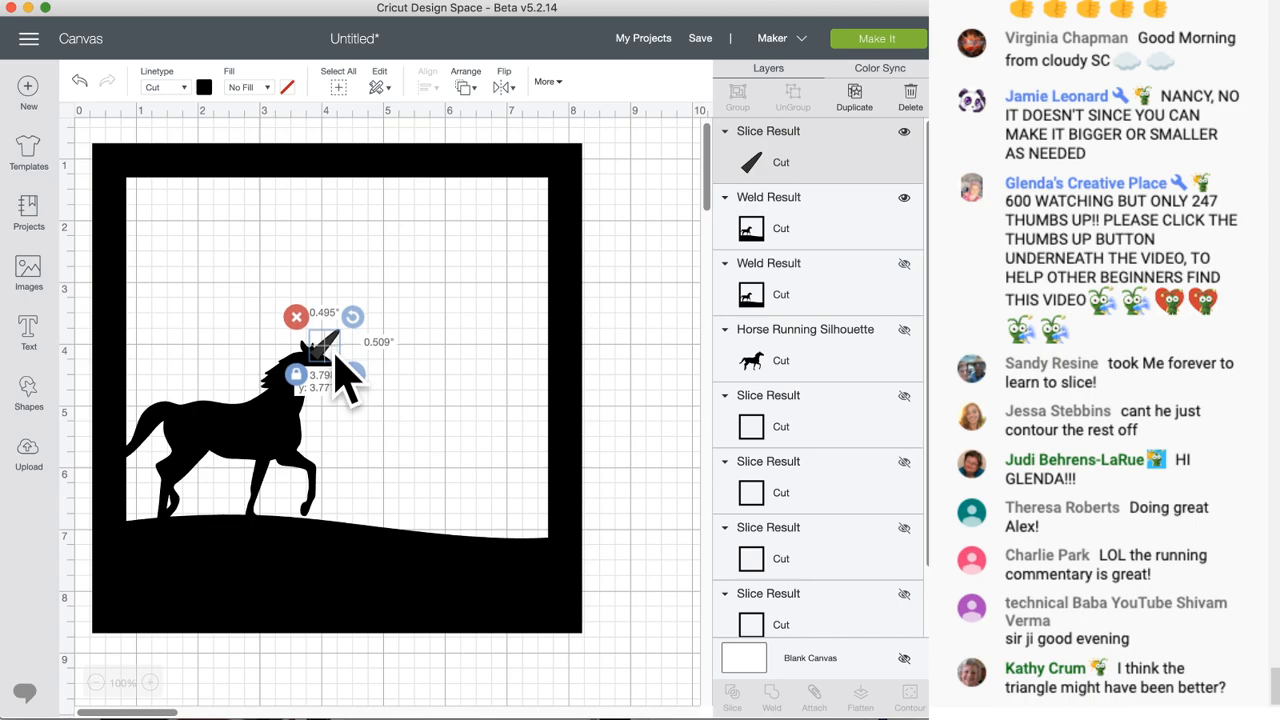
# - Weld the horn to the horse frame
pyautogui.moveTo(618, 324); pyautogui.dragTo(250, 450)
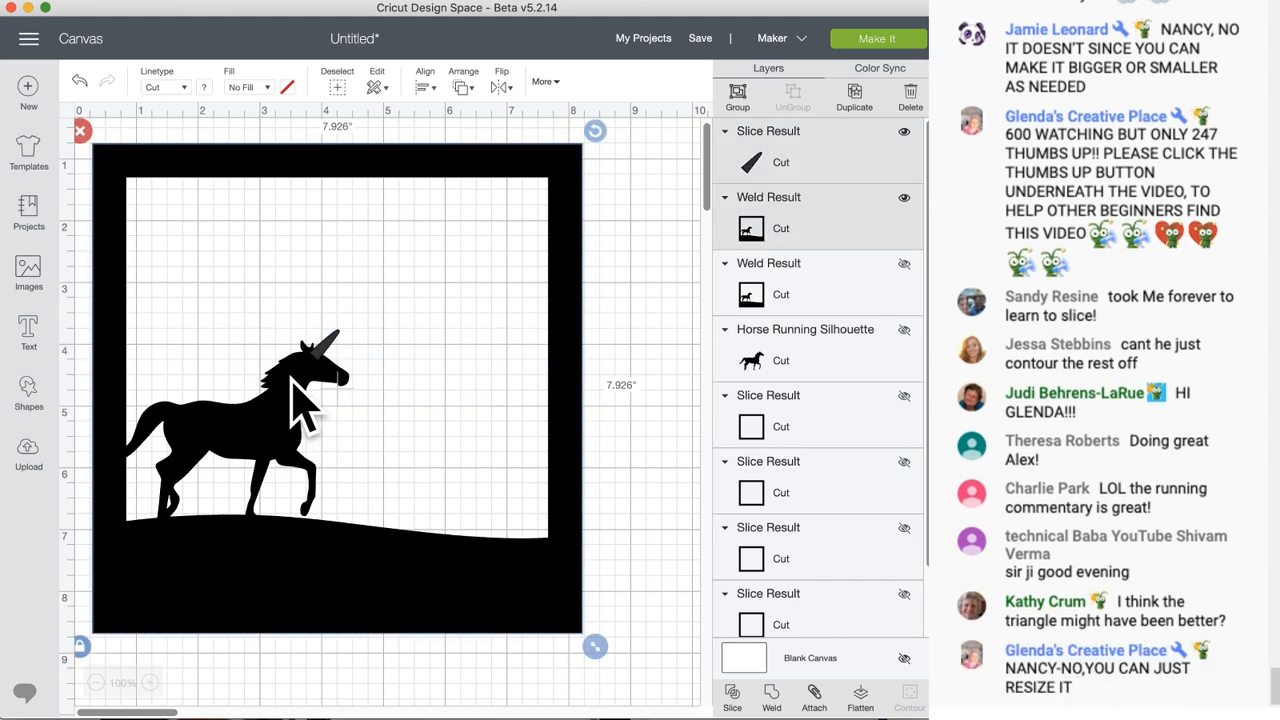
pyautogui.rightClick(292, 380)
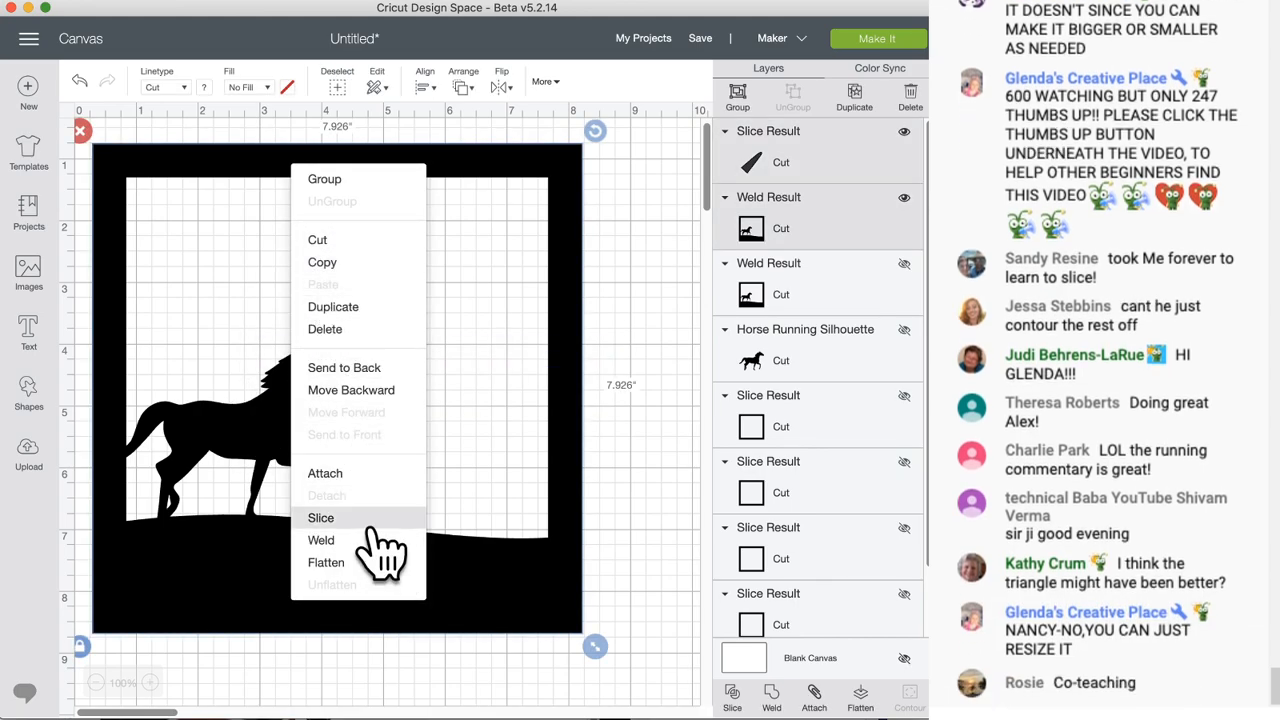
pyautogui.click(322, 540)
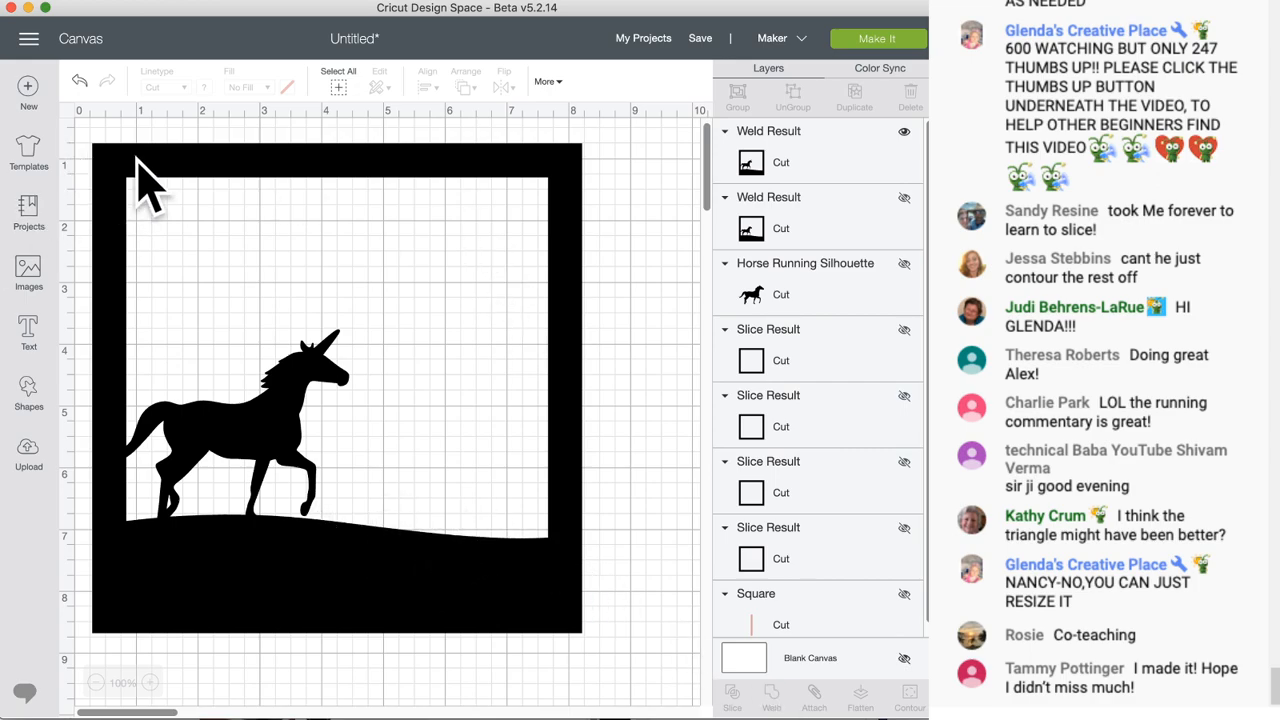
# - Search the image library for "wings"
pyautogui.click(30, 275)
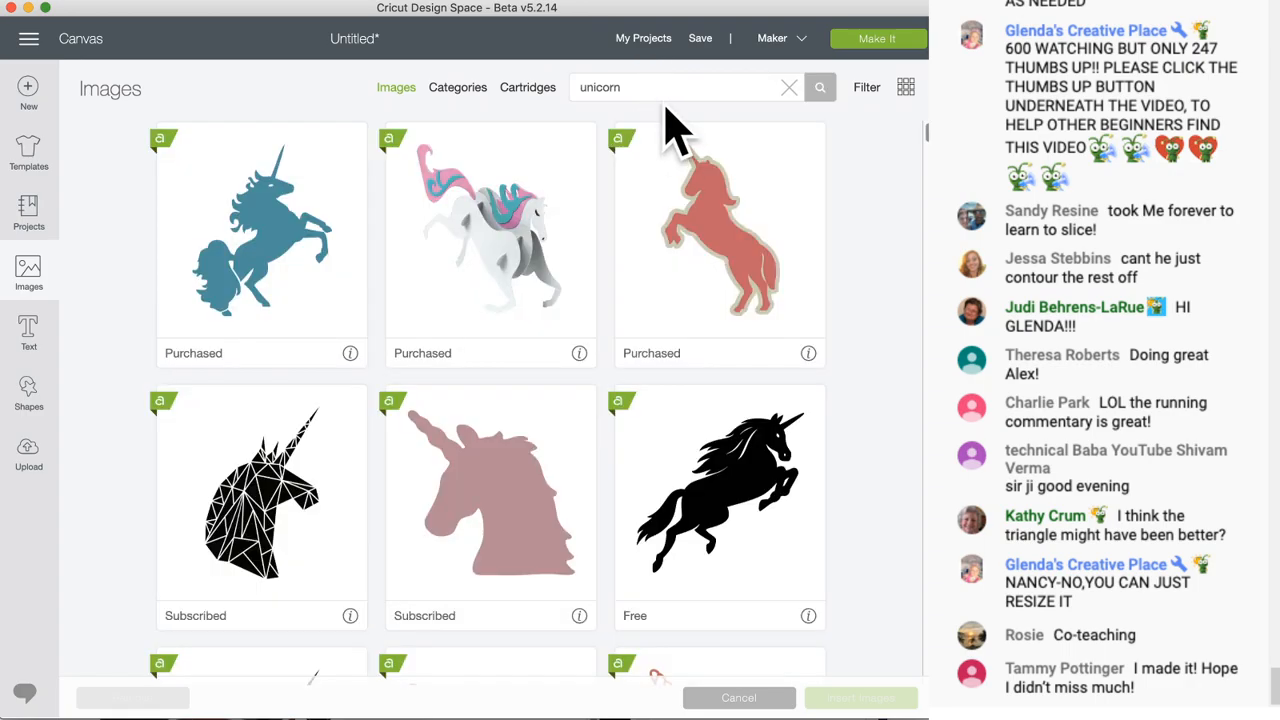
pyautogui.moveTo(640, 87); pyautogui.dragTo(529, 106)
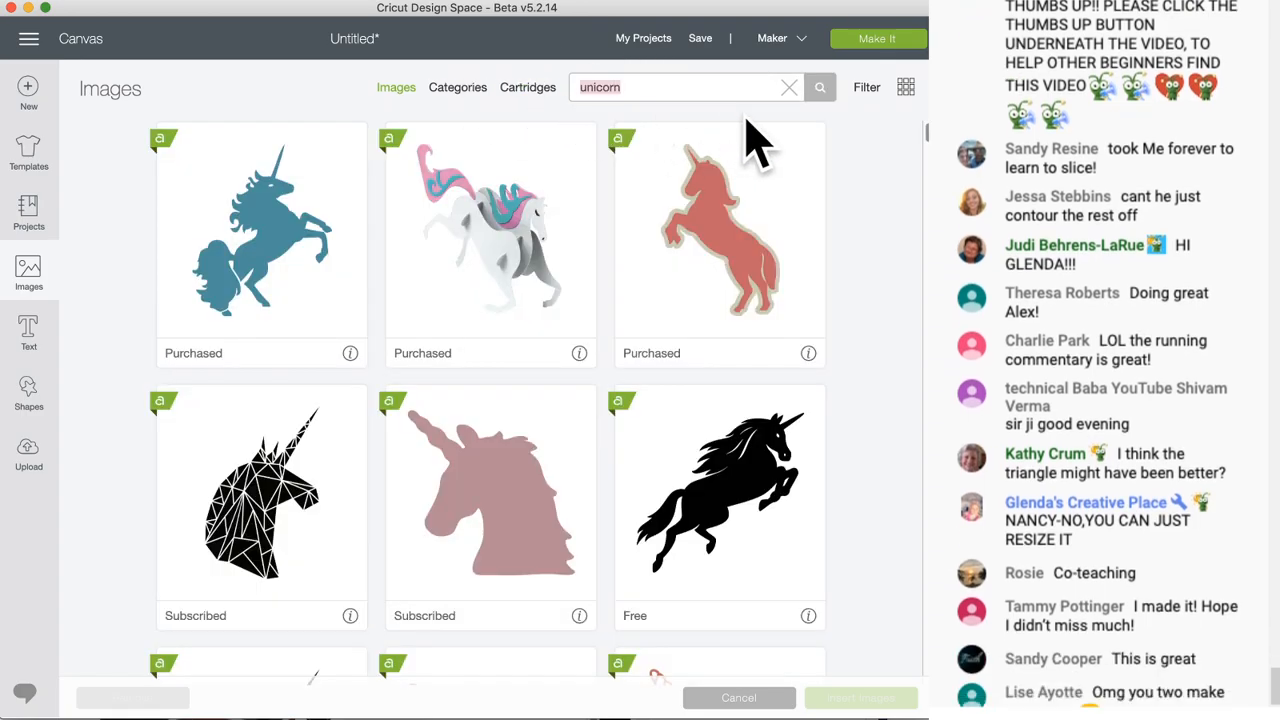
pyautogui.write('te')
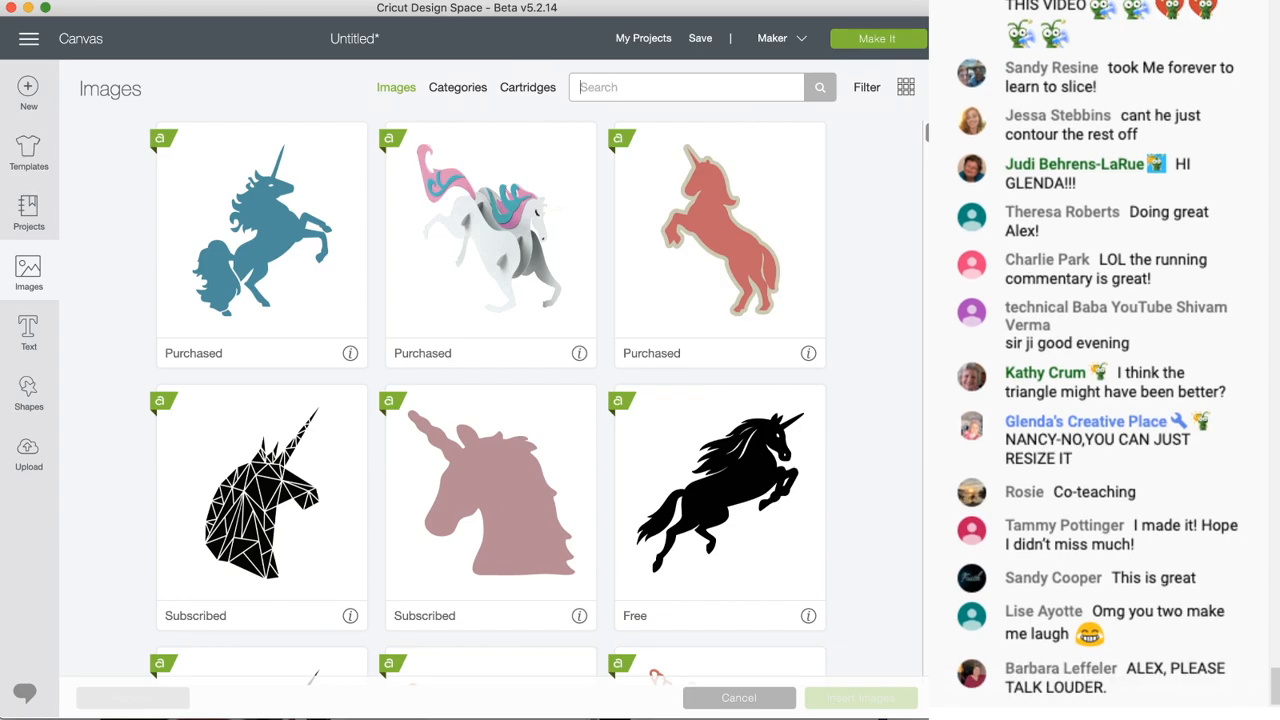
pyautogui.write('w')
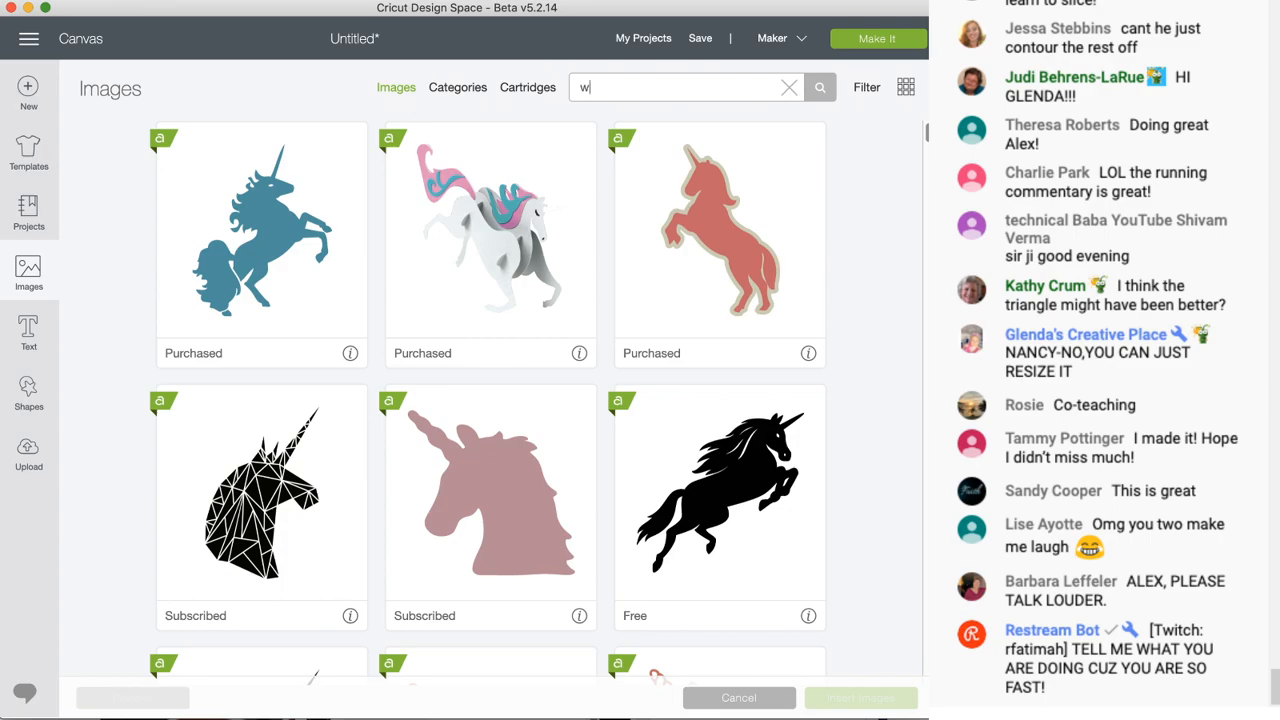
pyautogui.write('ings')
pyautogui.press('Return')
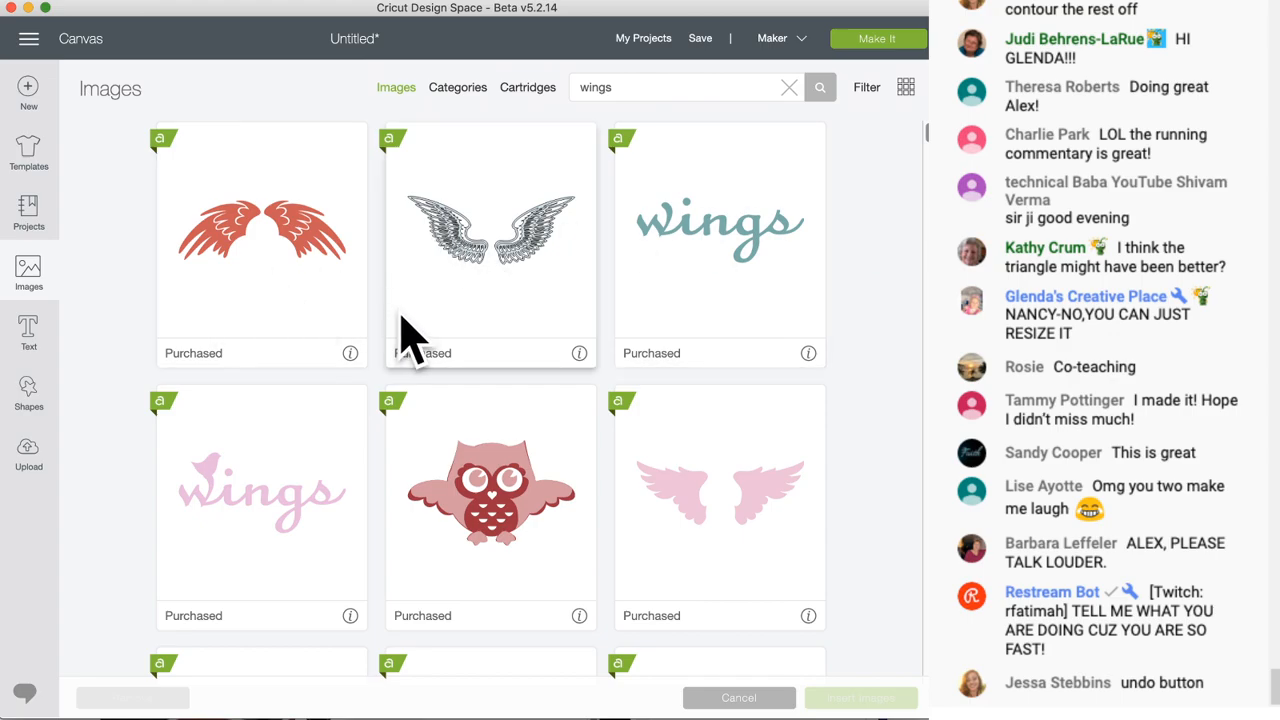
# - Find the single outlined wing with an open curl at its base among the results and insert it into the design
pyautogui.scroll(-5, 400, 337)
pyautogui.scroll(-6, 410, 337)
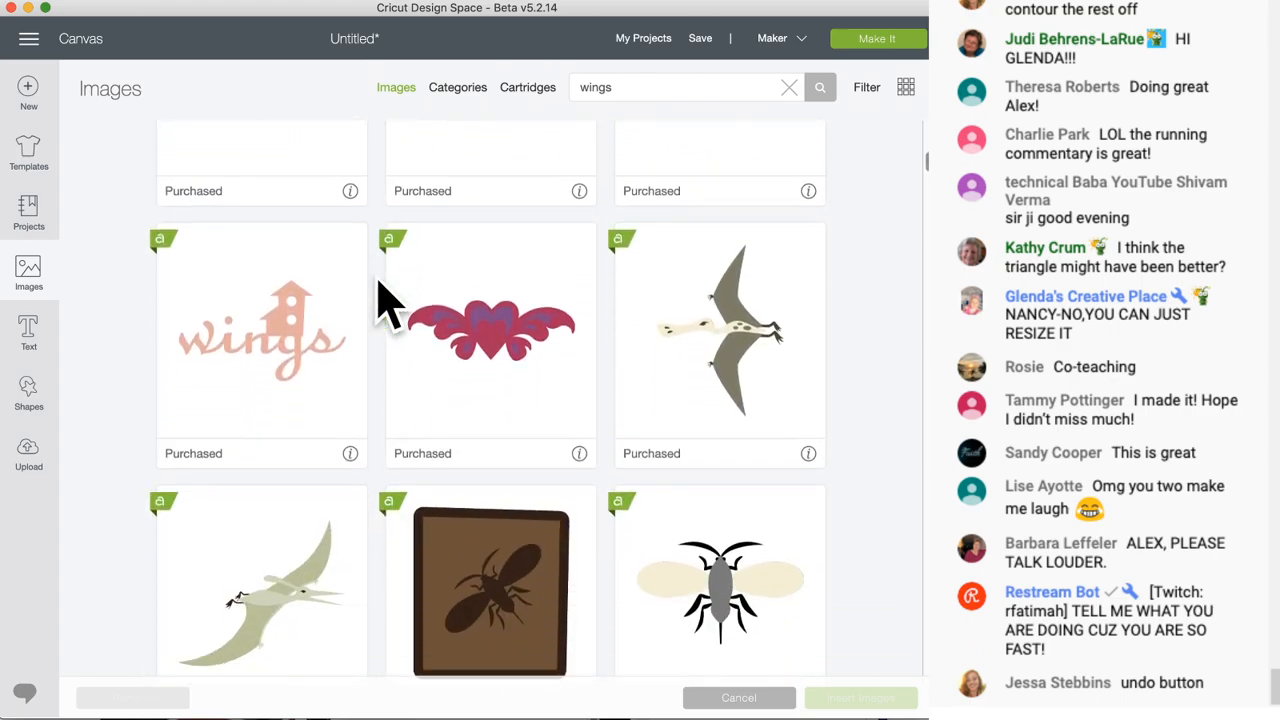
pyautogui.scroll(-15, 400, 380)
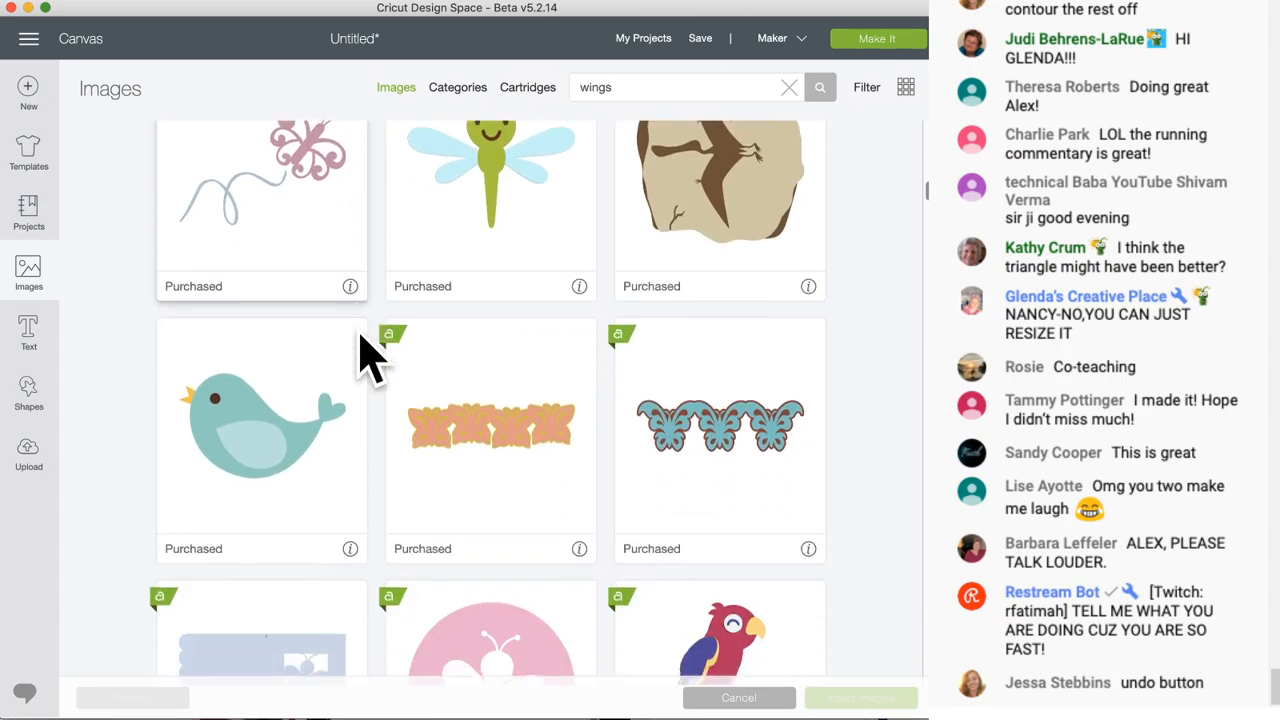
pyautogui.scroll(-15, 388, 368)
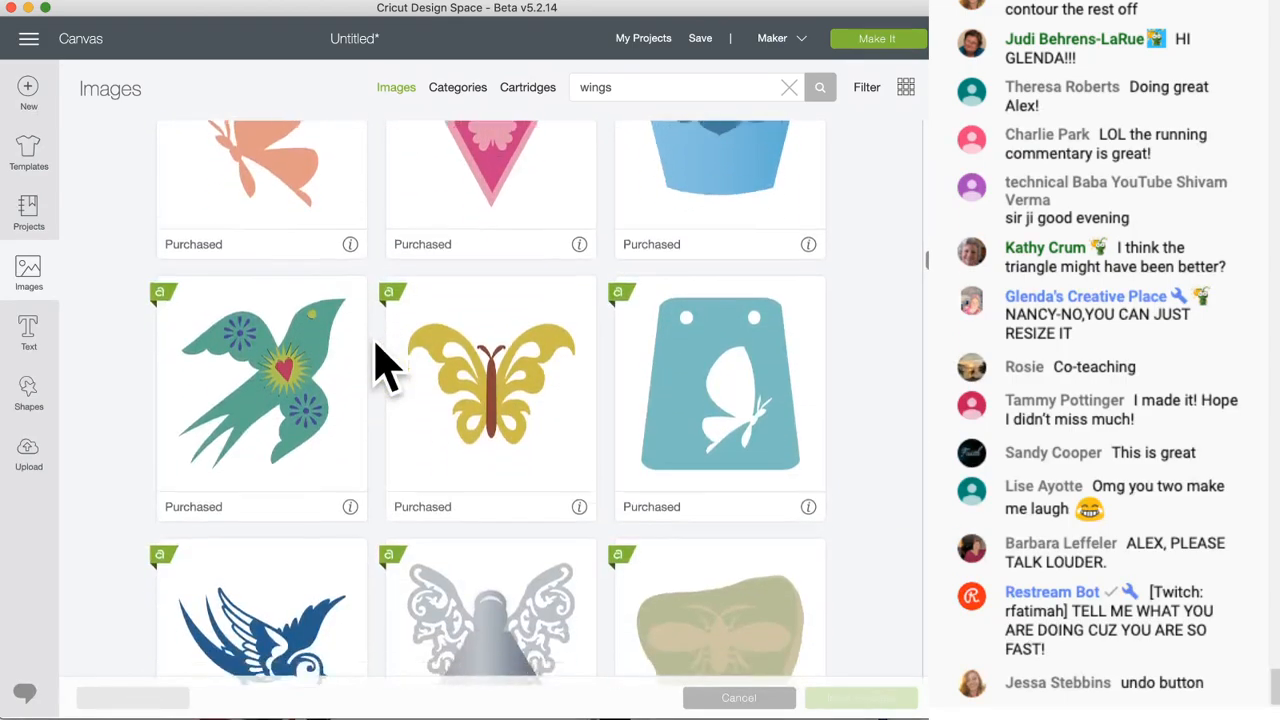
pyautogui.scroll(-4, 388, 368)
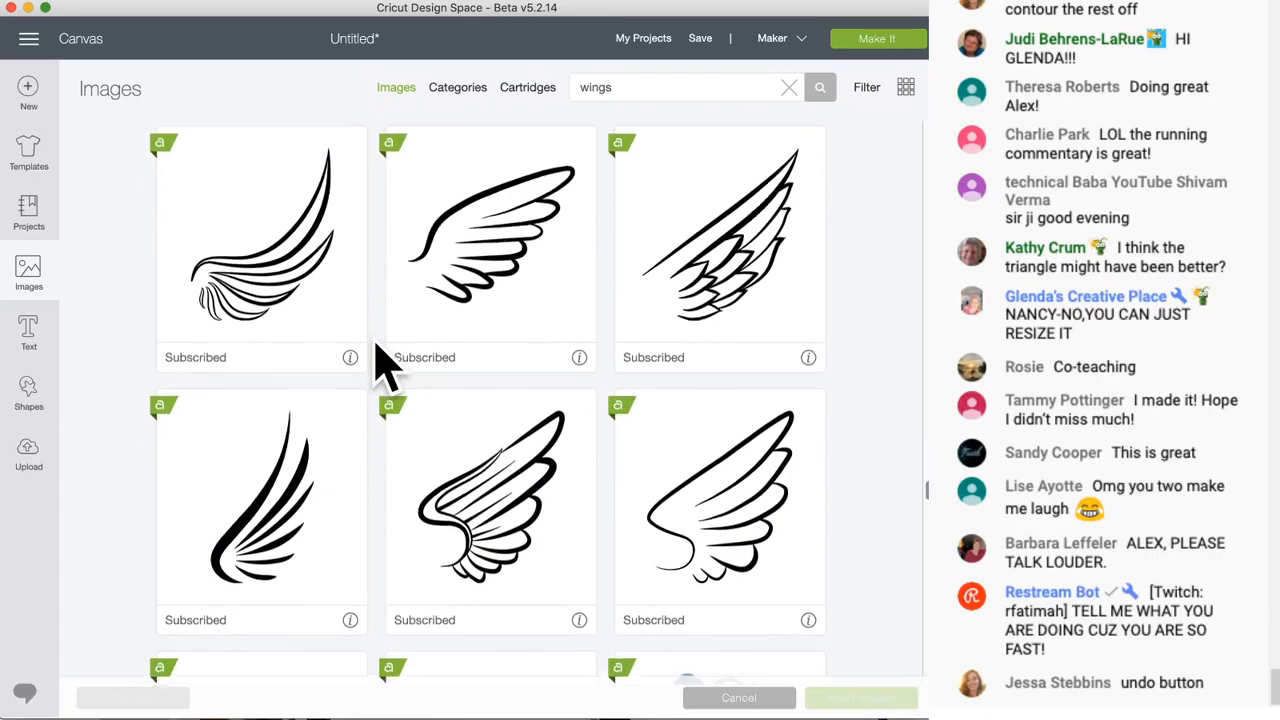
pyautogui.scroll(2, 388, 368)
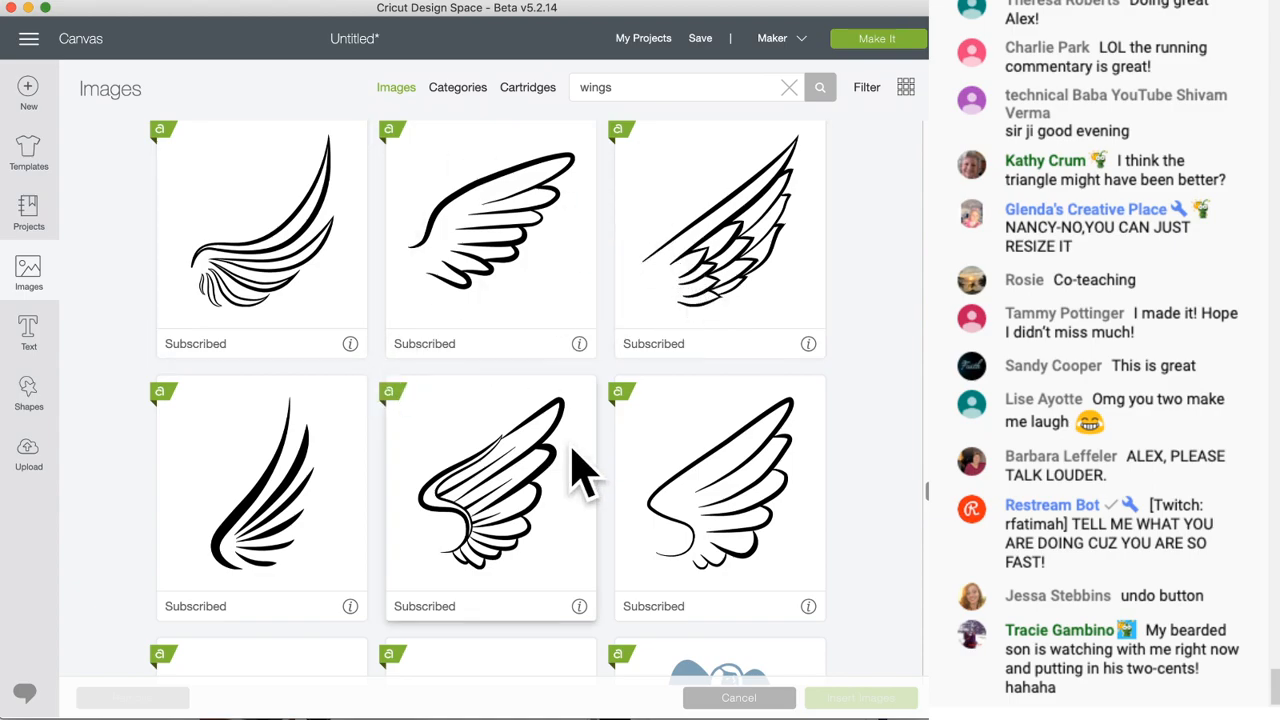
pyautogui.scroll(3, 553, 435)
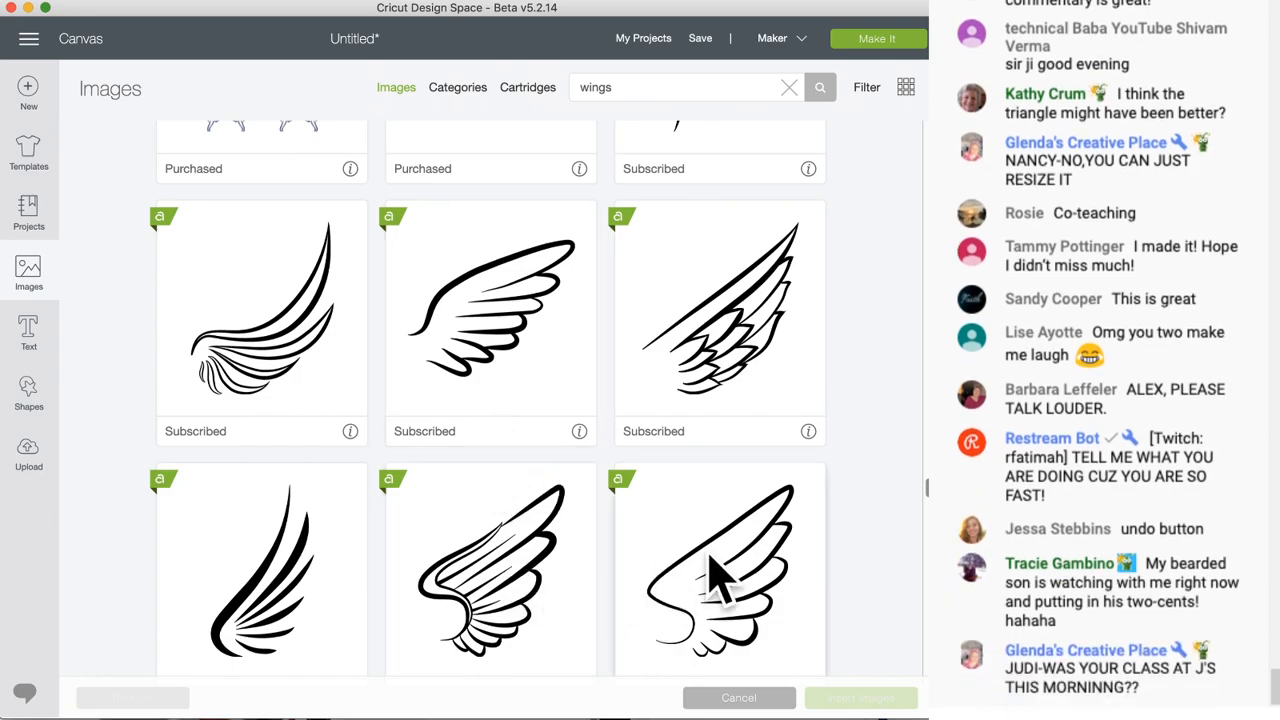
pyautogui.click(737, 624)
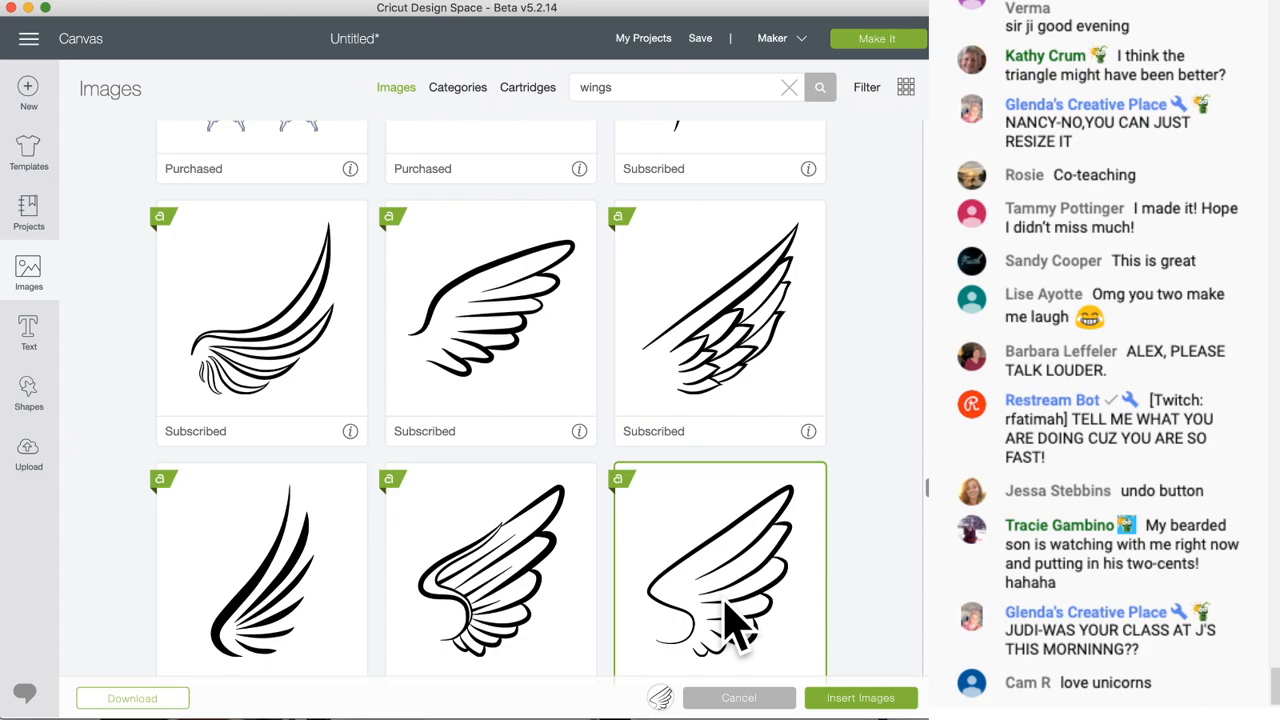
pyautogui.click(845, 698)
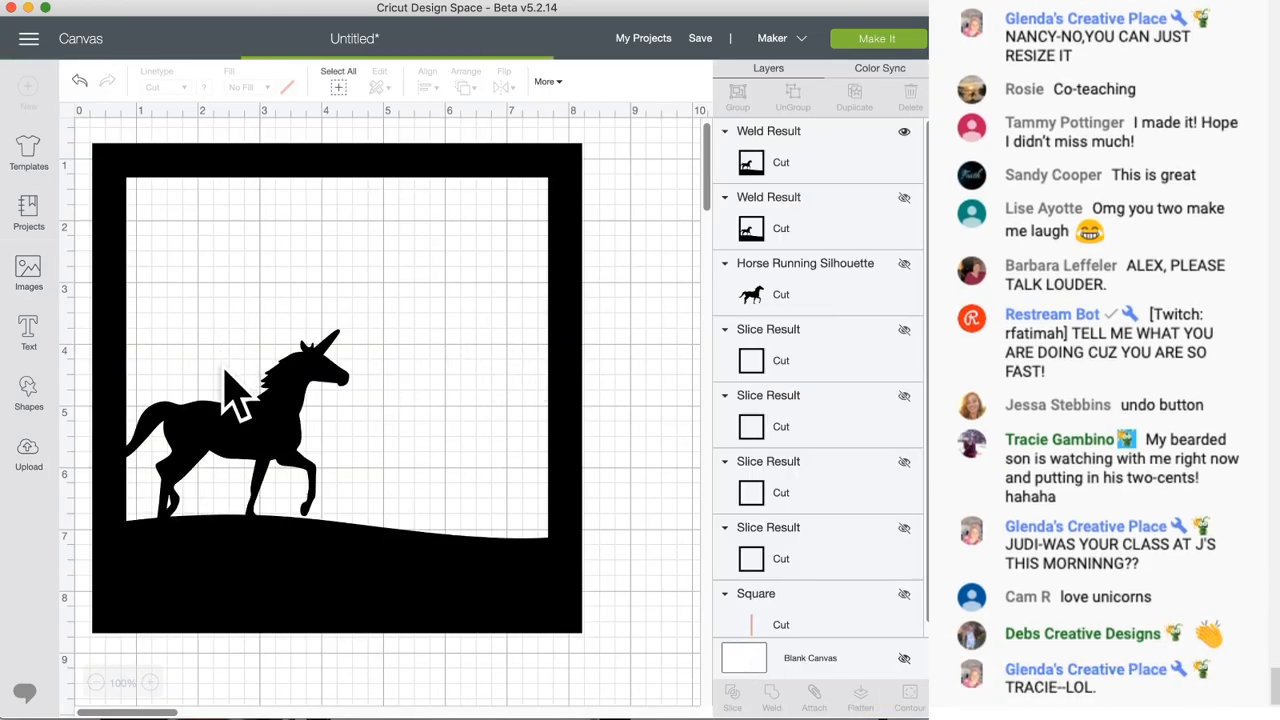
# - Flip the wing horizontally, rotate it to stand more upright, and place it in the empty area ahead of the unicorn
pyautogui.moveTo(492, 513); pyautogui.dragTo(425, 327)
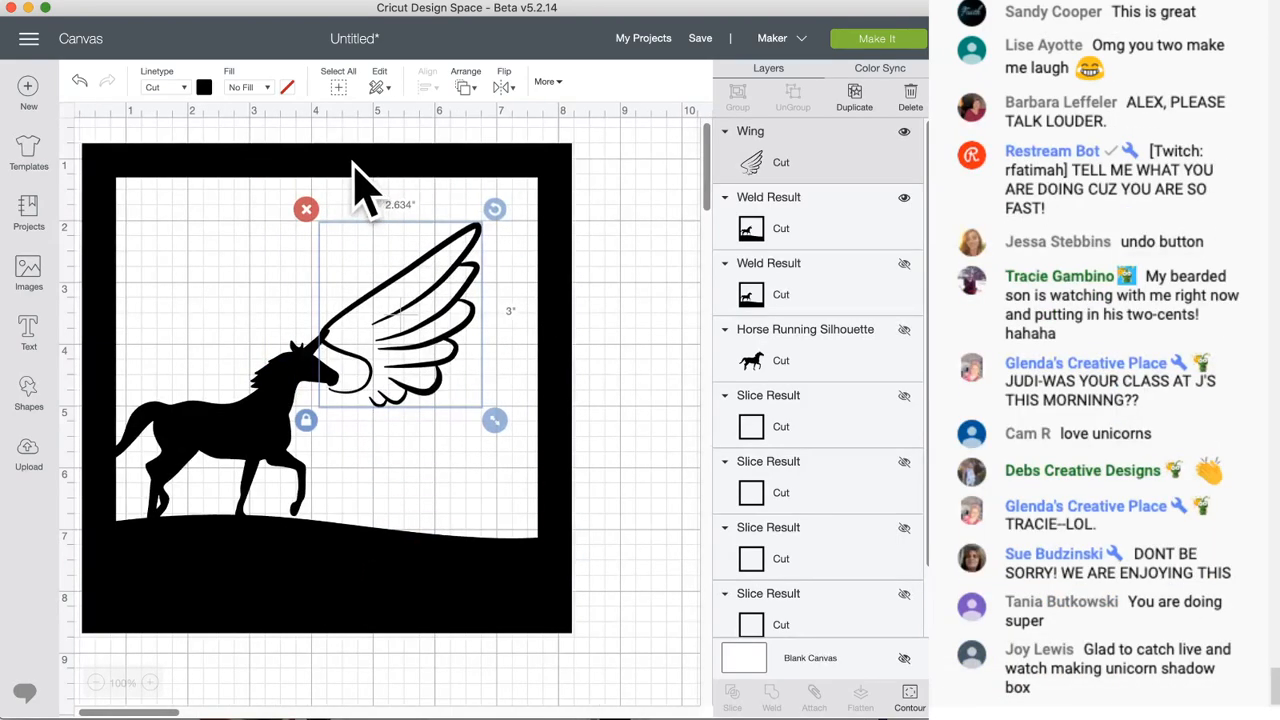
pyautogui.click(505, 90)
pyautogui.click(553, 120)
pyautogui.moveTo(434, 371); pyautogui.dragTo(400, 390)
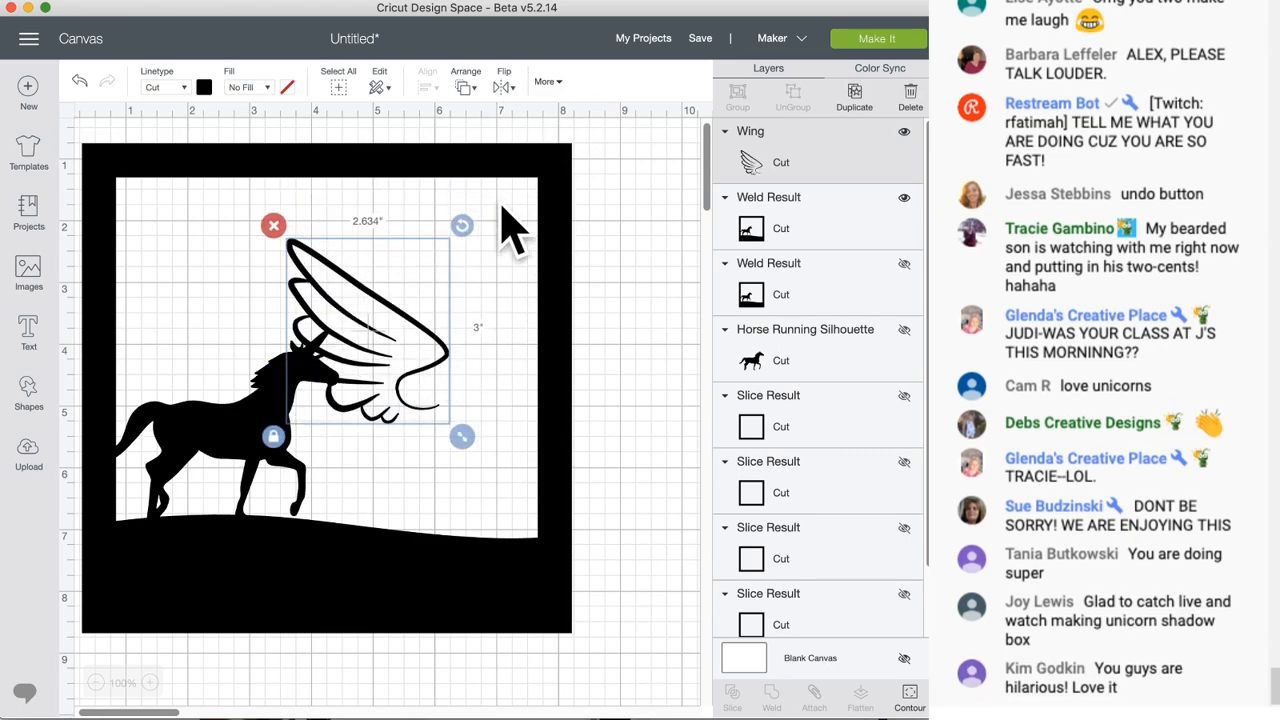
pyautogui.moveTo(463, 227); pyautogui.dragTo(525, 315)
pyautogui.moveTo(390, 350); pyautogui.dragTo(472, 368)
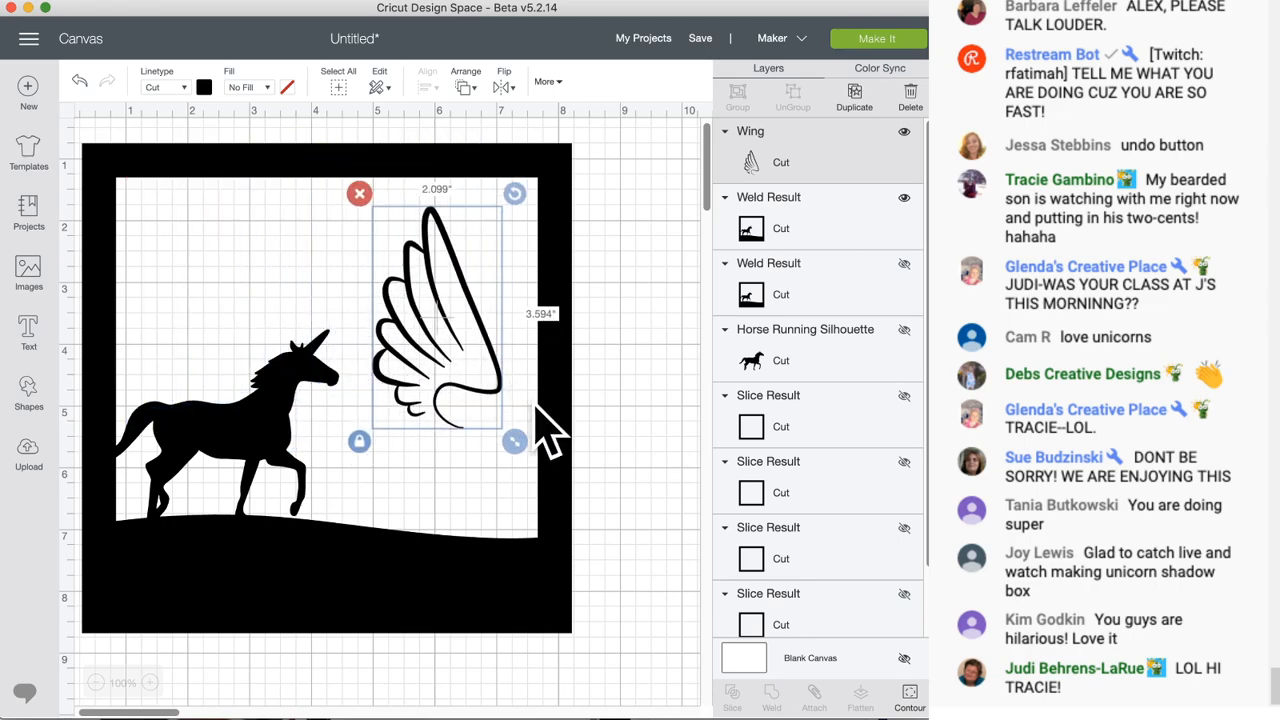
# - Shrink the wing to about 1.48 by 2.38 inches and set its base on the unicorn's back
pyautogui.moveTo(518, 432); pyautogui.dragTo(470, 373)
pyautogui.moveTo(435, 313); pyautogui.dragTo(420, 335)
pyautogui.moveTo(462, 212)
pyautogui.mouseDown()
pyautogui.moveTo(443, 223)
pyautogui.moveTo(462, 214)
pyautogui.mouseUp()
pyautogui.moveTo(403, 337); pyautogui.dragTo(240, 360)
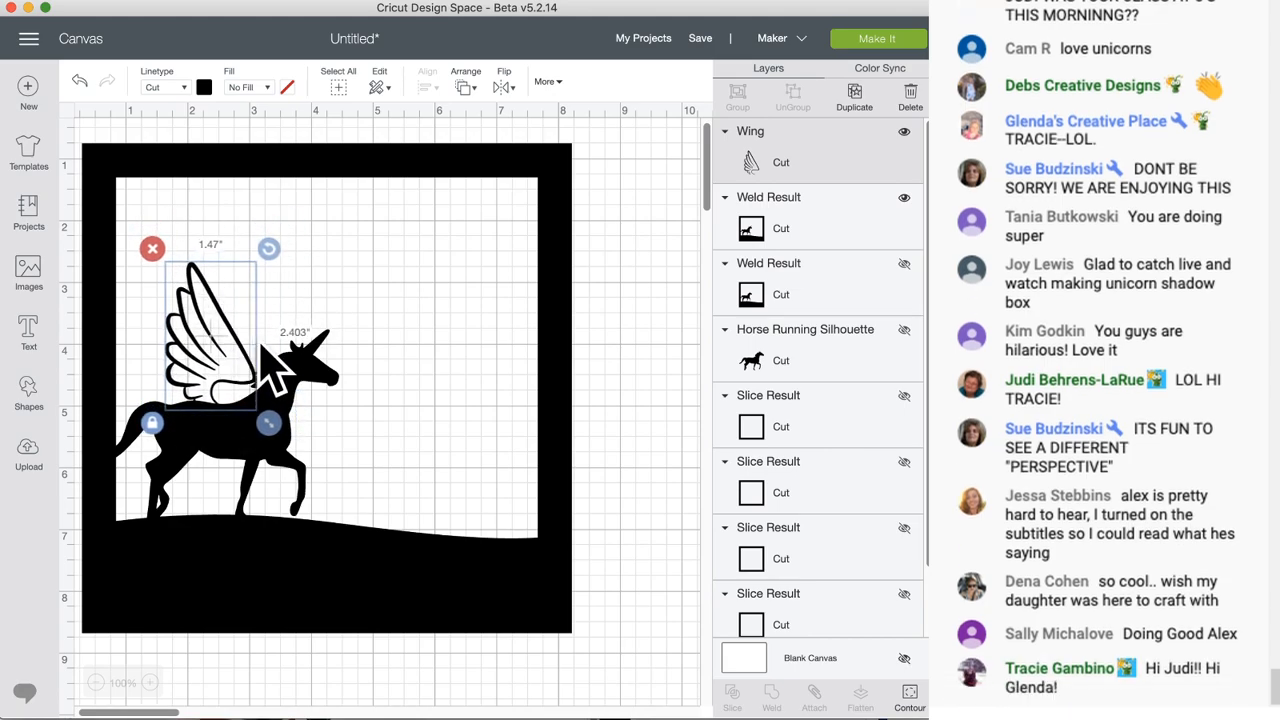
pyautogui.moveTo(272, 251); pyautogui.dragTo(275, 263)
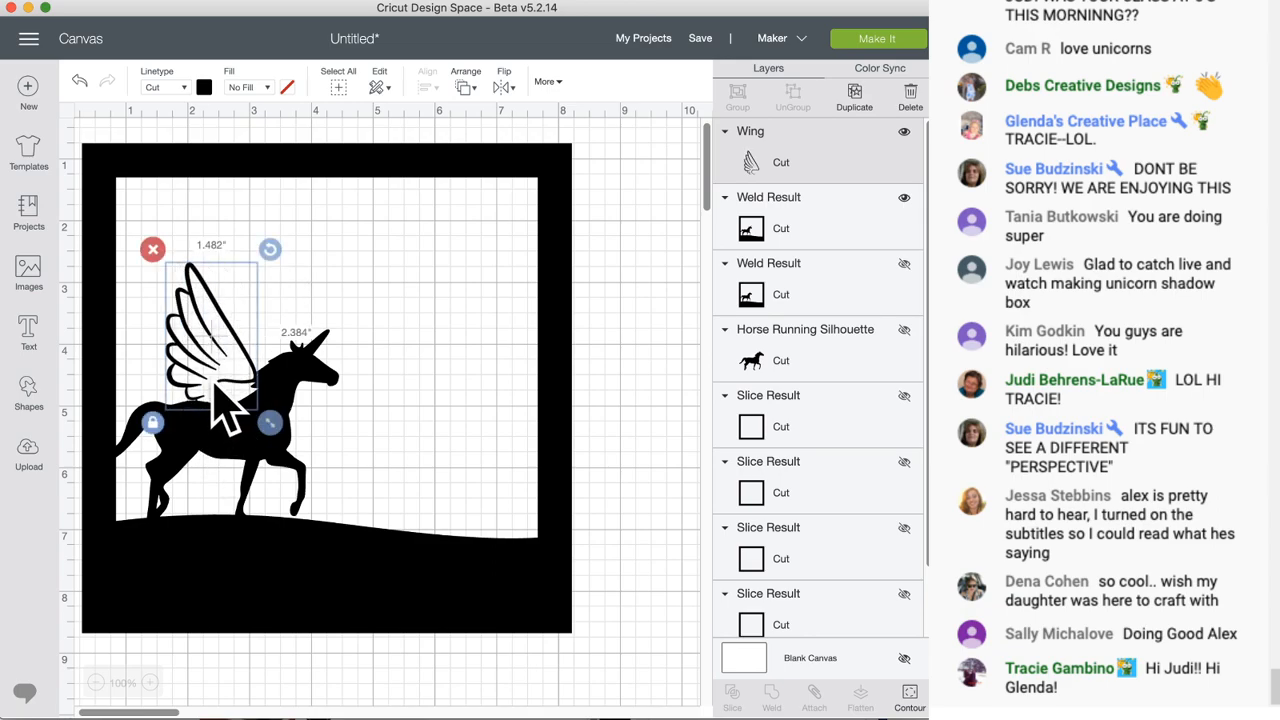
# - Move the wing off the unicorn's back and inspect its cut contours
pyautogui.moveTo(205, 375); pyautogui.dragTo(408, 350)
pyautogui.click(910, 700)
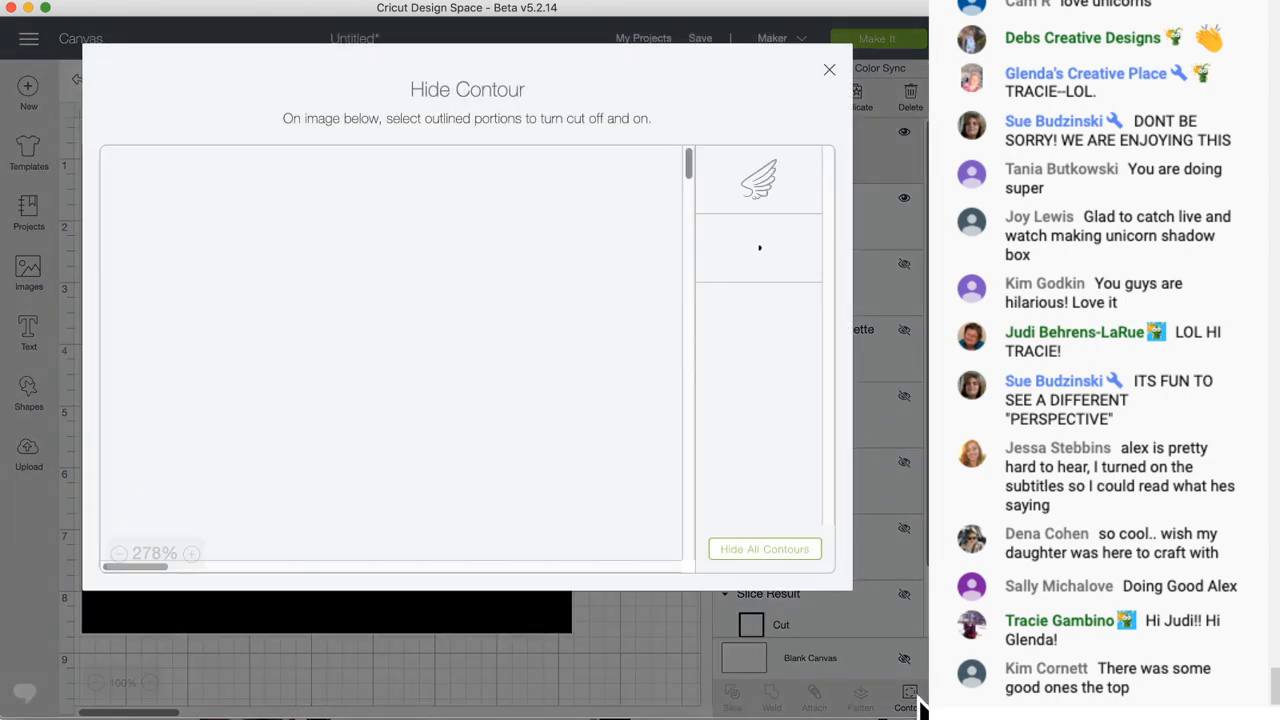
pyautogui.click(829, 70)
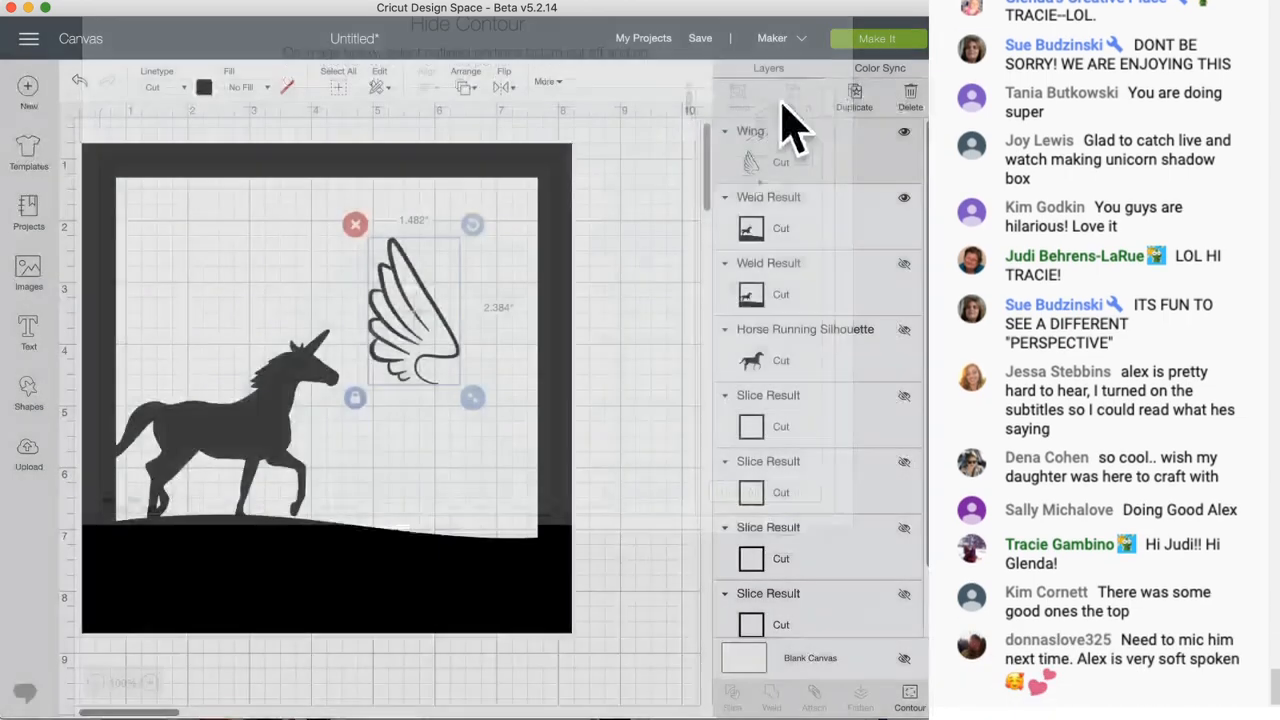
# - Delete the outlined wing from the canvas
pyautogui.moveTo(441, 320); pyautogui.dragTo(466, 353)
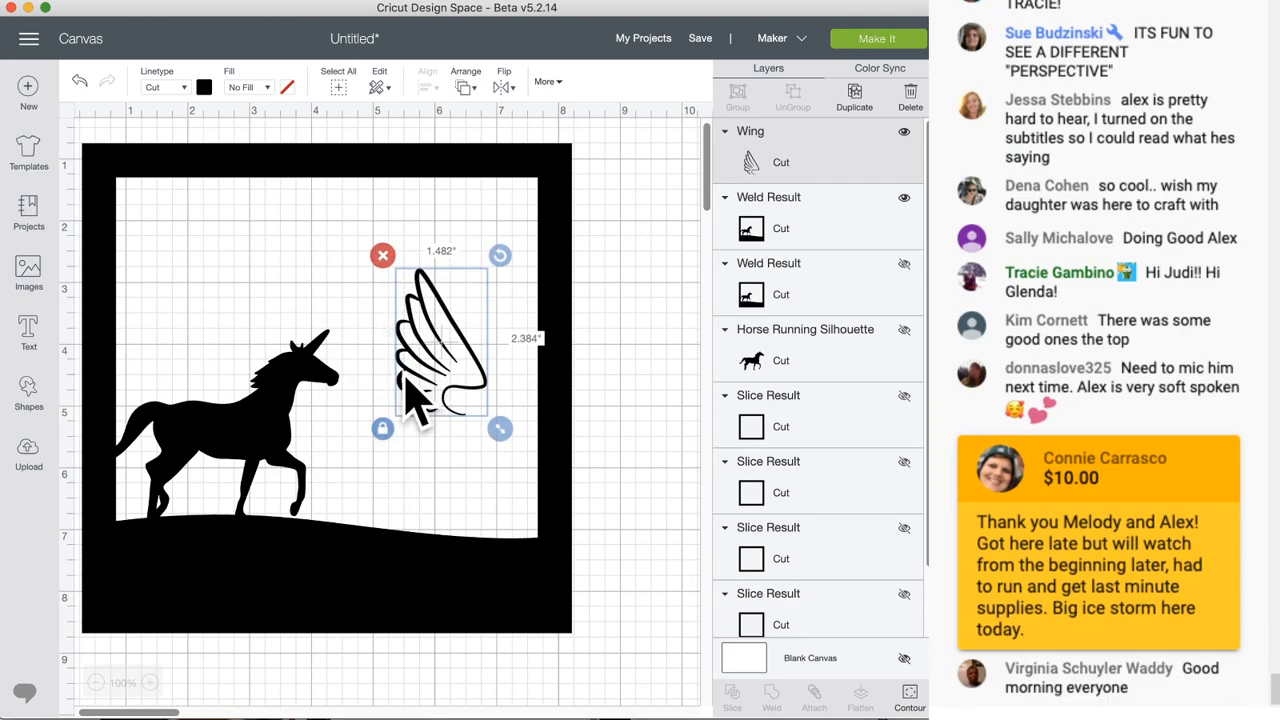
pyautogui.moveTo(428, 368); pyautogui.dragTo(453, 343)
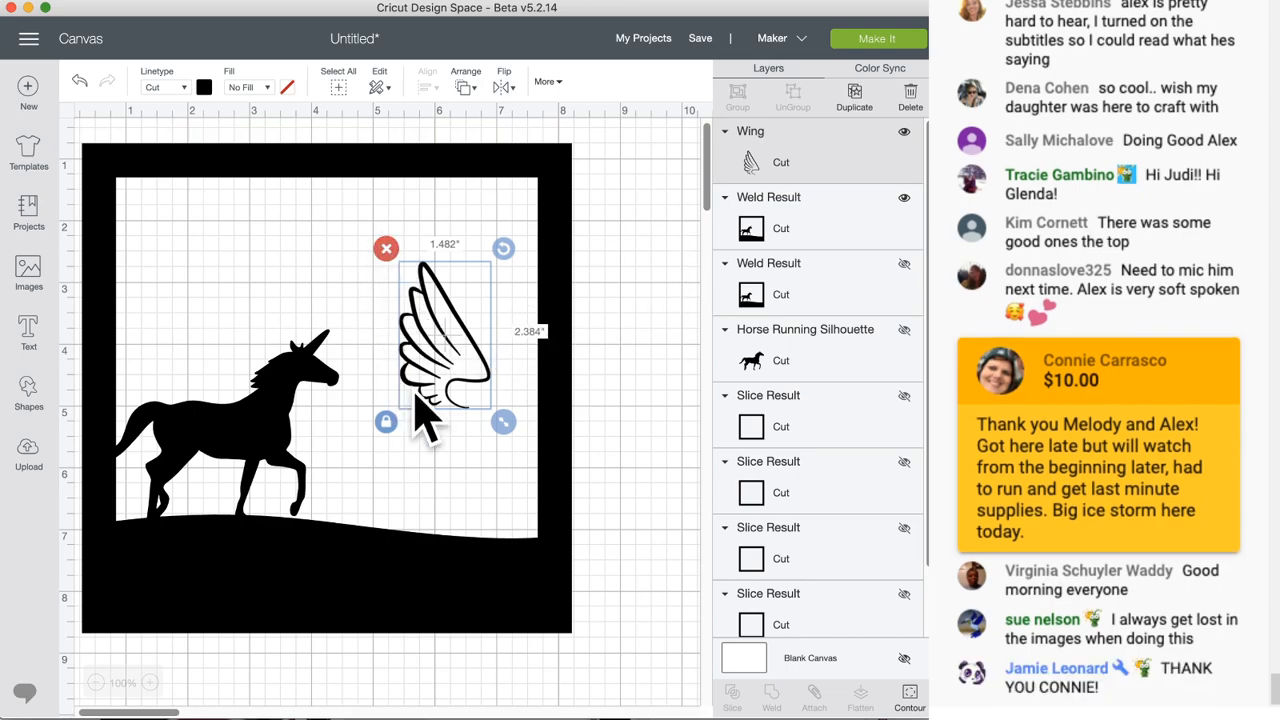
pyautogui.click(386, 248)
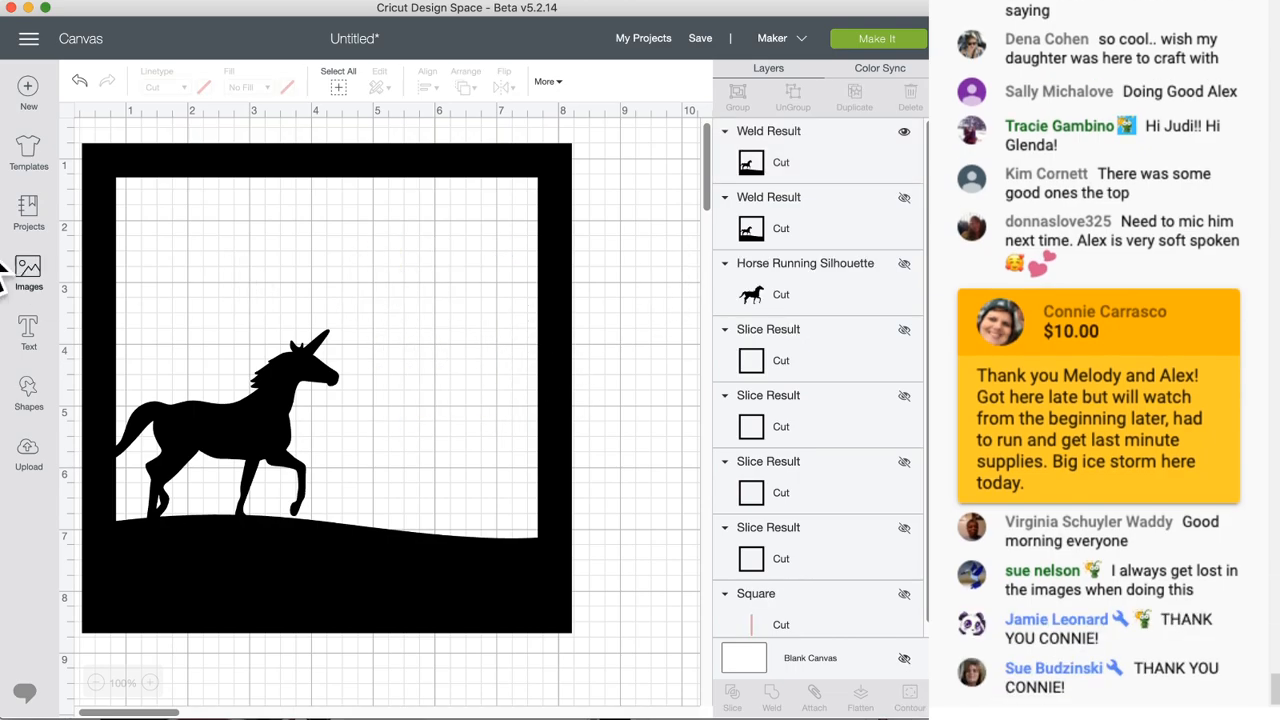
# - Browse the "wings" results in the image library for a single wing that suits the unicorn
pyautogui.click(29, 278)
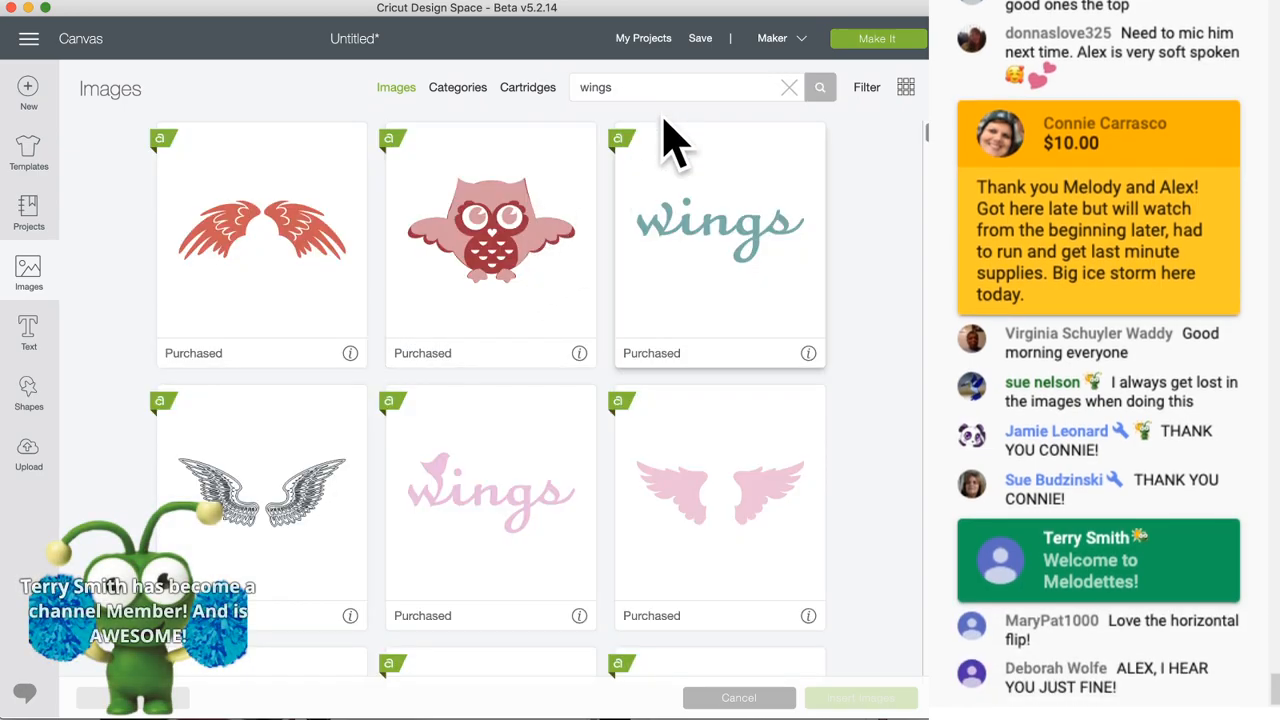
pyautogui.scroll(-3, 335, 400)
pyautogui.scroll(-15, 335, 400)
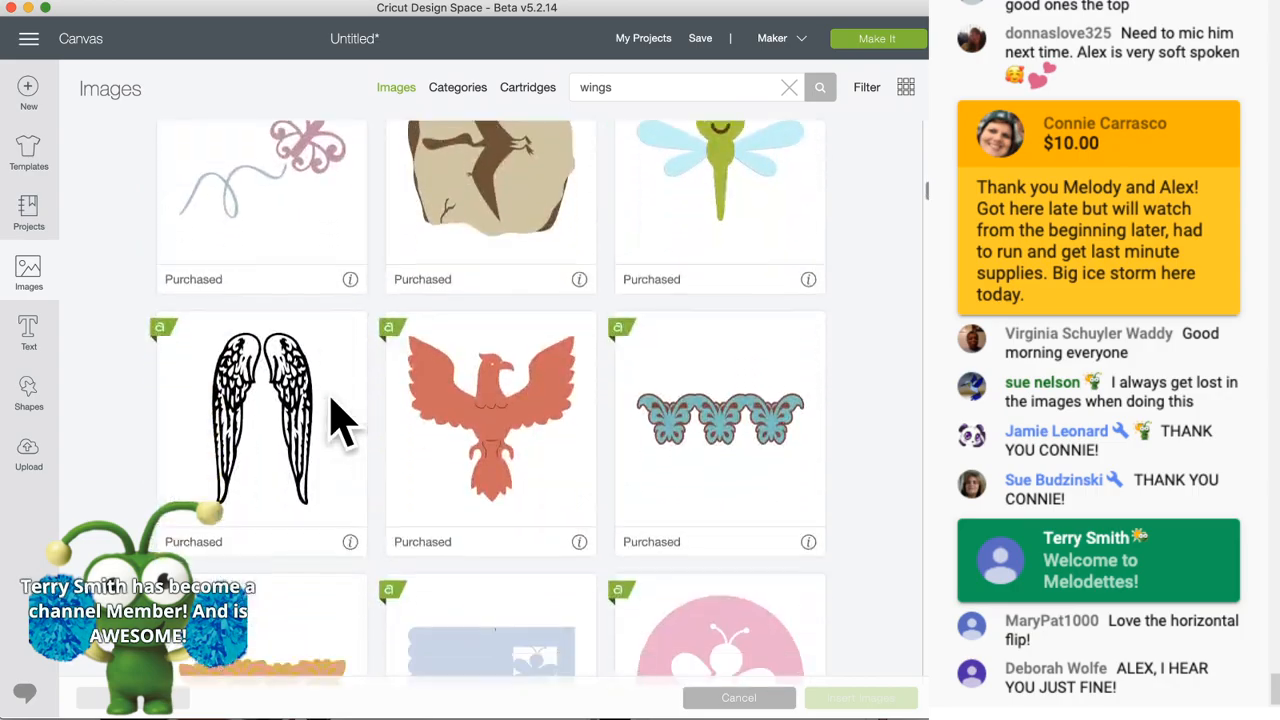
pyautogui.scroll(-10, 335, 405)
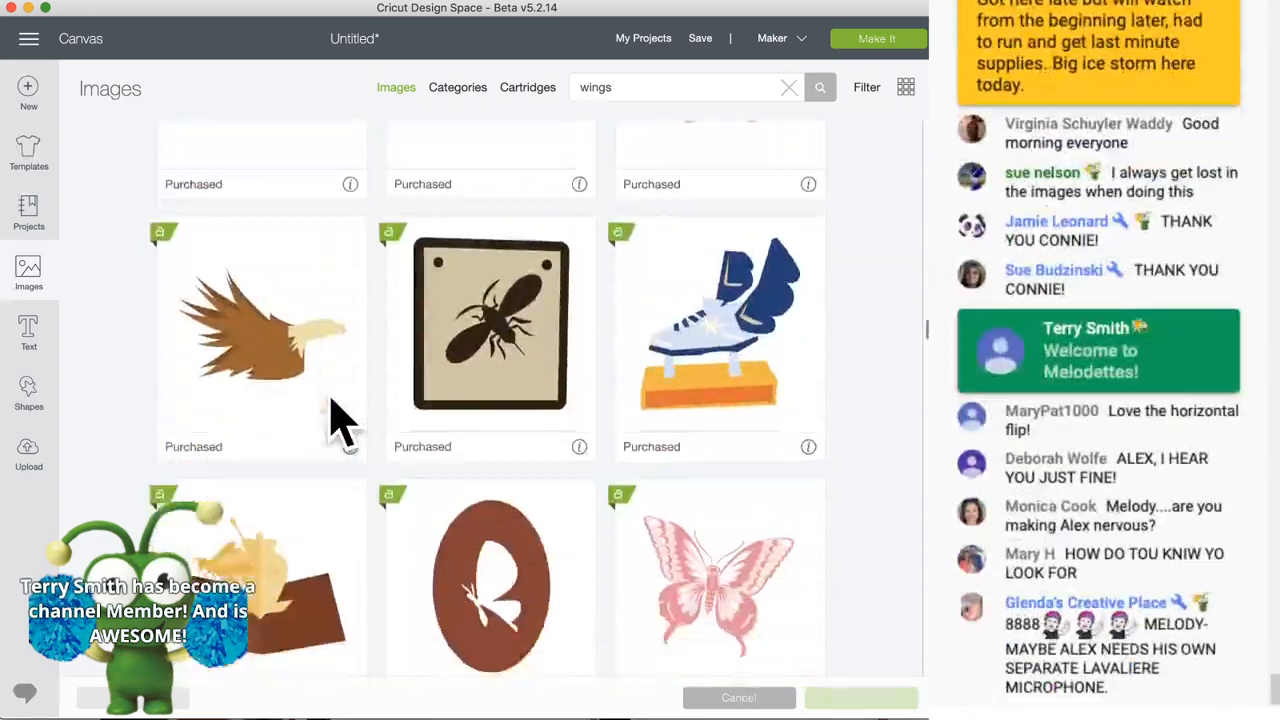
pyautogui.scroll(-3, 338, 420)
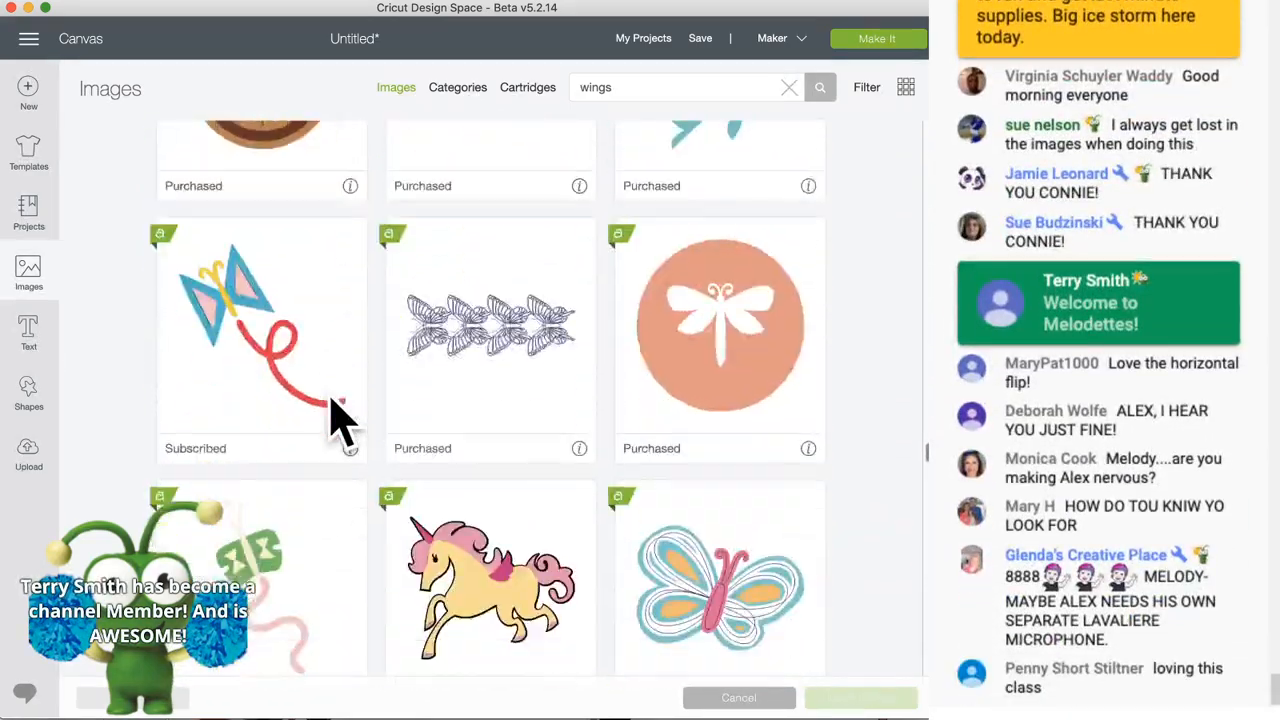
pyautogui.scroll(-5, 338, 420)
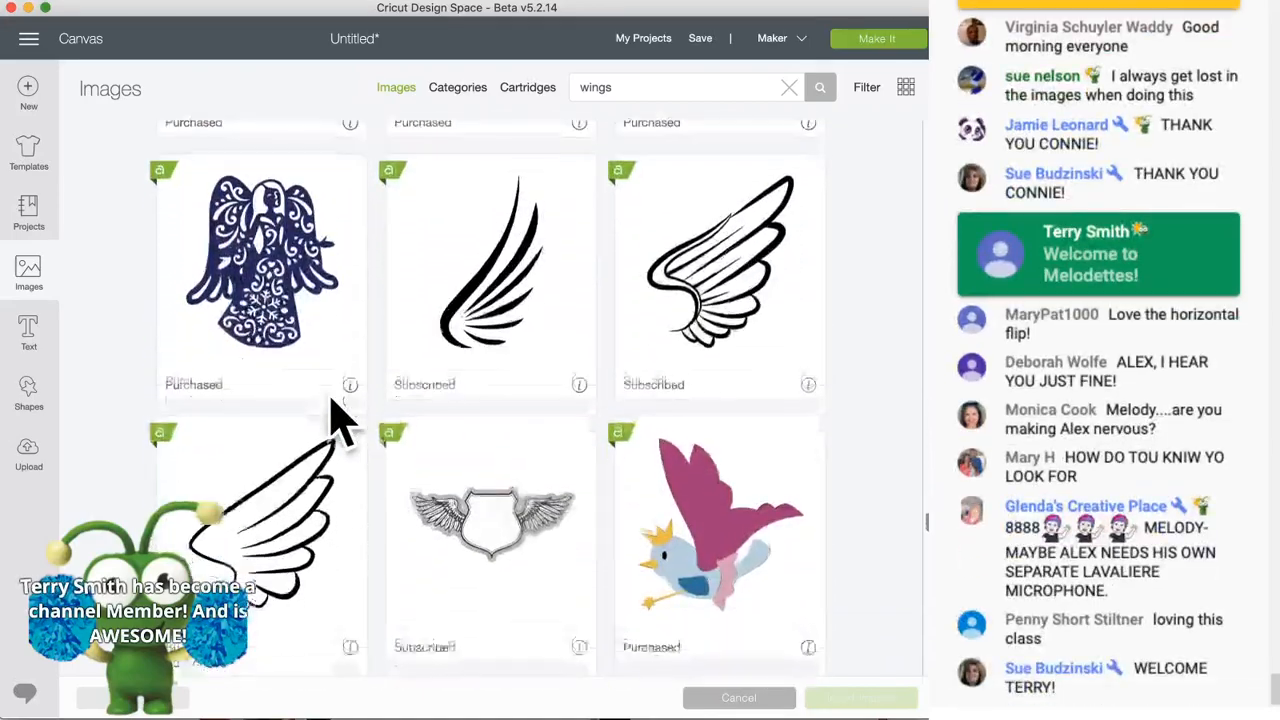
pyautogui.scroll(-3, 333, 400)
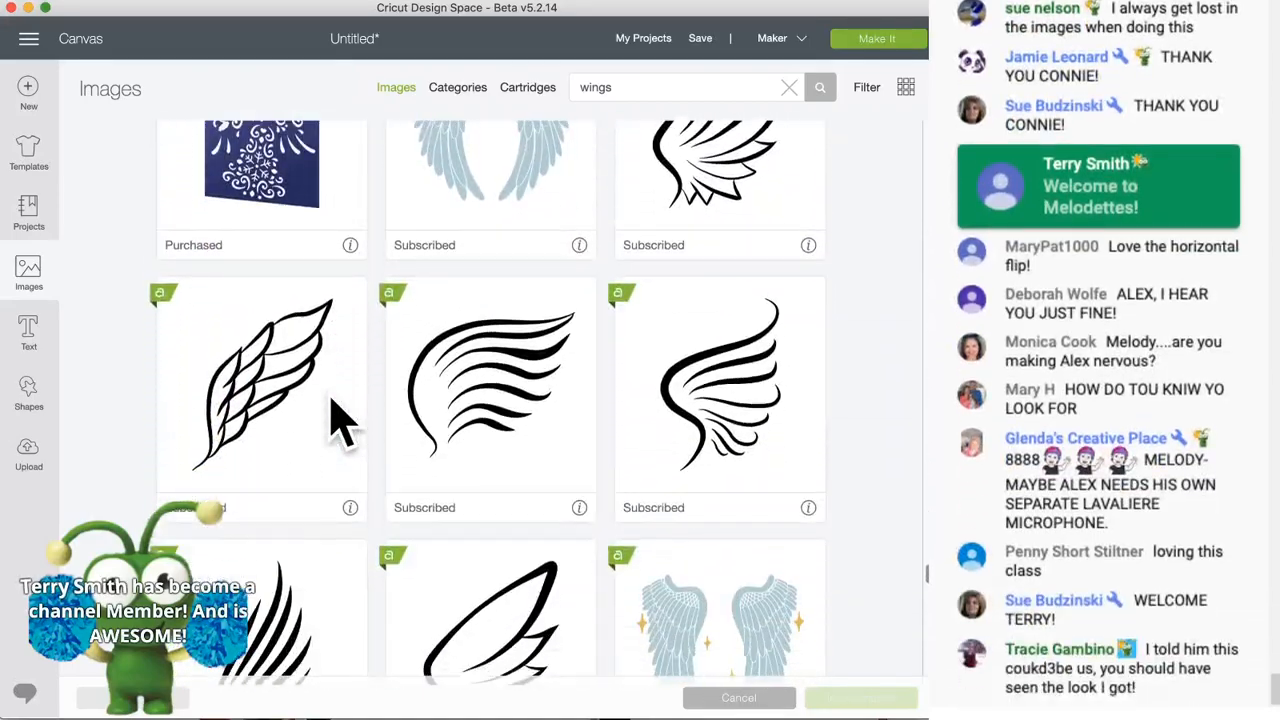
pyautogui.scroll(-4, 338, 420)
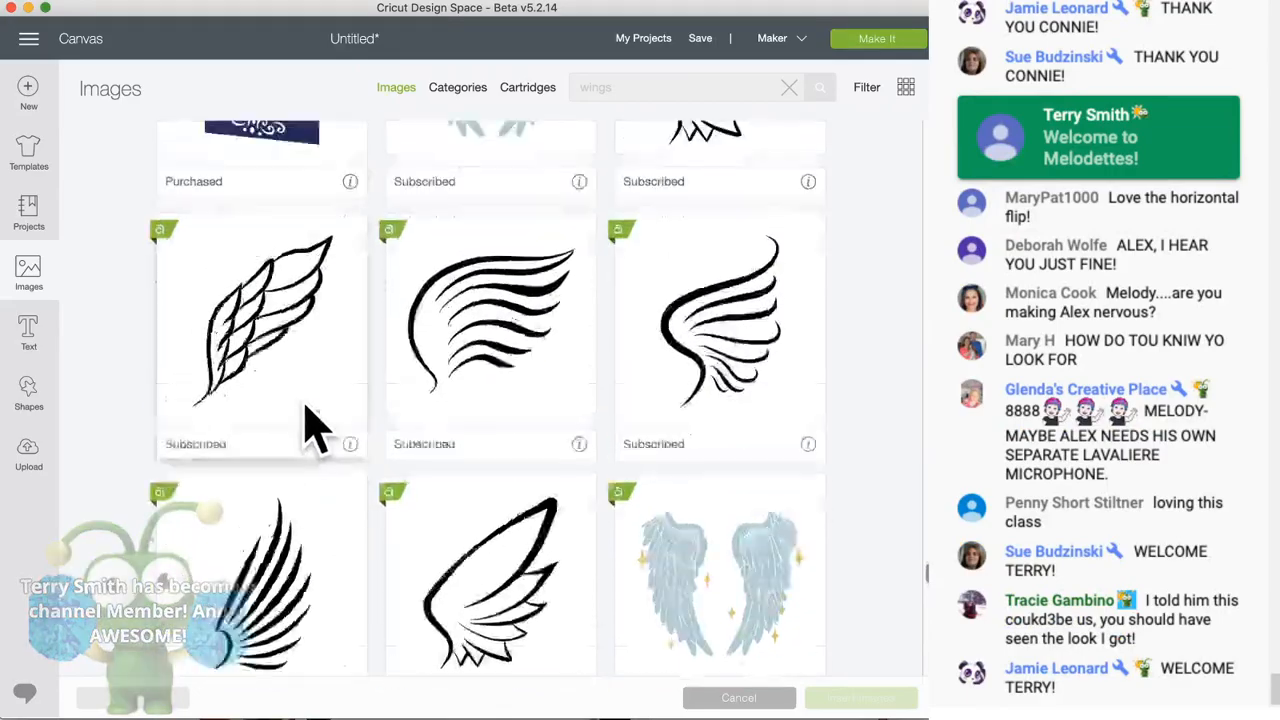
pyautogui.scroll(12, 305, 404)
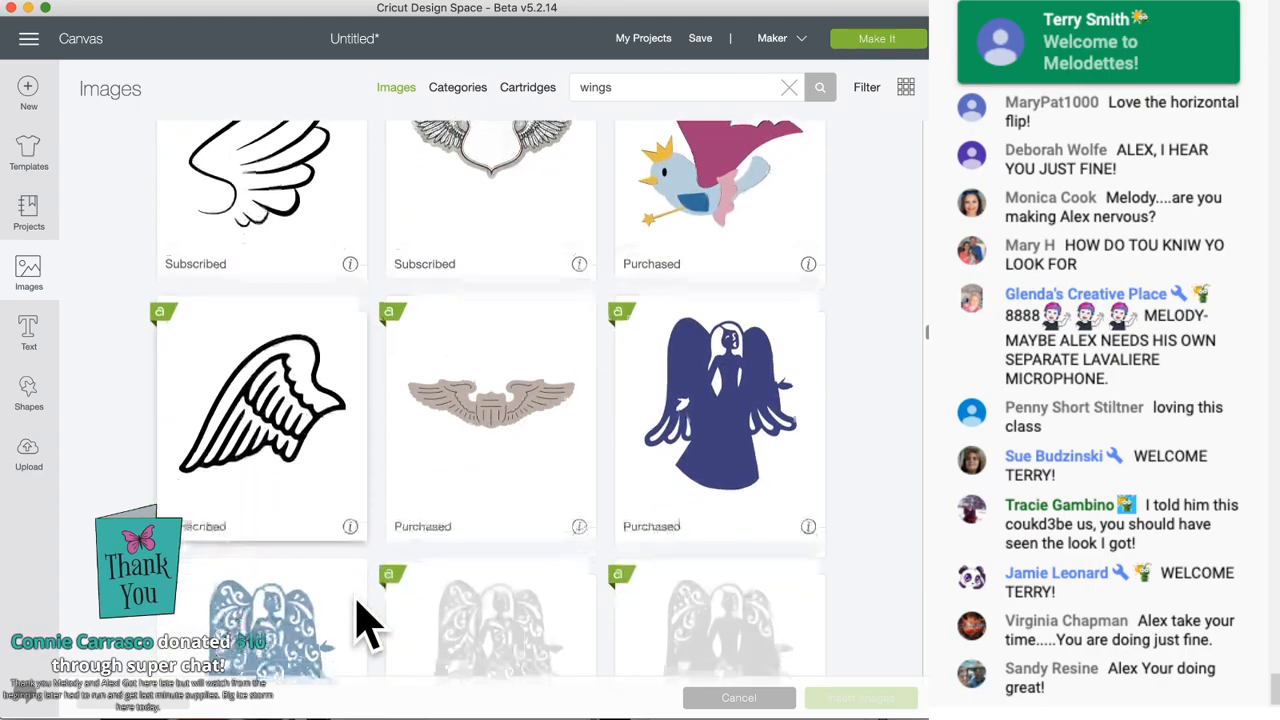
pyautogui.scroll(-5, 365, 625)
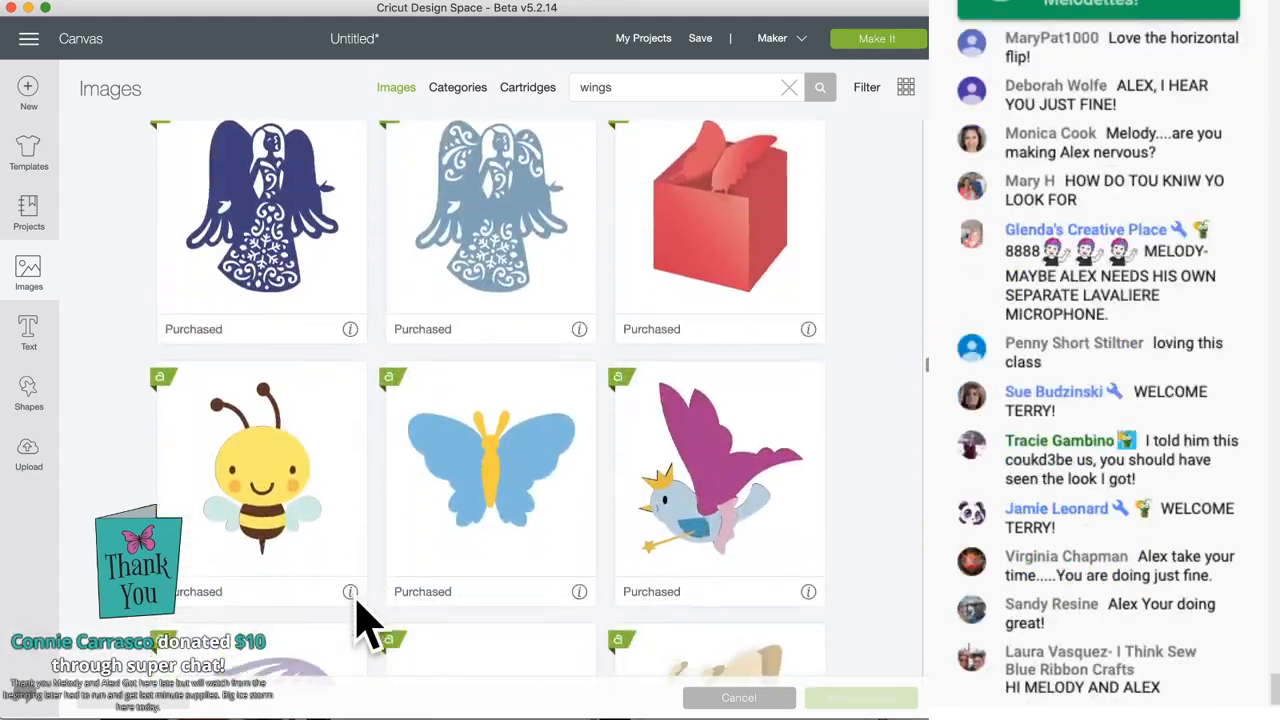
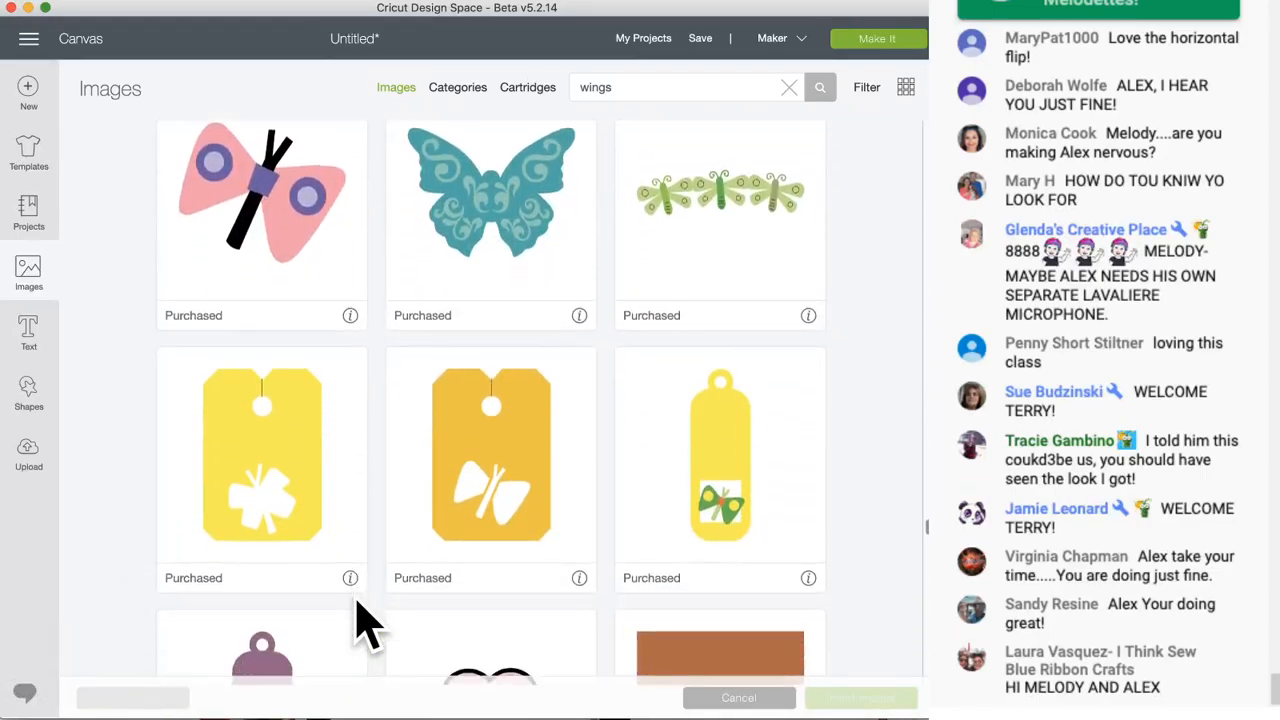
pyautogui.scroll(-10, 365, 620)
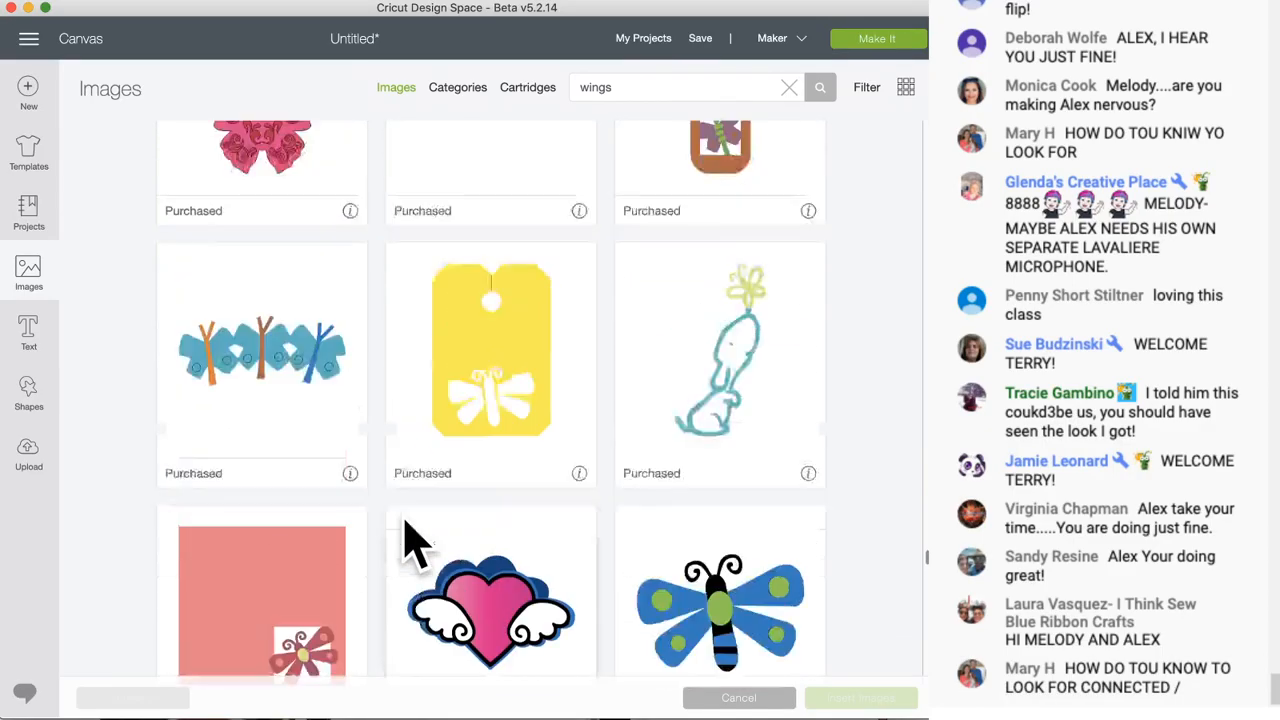
pyautogui.scroll(-5, 410, 530)
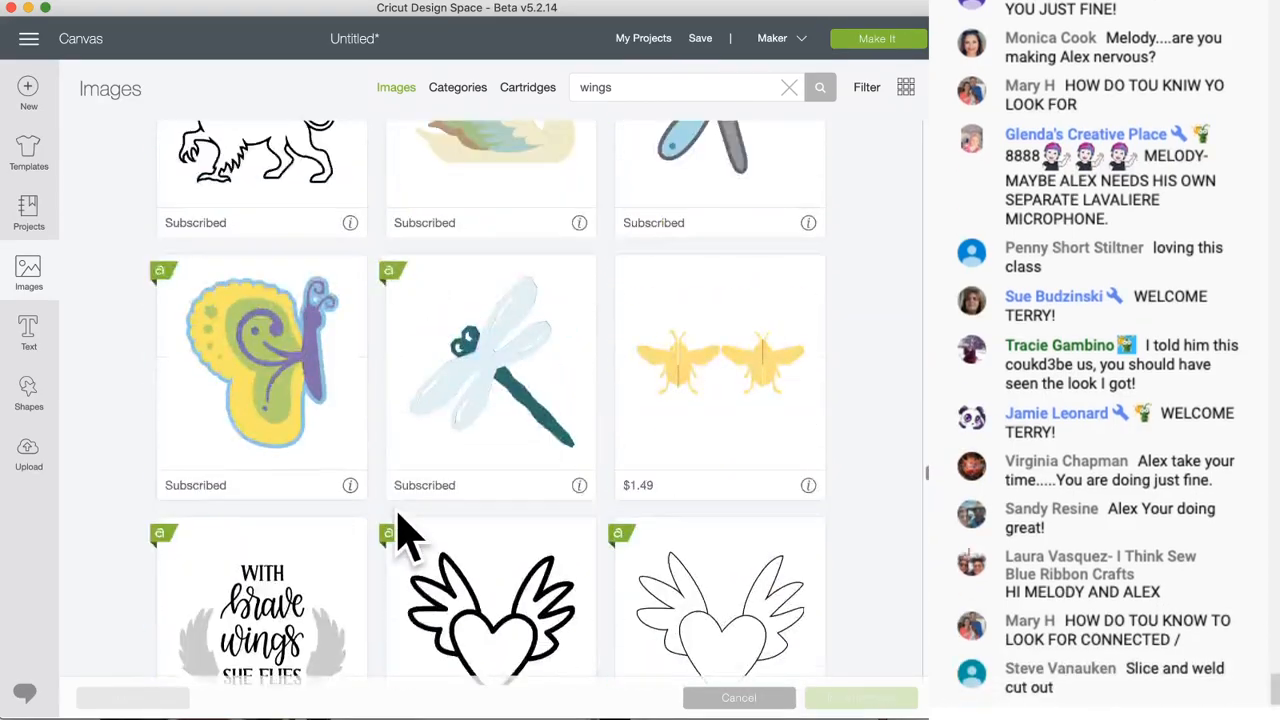
pyautogui.scroll(-5, 405, 530)
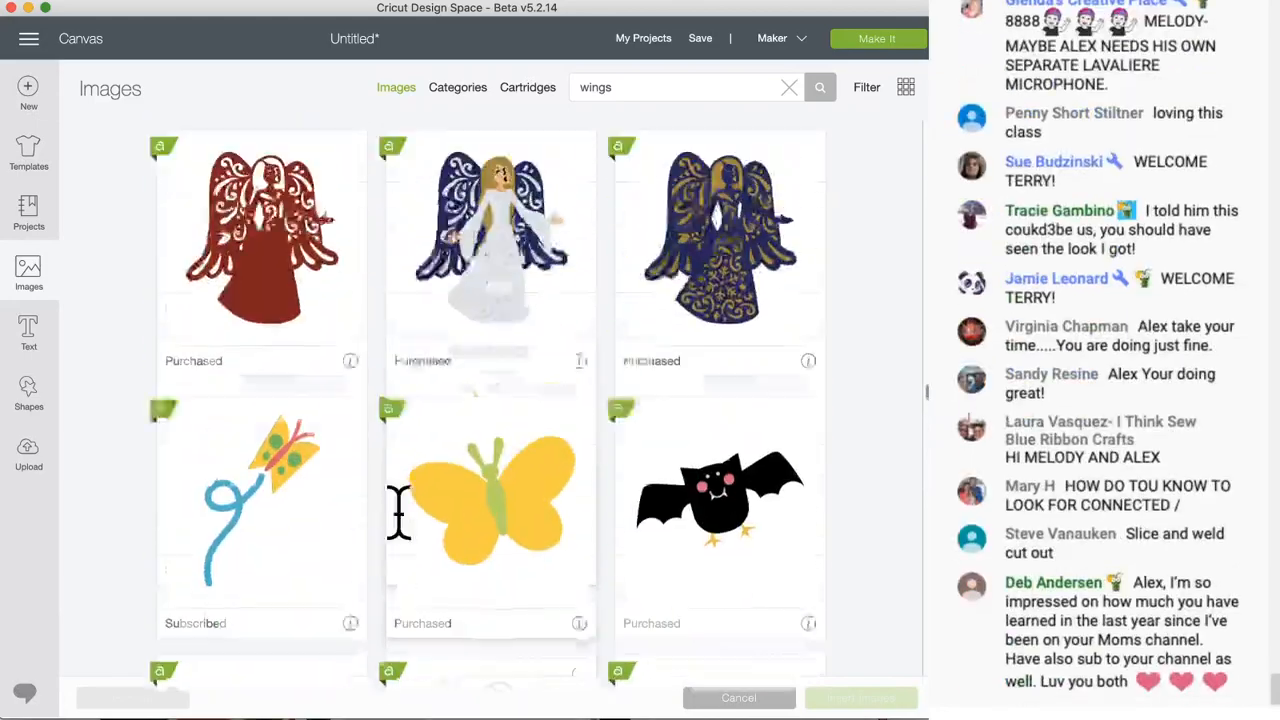
pyautogui.scroll(-5, 398, 513)
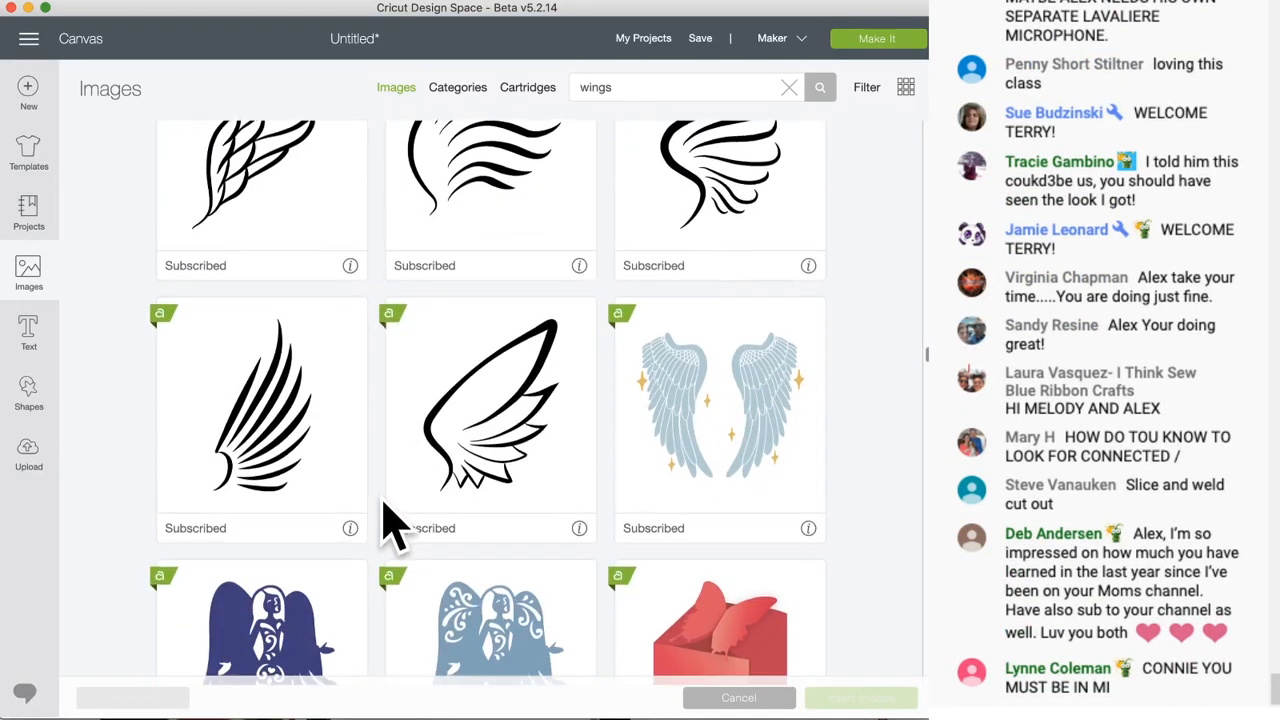
pyautogui.scroll(10, 385, 530)
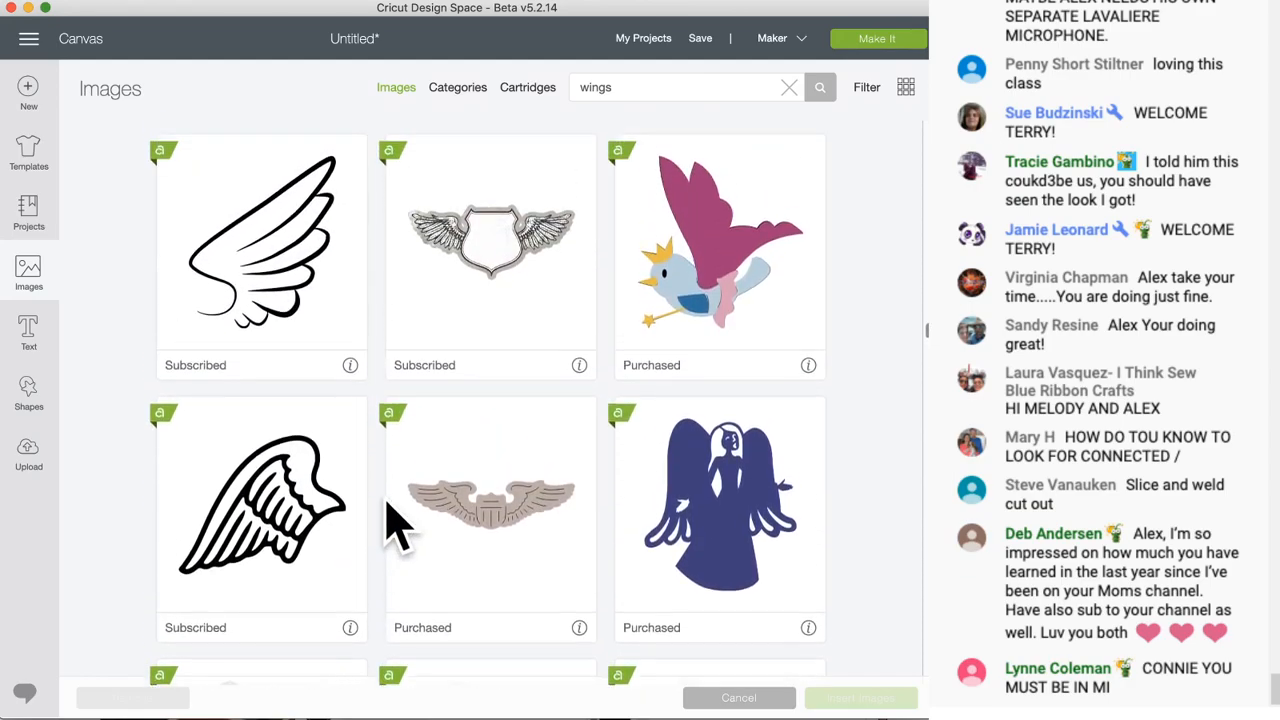
# - Insert the black outlined single wing with spread feathers and place it in the empty area ahead of the unicorn
pyautogui.click(317, 522)
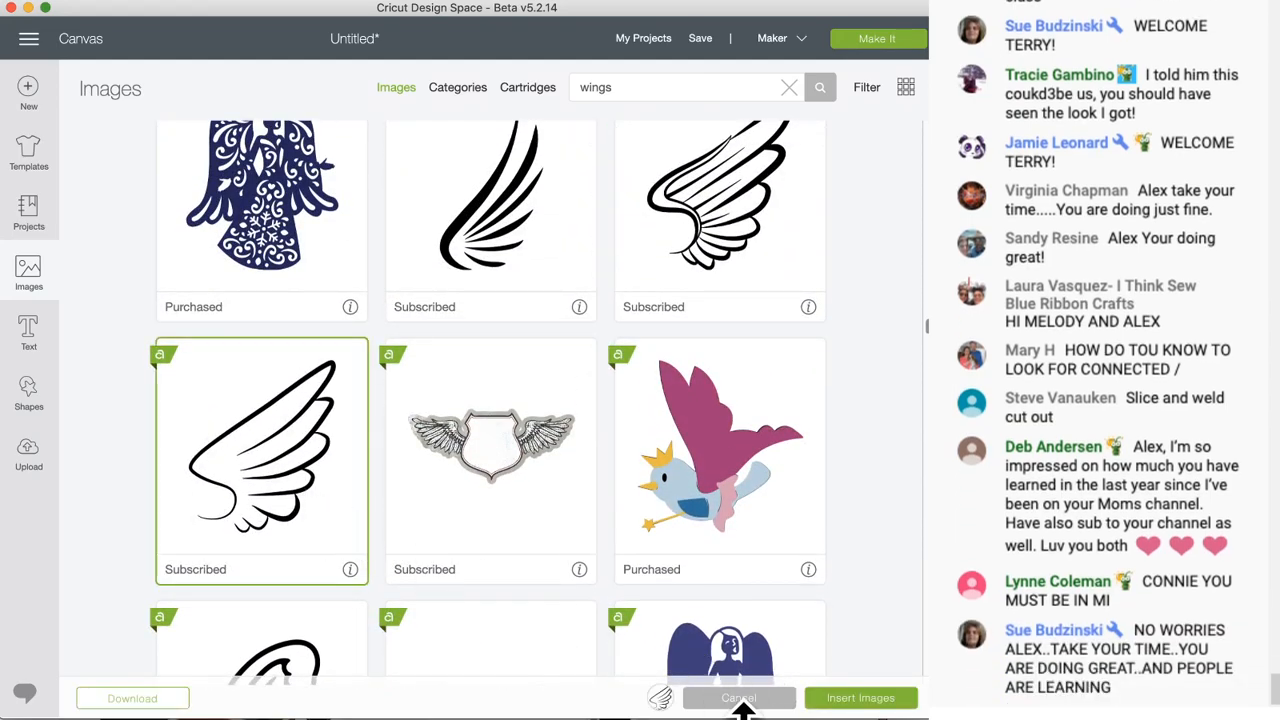
pyautogui.scroll(1, 430, 568)
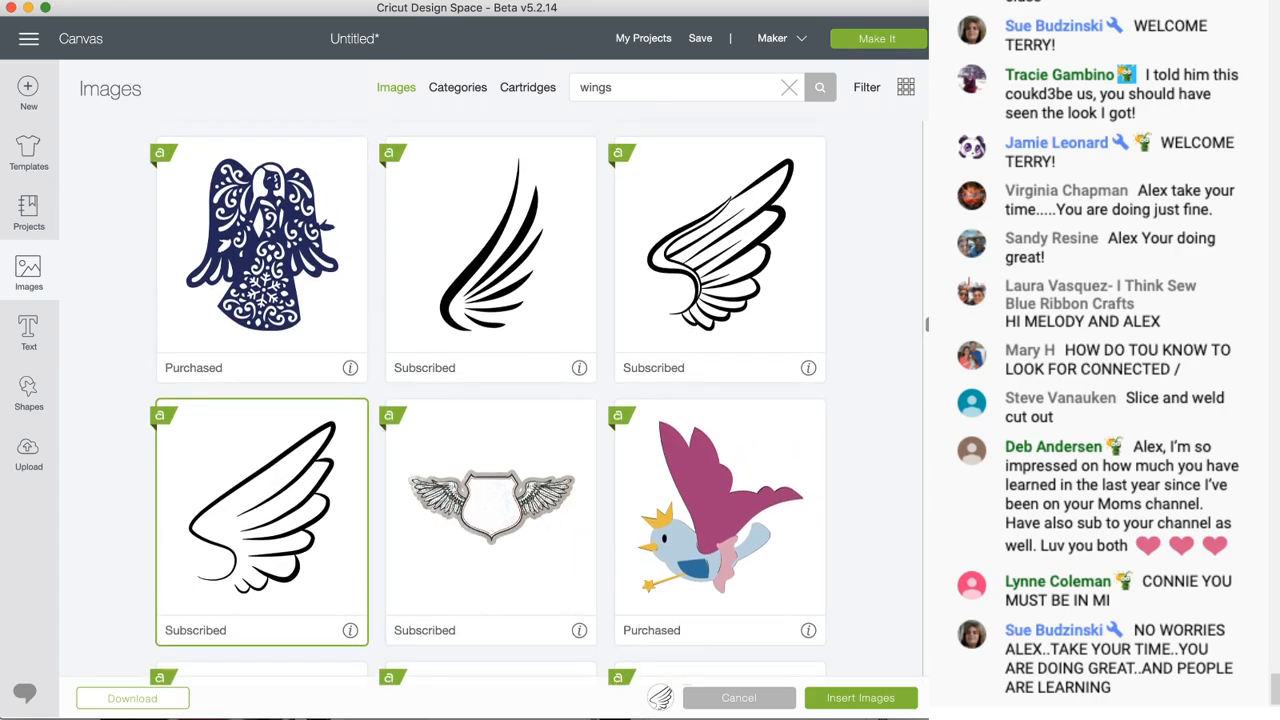
pyautogui.click(845, 698)
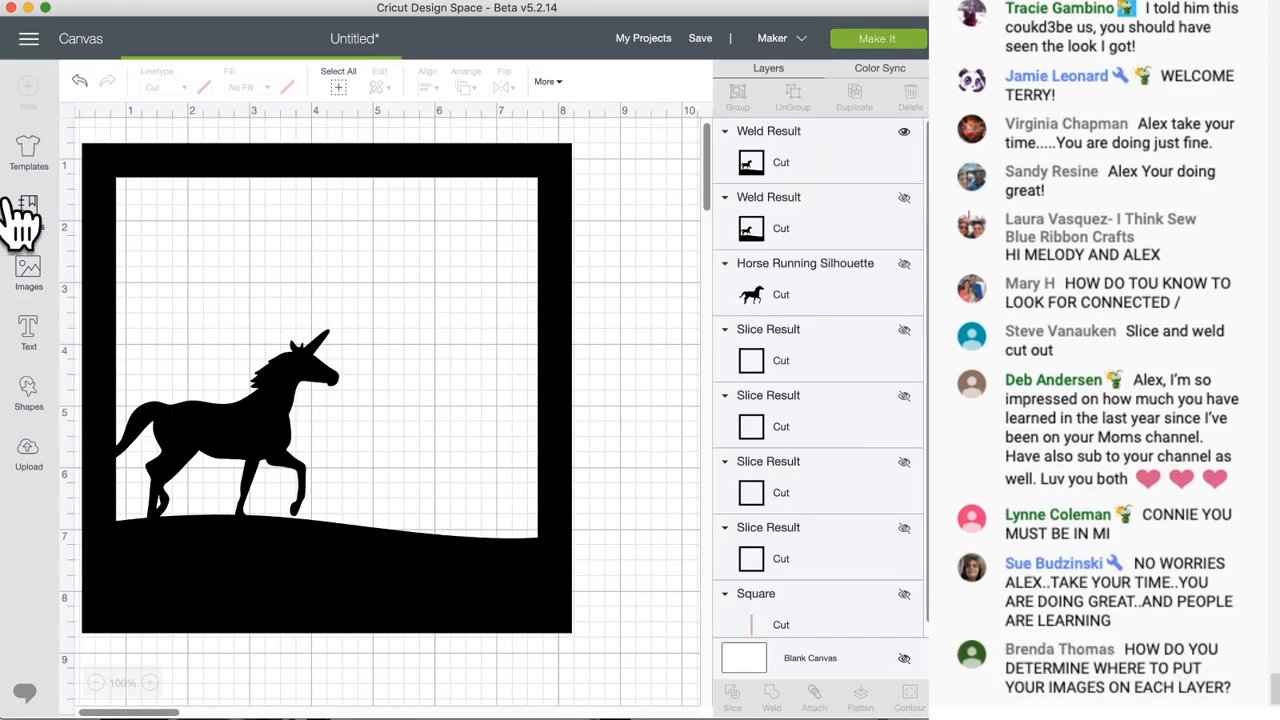
pyautogui.moveTo(480, 498); pyautogui.dragTo(419, 299)
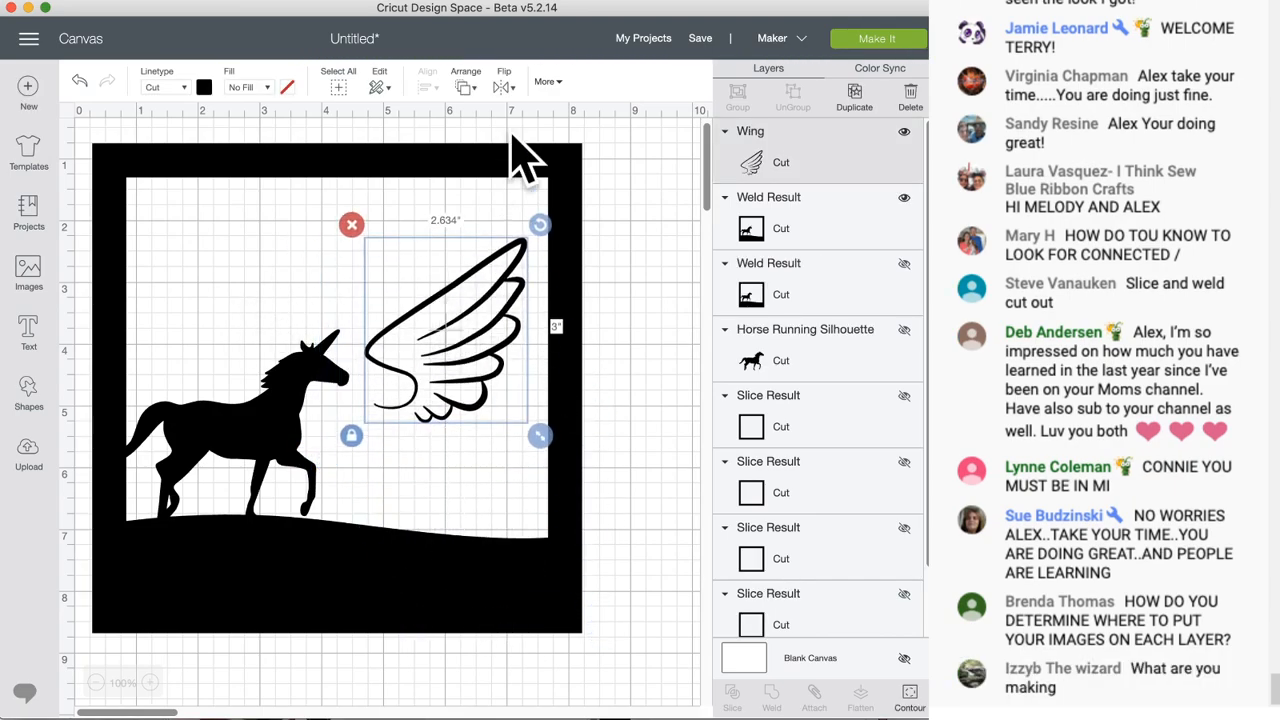
# - Flip the wing horizontally and rotate it clockwise so it stands more upright
pyautogui.click(505, 88)
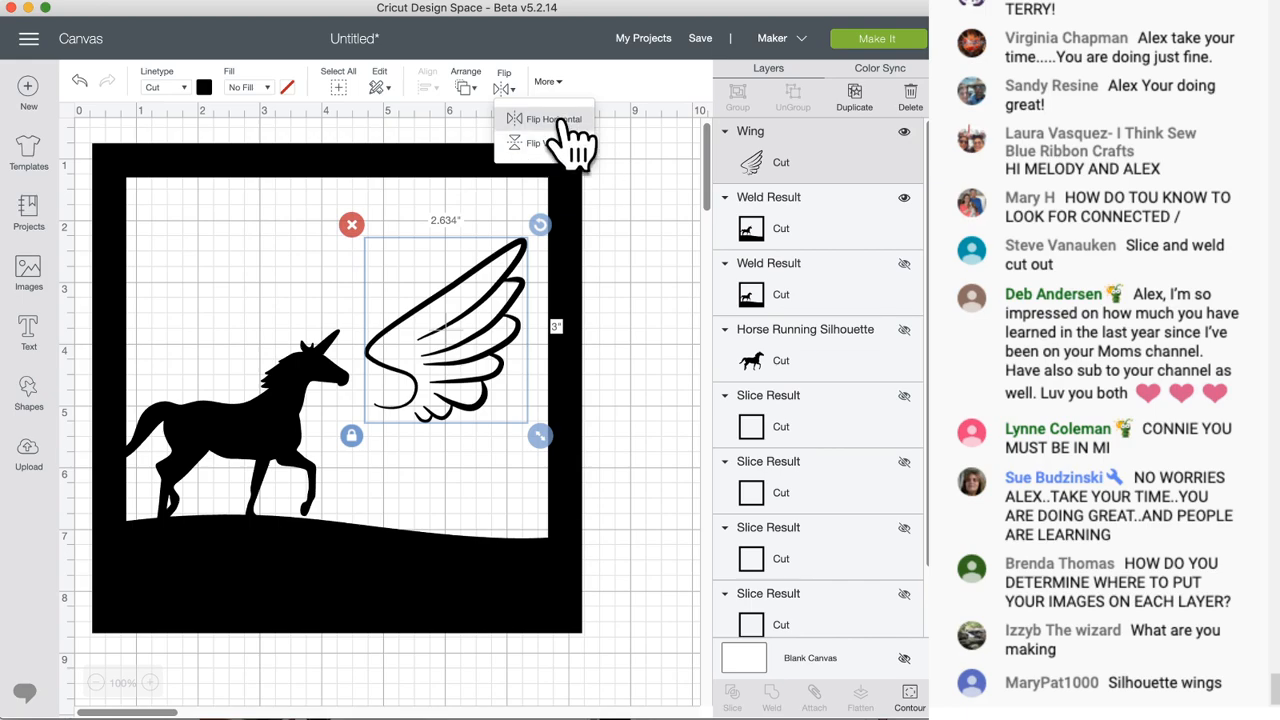
pyautogui.click(556, 119)
pyautogui.moveTo(442, 362); pyautogui.dragTo(420, 340)
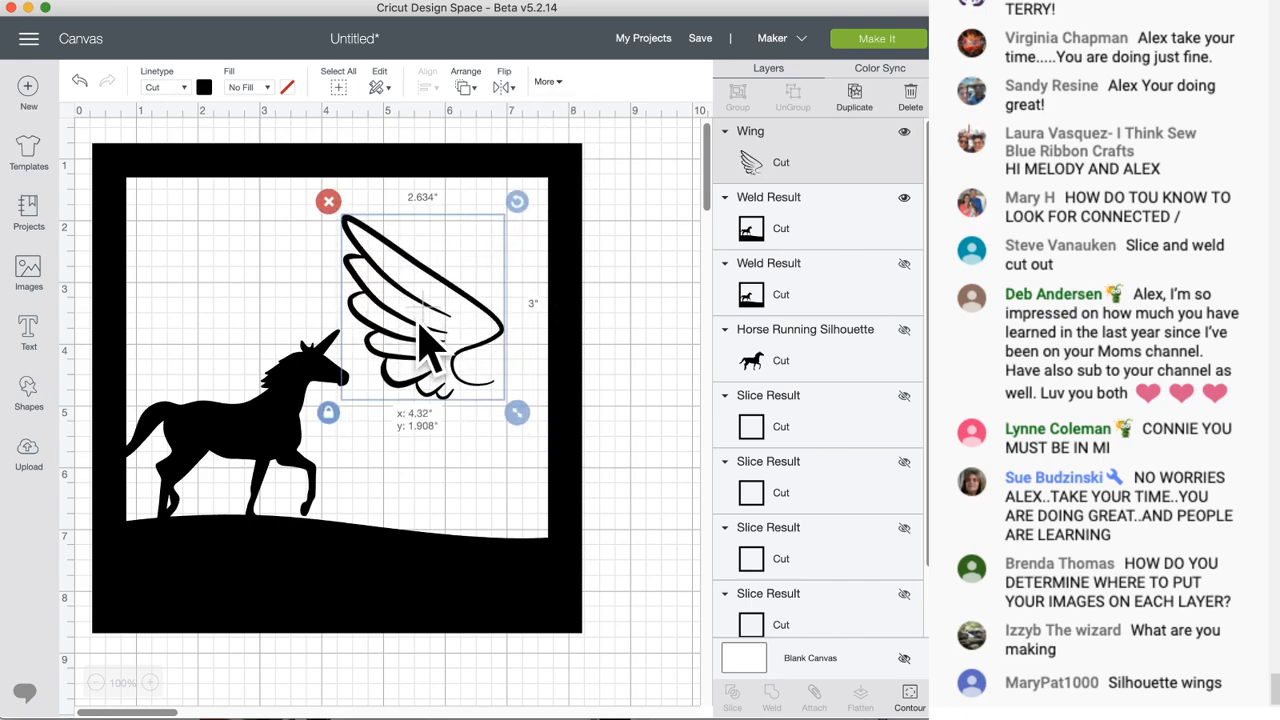
pyautogui.moveTo(516, 201); pyautogui.dragTo(593, 268)
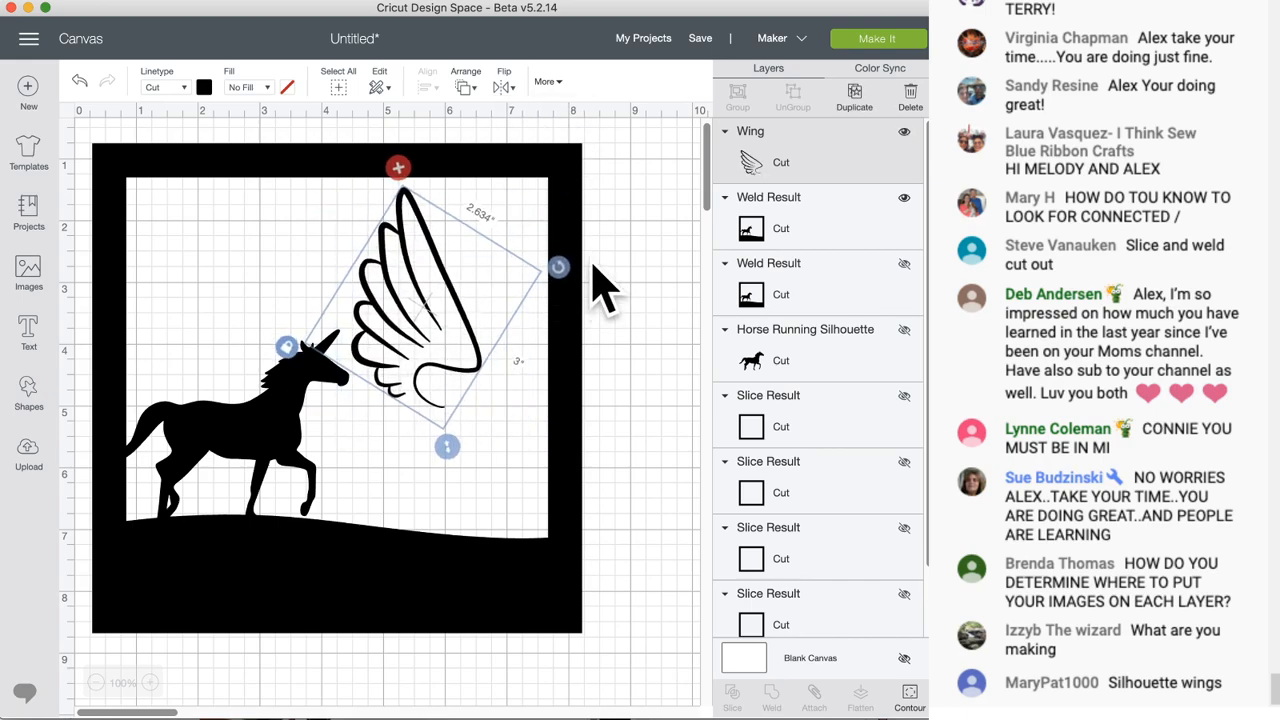
# - Reduce the wing, place it on the unicorn's back and tilt it backward to span about 2.04 by 2.54 inches
pyautogui.moveTo(499, 420); pyautogui.dragTo(474, 378)
pyautogui.moveTo(418, 250); pyautogui.dragTo(232, 330)
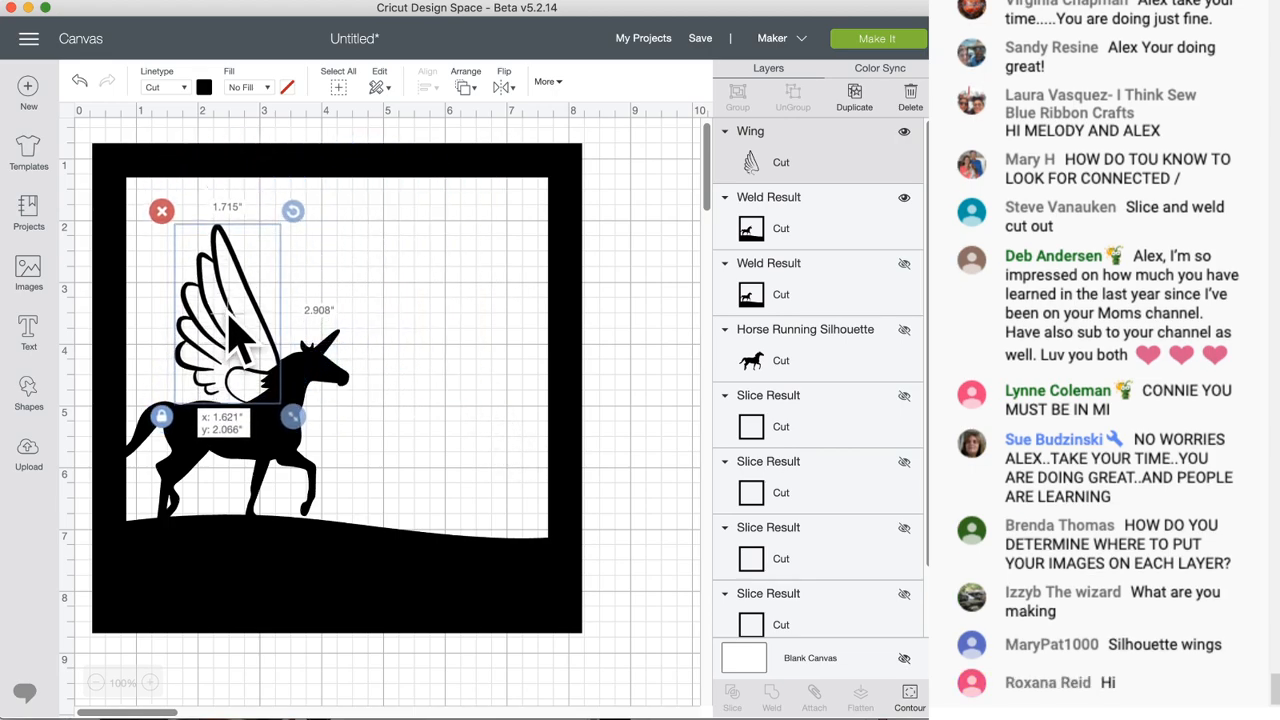
pyautogui.moveTo(297, 205); pyautogui.dragTo(243, 165)
pyautogui.moveTo(241, 310); pyautogui.dragTo(213, 330)
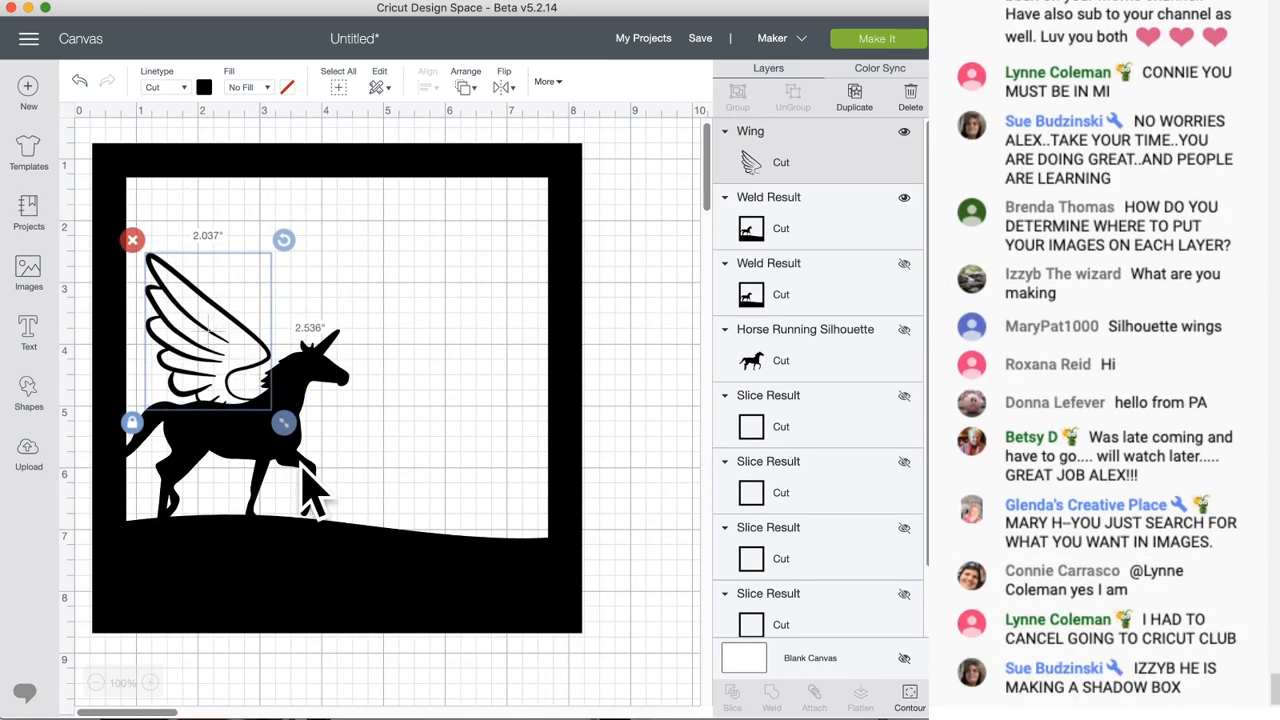
# - Shrink the wing and turn it more upright to about 1.39 by 2.11 inches, with its base on the unicorn's back
pyautogui.moveTo(285, 423); pyautogui.dragTo(250, 395)
pyautogui.moveTo(177, 334); pyautogui.dragTo(195, 378)
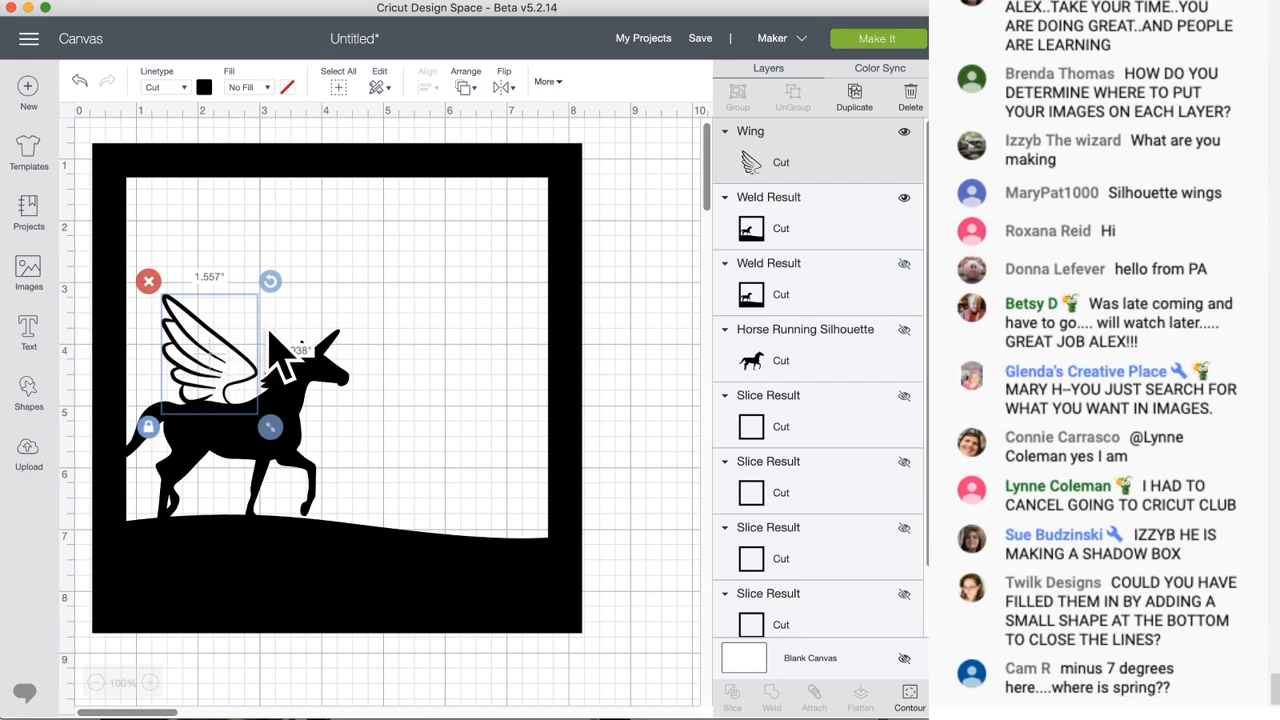
pyautogui.click(298, 276)
pyautogui.moveTo(212, 342)
pyautogui.mouseDown()
pyautogui.moveTo(224, 356)
pyautogui.moveTo(237, 343)
pyautogui.mouseUp()
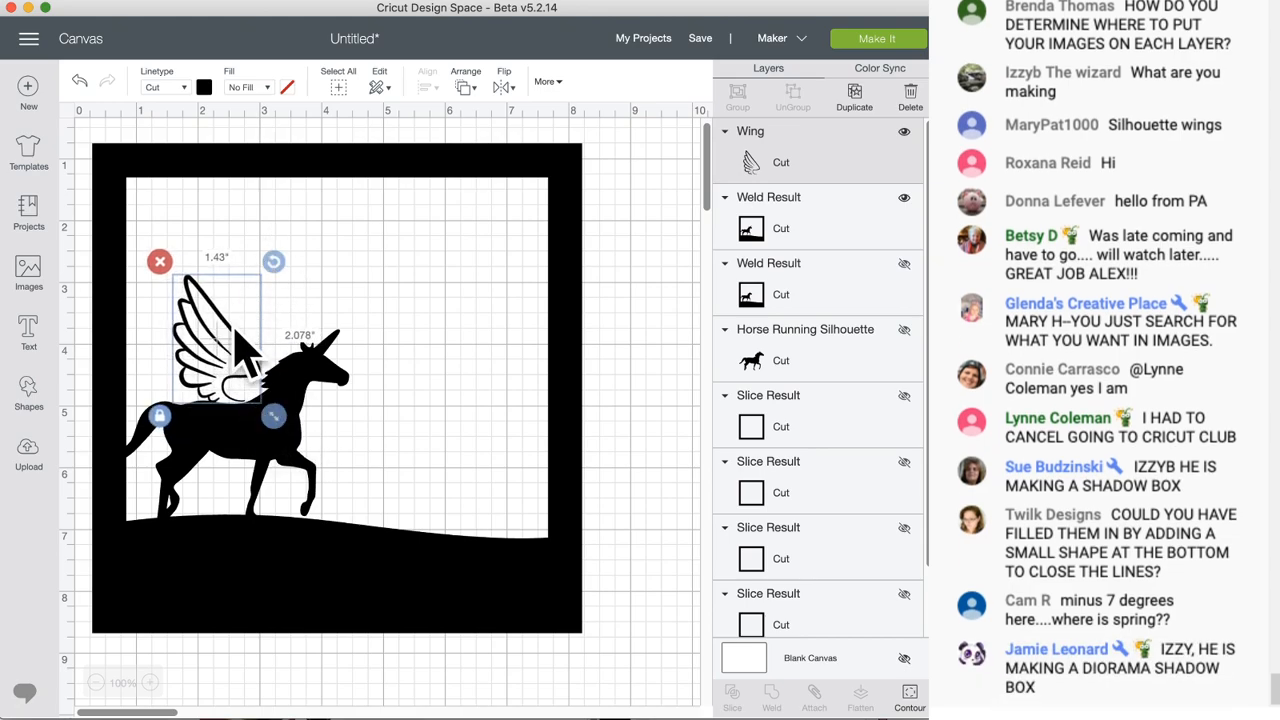
pyautogui.moveTo(281, 265); pyautogui.dragTo(282, 272)
pyautogui.moveTo(227, 317); pyautogui.dragTo(229, 321)
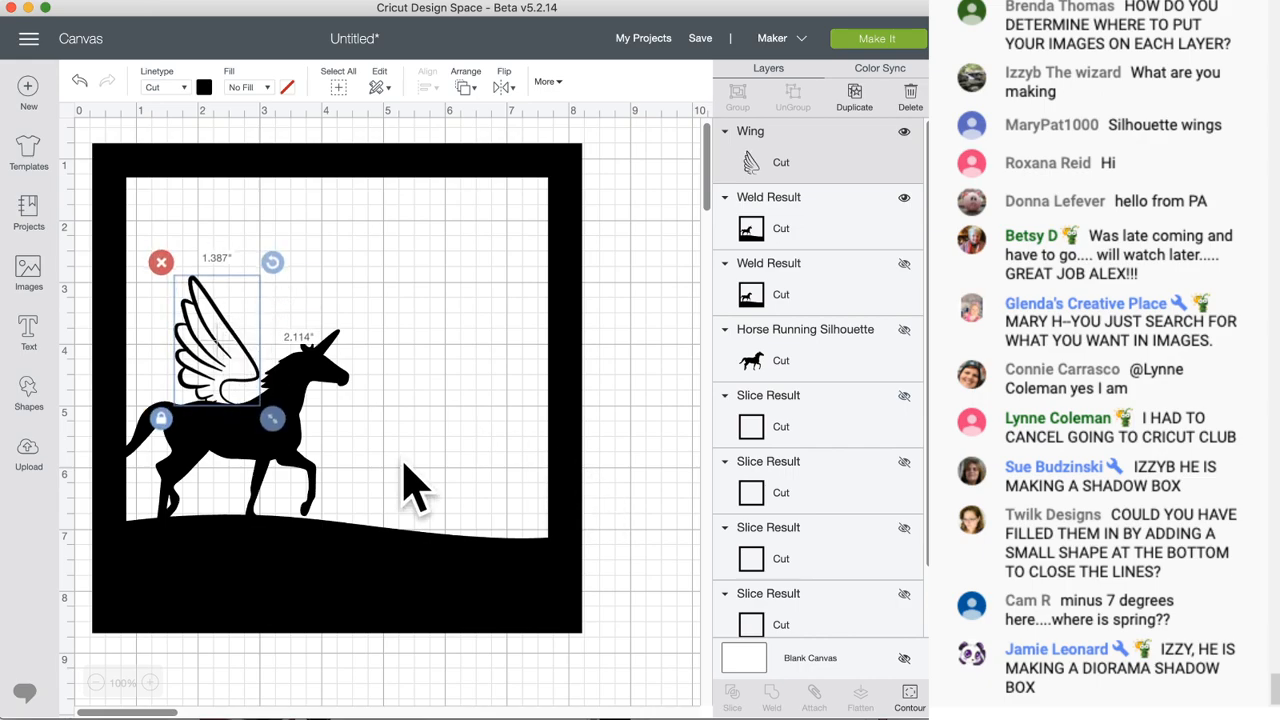
# - Weld the wing to the framed unicorn silhouette
pyautogui.moveTo(614, 343); pyautogui.dragTo(170, 502)
pyautogui.rightClick(300, 458)
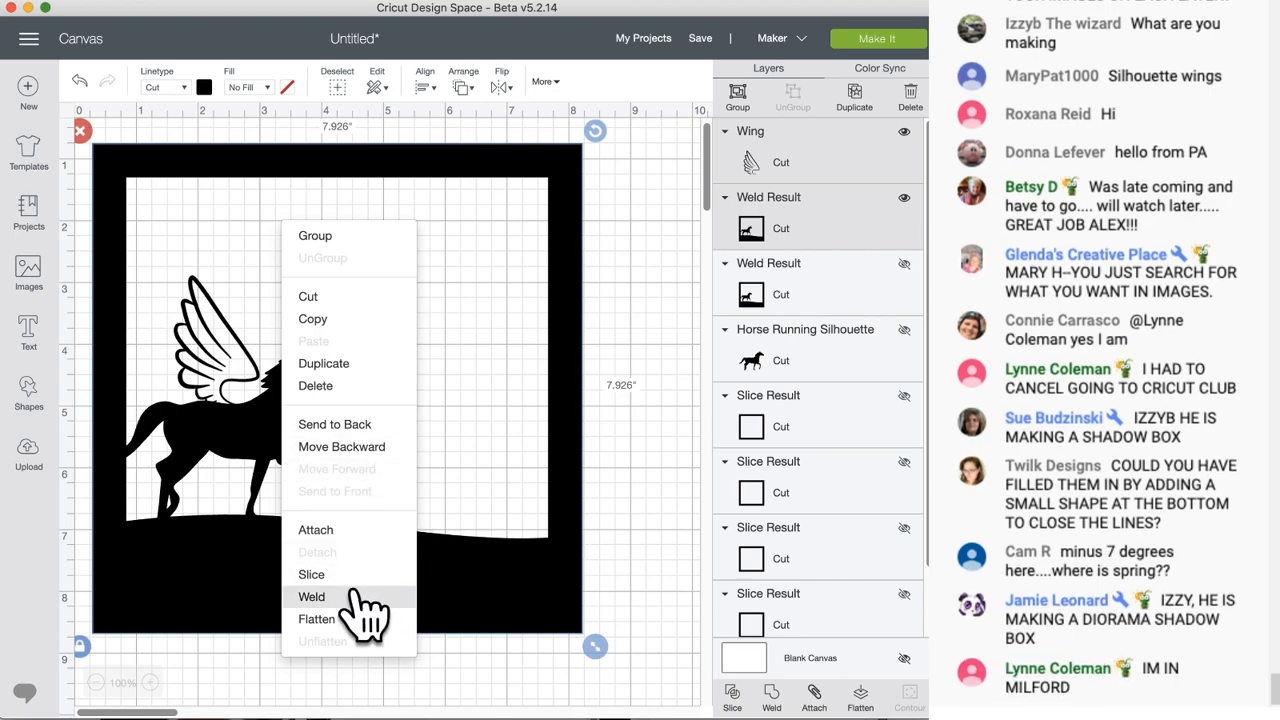
pyautogui.click(357, 596)
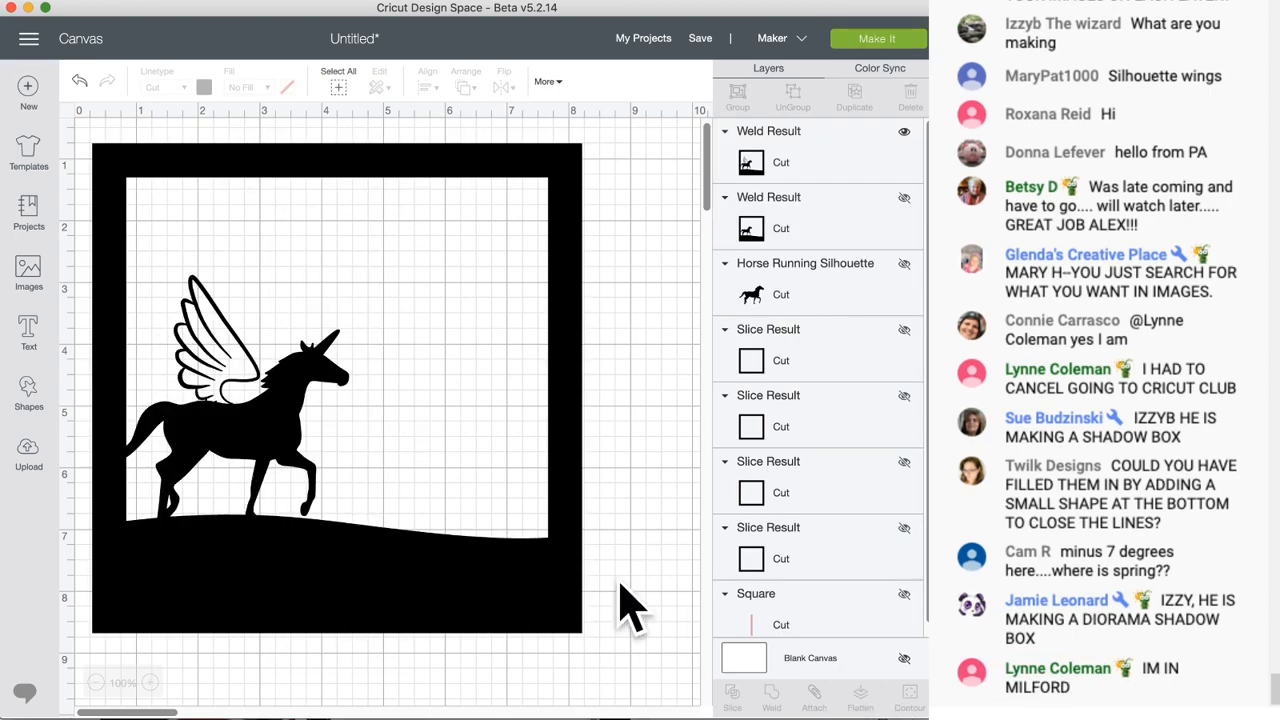
# - Hide the wing's inner feather contour in the welded unicorn frame to make the wing a solid silhouette
pyautogui.click(230, 425)
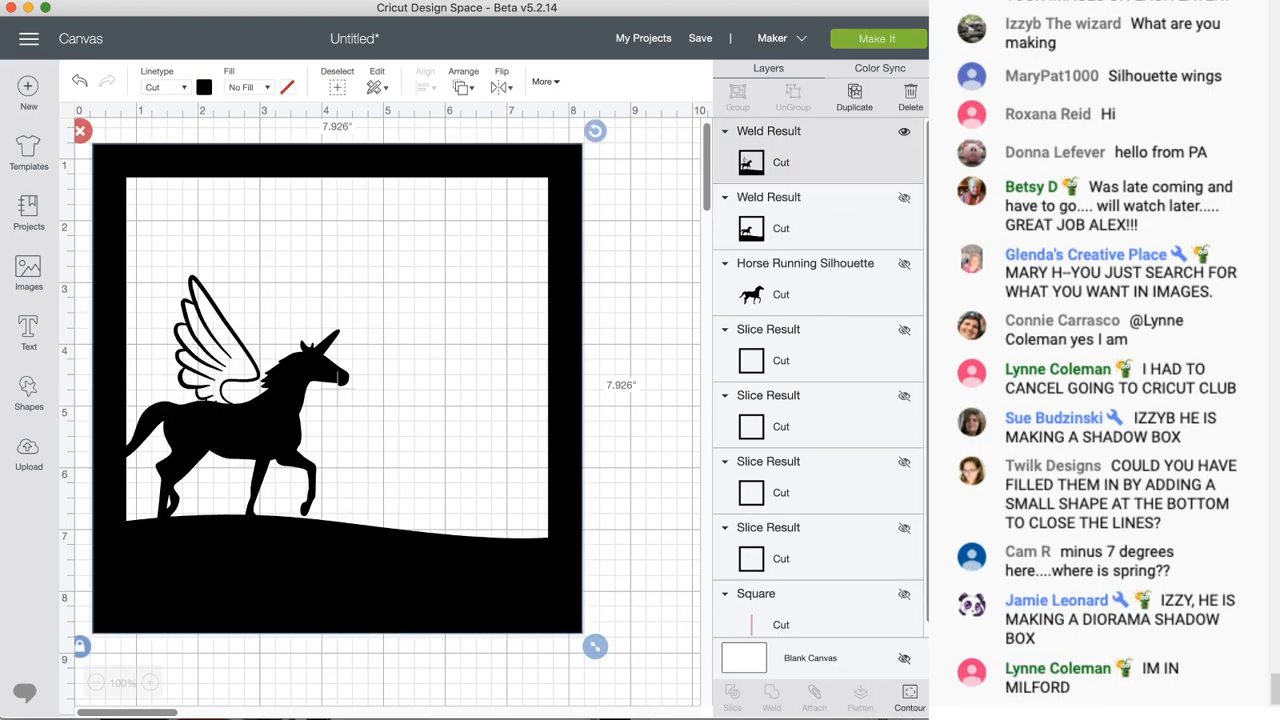
pyautogui.click(910, 700)
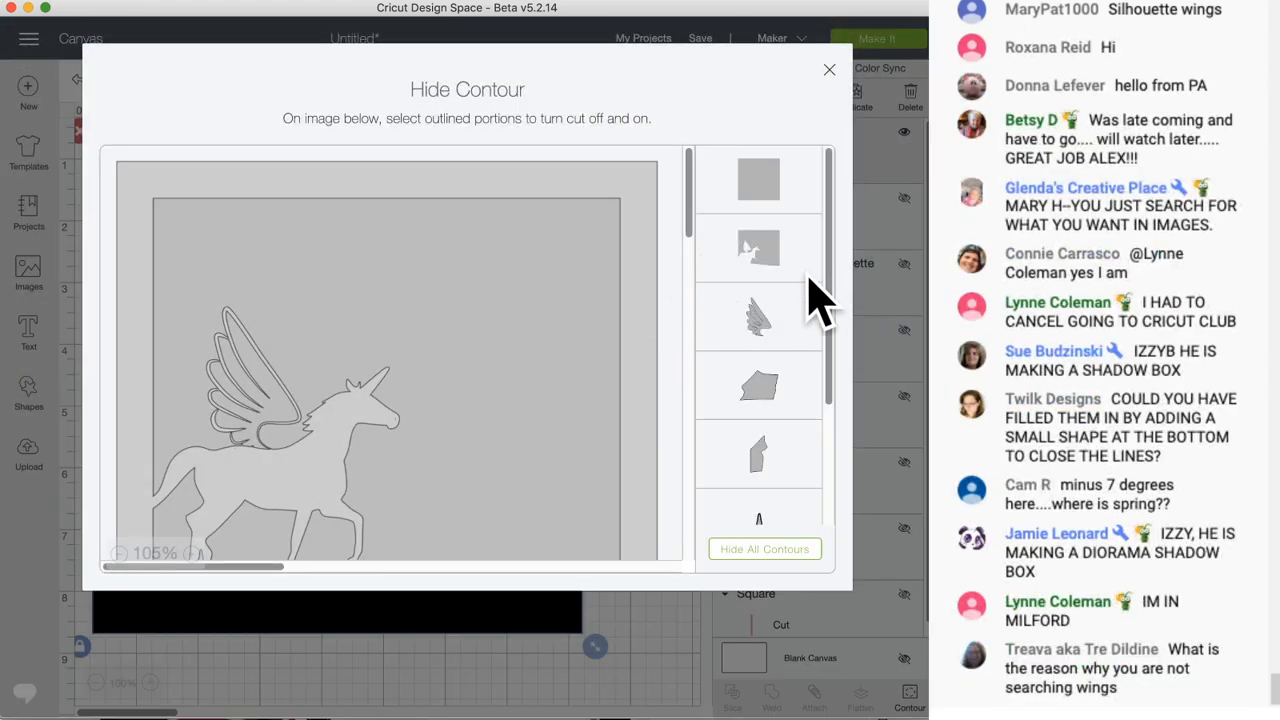
pyautogui.scroll(-4, 766, 394)
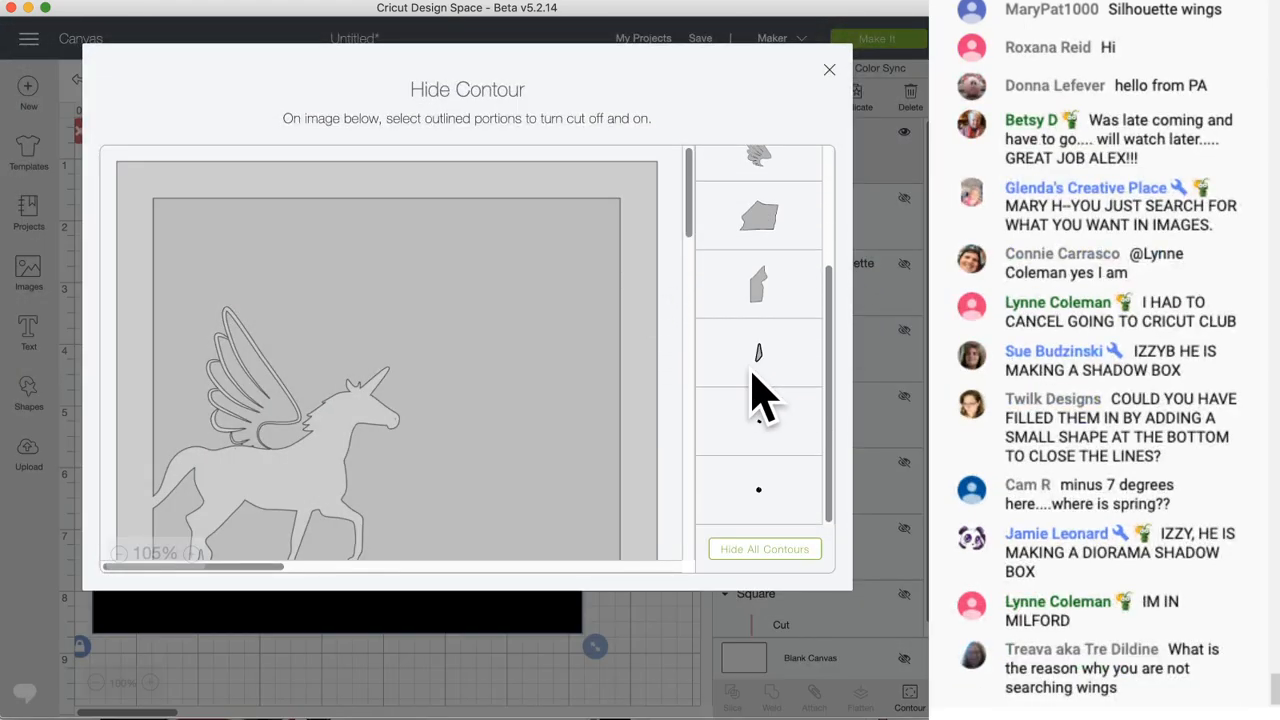
pyautogui.scroll(4, 762, 395)
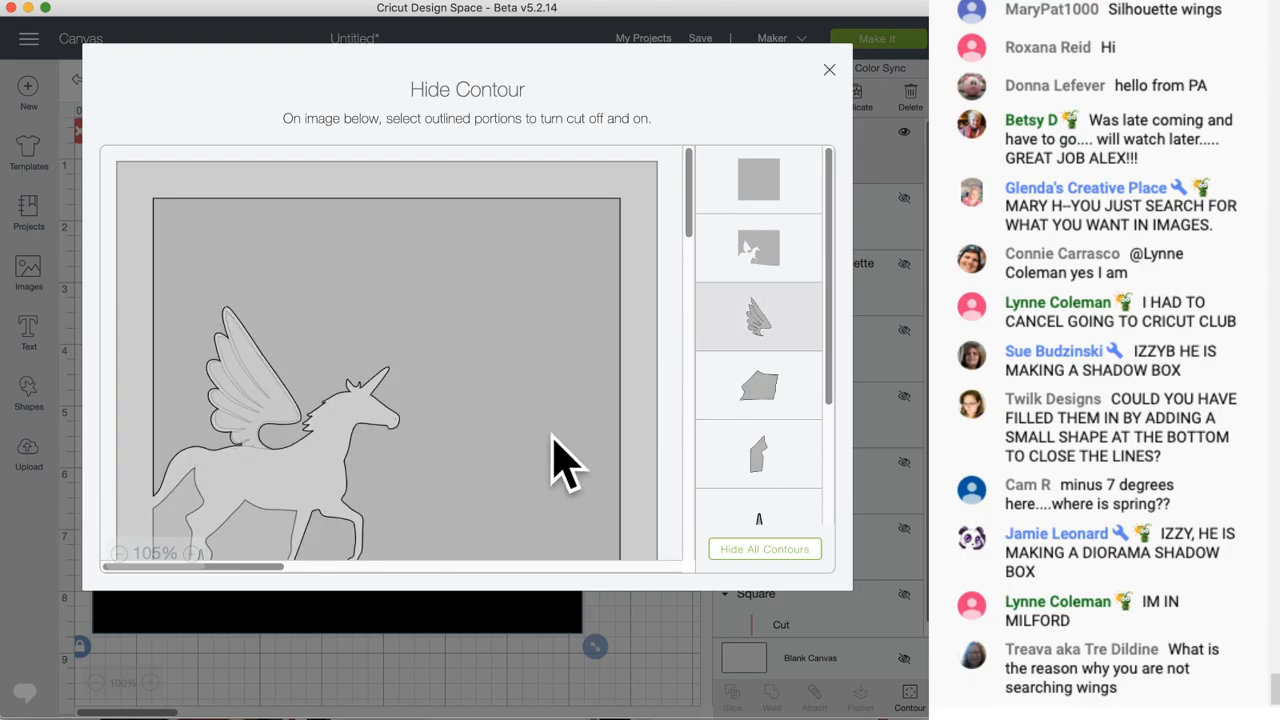
pyautogui.click(515, 656)
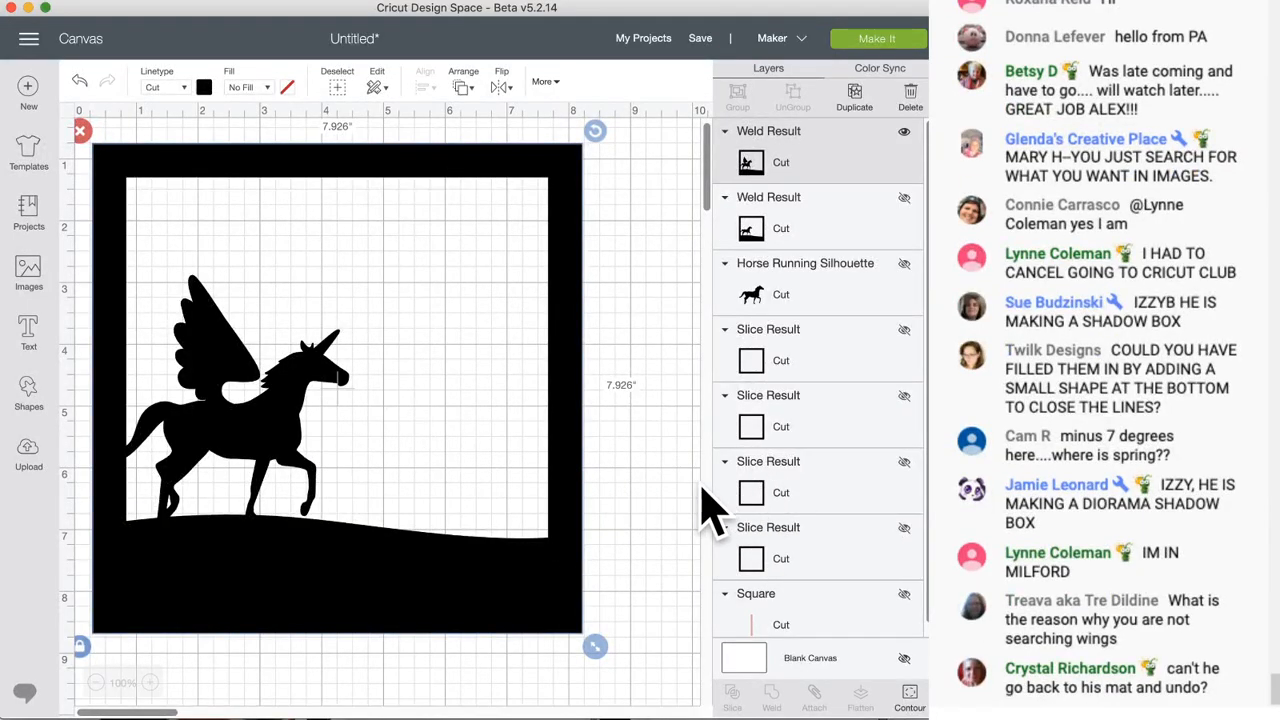
pyautogui.click(650, 492)
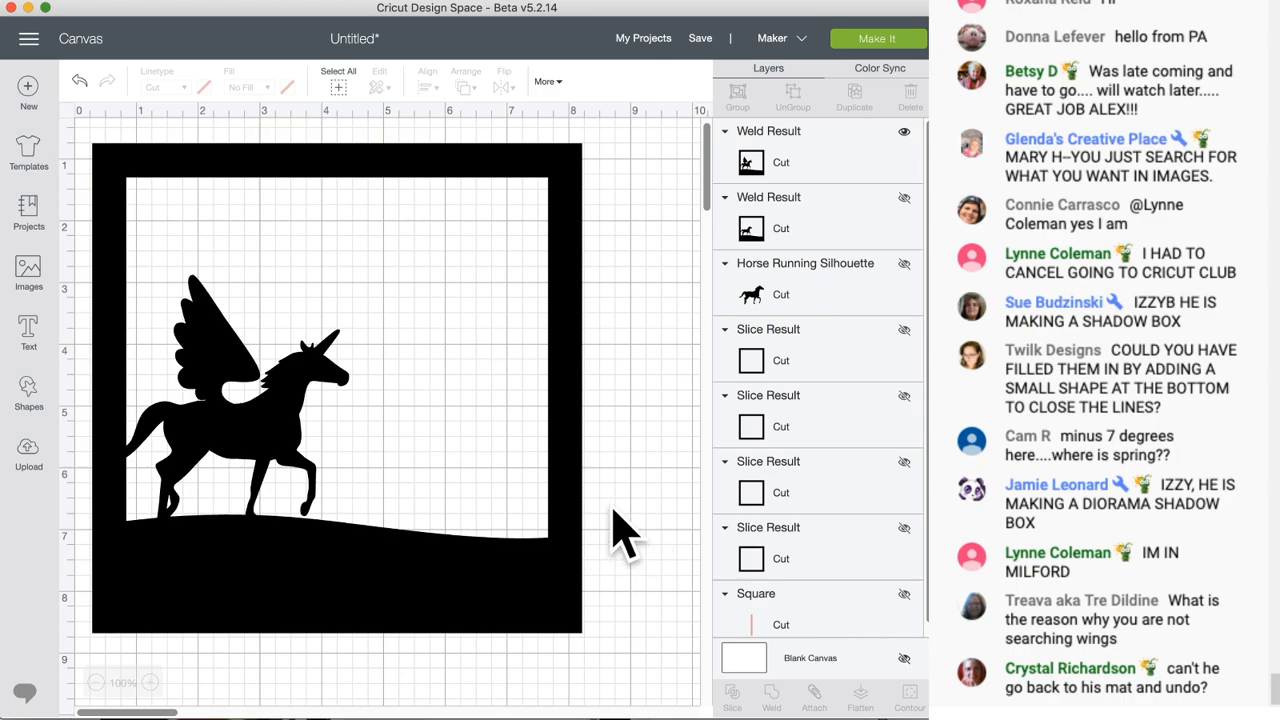
# - Undo the wing's hidden contour and its weld, and move the separated wing up off the unicorn's back
pyautogui.click(78, 82)
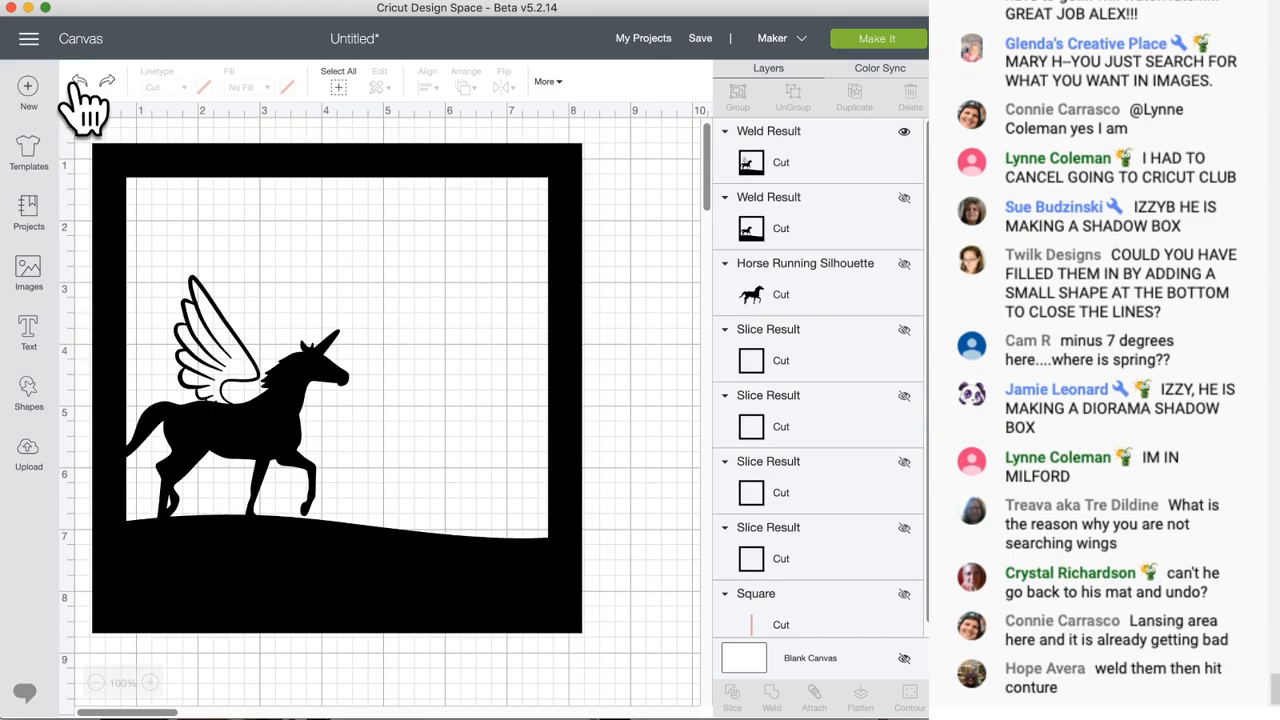
pyautogui.click(78, 82)
pyautogui.moveTo(228, 340); pyautogui.dragTo(244, 292)
# - Change the framed unicorn silhouette's material color from black to blue so it contrasts with the wing
pyautogui.click(268, 442)
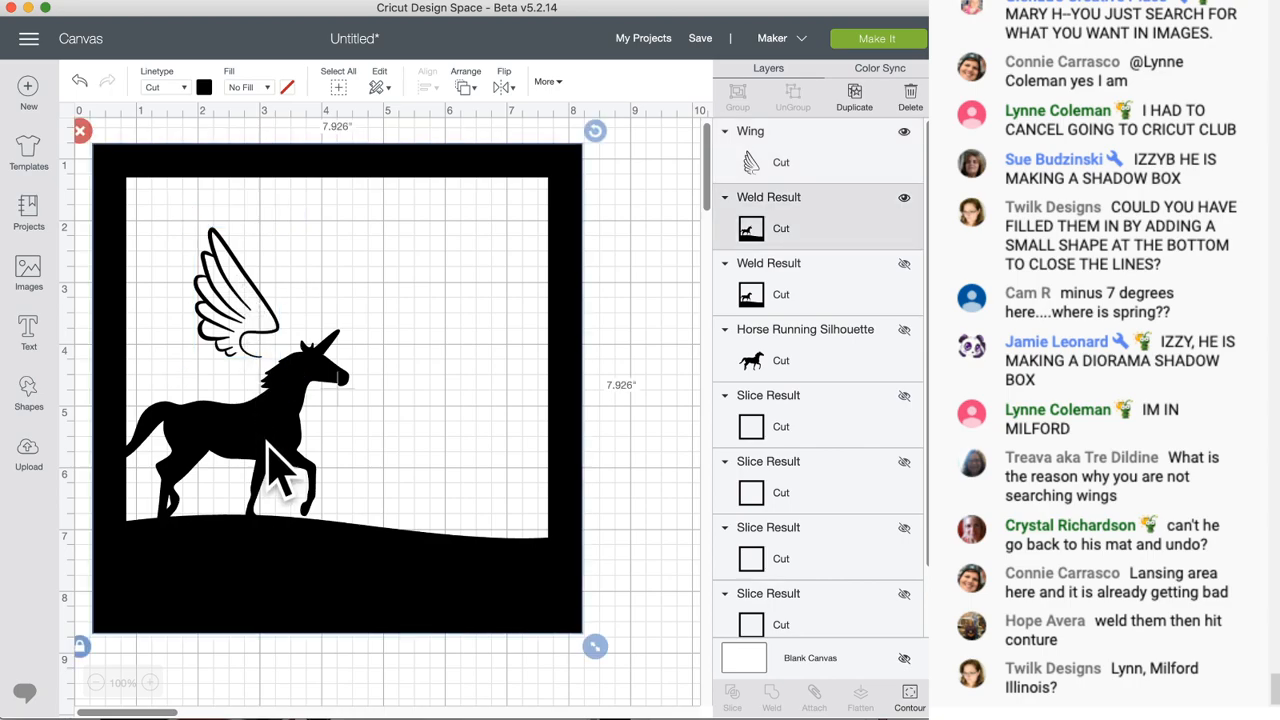
pyautogui.click(204, 87)
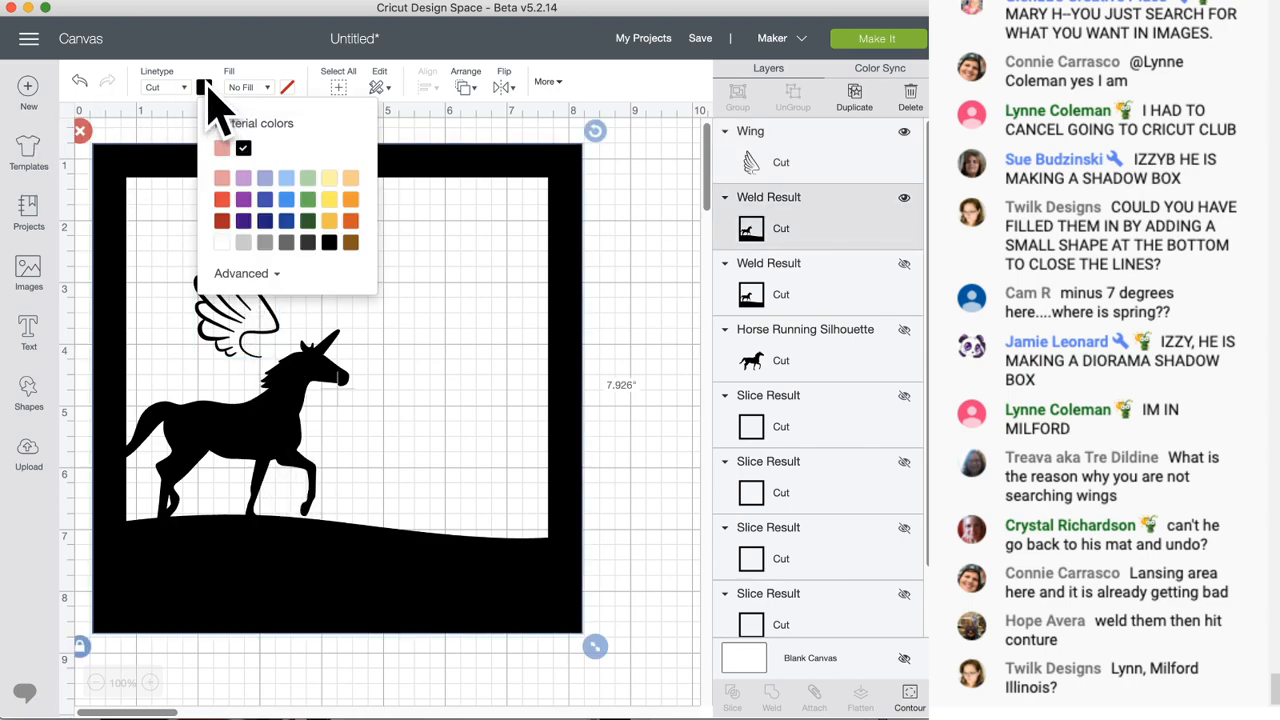
pyautogui.click(287, 200)
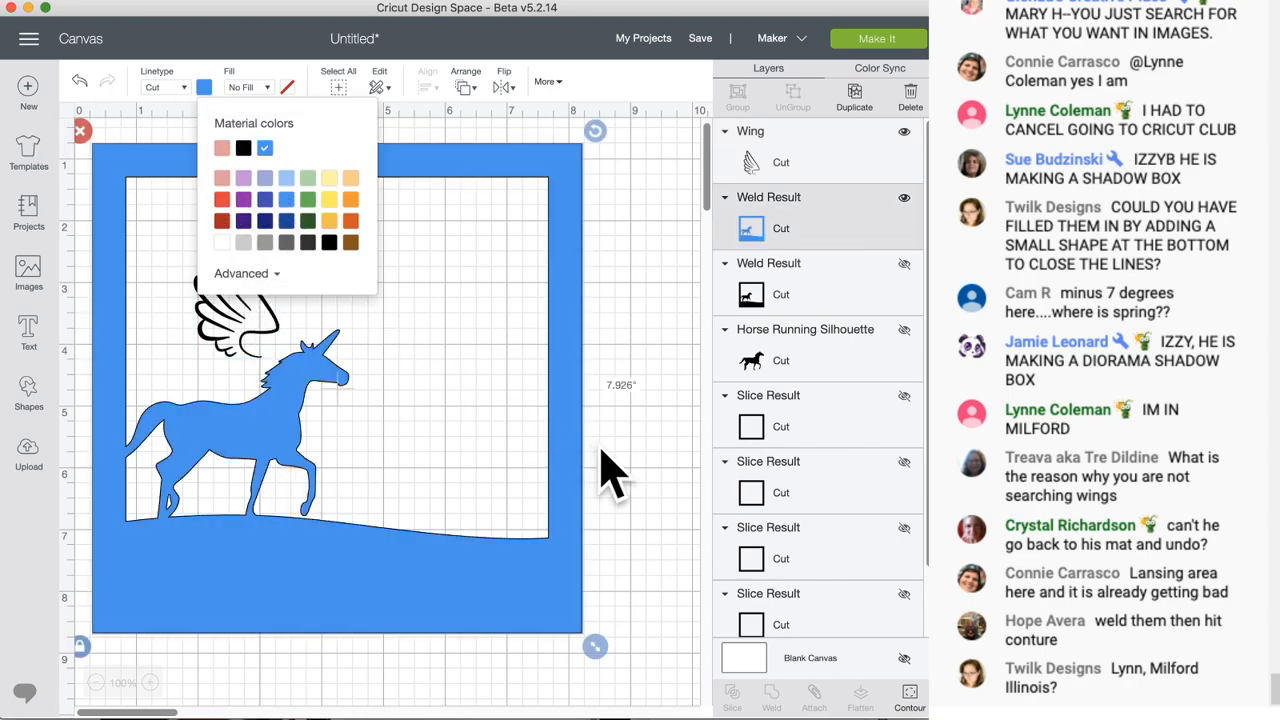
pyautogui.click(609, 450)
# - Lower the wing onto the blue unicorn's back and adjust its tilt so its open base overlaps the body
pyautogui.moveTo(270, 315); pyautogui.dragTo(262, 378)
pyautogui.moveTo(272, 271)
pyautogui.mouseDown()
pyautogui.moveTo(261, 258)
pyautogui.moveTo(264, 280)
pyautogui.mouseUp()
pyautogui.moveTo(229, 341); pyautogui.dragTo(225, 363)
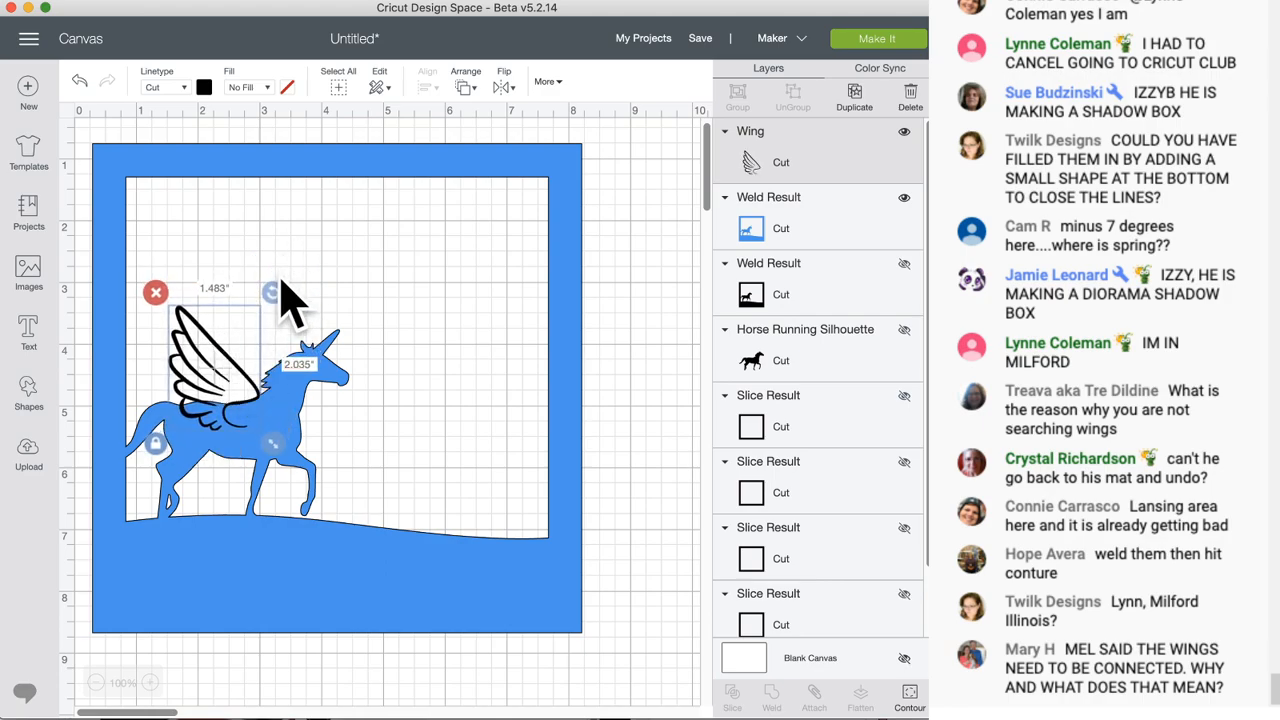
pyautogui.moveTo(278, 284); pyautogui.dragTo(288, 293)
pyautogui.moveTo(211, 356); pyautogui.dragTo(219, 362)
# - Weld the wing to the blue framed unicorn silhouette
pyautogui.moveTo(618, 310); pyautogui.dragTo(166, 462)
pyautogui.rightClick(250, 455)
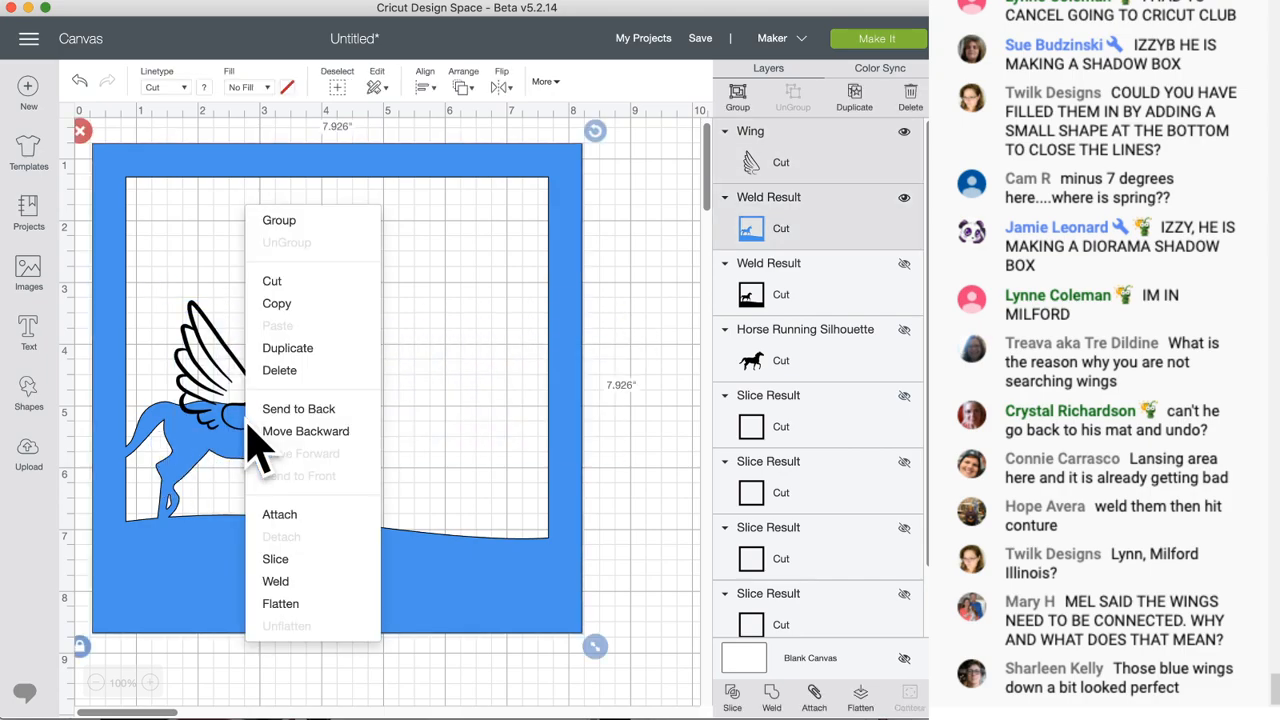
pyautogui.click(276, 582)
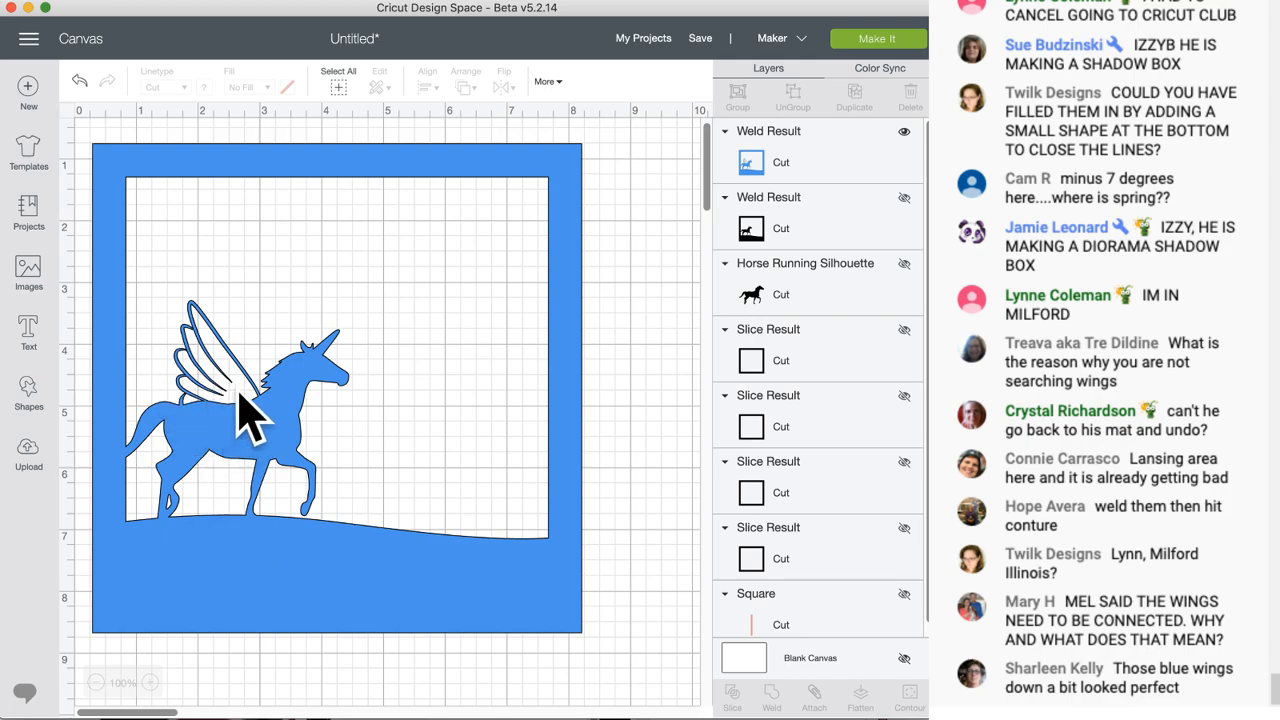
# - Hide the wing's inner feather contour in the blue welded unicorn frame to make the wing solid
pyautogui.click(312, 462)
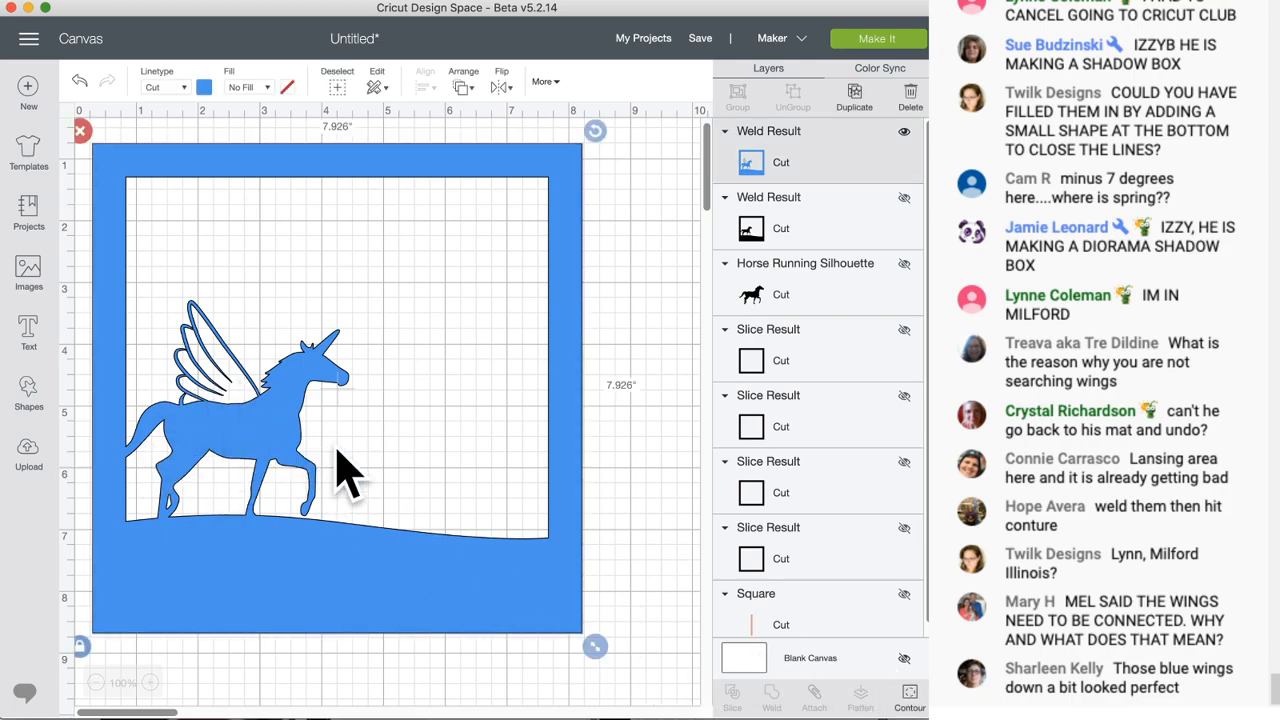
pyautogui.click(912, 700)
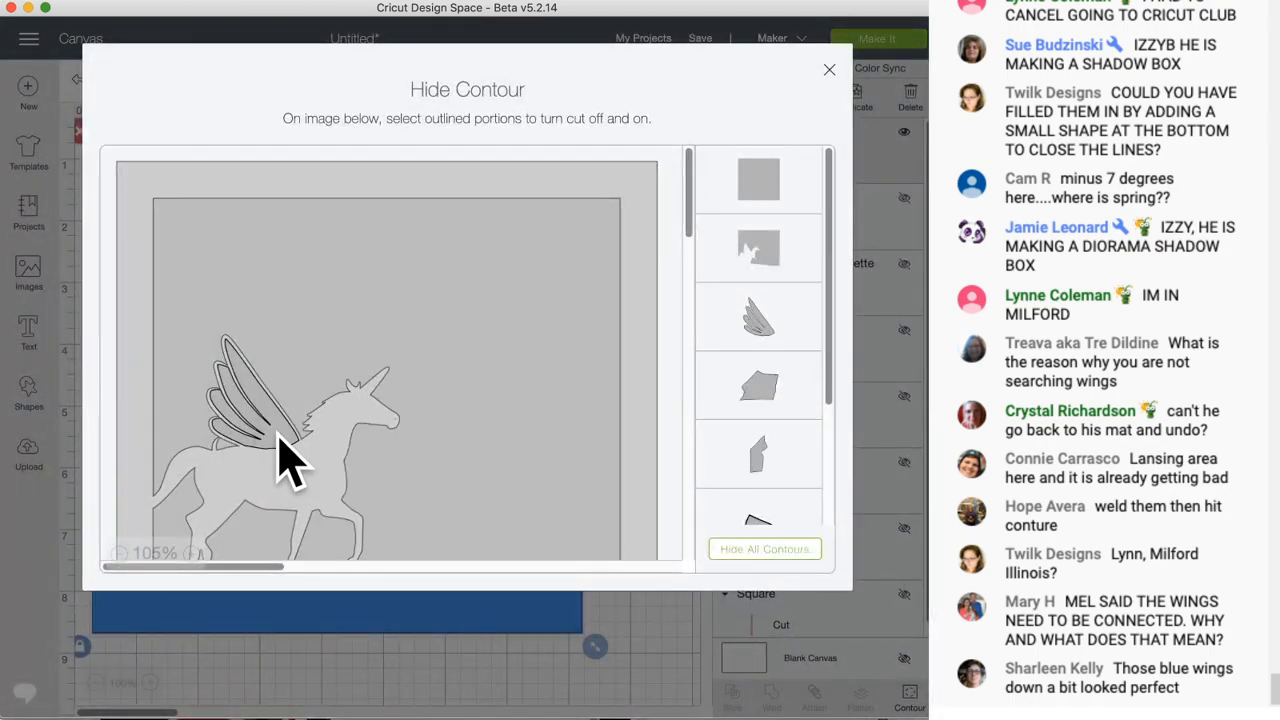
pyautogui.click(277, 455)
pyautogui.click(560, 690)
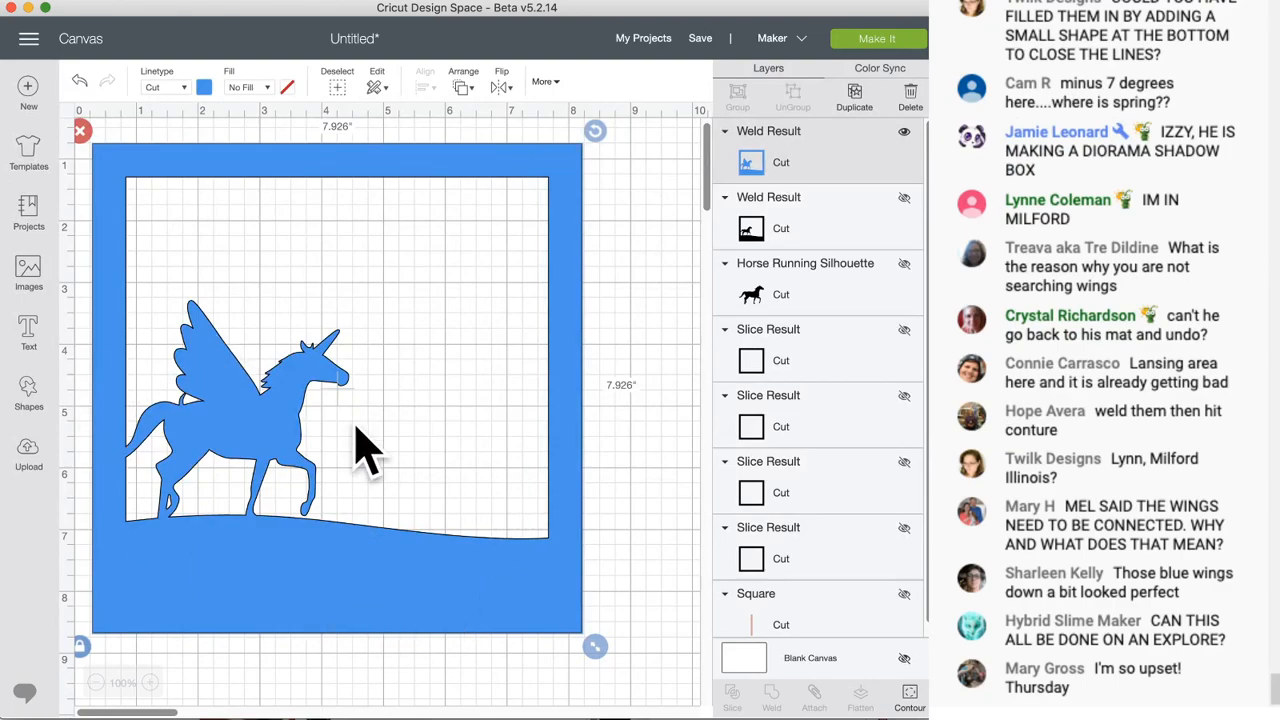
# - Show the hidden black horse frame layer and center it and the blue unicorn frame on each other
pyautogui.moveTo(400, 606)
pyautogui.mouseDown()
pyautogui.moveTo(414, 620)
pyautogui.moveTo(410, 600)
pyautogui.mouseUp()
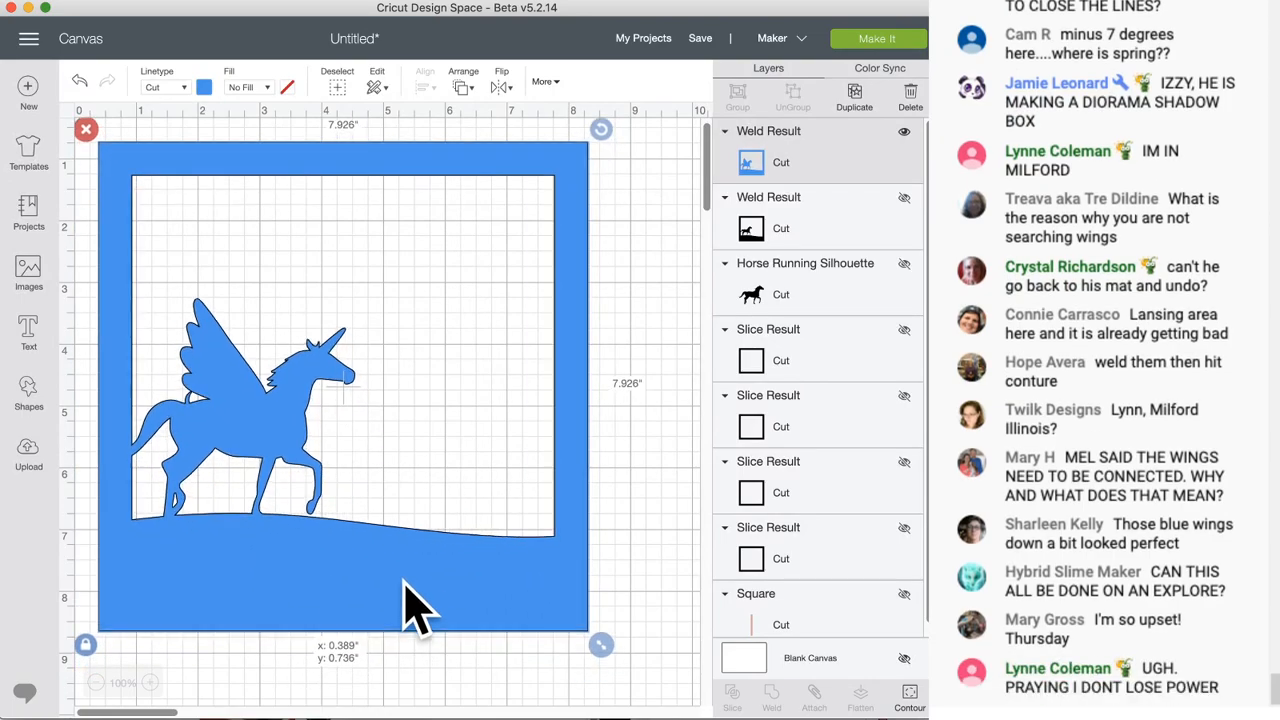
pyautogui.click(904, 197)
pyautogui.press('super+a')
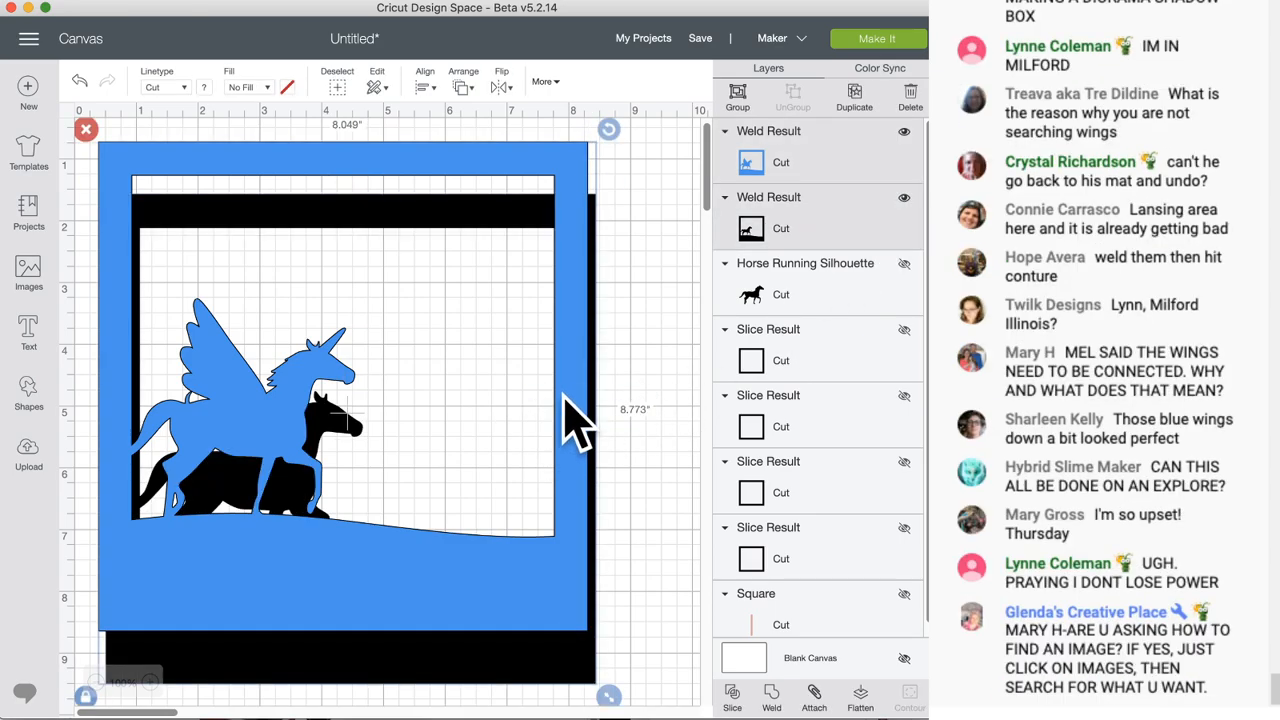
pyautogui.rightClick(565, 420)
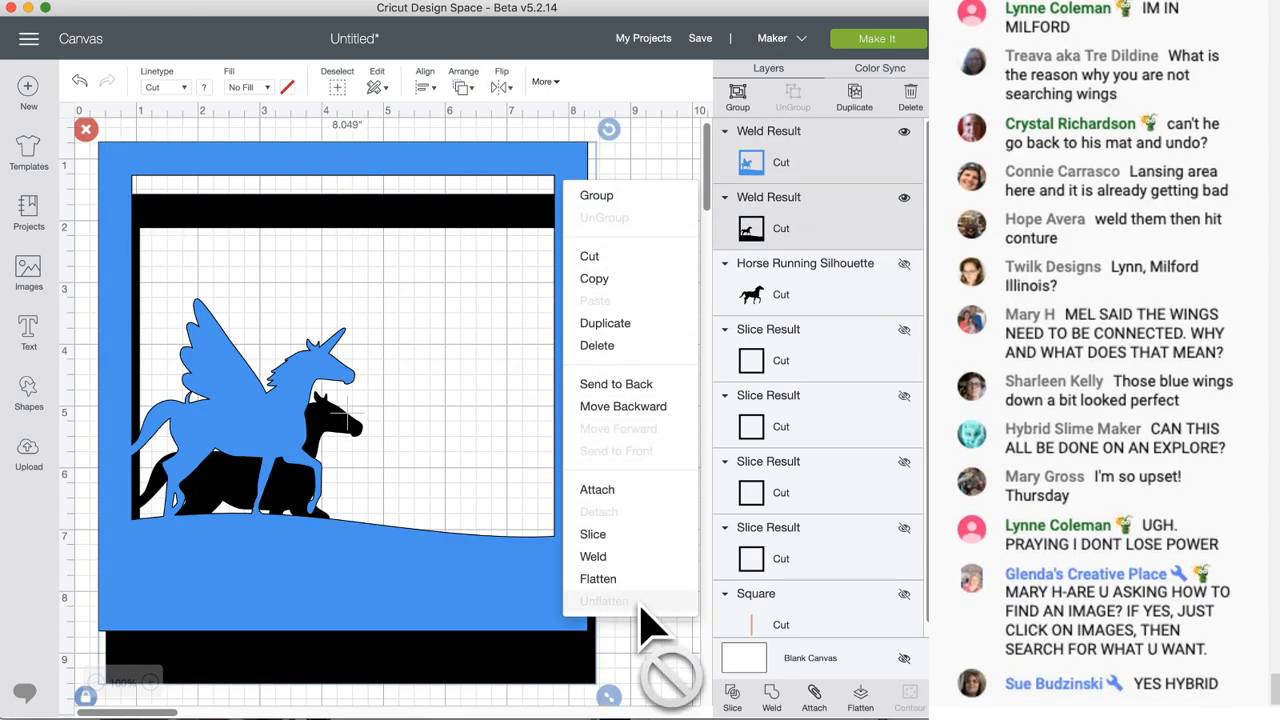
pyautogui.click(660, 665)
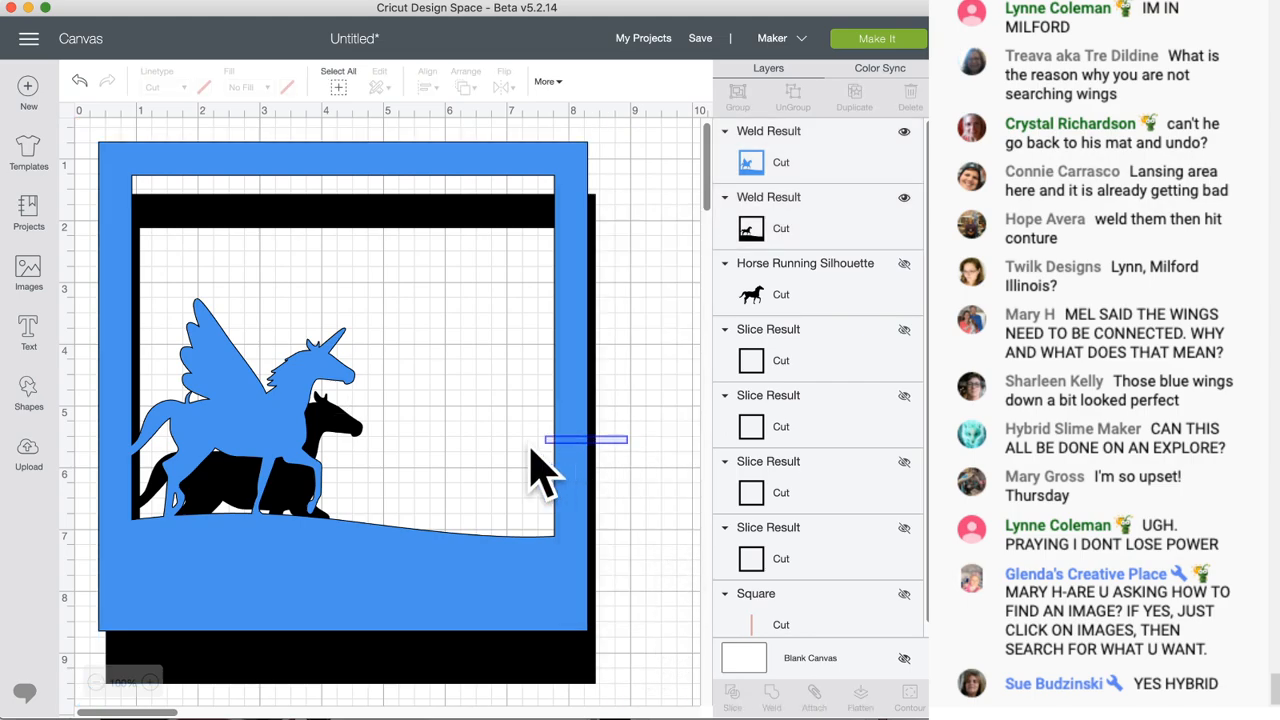
pyautogui.click(590, 555)
pyautogui.click(425, 87)
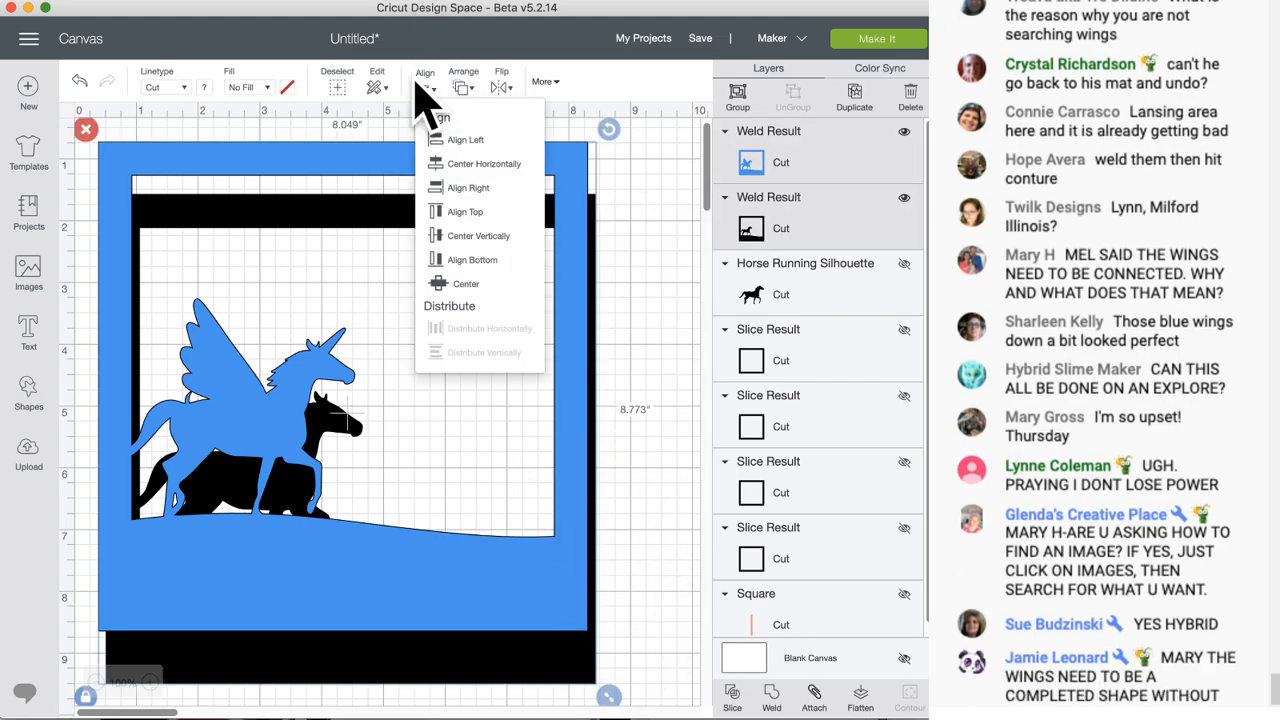
pyautogui.click(478, 290)
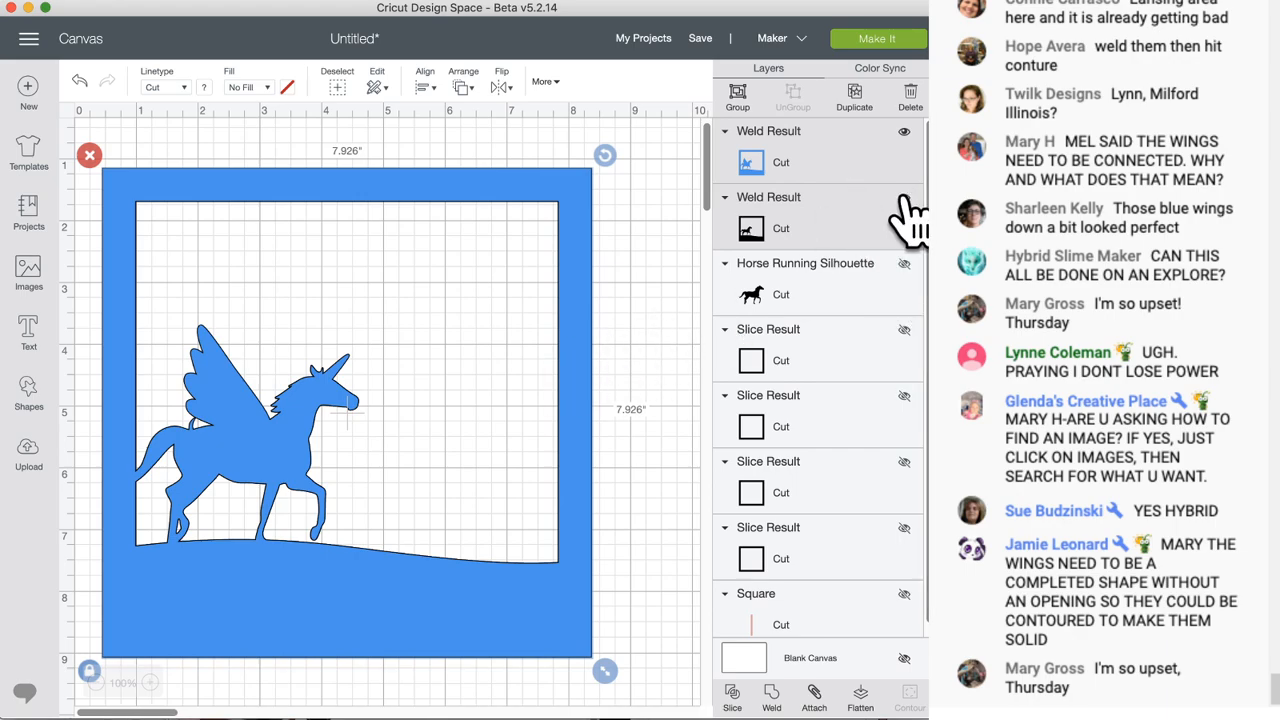
# - Send both aligned frames to the back of the layer stack and briefly show the loose running horse silhouette
pyautogui.rightClick(571, 265)
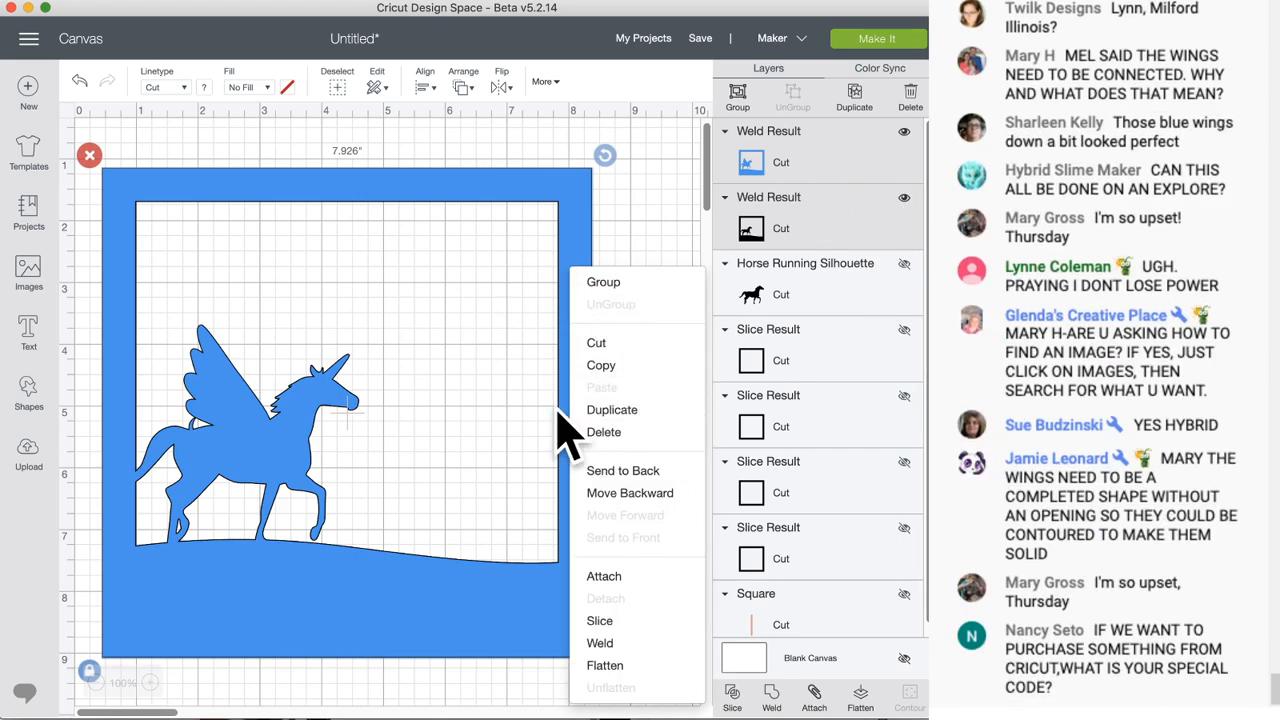
pyautogui.click(627, 471)
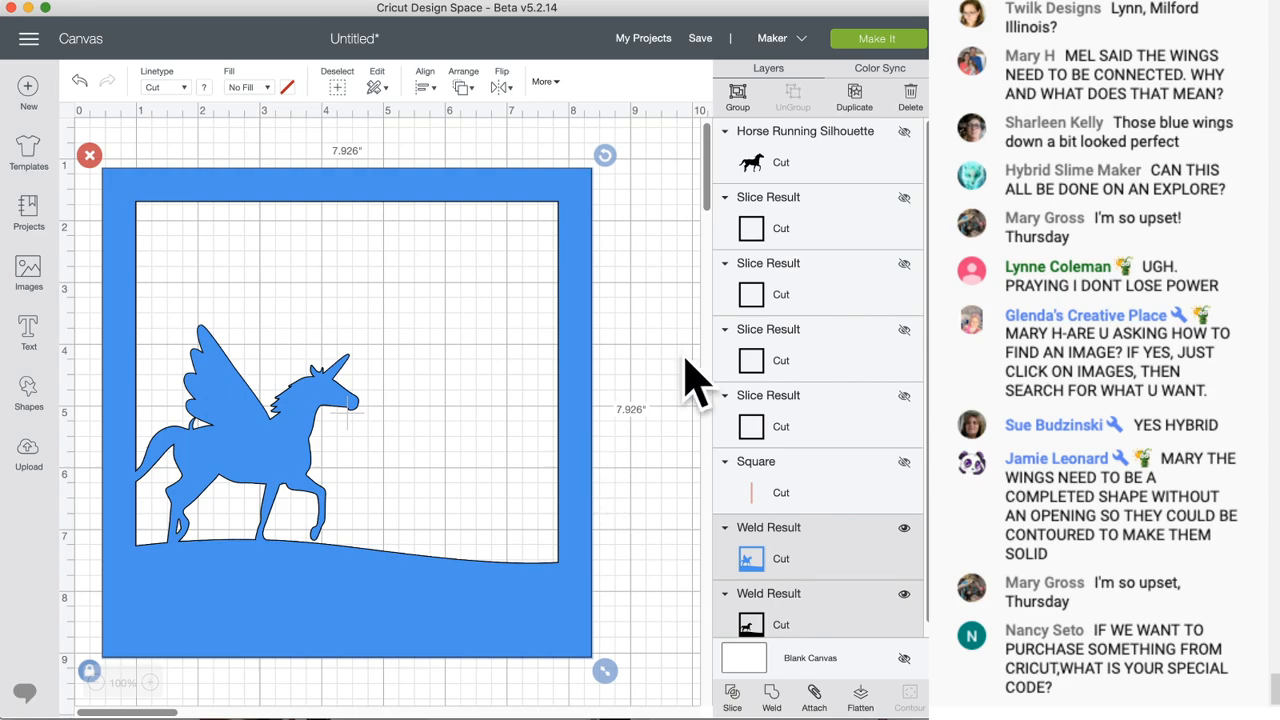
pyautogui.click(904, 133)
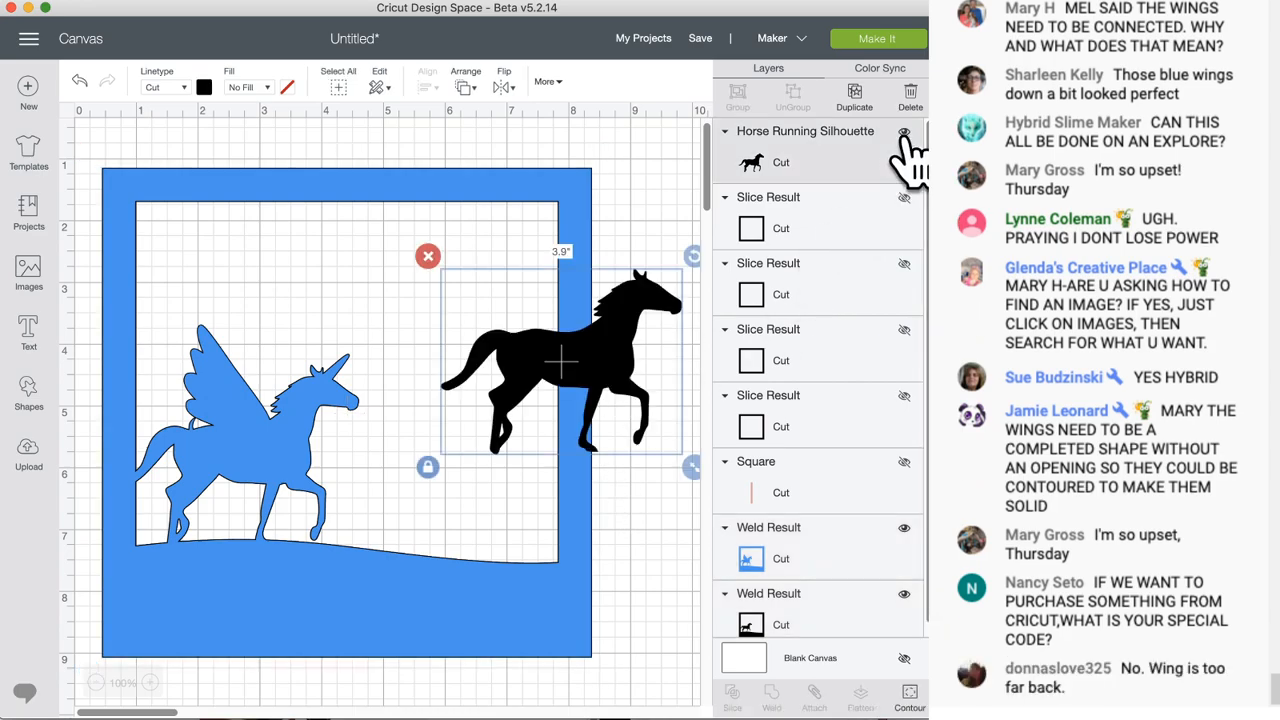
pyautogui.click(905, 135)
# - Nudge the blue unicorn frame slightly off the black frame and center the two on each other again
pyautogui.moveTo(586, 518)
pyautogui.mouseDown()
pyautogui.moveTo(557, 523)
pyautogui.moveTo(594, 517)
pyautogui.mouseUp()
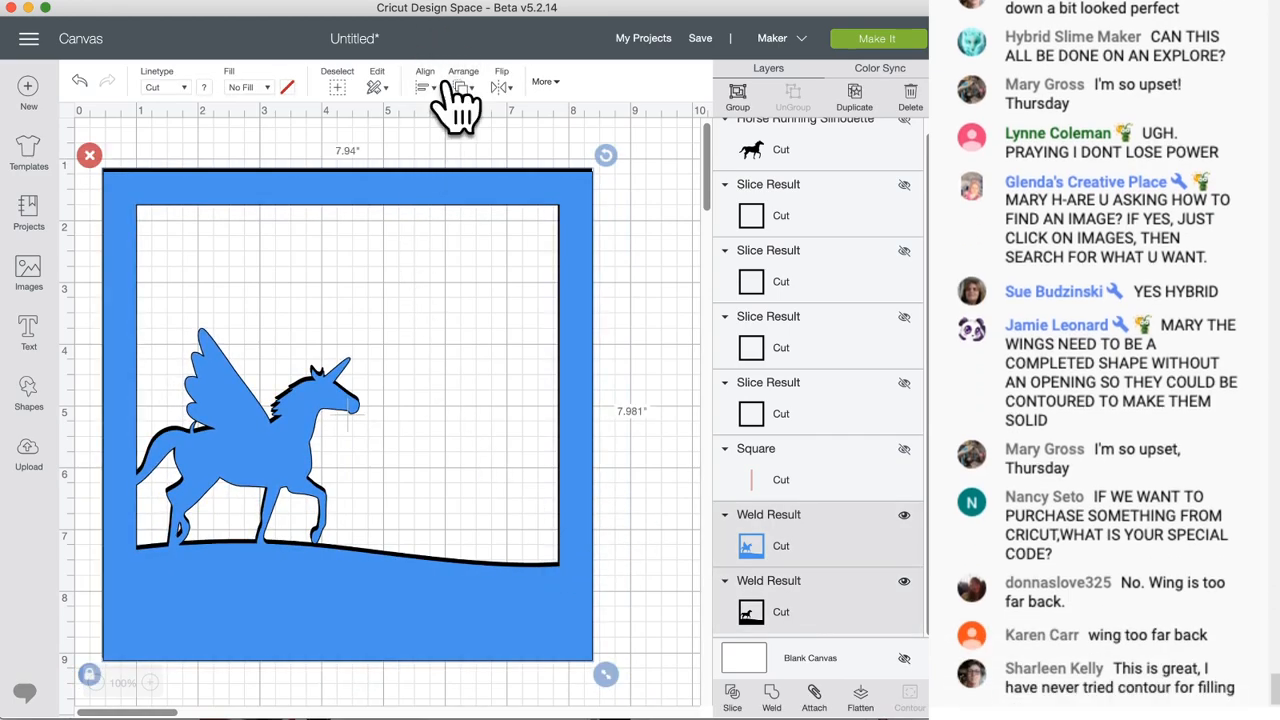
pyautogui.click(424, 88)
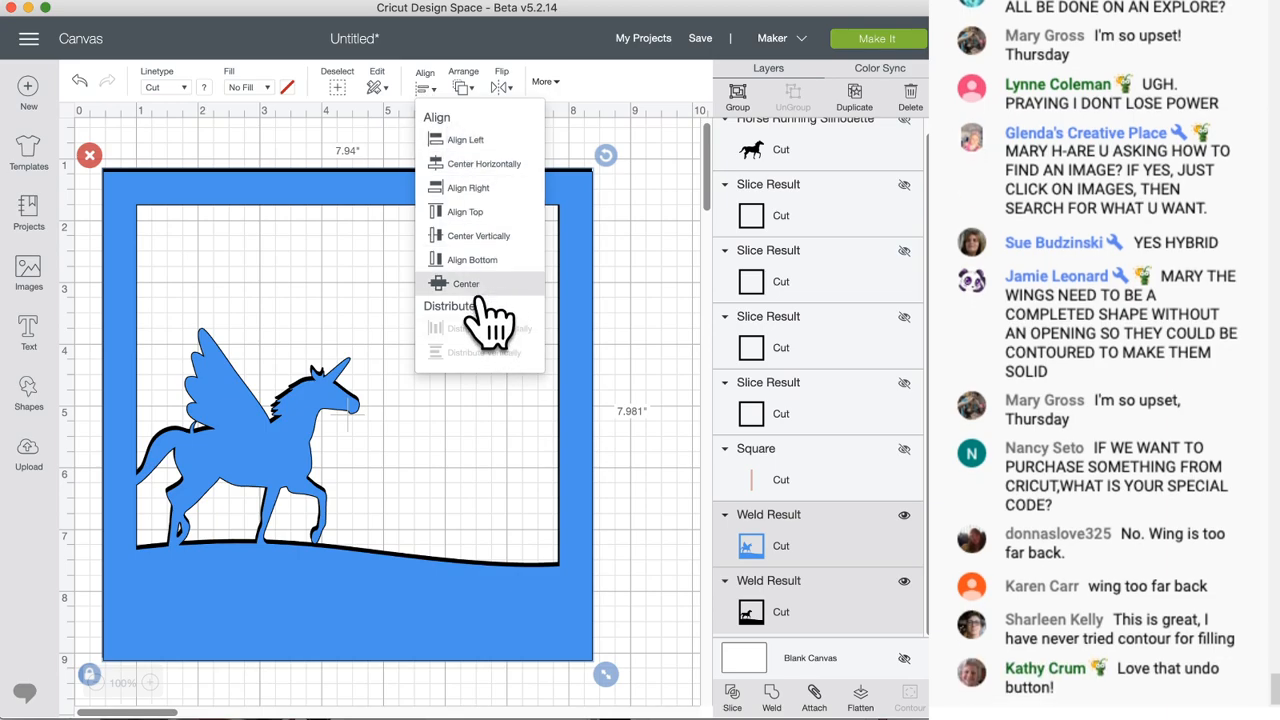
pyautogui.click(490, 283)
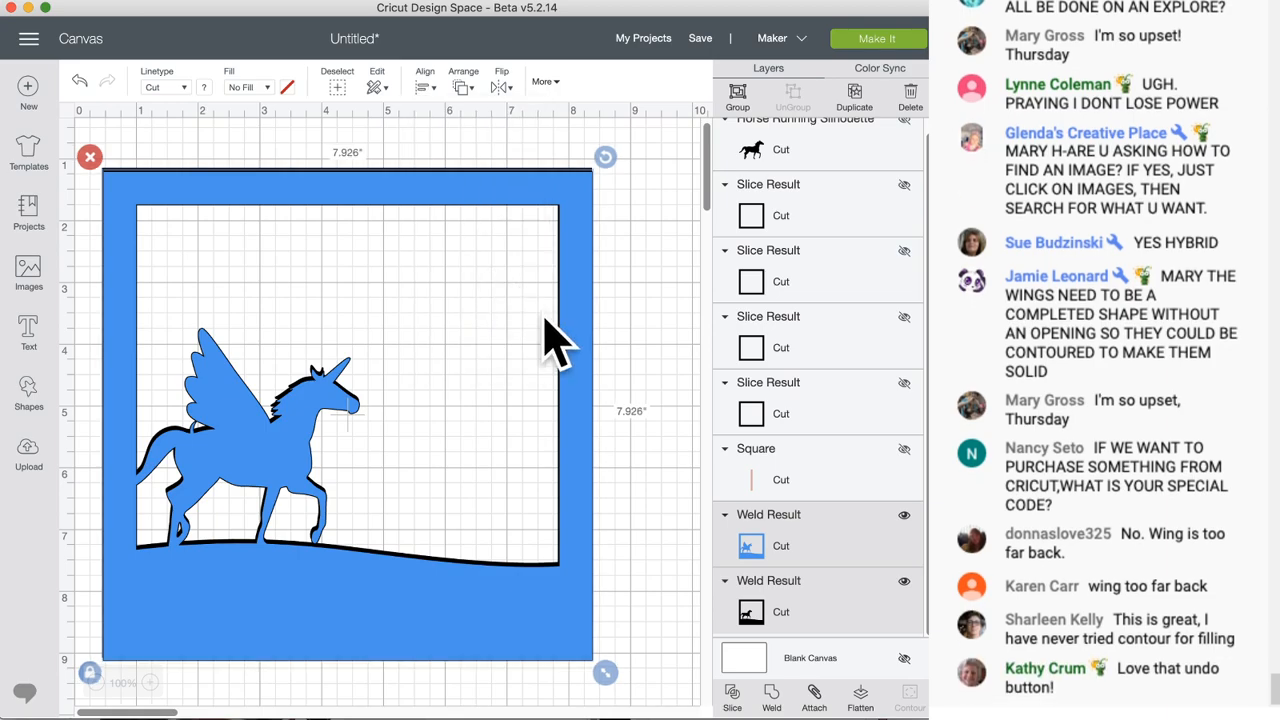
# - Send only the blue unicorn frame to the back, behind the black horse frame
pyautogui.rightClick(580, 392)
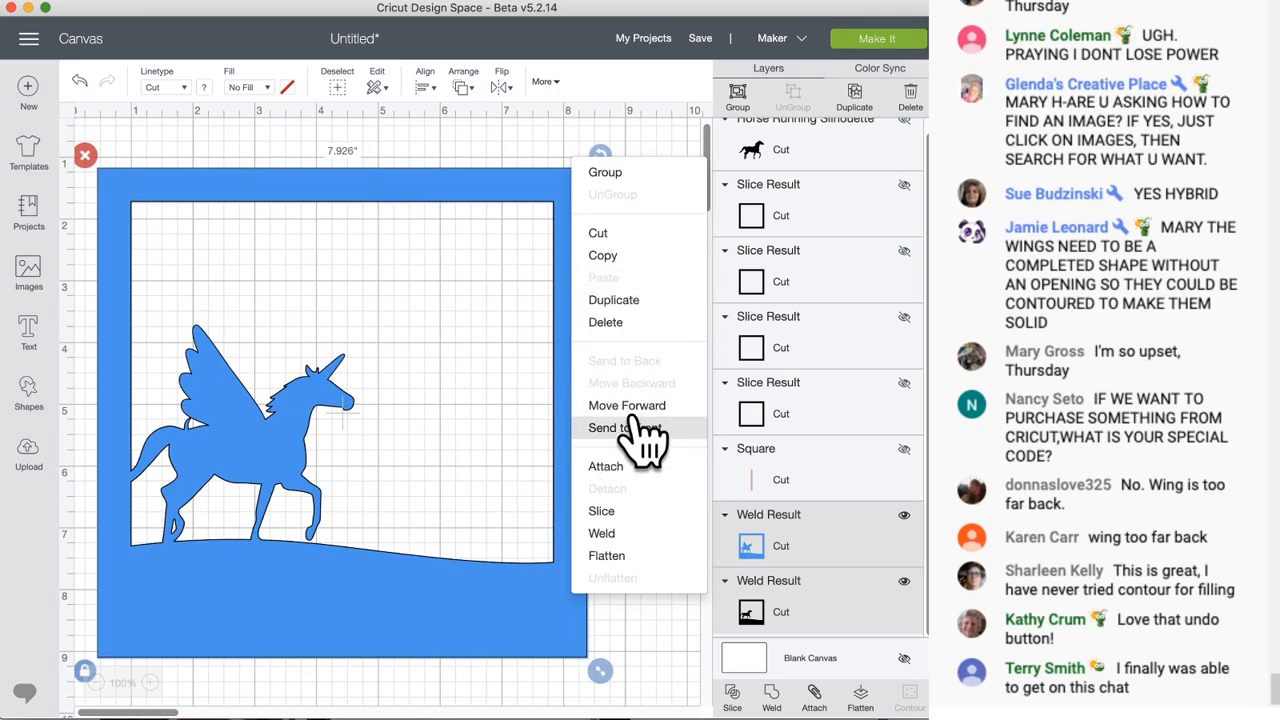
pyautogui.click(655, 628)
pyautogui.click(560, 625)
pyautogui.rightClick(560, 625)
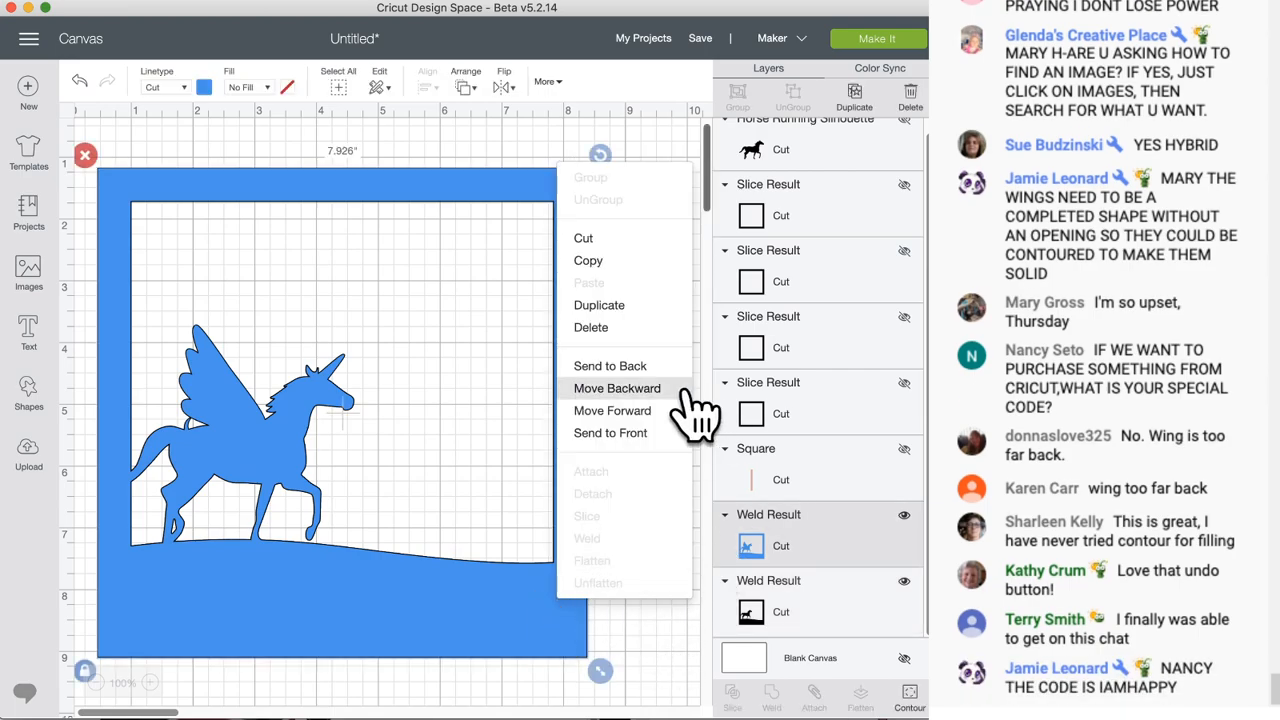
pyautogui.click(652, 368)
pyautogui.hscroll(1, 490, 459)
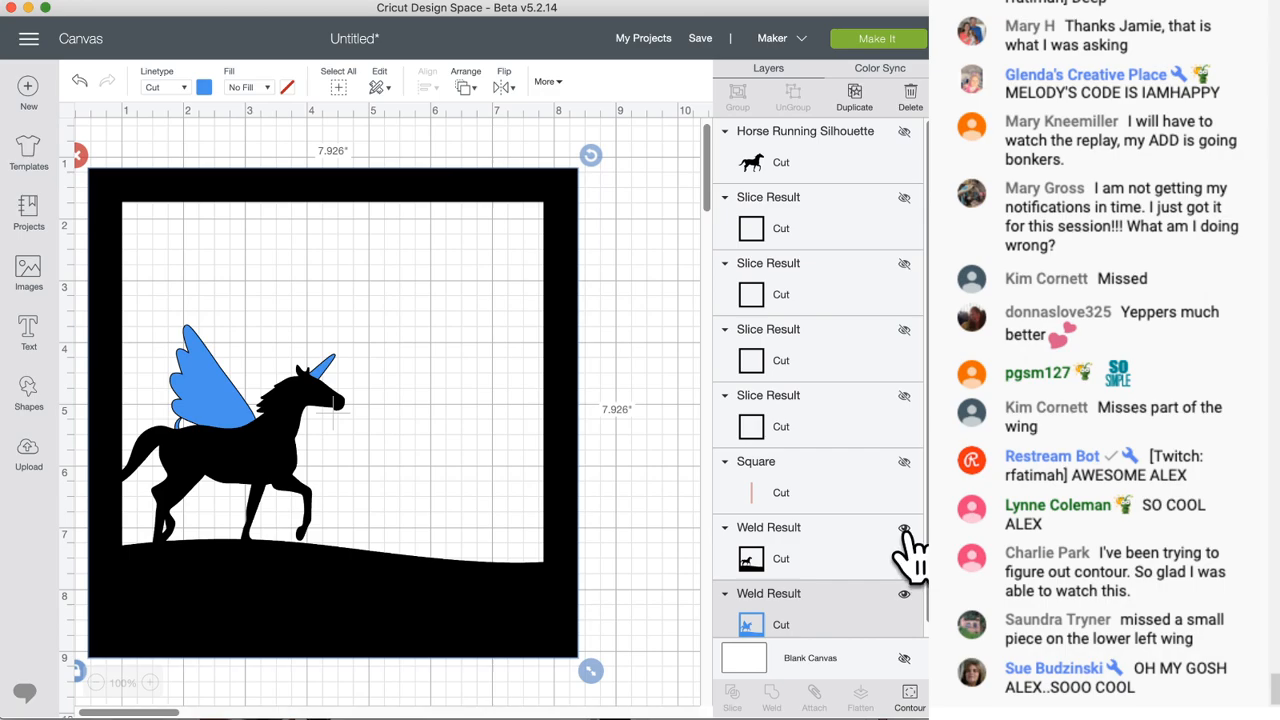
# - Hide the black horse frame and turn off the small leftover contour beneath the wing in the blue unicorn frame
pyautogui.click(904, 530)
pyautogui.click(214, 457)
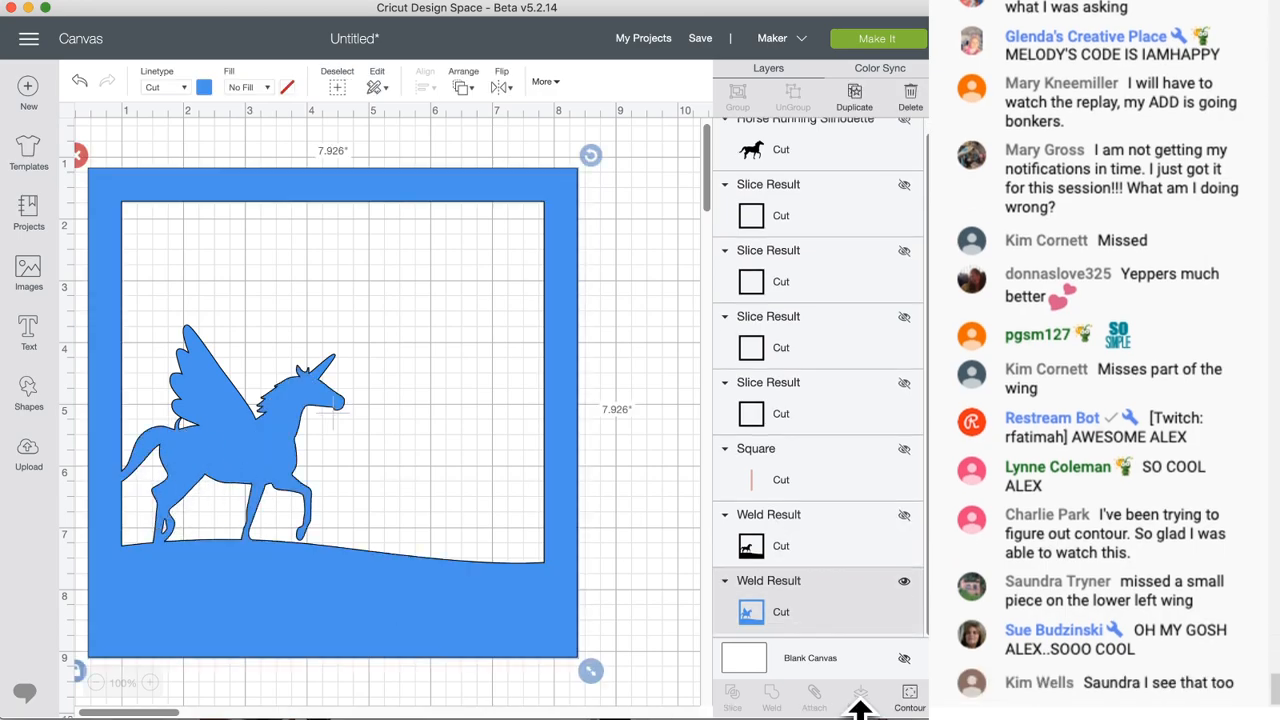
pyautogui.click(910, 702)
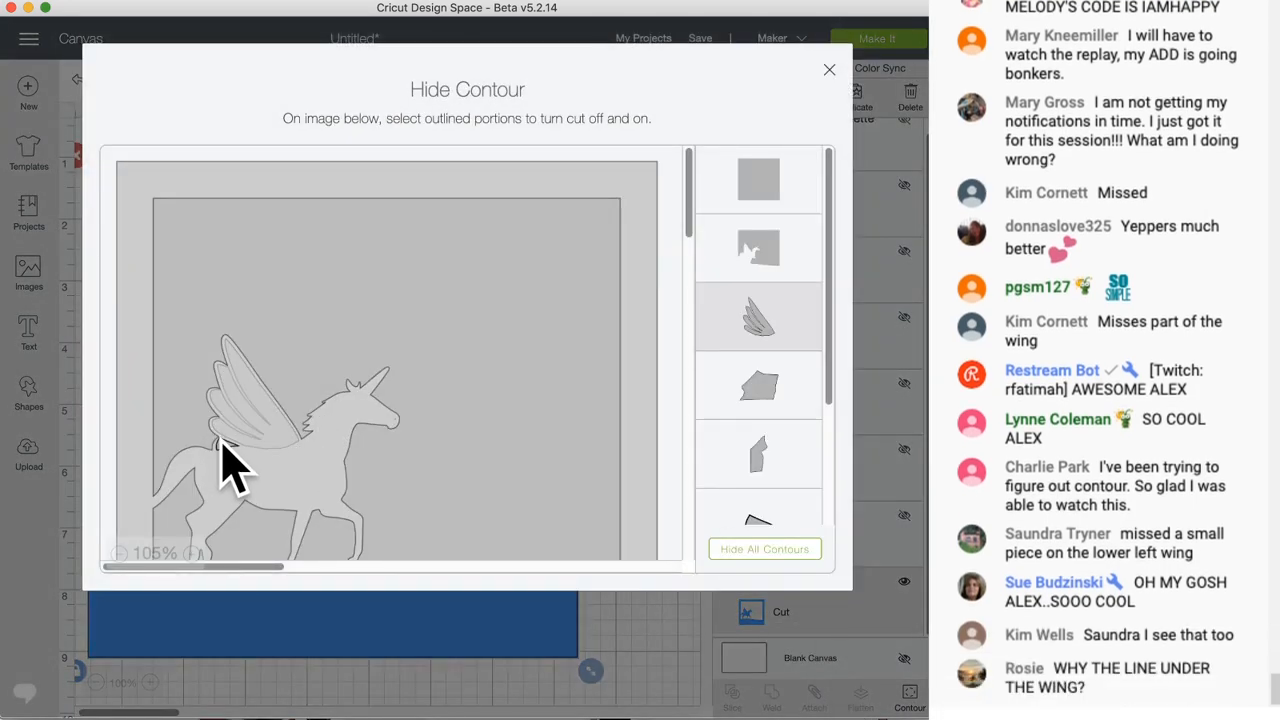
pyautogui.click(222, 447)
pyautogui.click(571, 640)
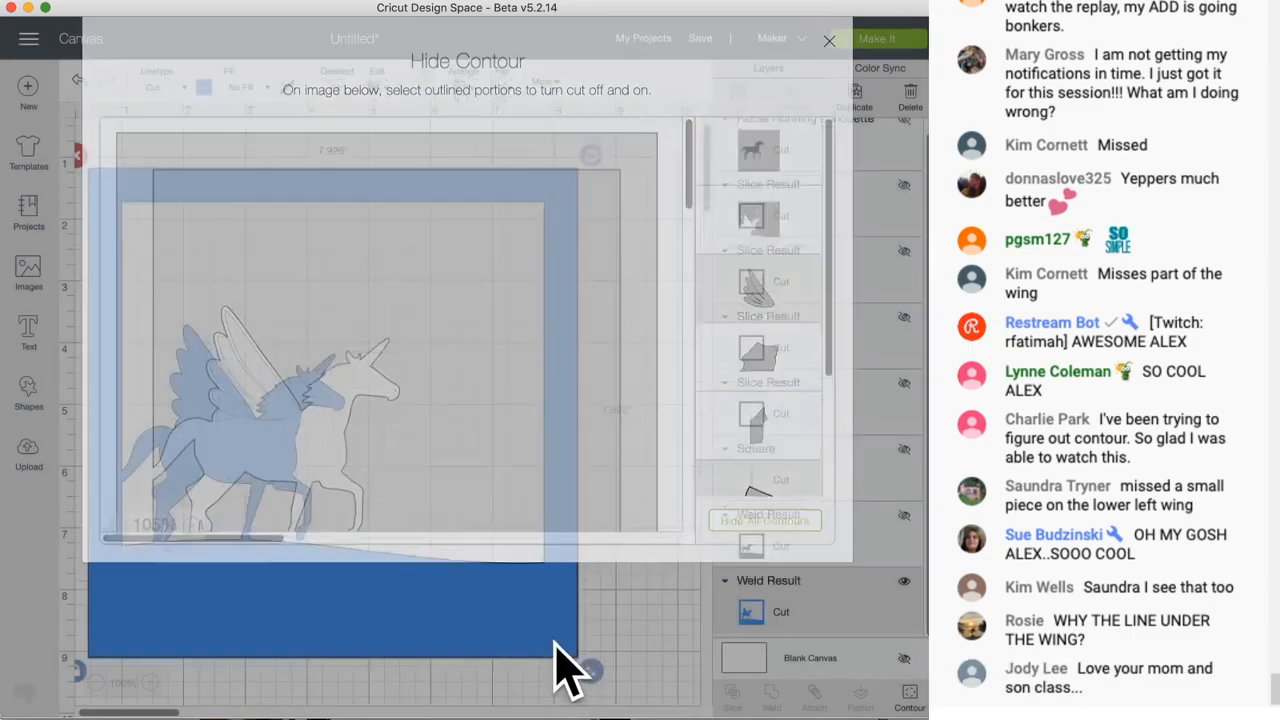
pyautogui.click(655, 625)
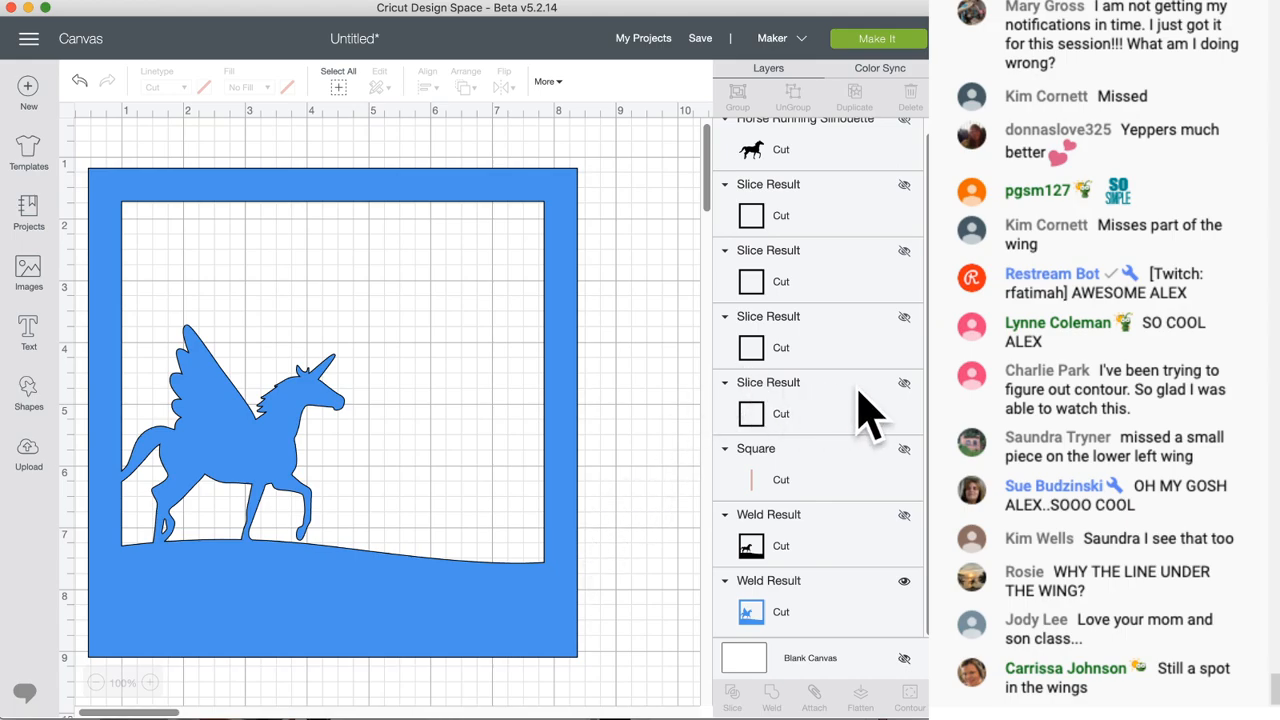
# - Show one plain square frame layer, hide the blue unicorn frame, and move the square frame to the middle of the canvas
pyautogui.click(903, 189)
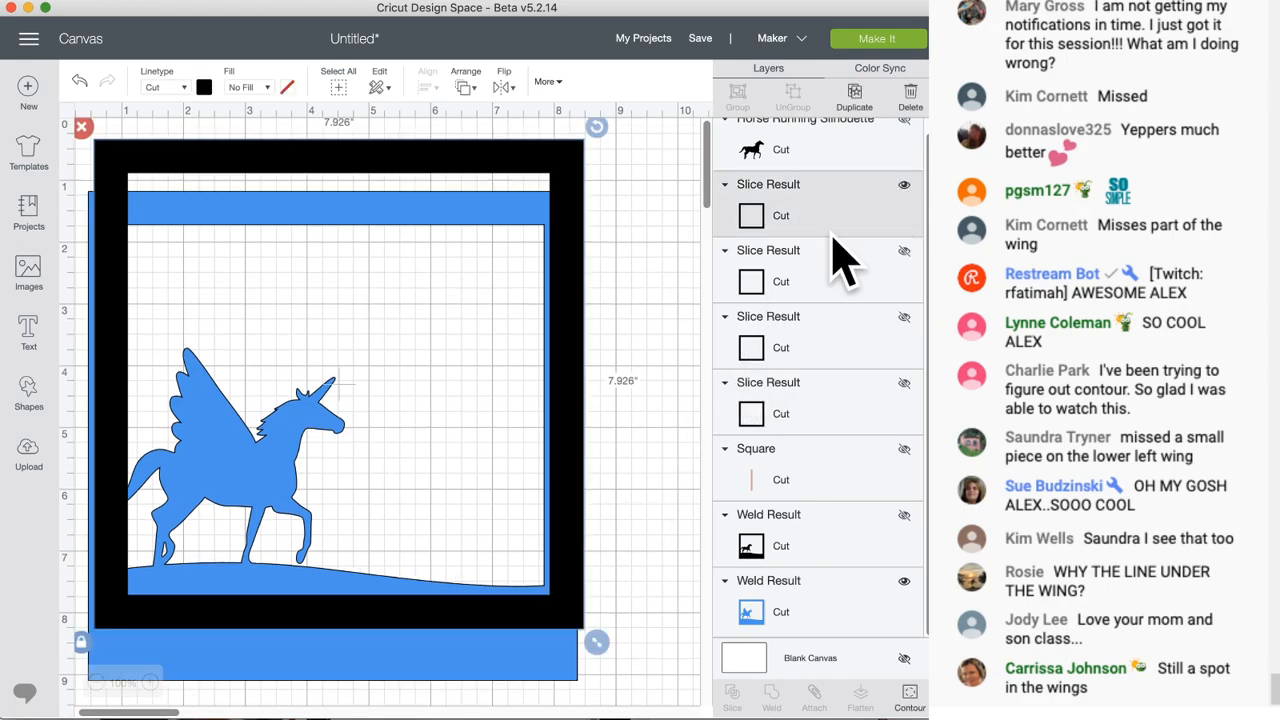
pyautogui.moveTo(590, 337); pyautogui.dragTo(665, 345)
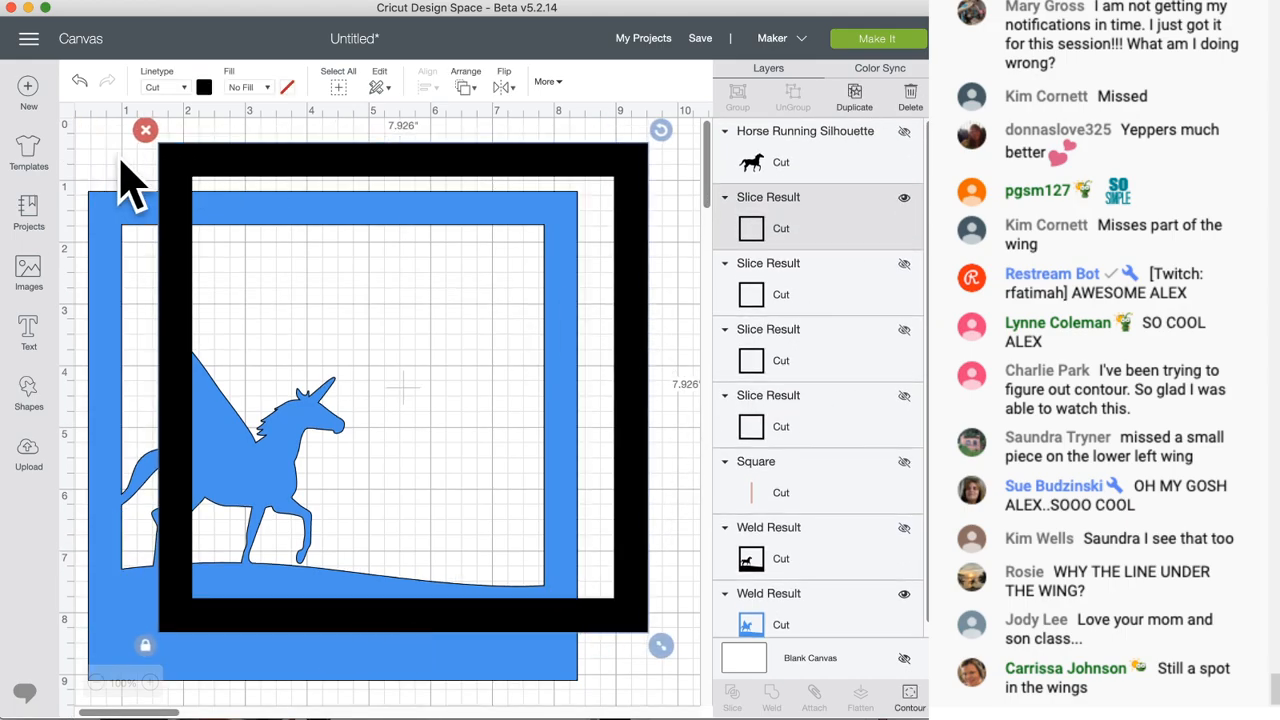
pyautogui.click(108, 228)
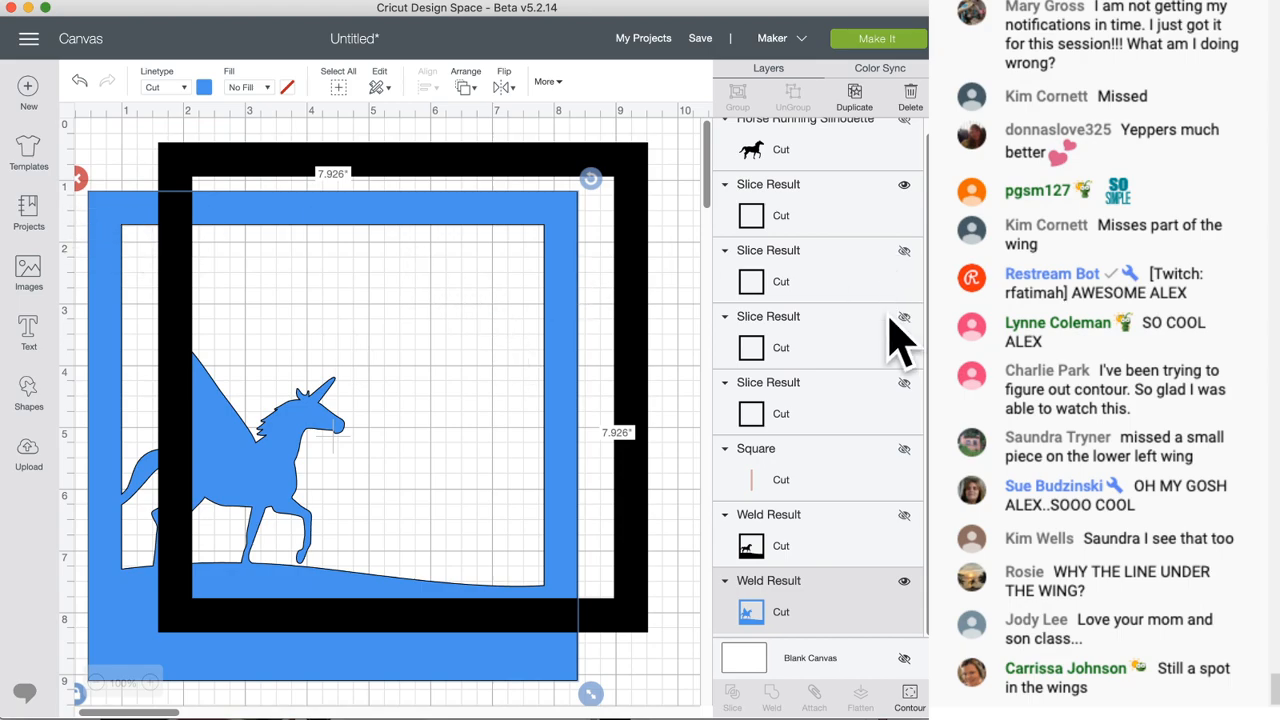
pyautogui.click(904, 581)
pyautogui.moveTo(629, 457); pyautogui.dragTo(581, 426)
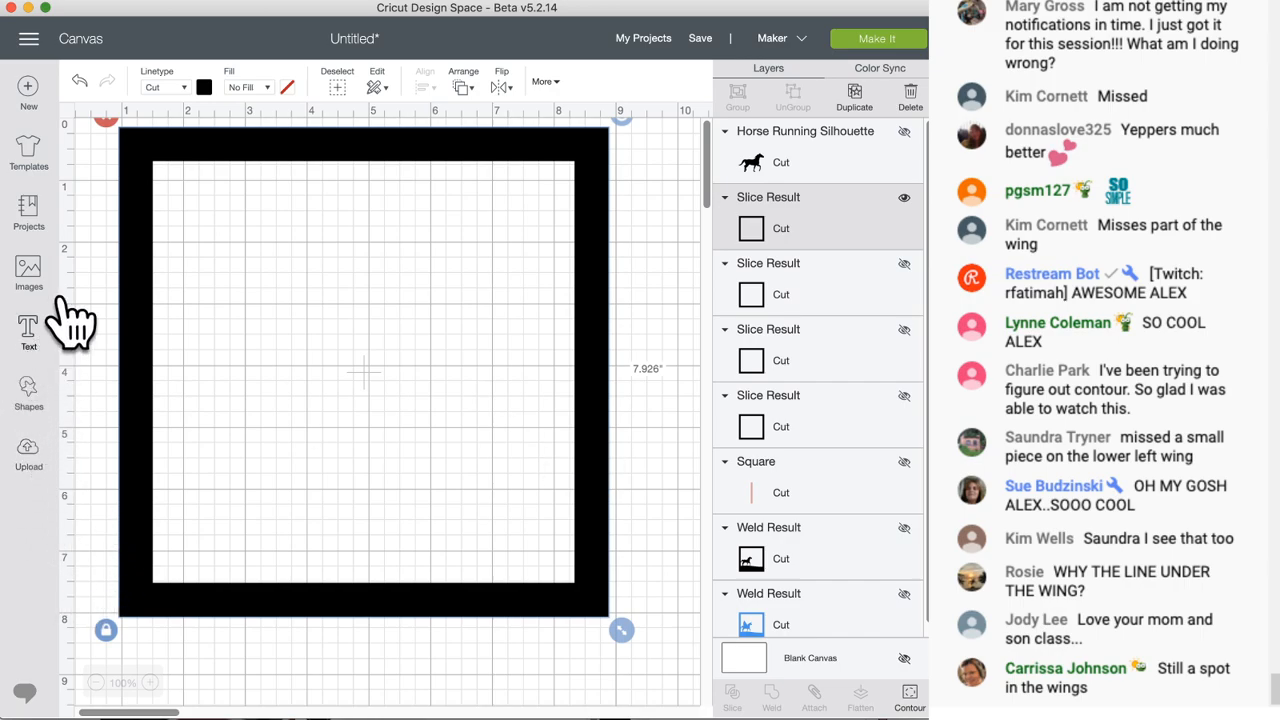
# - Search the image library for clouds
pyautogui.click(28, 270)
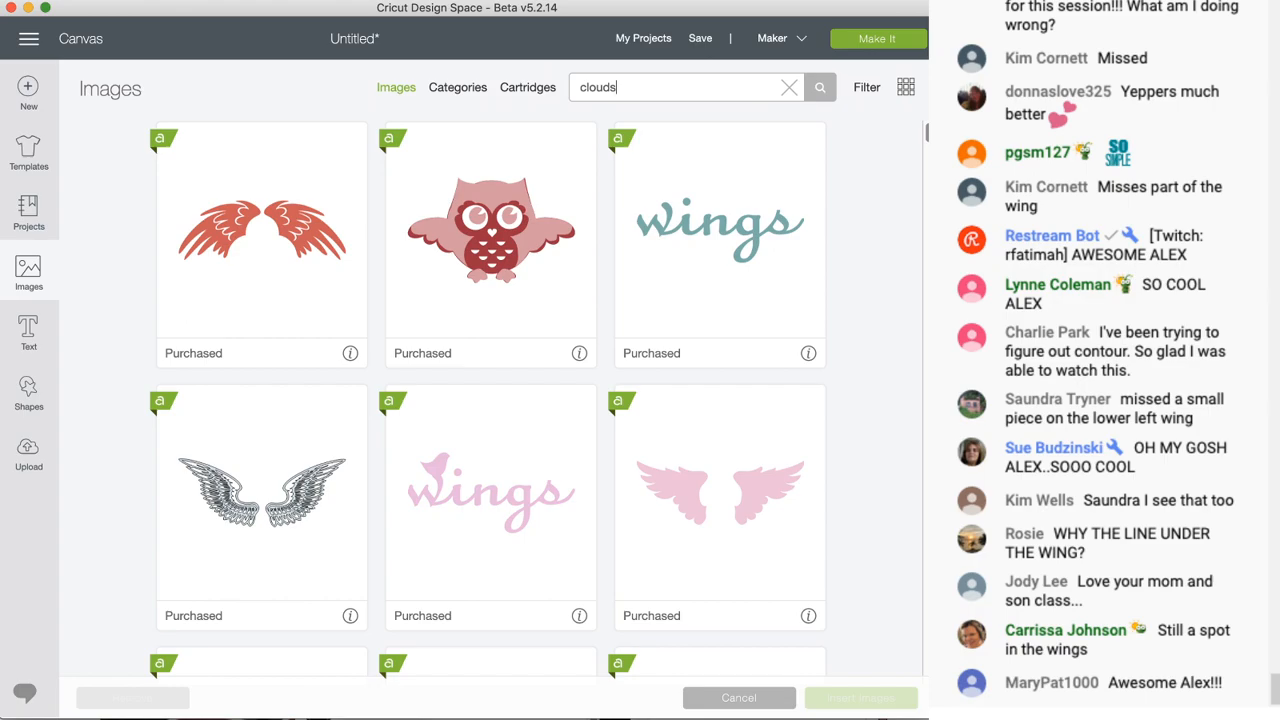
pyautogui.press('Return')
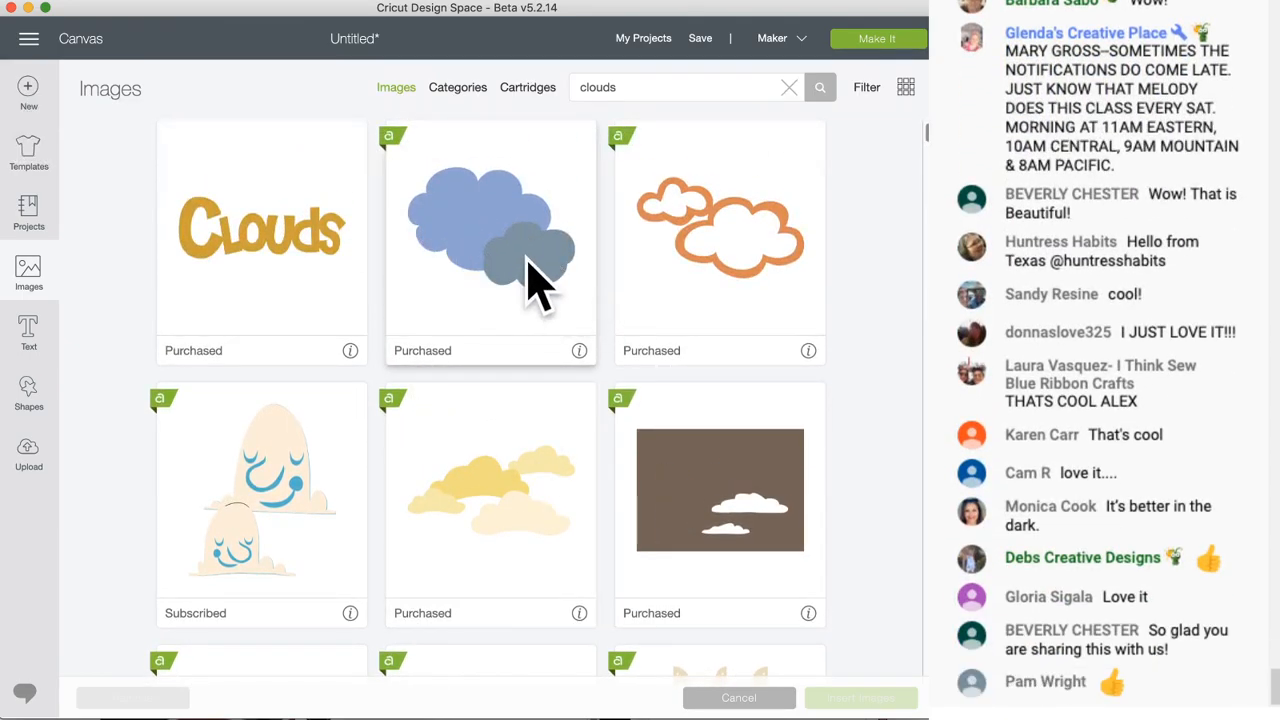
# - Browse the cloud results and insert the image of four overlapping yellow and cream clouds
pyautogui.scroll(-2, 527, 288)
pyautogui.scroll(3, 527, 288)
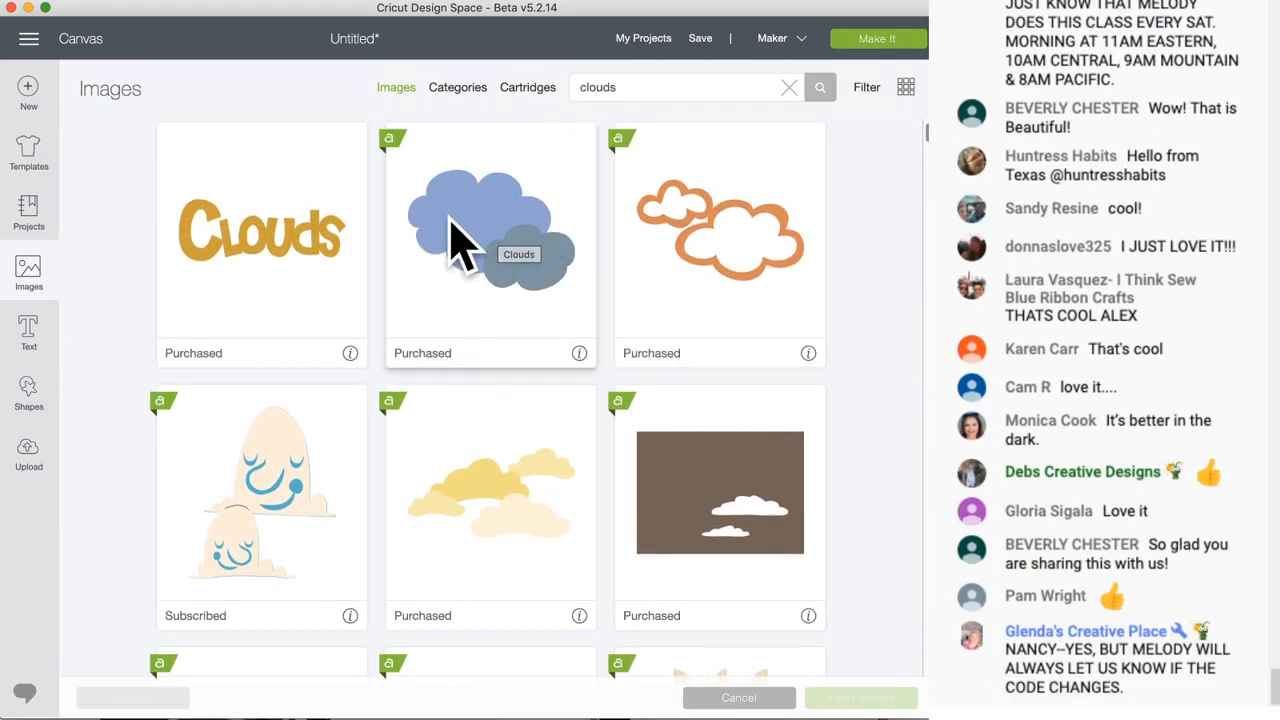
pyautogui.scroll(-6, 515, 425)
pyautogui.scroll(-8, 508, 405)
pyautogui.scroll(7, 509, 409)
pyautogui.scroll(4, 510, 368)
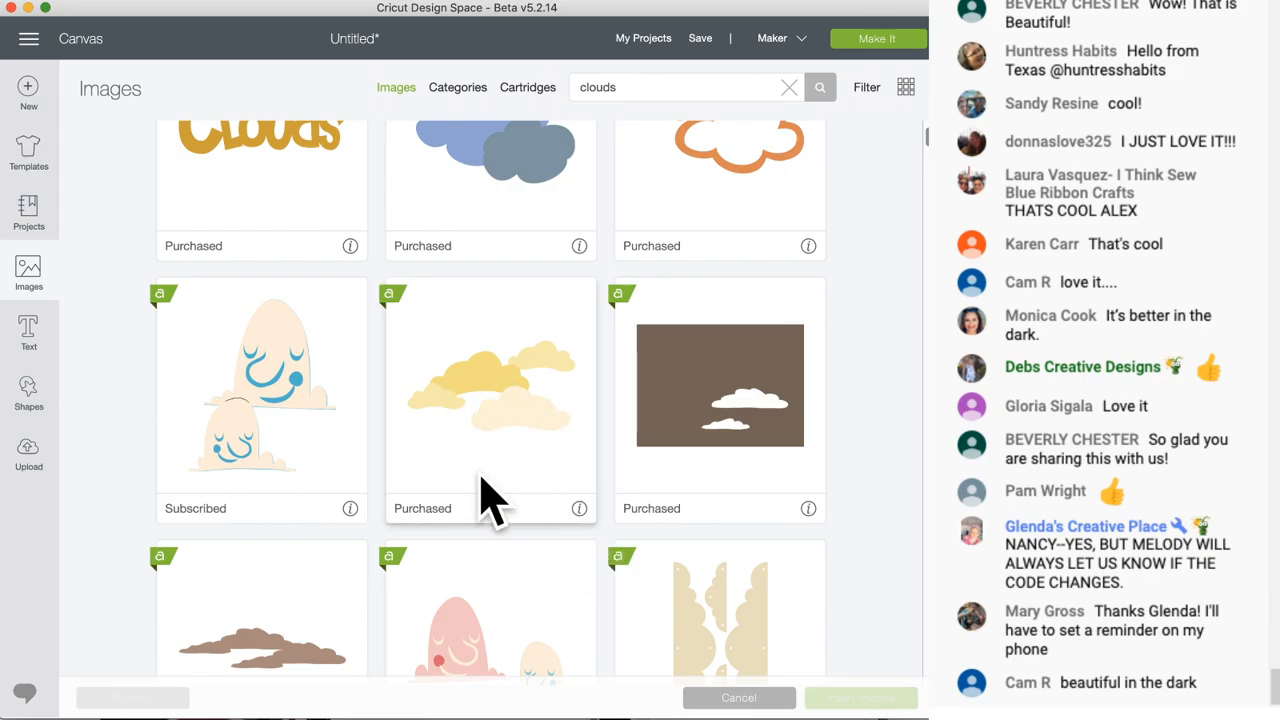
pyautogui.click(490, 437)
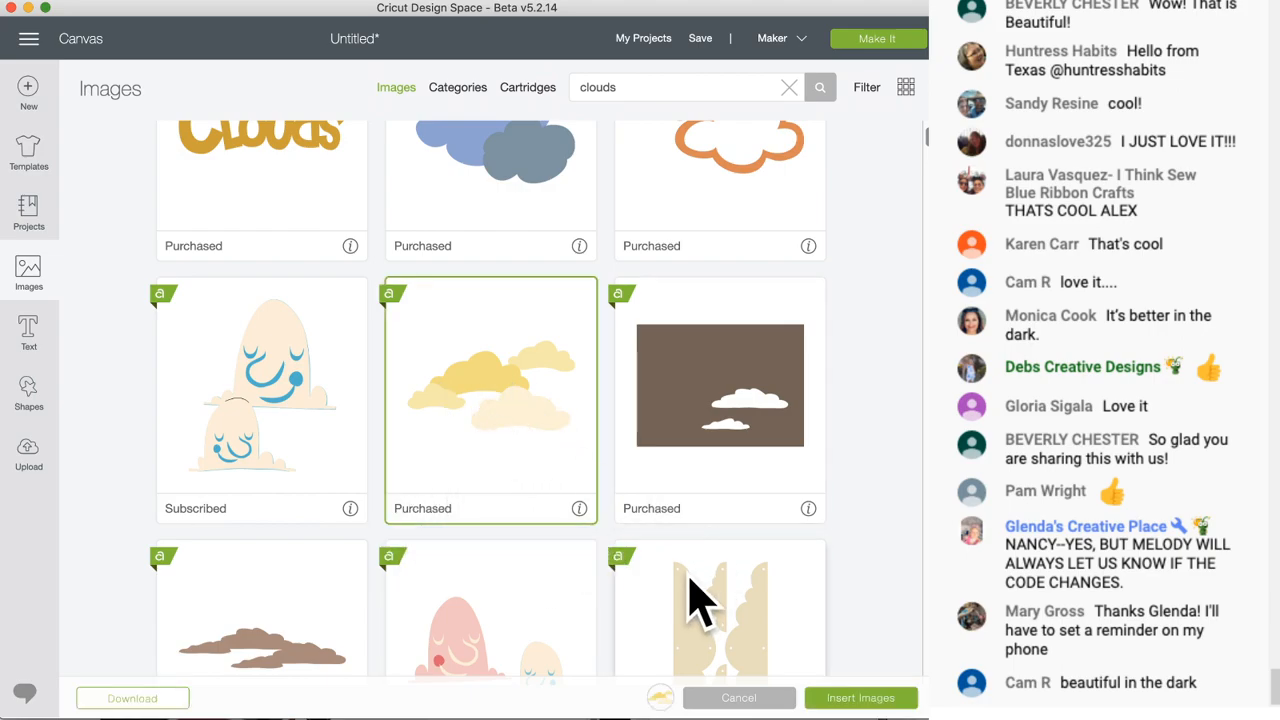
pyautogui.click(860, 699)
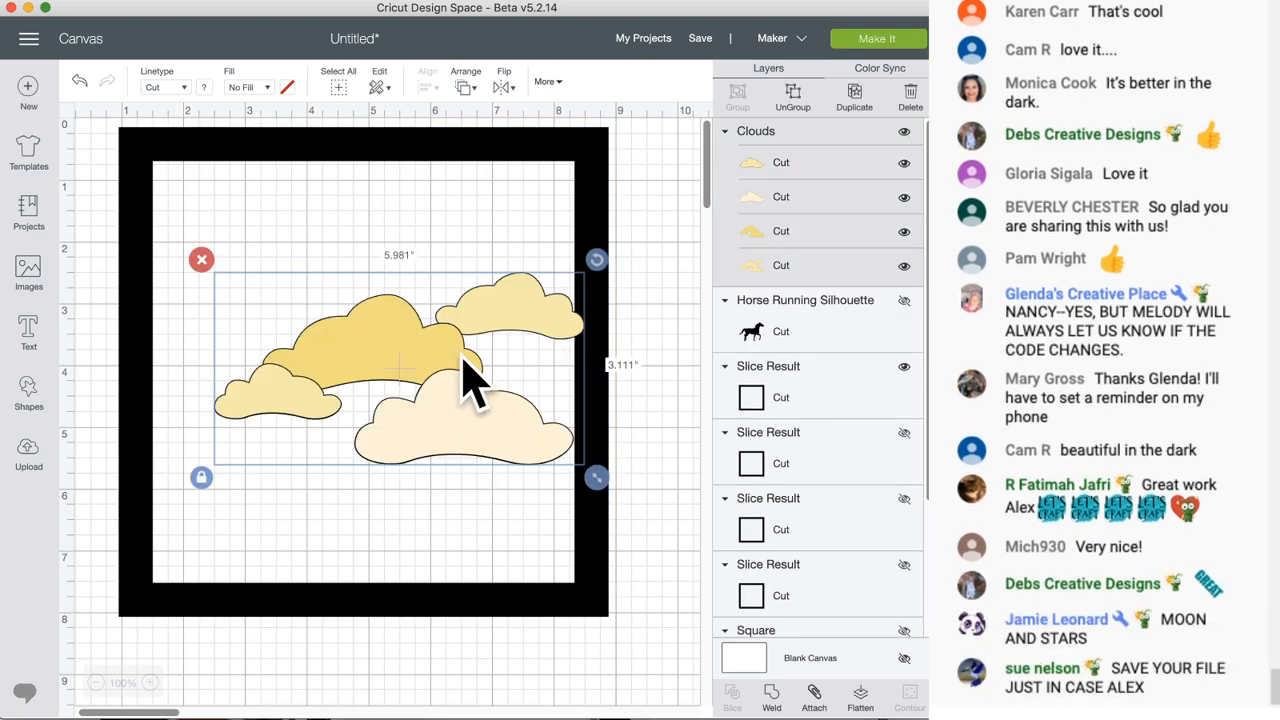
# - Move the cloud group inside the square frame and duplicate it twice, placing the last copy lower over the frame's inner edge
pyautogui.moveTo(415, 375); pyautogui.dragTo(369, 371)
pyautogui.rightClick(369, 371)
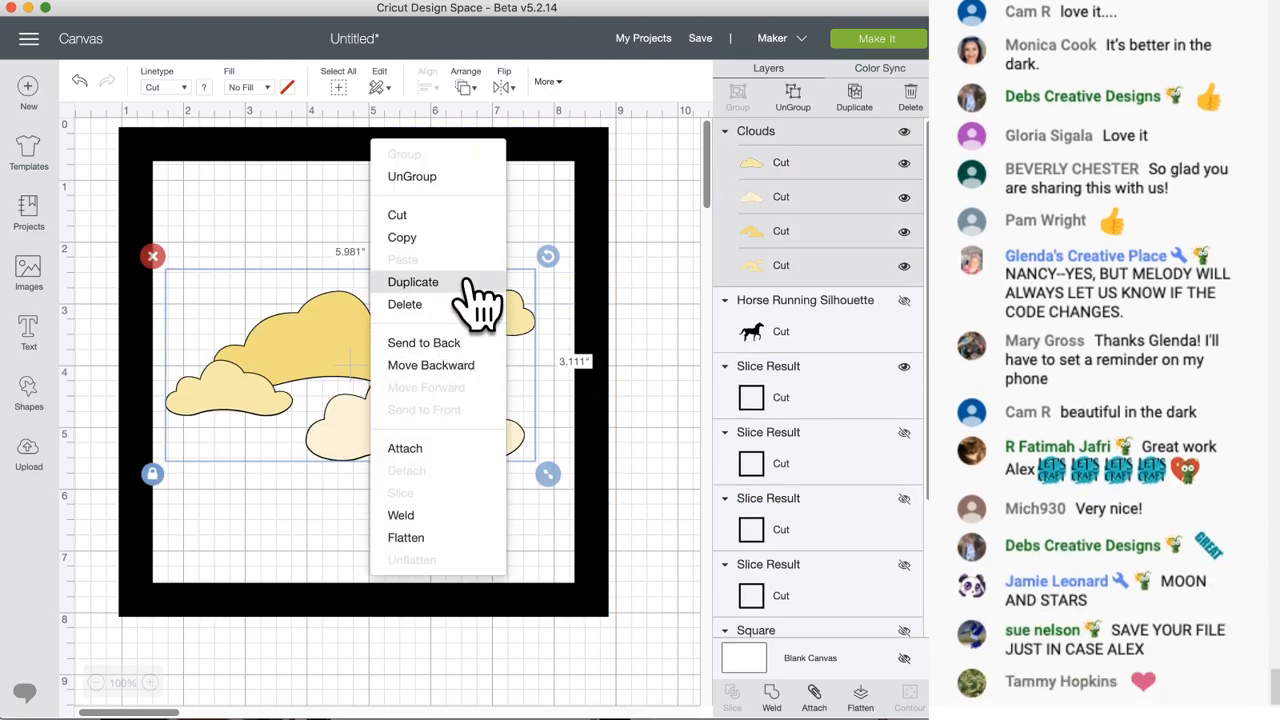
pyautogui.click(464, 281)
pyautogui.rightClick(369, 372)
pyautogui.click(403, 292)
pyautogui.moveTo(340, 385); pyautogui.dragTo(485, 465)
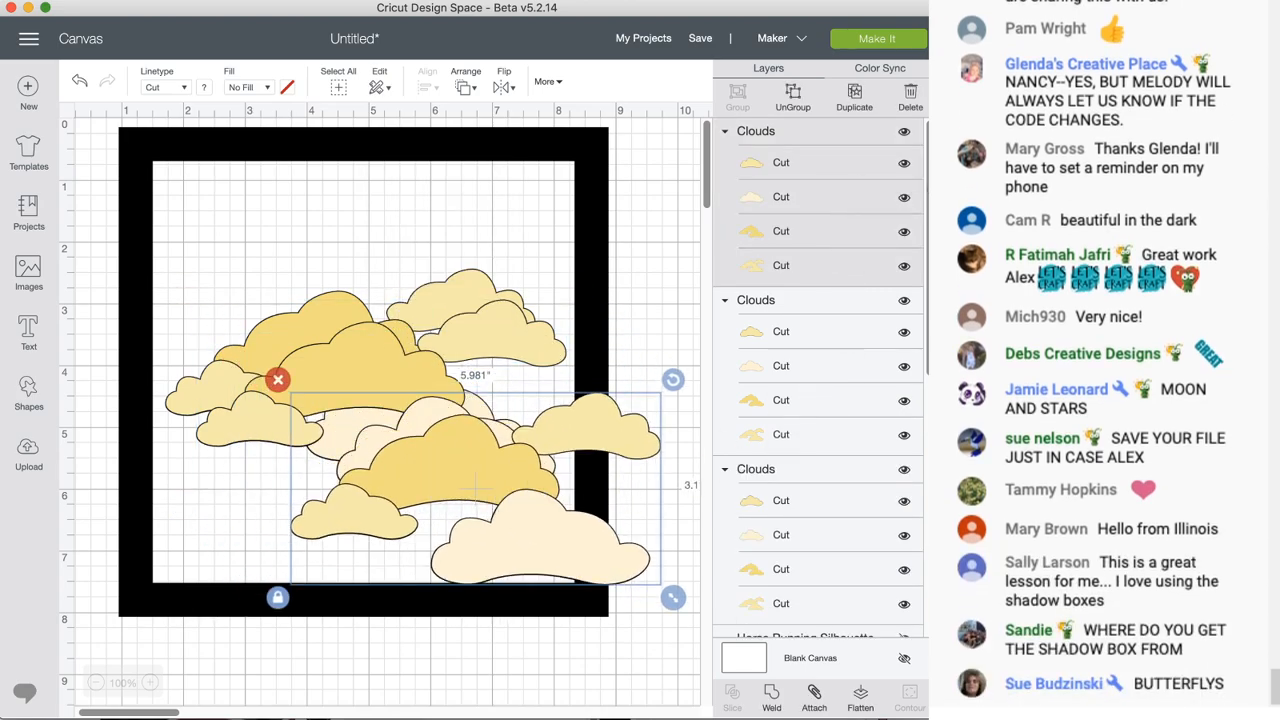
# - Hide two of the three cloud groups and, in the remaining group, hide every layer except the dark-yellow one
pyautogui.click(904, 131)
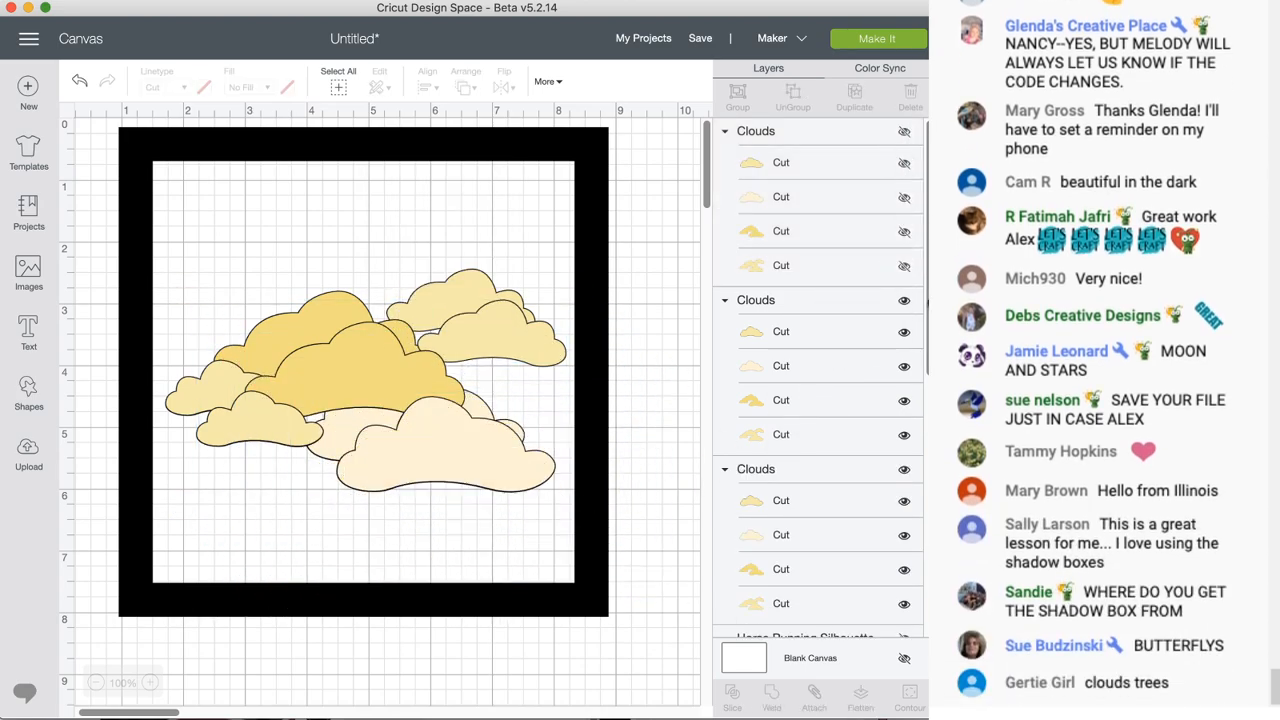
pyautogui.click(904, 300)
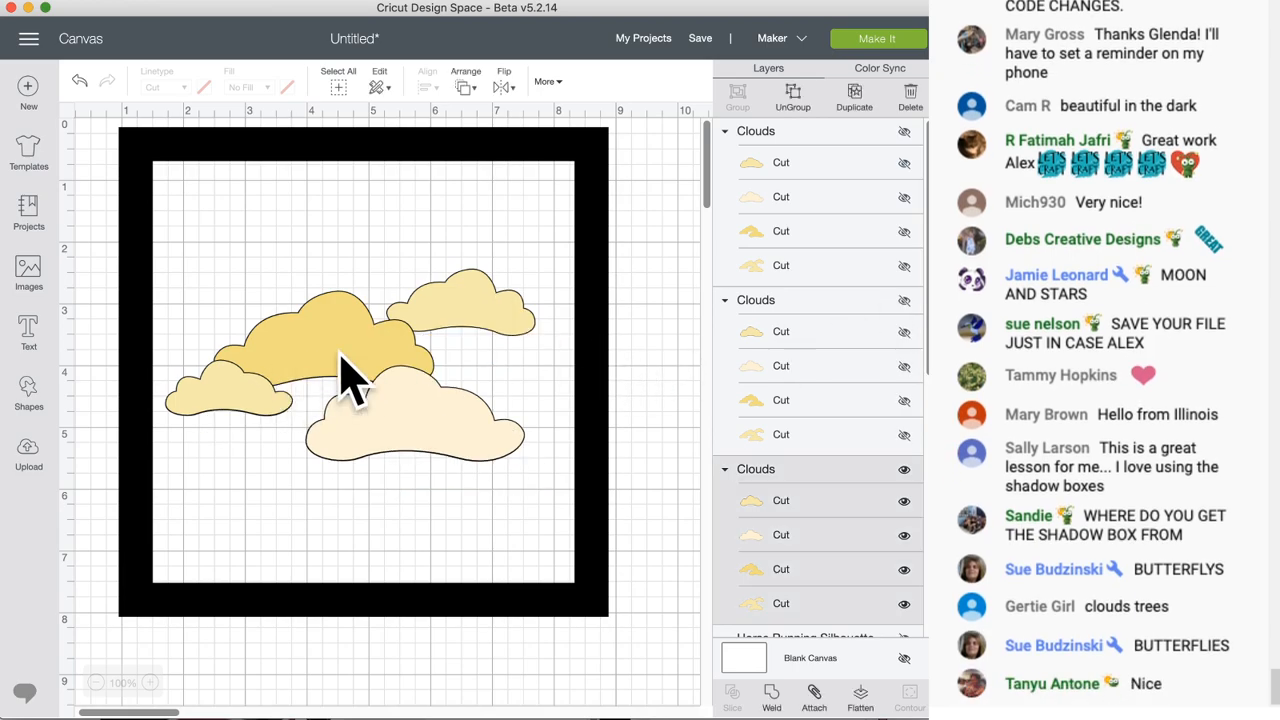
pyautogui.click(341, 350)
pyautogui.moveTo(341, 350); pyautogui.dragTo(331, 357)
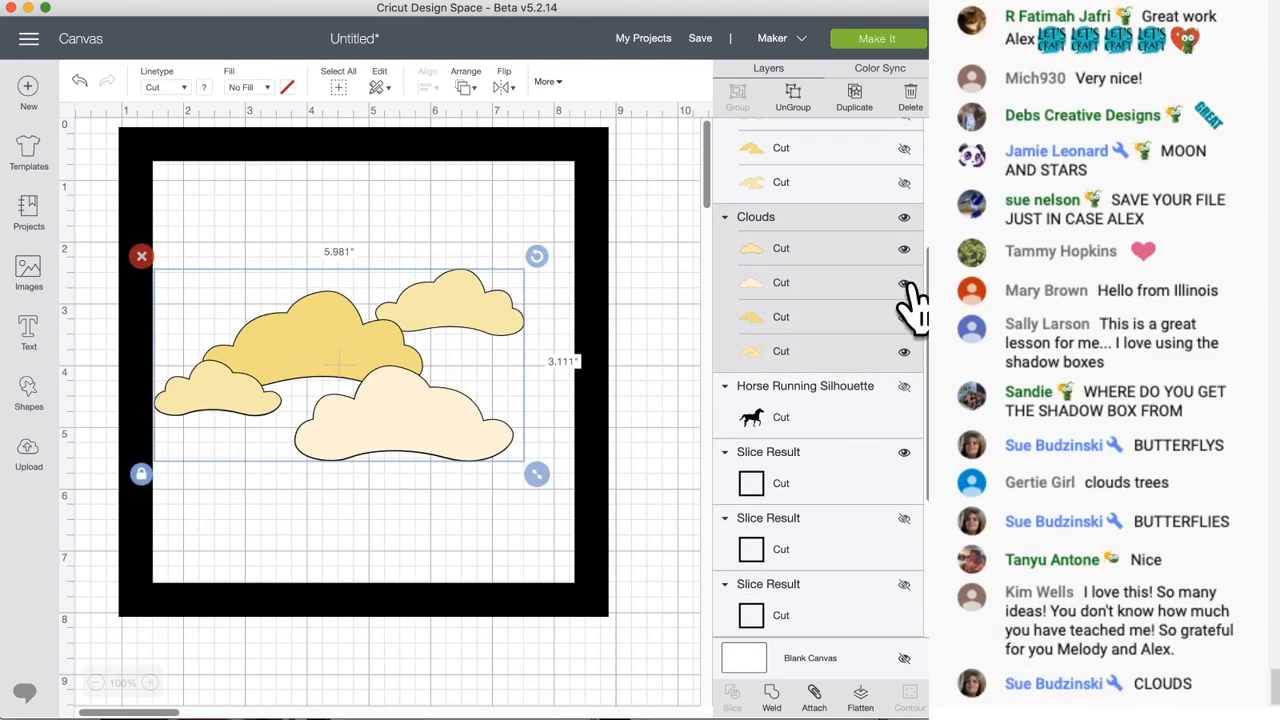
pyautogui.click(905, 284)
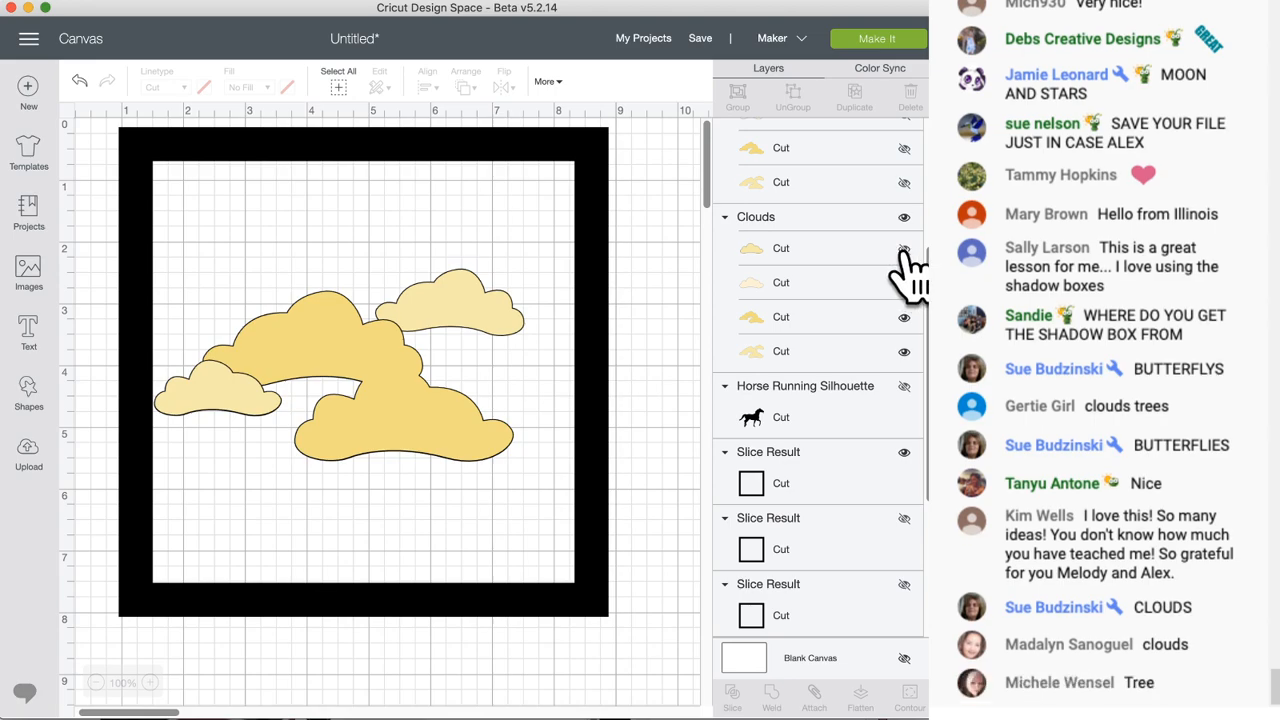
pyautogui.click(906, 250)
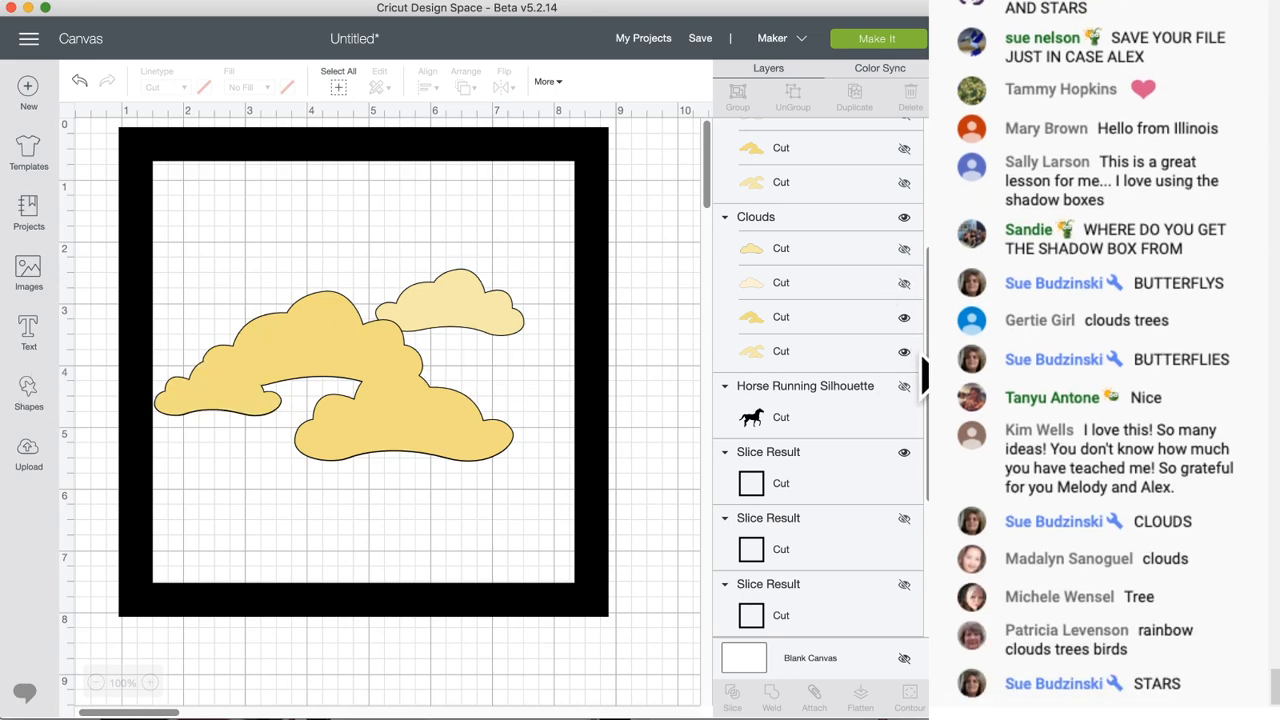
pyautogui.click(905, 353)
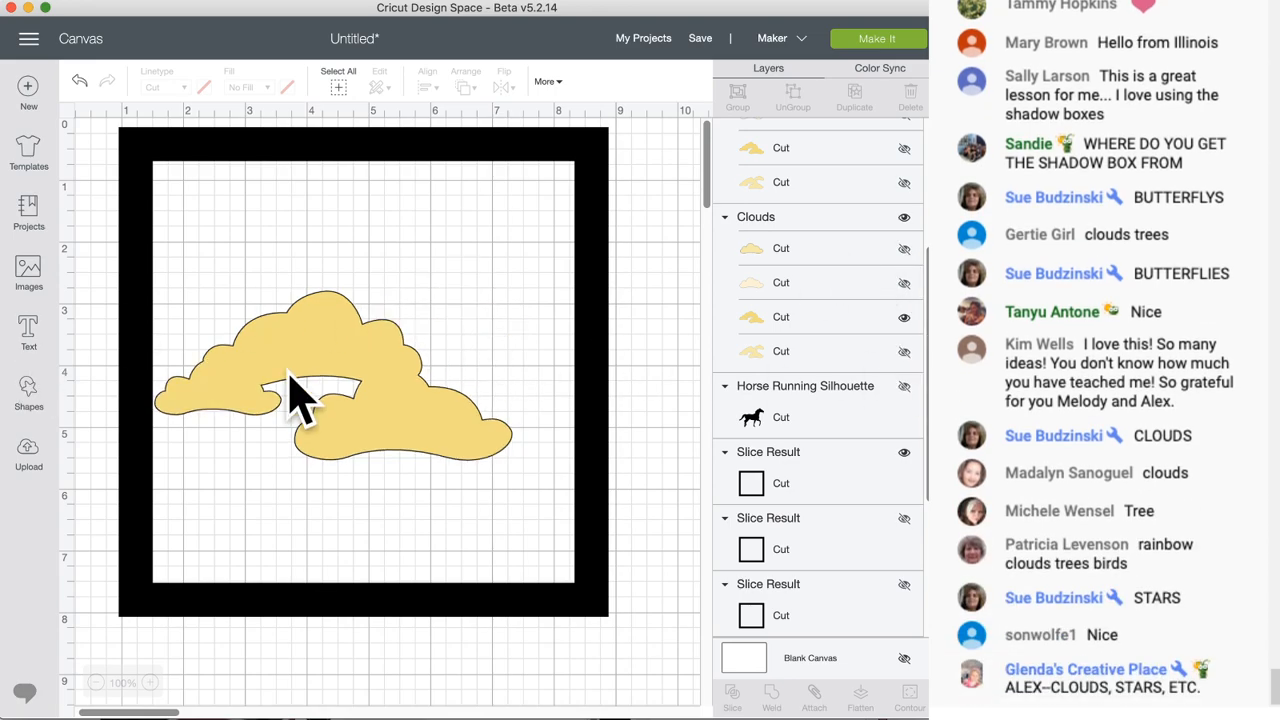
# - Turn the visible cloud group upside down, place it at the frame's upper-left corner, and shrink it to about 4.73" wide
pyautogui.click(405, 370)
pyautogui.moveTo(552, 240); pyautogui.dragTo(194, 423)
pyautogui.moveTo(383, 371); pyautogui.dragTo(348, 272)
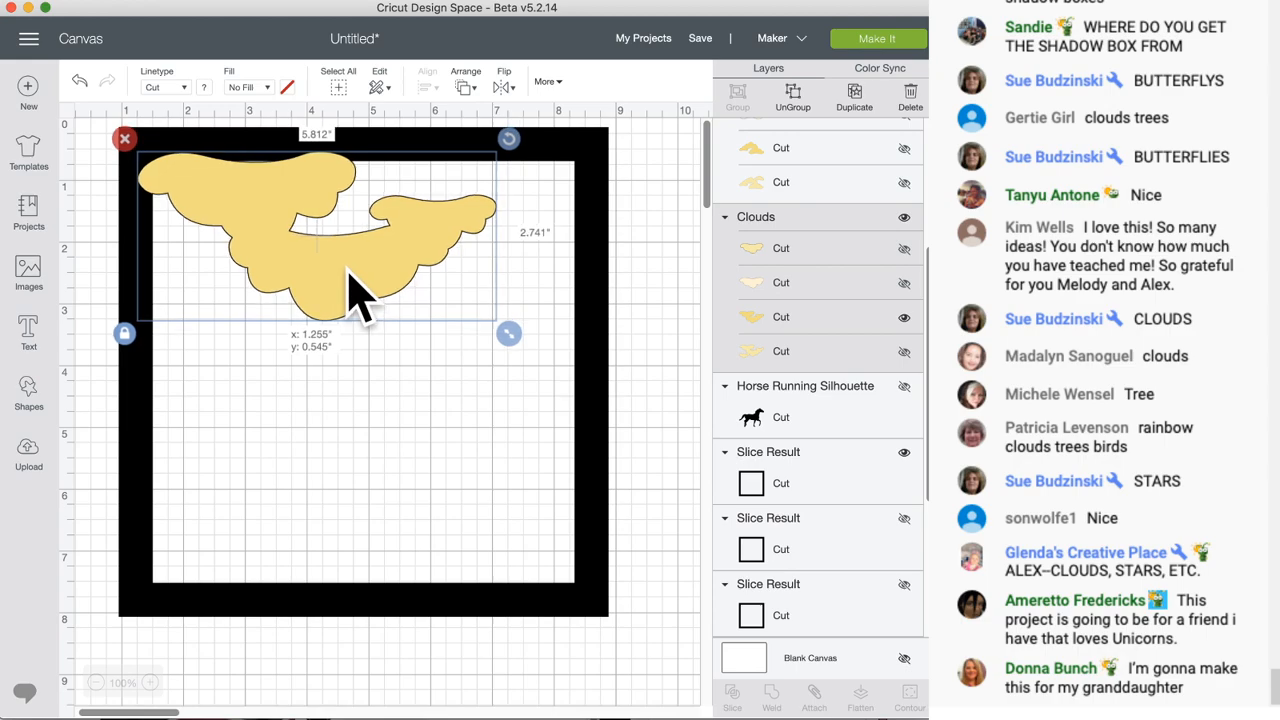
pyautogui.moveTo(512, 342); pyautogui.dragTo(449, 380)
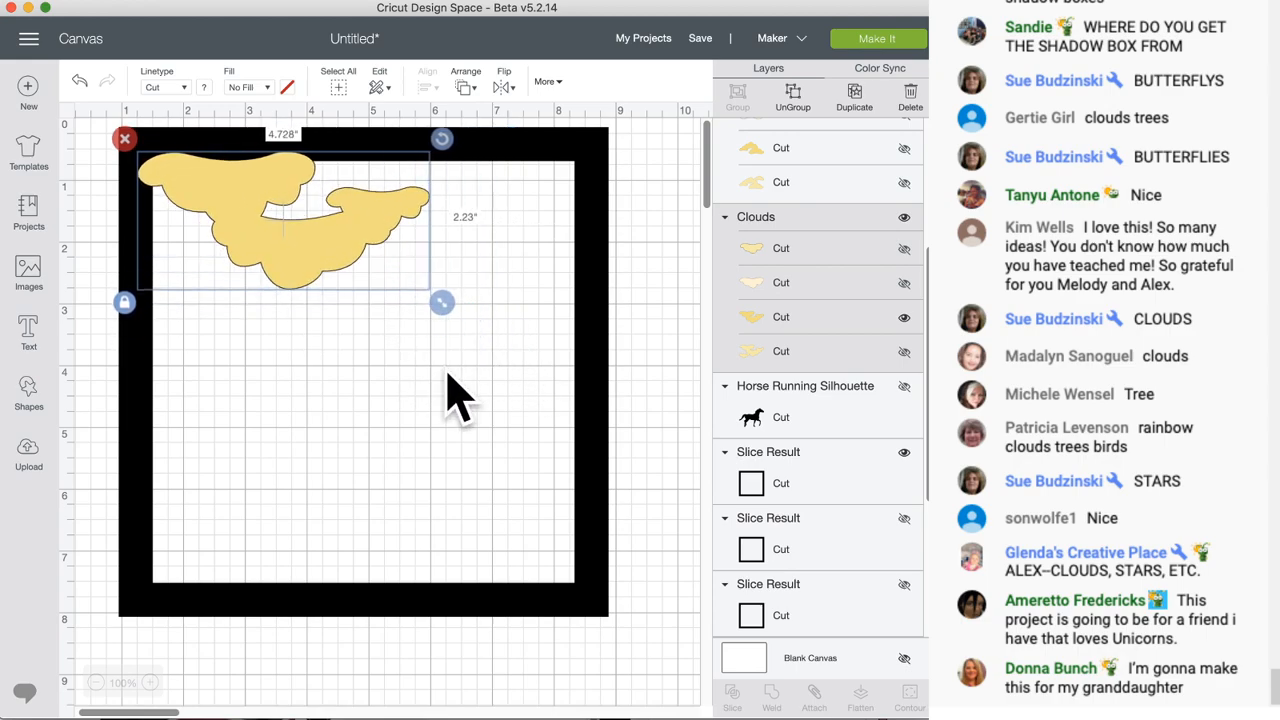
# - Show only the small pale-yellow cloud of the flipped group and fit it over the frame's upper-left corner, about 2.2" wide
pyautogui.click(906, 285)
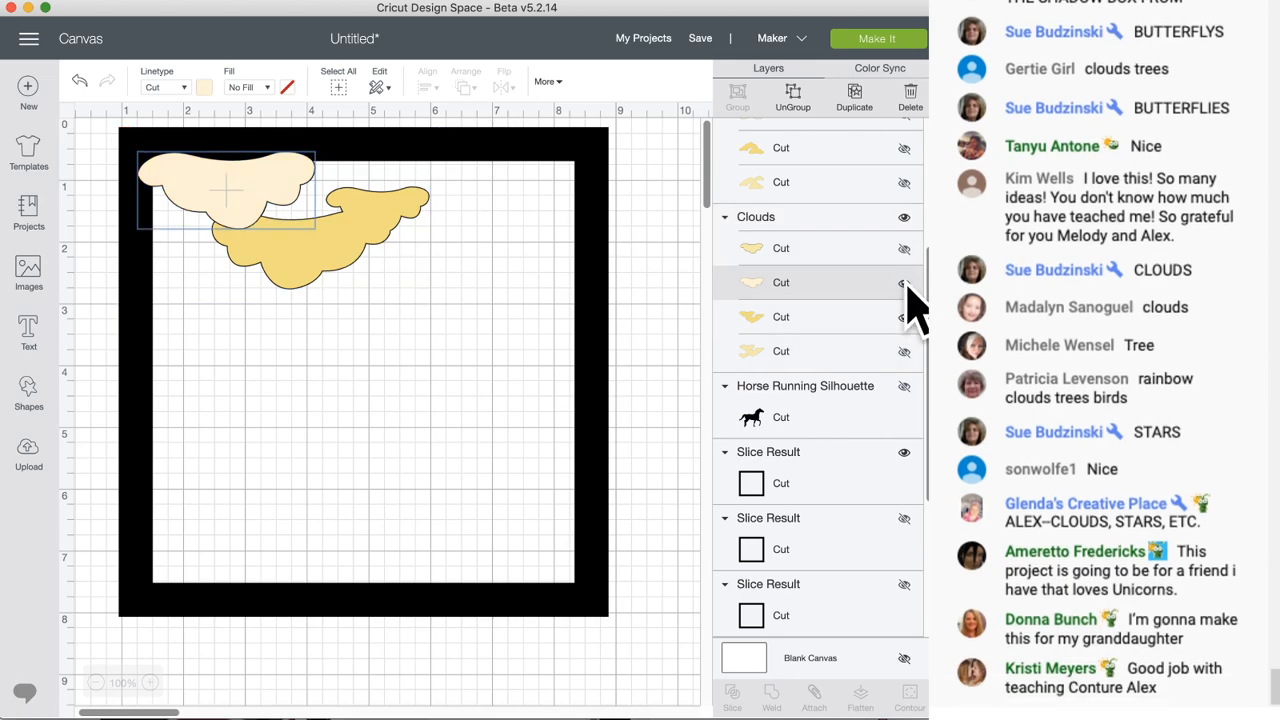
pyautogui.click(908, 260)
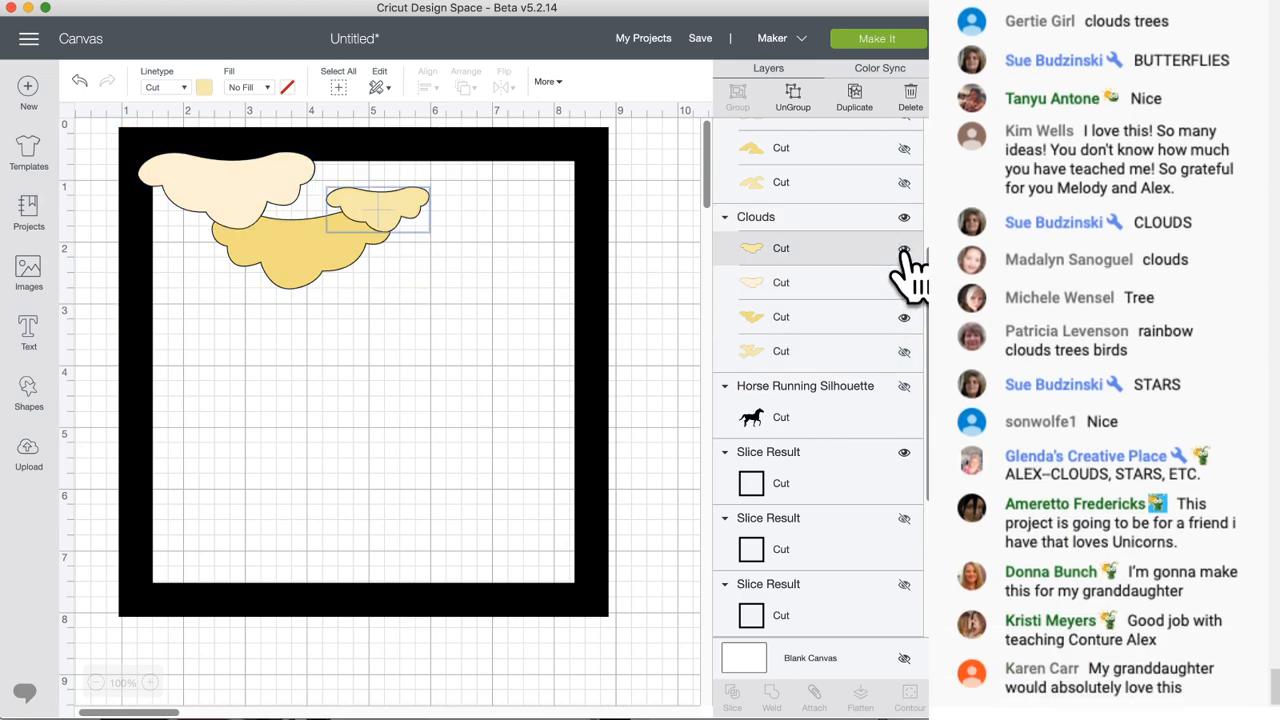
pyautogui.click(904, 317)
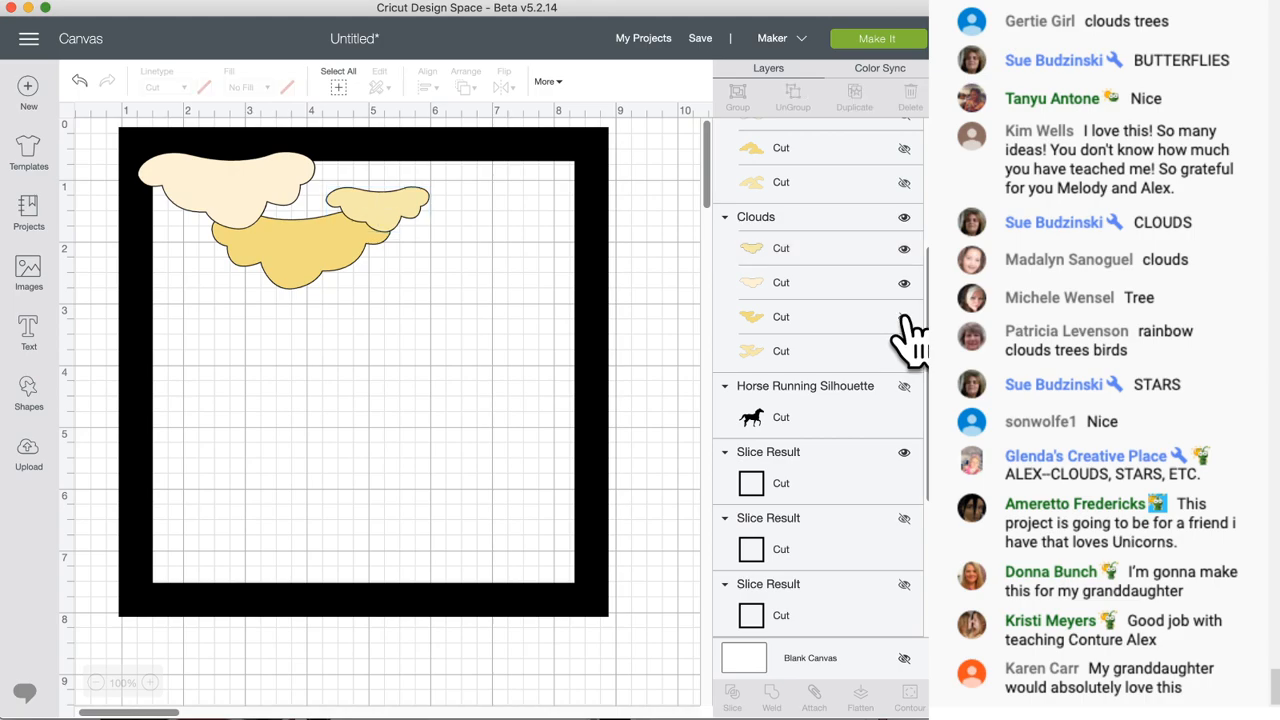
pyautogui.click(904, 284)
pyautogui.moveTo(369, 206); pyautogui.dragTo(294, 247)
pyautogui.moveTo(200, 180); pyautogui.dragTo(200, 174)
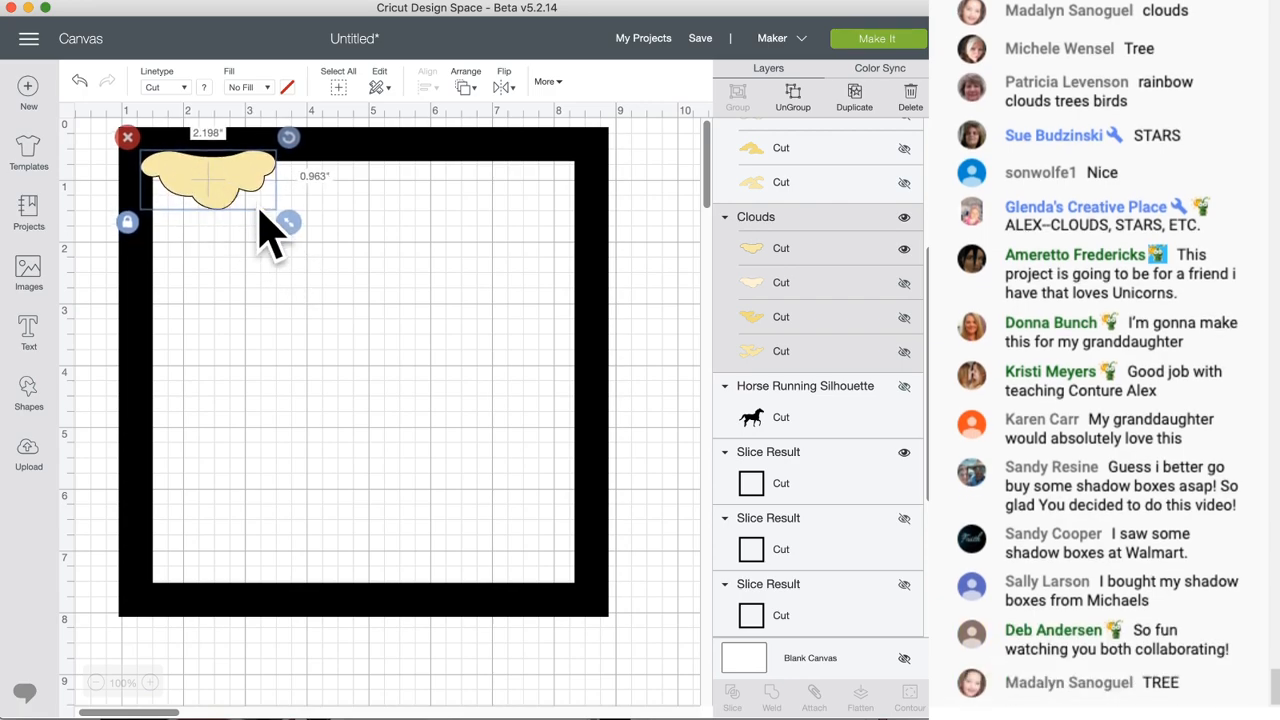
# - Show the small pale-yellow cloud of a second group, turn it nearly upside down, and place it on the frame's top edge near the right corner
pyautogui.scroll(3, 889, 300)
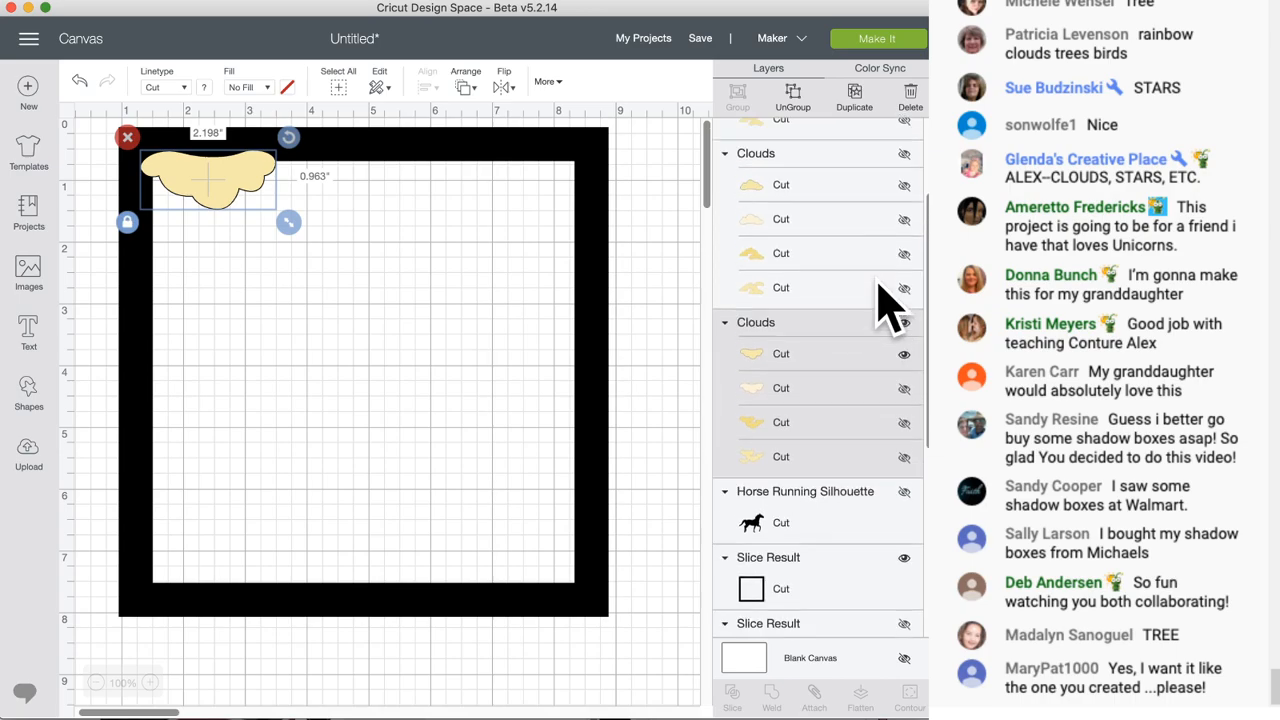
pyautogui.click(905, 270)
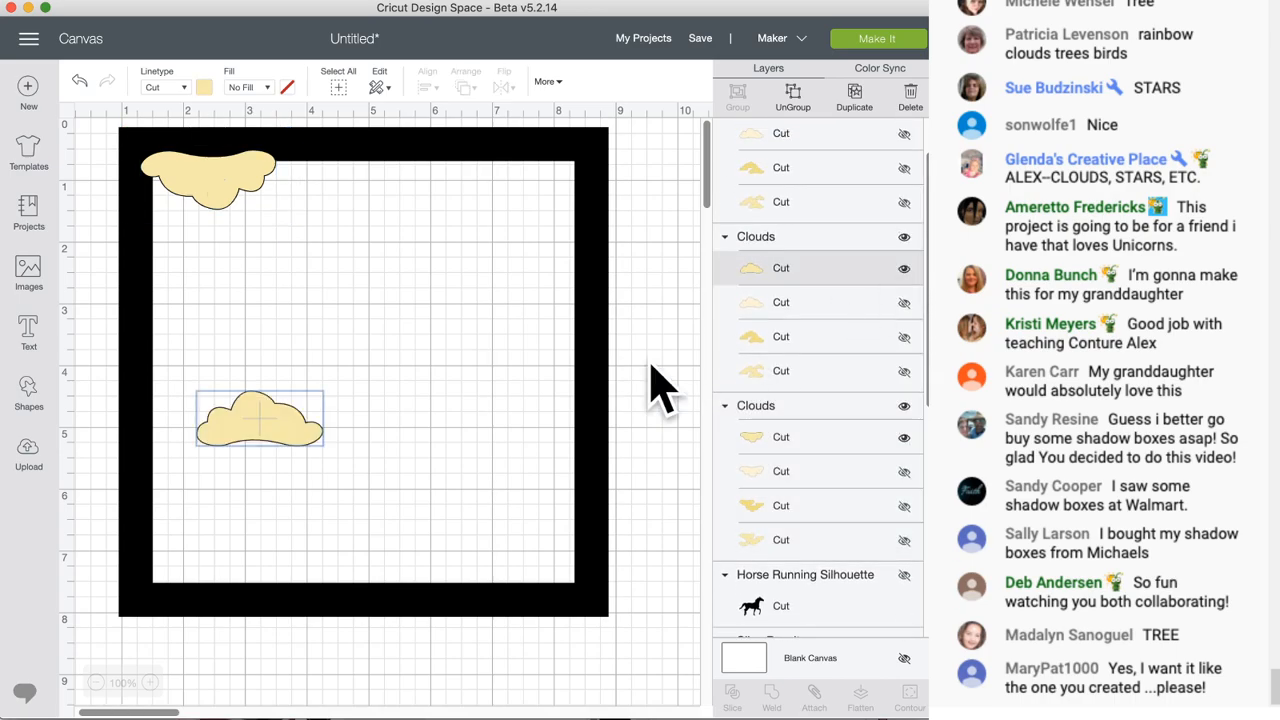
pyautogui.moveTo(266, 451); pyautogui.dragTo(395, 385)
pyautogui.moveTo(463, 312); pyautogui.dragTo(285, 400)
pyautogui.moveTo(371, 371); pyautogui.dragTo(423, 260)
pyautogui.moveTo(499, 197); pyautogui.dragTo(485, 188)
pyautogui.moveTo(440, 243); pyautogui.dragTo(489, 172)
pyautogui.scroll(-2, 812, 350)
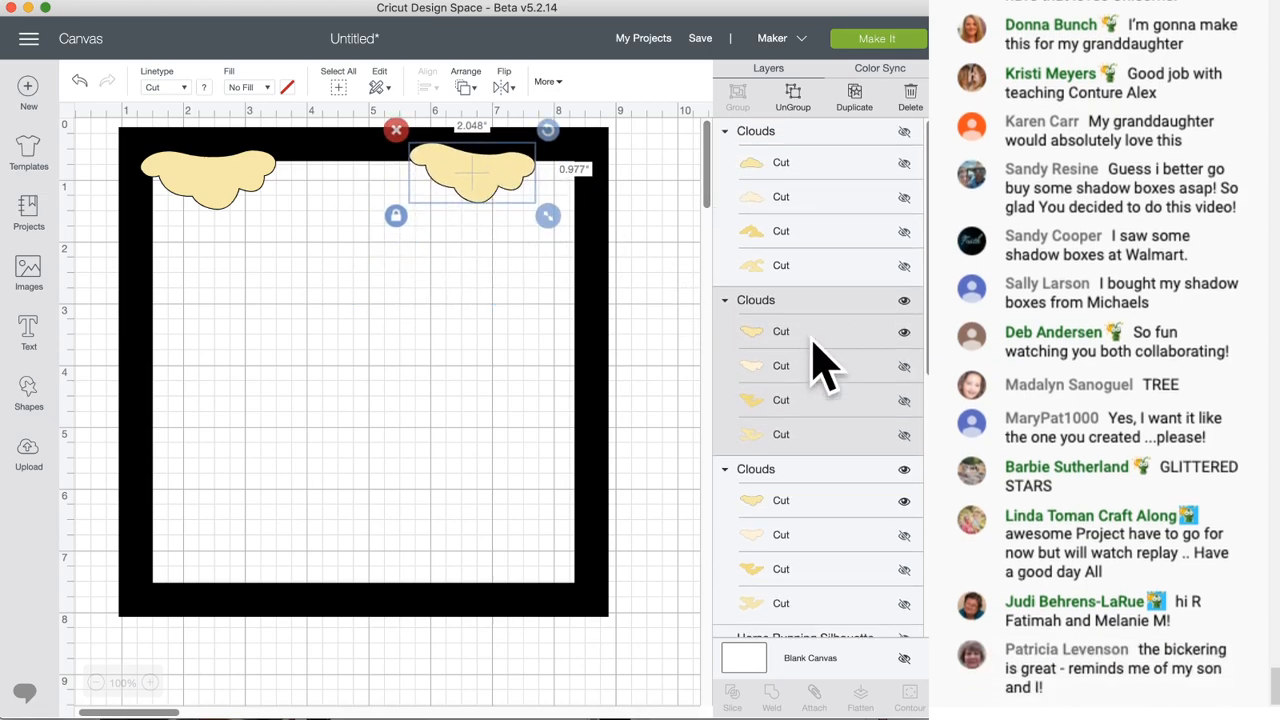
# - Duplicate the second upside-down cloud, rotate the copy upright, and place it against the upper part of the frame's right edge
pyautogui.rightClick(490, 190)
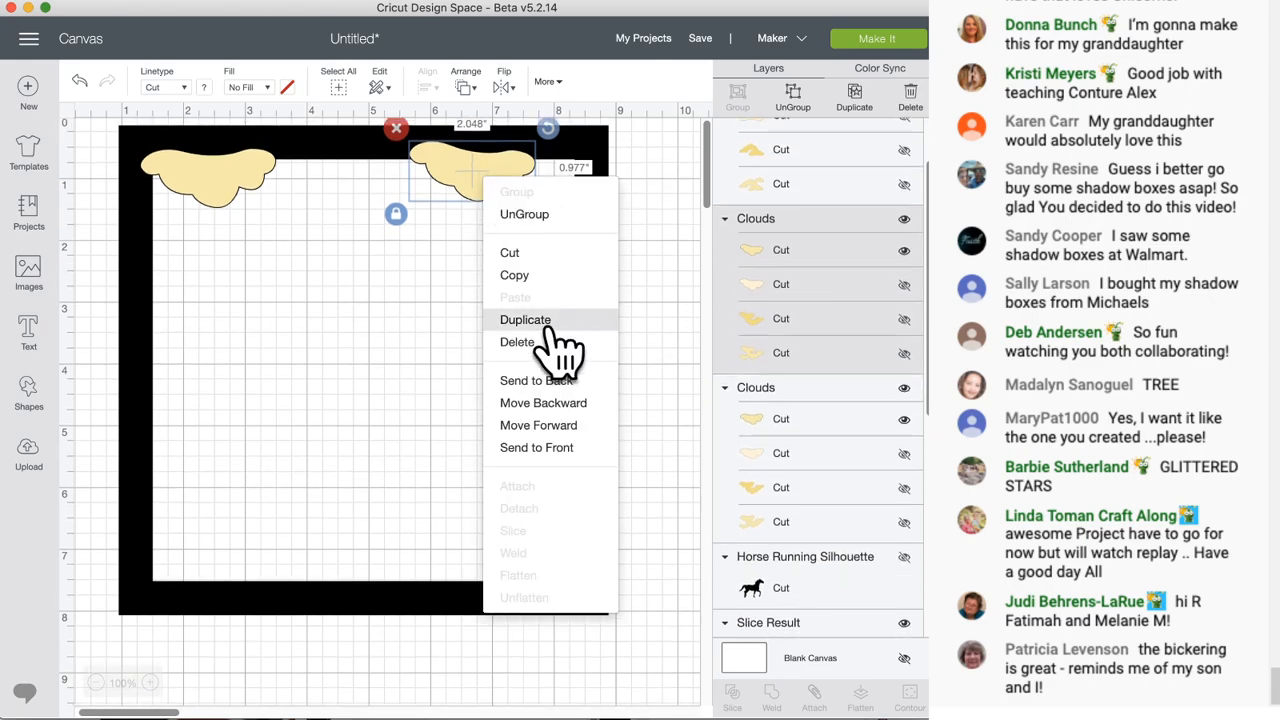
pyautogui.click(543, 323)
pyautogui.moveTo(505, 200); pyautogui.dragTo(465, 285)
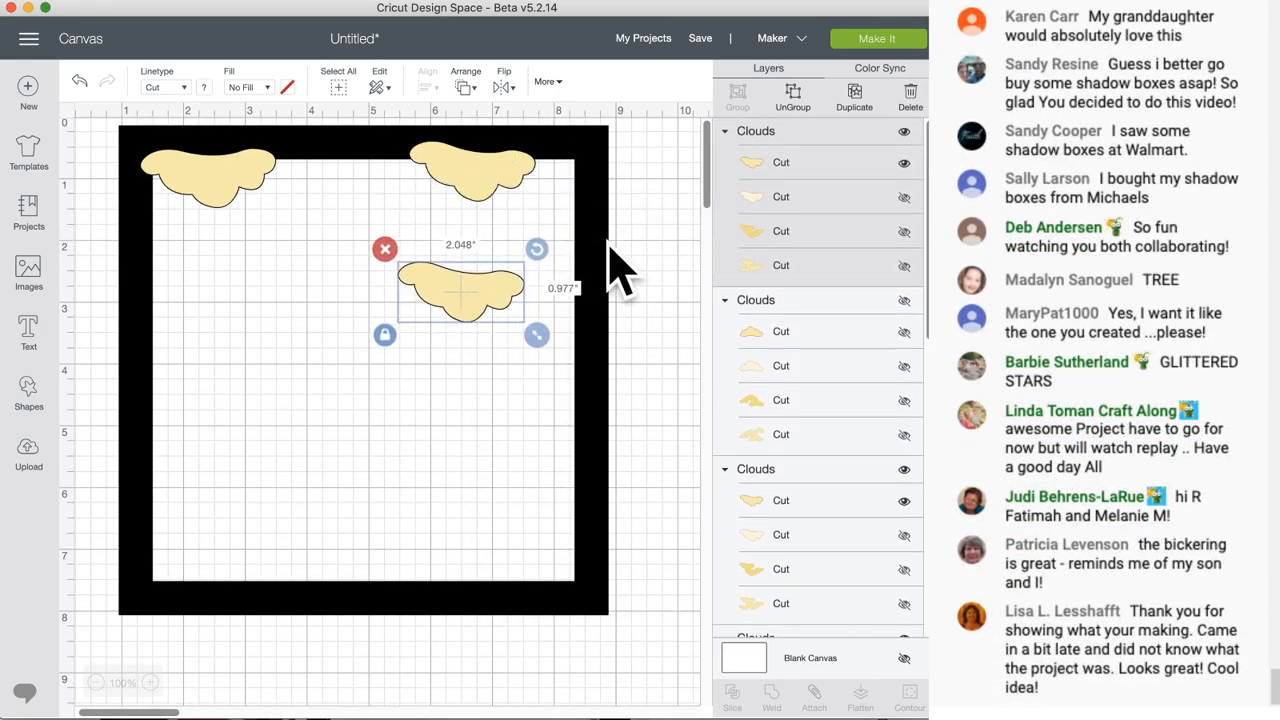
pyautogui.moveTo(538, 250); pyautogui.dragTo(299, 353)
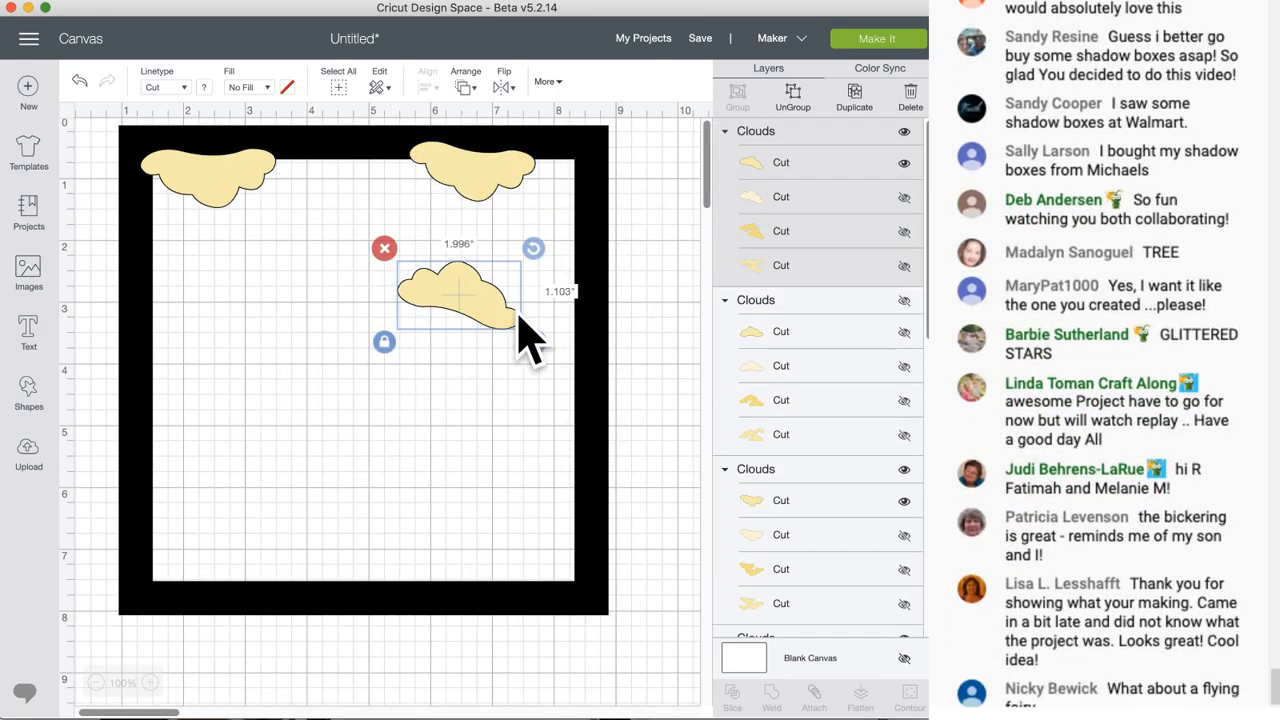
pyautogui.moveTo(500, 325); pyautogui.dragTo(629, 347)
pyautogui.moveTo(615, 236); pyautogui.dragTo(532, 281)
pyautogui.moveTo(618, 225); pyautogui.dragTo(552, 216)
# - Weld the three visible clouds and the square frame into one shape
pyautogui.moveTo(553, 300); pyautogui.dragTo(189, 166)
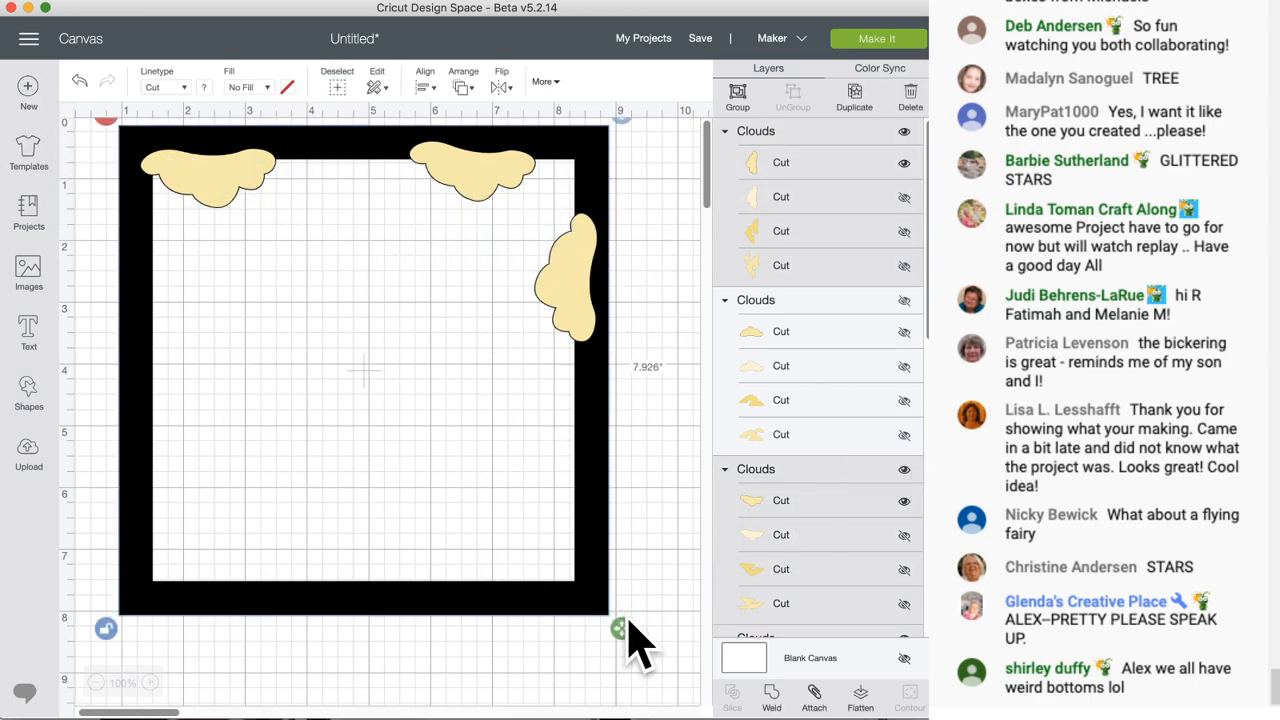
pyautogui.click(772, 692)
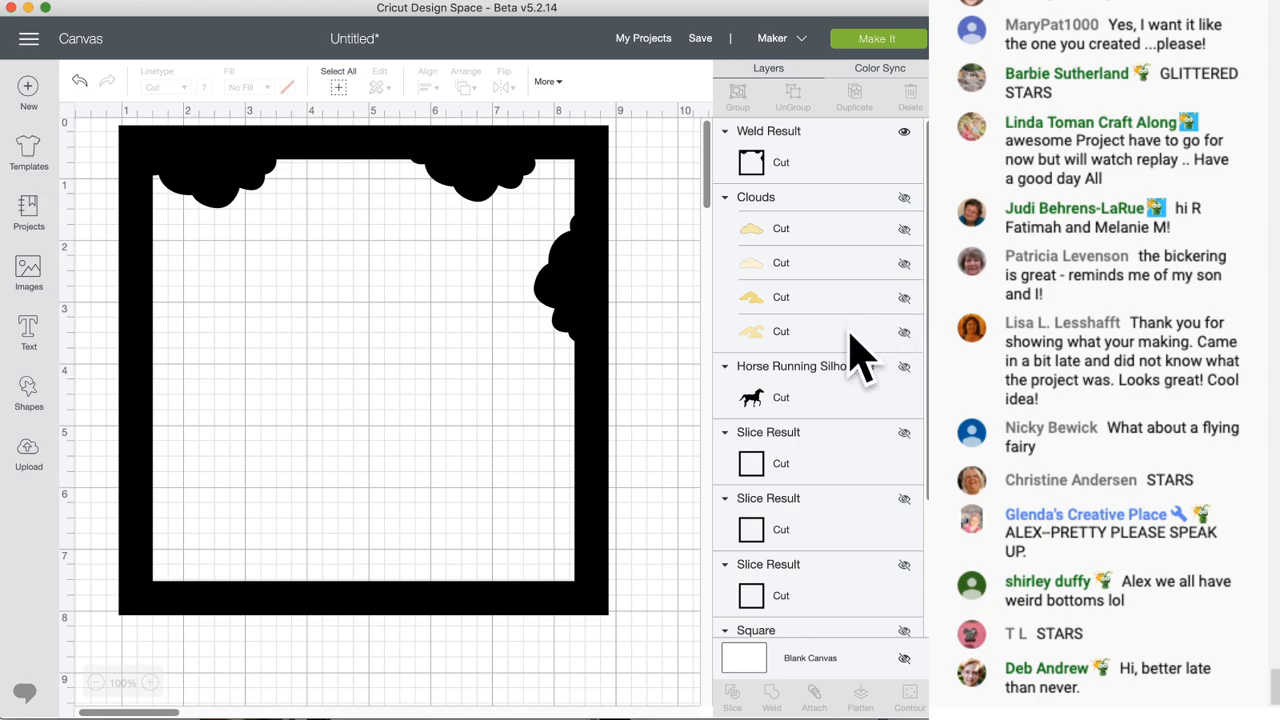
# - Show only the dark-yellow layer of the remaining cloud group, turn it upside down, and position it across the frame's right edge
pyautogui.click(904, 331)
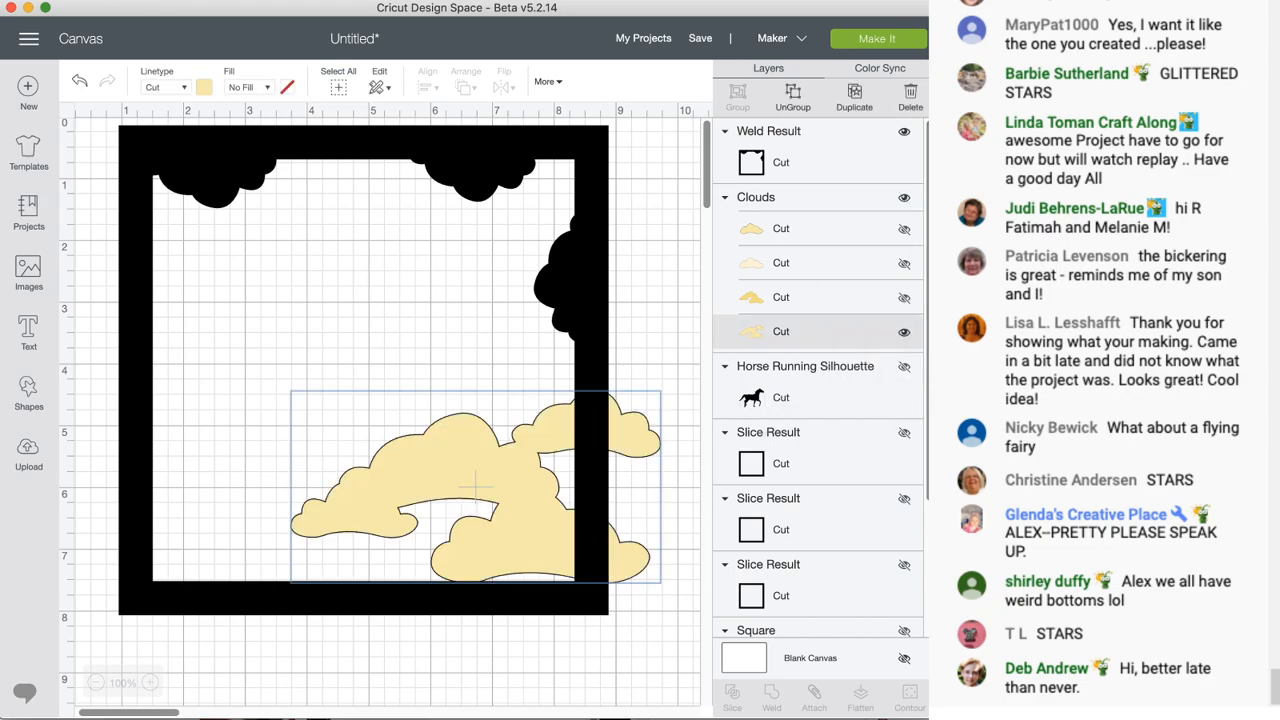
pyautogui.moveTo(463, 515); pyautogui.dragTo(420, 532)
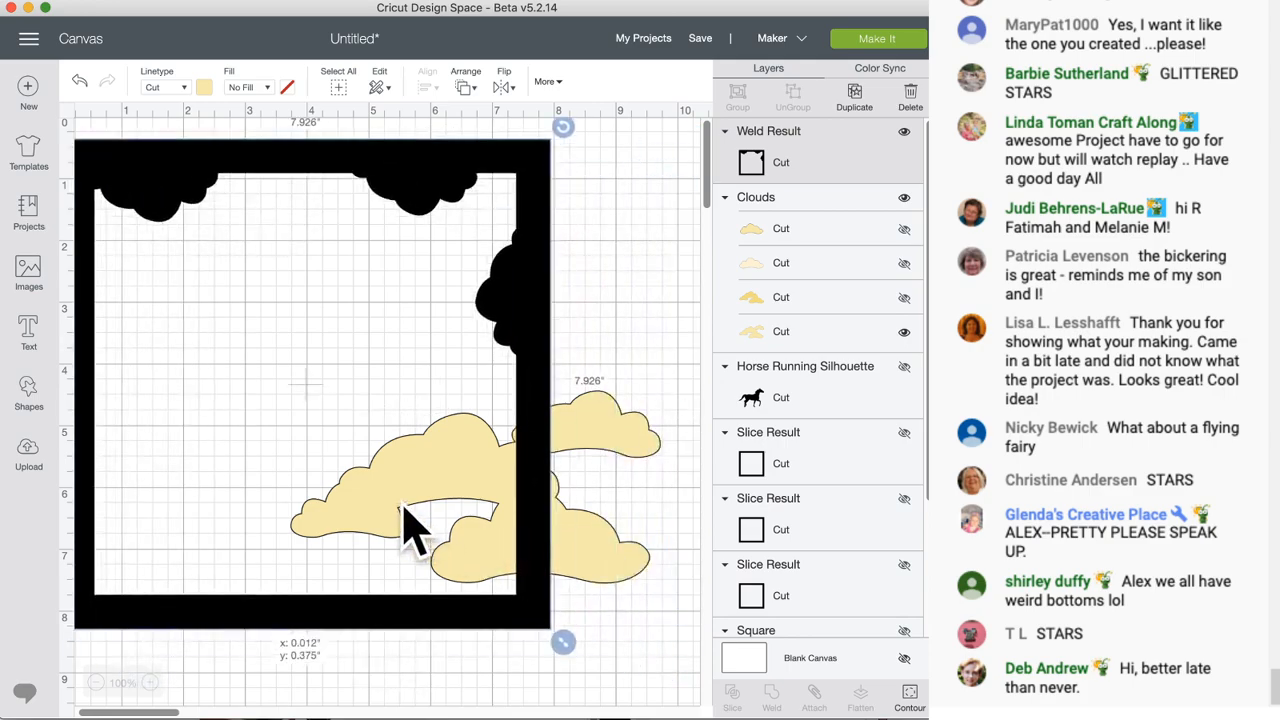
pyautogui.moveTo(657, 497); pyautogui.dragTo(643, 305)
pyautogui.click(904, 297)
pyautogui.moveTo(675, 365); pyautogui.dragTo(621, 420)
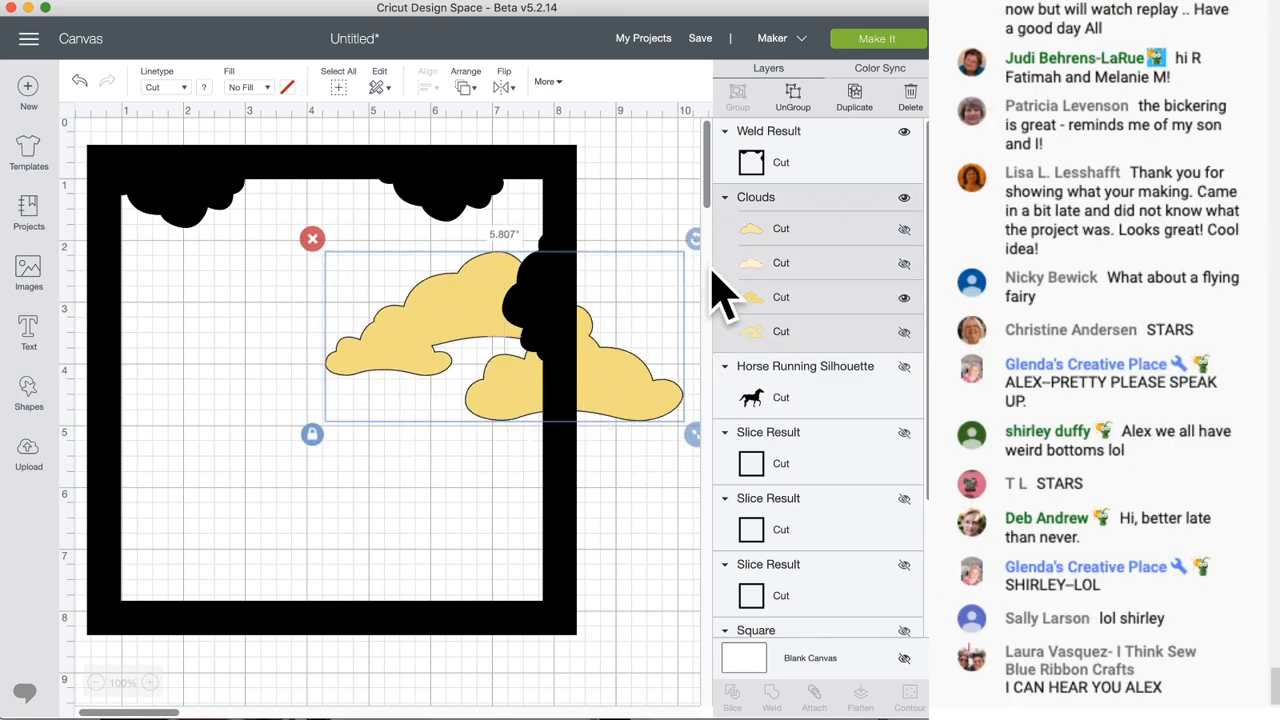
pyautogui.moveTo(693, 239); pyautogui.dragTo(405, 420)
pyautogui.moveTo(661, 313)
pyautogui.mouseDown()
pyautogui.moveTo(383, 277)
pyautogui.moveTo(509, 243)
pyautogui.moveTo(451, 263)
pyautogui.moveTo(444, 296)
pyautogui.moveTo(614, 286)
pyautogui.moveTo(673, 309)
pyautogui.mouseUp()
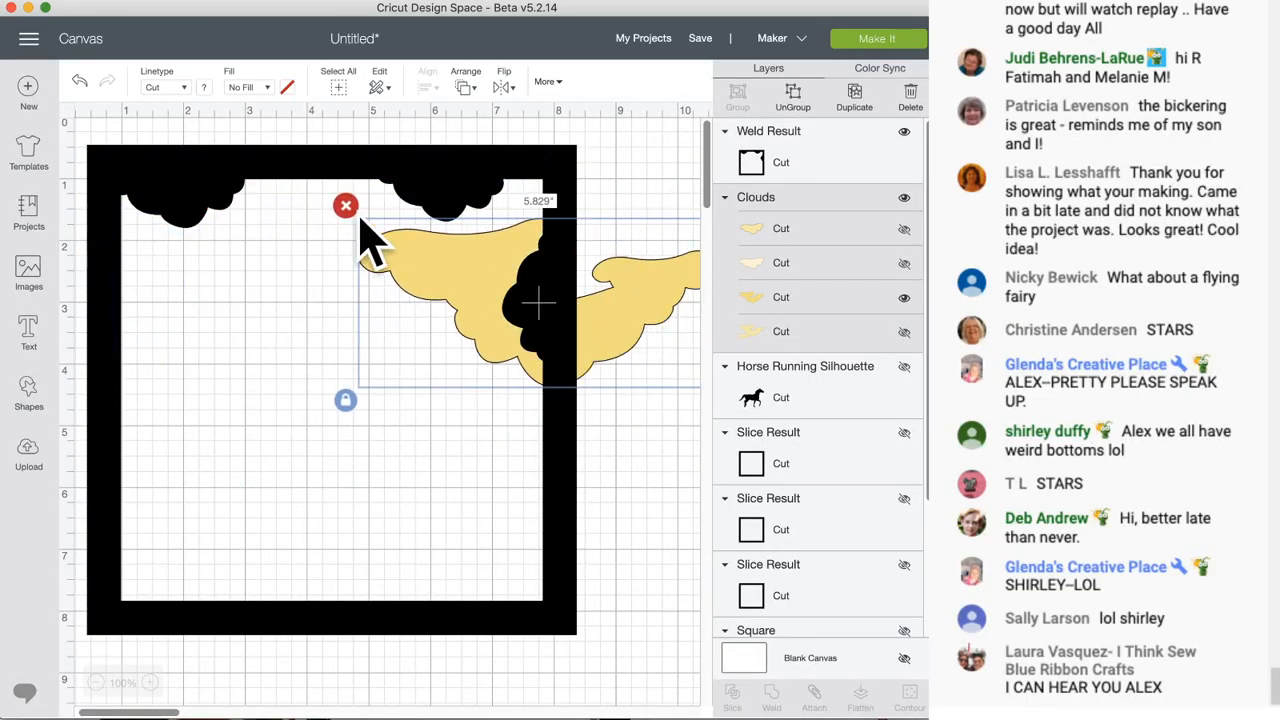
# - Show the cream cloud layer of the flipped group as well and move the group further down and left over the frame
pyautogui.click(904, 264)
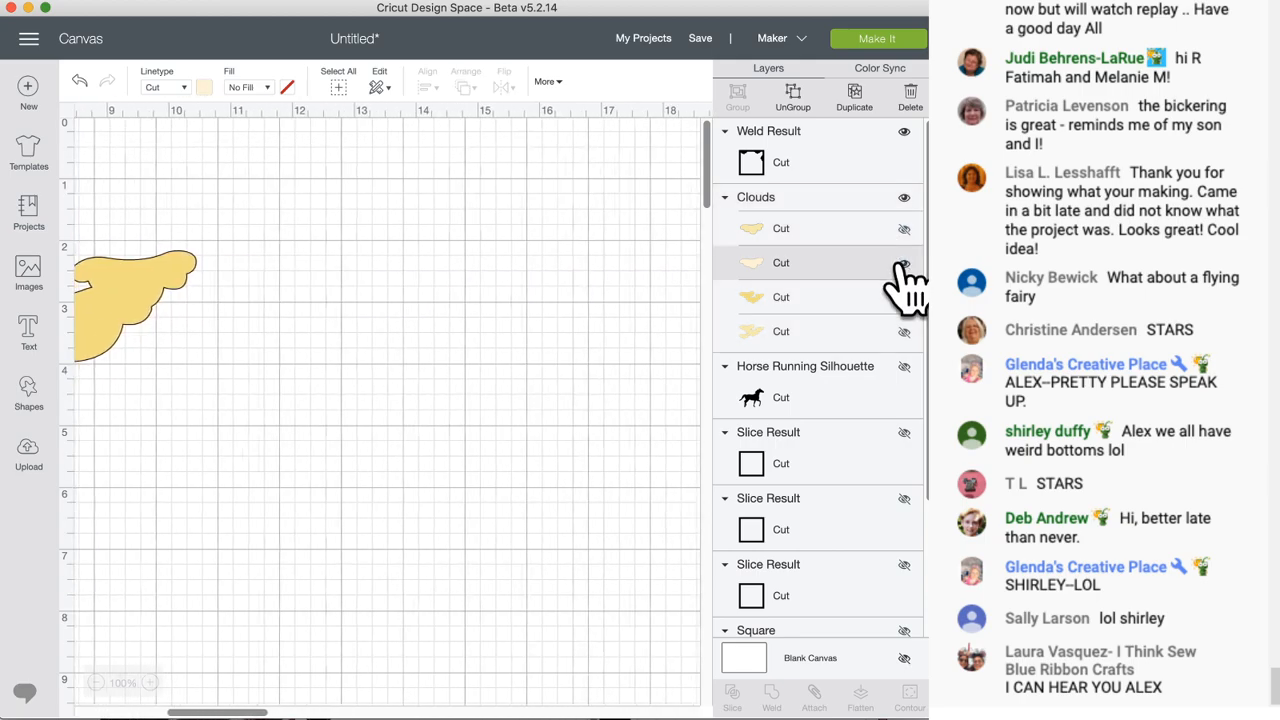
pyautogui.hscroll(3, 552, 382)
pyautogui.hscroll(-5, 540, 400)
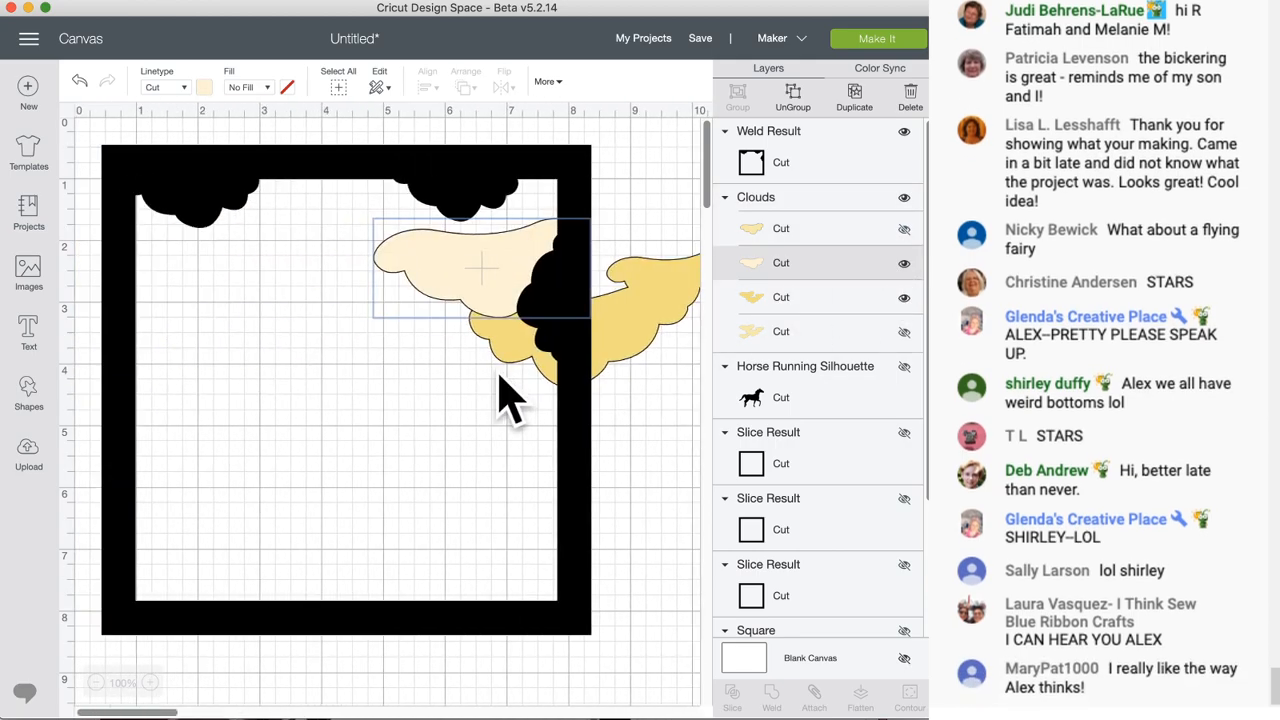
pyautogui.click(638, 323)
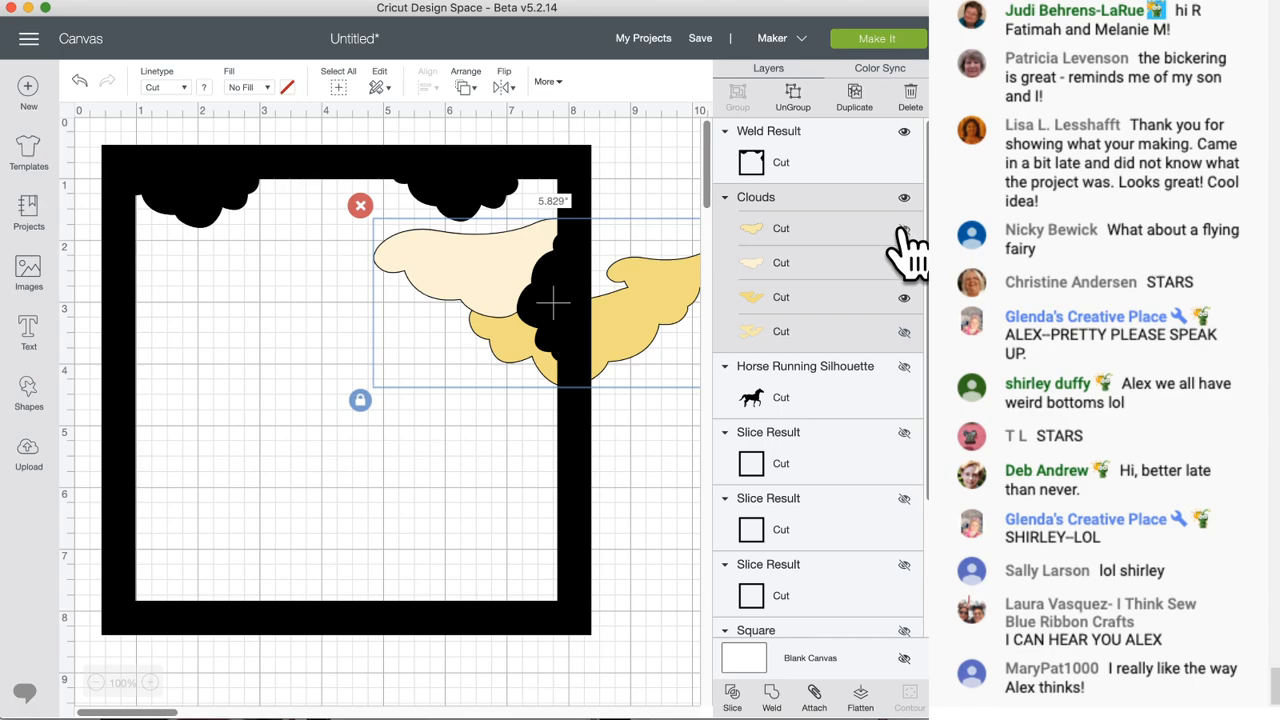
pyautogui.click(903, 232)
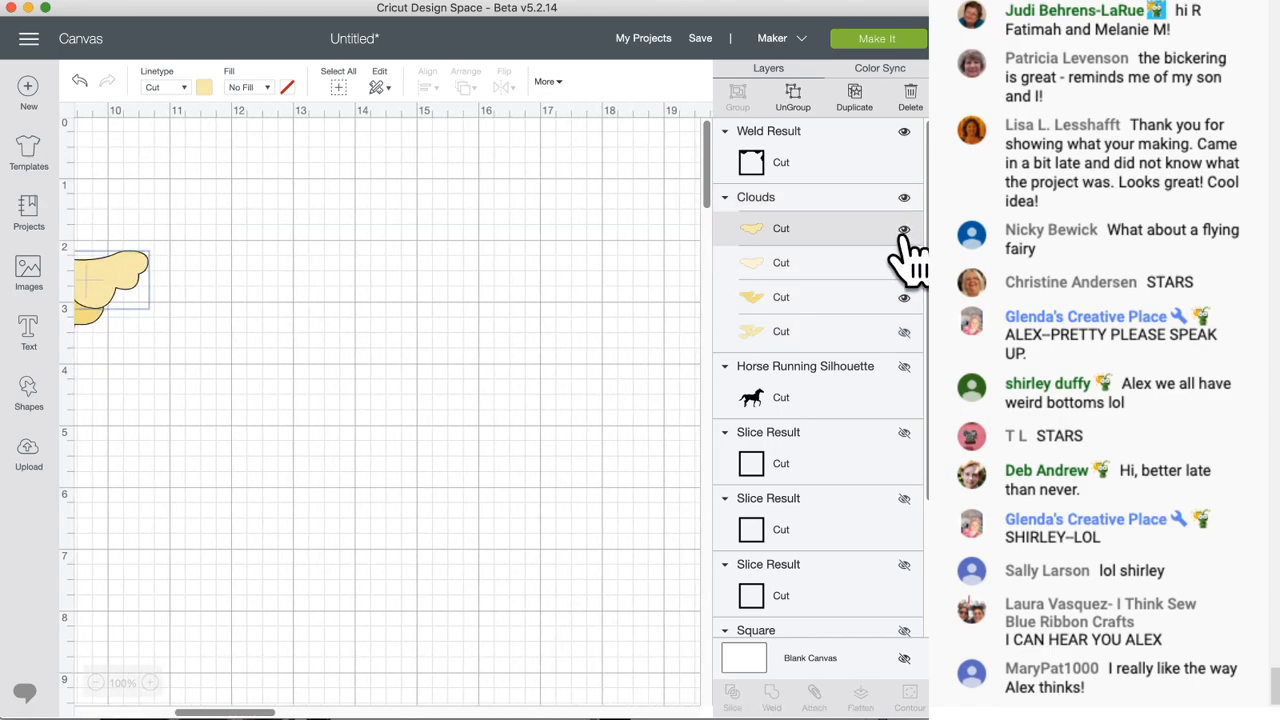
pyautogui.click(903, 230)
pyautogui.hscroll(-5, 629, 429)
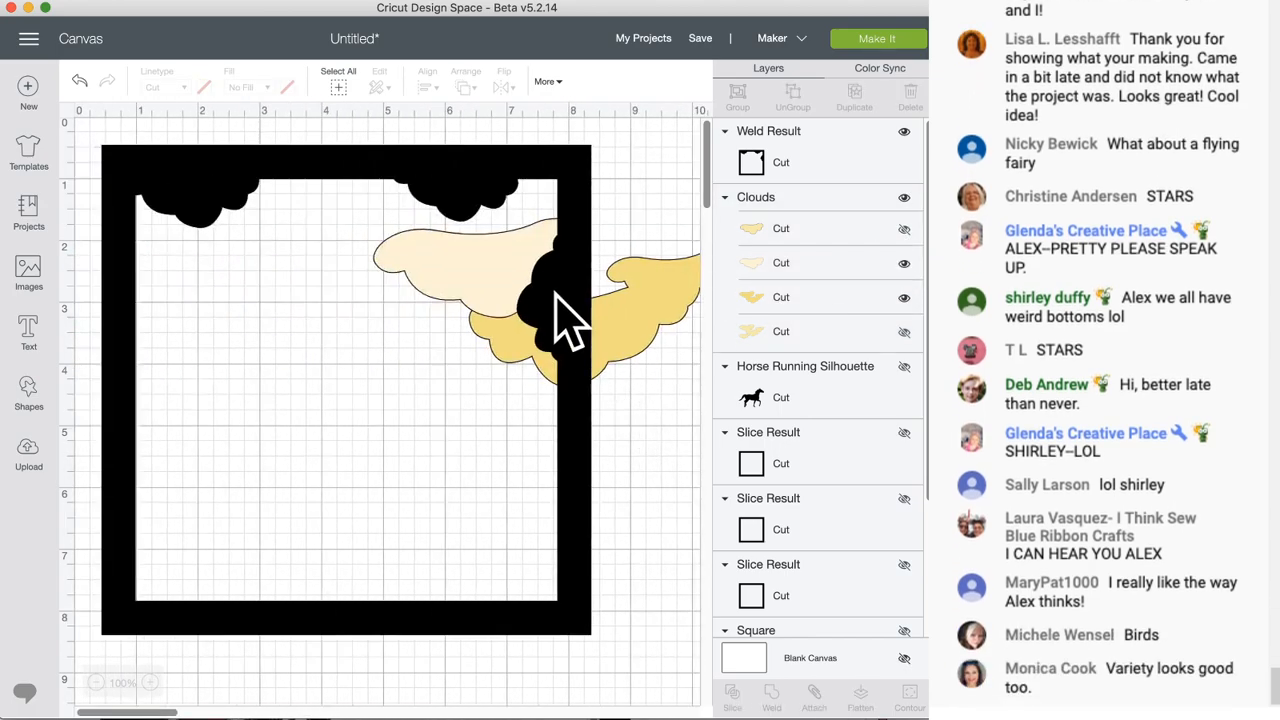
pyautogui.moveTo(668, 340); pyautogui.dragTo(617, 371)
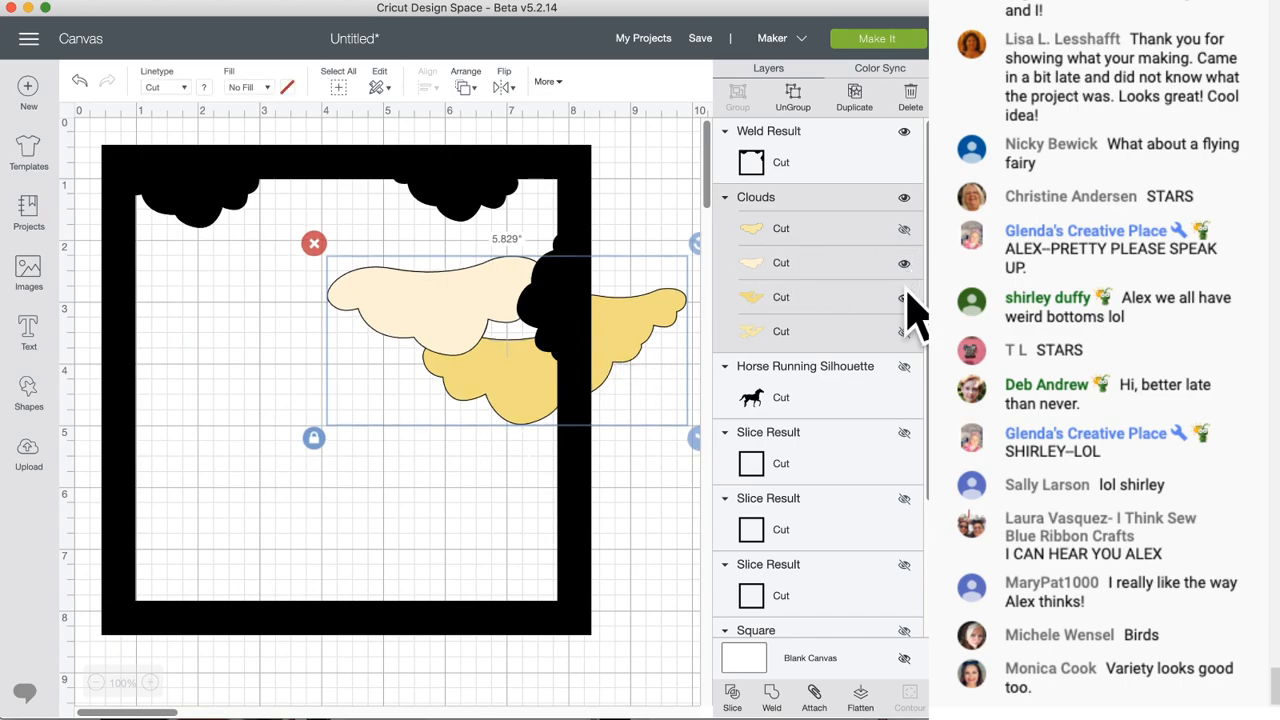
# - Hide the dark-yellow and cream layers of the flipped cloud group, leaving only its pale-yellow base layer shown
pyautogui.click(906, 332)
pyautogui.click(905, 333)
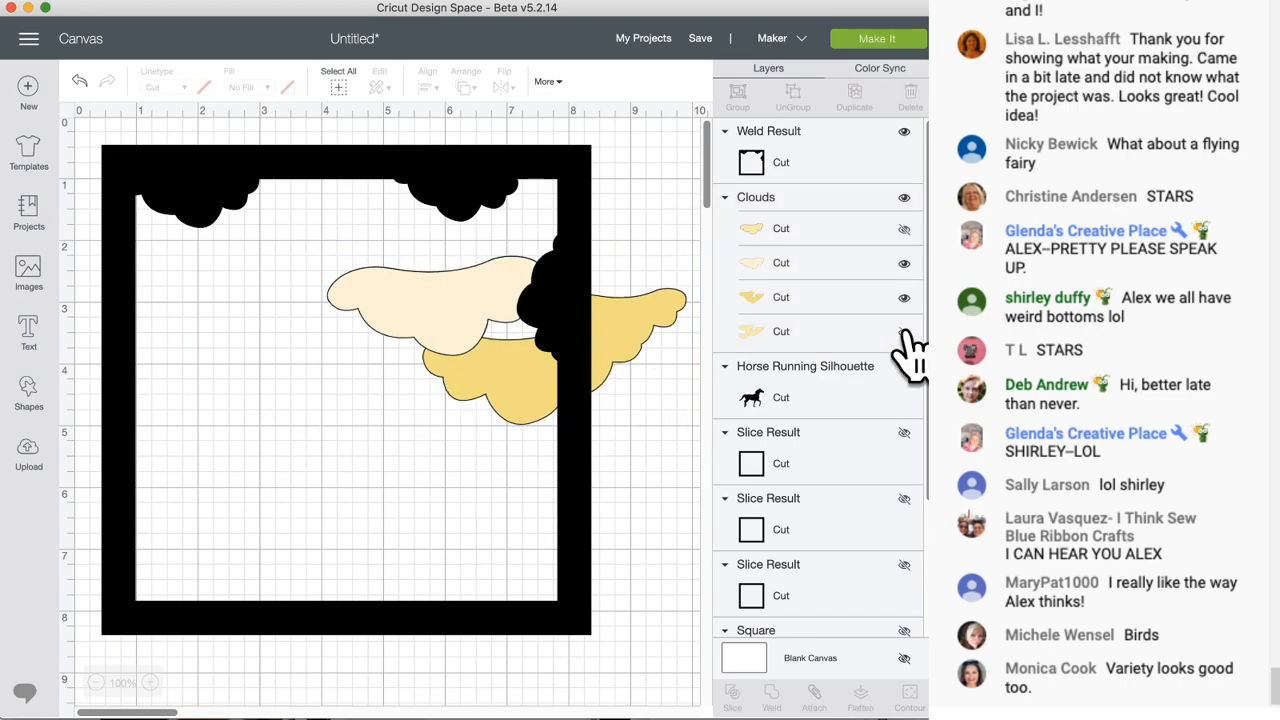
pyautogui.click(905, 331)
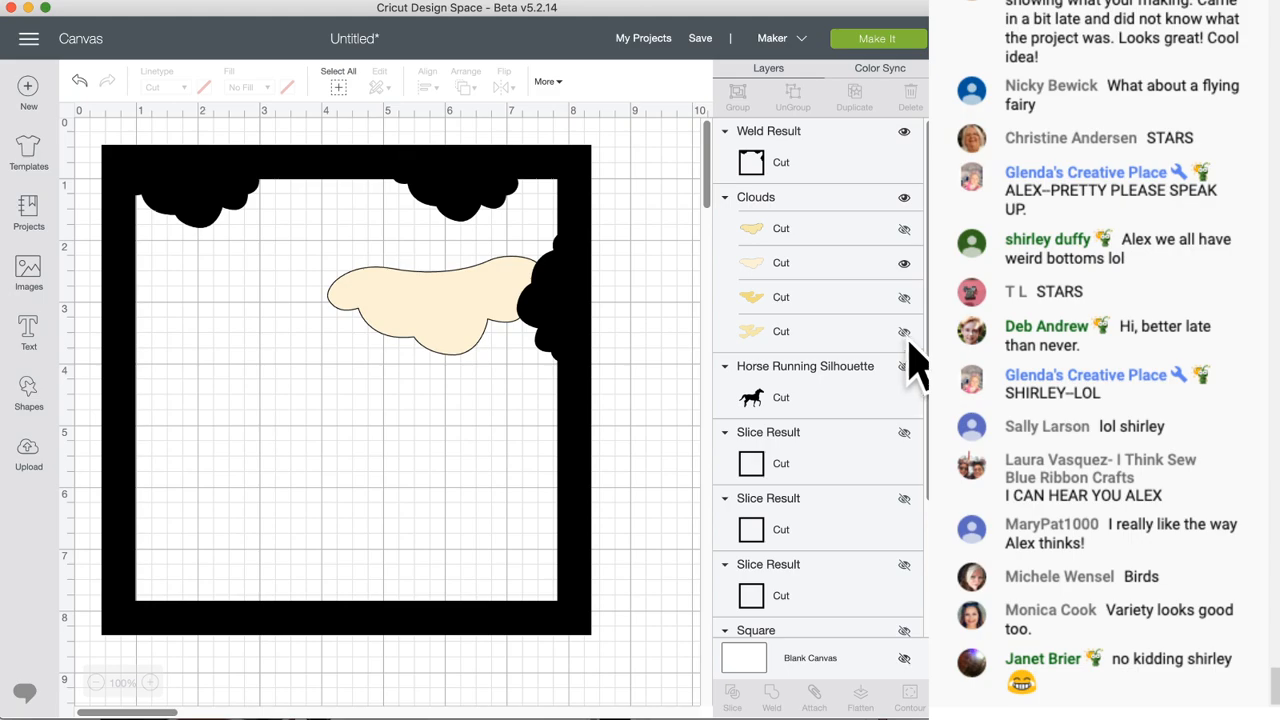
pyautogui.click(904, 264)
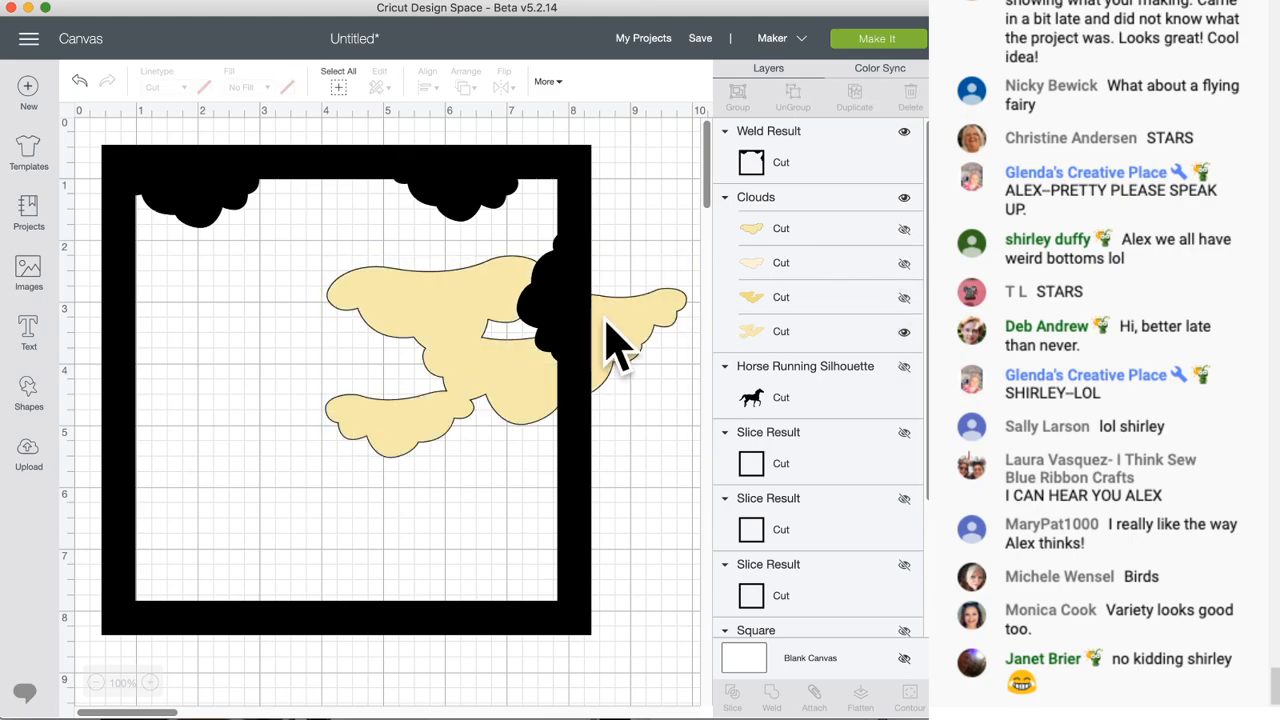
# - Delete the yellow clouds image and insert the overlapping blue and grey clouds image from the library
pyautogui.click(634, 349)
pyautogui.click(309, 243)
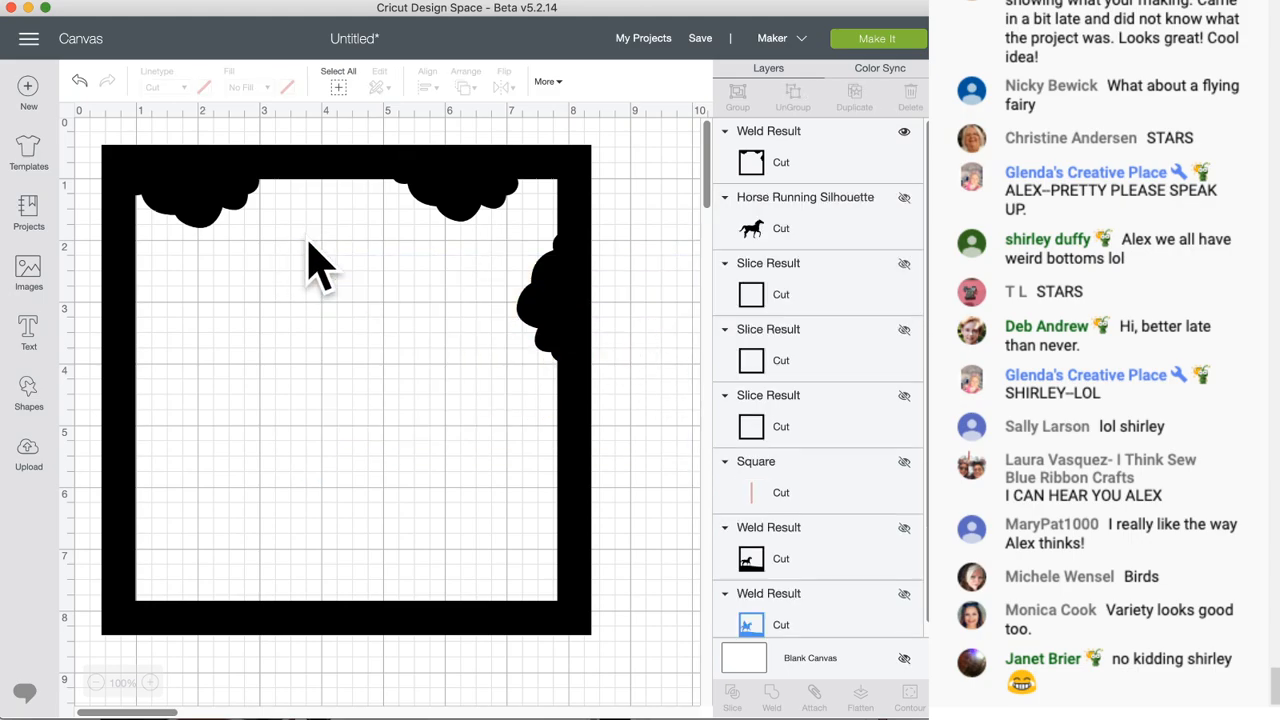
pyautogui.click(28, 270)
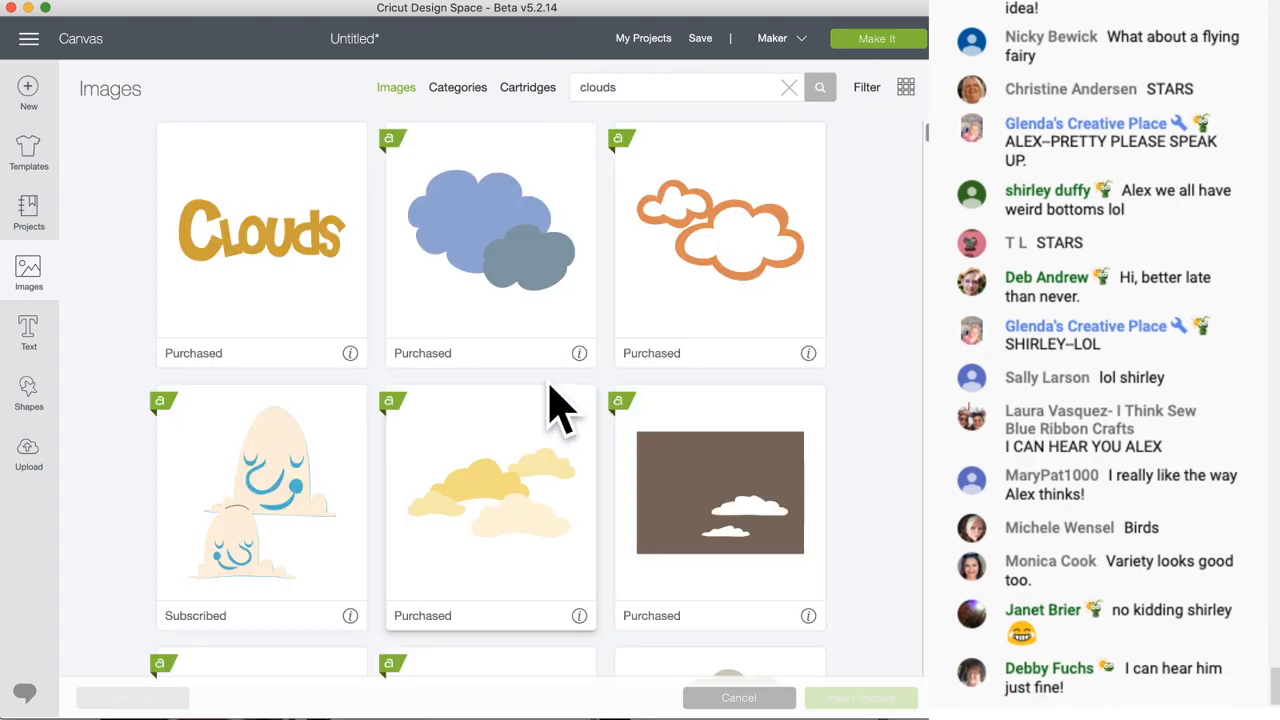
pyautogui.scroll(-1, 480, 380)
pyautogui.click(490, 245)
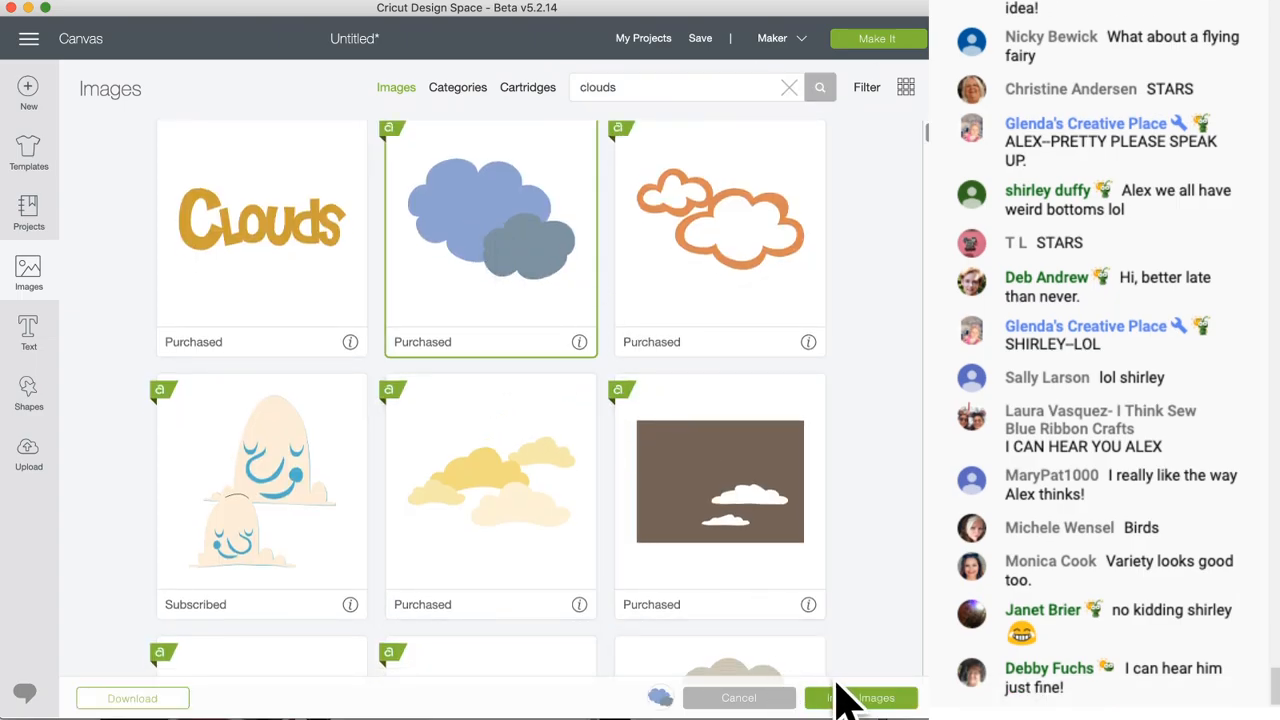
pyautogui.click(848, 699)
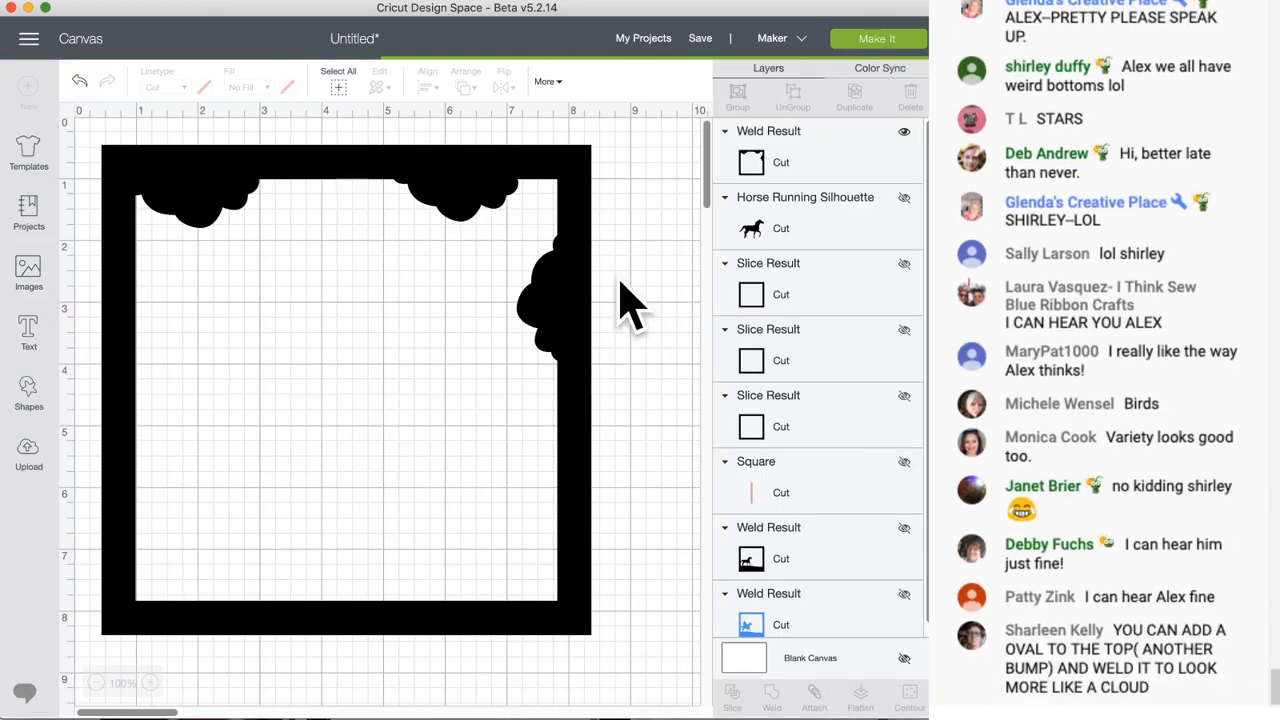
# - Duplicate the blue and grey clouds image and hide the copy
pyautogui.moveTo(475, 430); pyautogui.dragTo(528, 386)
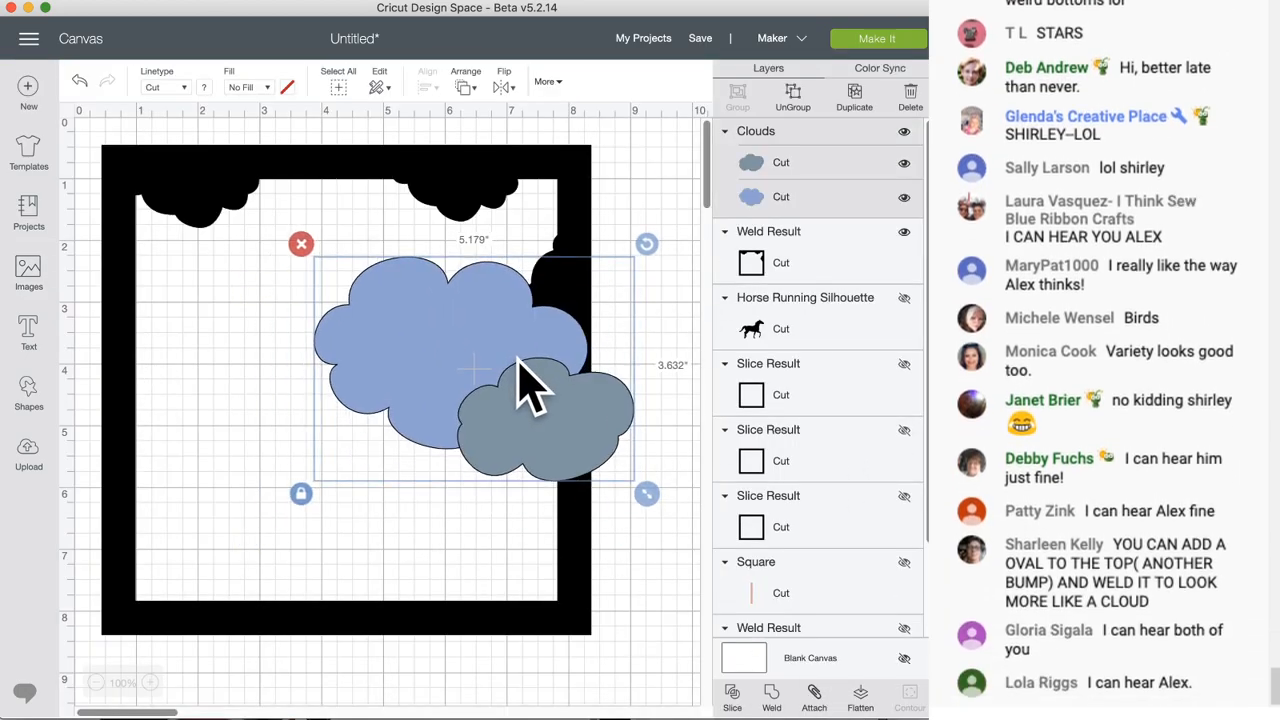
pyautogui.rightClick(528, 386)
pyautogui.click(559, 288)
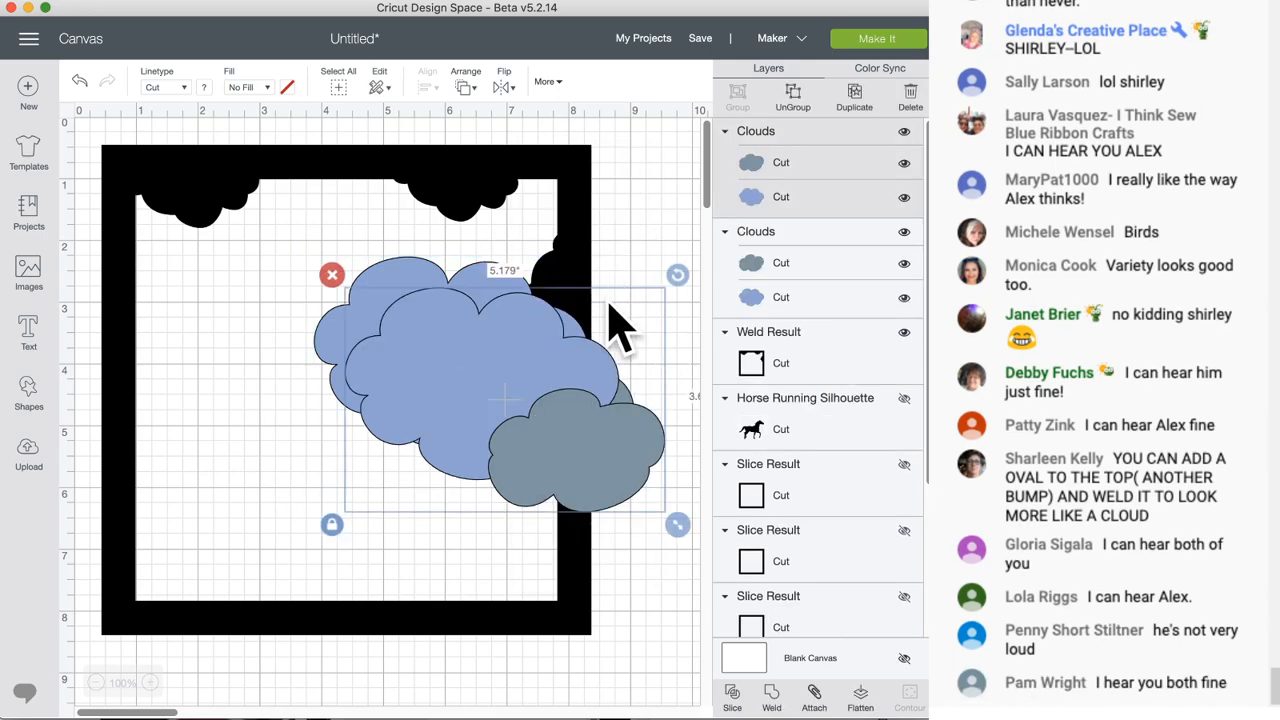
pyautogui.moveTo(527, 405); pyautogui.dragTo(598, 422)
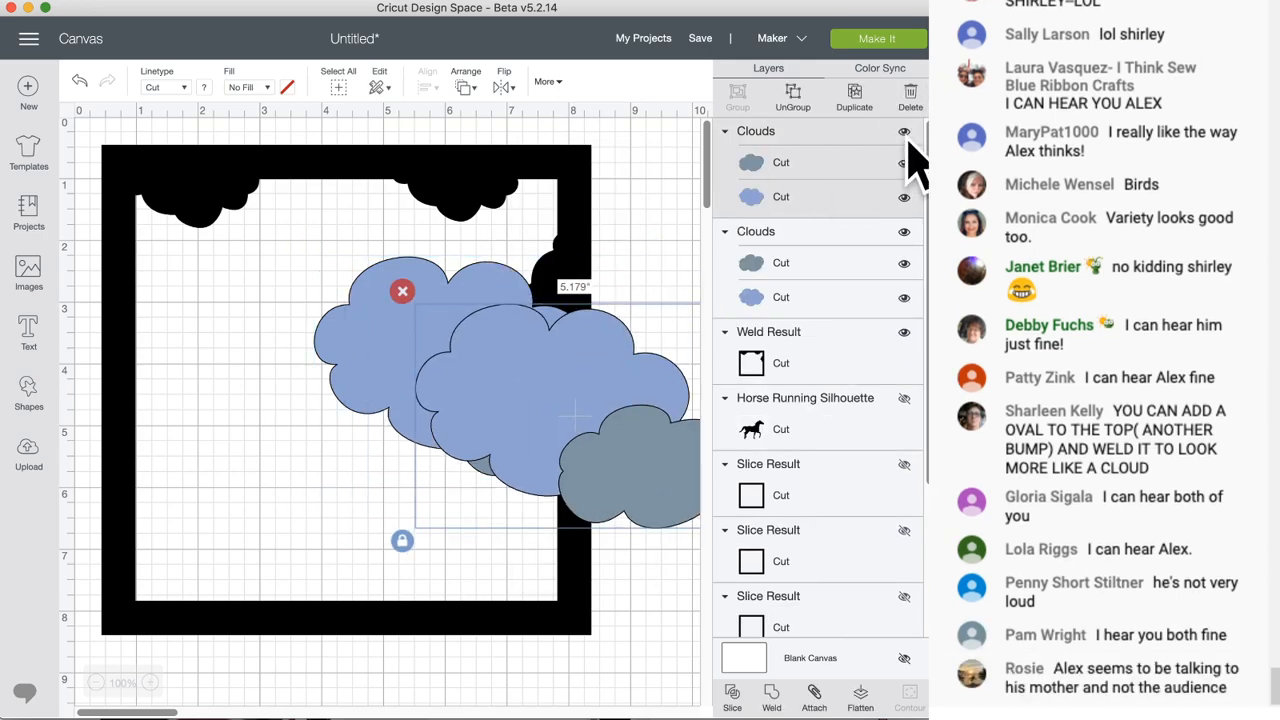
pyautogui.click(904, 132)
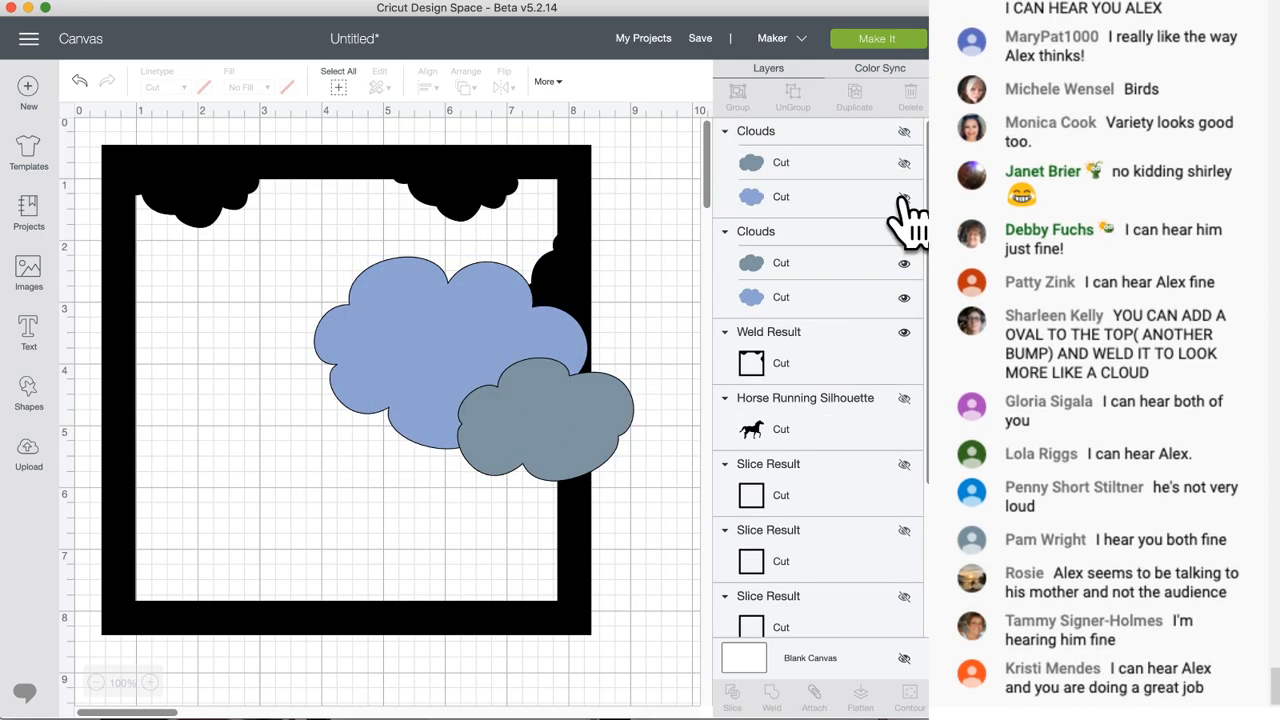
pyautogui.click(904, 197)
pyautogui.moveTo(543, 409); pyautogui.dragTo(472, 452)
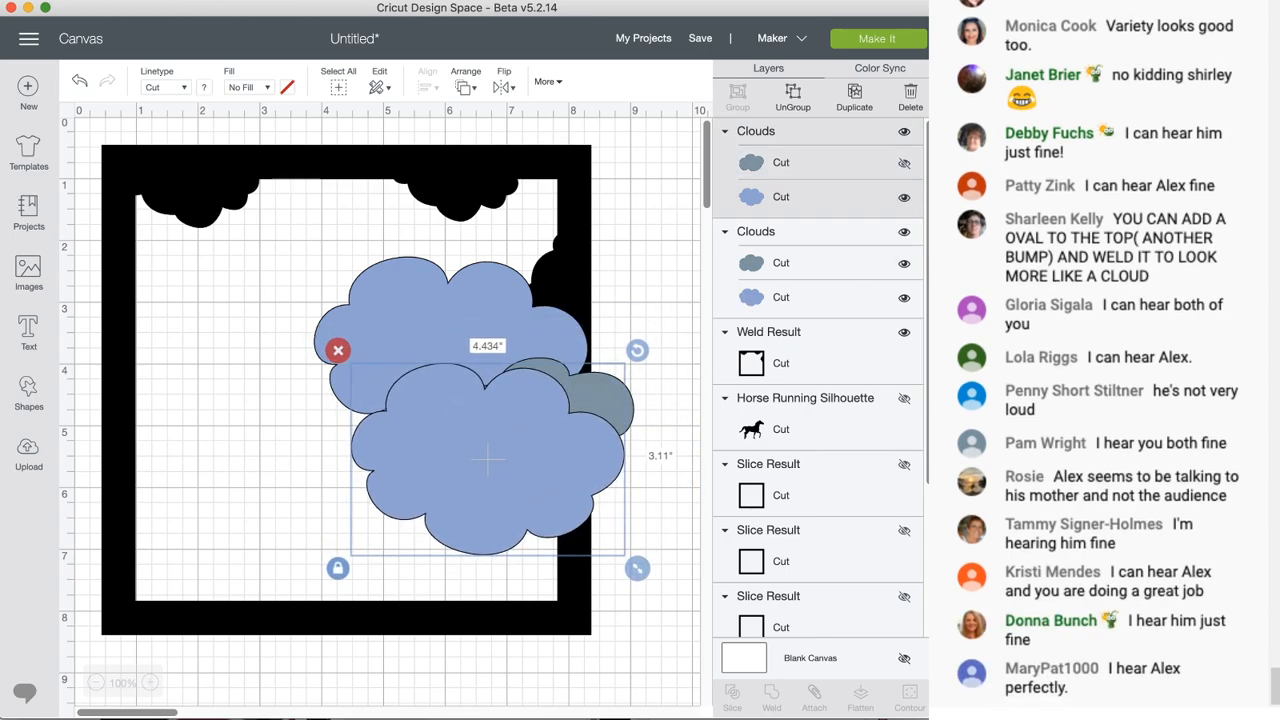
pyautogui.click(904, 198)
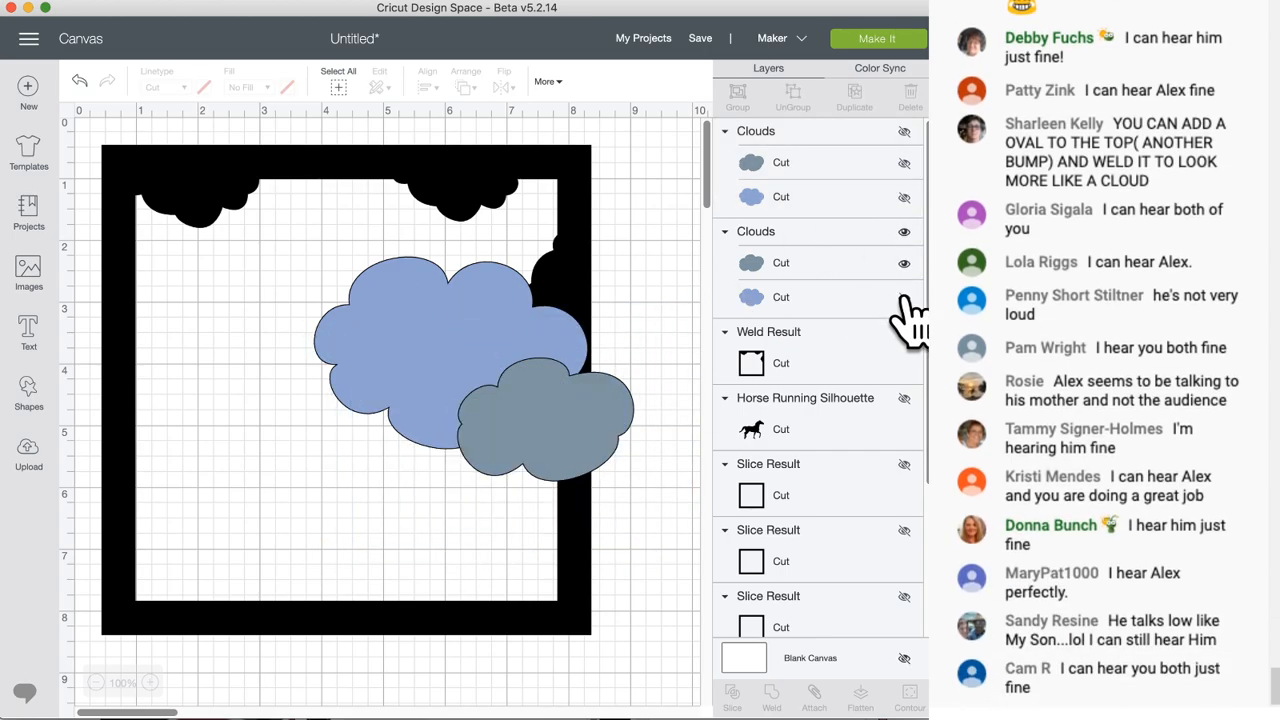
# - Hide the original image's large blue cloud and enlarge the grey cloud to about 2.94 by 2.05 in at the frame's left side
pyautogui.click(903, 298)
pyautogui.moveTo(520, 449); pyautogui.dragTo(160, 315)
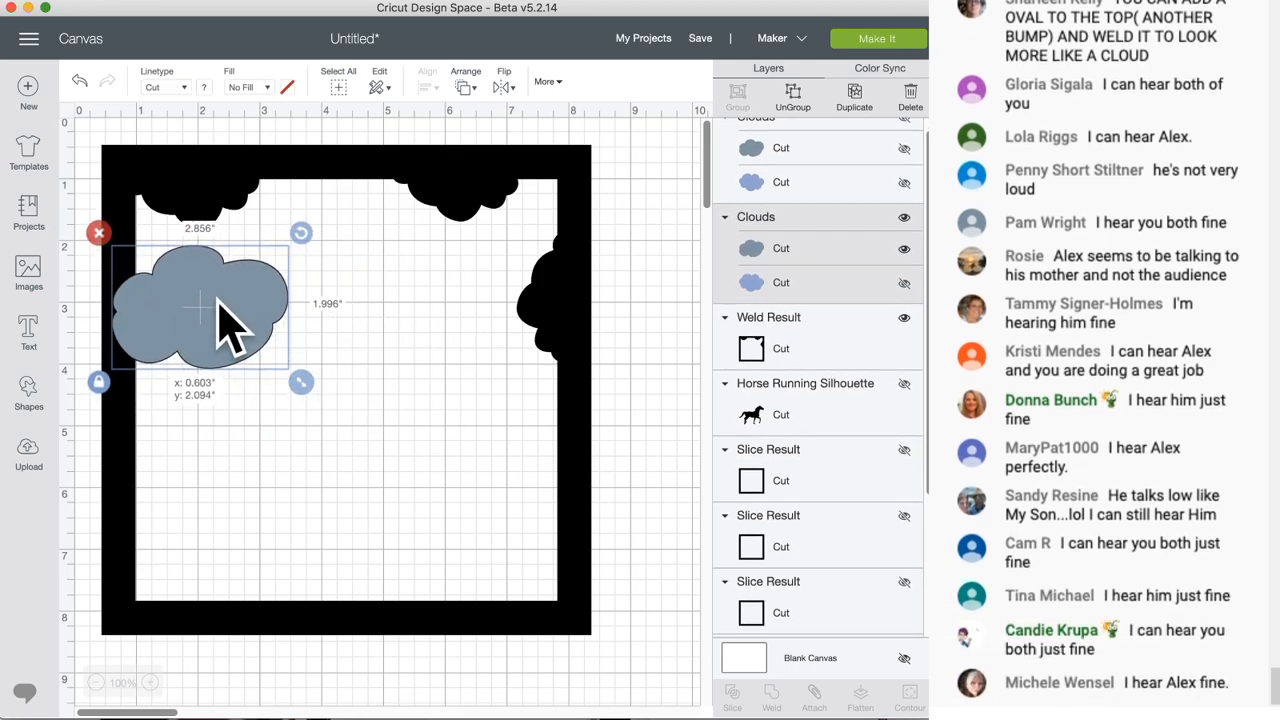
pyautogui.moveTo(303, 387); pyautogui.dragTo(315, 405)
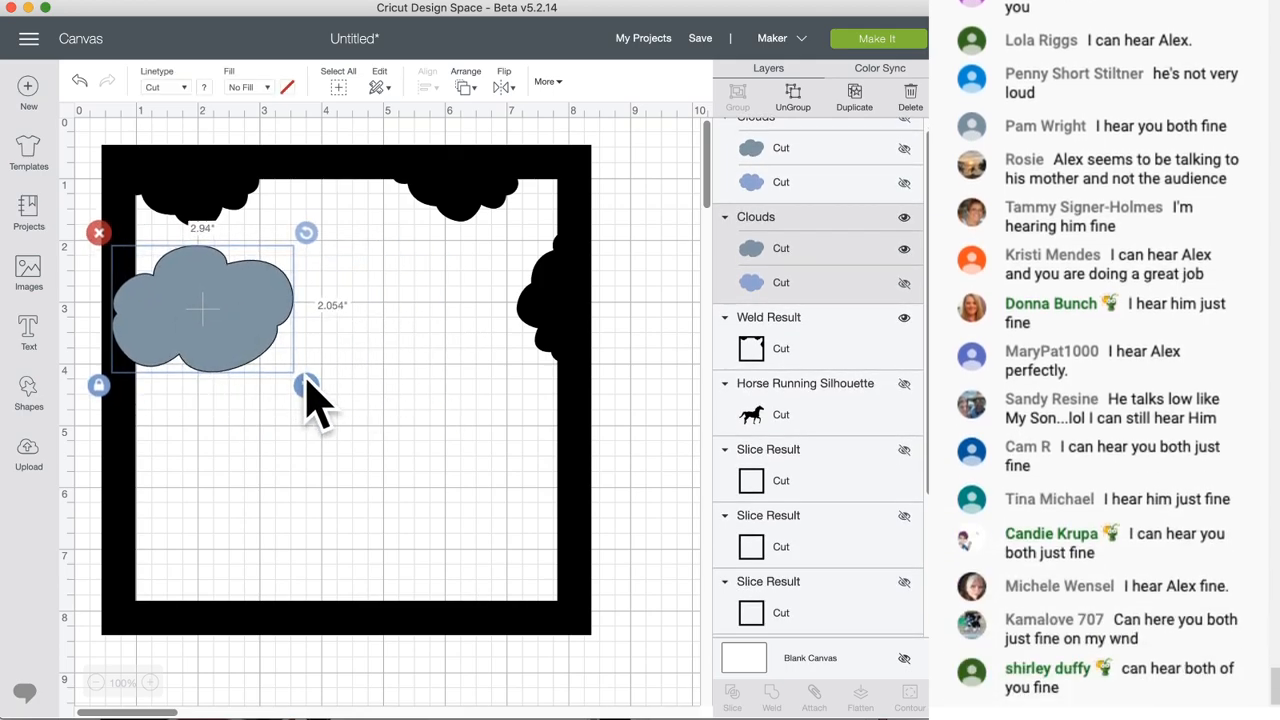
# - Place the grey cloud just under the frame's upper-left cloud, overlapping the left border, and weld it to the frame
pyautogui.moveTo(235, 298); pyautogui.dragTo(345, 290)
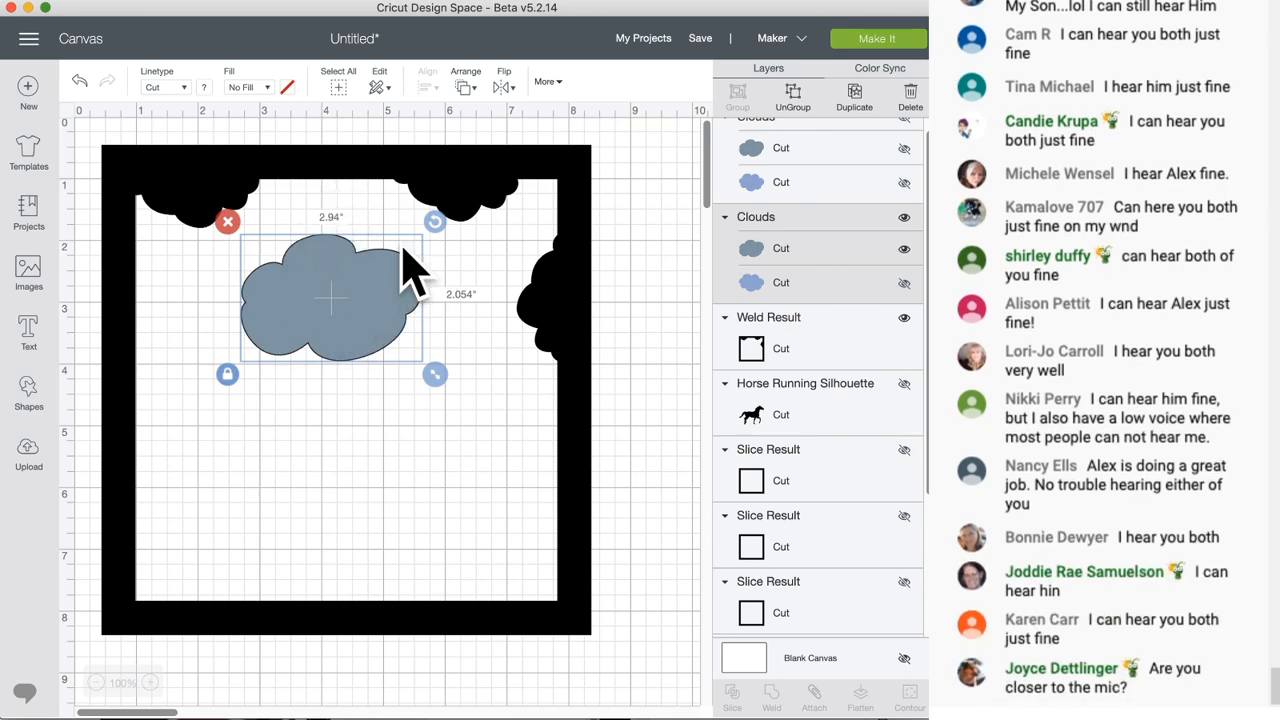
pyautogui.moveTo(371, 289); pyautogui.dragTo(213, 279)
pyautogui.moveTo(100, 318); pyautogui.dragTo(617, 400)
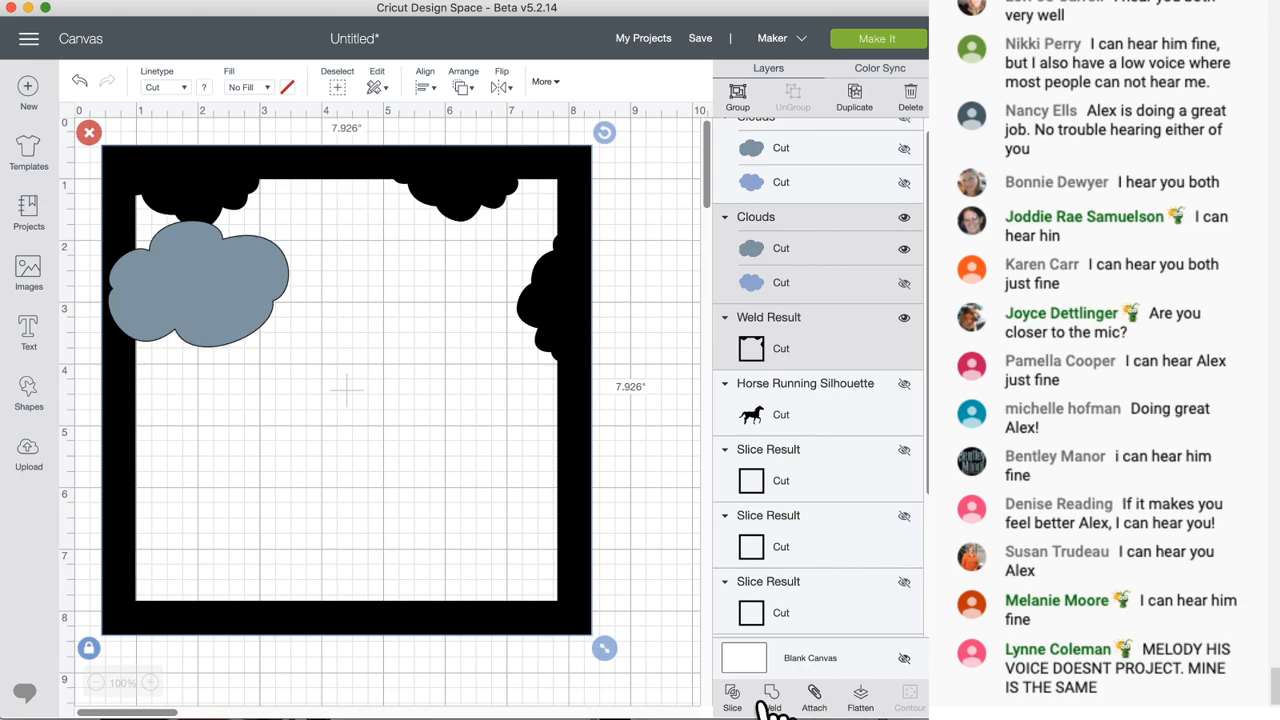
pyautogui.click(771, 700)
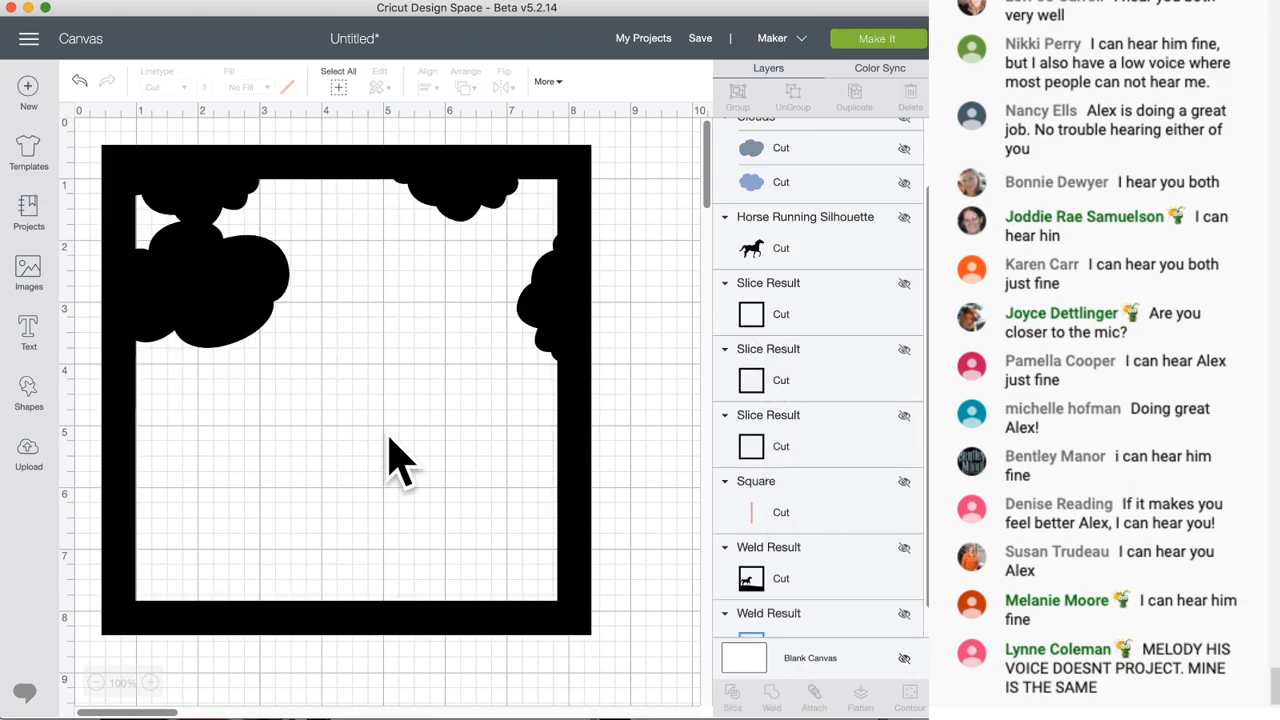
pyautogui.moveTo(592, 252)
pyautogui.mouseDown()
pyautogui.moveTo(643, 237)
pyautogui.moveTo(643, 263)
pyautogui.moveTo(600, 263)
pyautogui.moveTo(603, 247)
pyautogui.mouseUp()
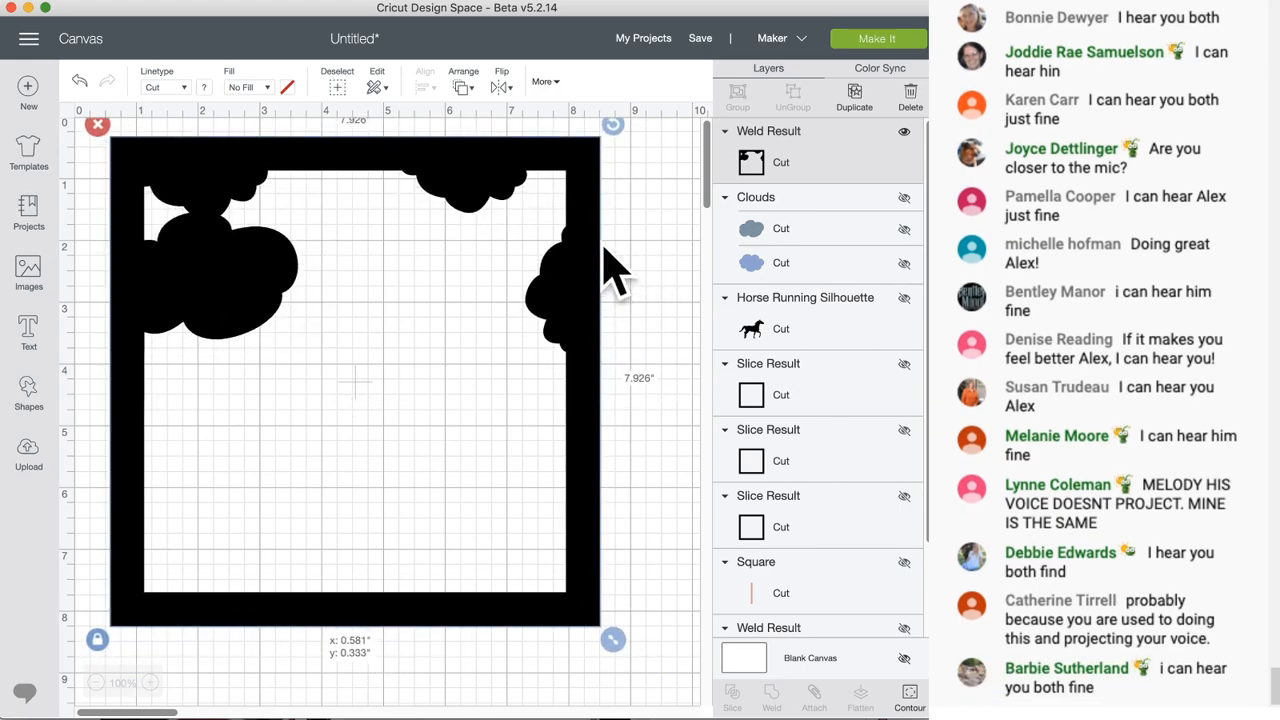
pyautogui.moveTo(600, 378); pyautogui.dragTo(598, 357)
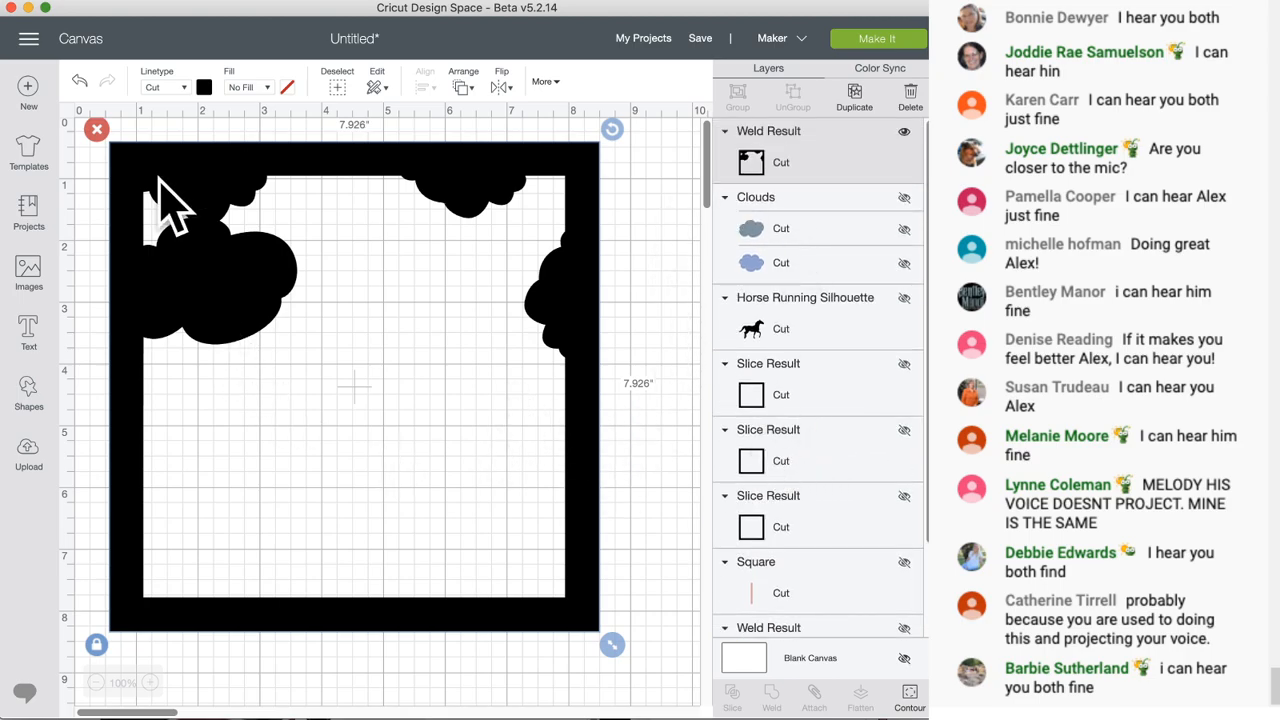
# - Search the image library for "tree"
pyautogui.click(36, 264)
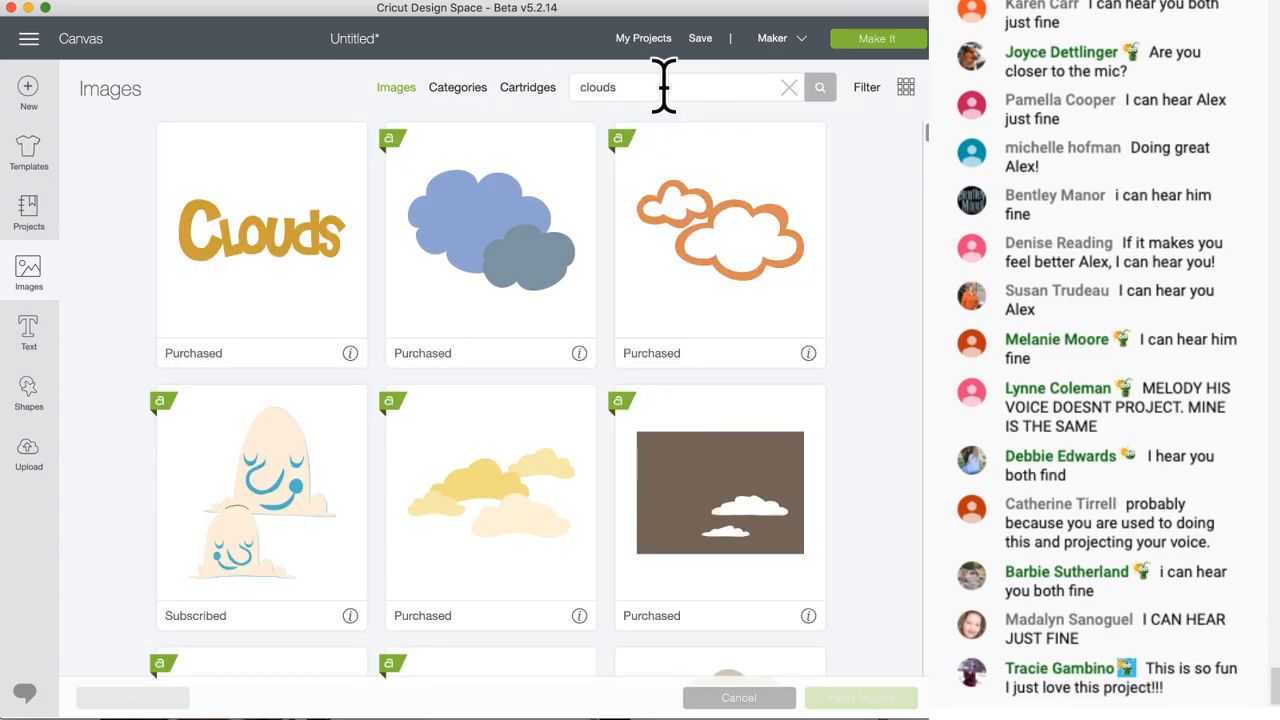
pyautogui.click(664, 87)
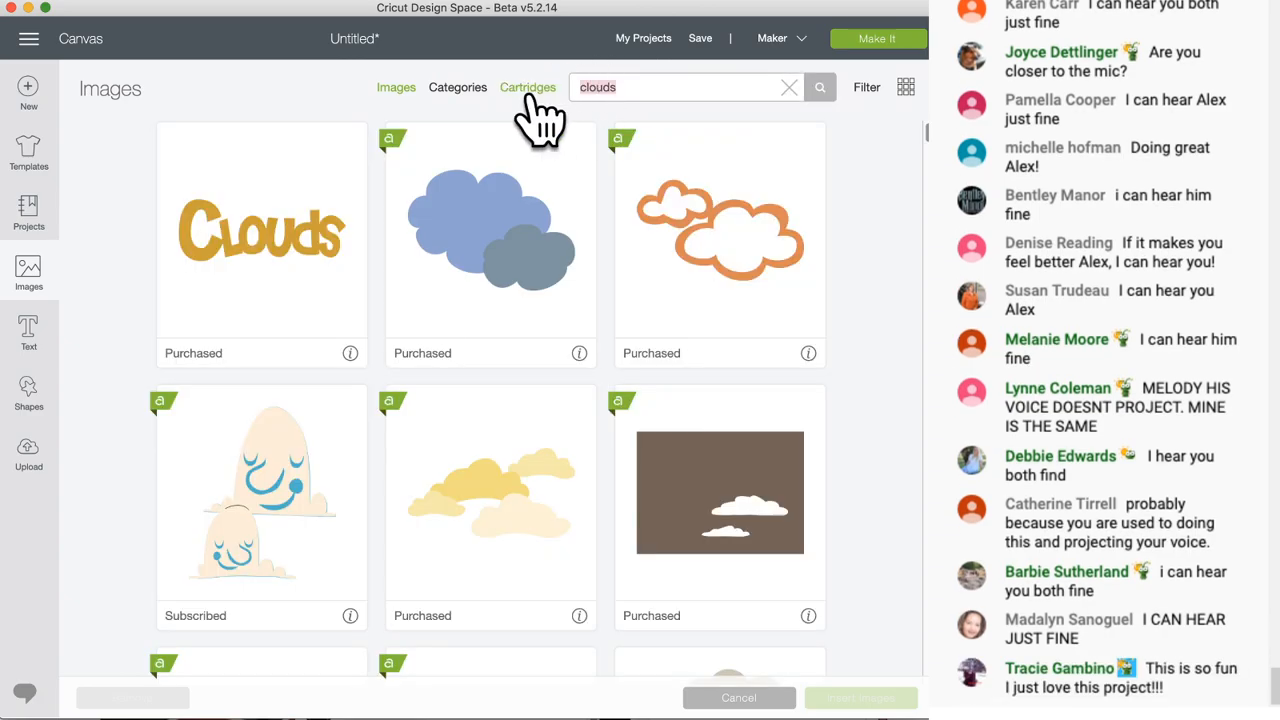
pyautogui.press('Return')
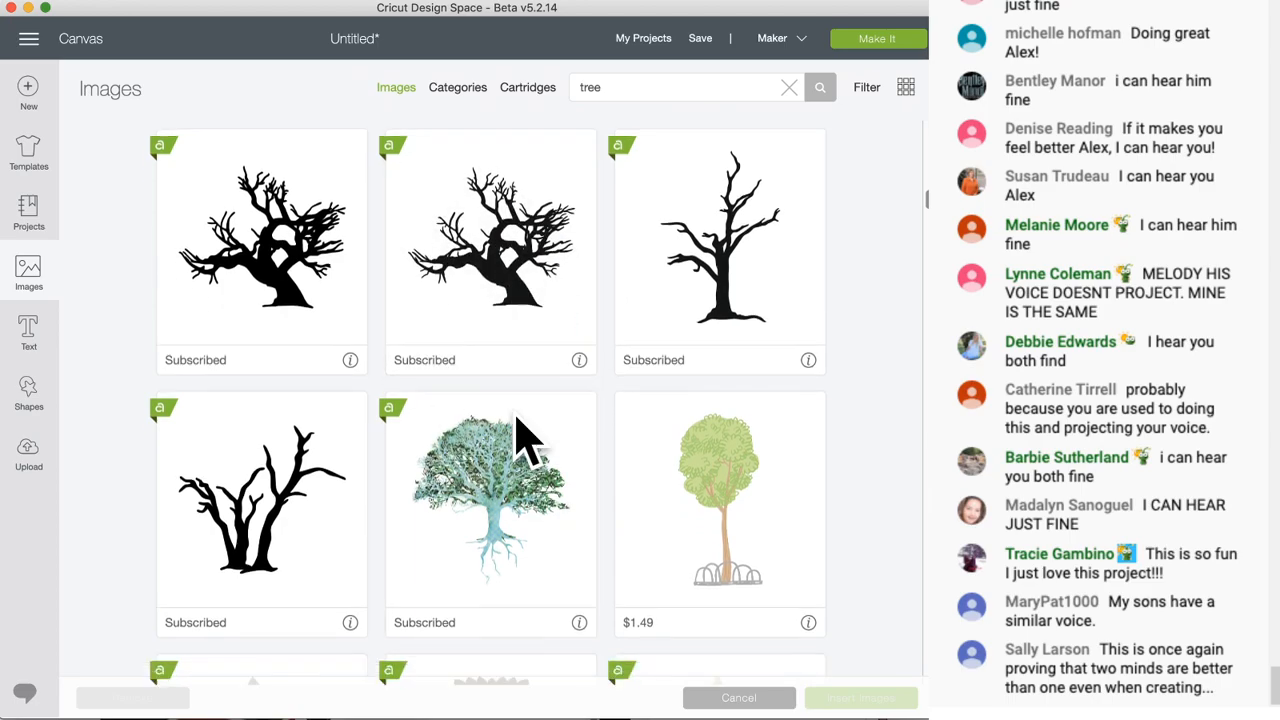
# - Insert the purchased tree with a brown branching trunk and rounded yellow-green foliage, and move it inside the frame
pyautogui.scroll(-3, 527, 440)
pyautogui.scroll(-12, 527, 440)
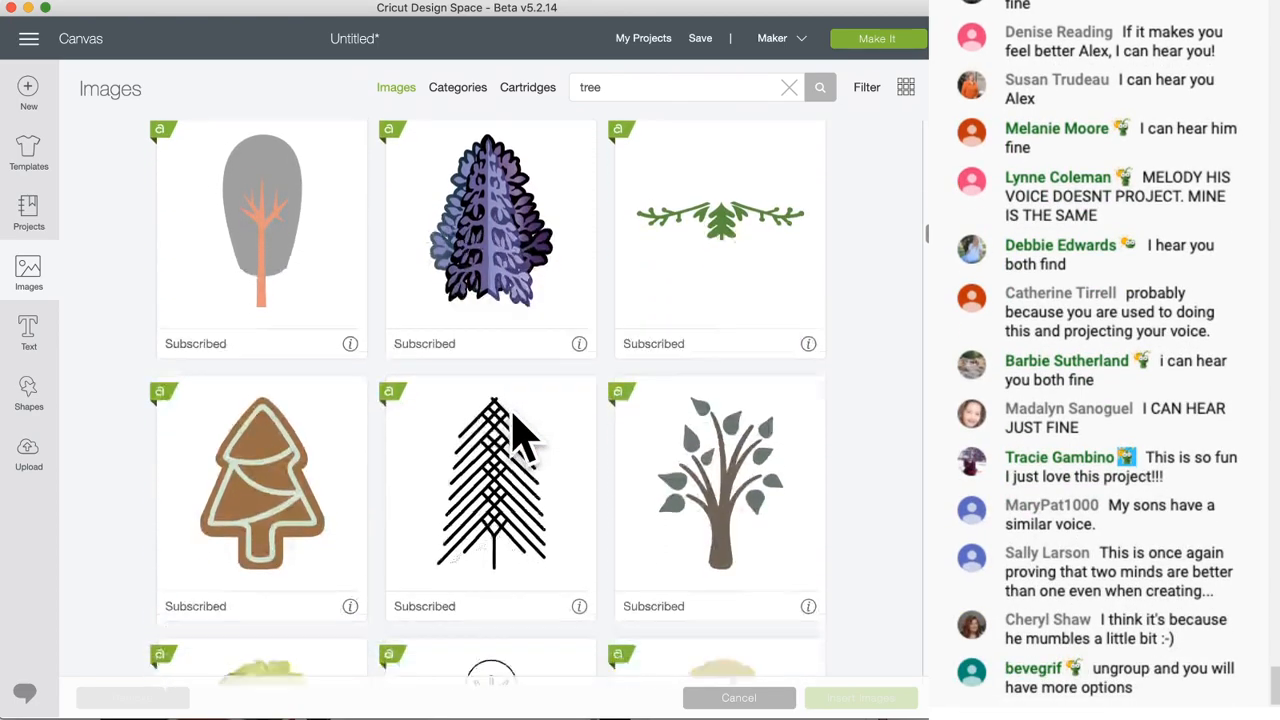
pyautogui.scroll(-9, 520, 440)
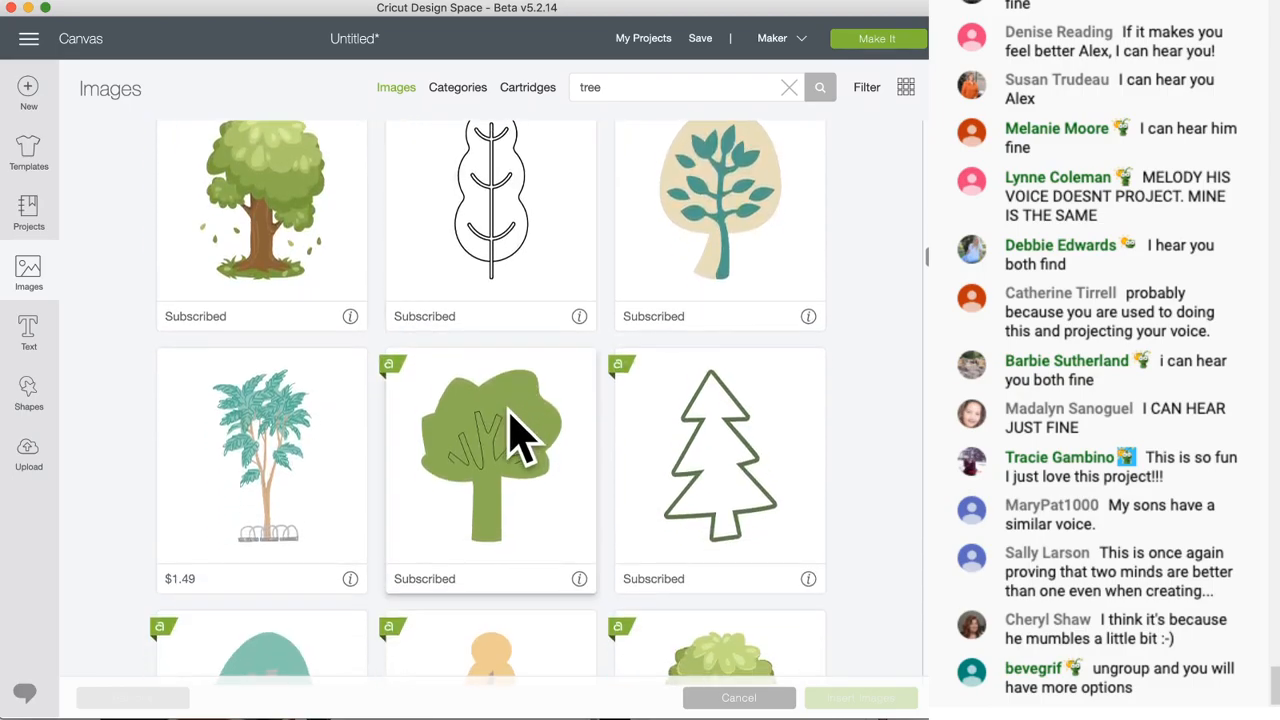
pyautogui.scroll(-14, 520, 438)
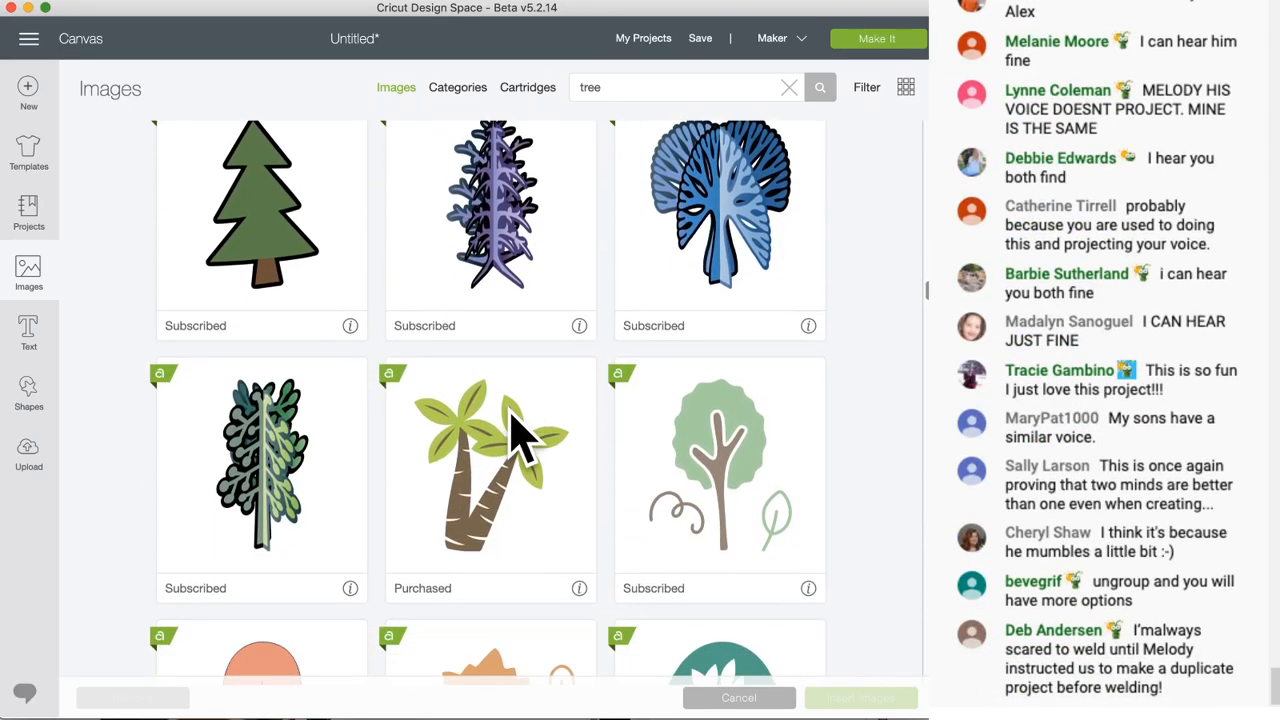
pyautogui.scroll(-14, 520, 440)
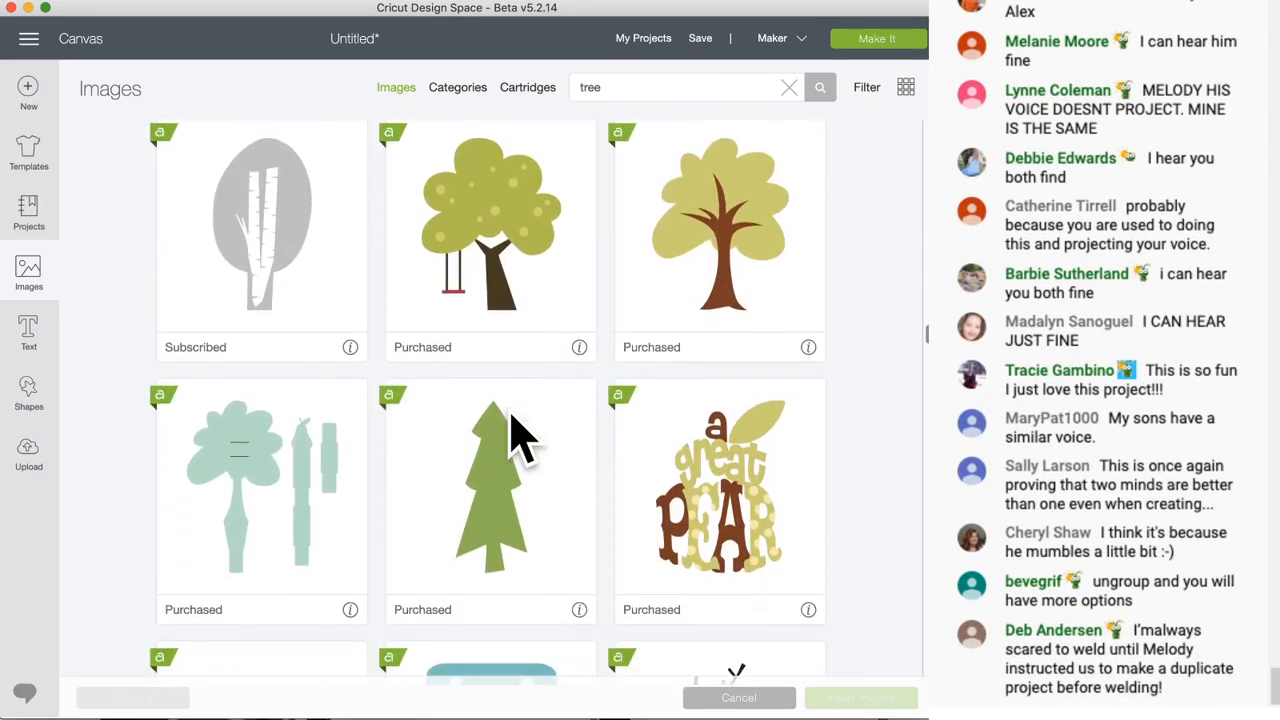
pyautogui.scroll(6, 518, 432)
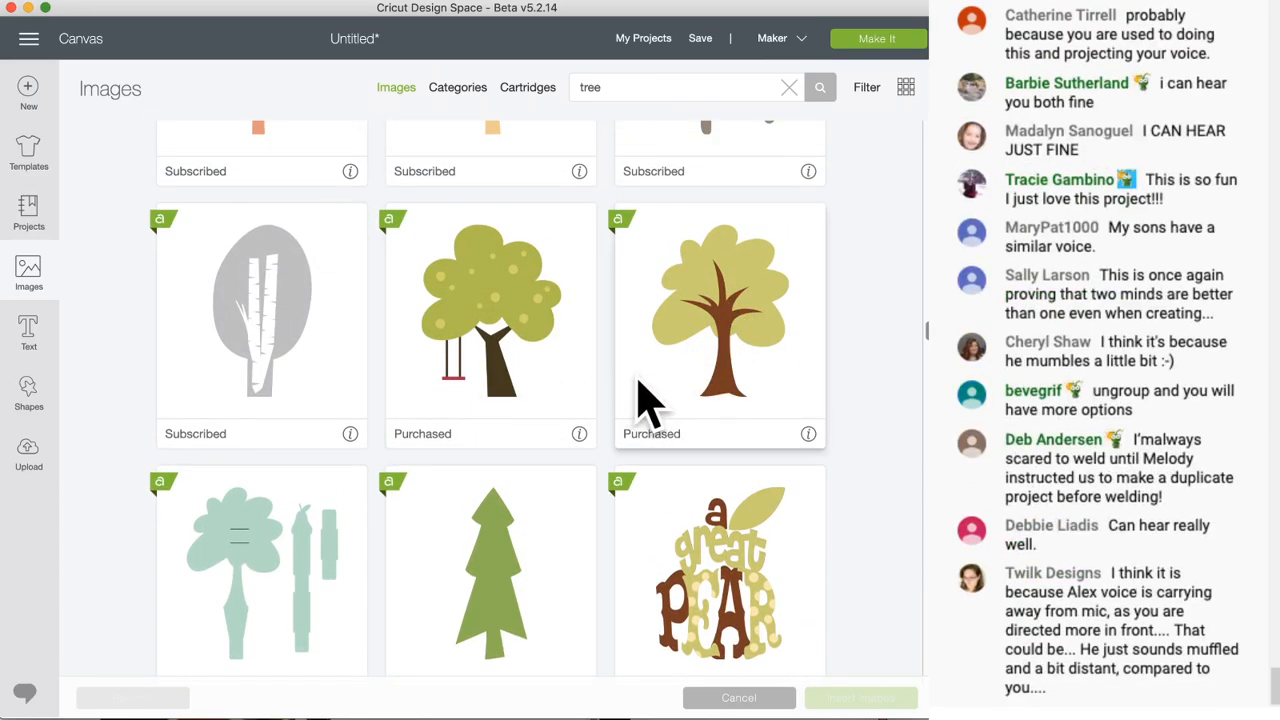
pyautogui.scroll(-1, 700, 380)
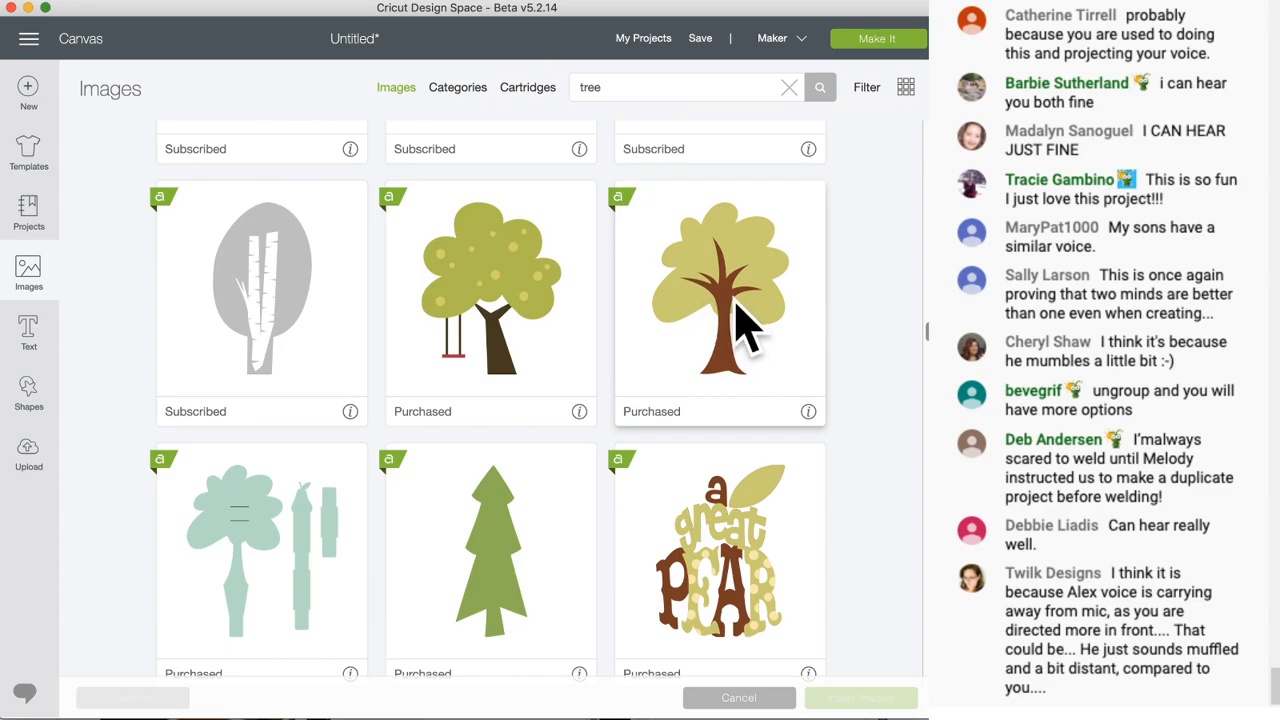
pyautogui.click(745, 330)
pyautogui.click(860, 698)
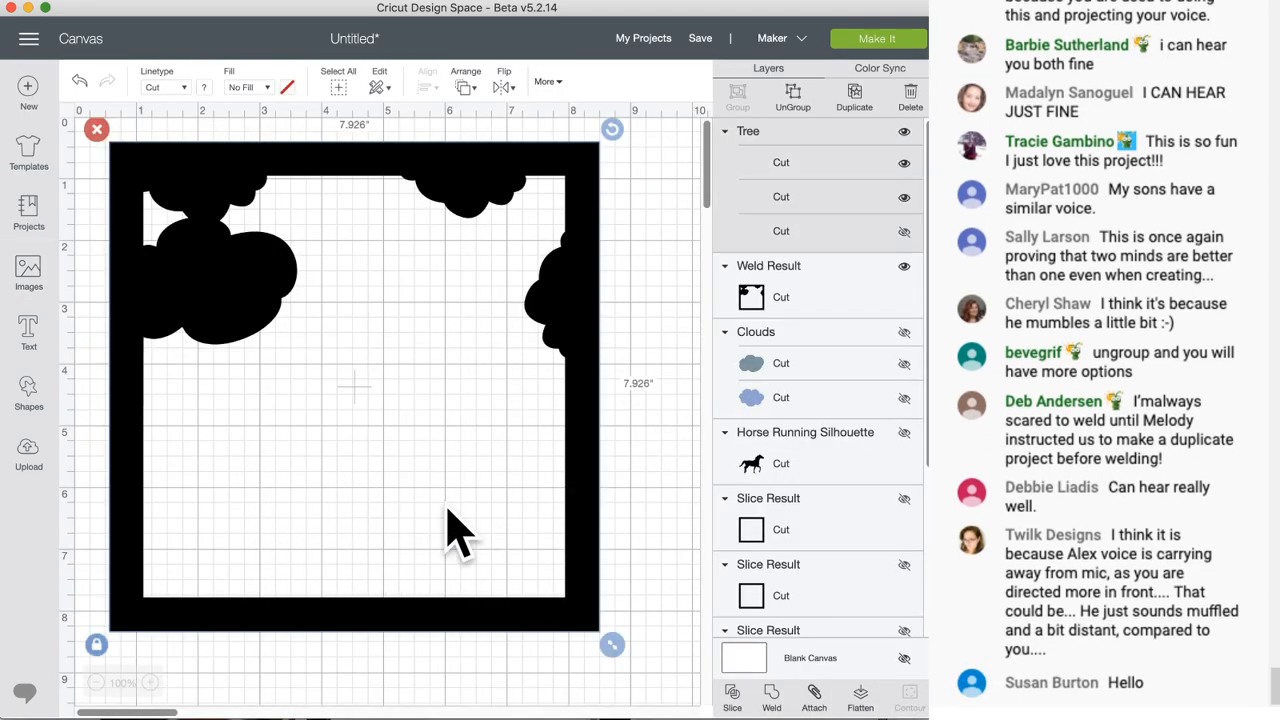
pyautogui.moveTo(391, 420); pyautogui.dragTo(440, 405)
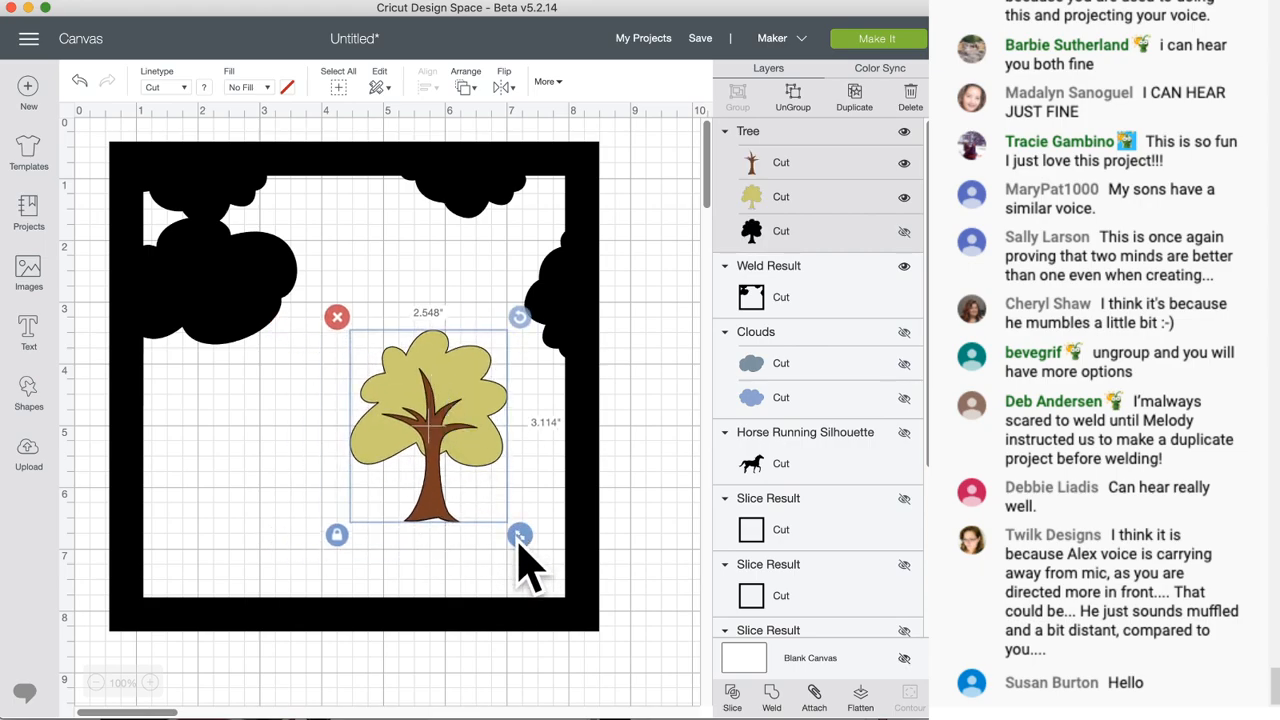
# - Change the welded cloud frame's material colour from black to light blue
pyautogui.click(586, 371)
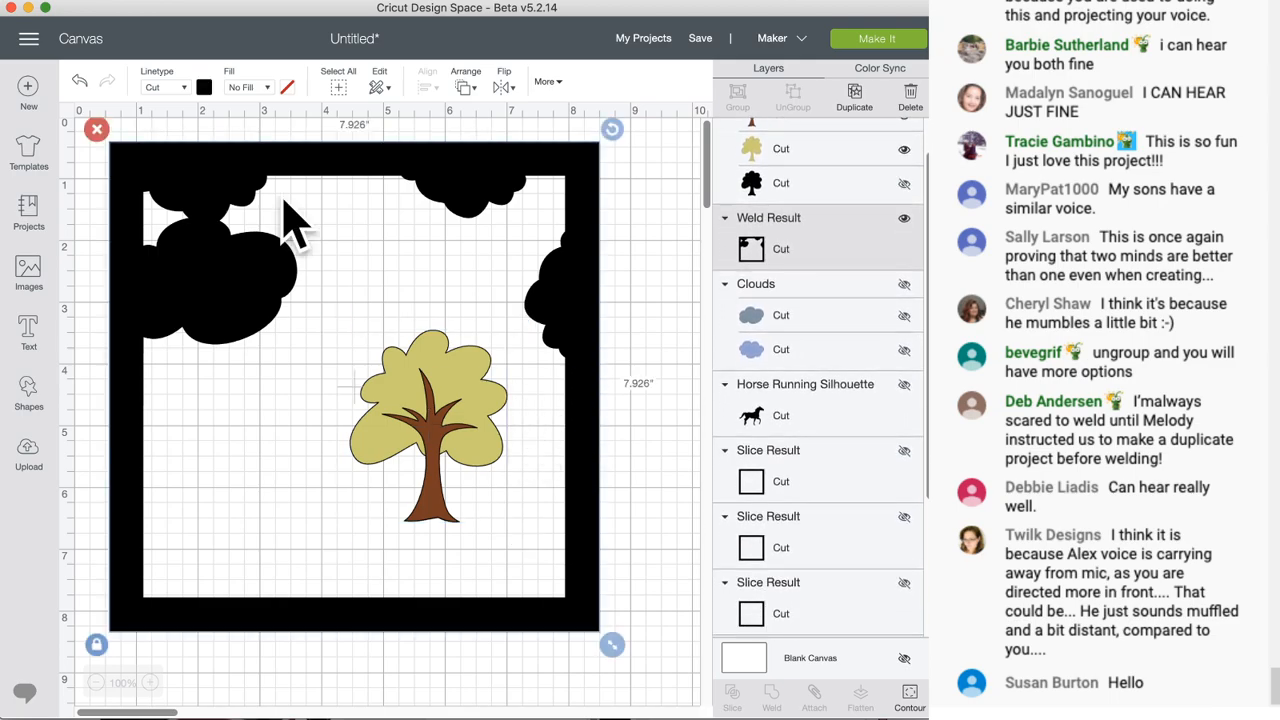
pyautogui.click(204, 88)
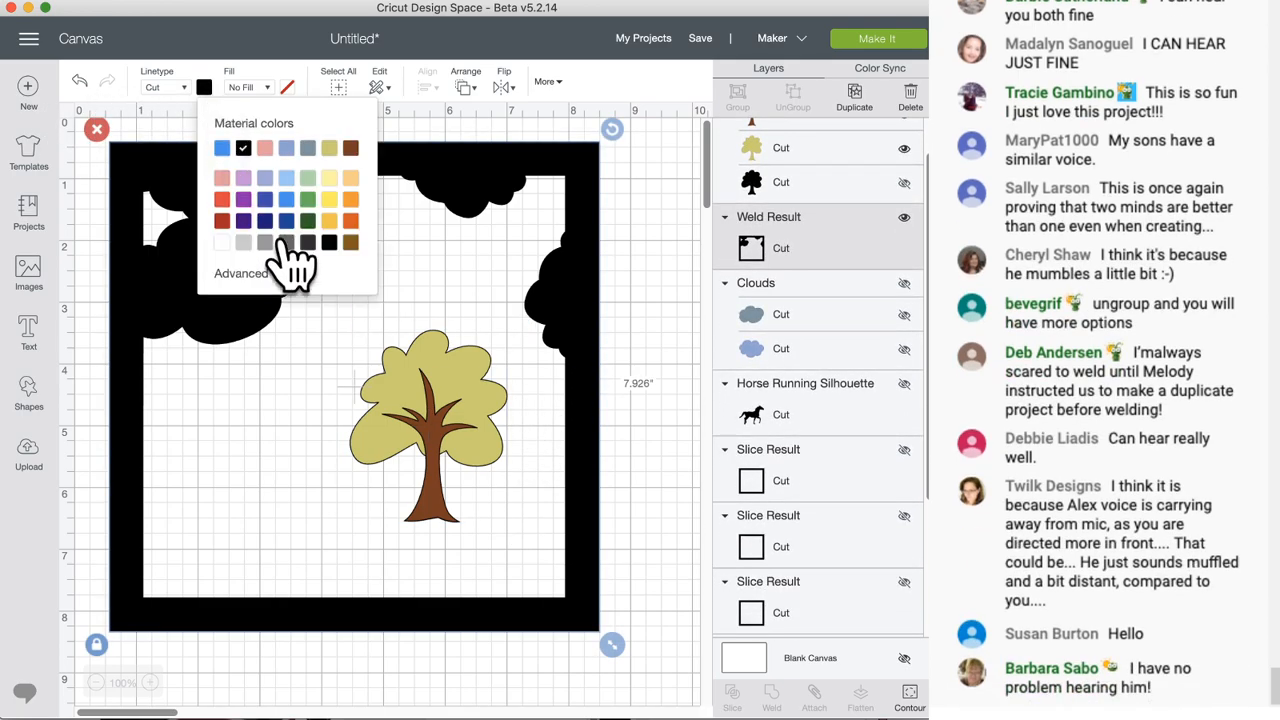
pyautogui.click(286, 178)
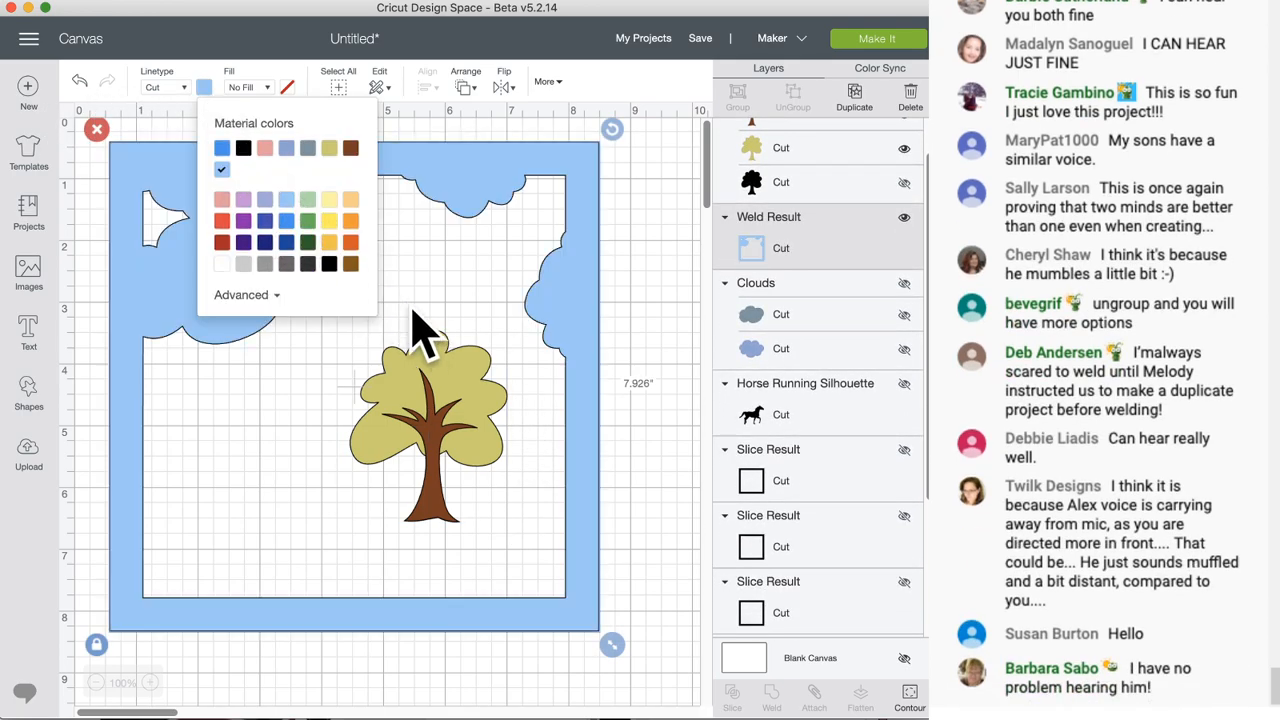
# - Enlarge the tree to about 2.79 by 3.41 in and place it along the frame's left side, overlapping the large cloud
pyautogui.moveTo(443, 451); pyautogui.dragTo(411, 421)
pyautogui.moveTo(487, 503)
pyautogui.mouseDown()
pyautogui.moveTo(540, 604)
pyautogui.moveTo(497, 512)
pyautogui.mouseUp()
pyautogui.moveTo(420, 394); pyautogui.dragTo(226, 484)
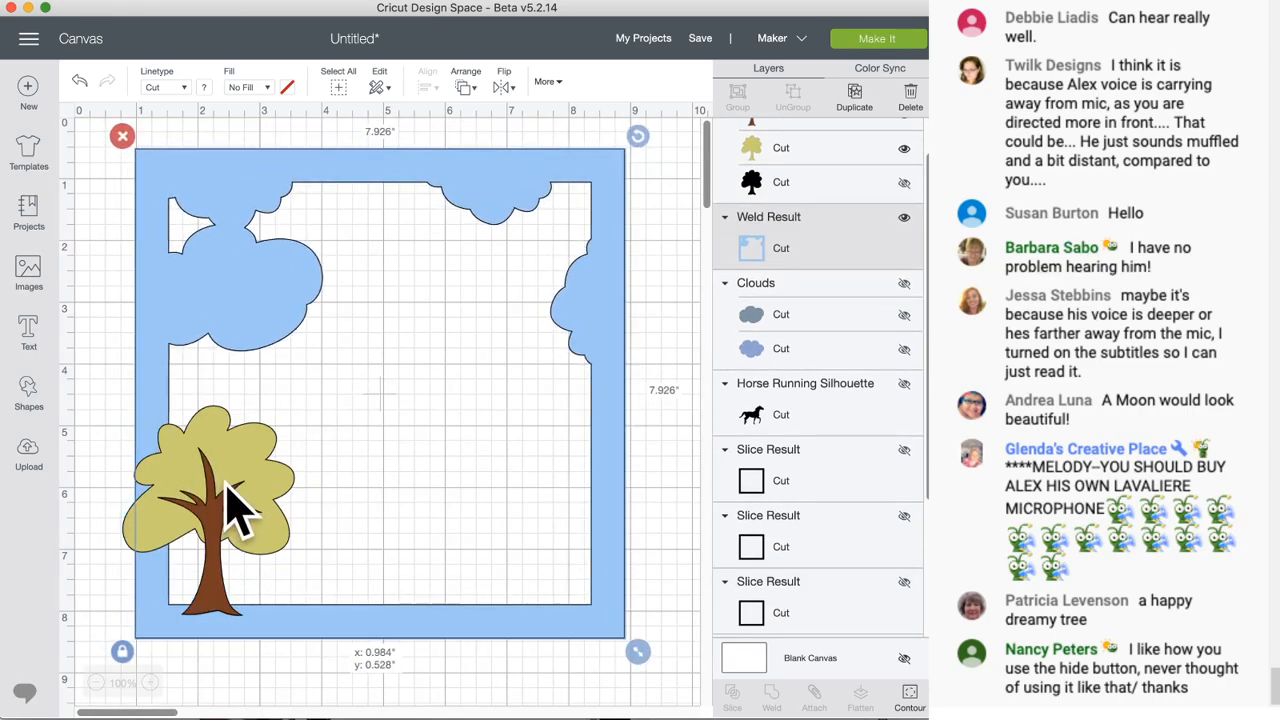
pyautogui.click(74, 529)
pyautogui.moveTo(129, 529); pyautogui.dragTo(131, 366)
# - Unhide the black welded horse scene and align the light blue cloud frame over its border
pyautogui.scroll(-5, 846, 520)
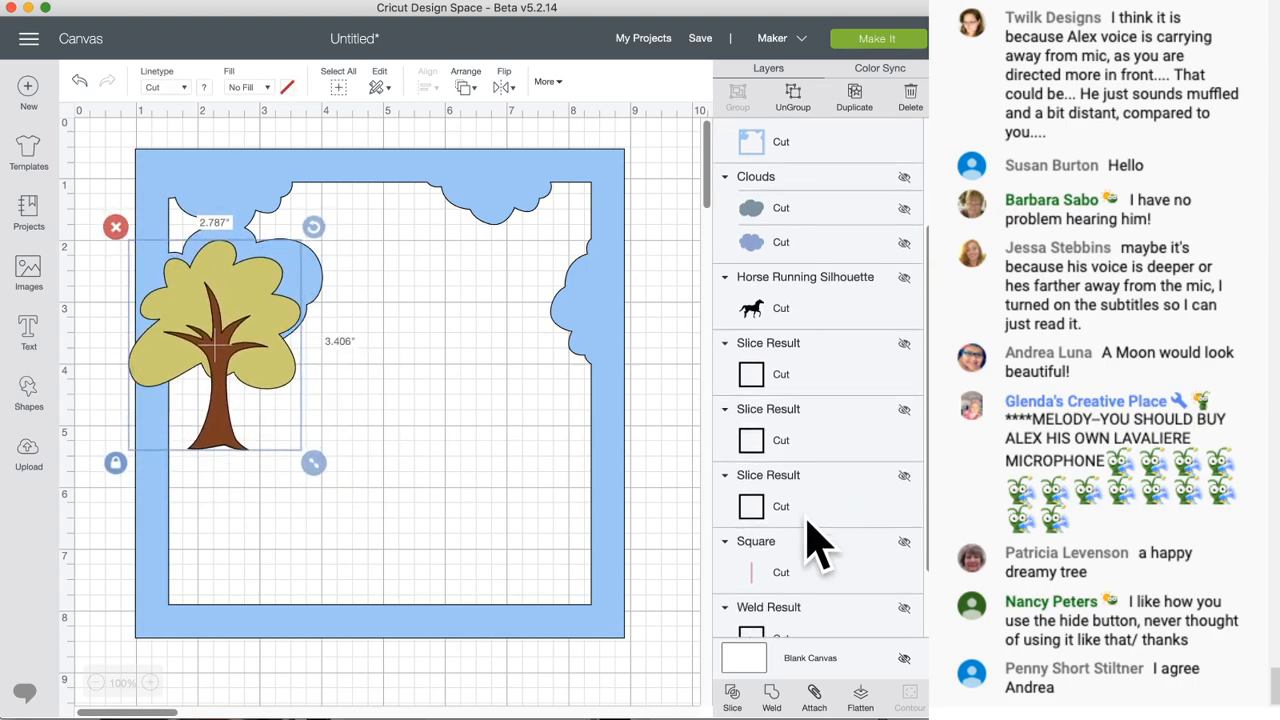
pyautogui.click(904, 515)
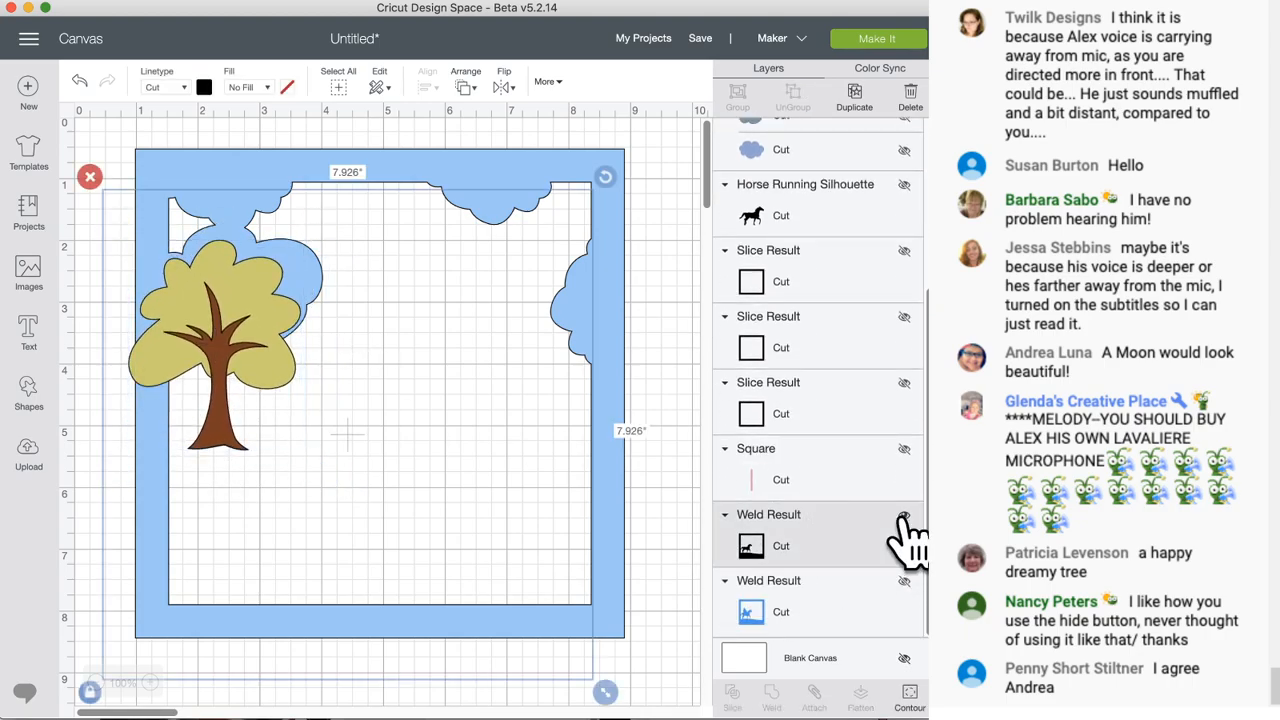
pyautogui.moveTo(320, 588); pyautogui.dragTo(286, 632)
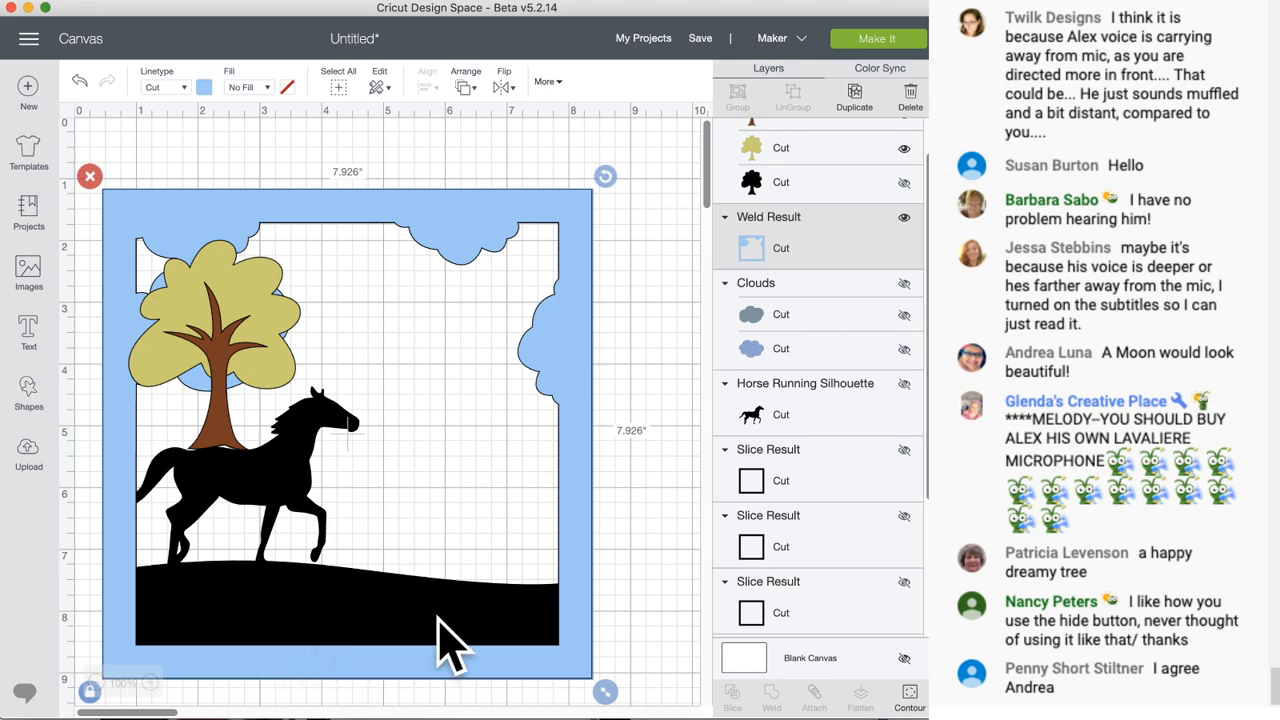
# - Move the tree further left past the frame's edge and bring the light blue cloud frame back over the horse scene
pyautogui.moveTo(578, 625); pyautogui.dragTo(660, 568)
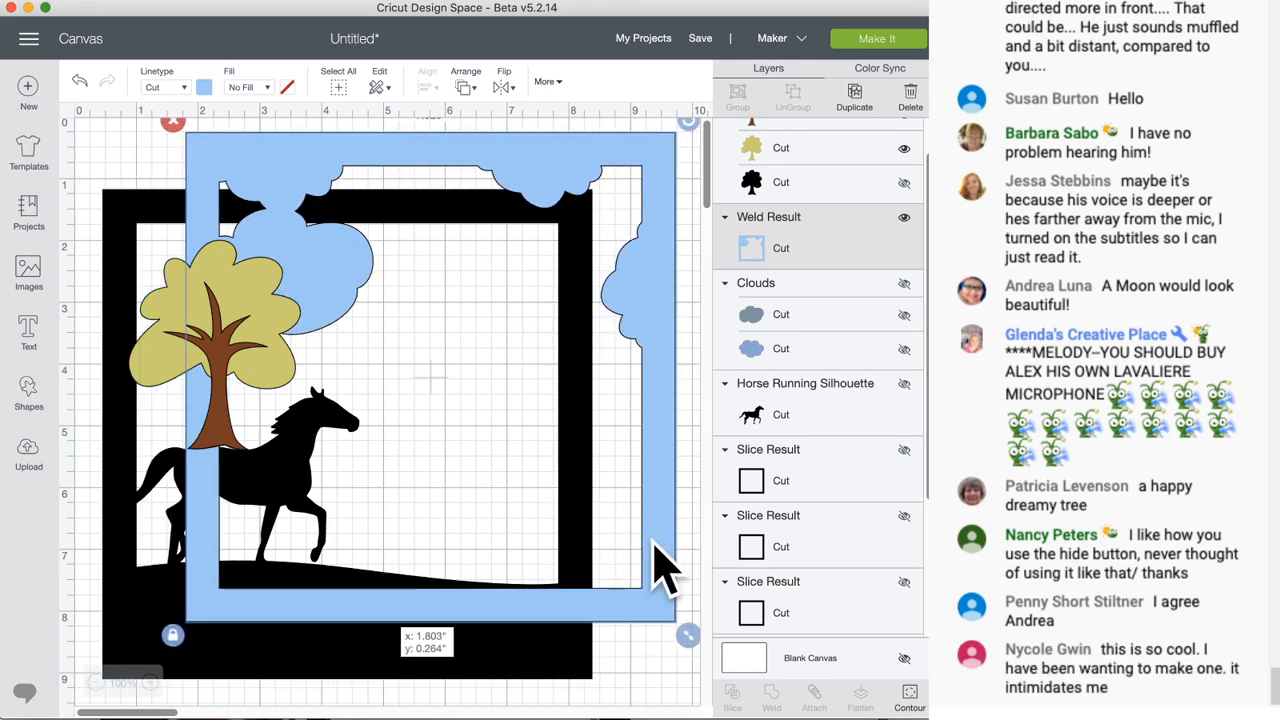
pyautogui.click(170, 375)
pyautogui.moveTo(160, 352); pyautogui.dragTo(100, 327)
pyautogui.moveTo(203, 510); pyautogui.dragTo(122, 579)
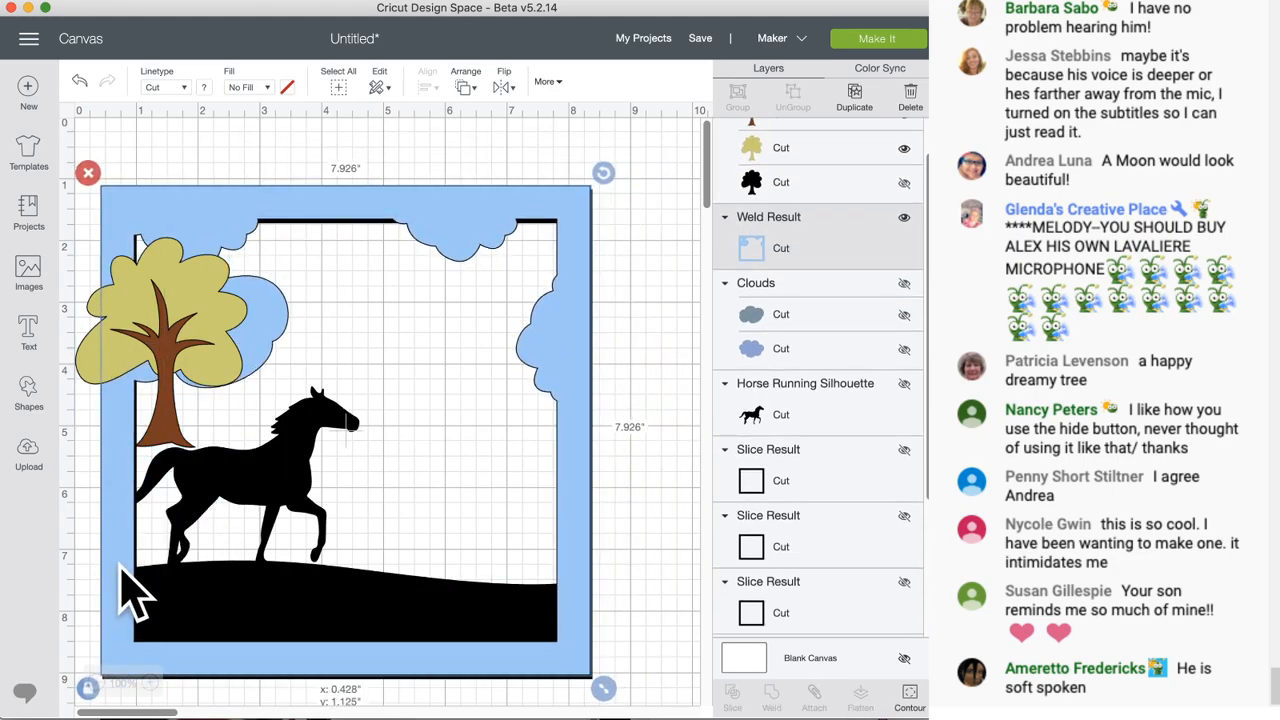
# - Delete the tree and realign the light blue cloud frame over the horse scene's border
pyautogui.moveTo(190, 345); pyautogui.dragTo(649, 510)
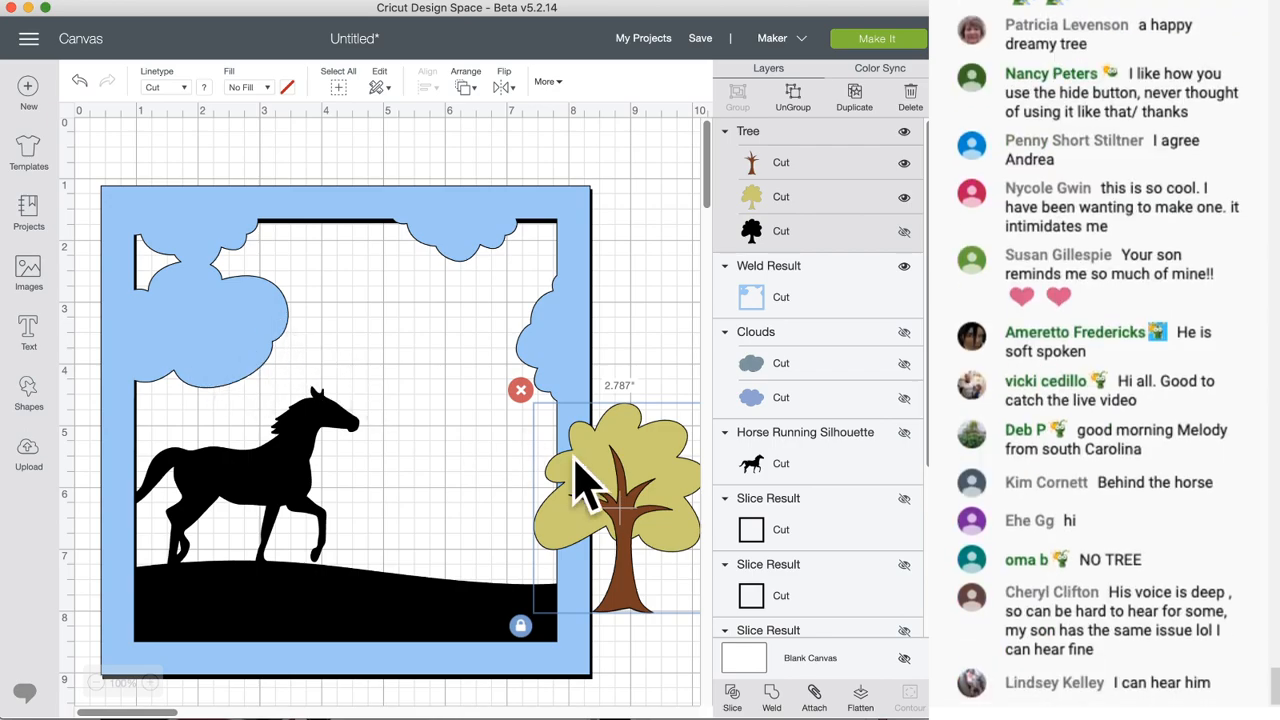
pyautogui.click(521, 390)
pyautogui.click(587, 536)
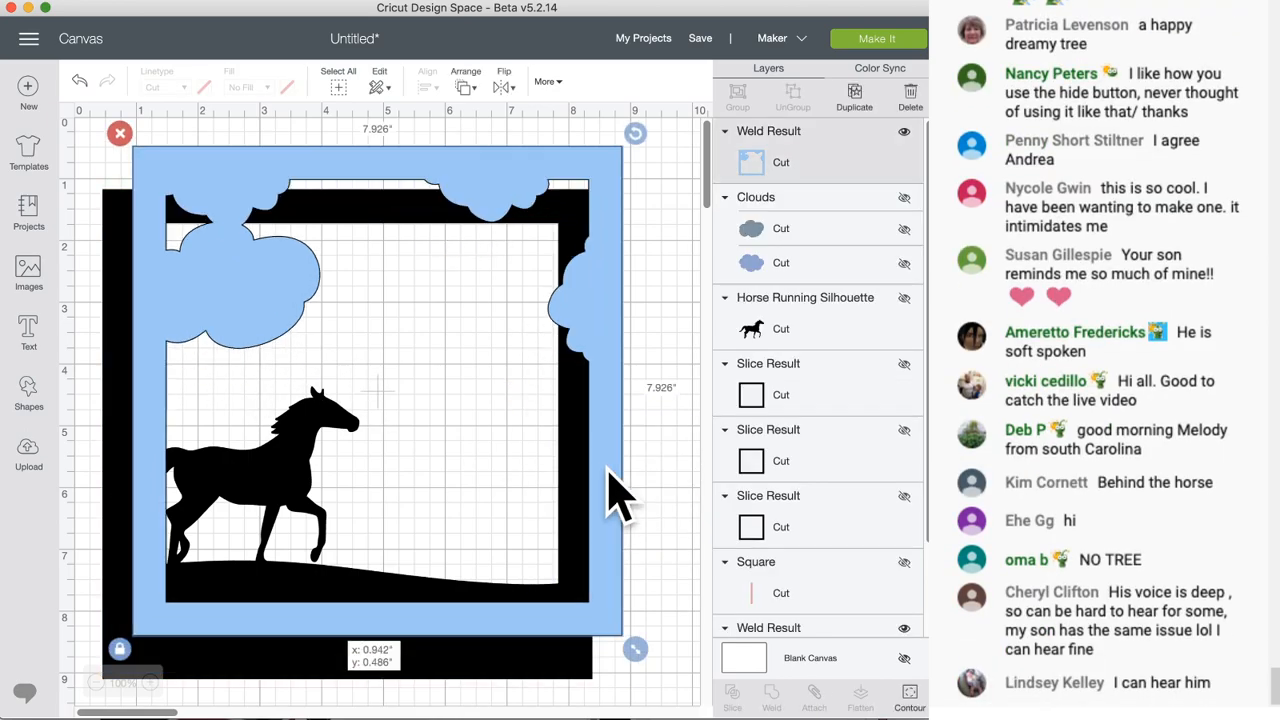
pyautogui.moveTo(577, 508); pyautogui.dragTo(578, 513)
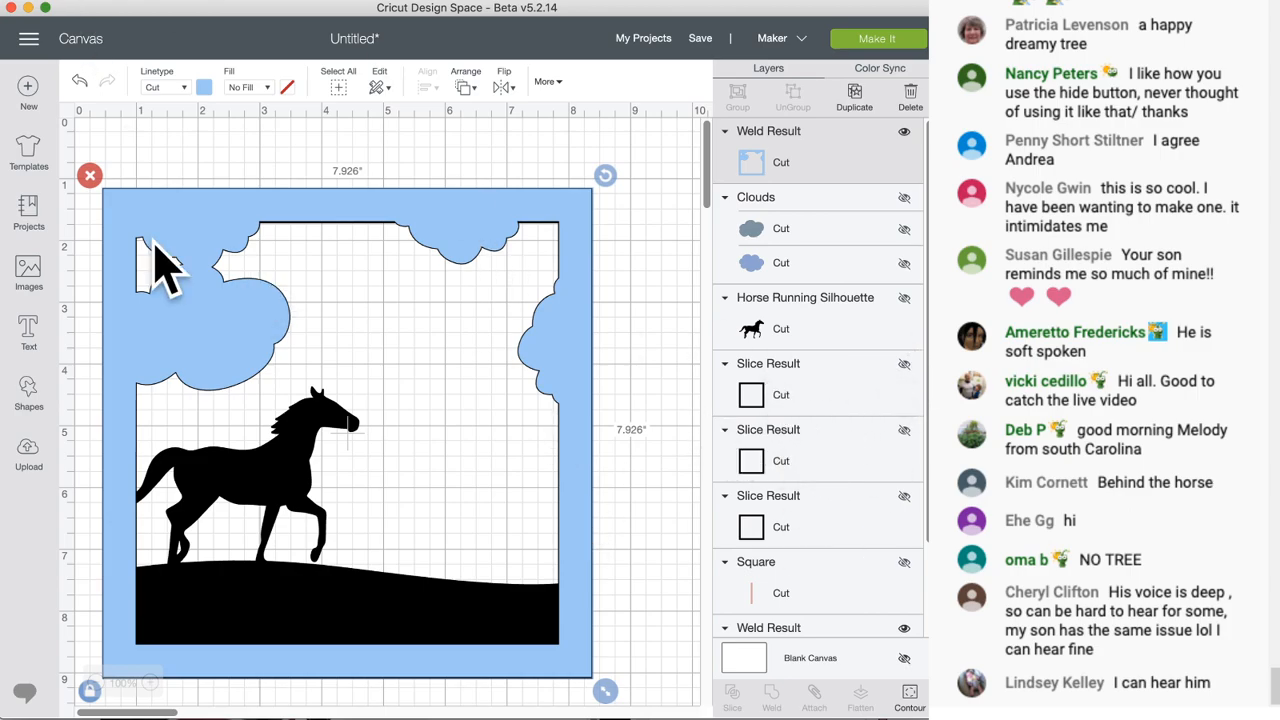
# - Hide the light blue cloud frame and unhide a plain square frame over the black horse scene
pyautogui.click(904, 133)
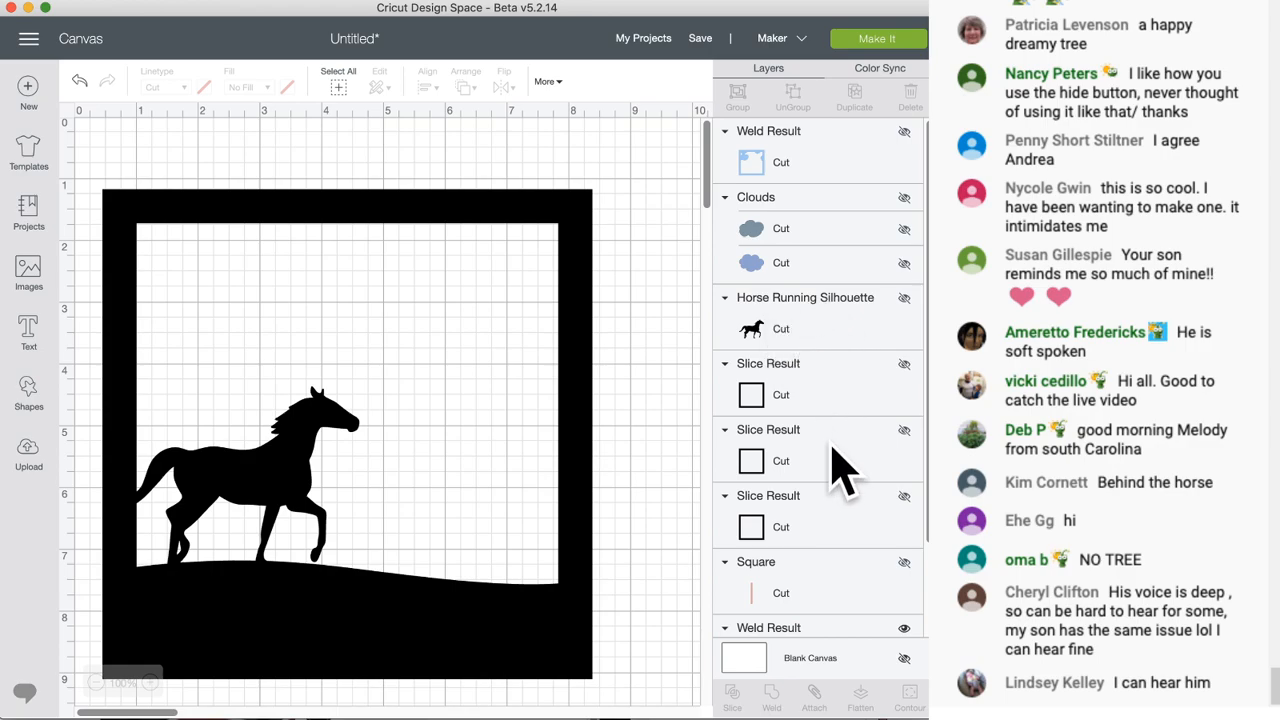
pyautogui.scroll(-3, 845, 395)
pyautogui.scroll(3, 830, 310)
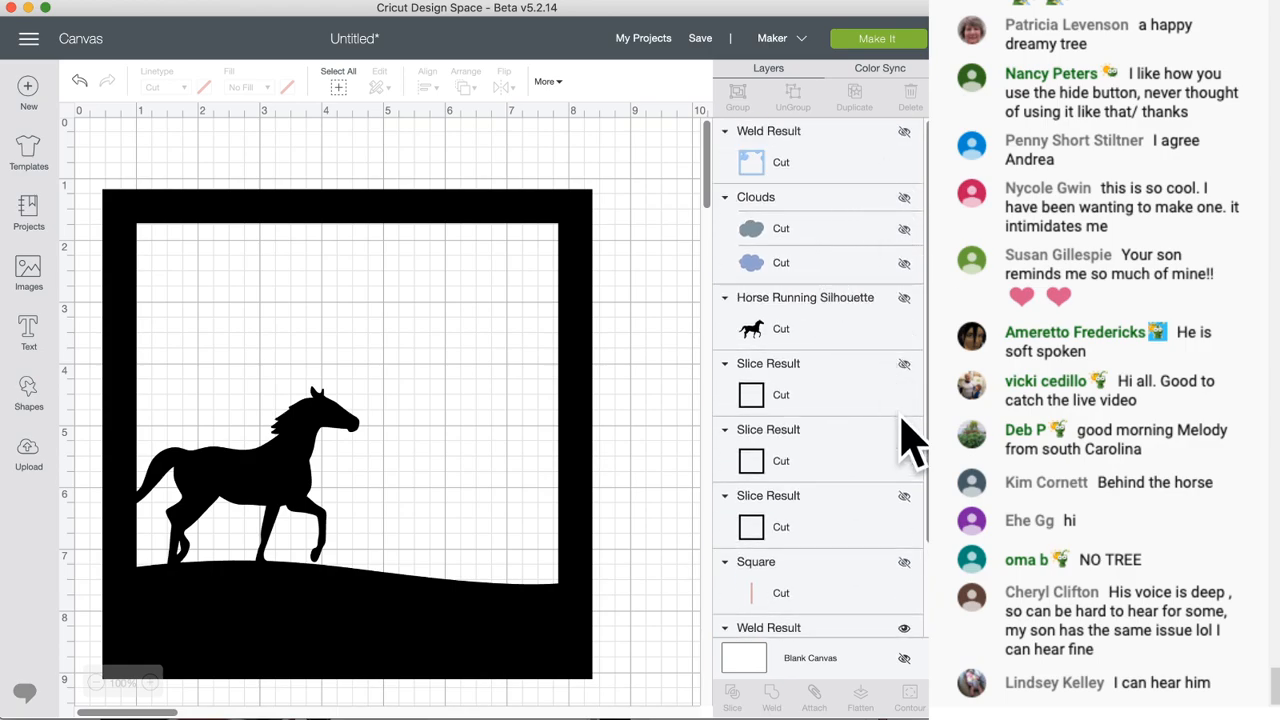
pyautogui.scroll(-3, 895, 450)
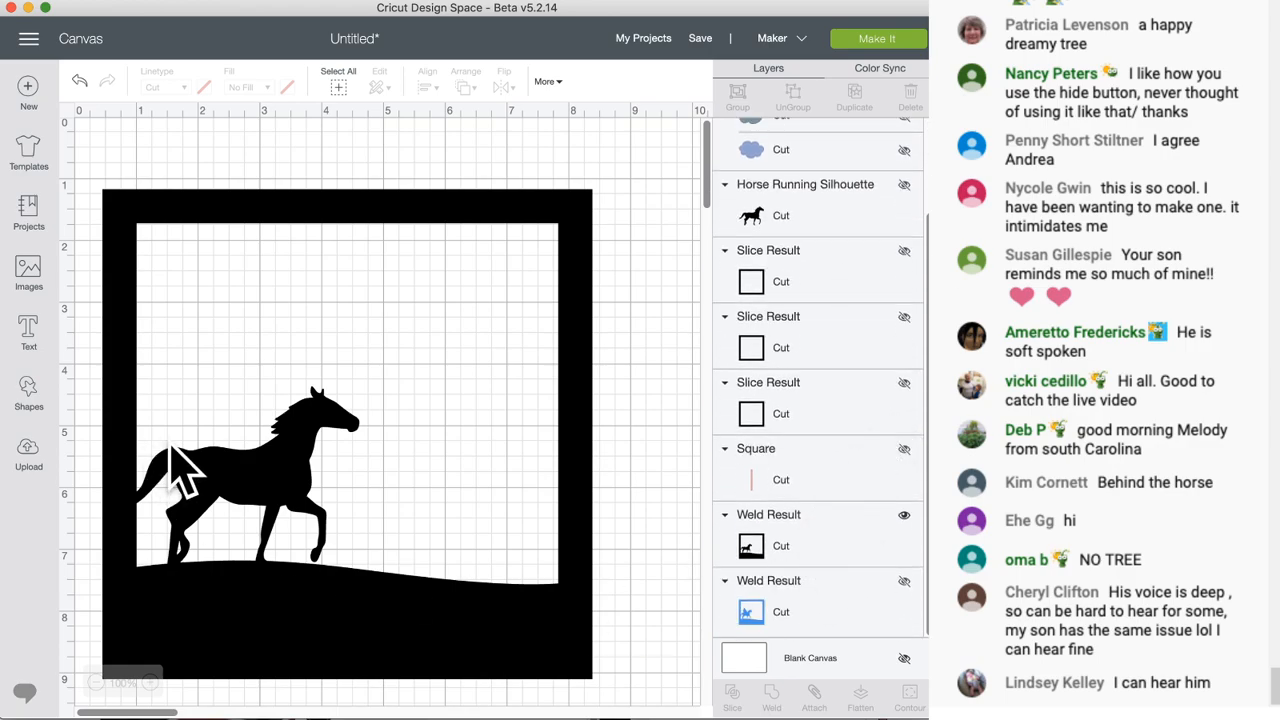
pyautogui.moveTo(548, 612); pyautogui.dragTo(546, 566)
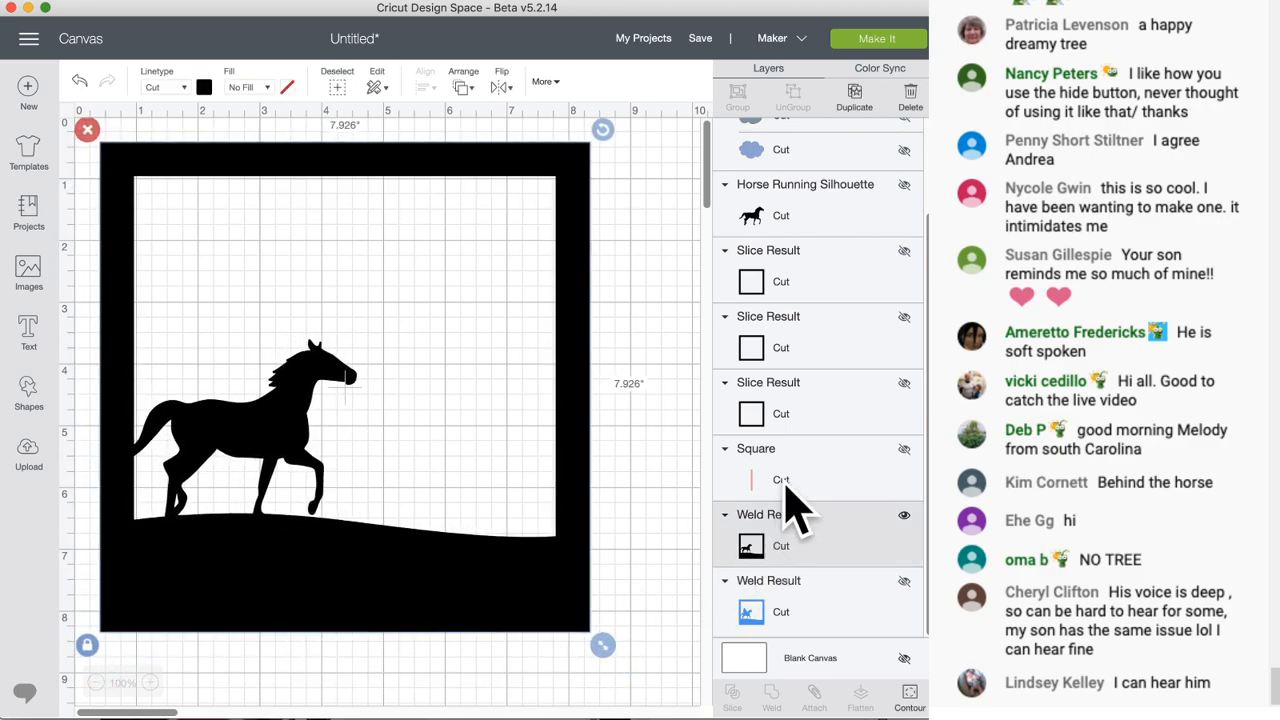
pyautogui.click(903, 250)
pyautogui.moveTo(598, 303); pyautogui.dragTo(605, 281)
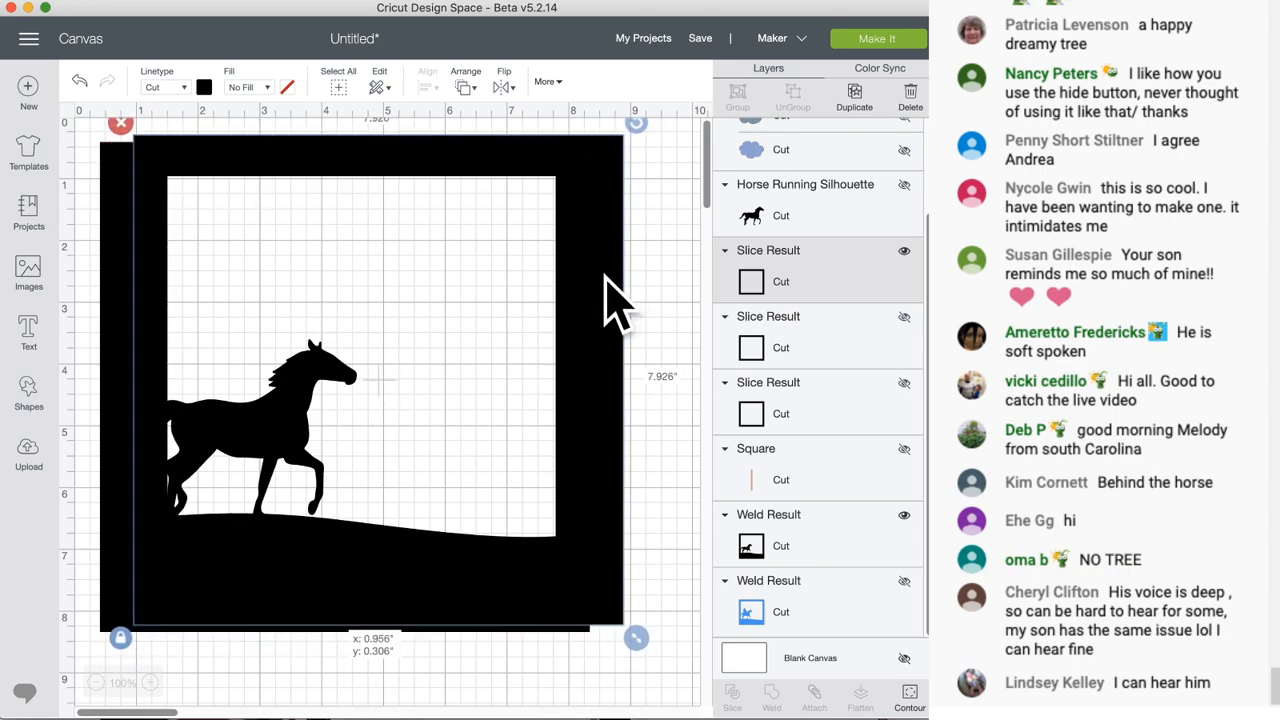
# - Change the plain square frame's material colour to red and align it over the horse scene's border
pyautogui.click(205, 88)
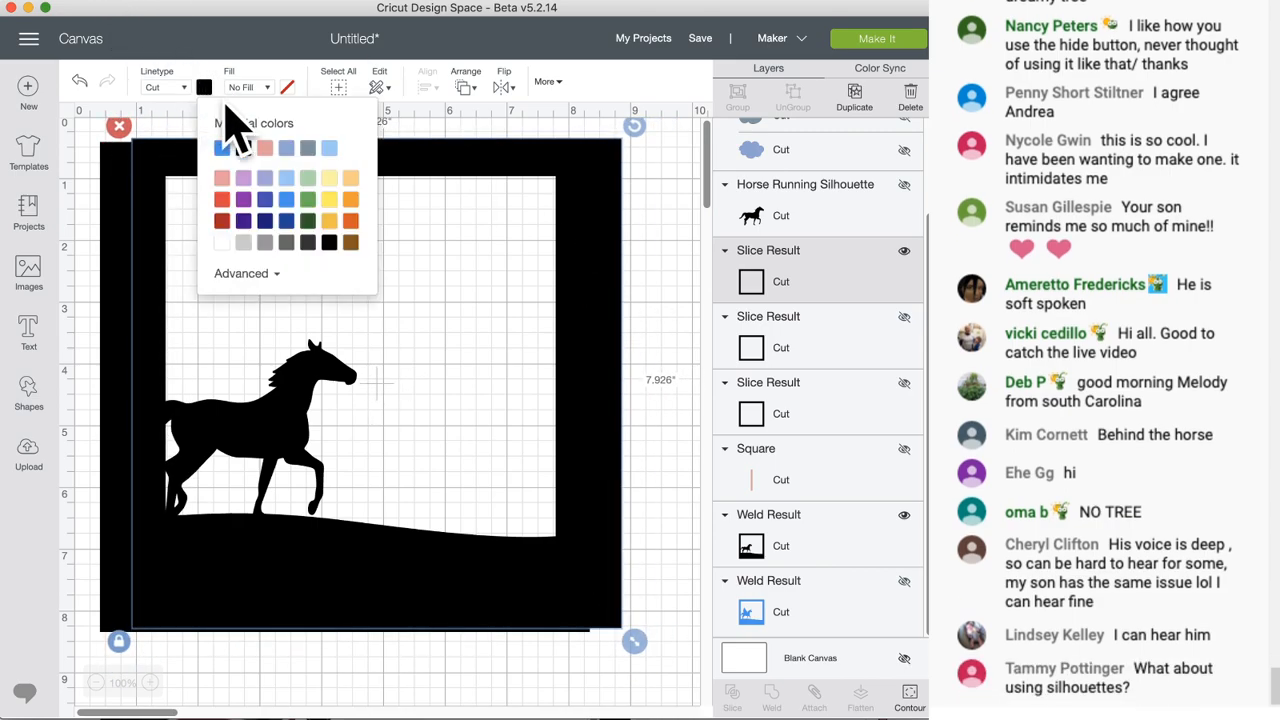
pyautogui.click(221, 203)
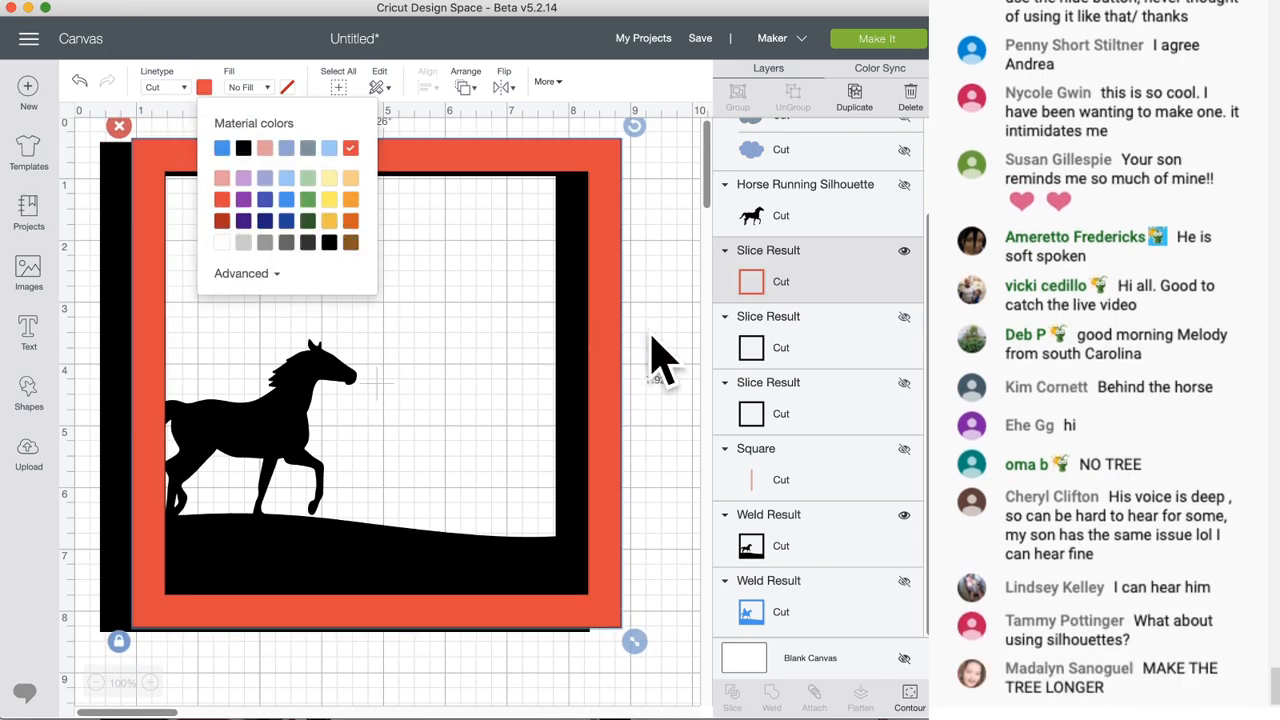
pyautogui.click(650, 340)
pyautogui.moveTo(603, 352); pyautogui.dragTo(571, 337)
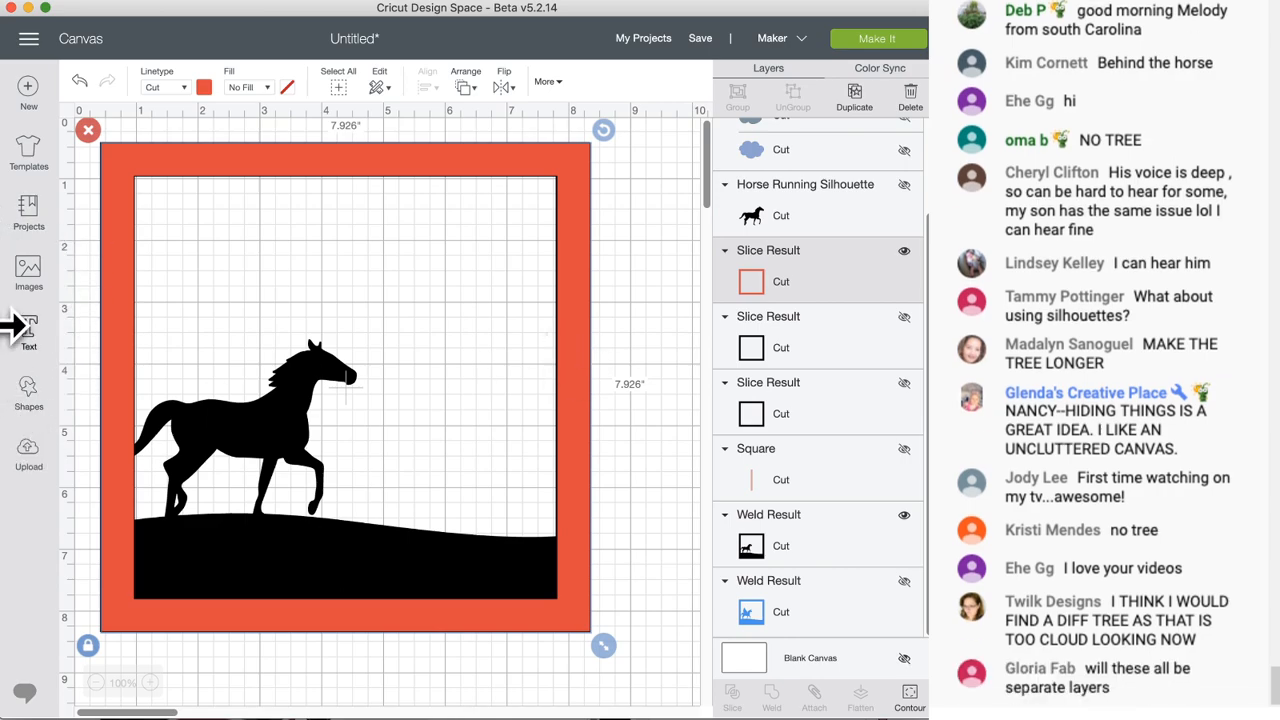
# - Add a text object reading "Believe"
pyautogui.click(30, 335)
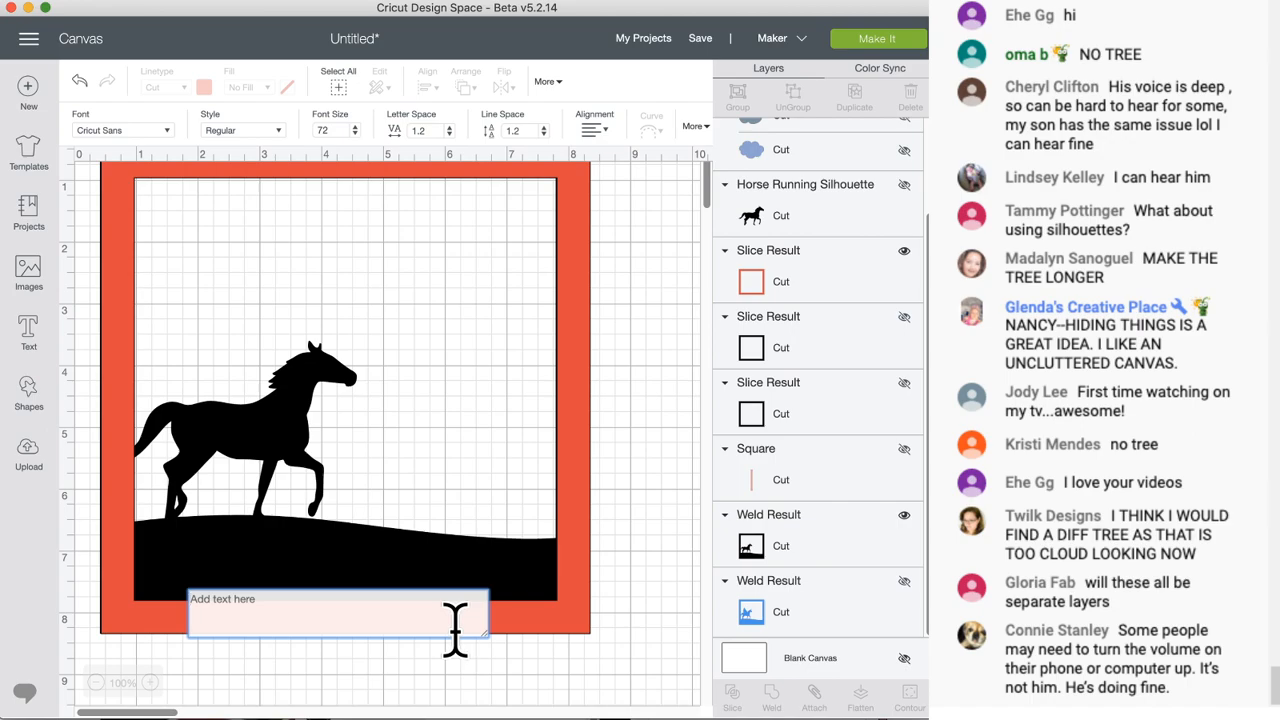
pyautogui.write('Beliv')
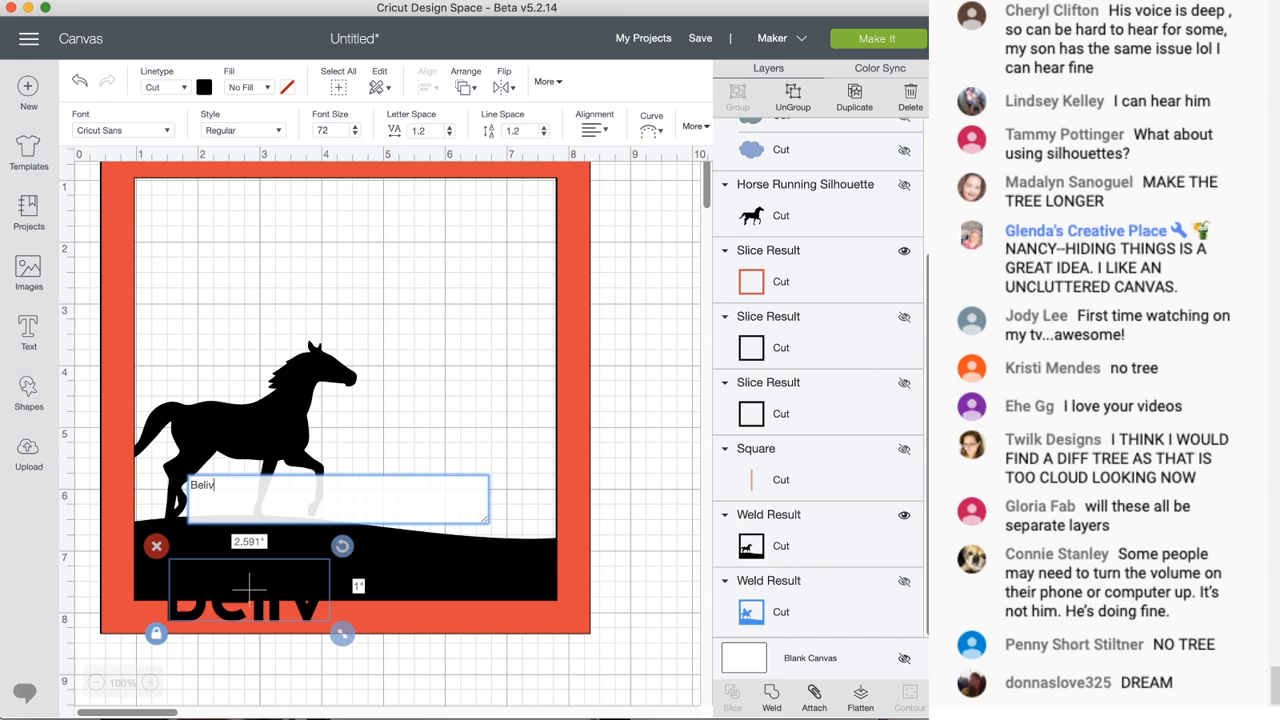
pyautogui.press('BackSpace')
pyautogui.write('eve')
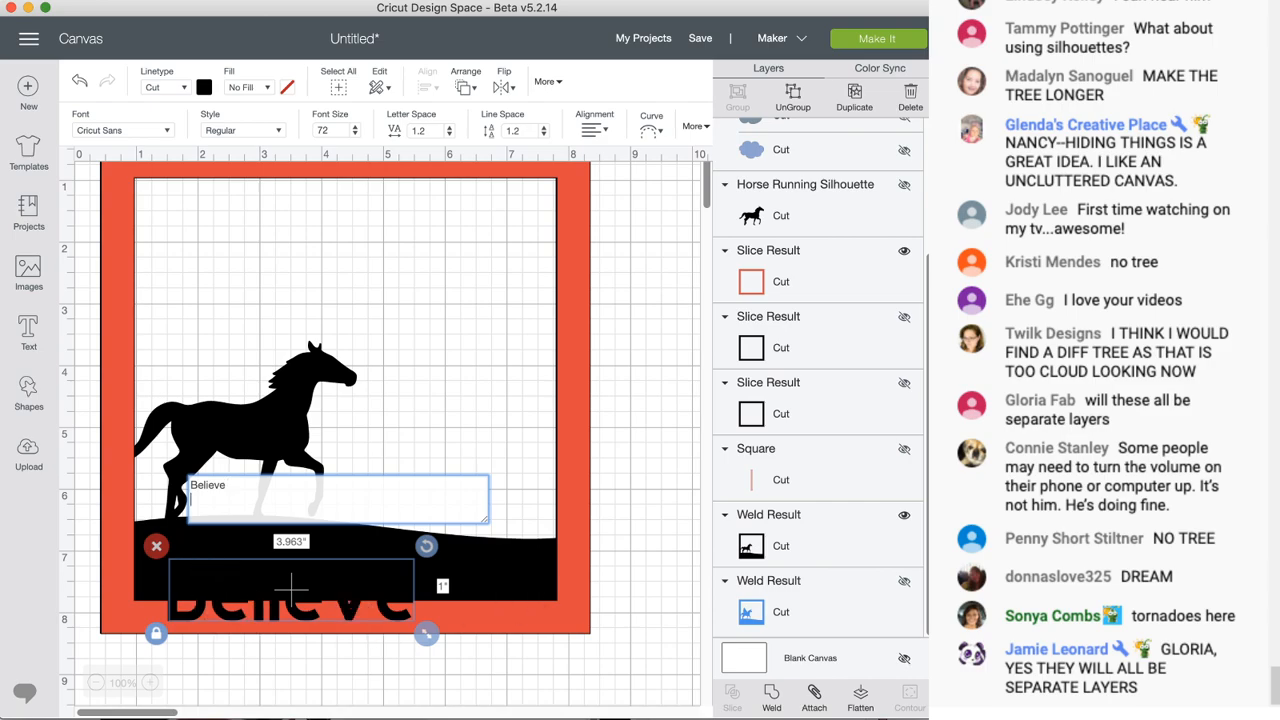
# - Separate the Believe text from the overlapping horse scene and red frame, placing it across the frame's right side
pyautogui.moveTo(255, 591)
pyautogui.mouseDown()
pyautogui.moveTo(337, 620)
pyautogui.moveTo(257, 572)
pyautogui.mouseUp()
pyautogui.moveTo(270, 625)
pyautogui.mouseDown()
pyautogui.moveTo(309, 663)
pyautogui.moveTo(265, 542)
pyautogui.moveTo(269, 619)
pyautogui.mouseUp()
pyautogui.moveTo(533, 620); pyautogui.dragTo(540, 563)
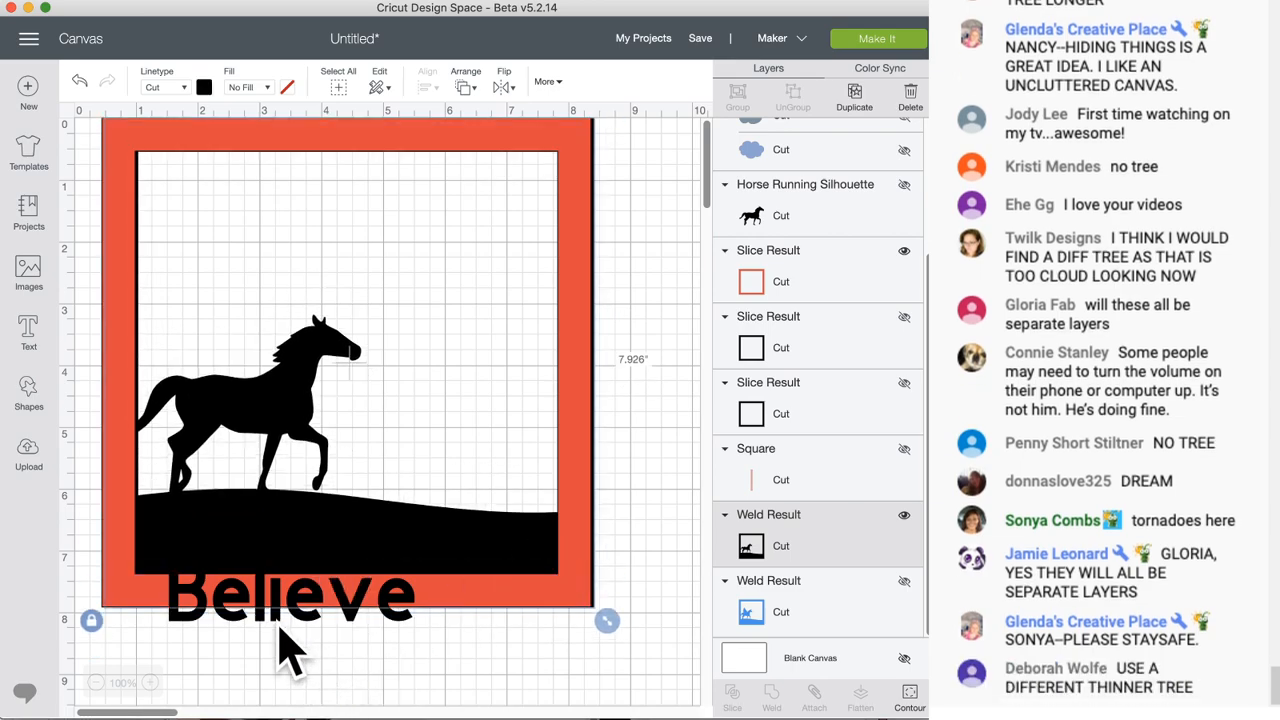
pyautogui.click(279, 626)
pyautogui.moveTo(277, 624)
pyautogui.mouseDown()
pyautogui.moveTo(303, 677)
pyautogui.moveTo(309, 660)
pyautogui.mouseUp()
pyautogui.moveTo(459, 632)
pyautogui.mouseDown()
pyautogui.moveTo(247, 632)
pyautogui.moveTo(126, 611)
pyautogui.moveTo(357, 604)
pyautogui.moveTo(540, 520)
pyautogui.moveTo(539, 500)
pyautogui.mouseUp()
pyautogui.moveTo(320, 592); pyautogui.dragTo(317, 664)
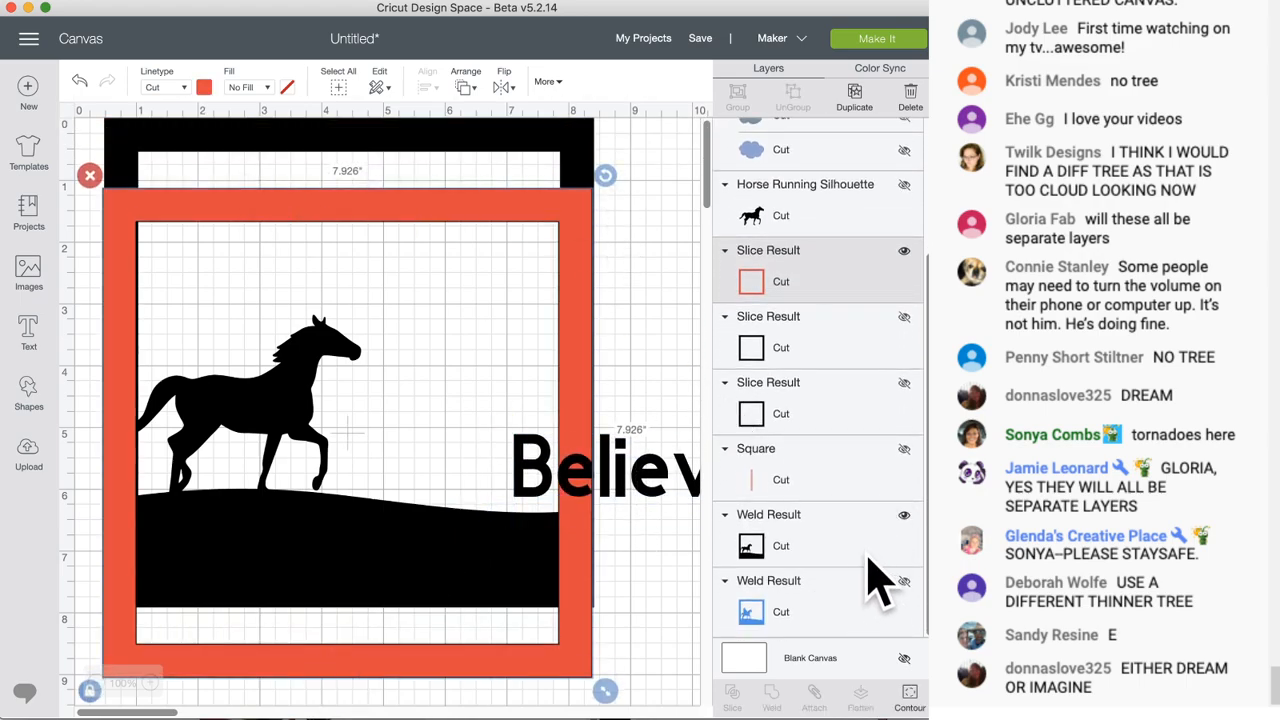
# - Hide the horse scene and the red frame, and move the Believe text to an open area of the canvas
pyautogui.click(904, 516)
pyautogui.moveTo(600, 470); pyautogui.dragTo(425, 500)
pyautogui.moveTo(640, 490); pyautogui.dragTo(376, 478)
pyautogui.click(620, 560)
pyautogui.click(904, 430)
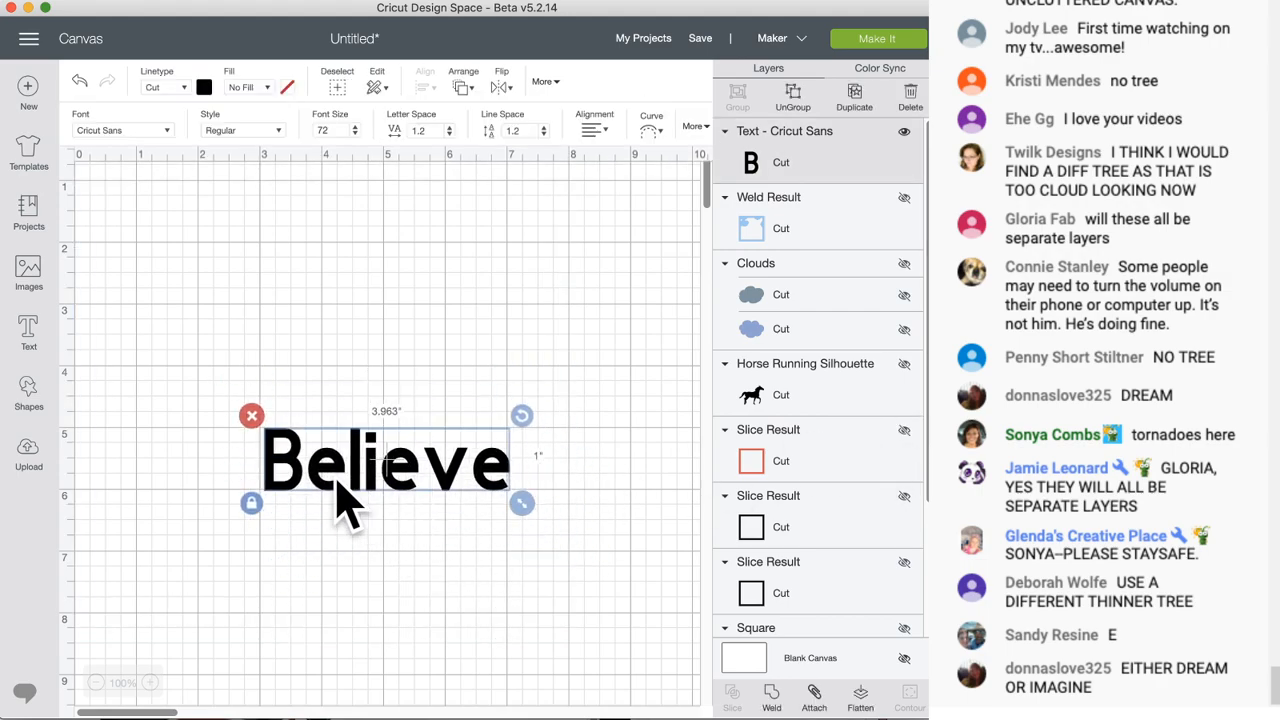
# - Browse the font list and set the Believe text's font to Baylac
pyautogui.click(128, 132)
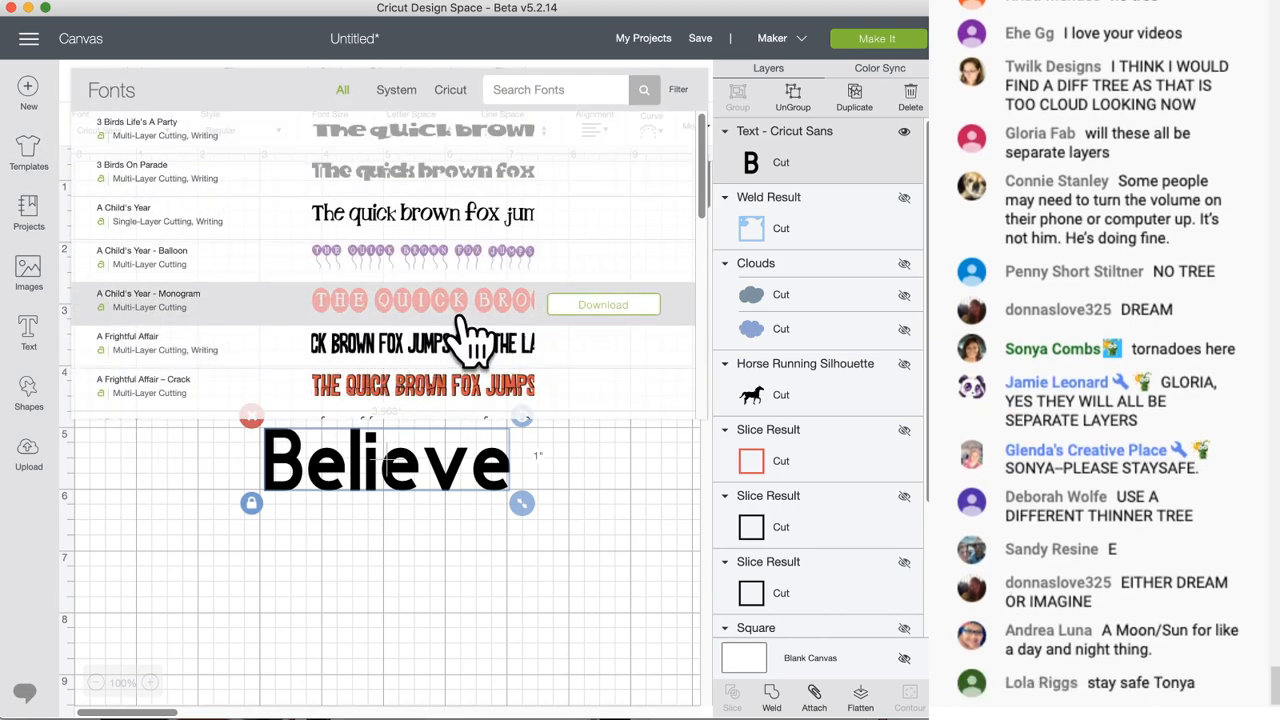
pyautogui.scroll(-3, 450, 335)
pyautogui.scroll(-6, 440, 340)
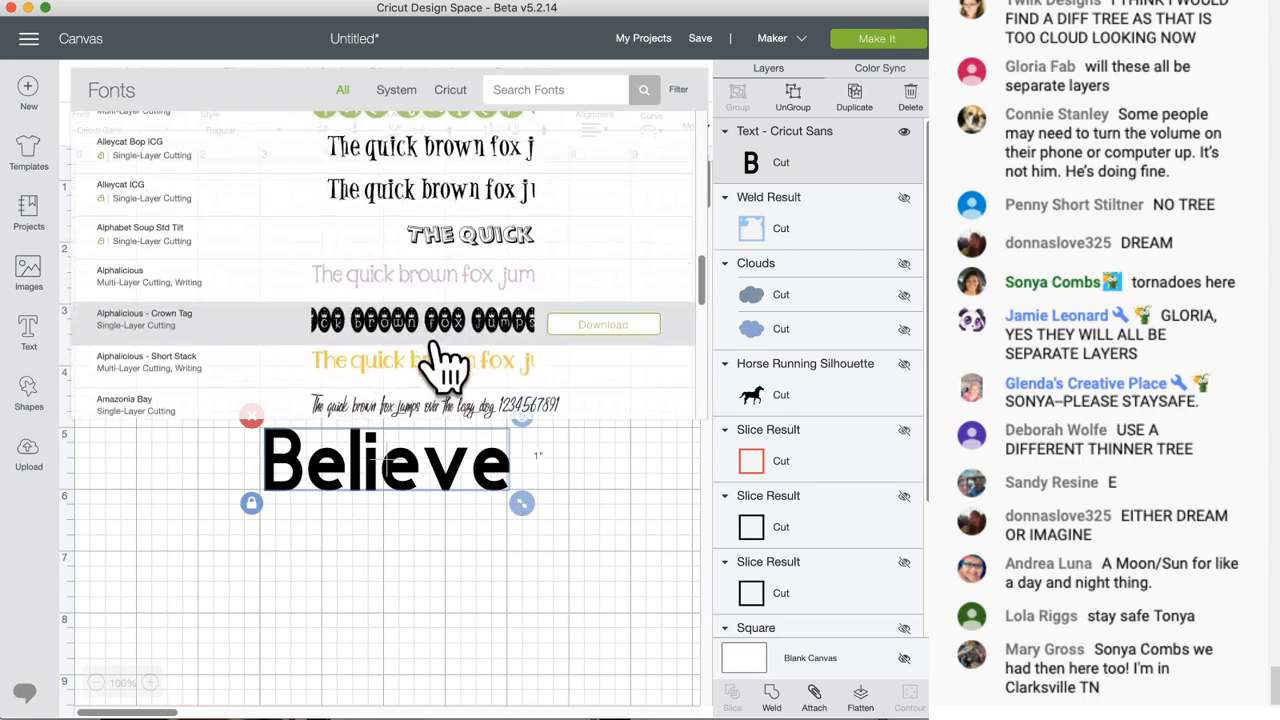
pyautogui.scroll(-1, 455, 365)
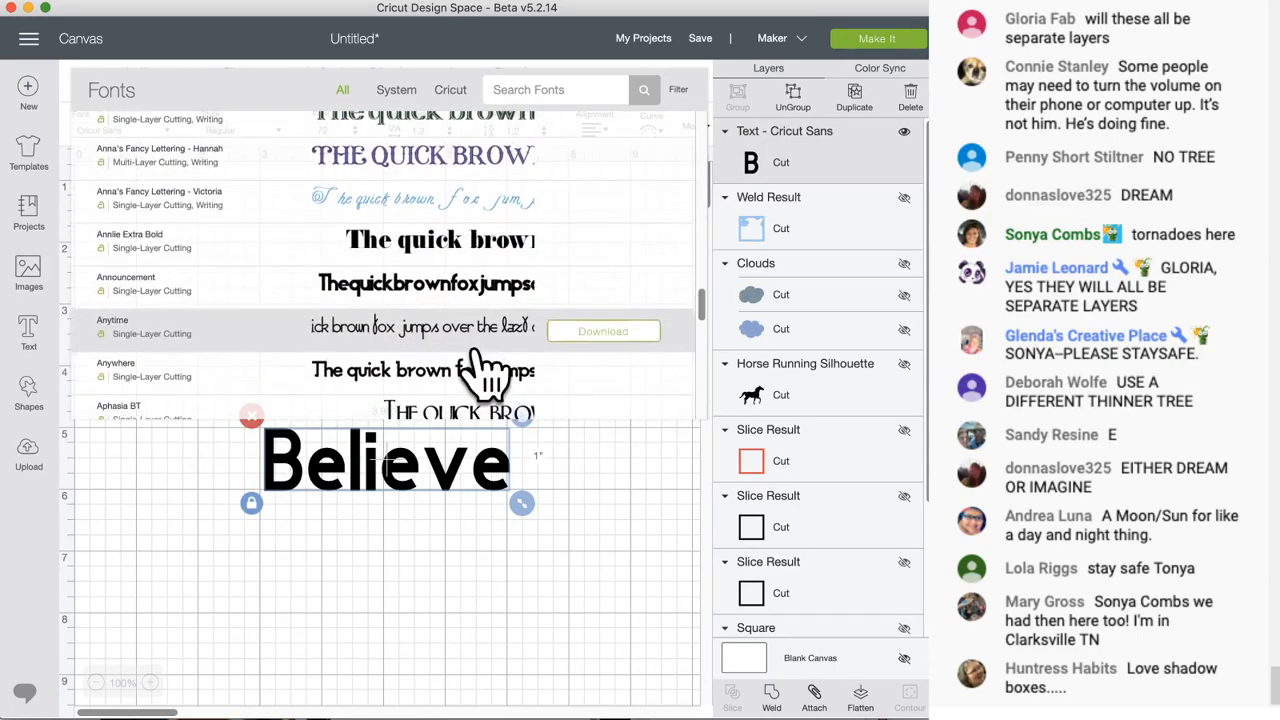
pyautogui.scroll(-2, 487, 352)
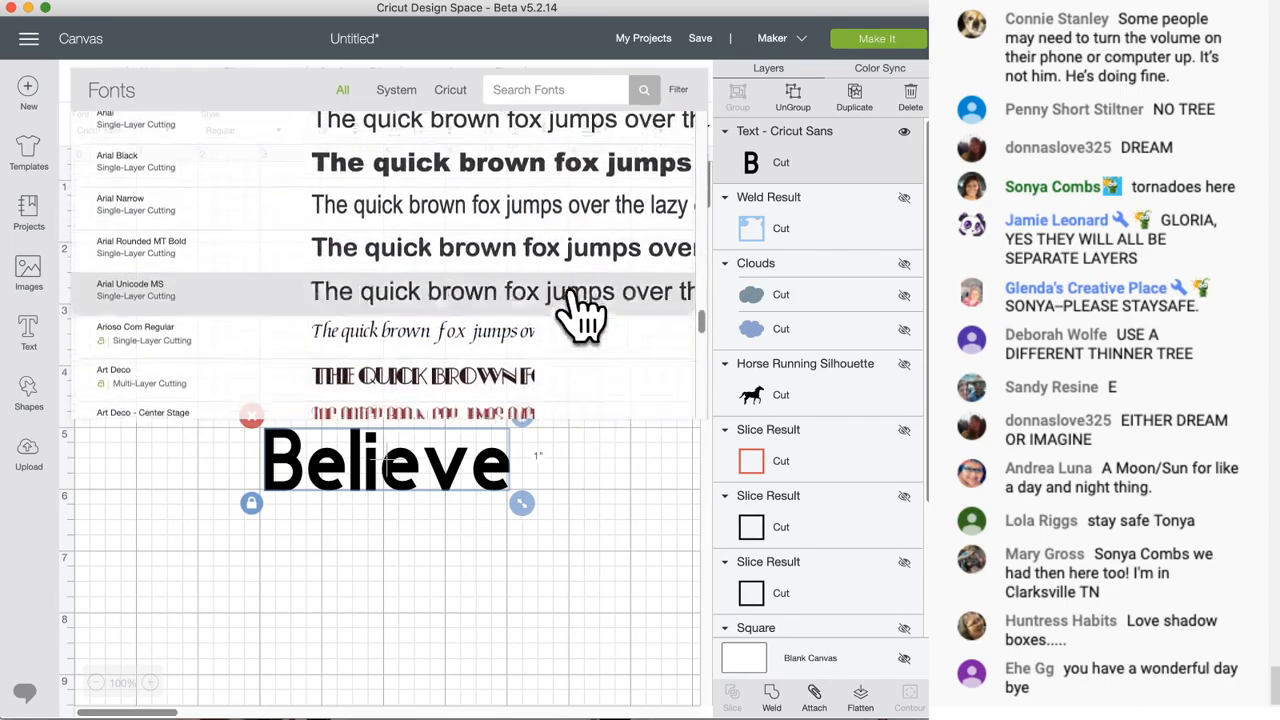
pyautogui.scroll(-4, 520, 312)
pyautogui.scroll(-10, 533, 315)
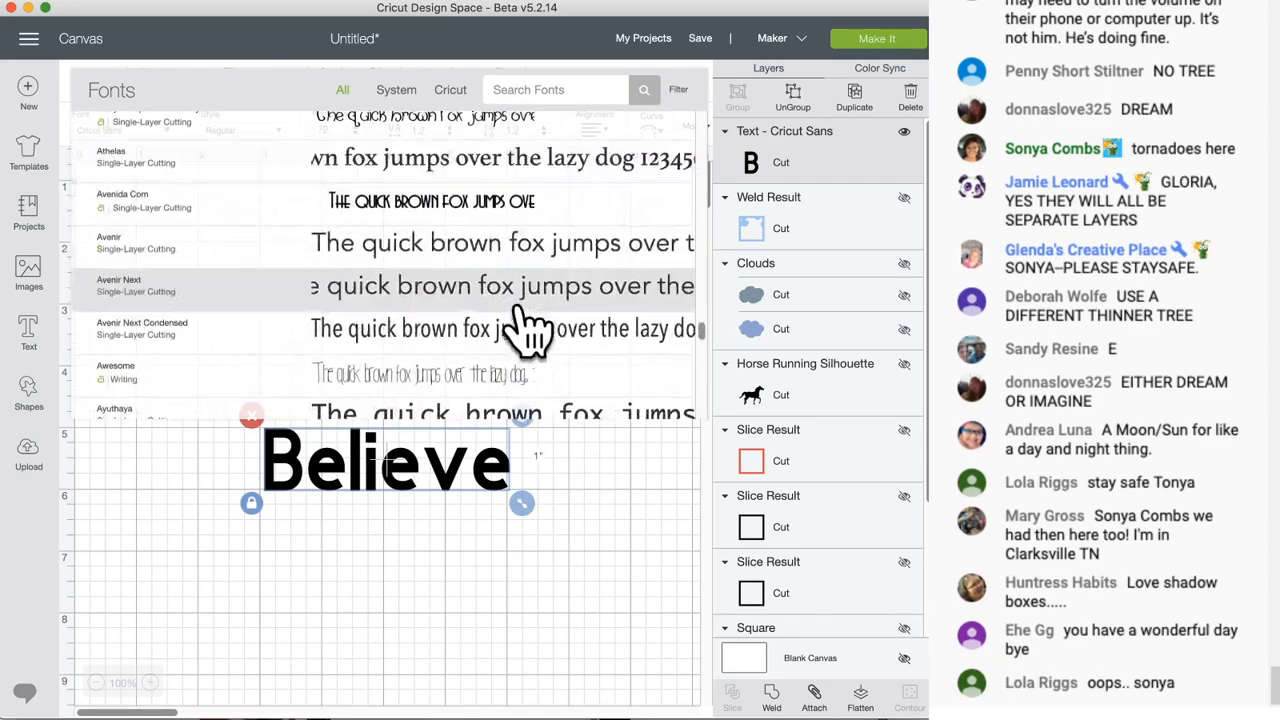
pyautogui.scroll(-8, 330, 375)
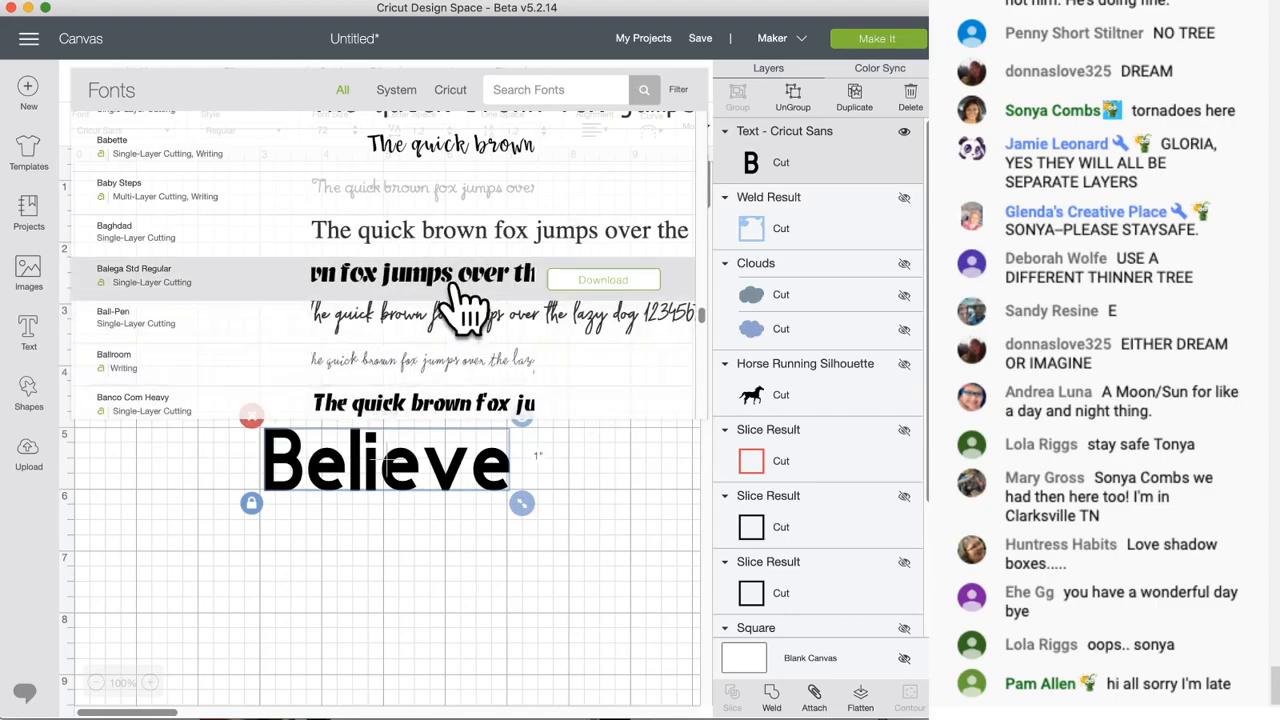
pyautogui.scroll(-2, 462, 320)
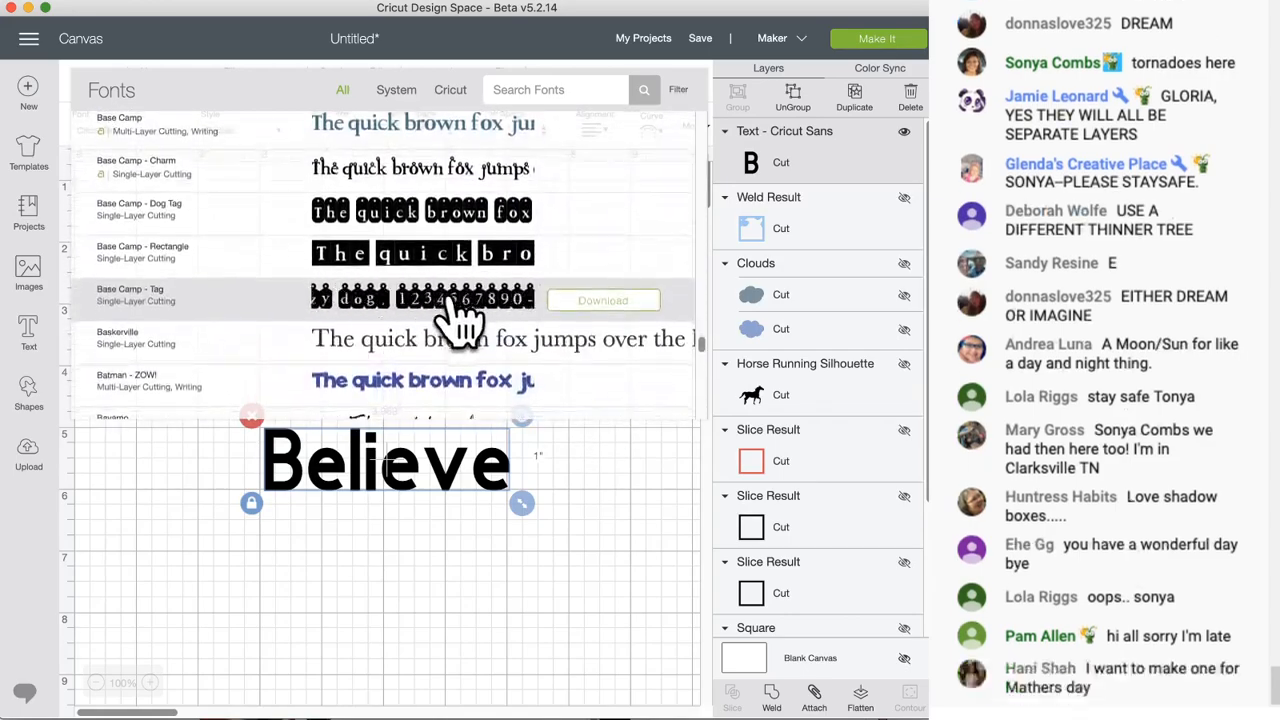
pyautogui.scroll(-4, 460, 320)
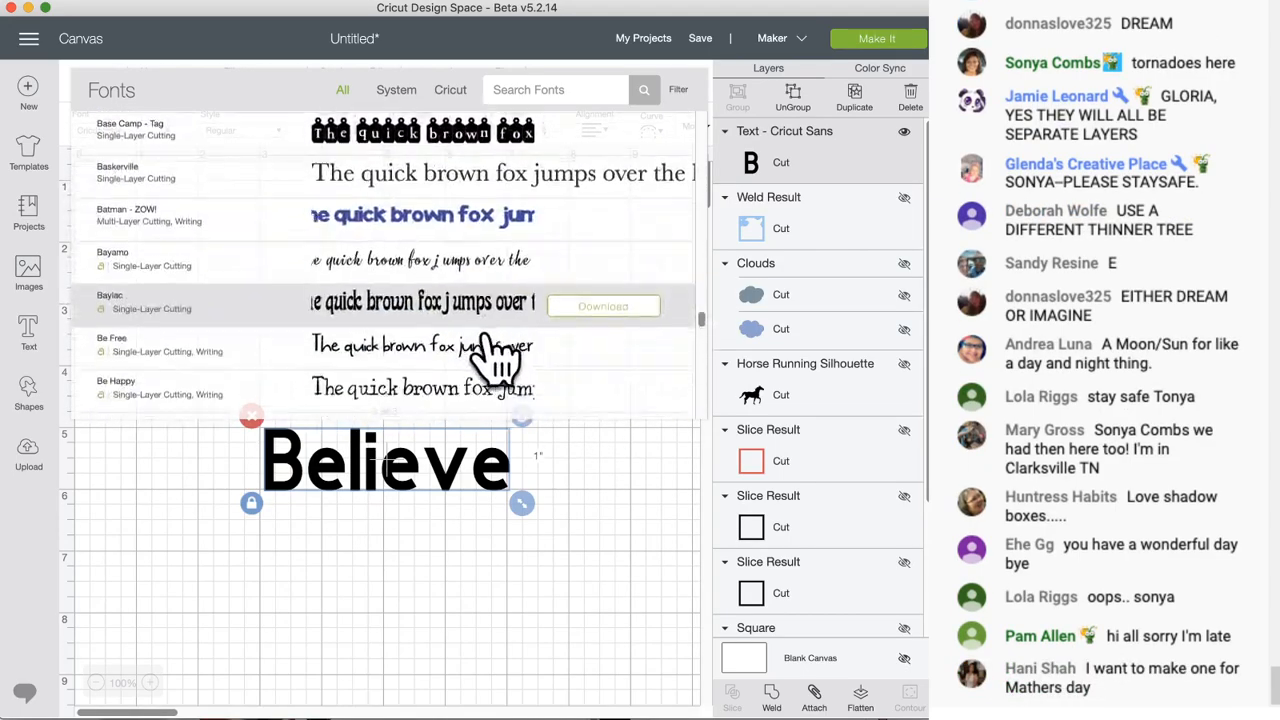
pyautogui.click(461, 290)
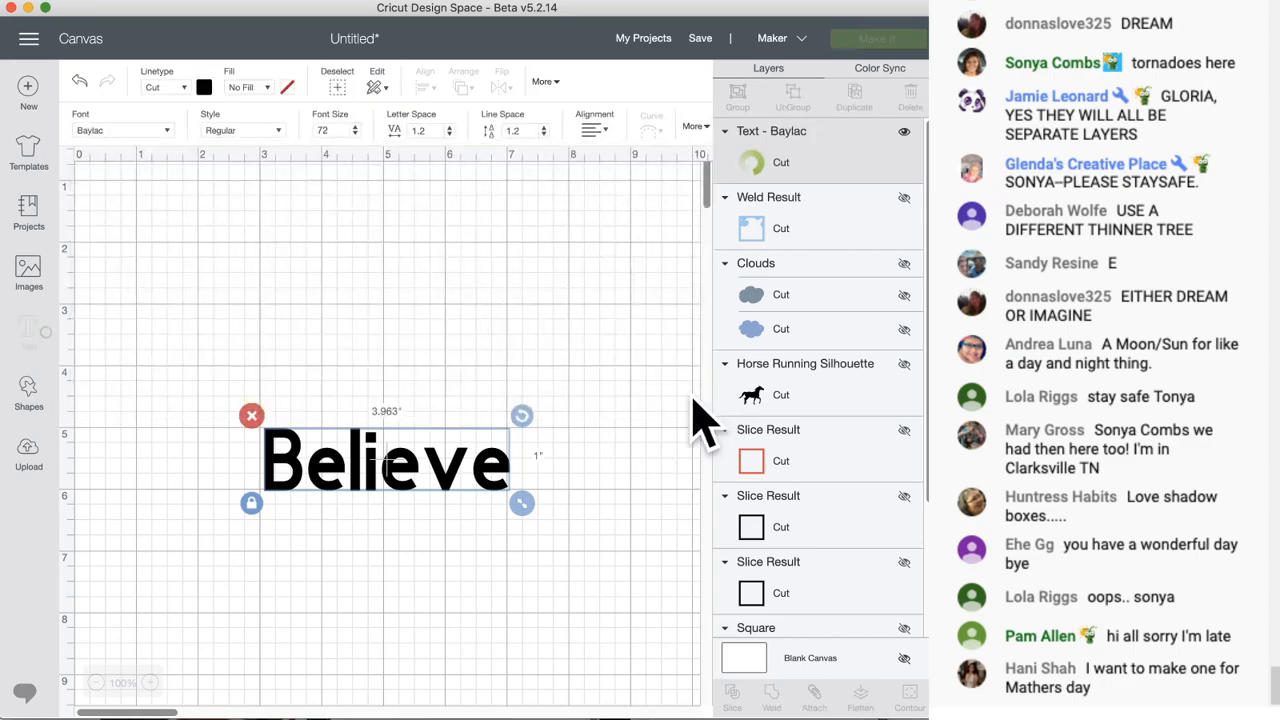
pyautogui.moveTo(295, 490); pyautogui.dragTo(298, 471)
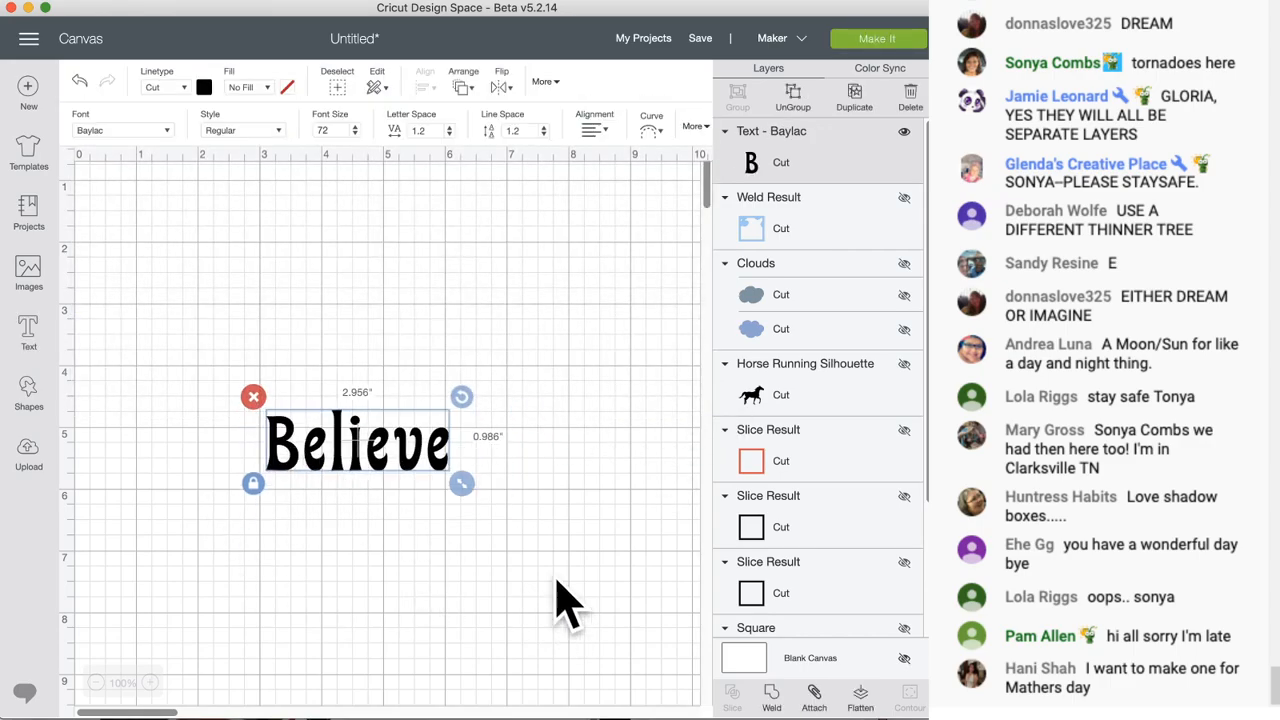
# - Ungroup the Believe text into individual letters
pyautogui.click(795, 98)
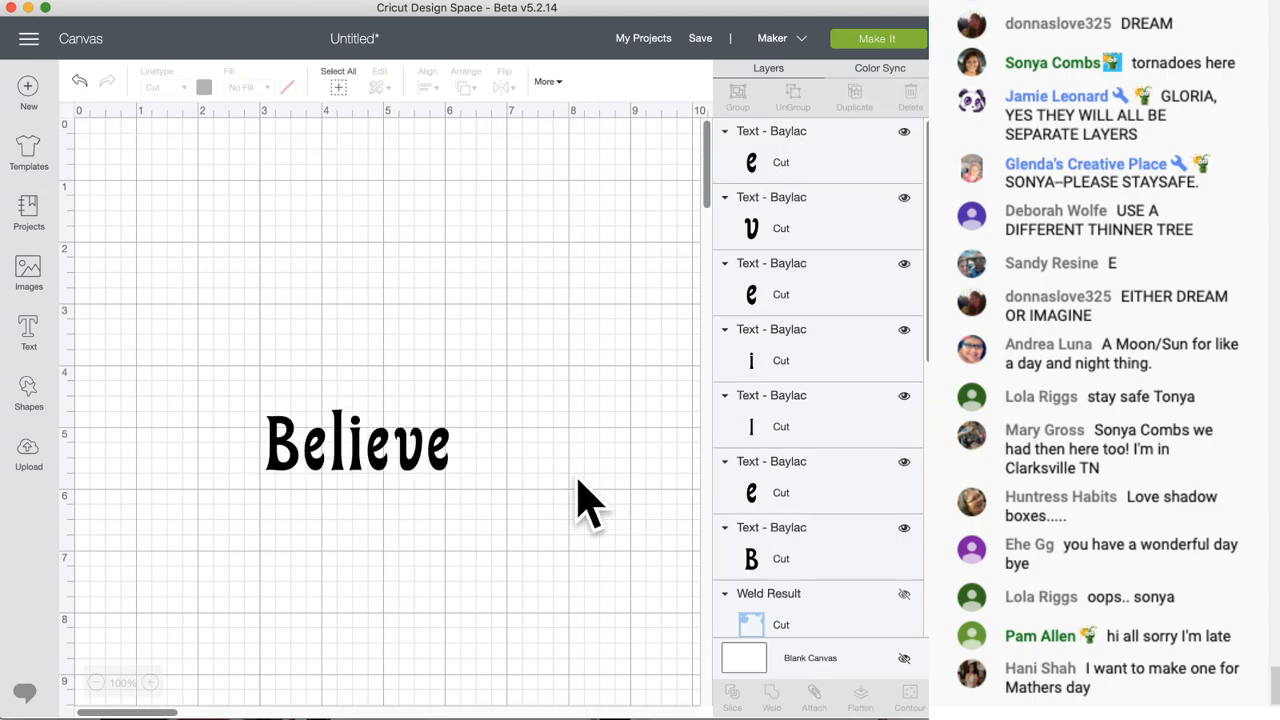
pyautogui.click(390, 451)
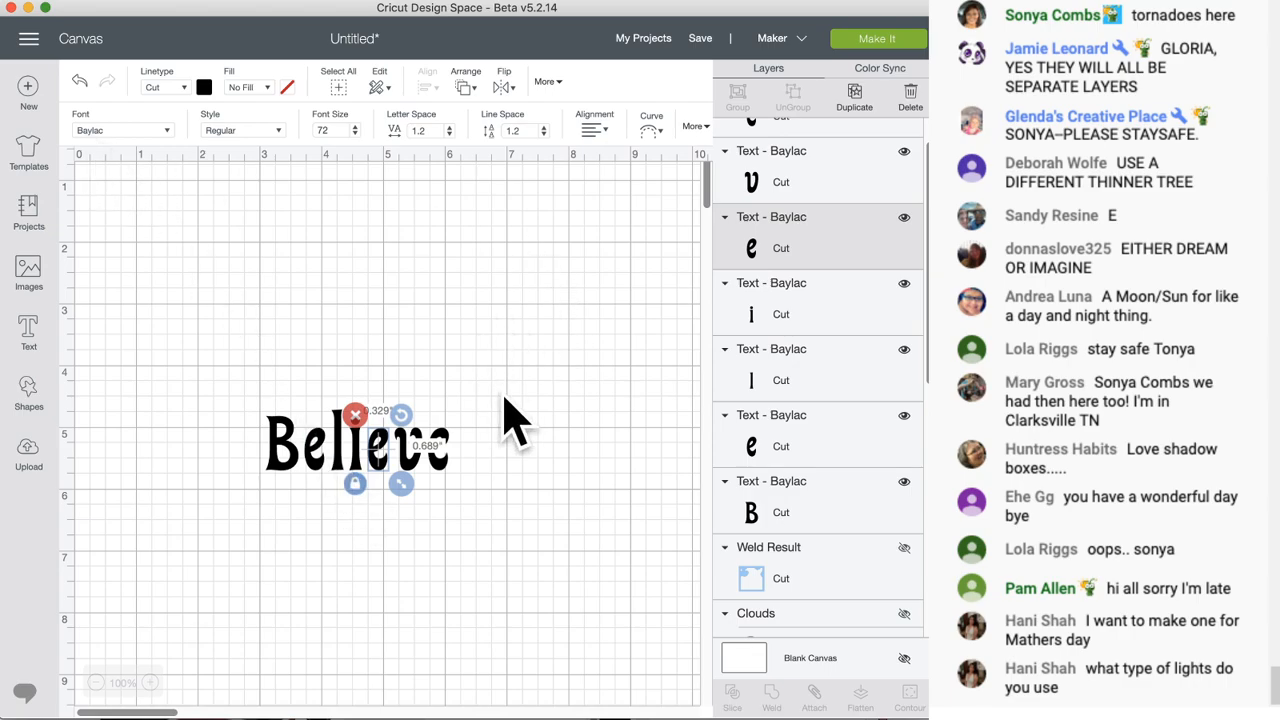
pyautogui.click(354, 334)
pyautogui.moveTo(529, 430); pyautogui.dragTo(500, 352)
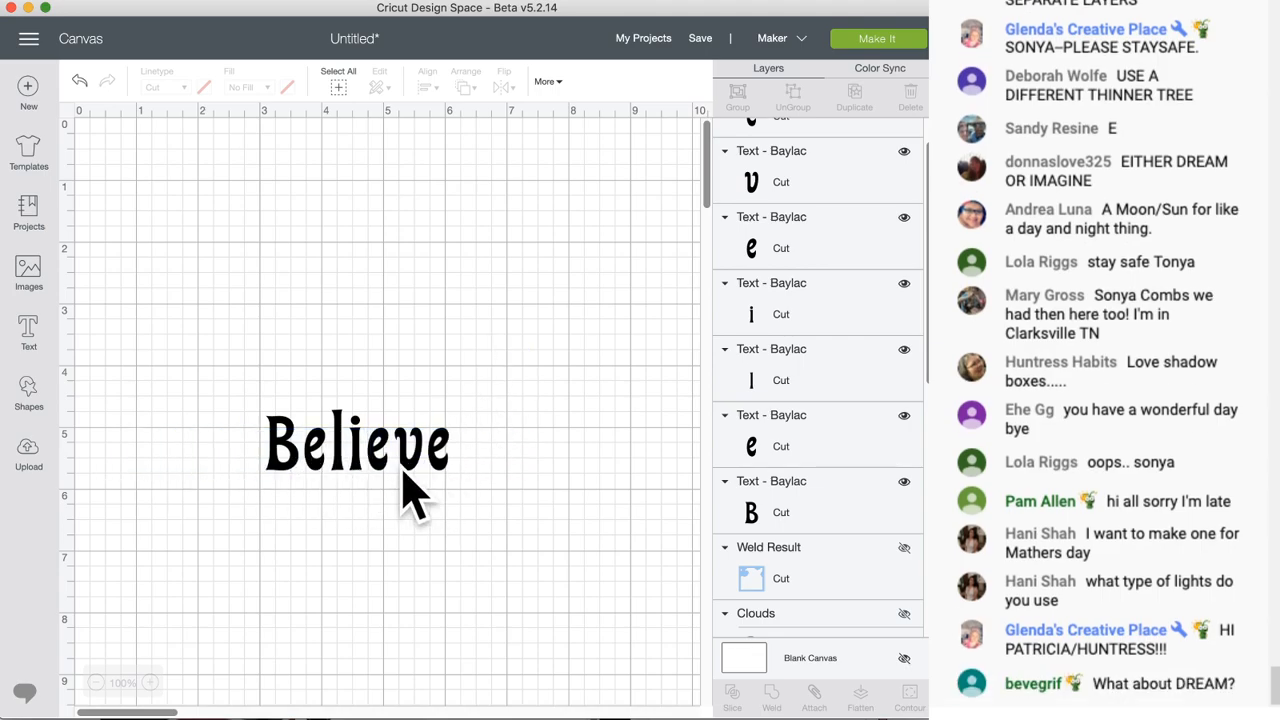
# - Move the first "e" against the "B" and the "l" against that "e" so the letters overlap
pyautogui.click(310, 476)
pyautogui.press('Left')
pyautogui.press('Left')
pyautogui.click(343, 491)
pyautogui.click(339, 466)
pyautogui.moveTo(334, 467); pyautogui.dragTo(322, 466)
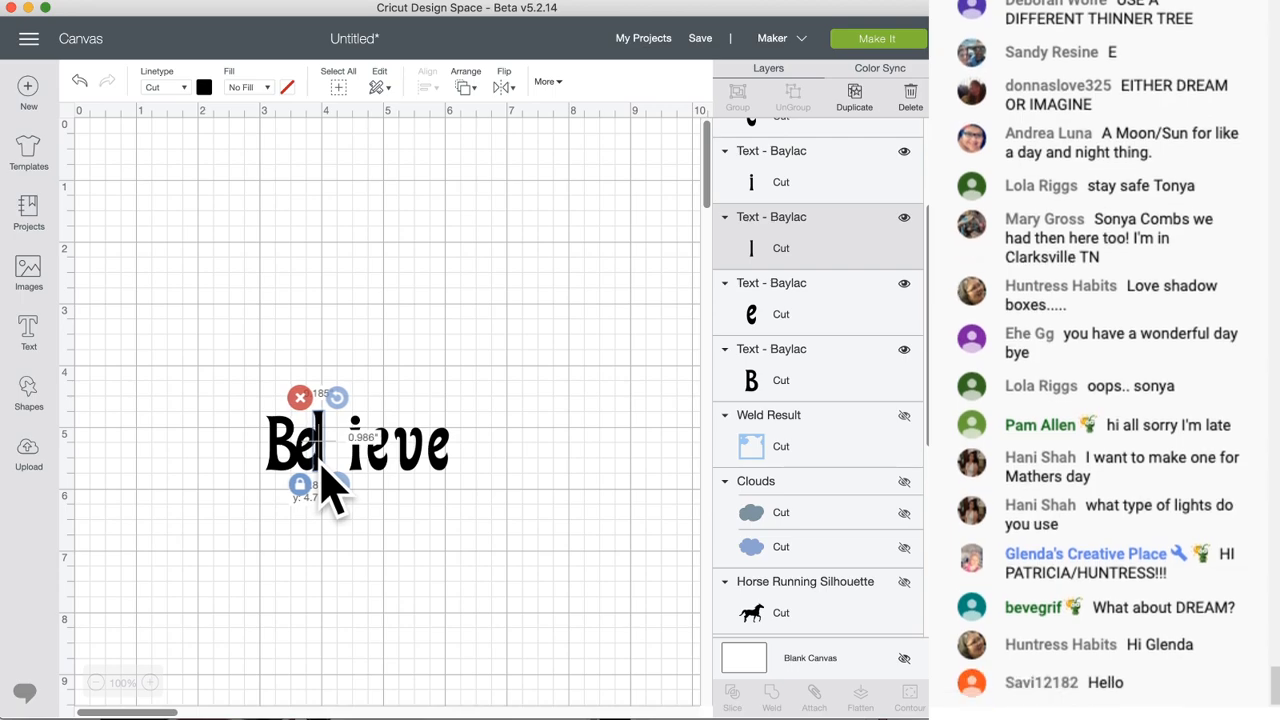
pyautogui.click(322, 467)
pyautogui.click(150, 682)
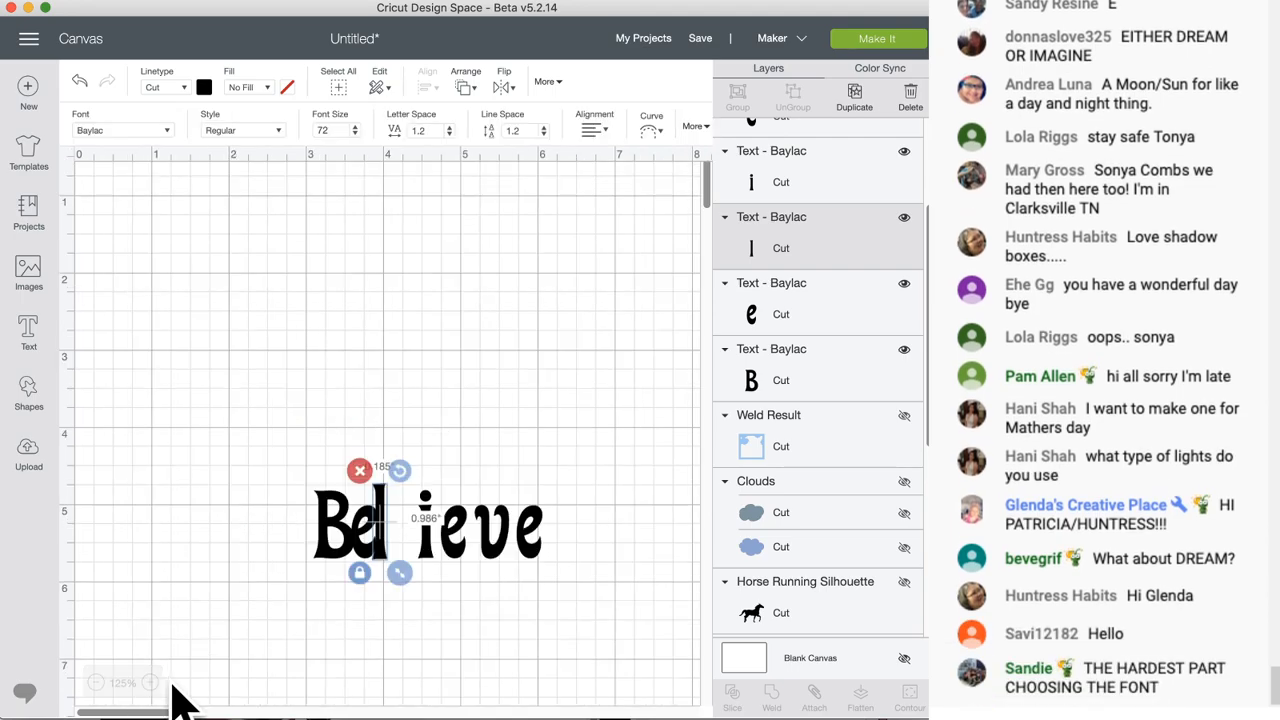
pyautogui.moveTo(308, 669); pyautogui.dragTo(286, 640)
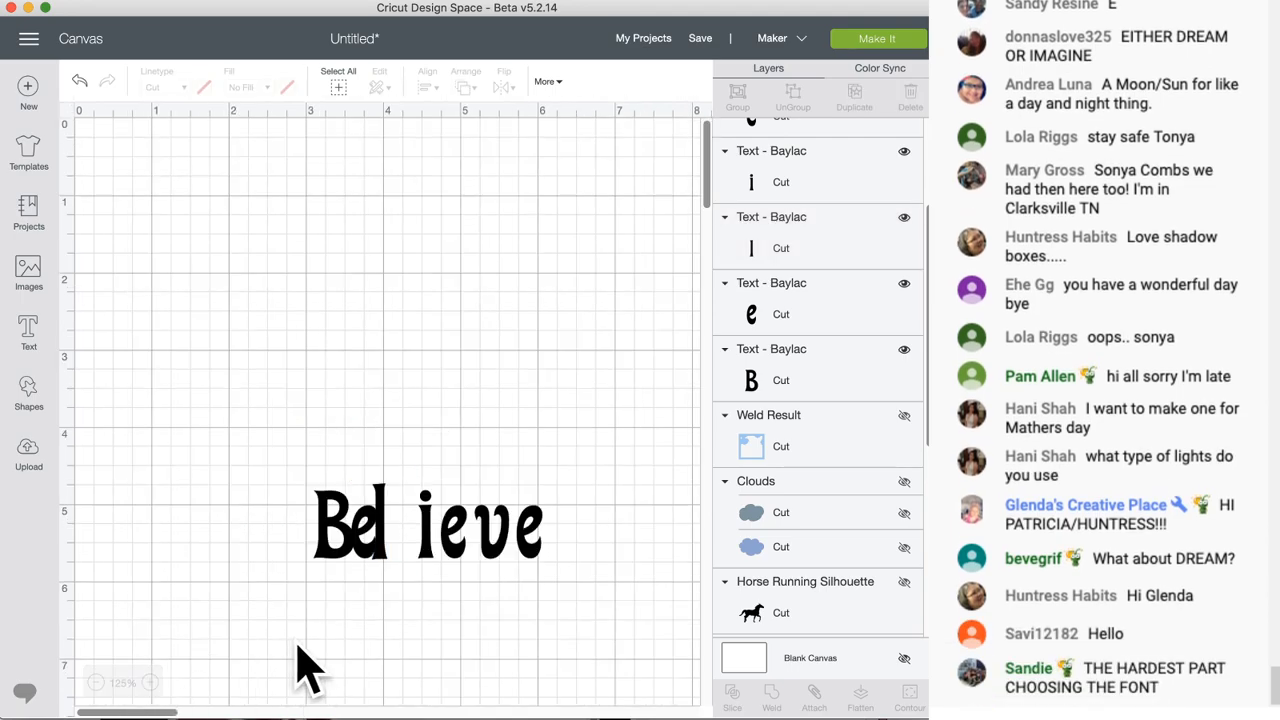
# - Move the "i" against the "l" so the two letters overlap
pyautogui.moveTo(434, 563); pyautogui.dragTo(396, 572)
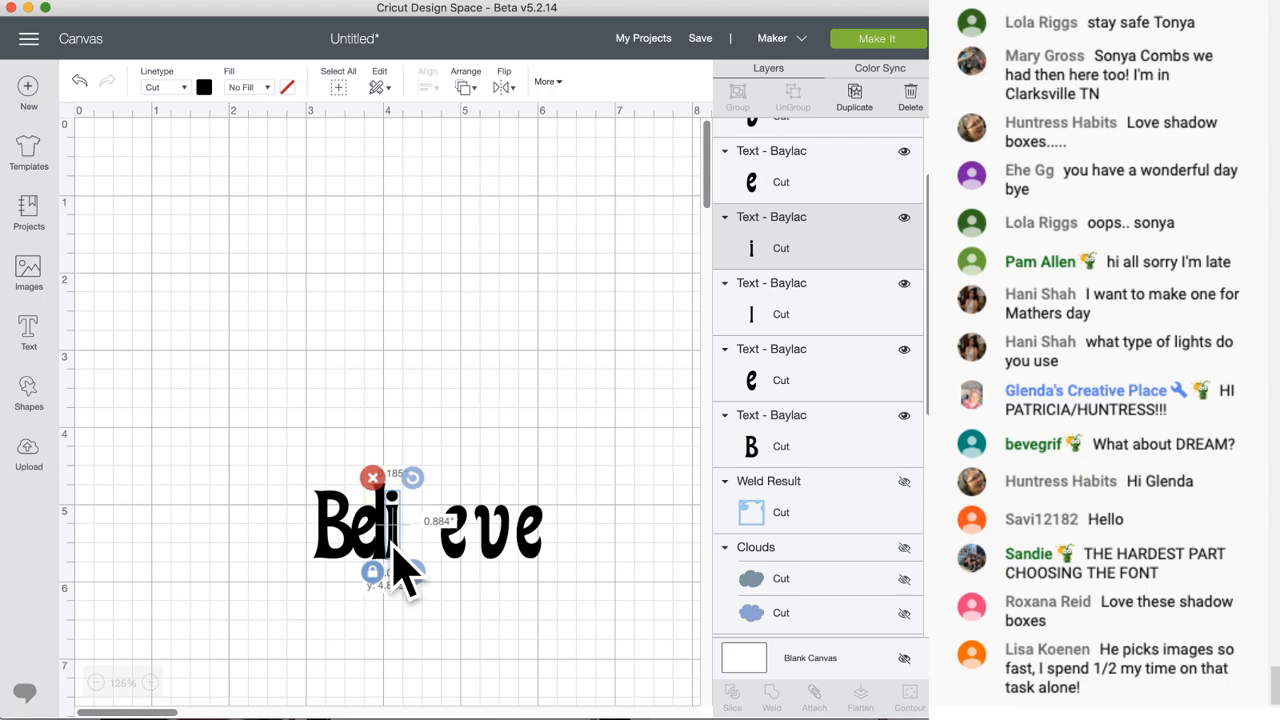
pyautogui.moveTo(396, 555); pyautogui.dragTo(396, 555)
pyautogui.click(363, 623)
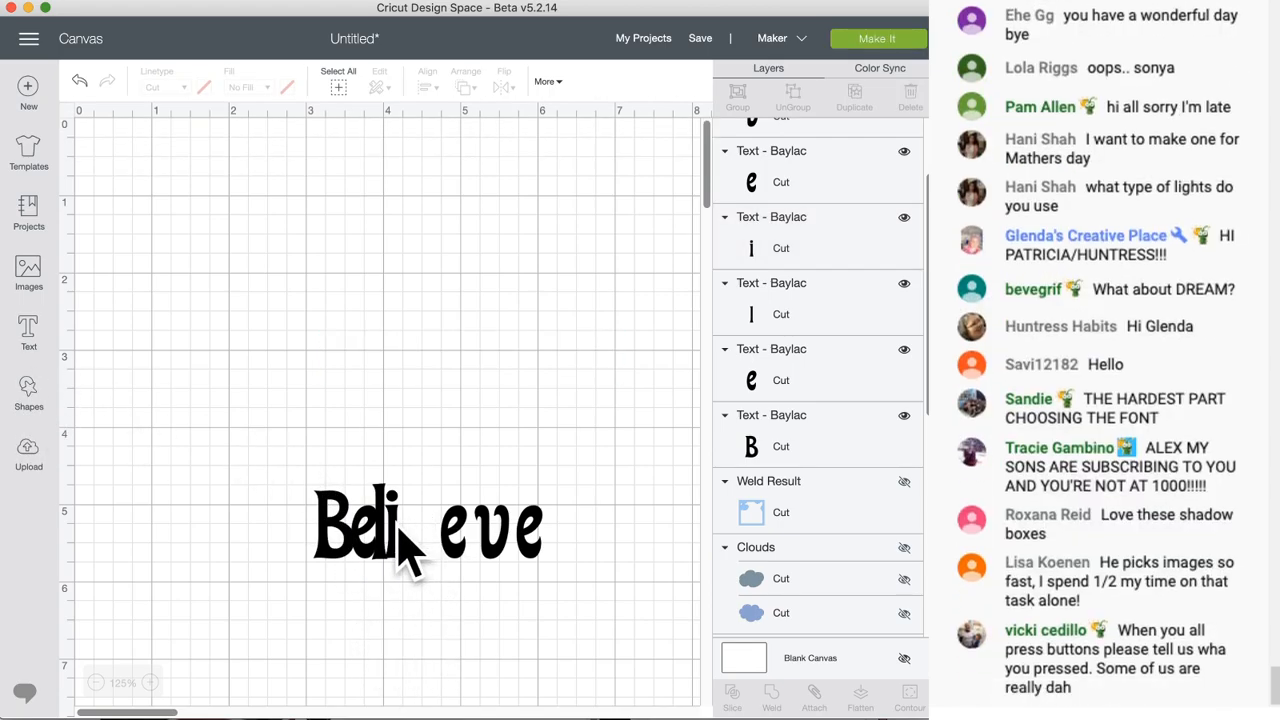
pyautogui.click(400, 532)
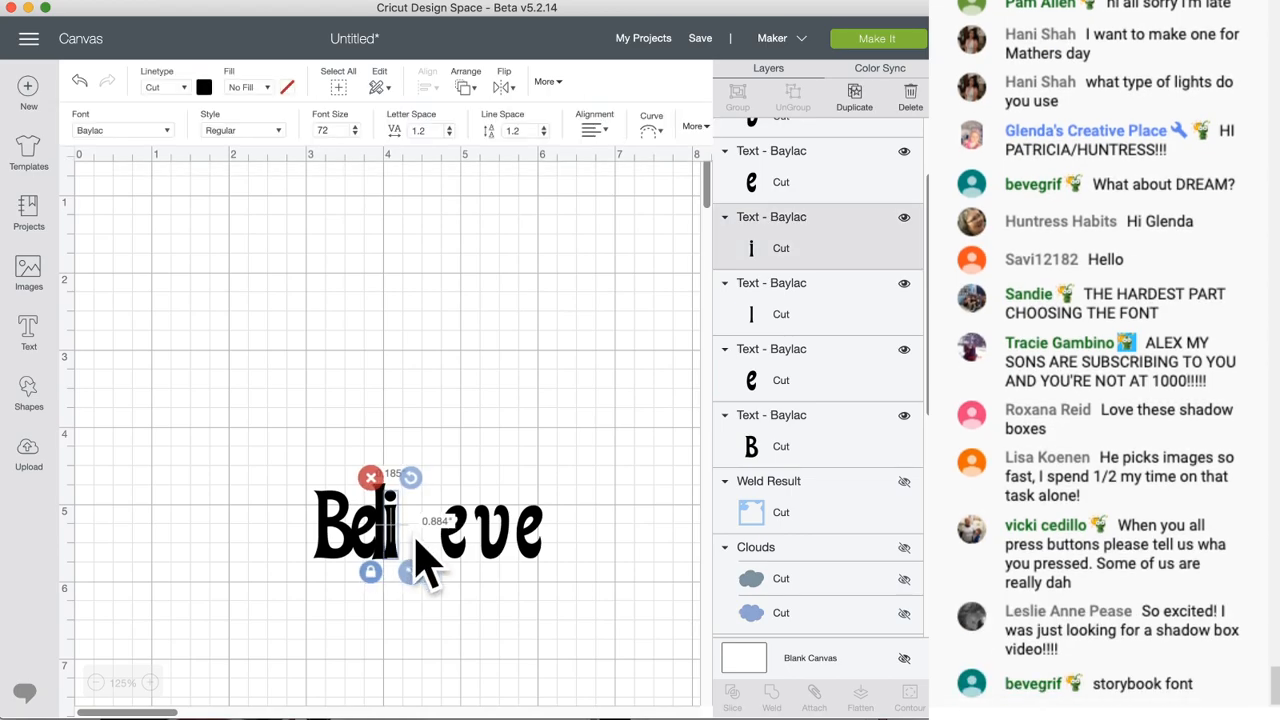
pyautogui.click(349, 610)
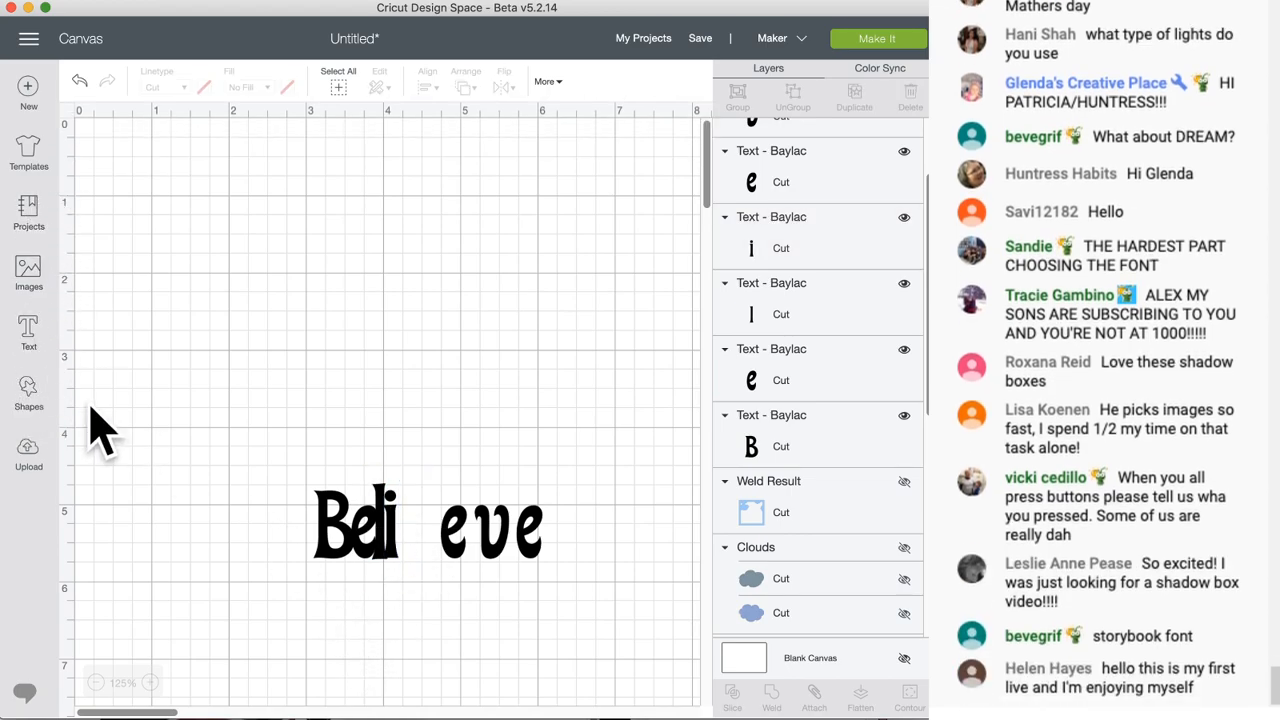
# - Insert a square and reshape it into a very thin vertical bar about 0.81 inches tall above the word
pyautogui.click(30, 395)
pyautogui.click(98, 276)
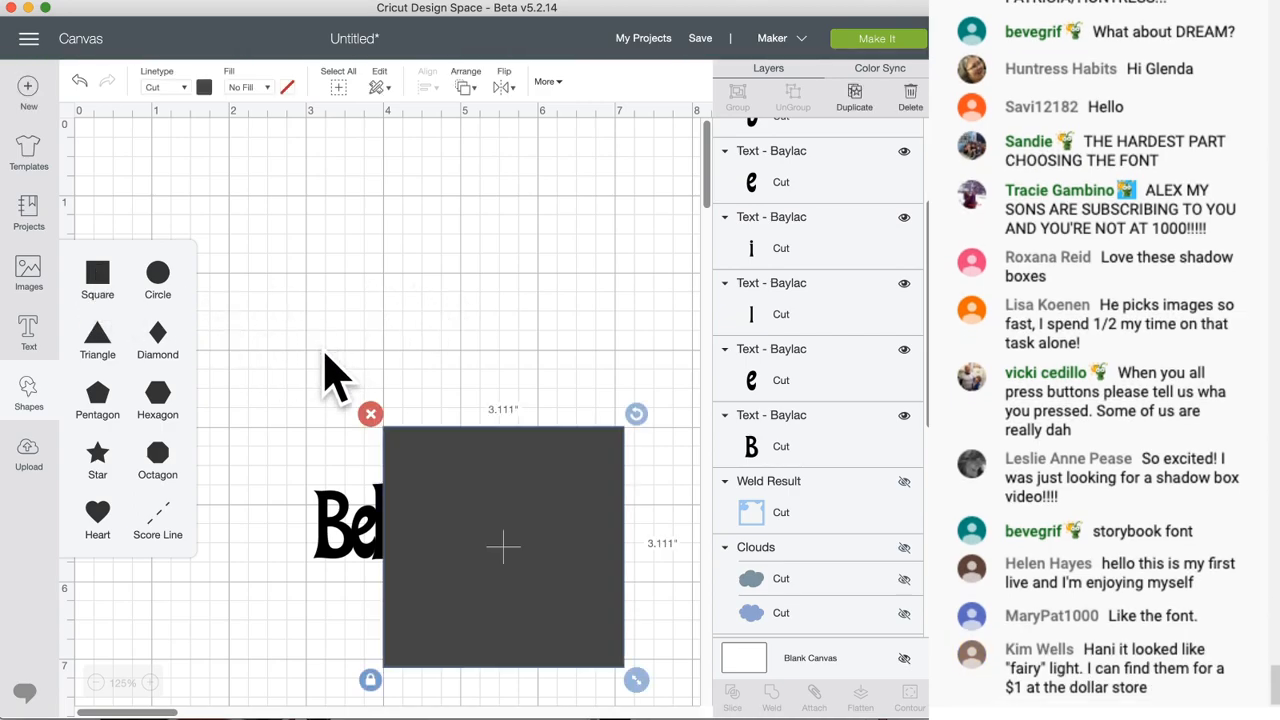
pyautogui.click(252, 444)
pyautogui.moveTo(513, 445); pyautogui.dragTo(279, 270)
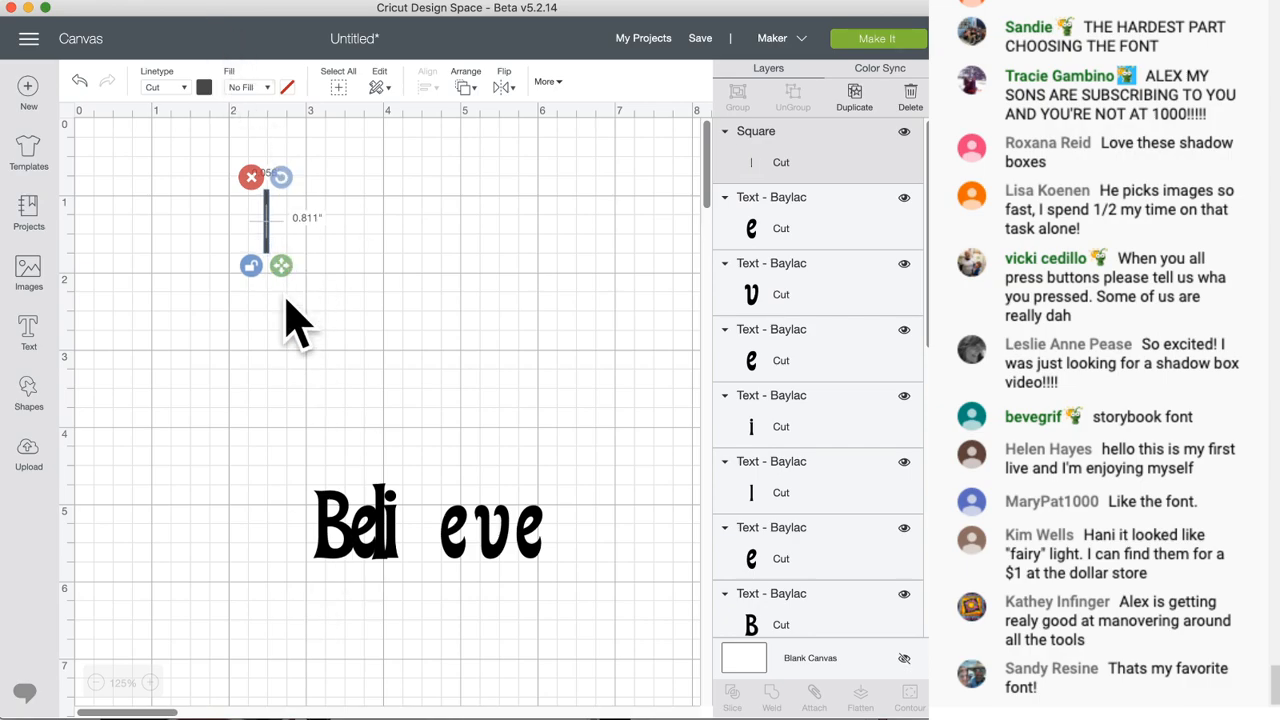
# - Place the thin bar over the "i" to bridge its dot and stem, and weld the bar to the letter
pyautogui.moveTo(268, 218); pyautogui.dragTo(396, 547)
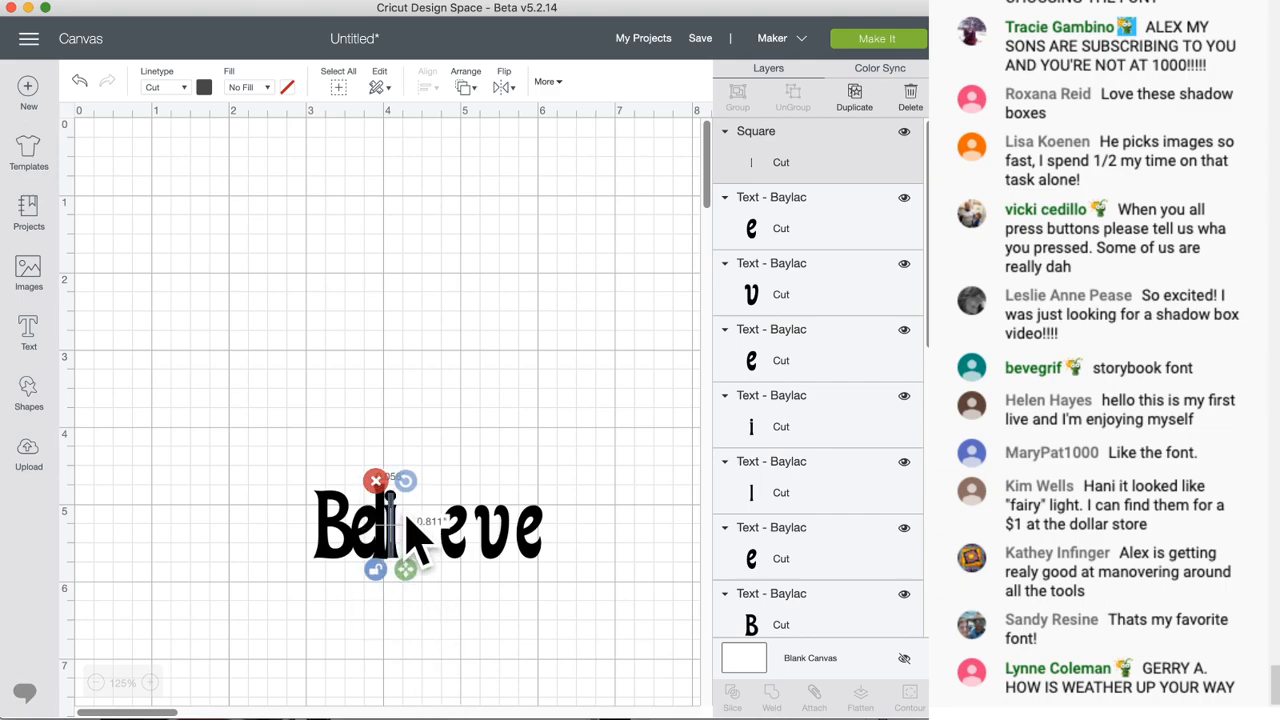
pyautogui.click(405, 605)
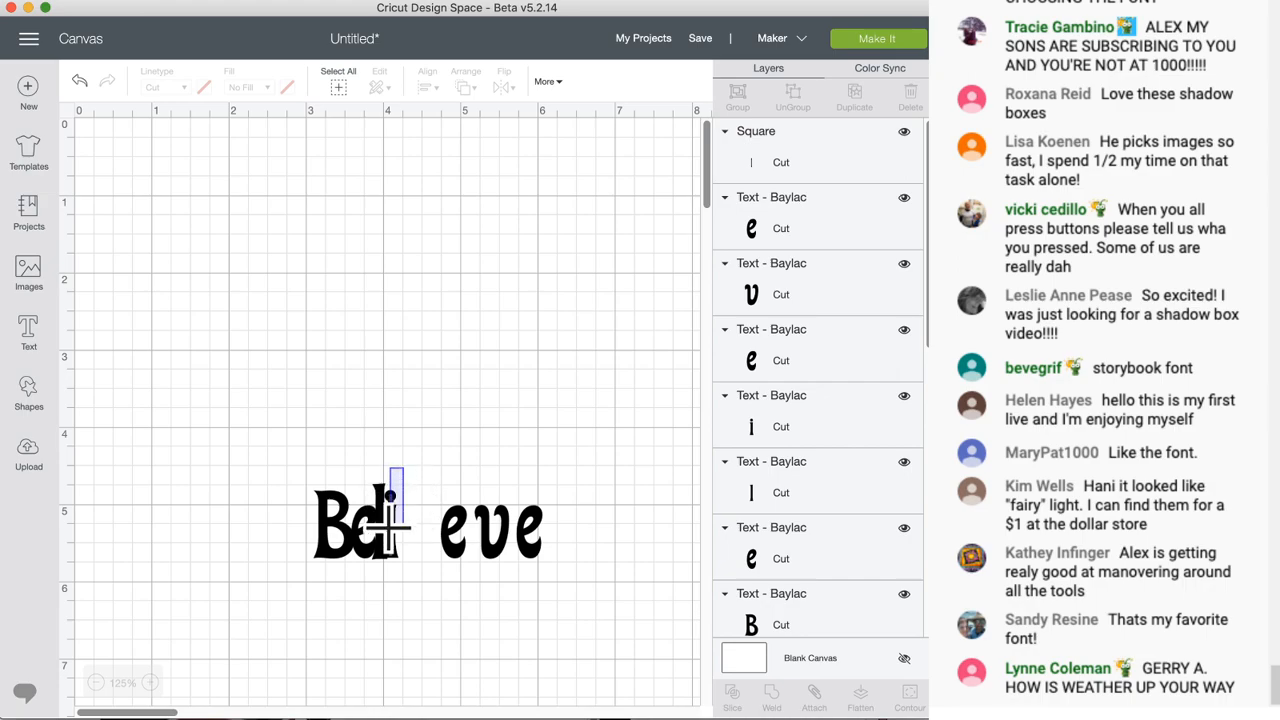
pyautogui.moveTo(389, 532); pyautogui.dragTo(388, 537)
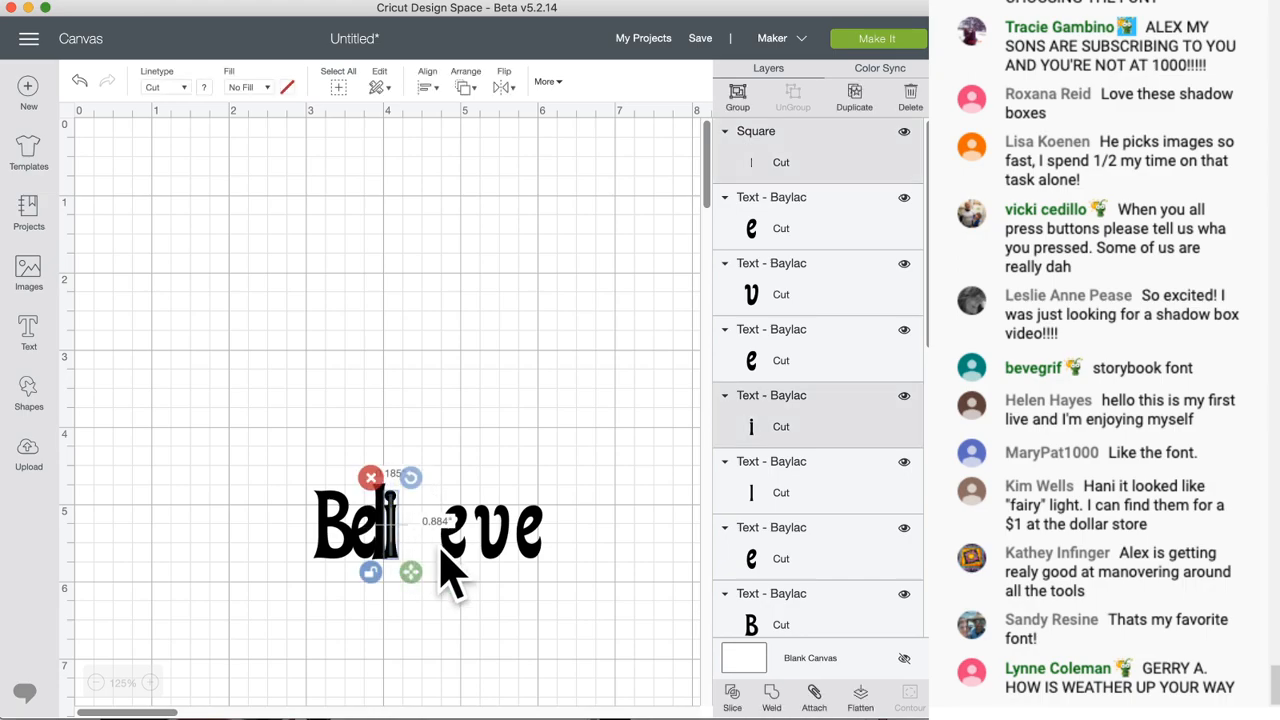
pyautogui.click(771, 692)
# - Move the remaining "e", "v" and final "e" in so each overlaps the letter before it, completing the joined word
pyautogui.moveTo(454, 554); pyautogui.dragTo(412, 571)
pyautogui.click(503, 578)
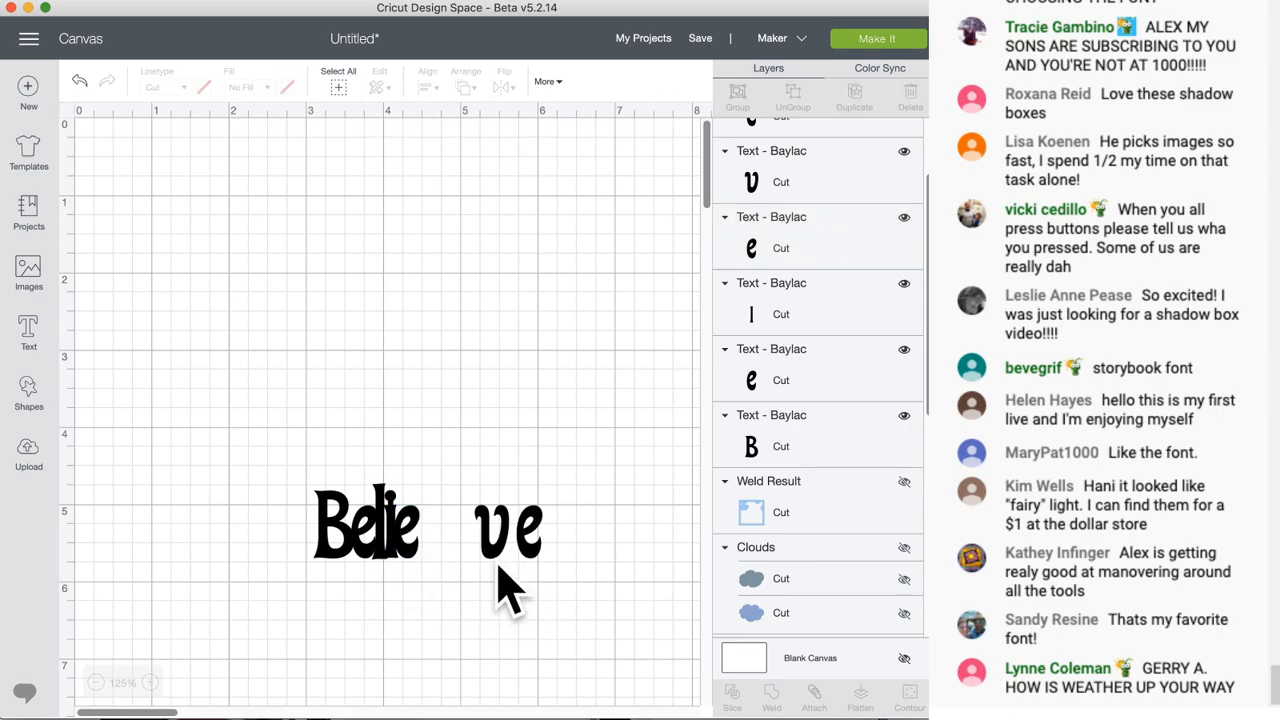
pyautogui.moveTo(492, 560); pyautogui.dragTo(432, 563)
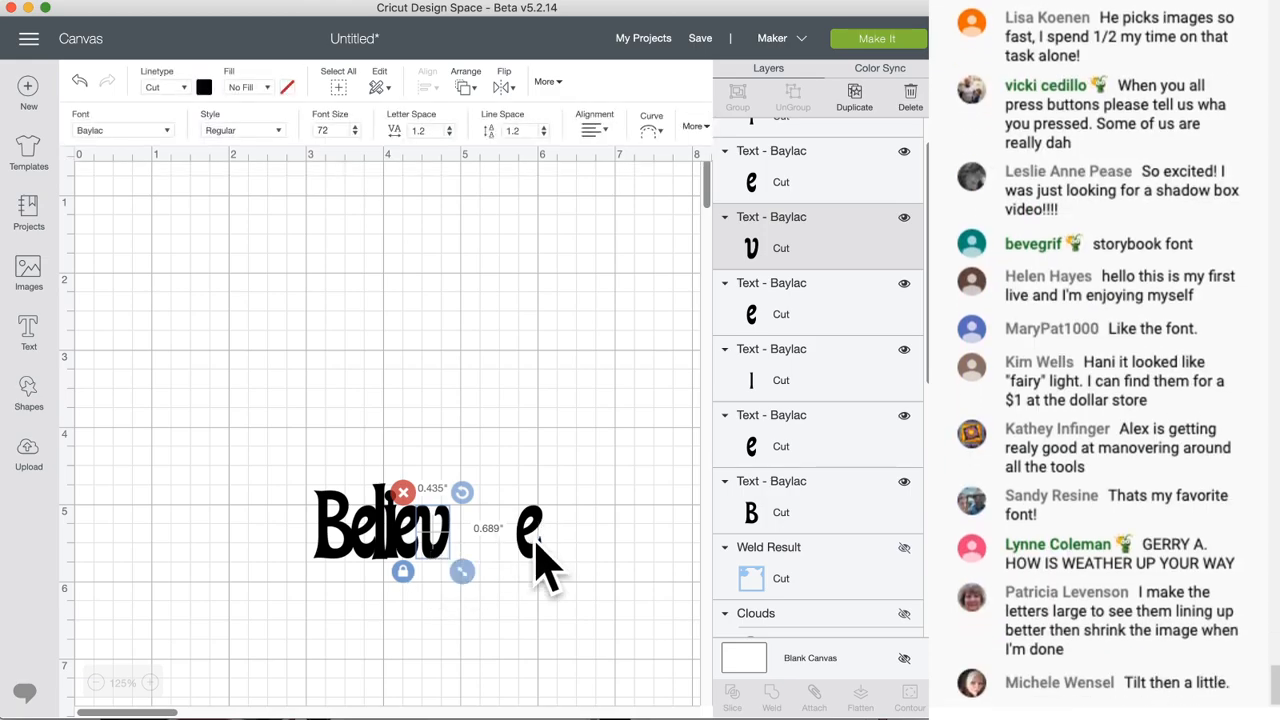
pyautogui.click(500, 594)
pyautogui.moveTo(534, 556); pyautogui.dragTo(466, 542)
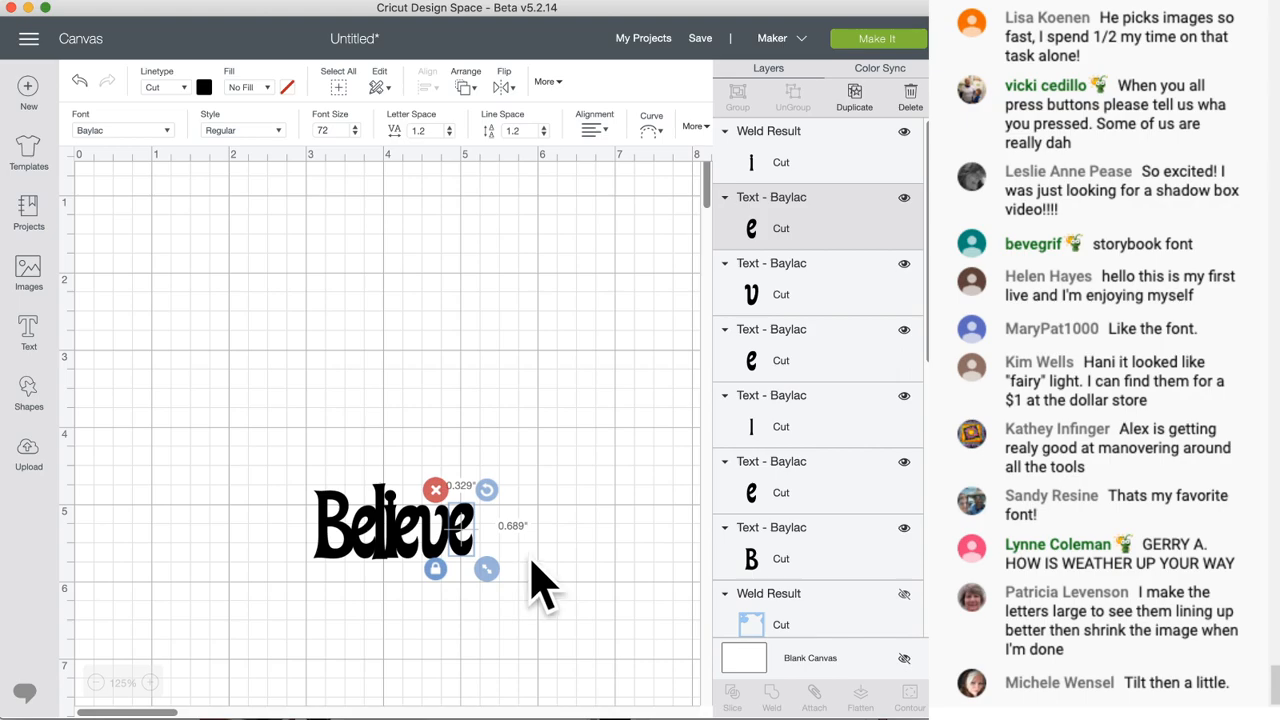
# - Group all the overlapping letters of Believe into one object
pyautogui.click(500, 570)
pyautogui.moveTo(467, 586); pyautogui.dragTo(310, 453)
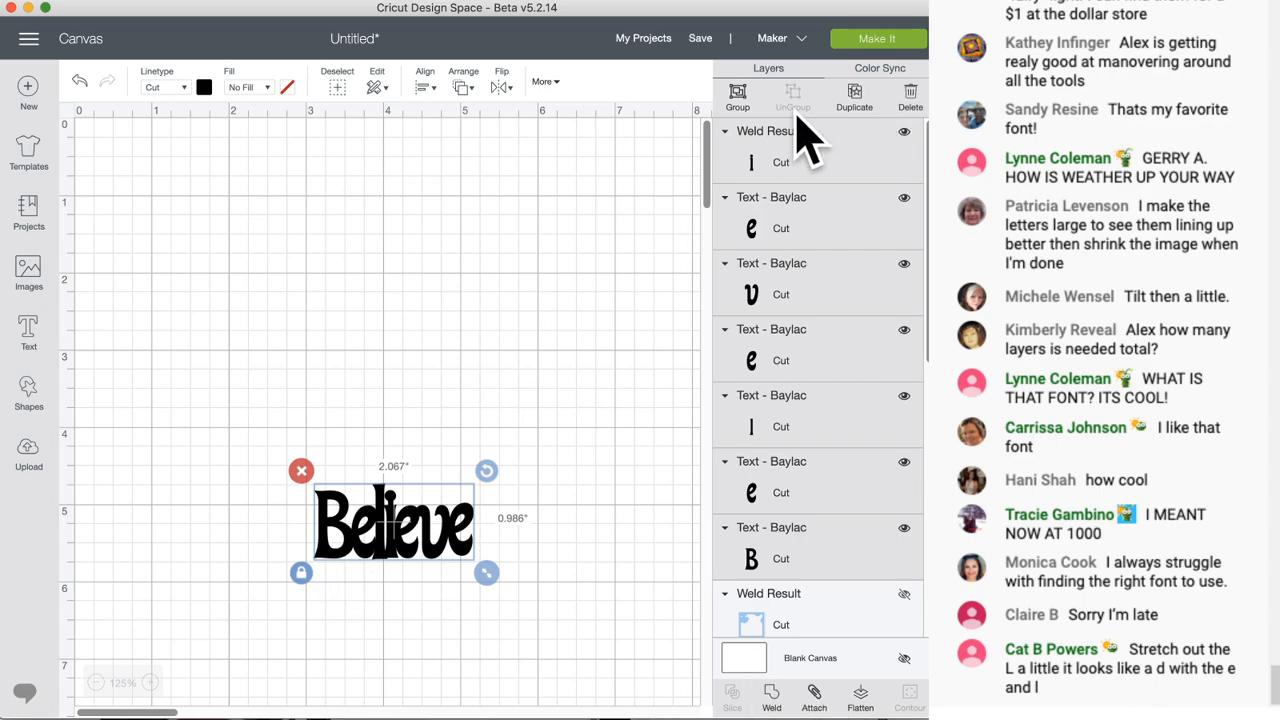
pyautogui.click(737, 90)
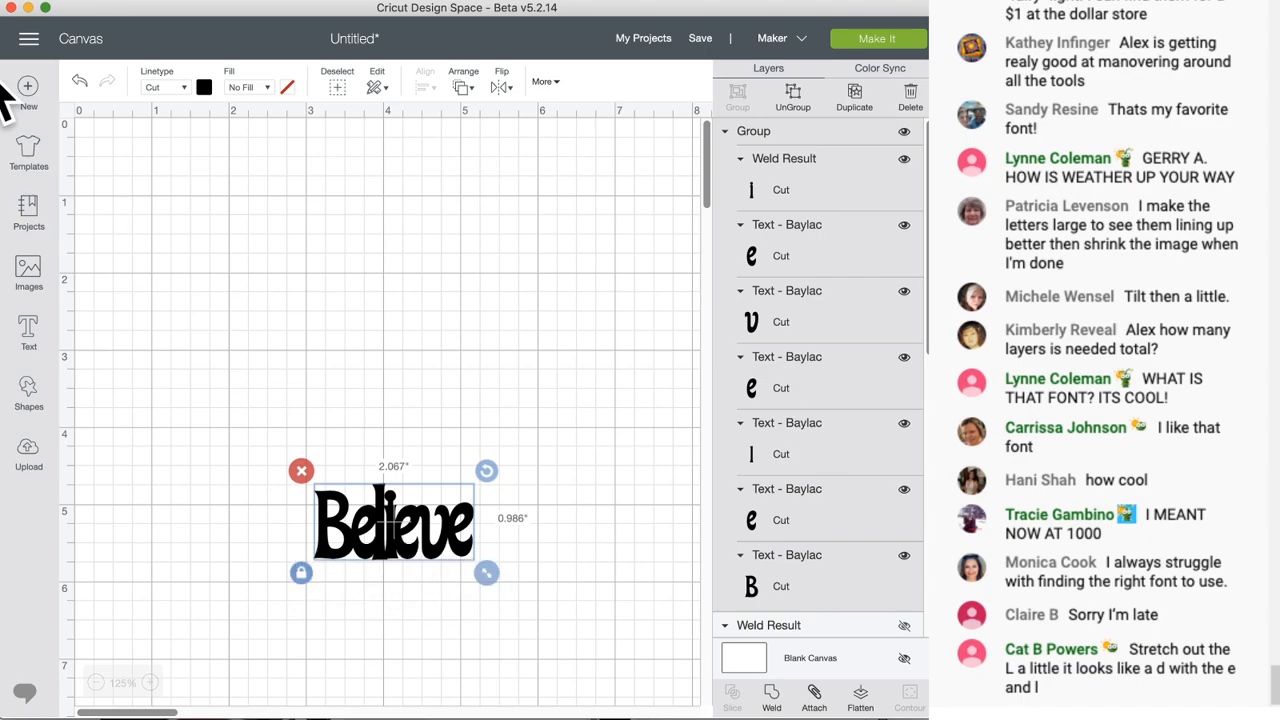
# - Recolor the grouped Believe letters light green and shift the word slightly upward on the canvas
pyautogui.click(205, 87)
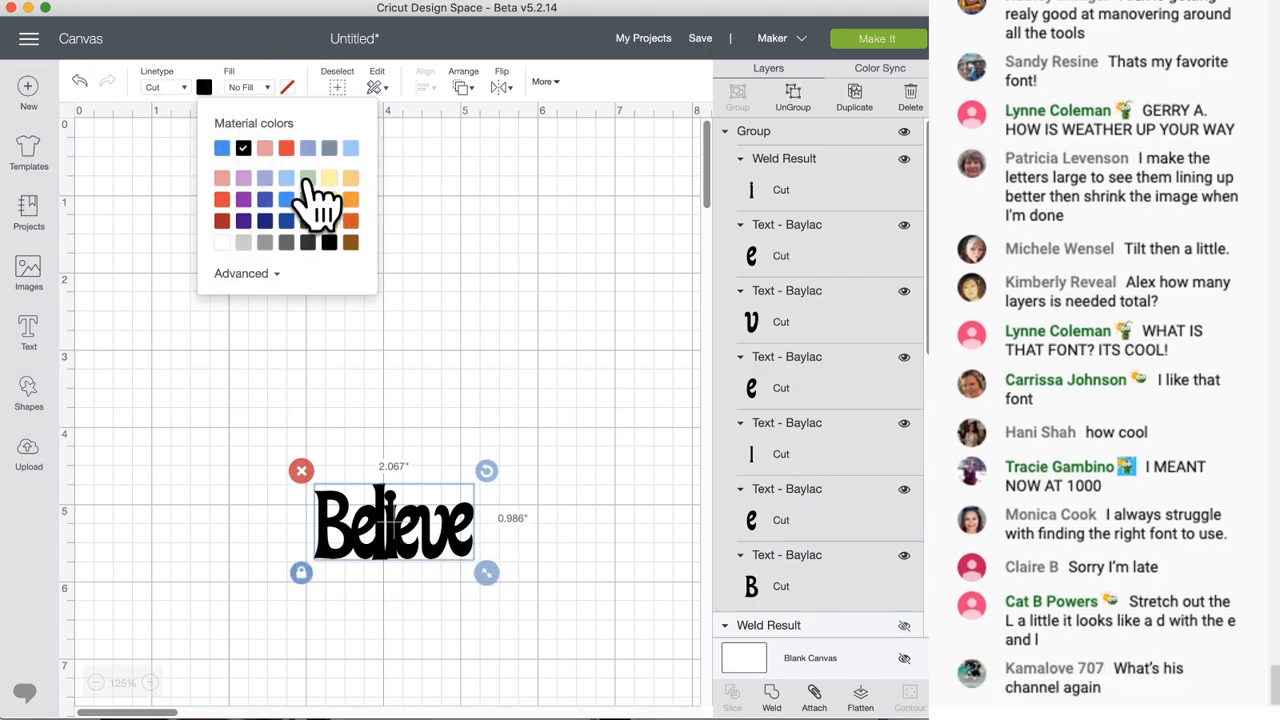
pyautogui.click(308, 180)
pyautogui.click(521, 350)
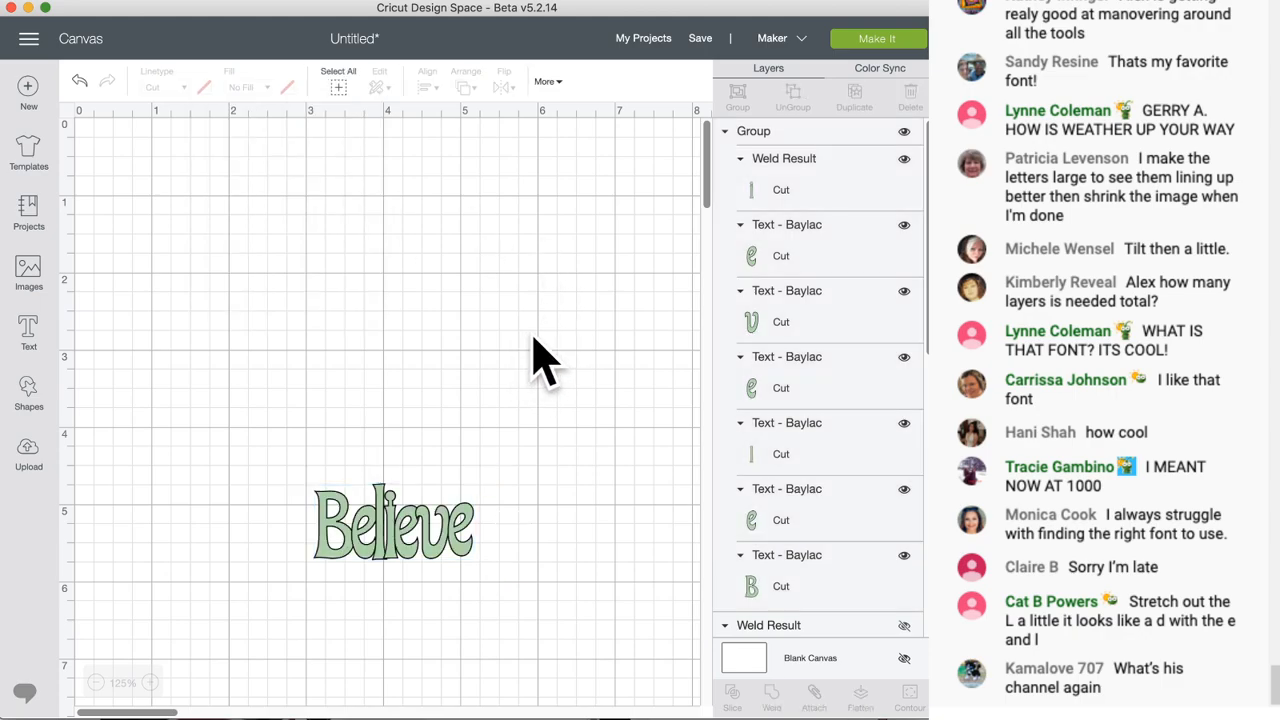
pyautogui.moveTo(400, 547); pyautogui.dragTo(367, 477)
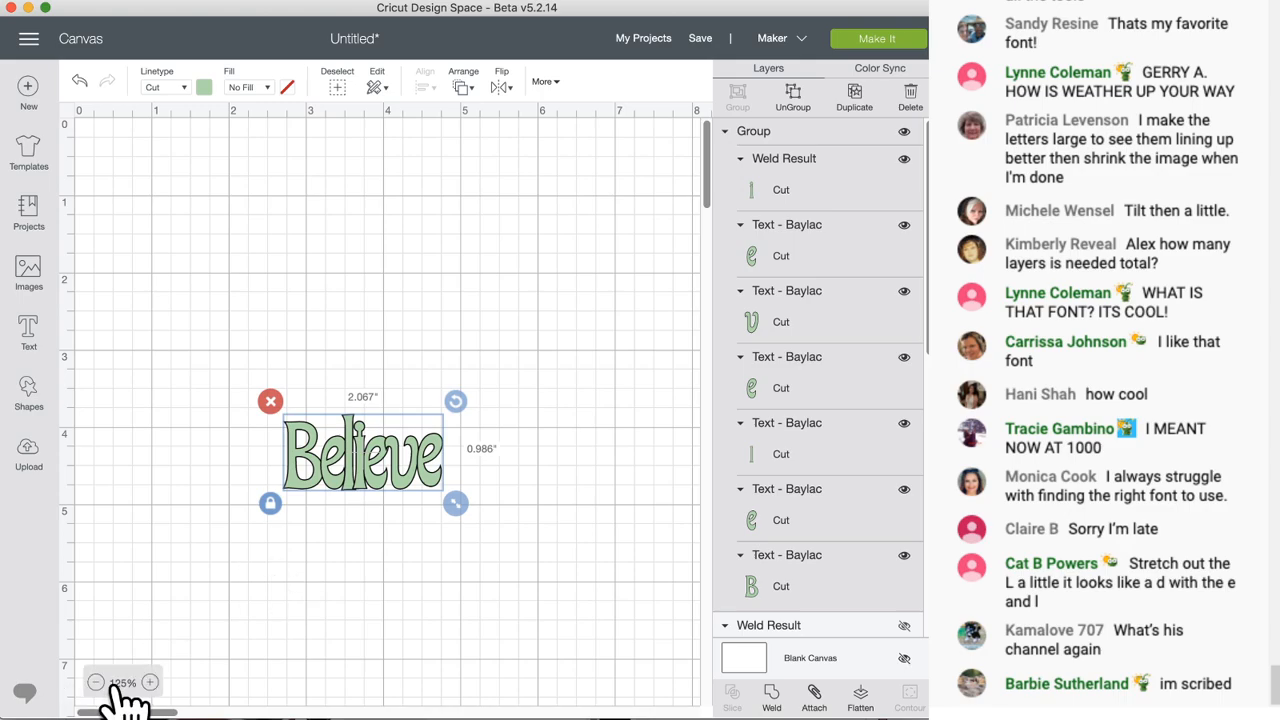
pyautogui.click(150, 683)
pyautogui.click(150, 683)
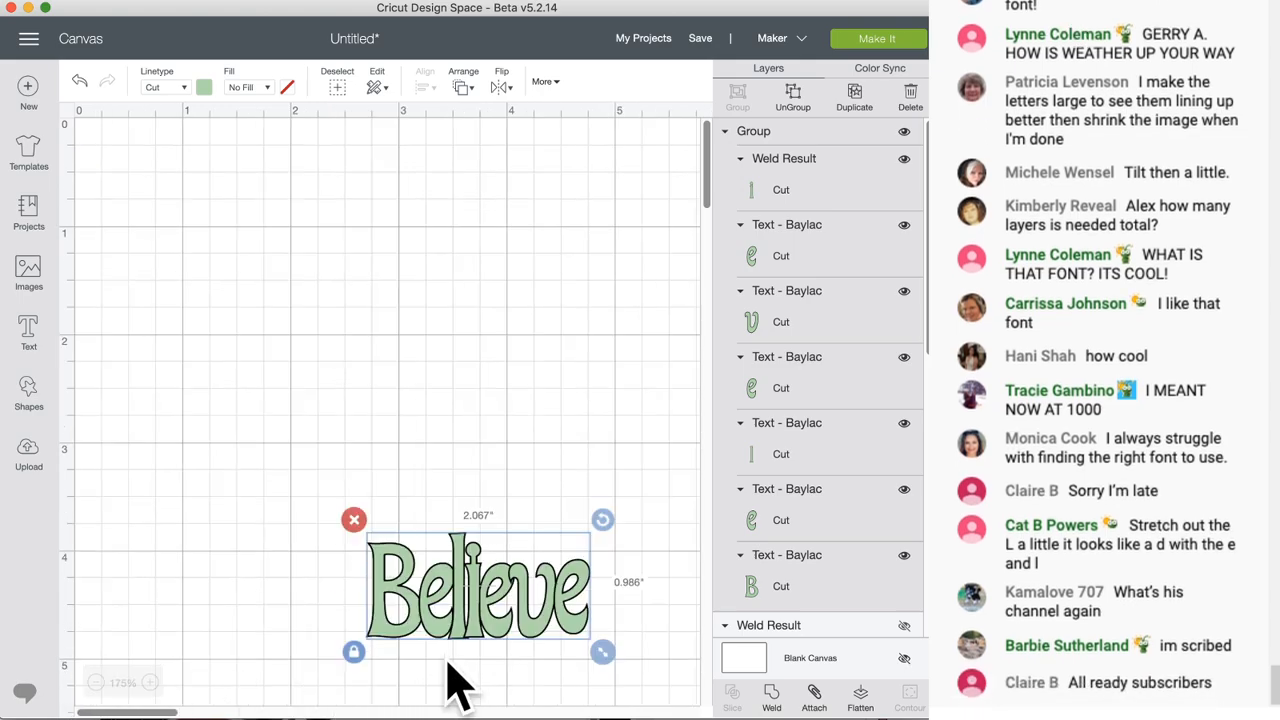
# - Reposition the green Believe word and weld its letters into a single shape
pyautogui.moveTo(505, 635); pyautogui.dragTo(350, 532)
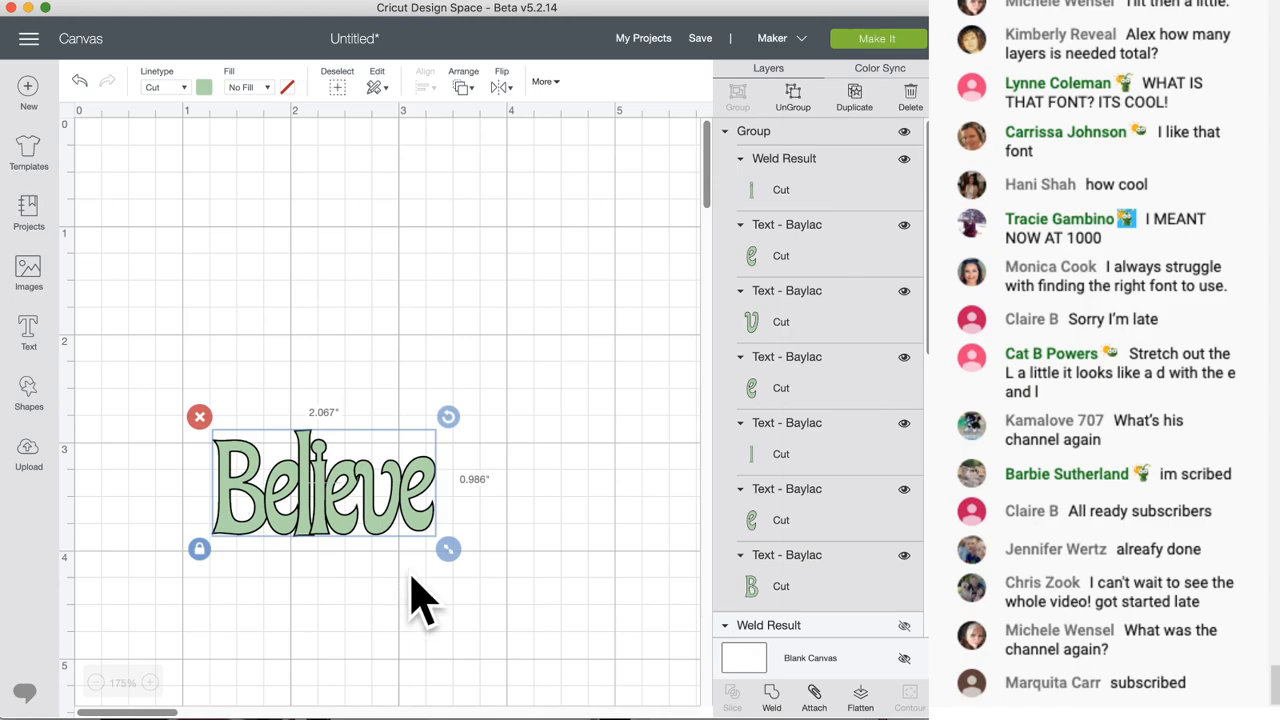
pyautogui.click(412, 578)
pyautogui.moveTo(412, 578); pyautogui.dragTo(243, 424)
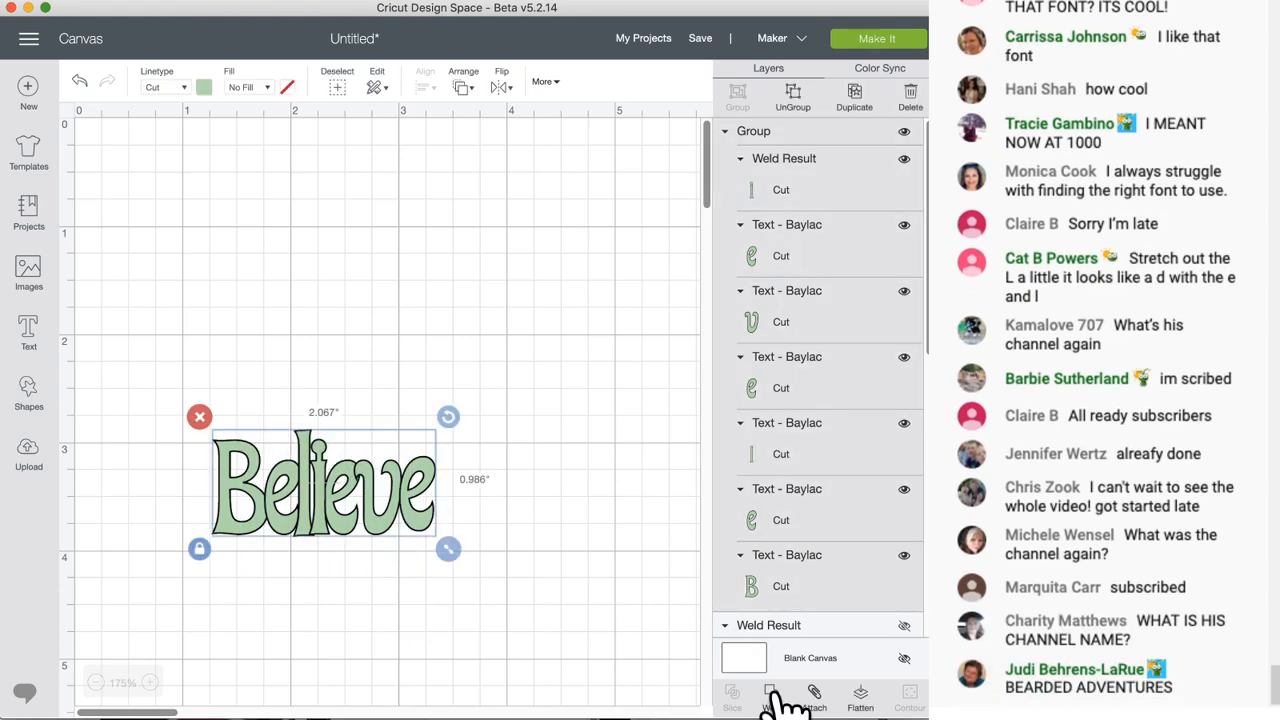
pyautogui.click(773, 695)
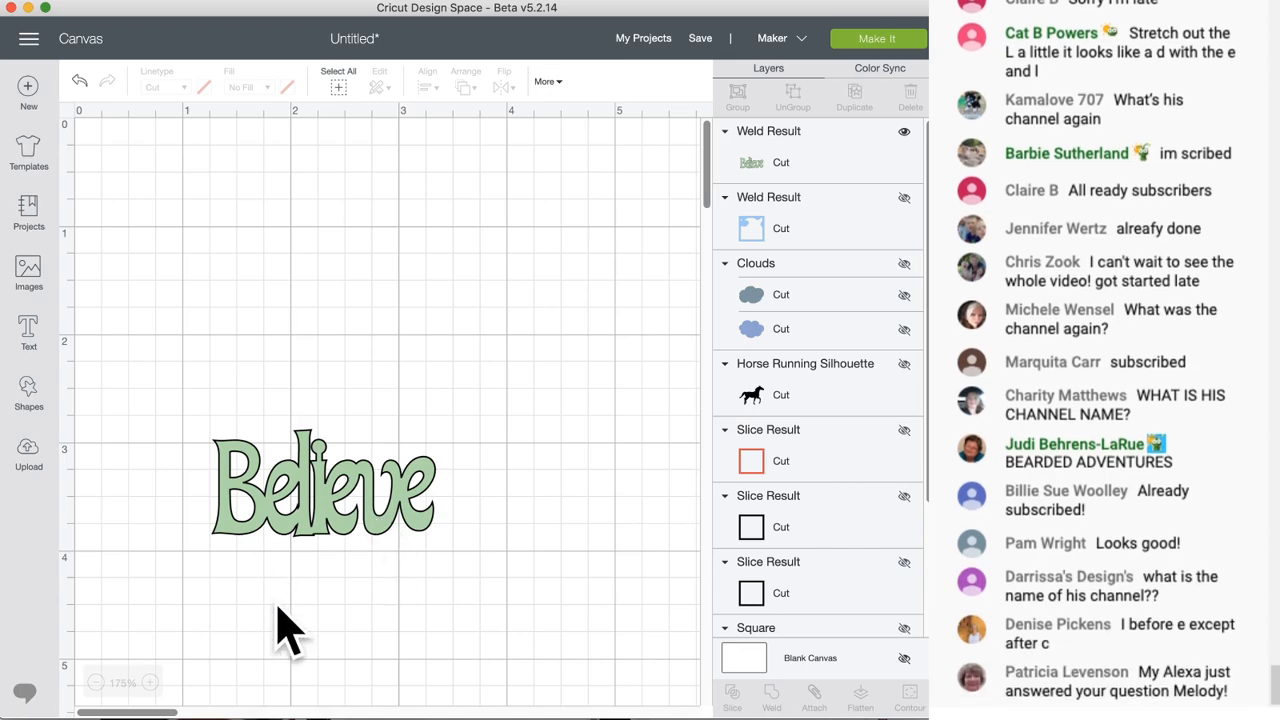
# - Move the welded Believe word to the lower area of the canvas, around the 6 to 8 inch marks
pyautogui.moveTo(388, 537); pyautogui.dragTo(451, 545)
pyautogui.moveTo(511, 489); pyautogui.dragTo(618, 530)
pyautogui.click(97, 683)
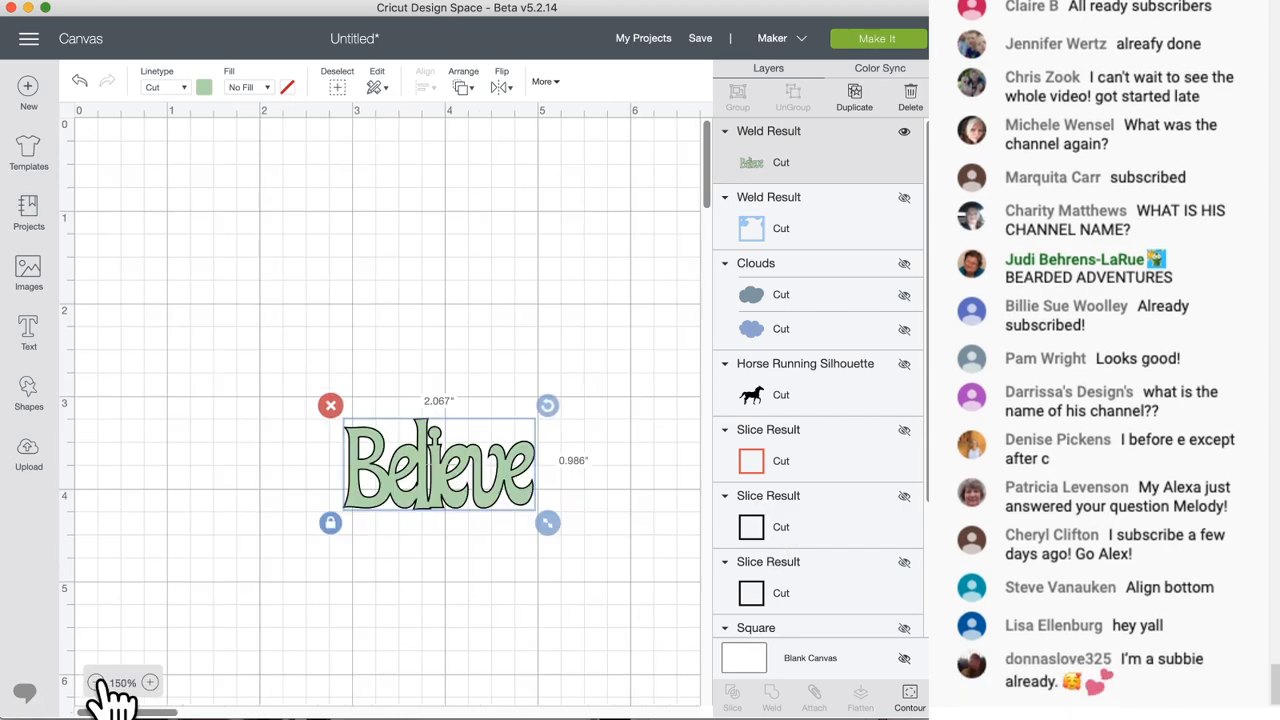
pyautogui.click(97, 683)
pyautogui.moveTo(450, 435); pyautogui.dragTo(609, 612)
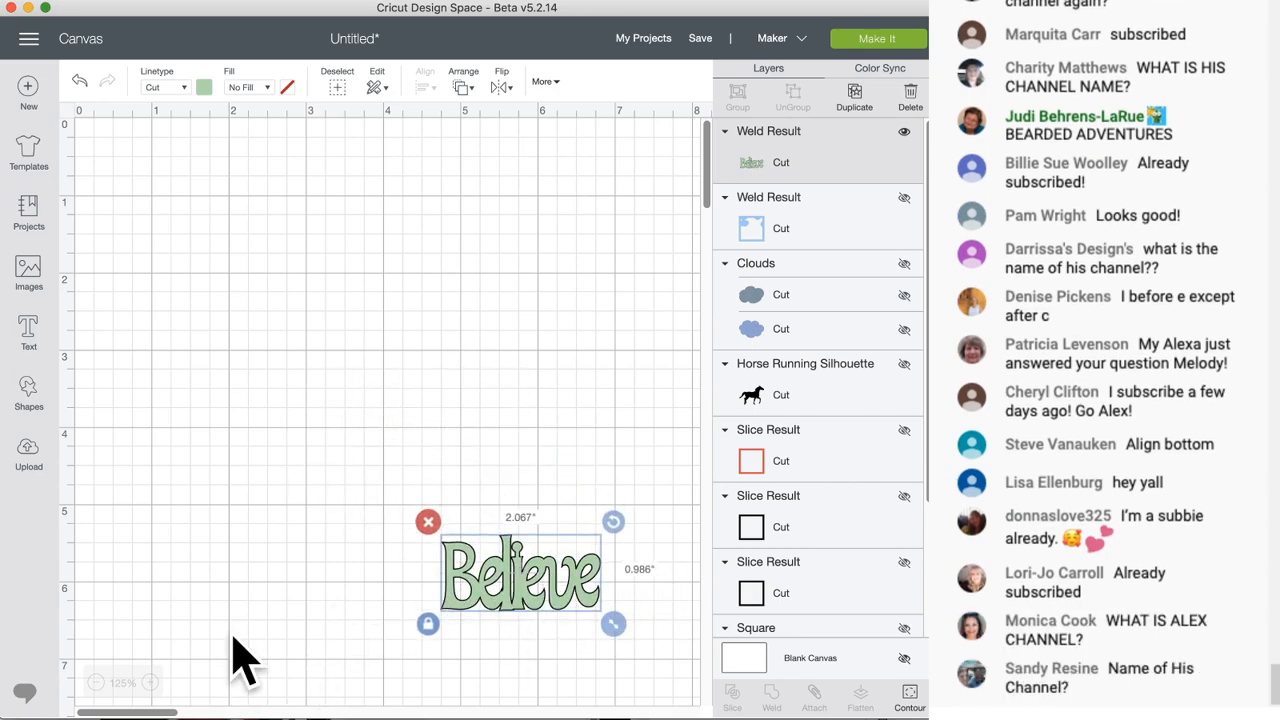
pyautogui.click(97, 683)
pyautogui.moveTo(462, 538); pyautogui.dragTo(480, 557)
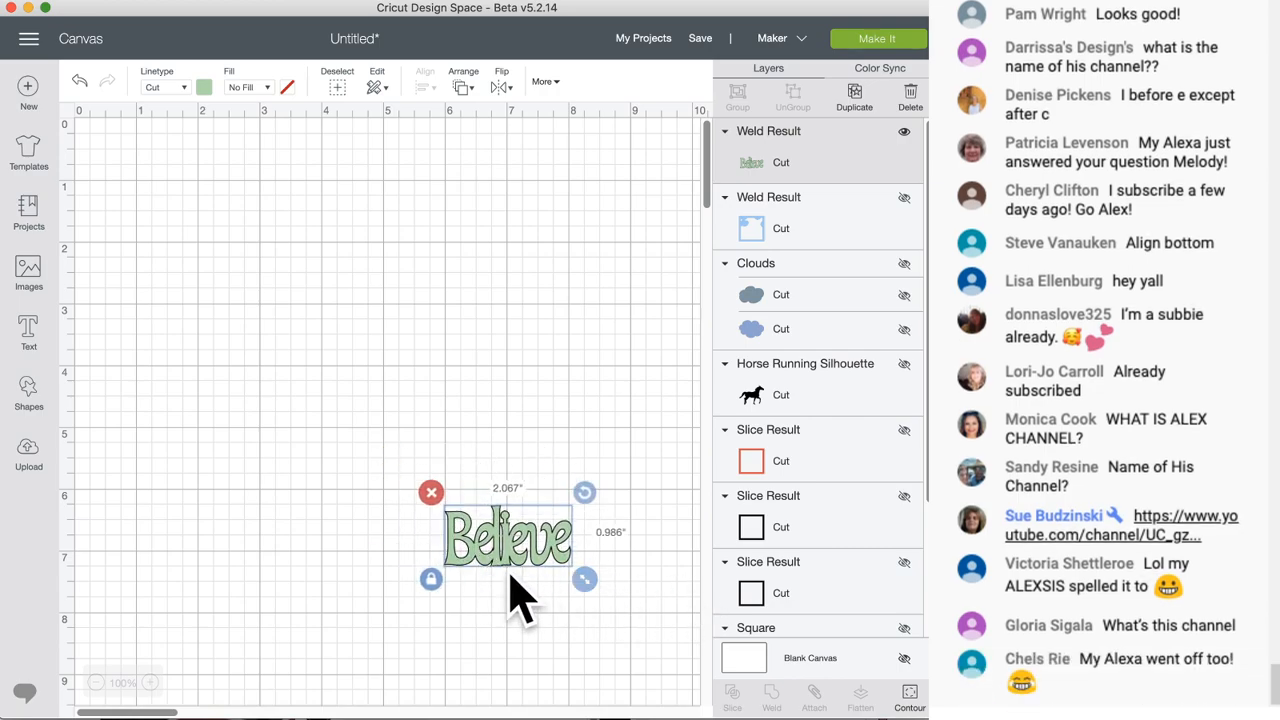
pyautogui.moveTo(514, 561); pyautogui.dragTo(519, 564)
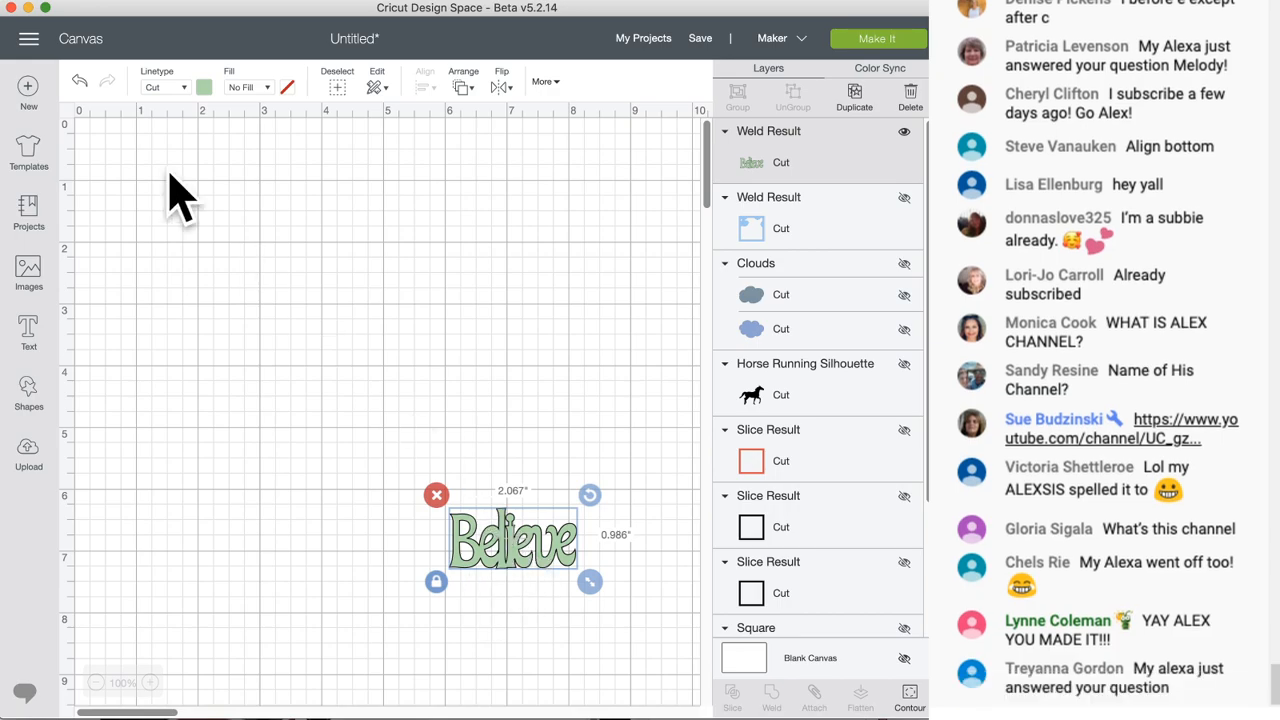
# - Undo the recent moves and the weld of the Believe word, back to the grouped green letters
pyautogui.click(73, 80)
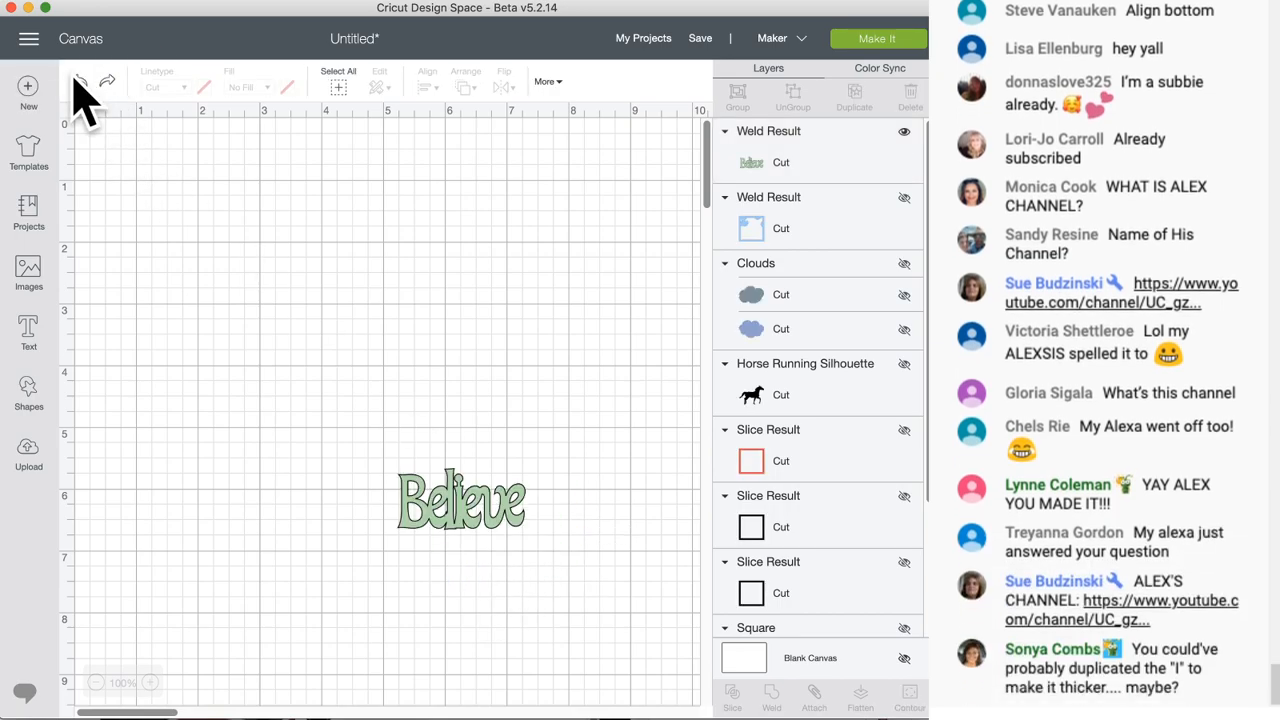
pyautogui.click(78, 80)
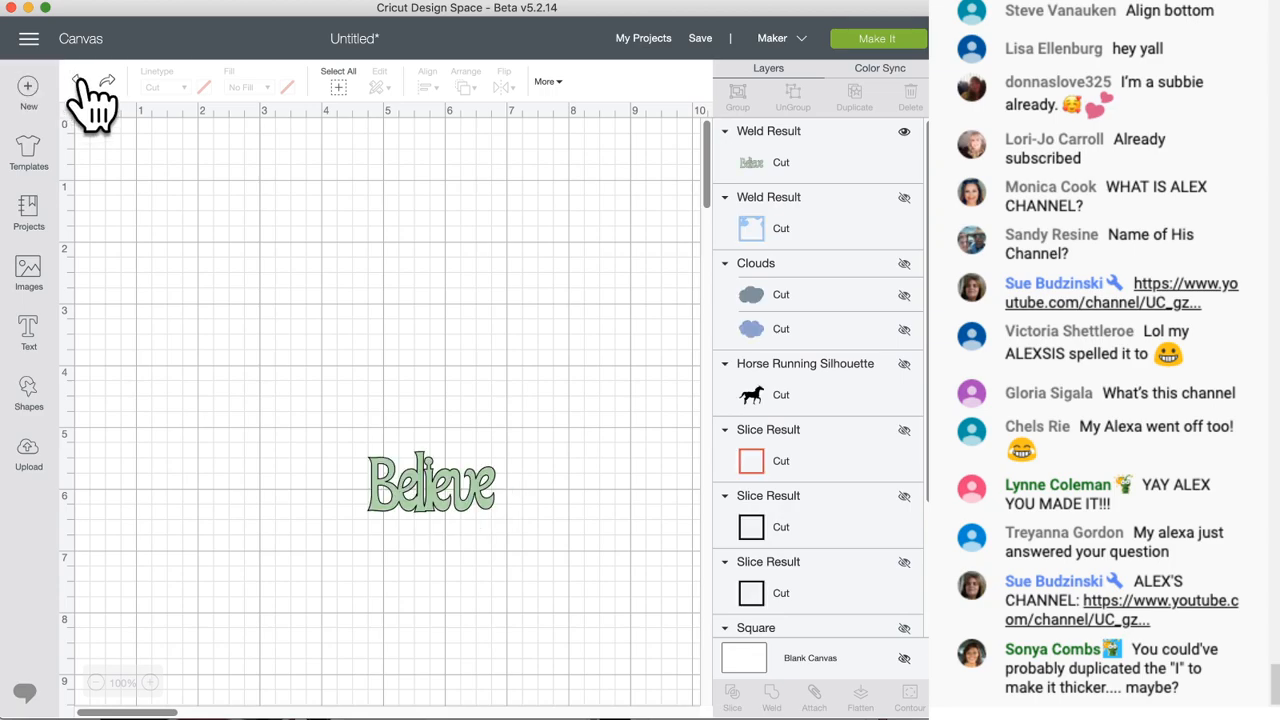
pyautogui.click(78, 80)
pyautogui.click(86, 84)
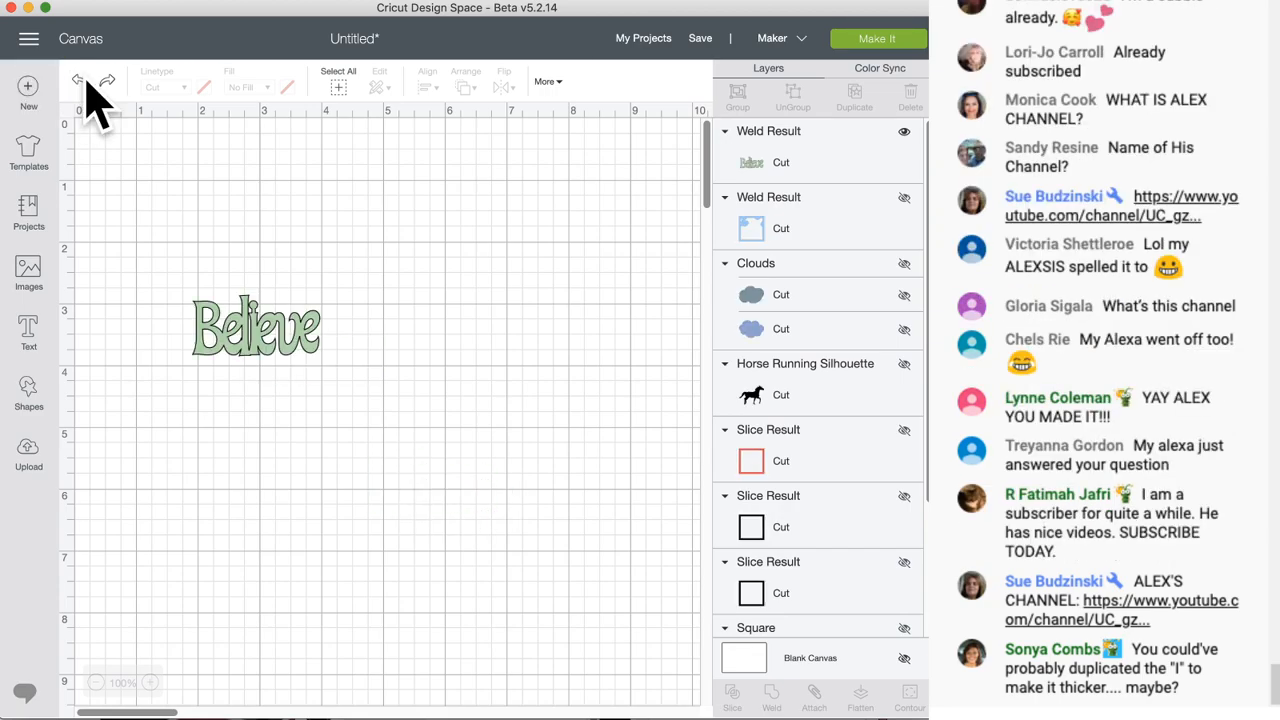
pyautogui.click(86, 82)
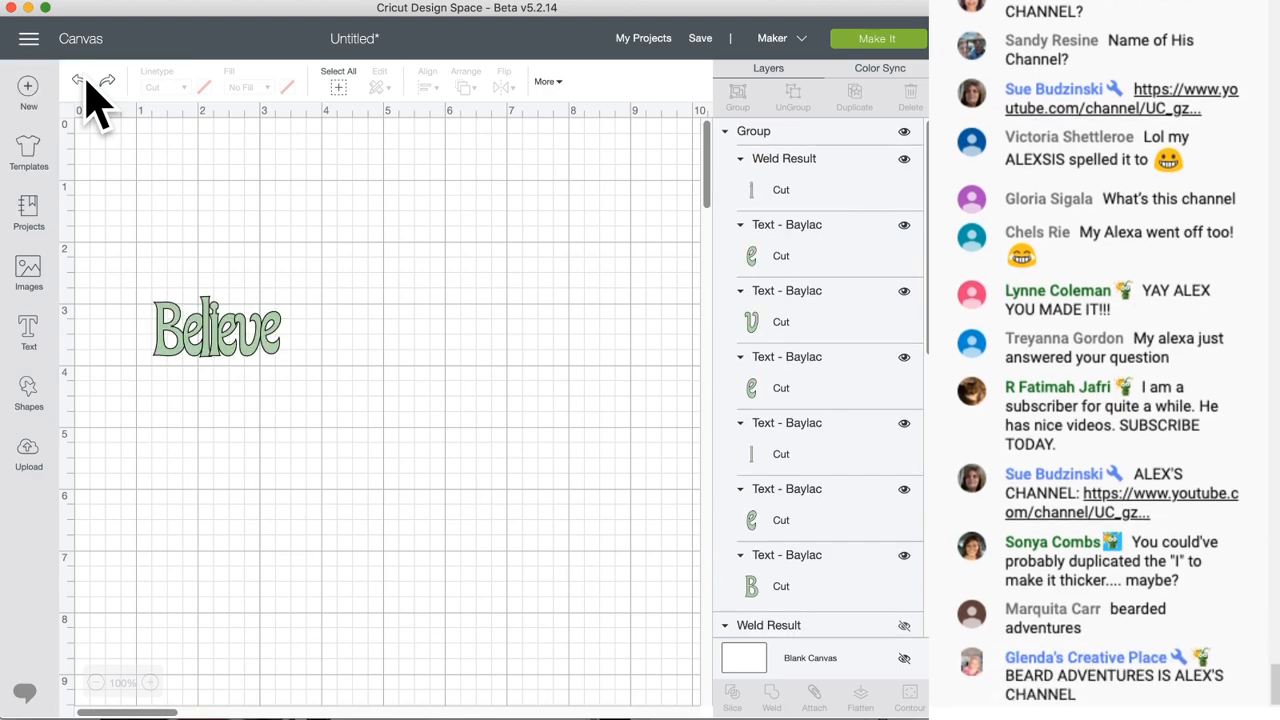
pyautogui.click(86, 83)
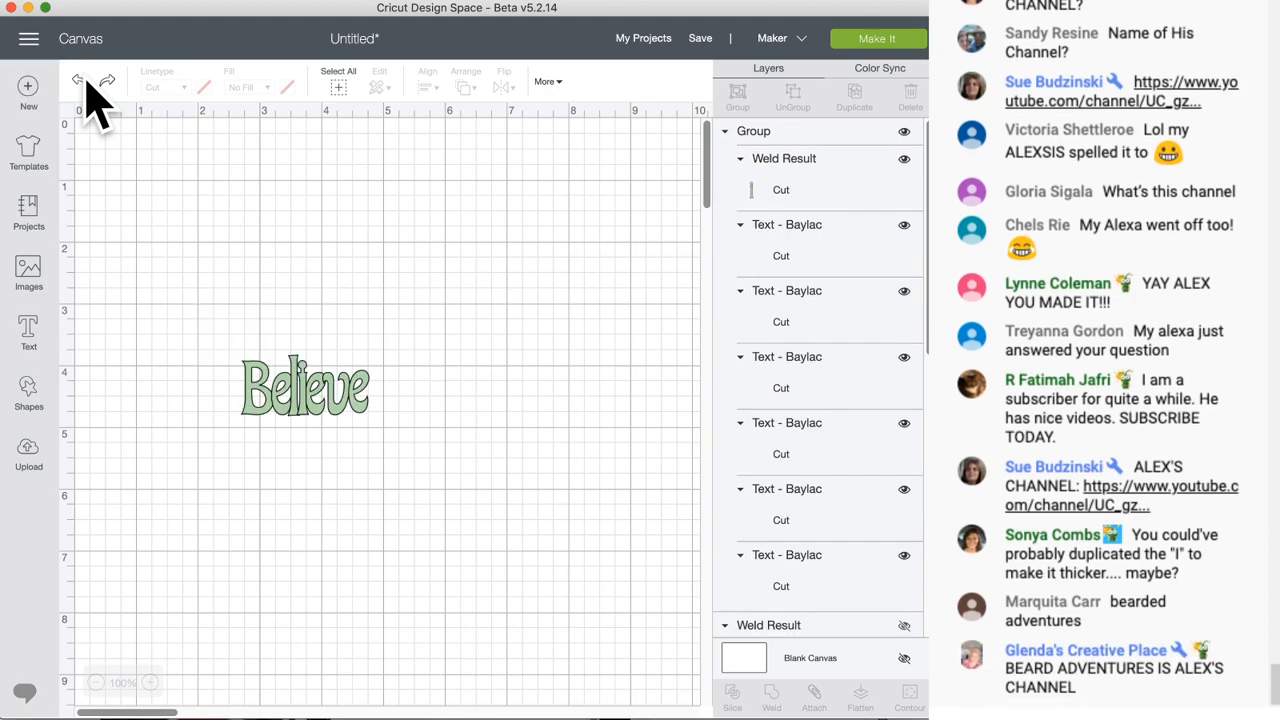
# - Ungroup the green Believe word into separate letters
pyautogui.moveTo(451, 372); pyautogui.dragTo(246, 414)
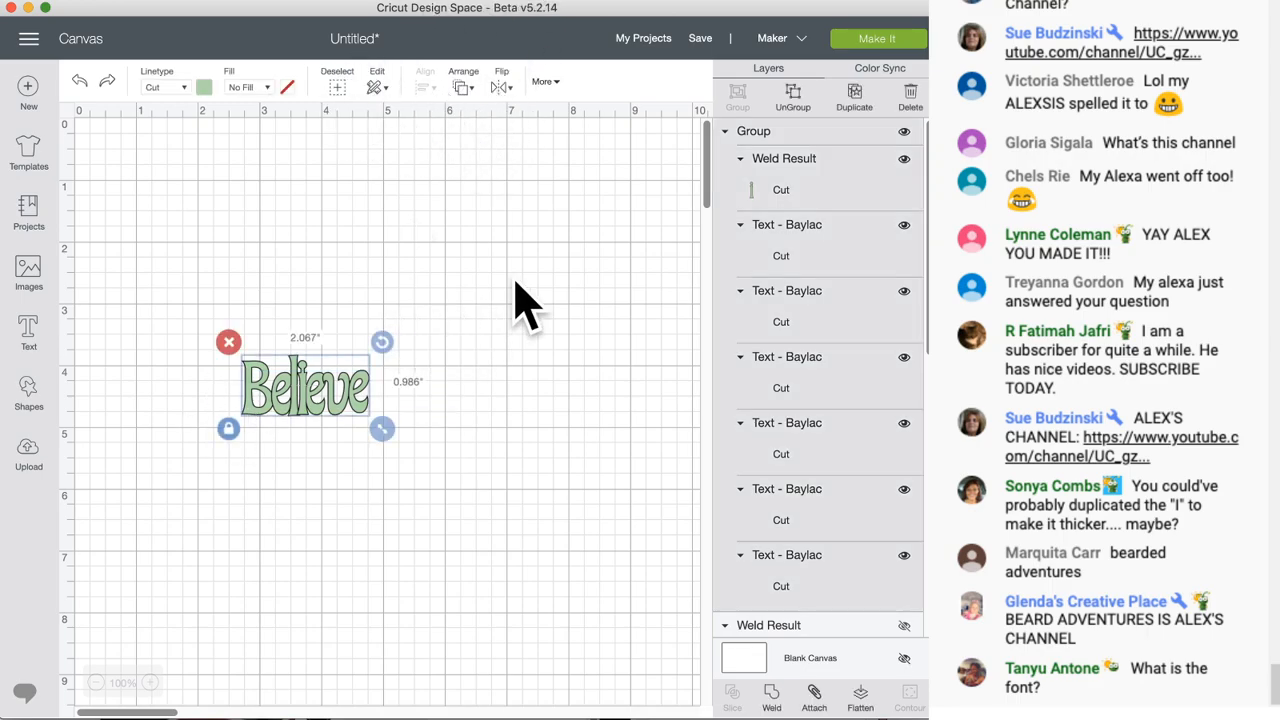
pyautogui.click(793, 100)
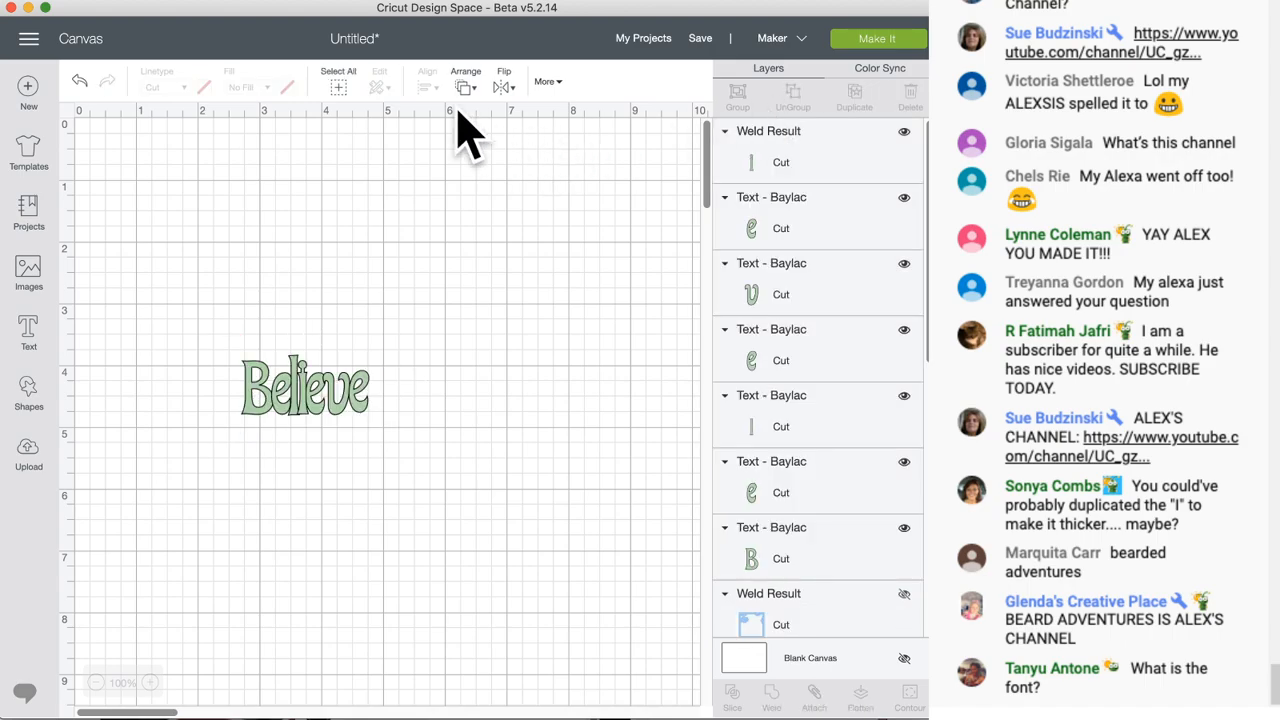
# - Bottom-align the separate green Believe letters and weld them into a single shape
pyautogui.moveTo(438, 372); pyautogui.dragTo(210, 430)
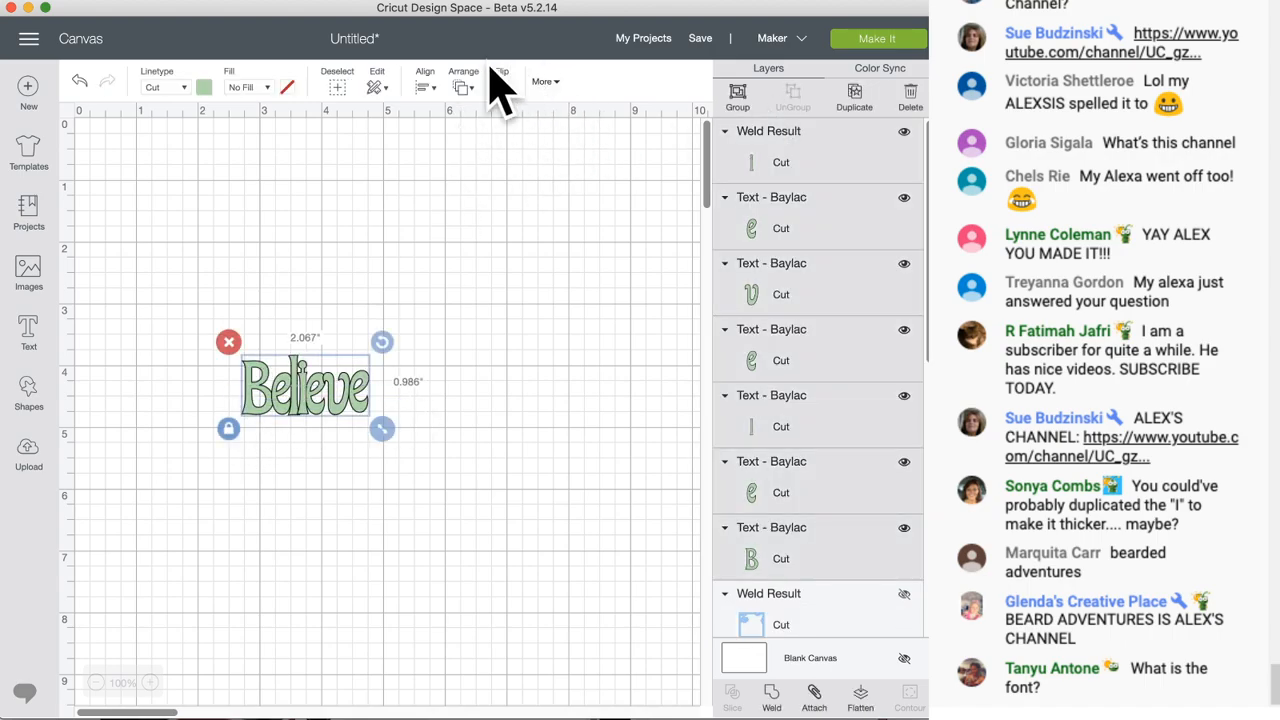
pyautogui.click(428, 89)
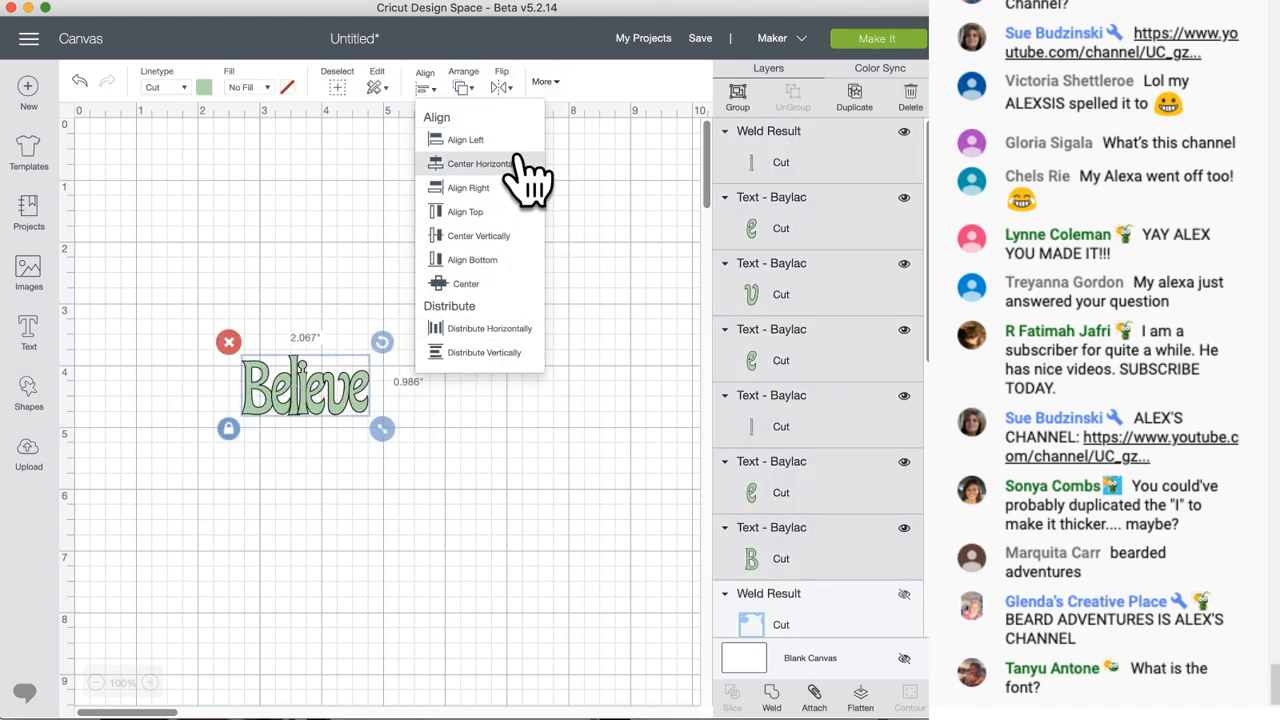
pyautogui.click(492, 259)
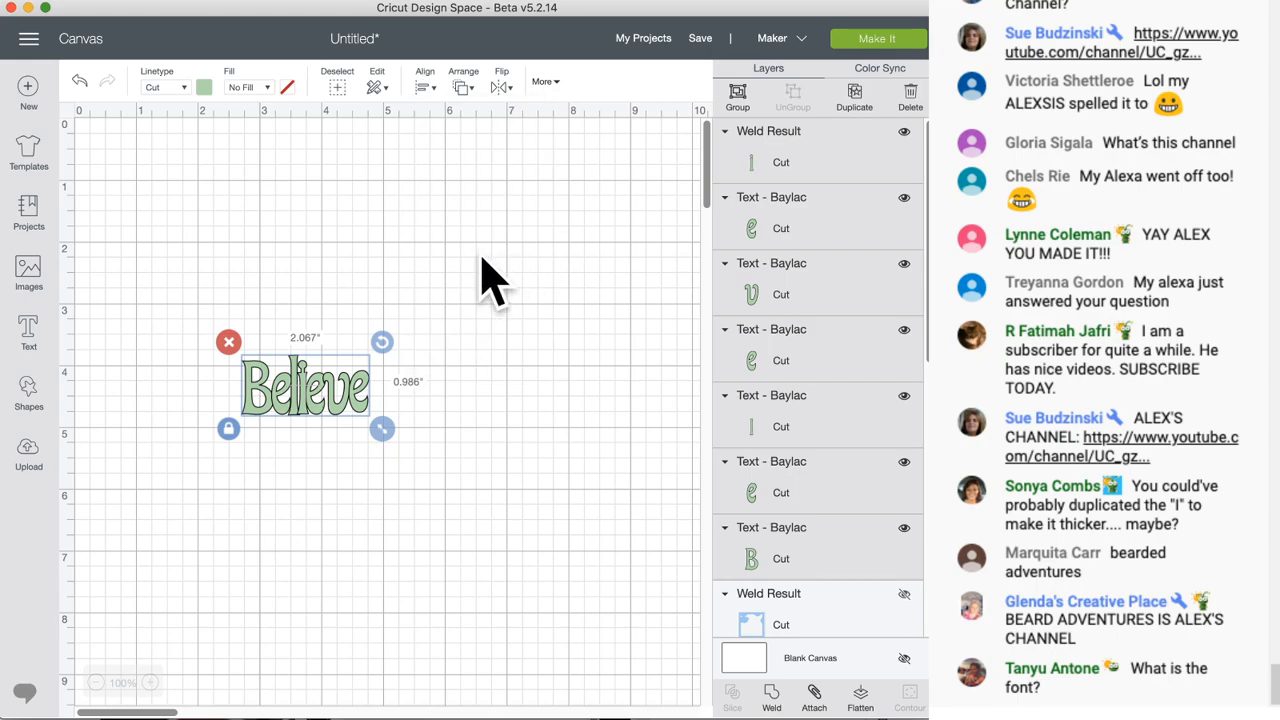
pyautogui.moveTo(448, 393); pyautogui.dragTo(200, 434)
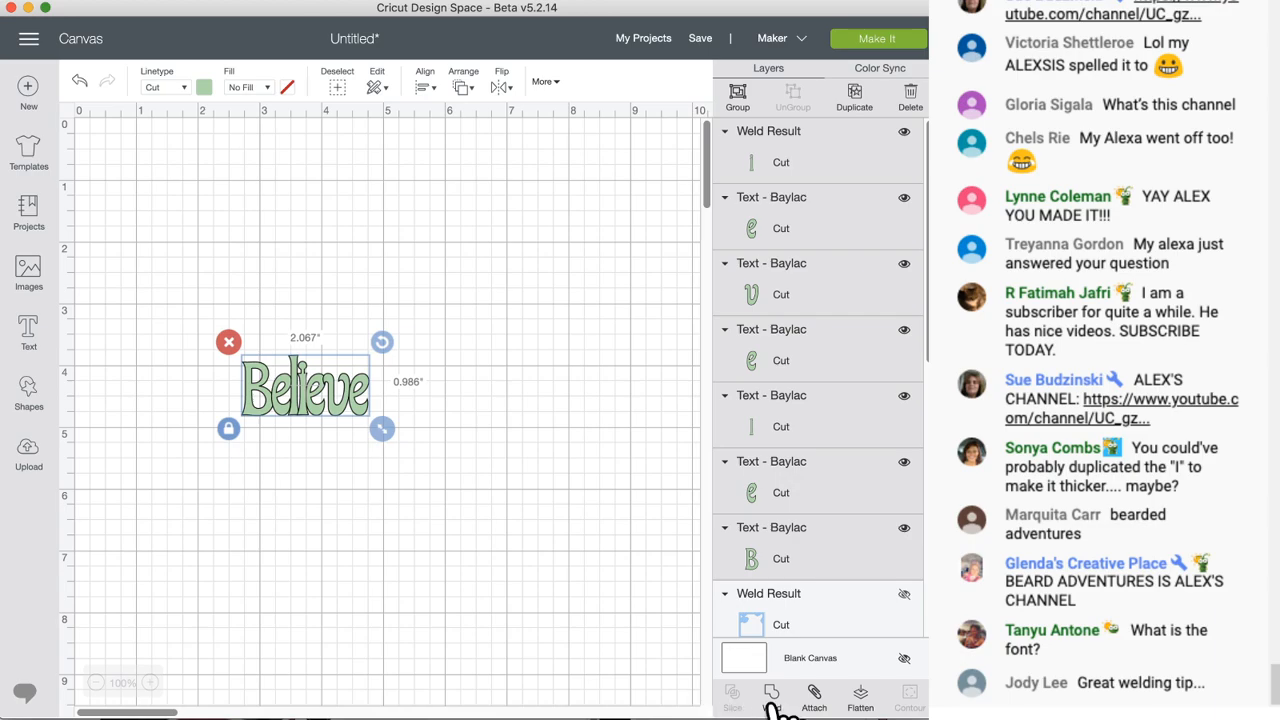
pyautogui.click(771, 693)
# - Show the hidden orange-red square frame and place the welded Believe word just outside its right edge
pyautogui.moveTo(291, 405); pyautogui.dragTo(472, 616)
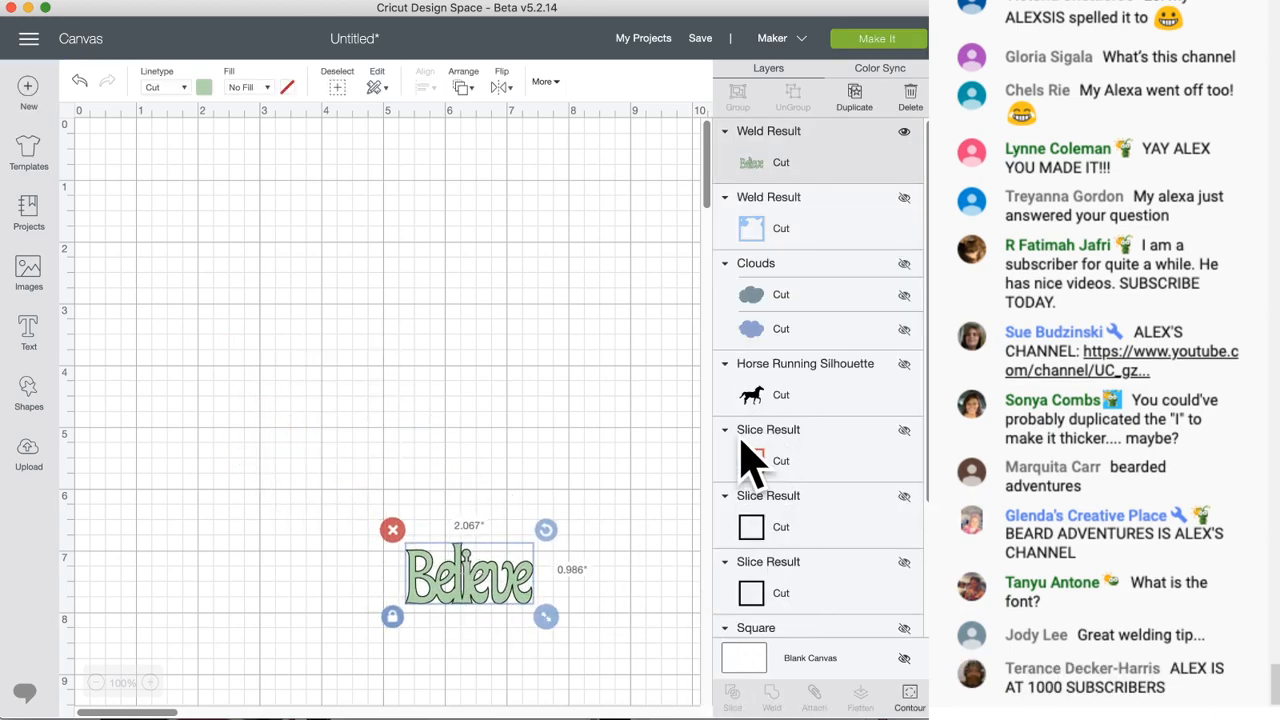
pyautogui.click(778, 478)
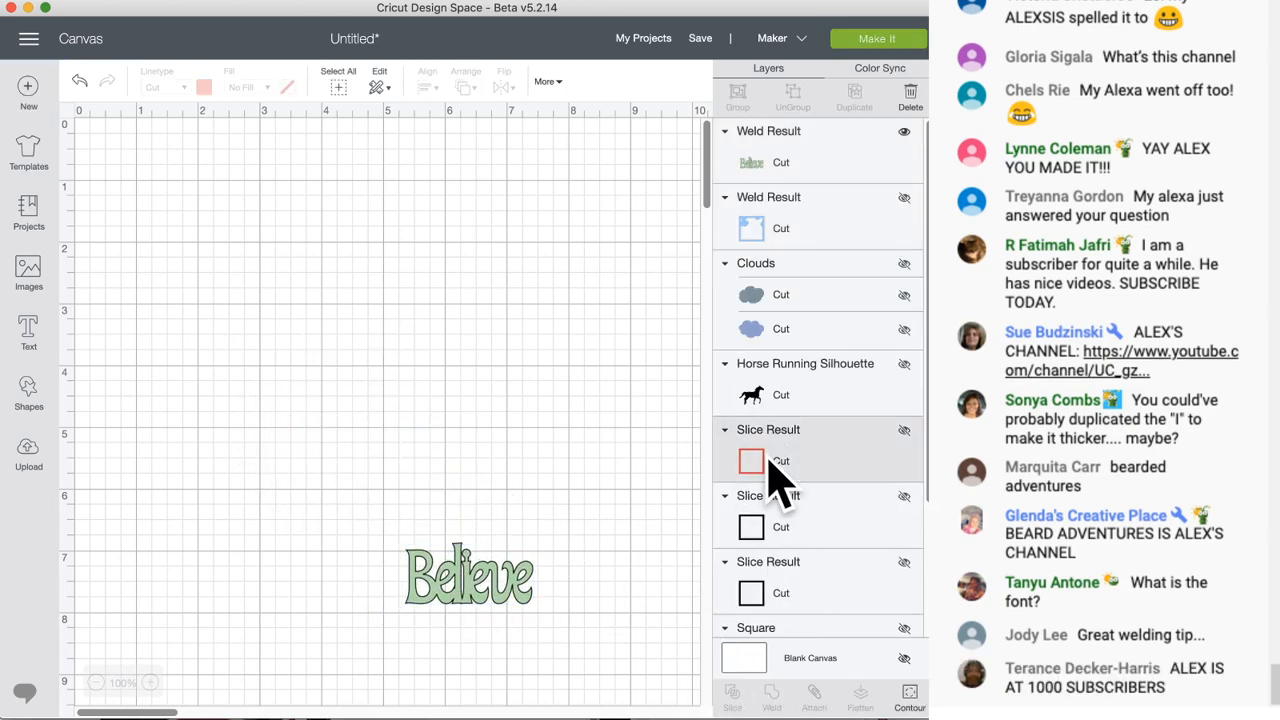
pyautogui.click(904, 430)
pyautogui.moveTo(491, 571); pyautogui.dragTo(649, 356)
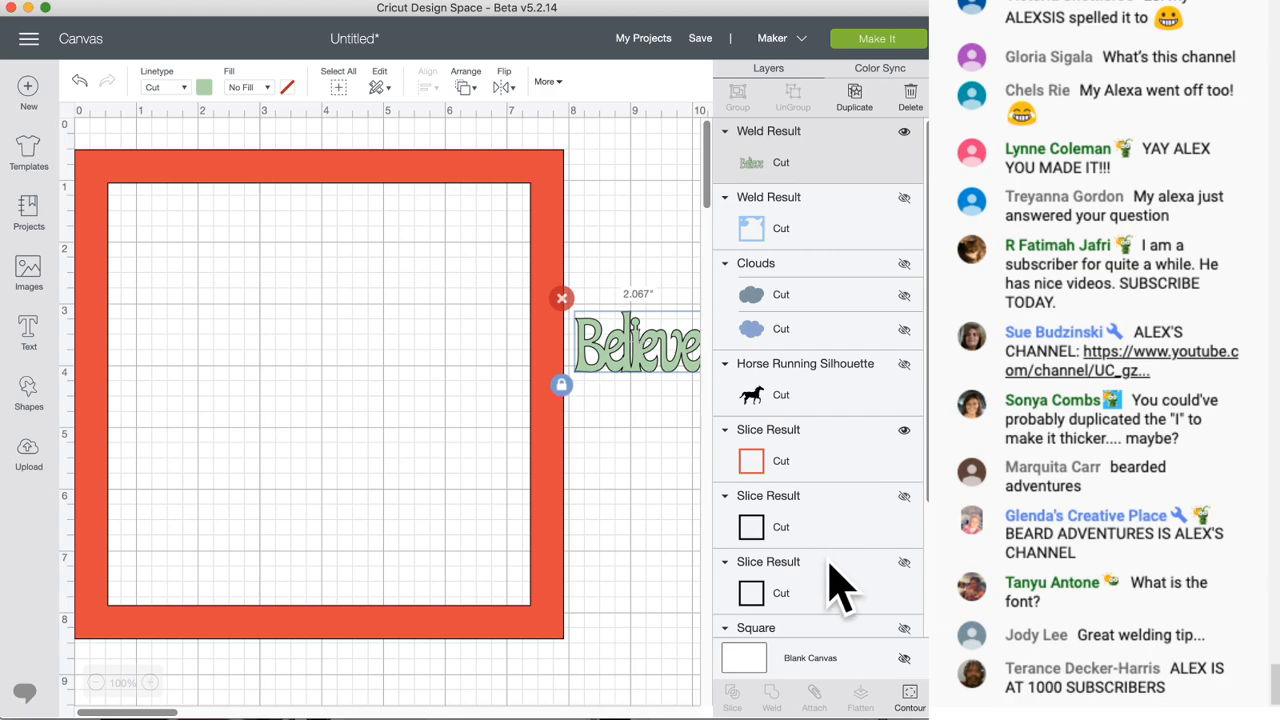
# - Show the black horse-and-hill frame and move the orange-red frame directly over it
pyautogui.scroll(-3, 838, 585)
pyautogui.click(774, 546)
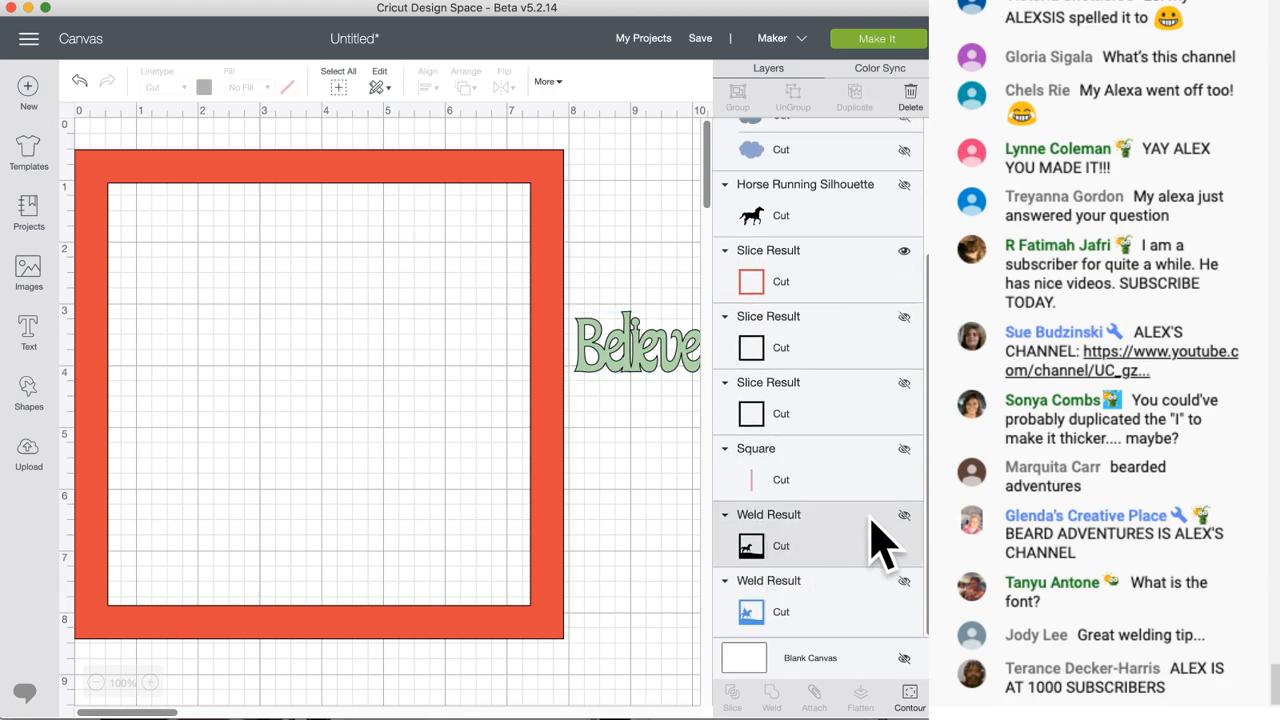
pyautogui.click(904, 516)
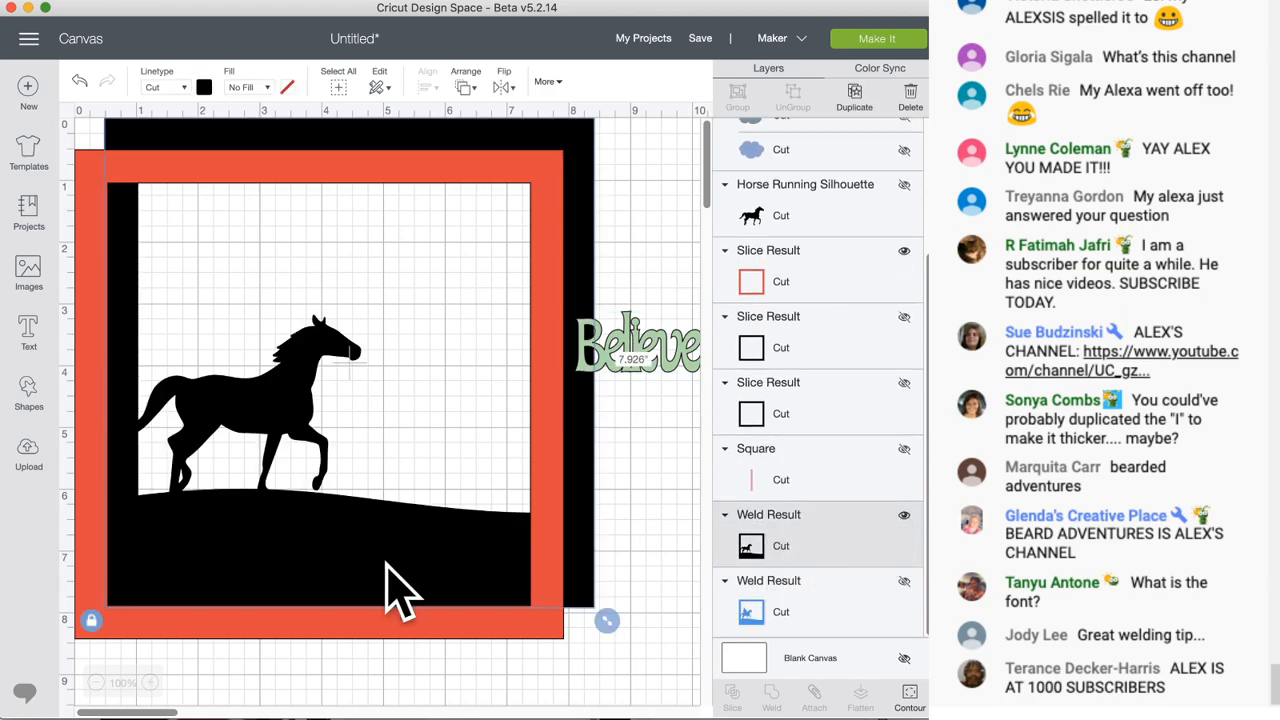
pyautogui.moveTo(455, 637); pyautogui.dragTo(490, 610)
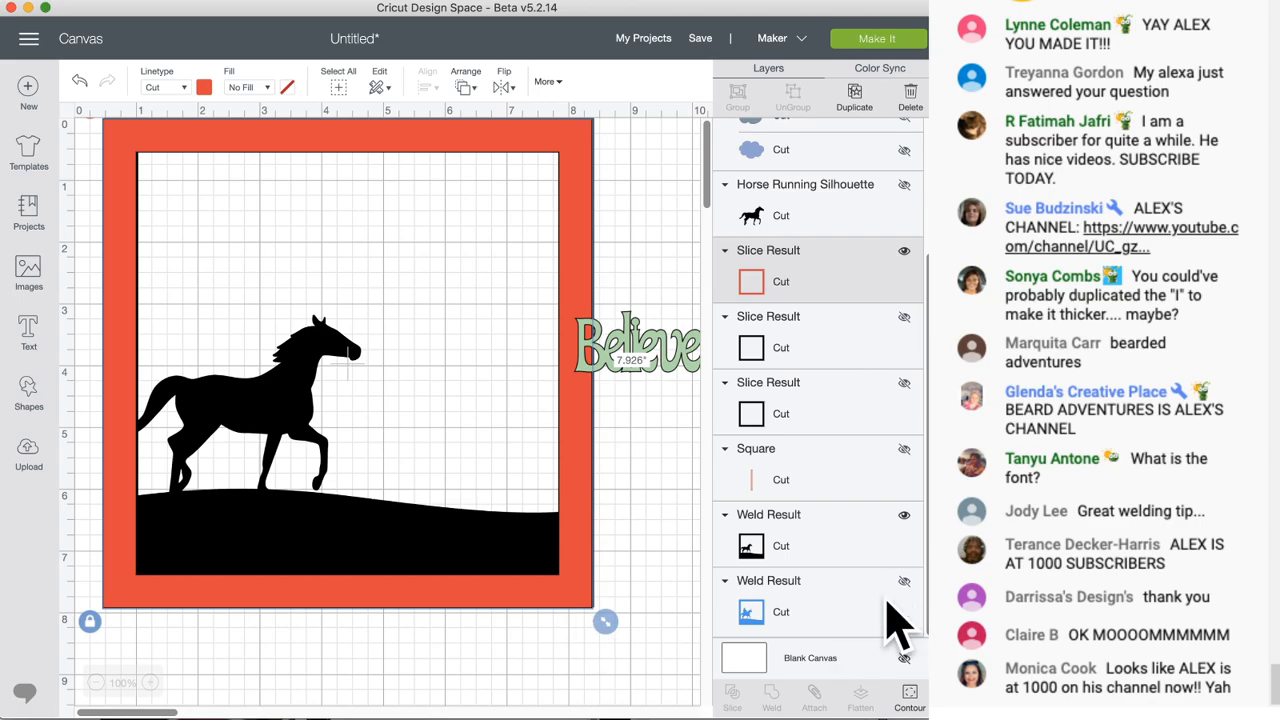
# - Show the light blue cloud frame and center it together with the orange-red frame
pyautogui.scroll(4, 845, 615)
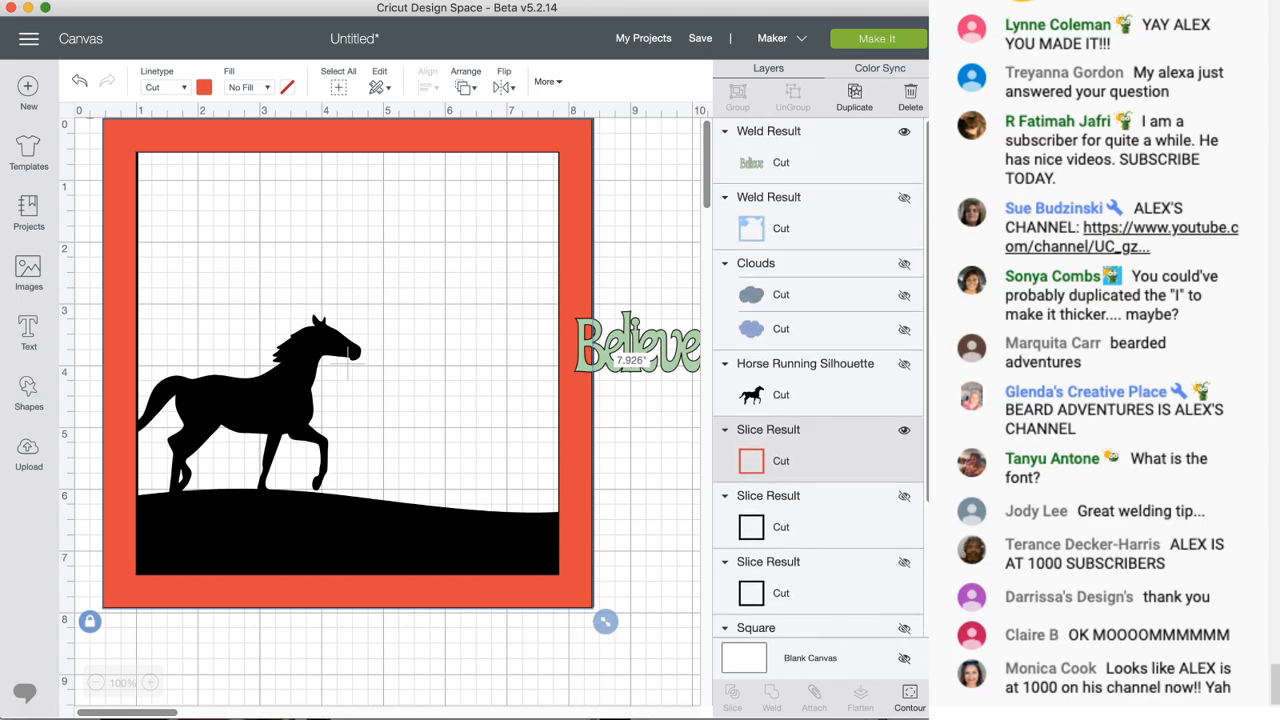
pyautogui.click(903, 197)
pyautogui.moveTo(575, 537); pyautogui.dragTo(577, 465)
pyautogui.moveTo(521, 657); pyautogui.dragTo(526, 565)
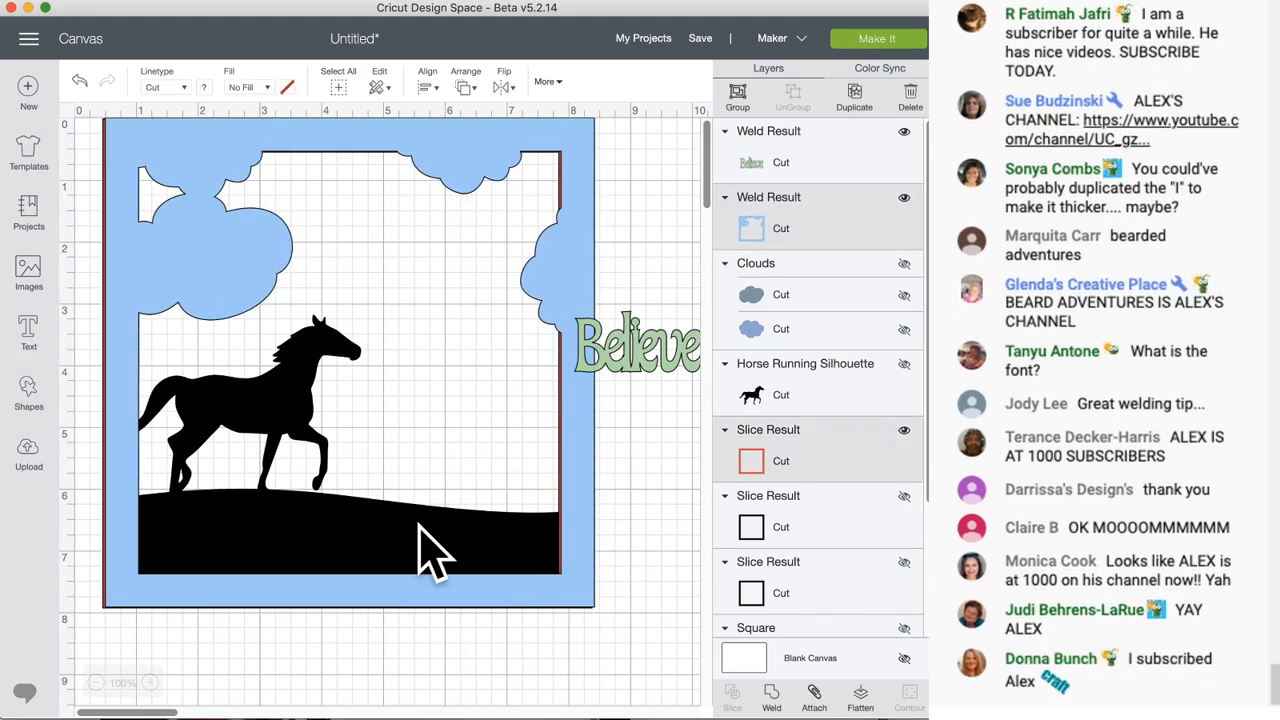
pyautogui.click(430, 90)
pyautogui.click(457, 284)
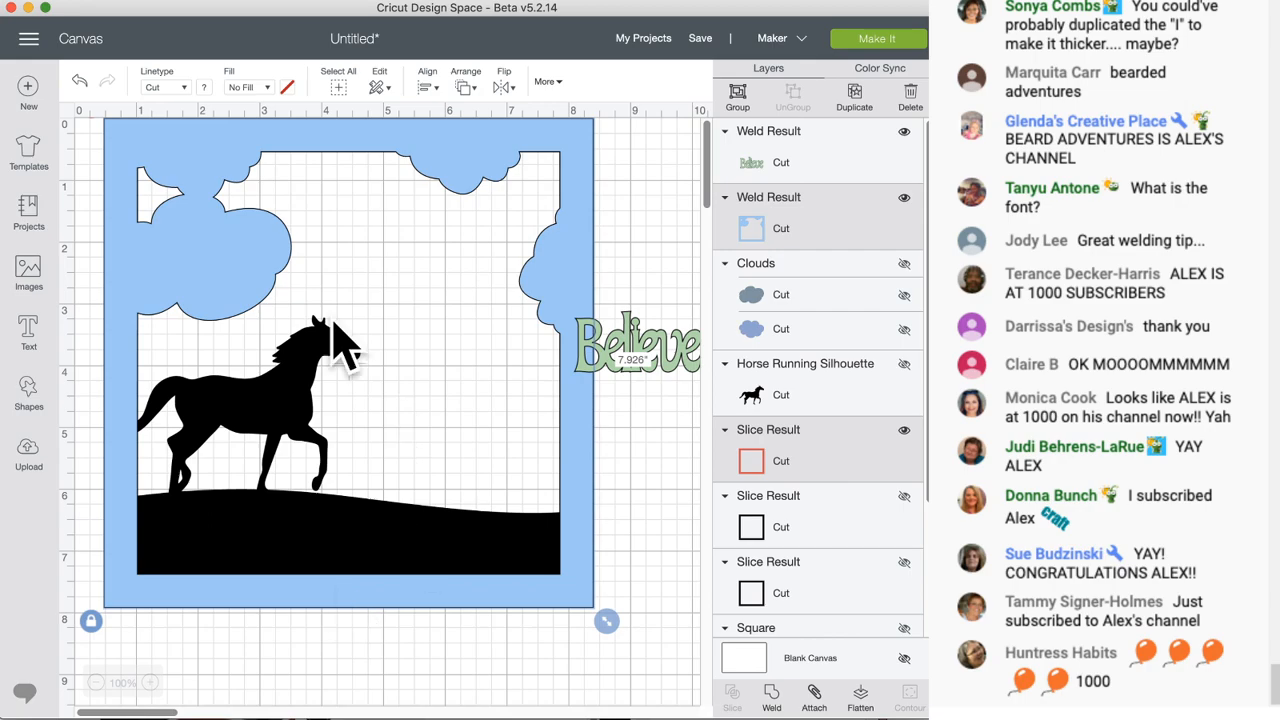
# - Position the Believe word in front of the horse so its last letter overlaps the frame's right inner edge
pyautogui.moveTo(686, 371); pyautogui.dragTo(535, 353)
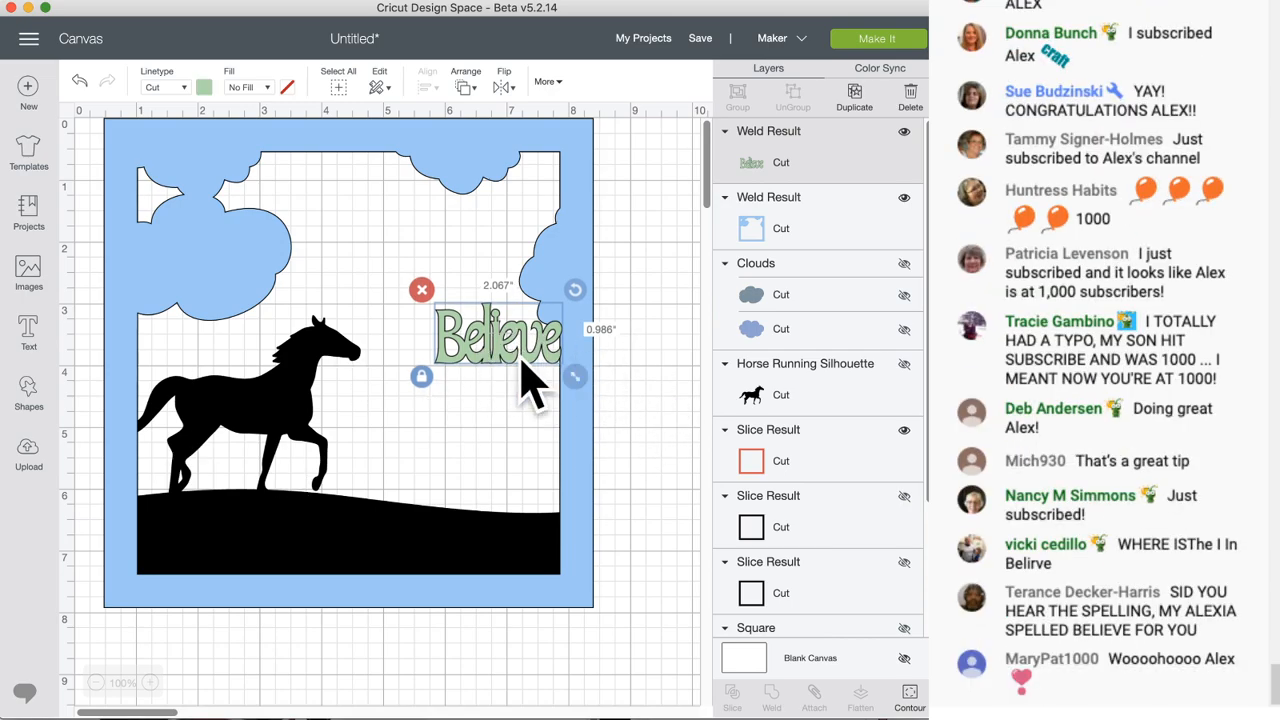
pyautogui.moveTo(545, 375); pyautogui.dragTo(546, 383)
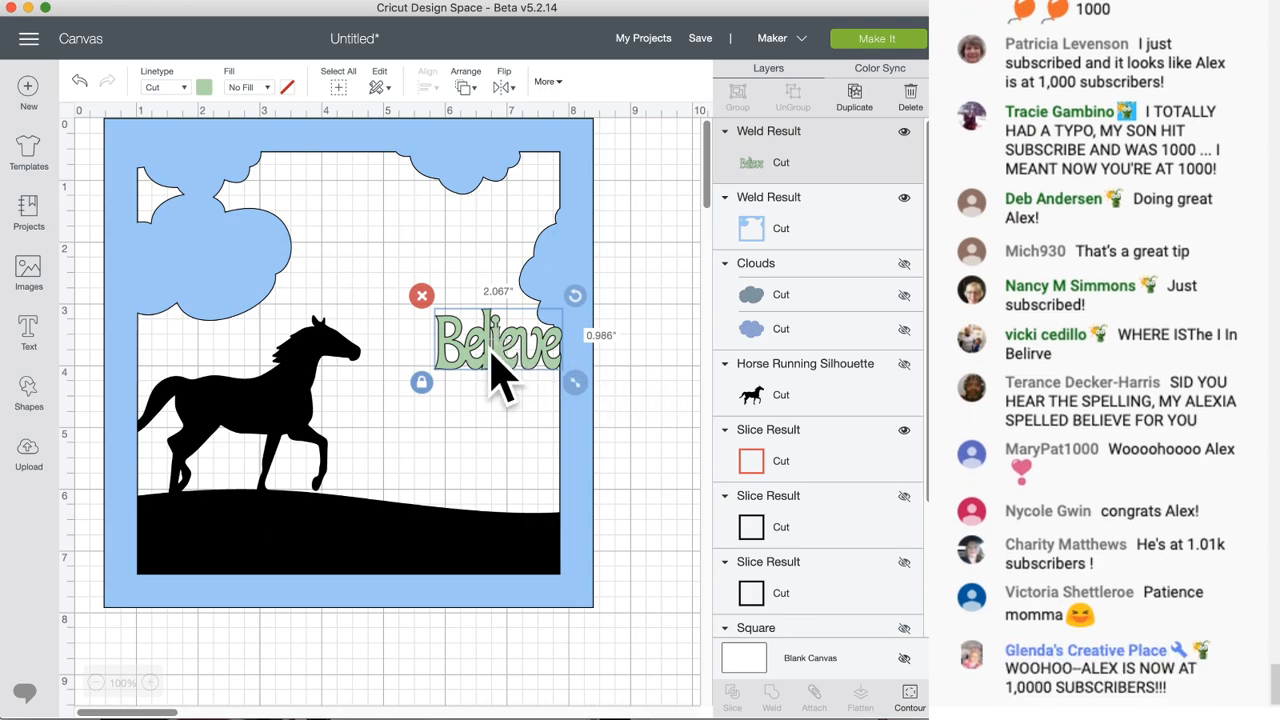
pyautogui.click(622, 366)
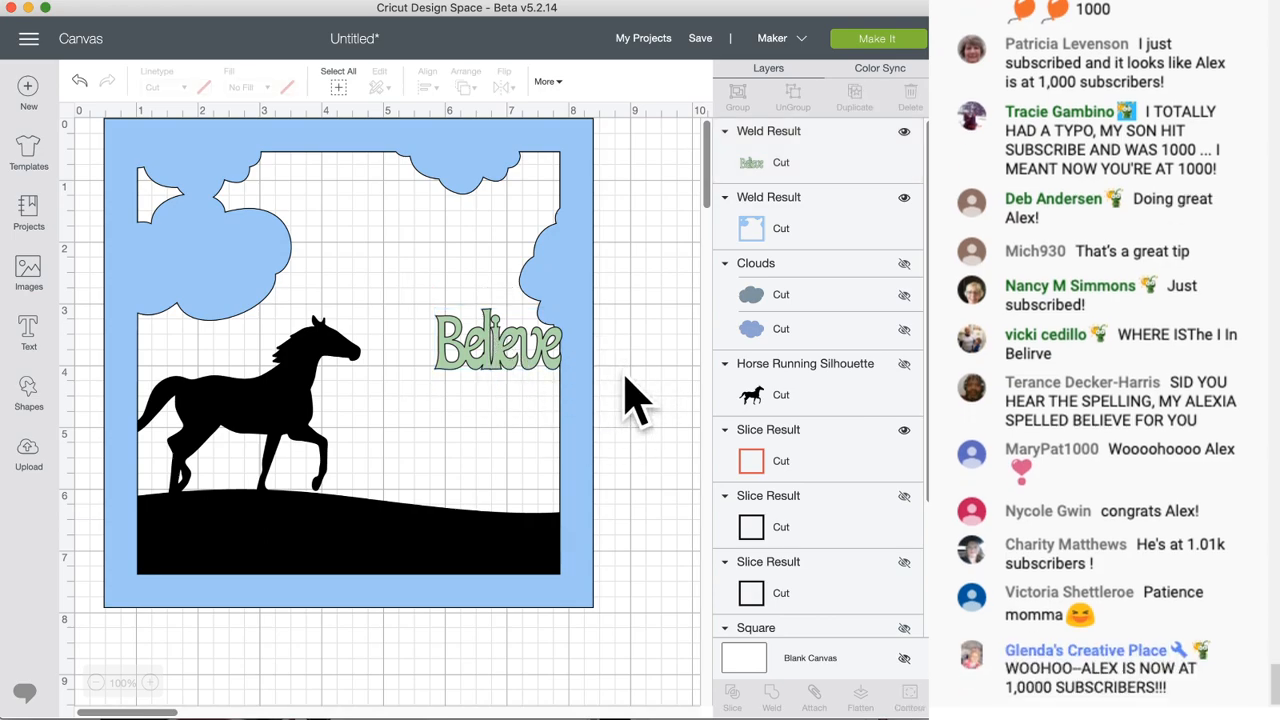
pyautogui.click(539, 362)
pyautogui.moveTo(541, 364); pyautogui.dragTo(543, 365)
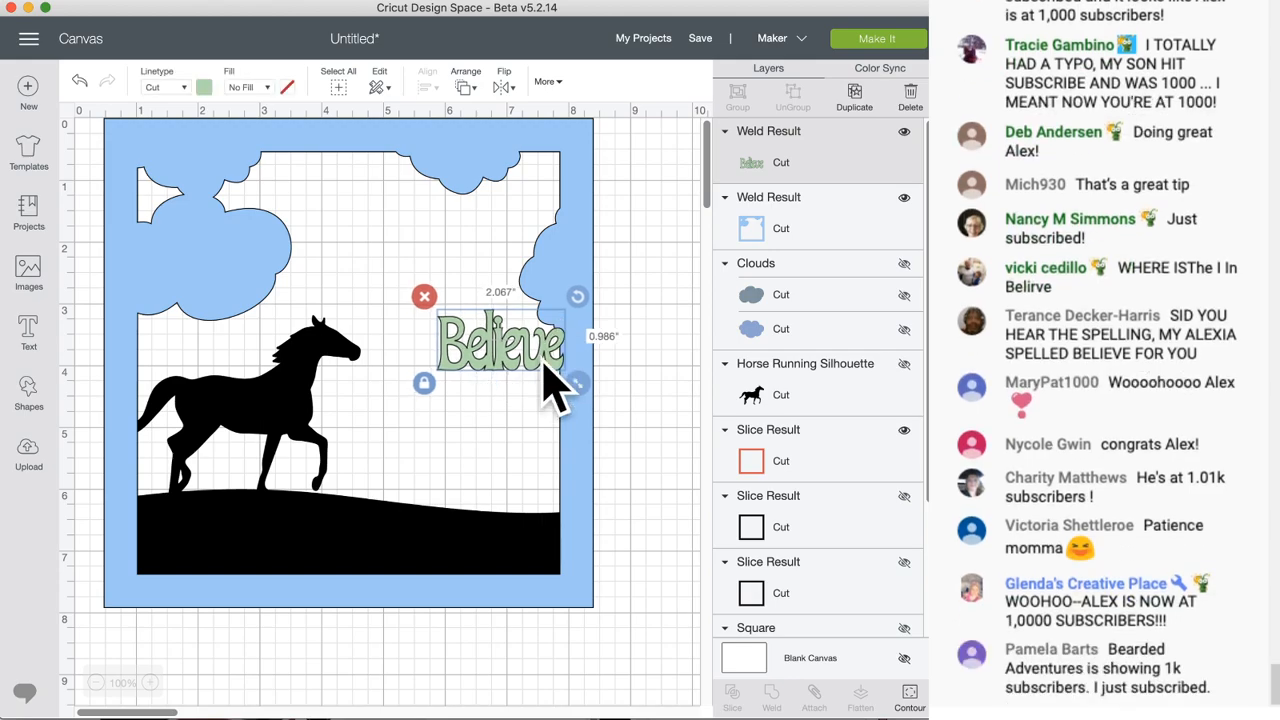
pyautogui.click(623, 371)
pyautogui.moveTo(634, 337); pyautogui.dragTo(640, 365)
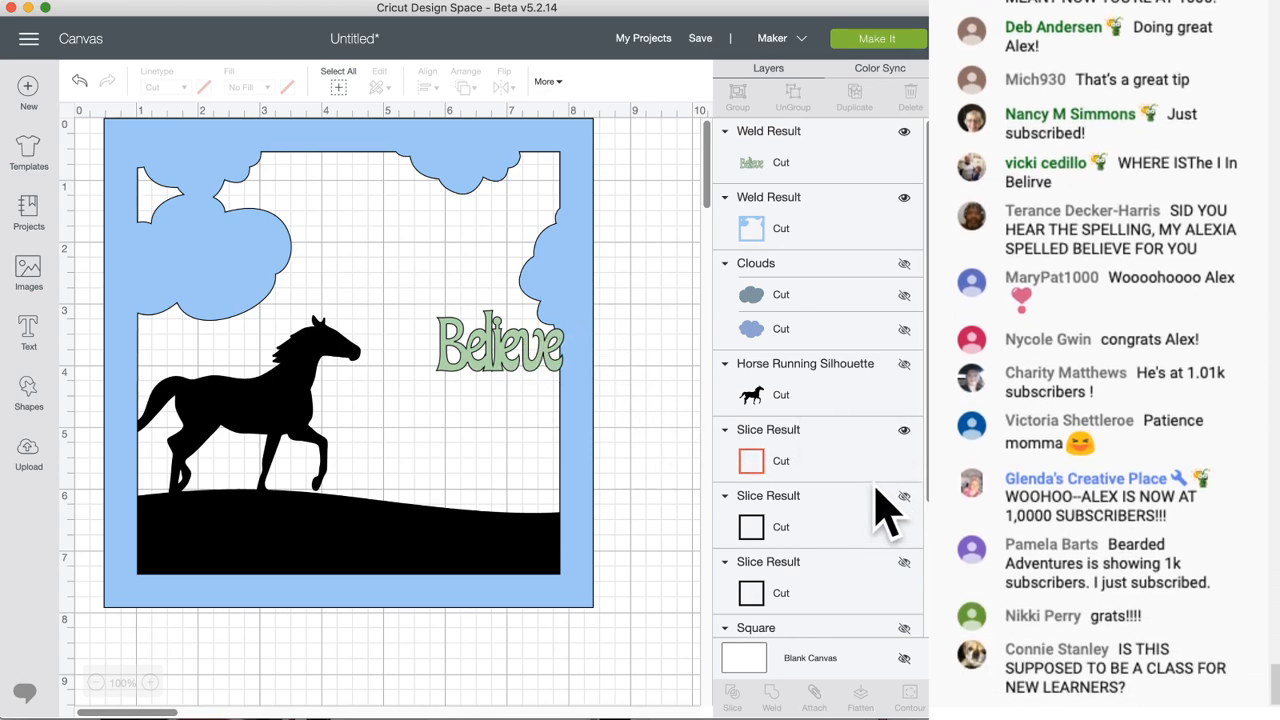
# - Hide the black horse-and-hill frame layer
pyautogui.click(904, 432)
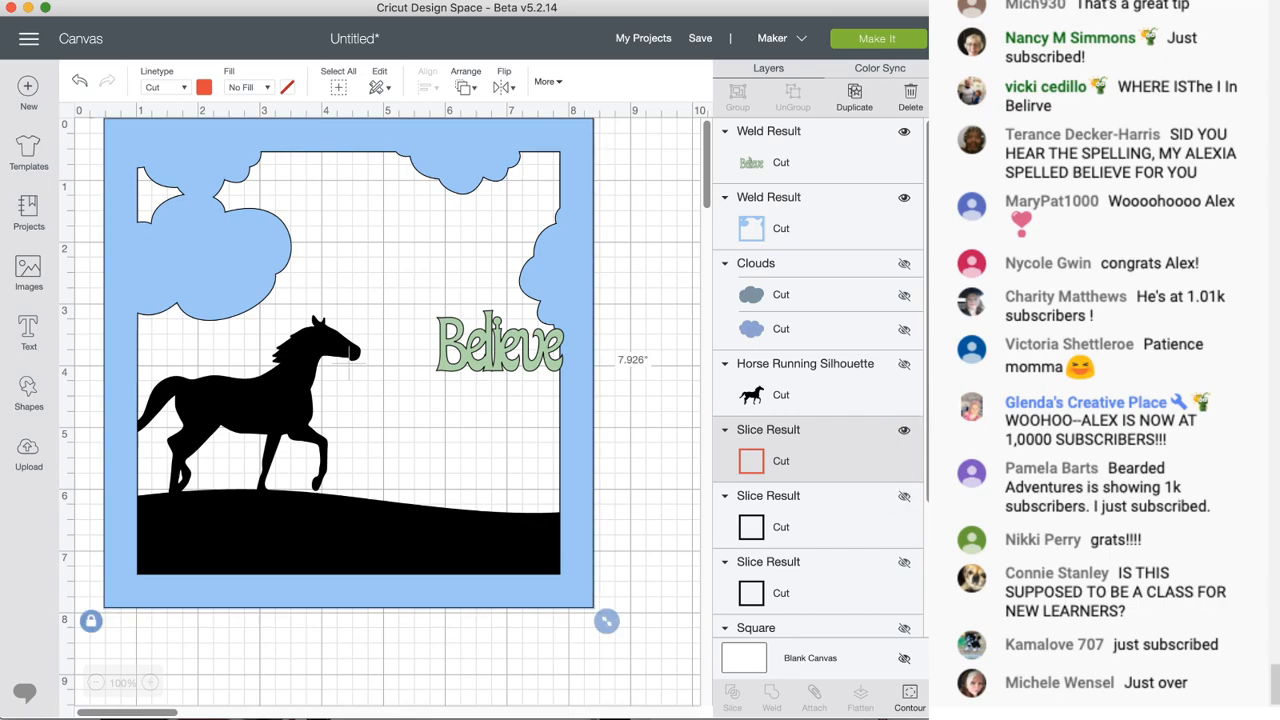
pyautogui.scroll(-1, 896, 432)
pyautogui.click(898, 426)
pyautogui.scroll(-5, 829, 505)
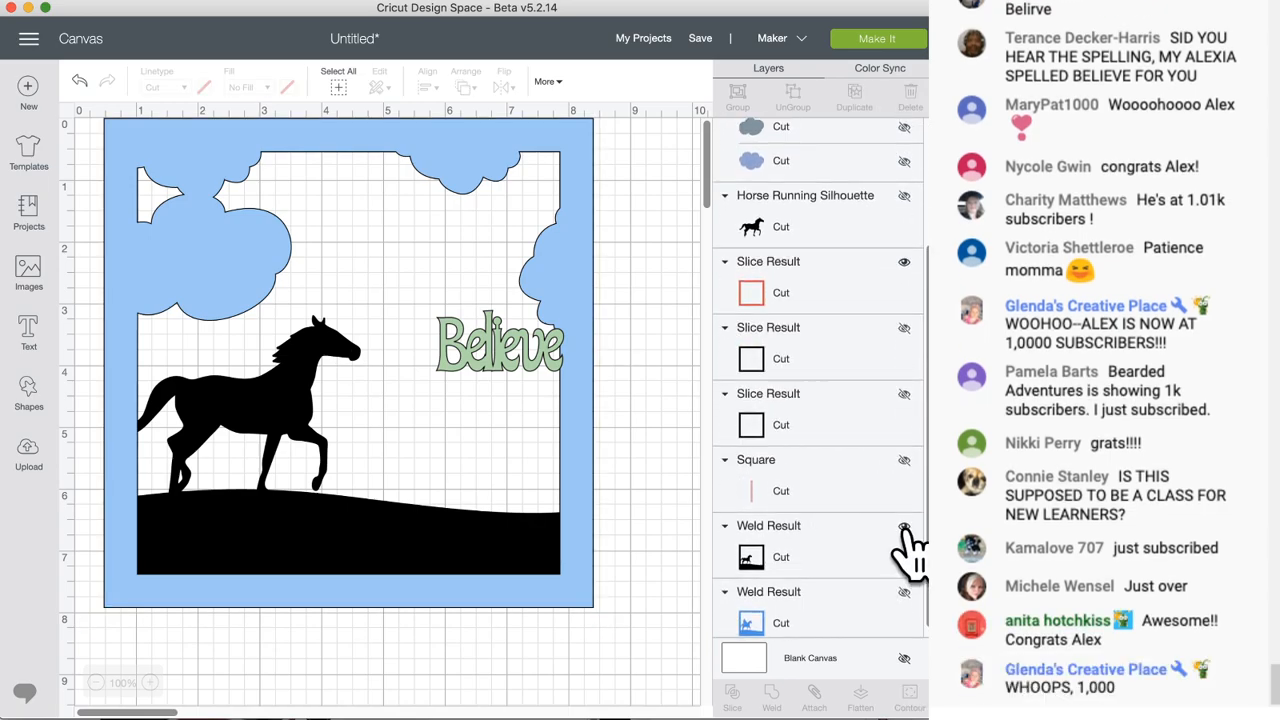
pyautogui.click(904, 526)
pyautogui.scroll(-1, 820, 606)
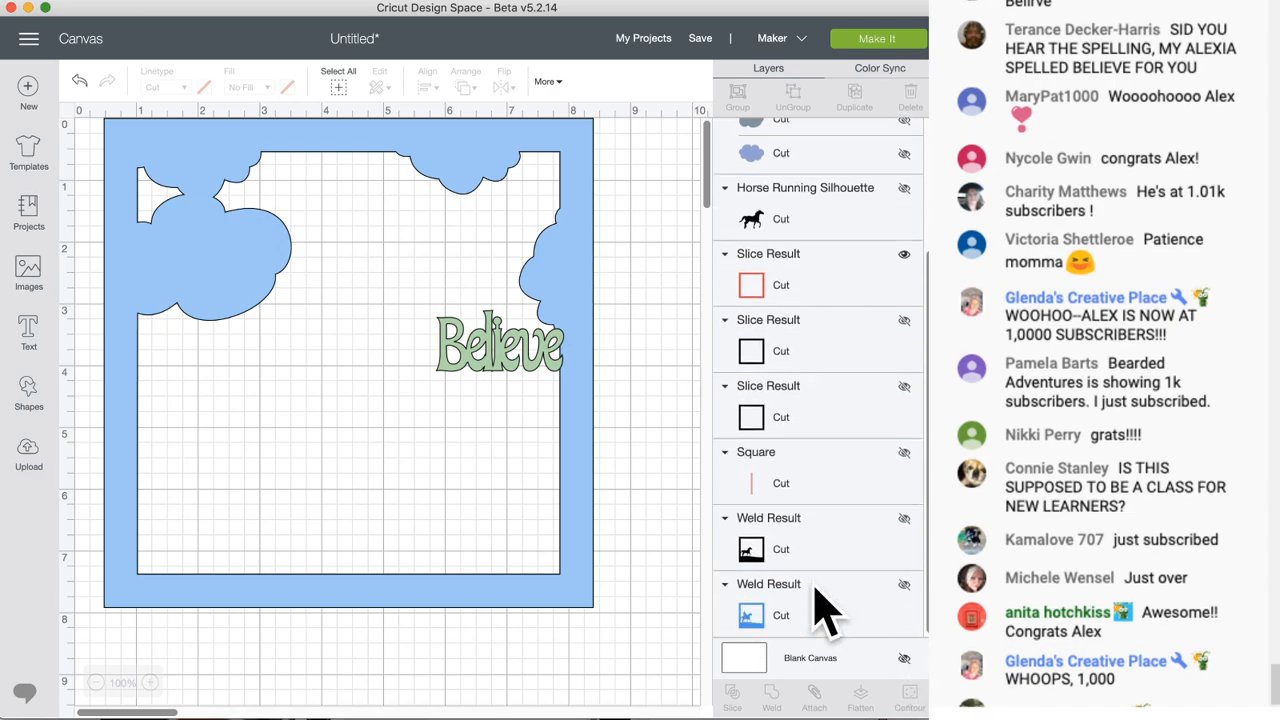
# - Hide the light blue cloud frame and weld the Believe word to the orange-red frame
pyautogui.scroll(3, 810, 590)
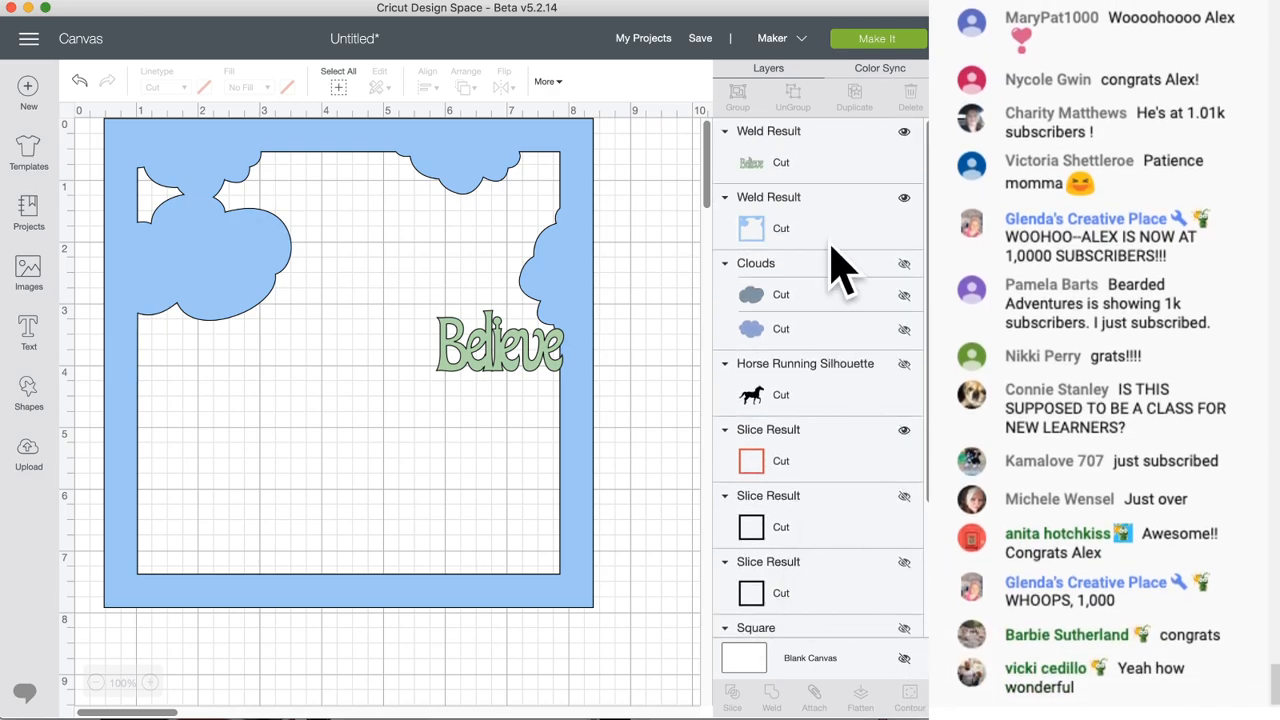
pyautogui.click(904, 197)
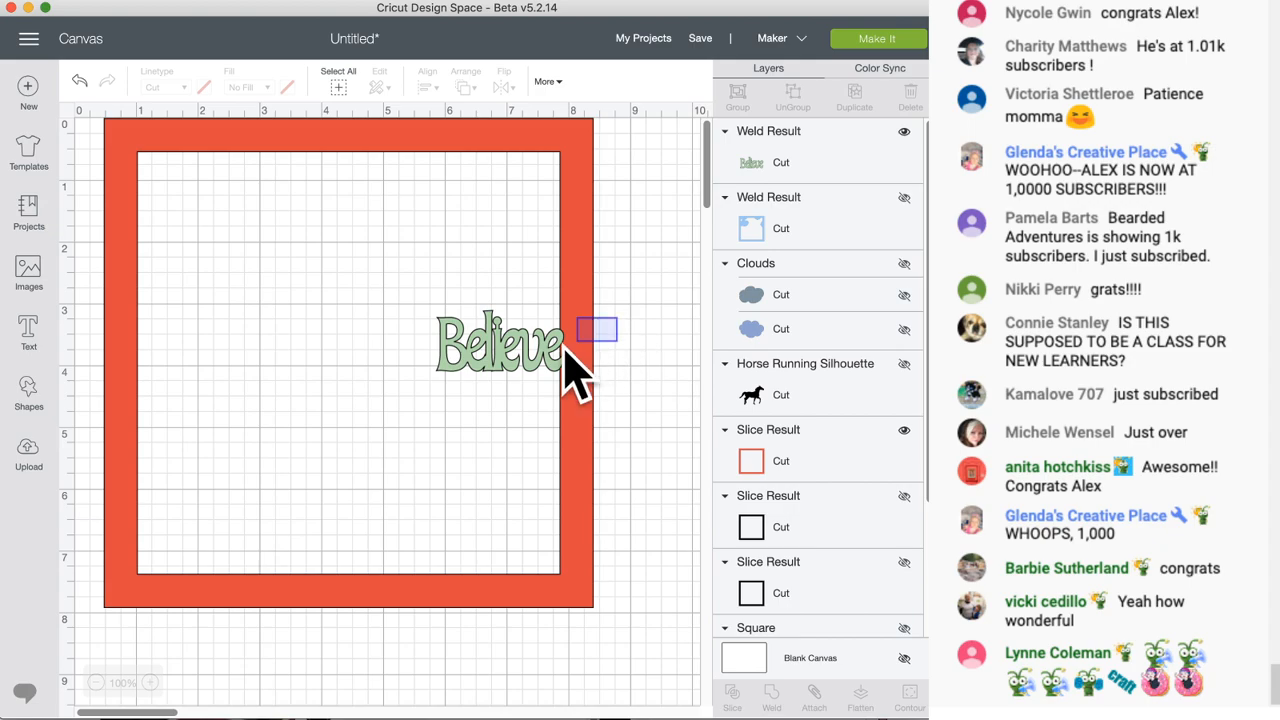
pyautogui.click(474, 395)
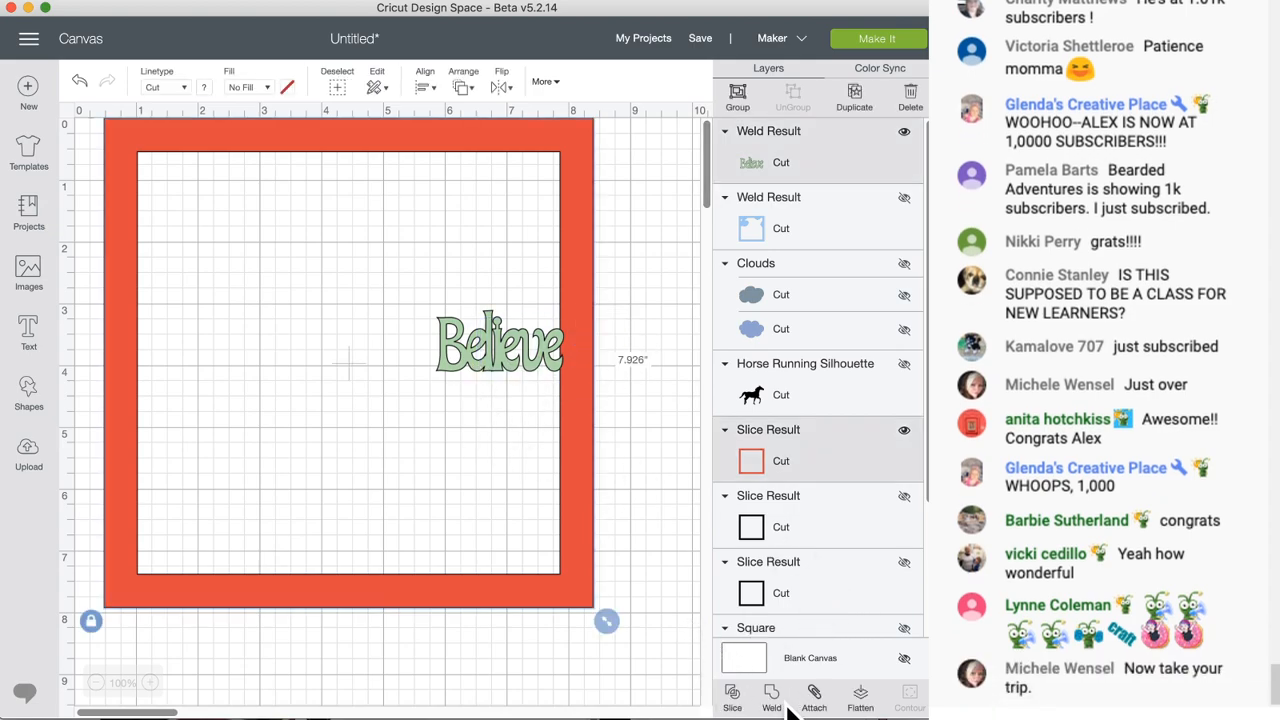
pyautogui.click(772, 695)
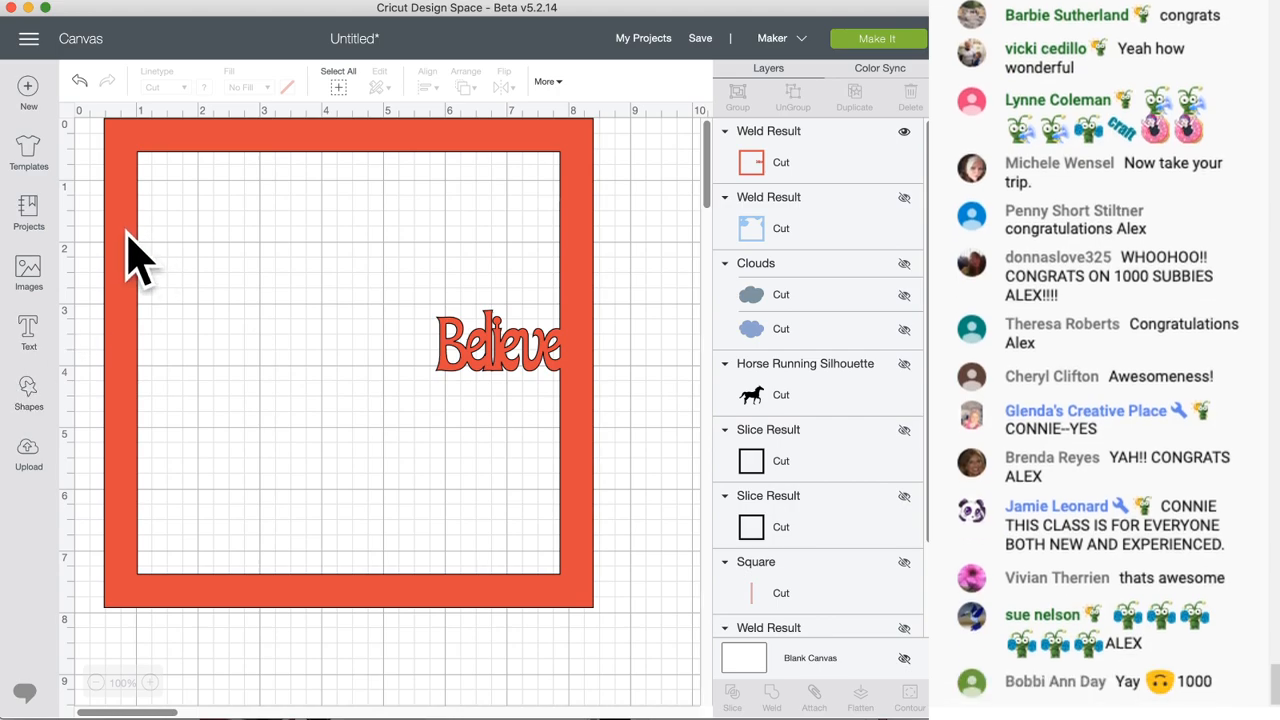
# - Search the image library for "clouds"
pyautogui.click(36, 282)
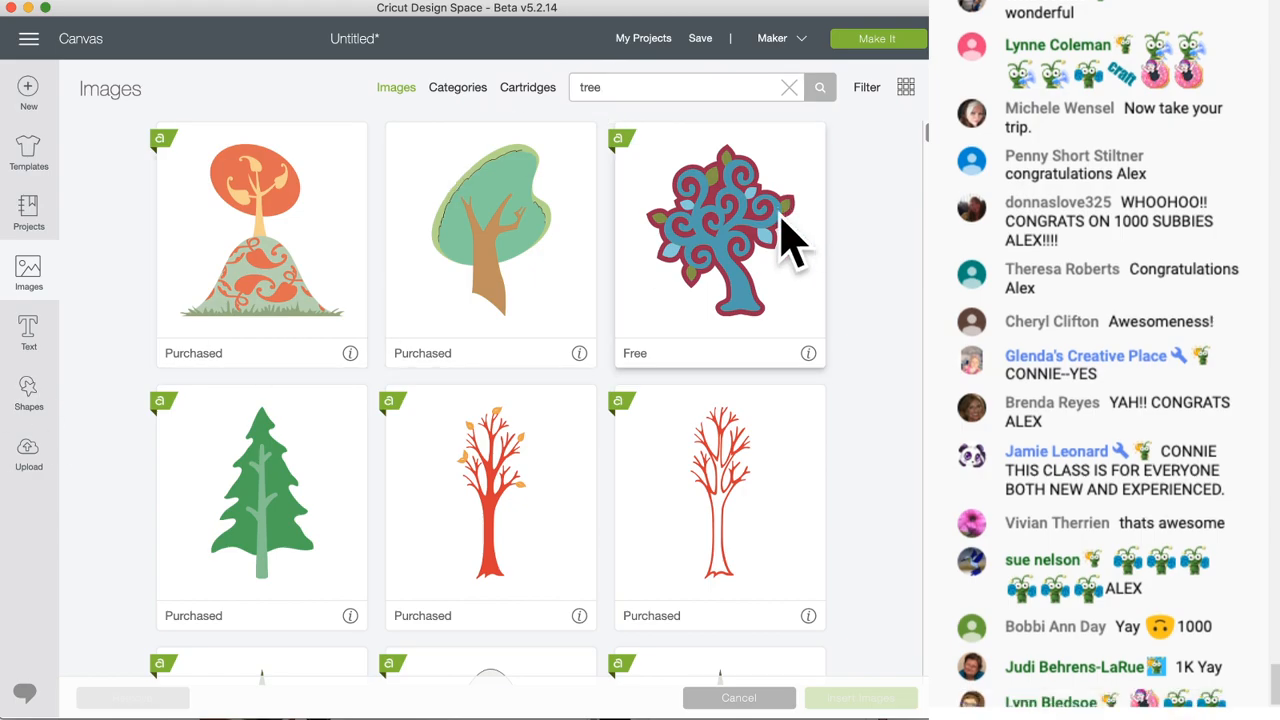
pyautogui.press('BackSpace')
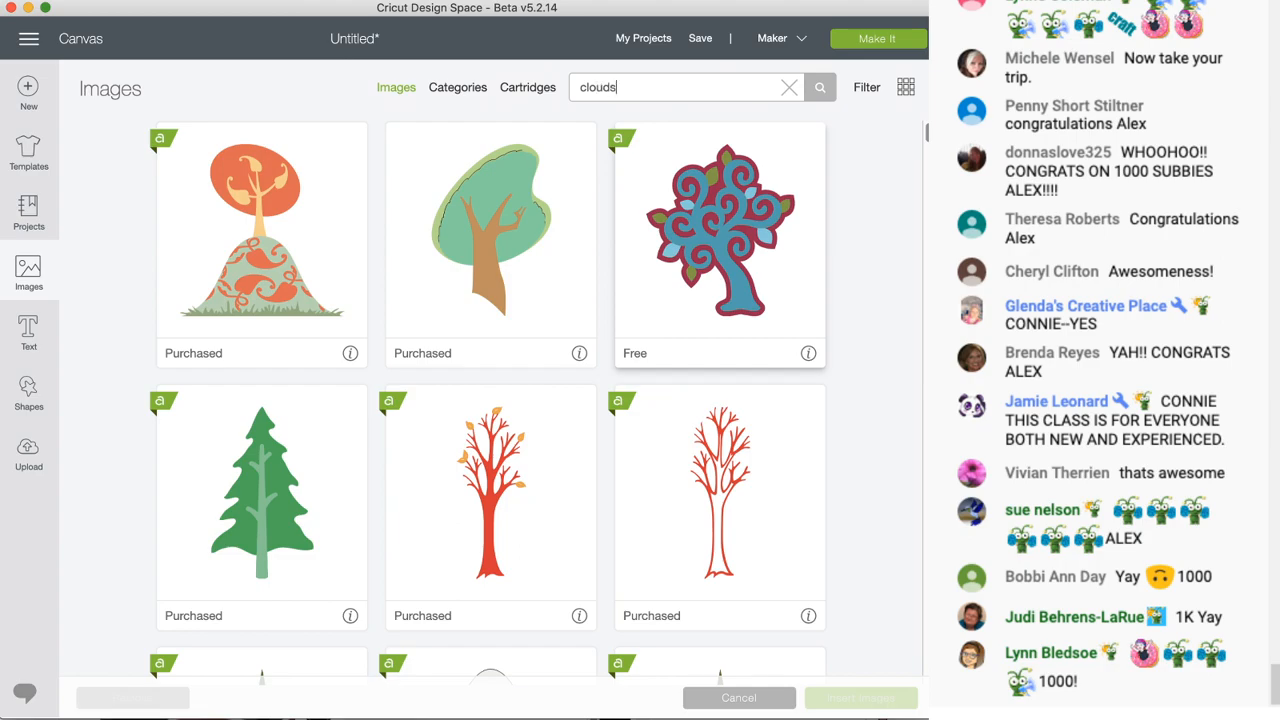
pyautogui.press('Return')
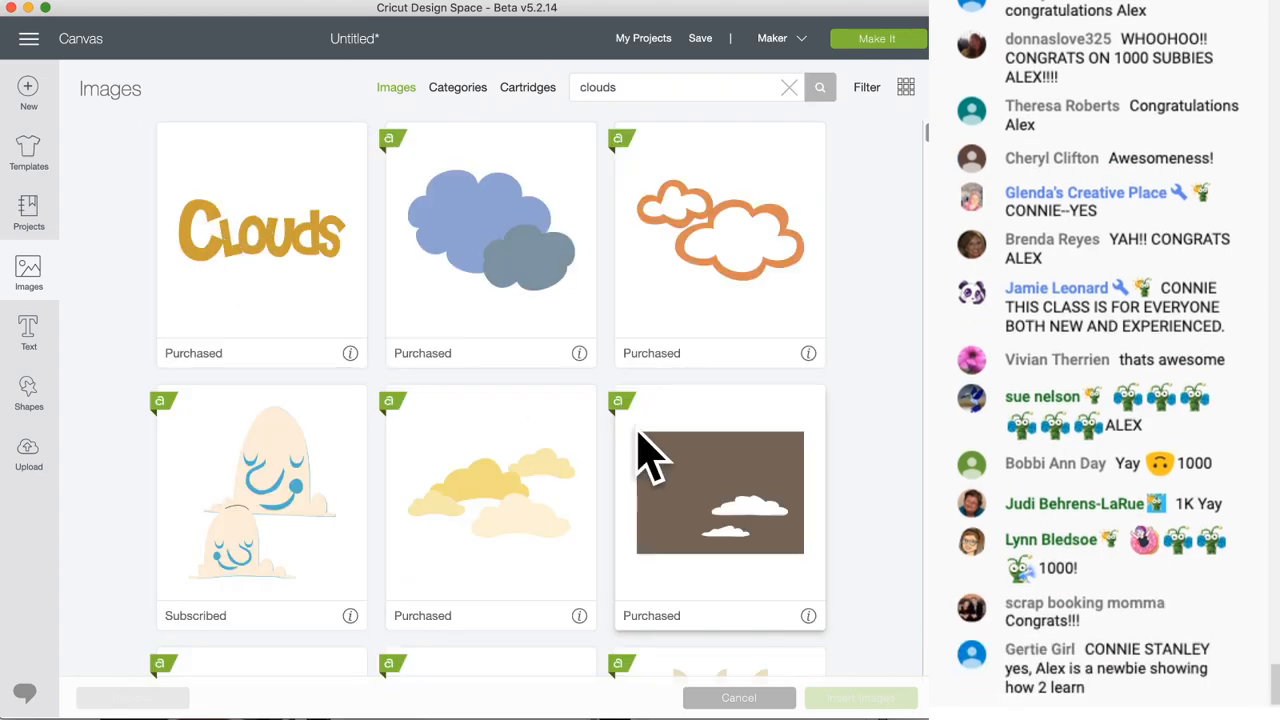
# - Find the image of two clouds drawn as thick blue outlines and insert it onto the canvas
pyautogui.scroll(-10, 515, 345)
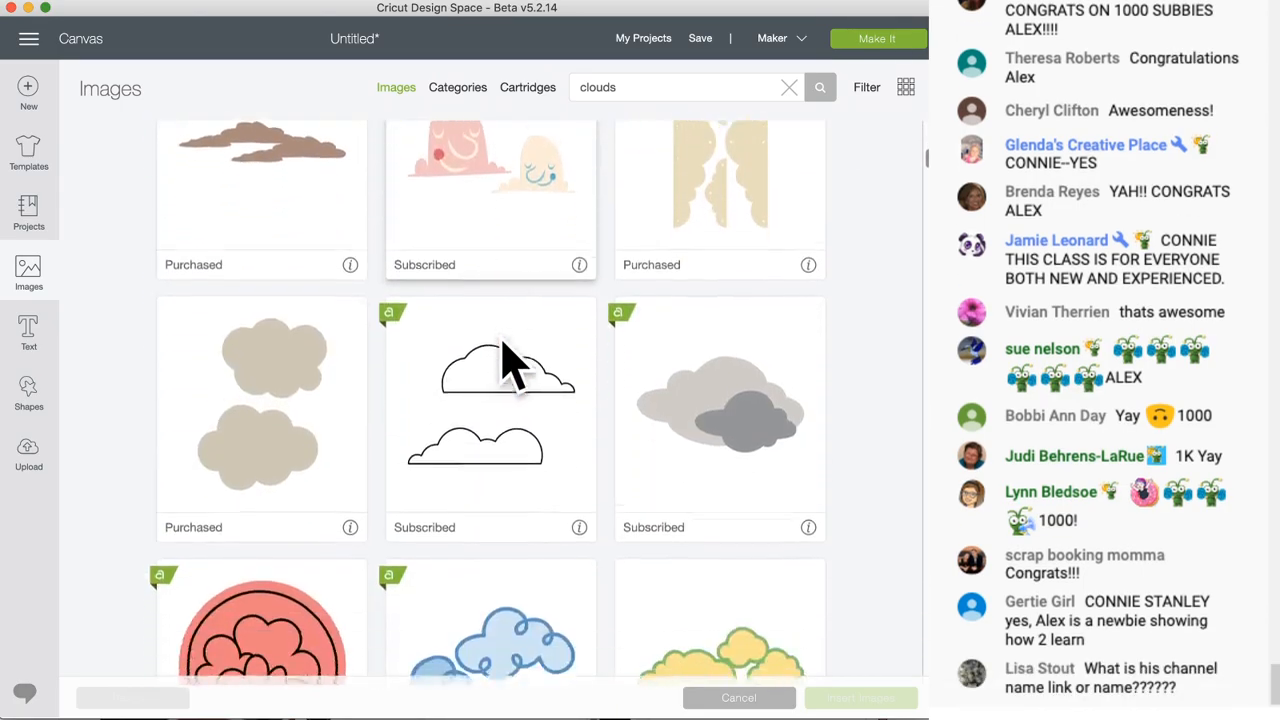
pyautogui.scroll(-5, 510, 360)
pyautogui.scroll(2, 523, 363)
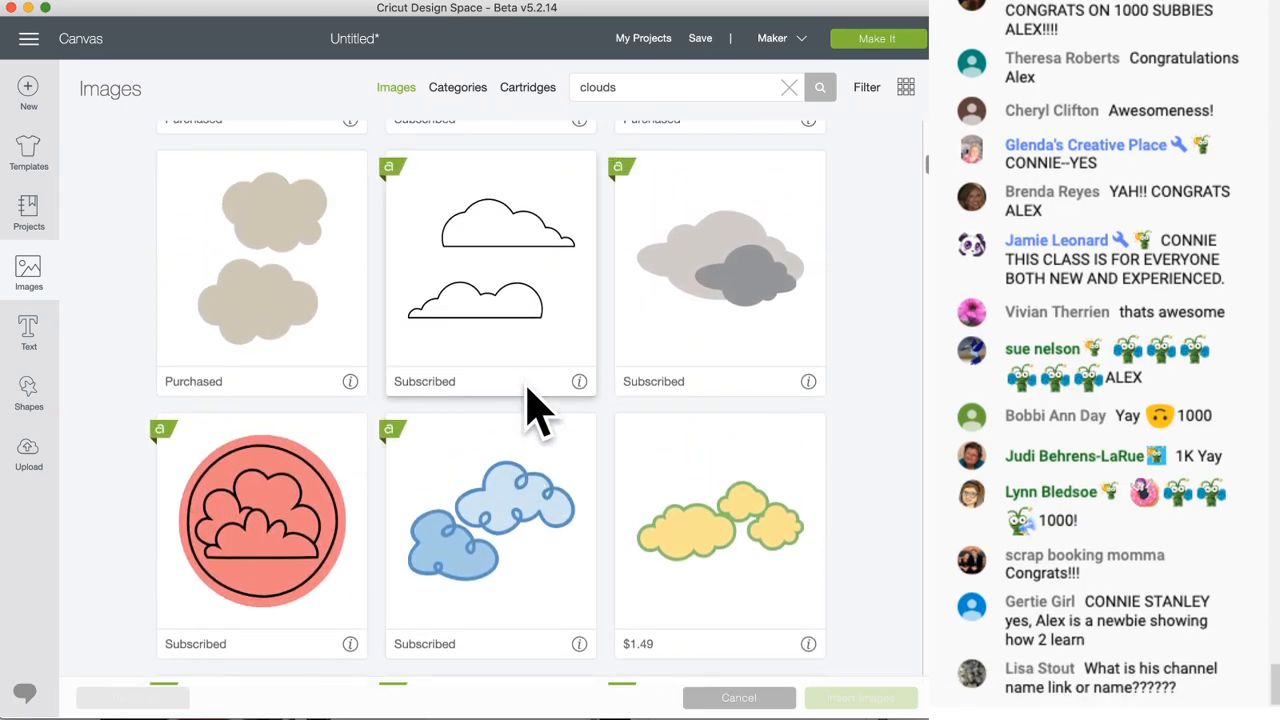
pyautogui.scroll(-8, 570, 430)
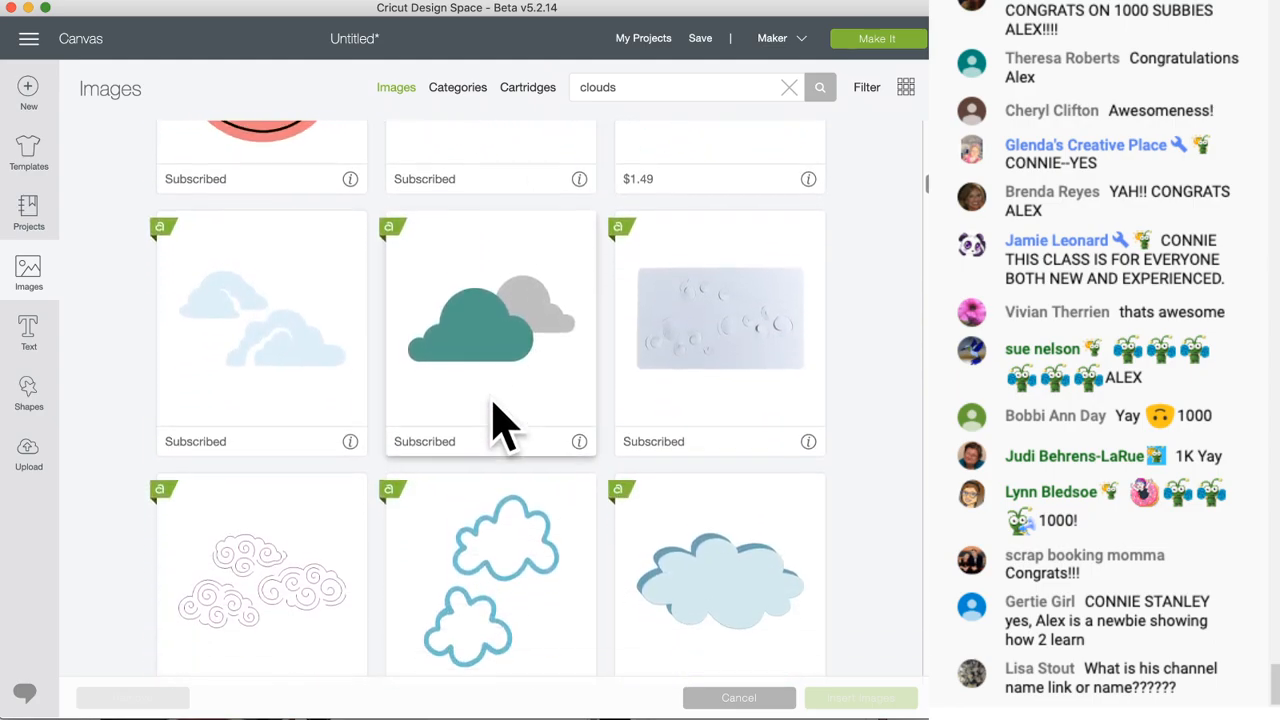
pyautogui.scroll(-2, 493, 401)
pyautogui.scroll(2, 493, 401)
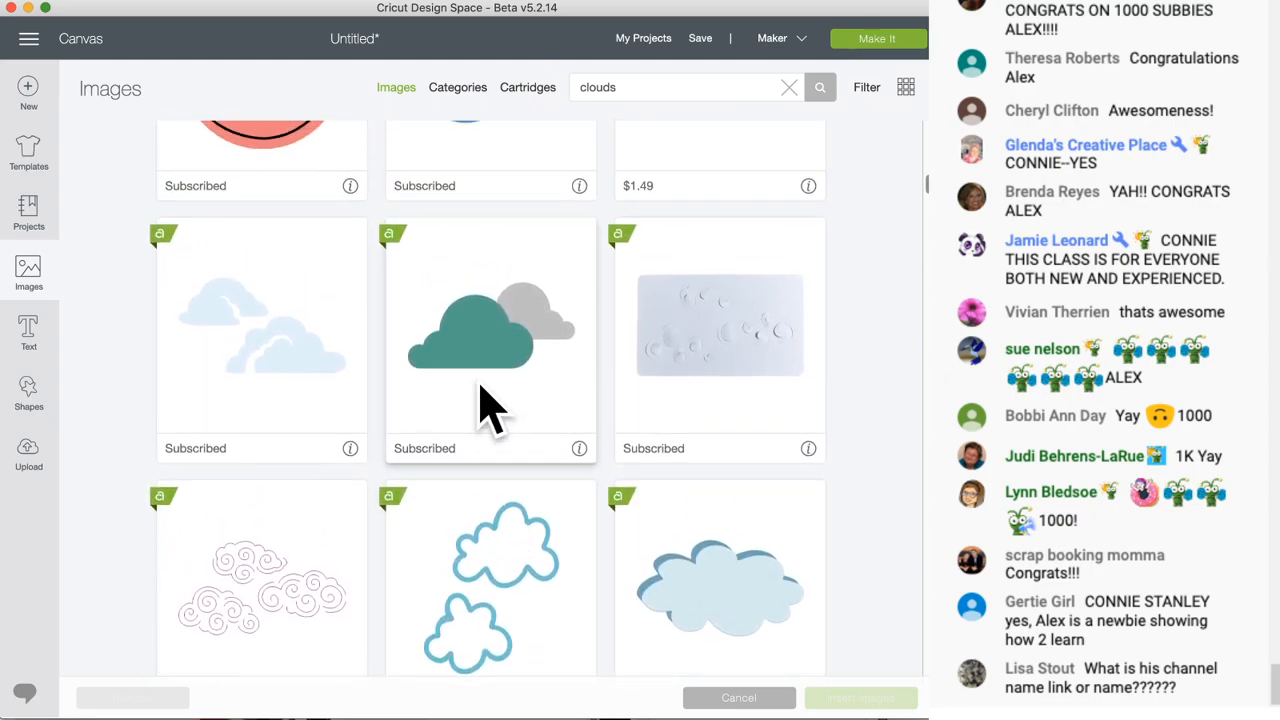
pyautogui.scroll(-10, 492, 405)
pyautogui.scroll(9, 490, 405)
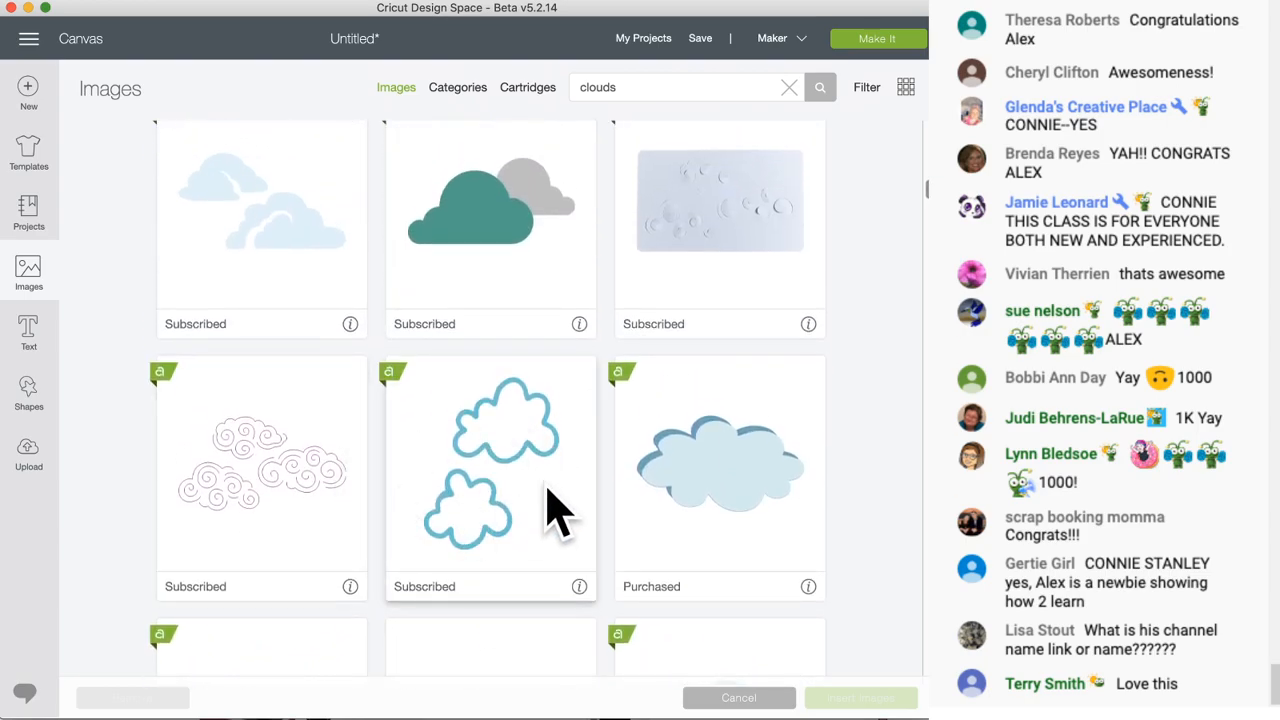
pyautogui.click(525, 490)
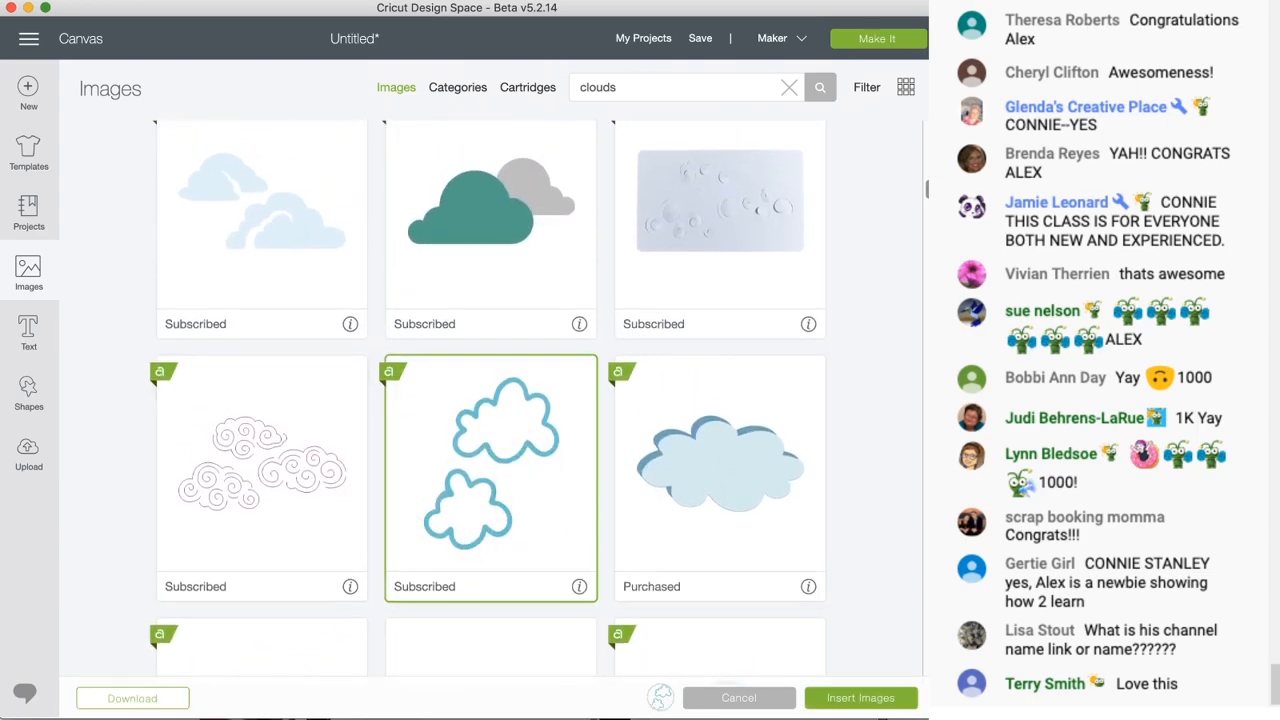
pyautogui.click(871, 698)
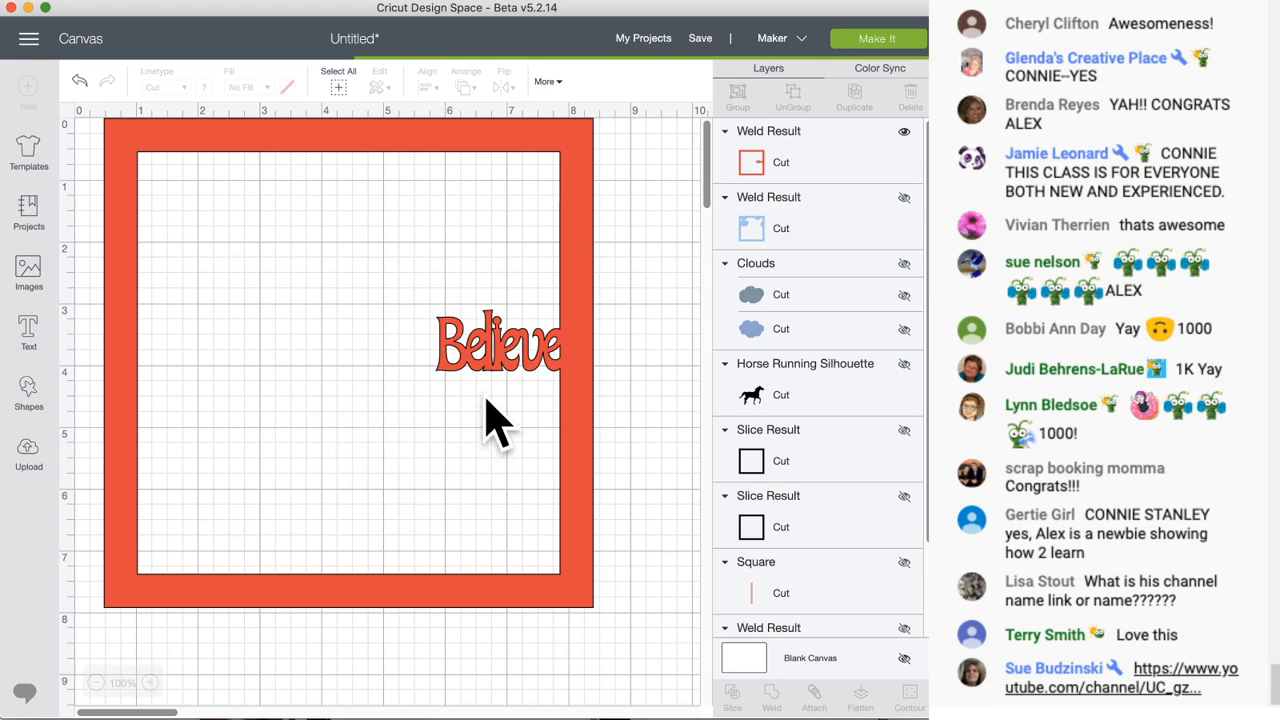
# - Move the outlined clouds image off the frame's opening and delete it from the canvas
pyautogui.moveTo(210, 248); pyautogui.dragTo(383, 408)
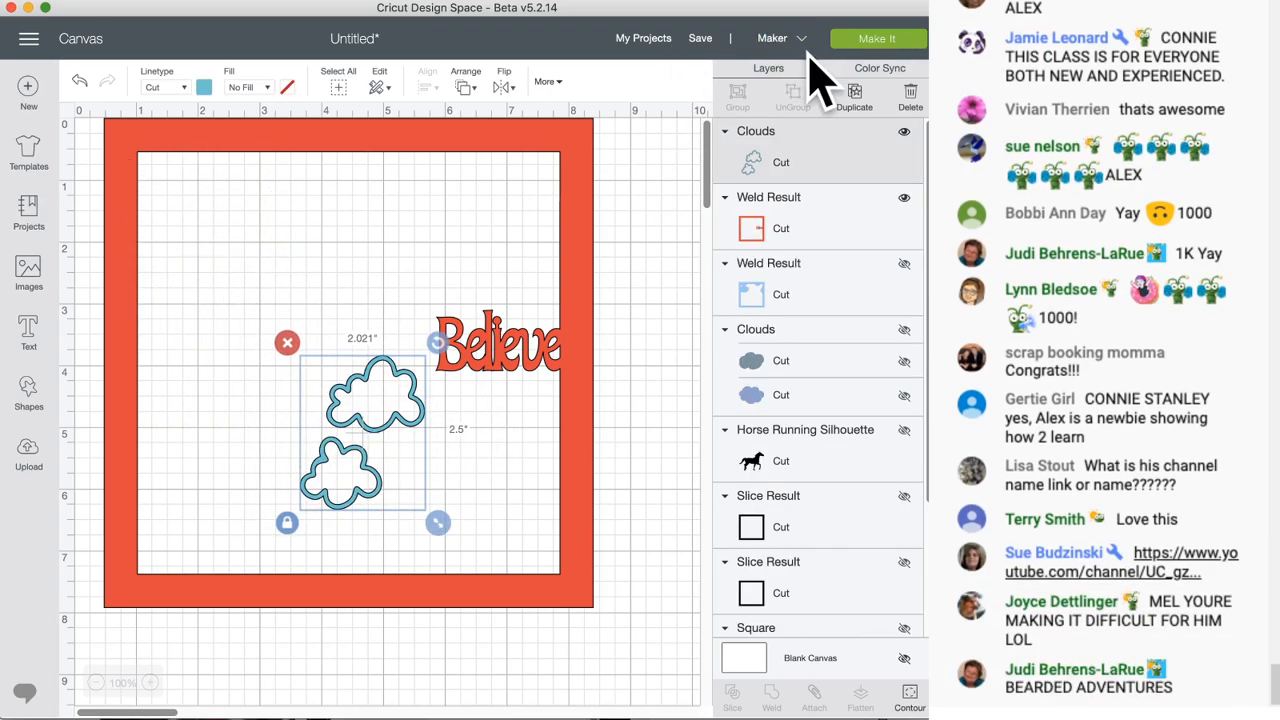
pyautogui.moveTo(358, 414); pyautogui.dragTo(642, 449)
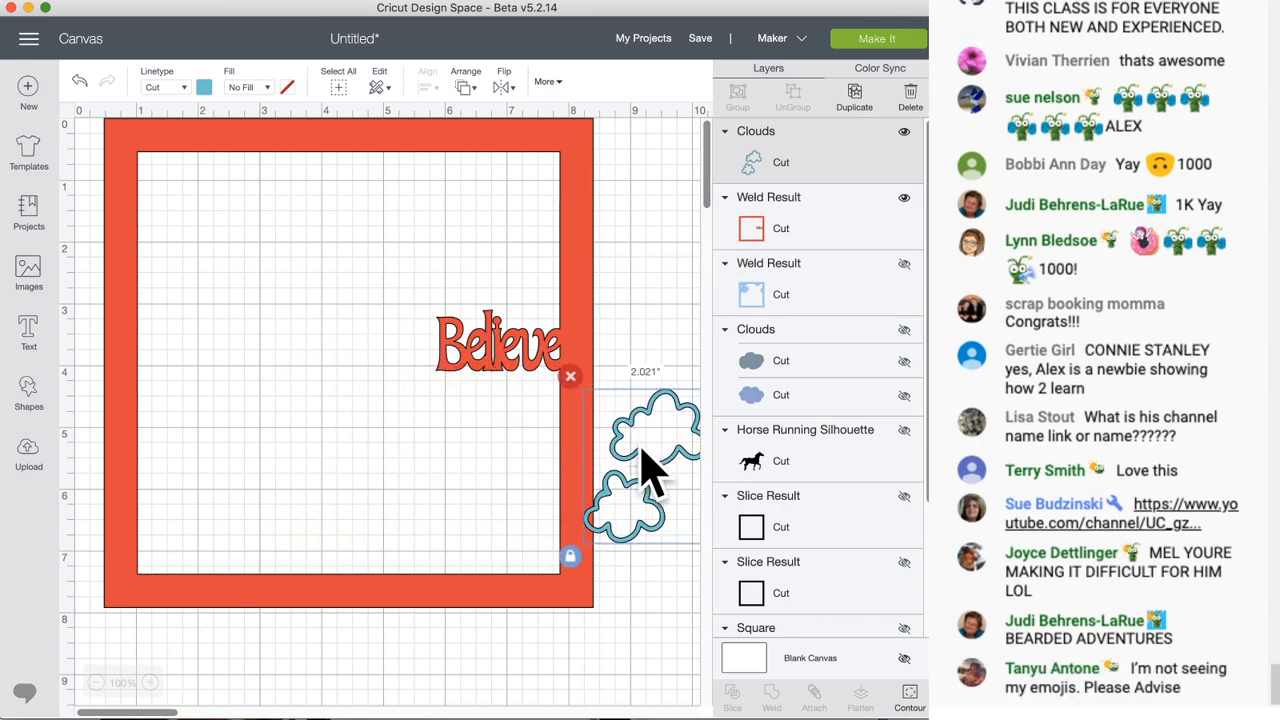
pyautogui.rightClick(645, 485)
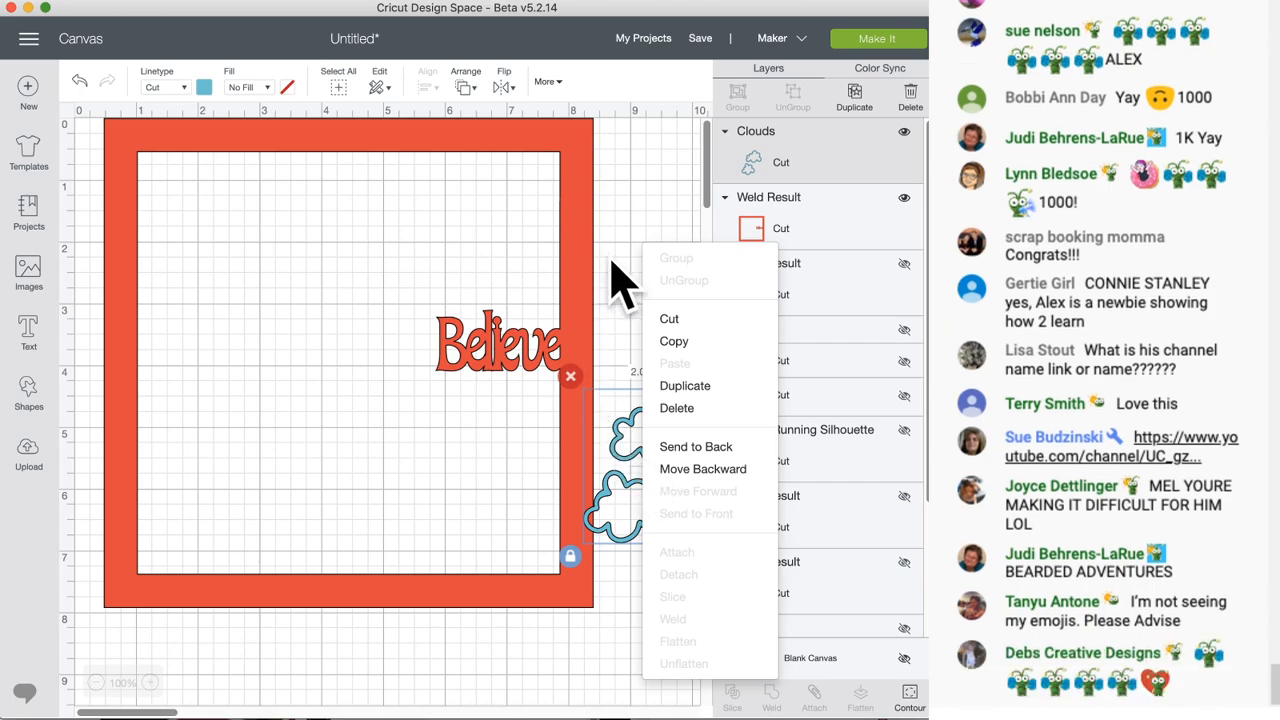
pyautogui.click(607, 280)
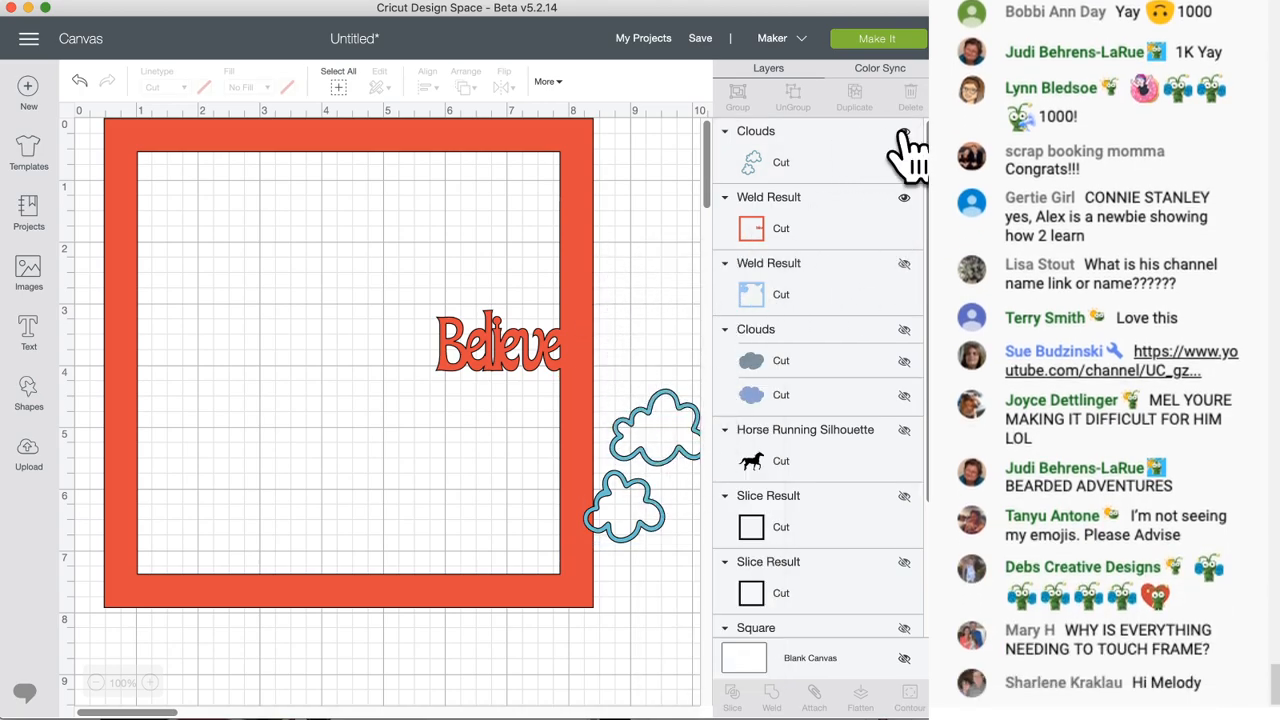
pyautogui.click(660, 463)
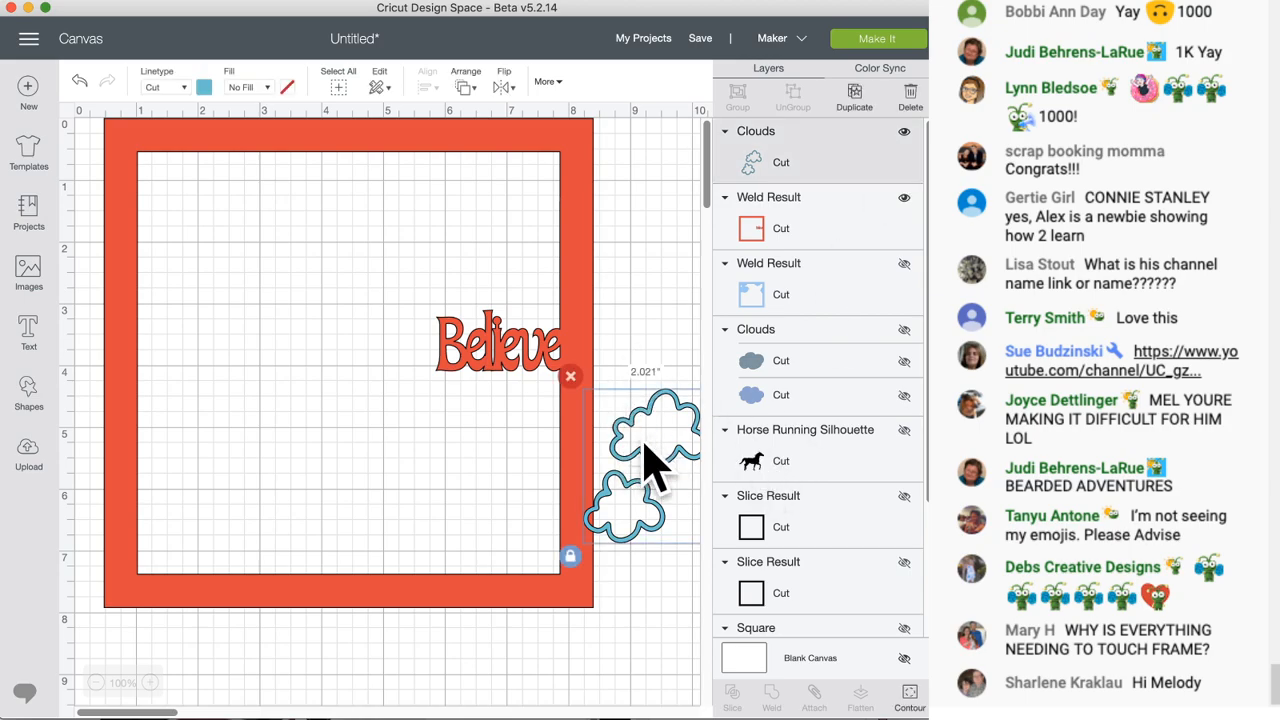
pyautogui.click(570, 377)
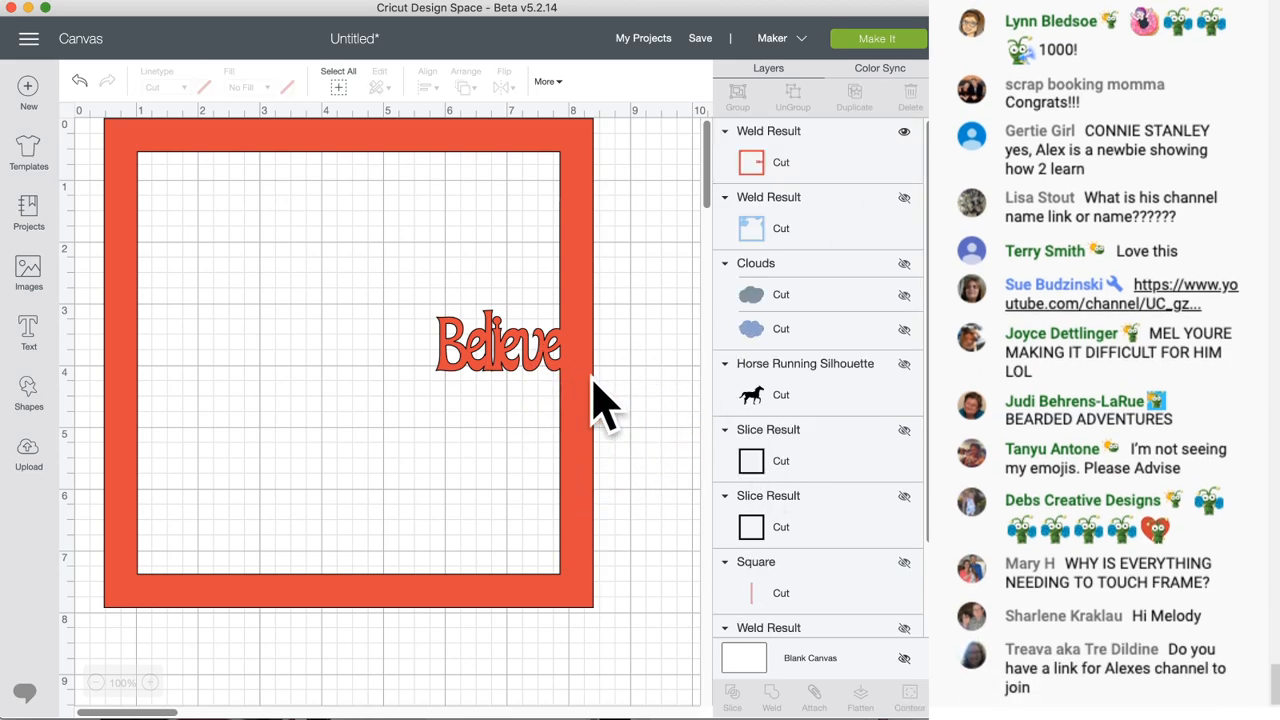
# - Show the gray cloud layer, shrink the cloud, and reposition the orange-red Believe frame around it
pyautogui.click(904, 296)
pyautogui.moveTo(640, 535); pyautogui.dragTo(451, 466)
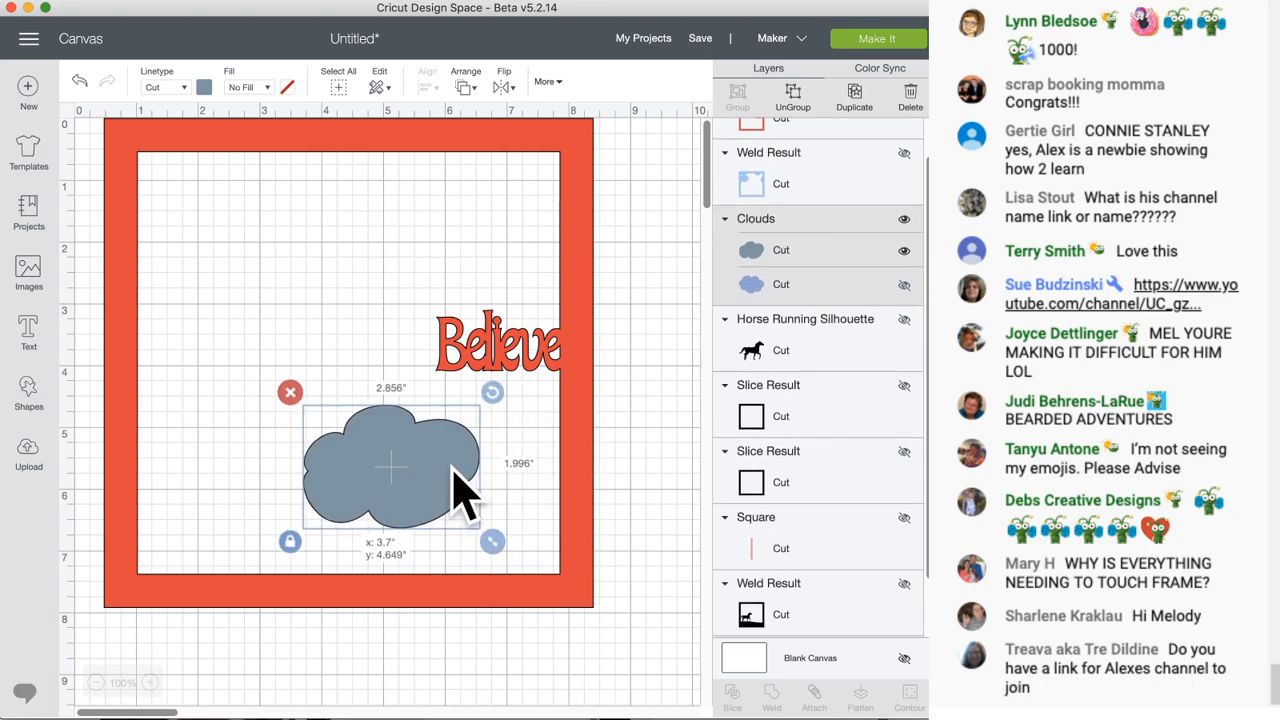
pyautogui.moveTo(491, 537); pyautogui.dragTo(397, 480)
pyautogui.moveTo(360, 434); pyautogui.dragTo(487, 474)
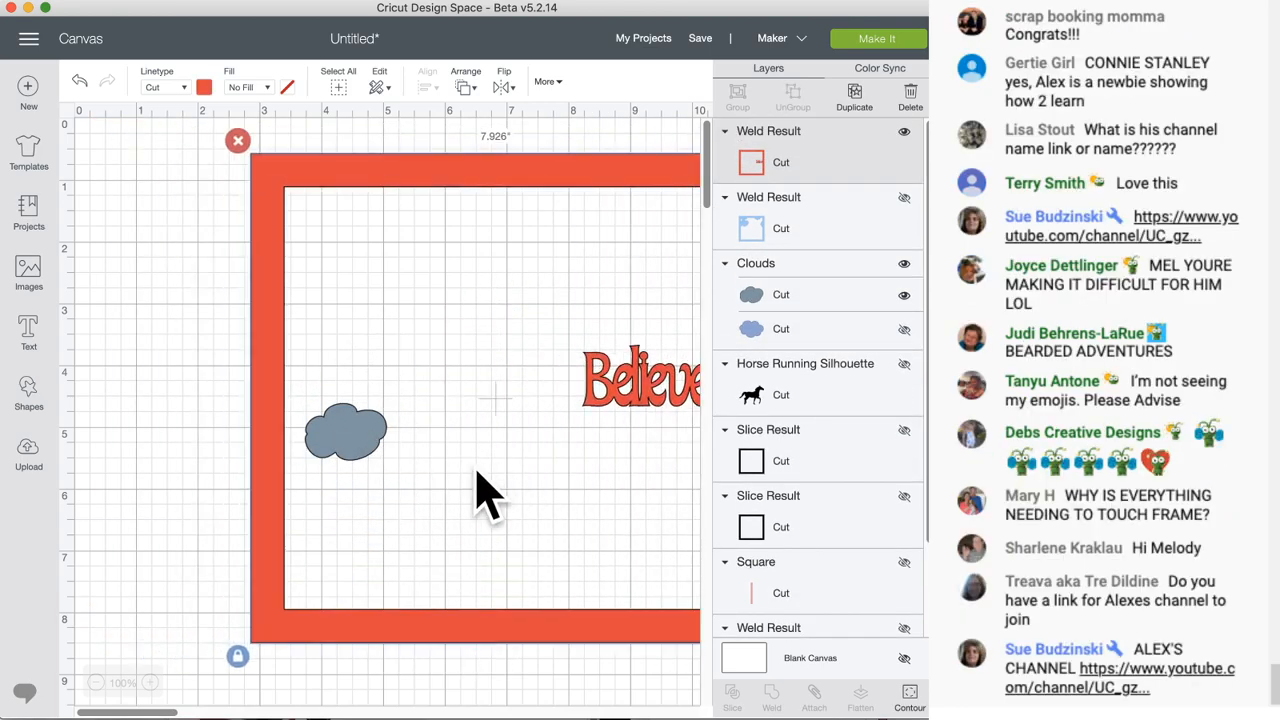
pyautogui.moveTo(293, 510); pyautogui.dragTo(140, 540)
# - Bring the gray cloud to the front and place it, about 1.26 in wide, touching the underside of the B in Believe
pyautogui.rightClick(318, 455)
pyautogui.click(392, 500)
pyautogui.moveTo(371, 443); pyautogui.dragTo(477, 423)
pyautogui.moveTo(505, 466); pyautogui.dragTo(502, 463)
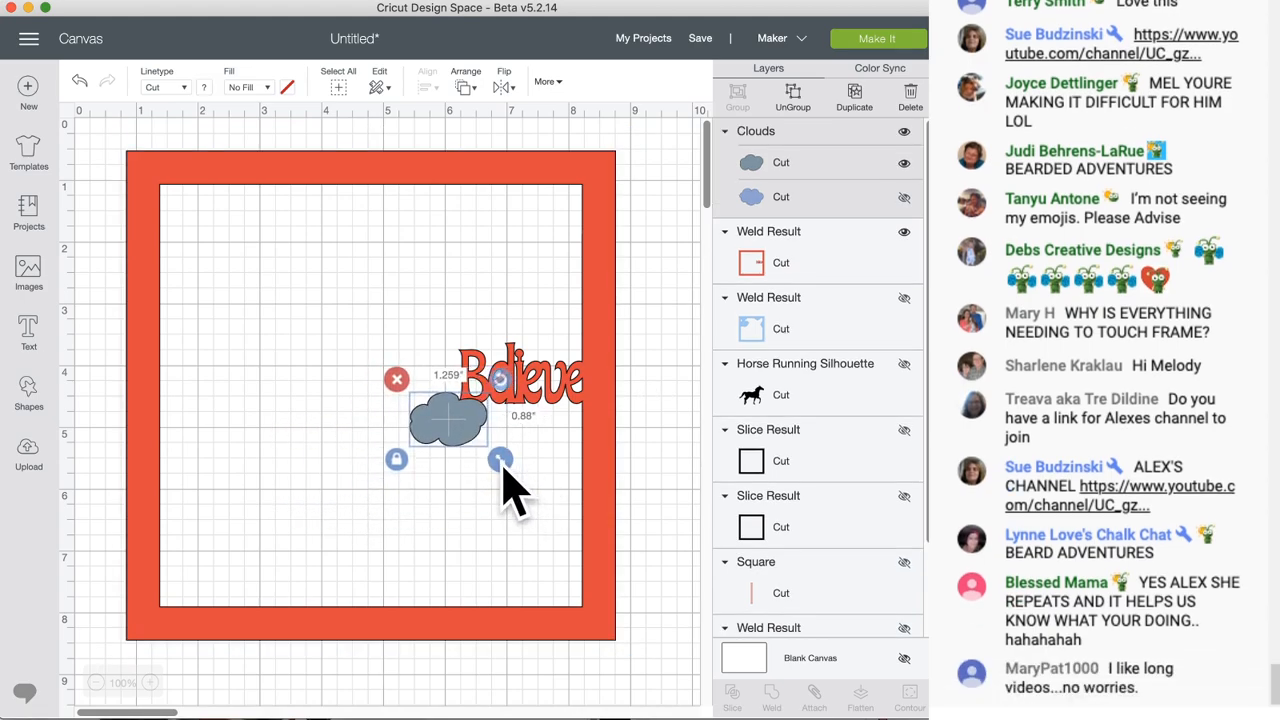
pyautogui.moveTo(455, 424); pyautogui.dragTo(457, 425)
pyautogui.moveTo(453, 428); pyautogui.dragTo(463, 434)
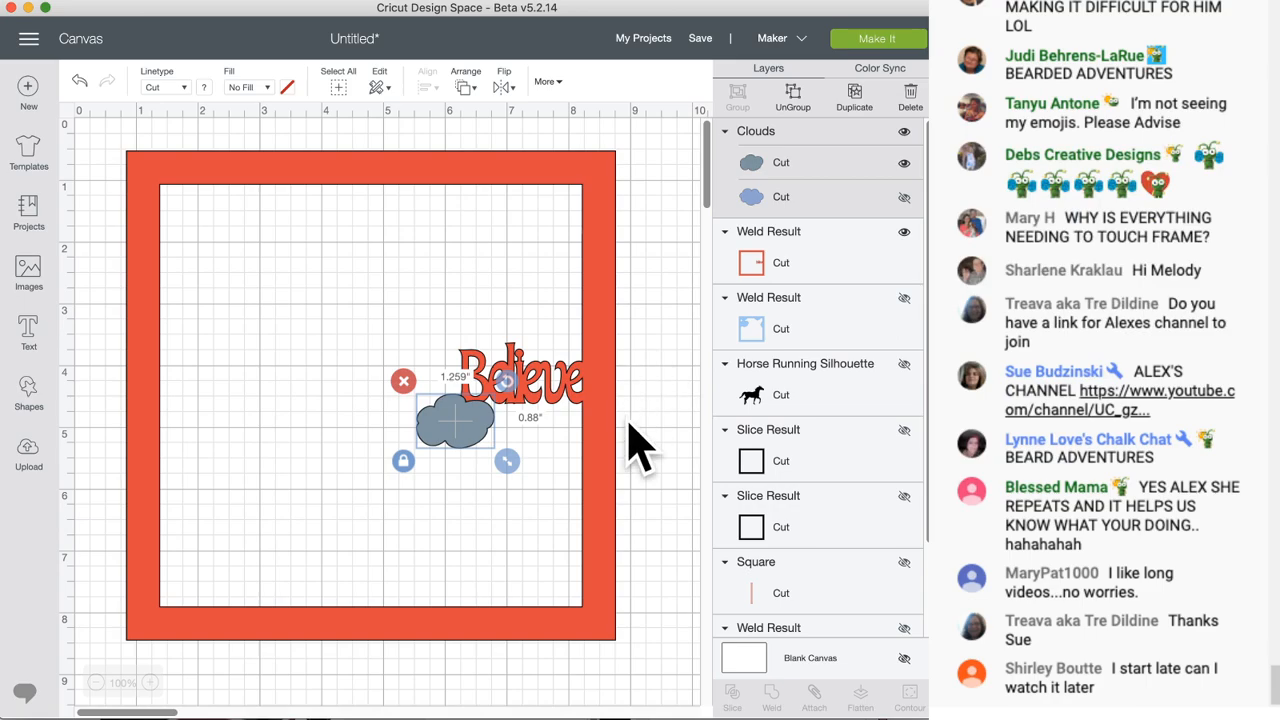
# - Duplicate the gray cloud twice and move the second copy to the empty area near the frame's left side
pyautogui.rightClick(481, 455)
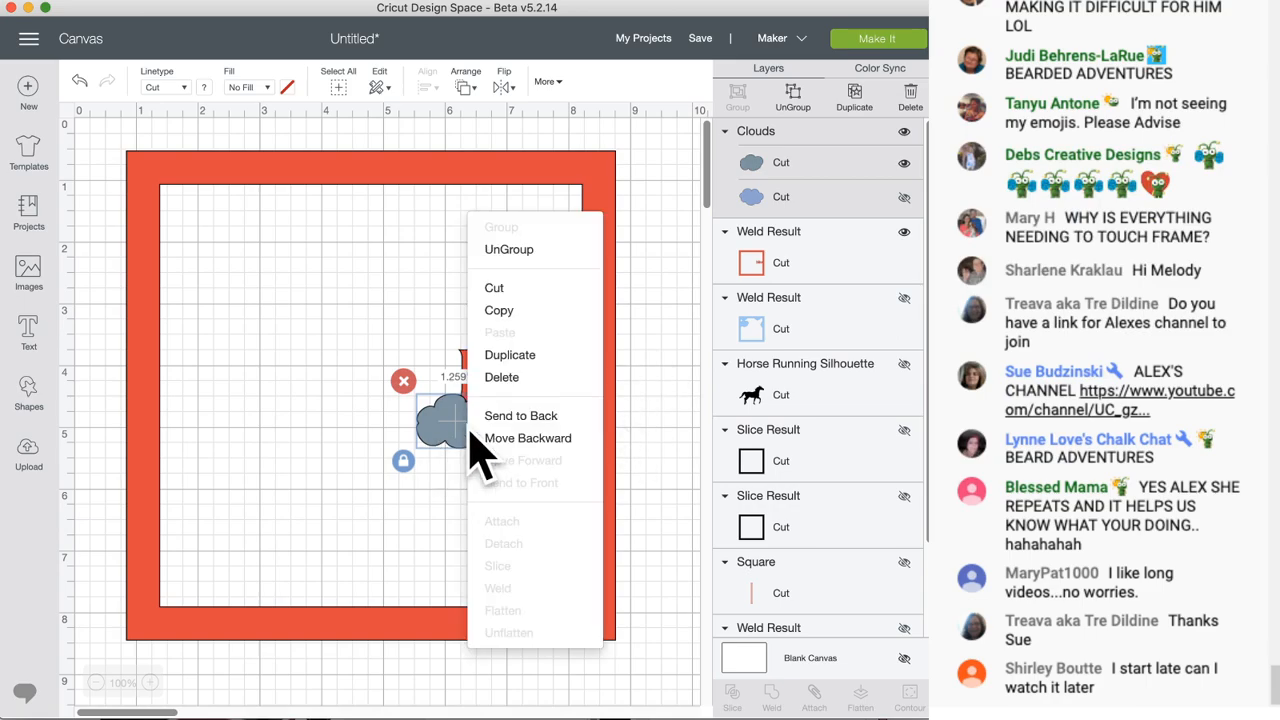
pyautogui.click(508, 353)
pyautogui.rightClick(500, 455)
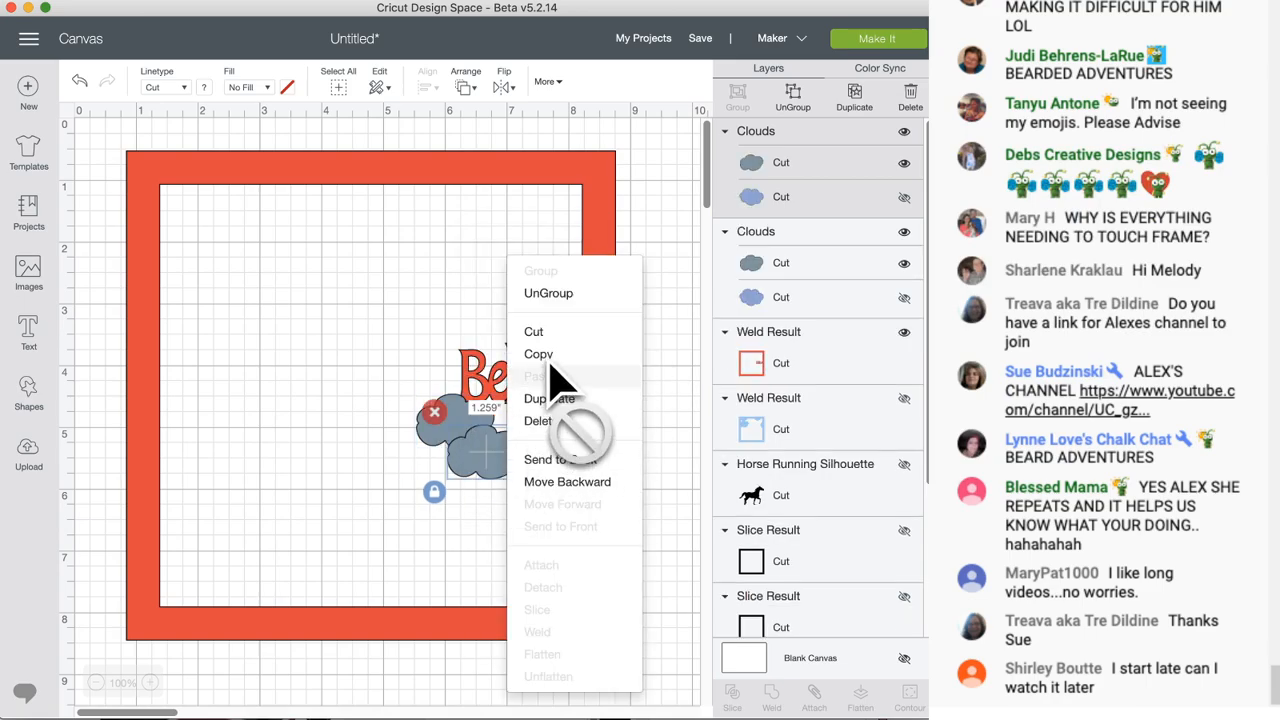
pyautogui.click(552, 400)
pyautogui.moveTo(531, 491); pyautogui.dragTo(237, 430)
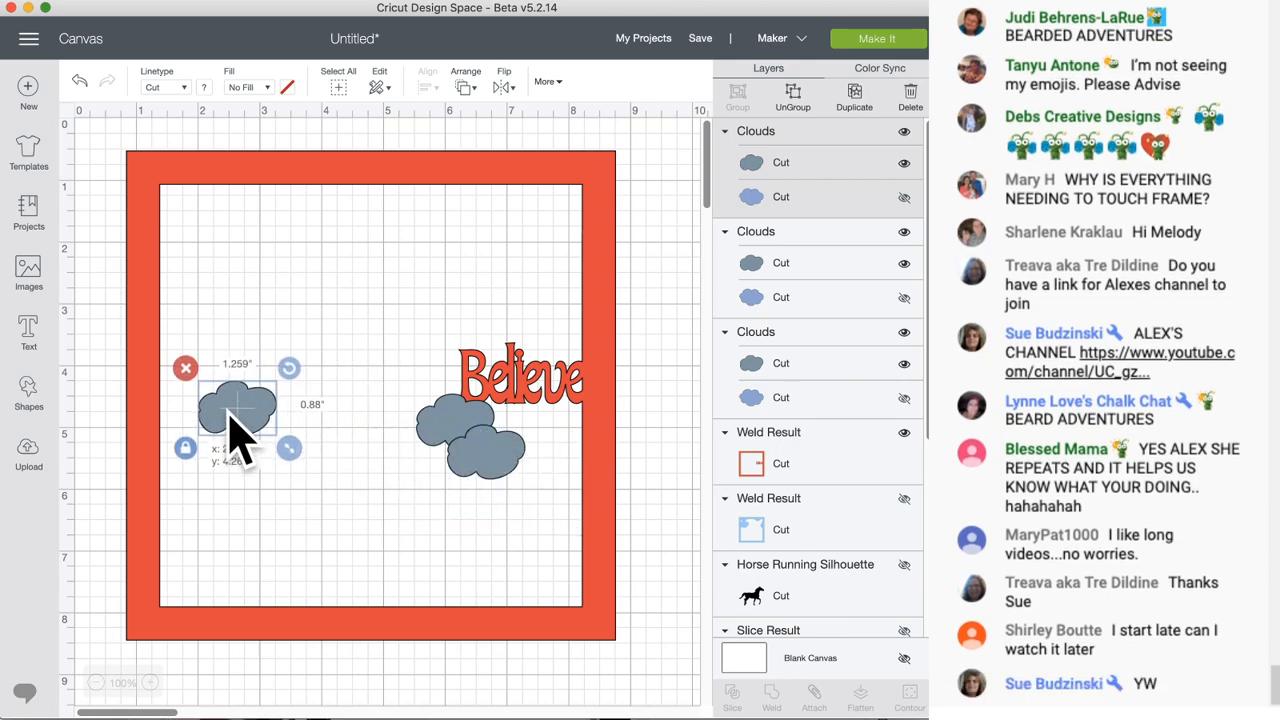
# - In the newest cloud copy, show the blue cloud, hide the gray one, and move the blue cloud onto the frame's top edge
pyautogui.click(904, 197)
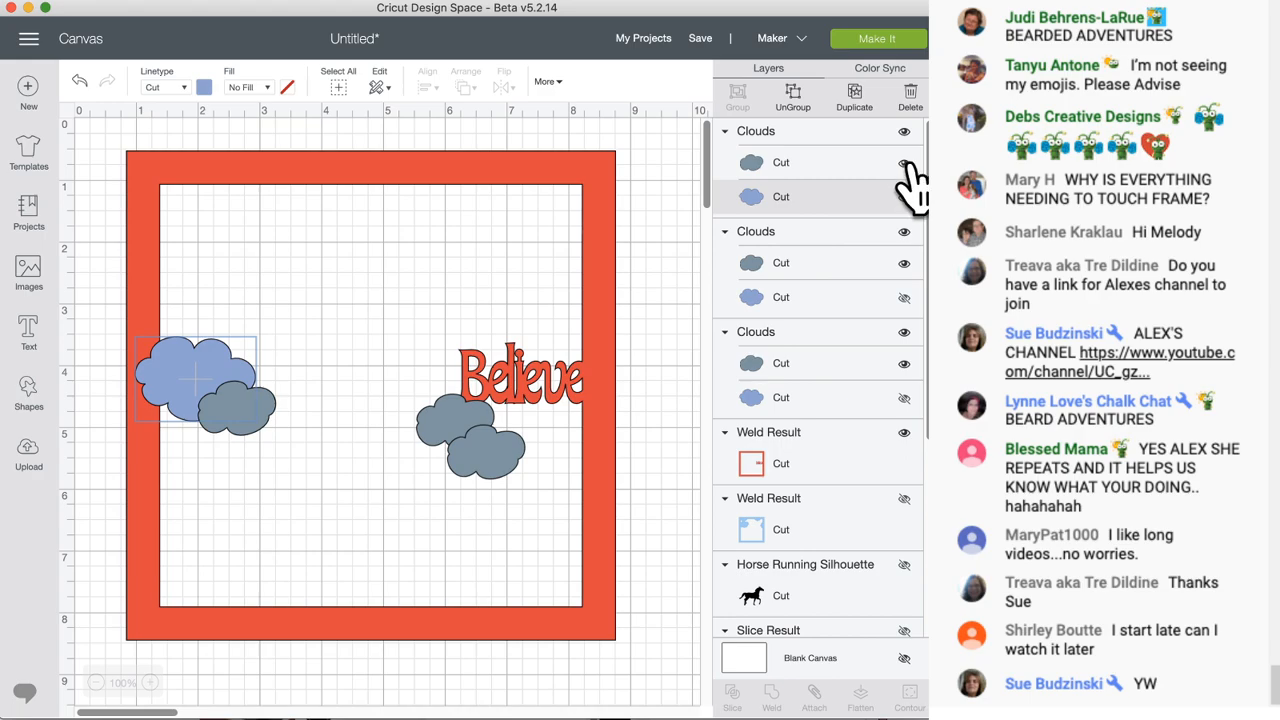
pyautogui.click(904, 162)
pyautogui.moveTo(155, 392); pyautogui.dragTo(290, 248)
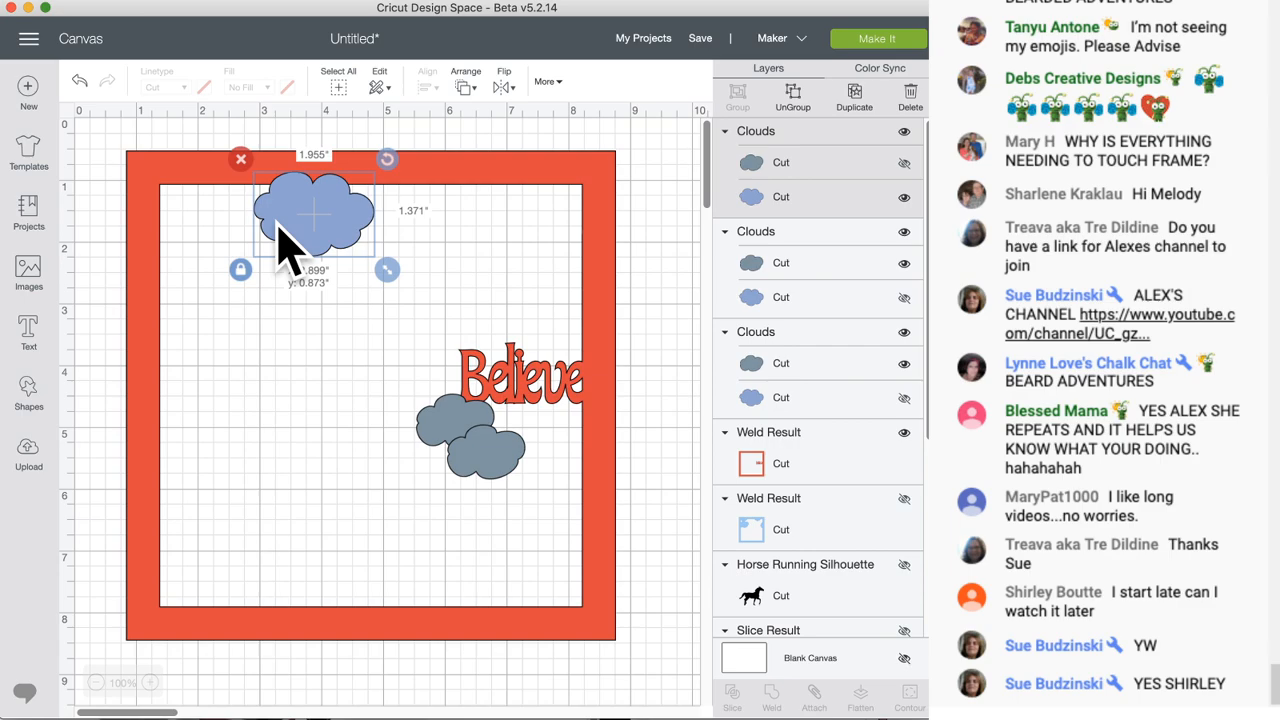
pyautogui.moveTo(327, 249); pyautogui.dragTo(317, 222)
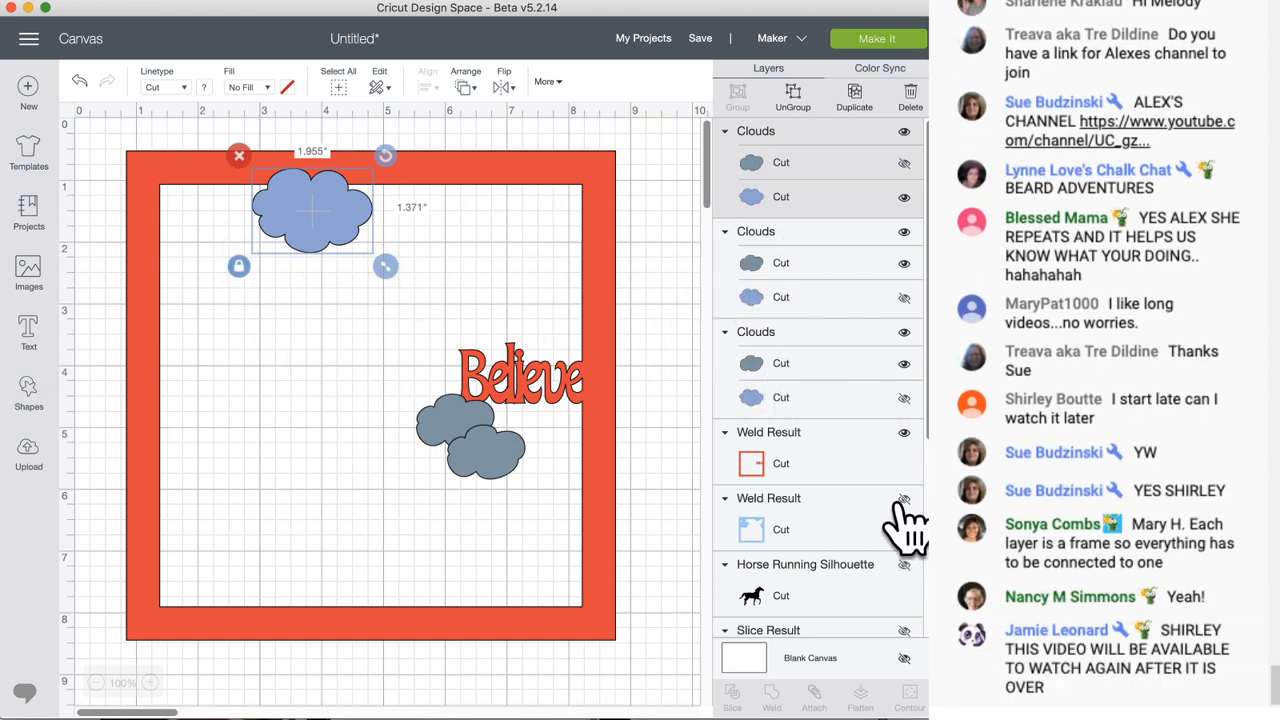
# - Show the light blue cloud frame, align it behind the orange-red frame, and adjust the blue cloud's position along the top edge
pyautogui.click(904, 498)
pyautogui.moveTo(642, 162); pyautogui.dragTo(585, 200)
pyautogui.hscroll(1, 634, 331)
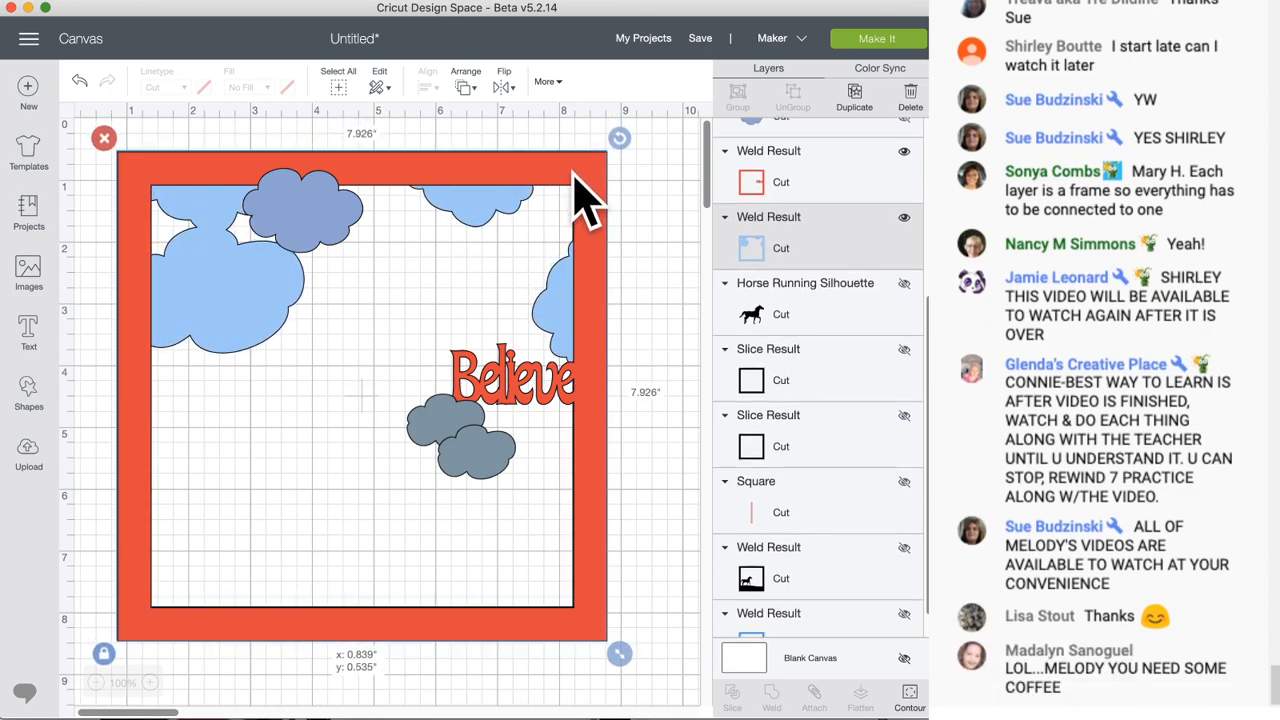
pyautogui.moveTo(352, 244); pyautogui.dragTo(381, 234)
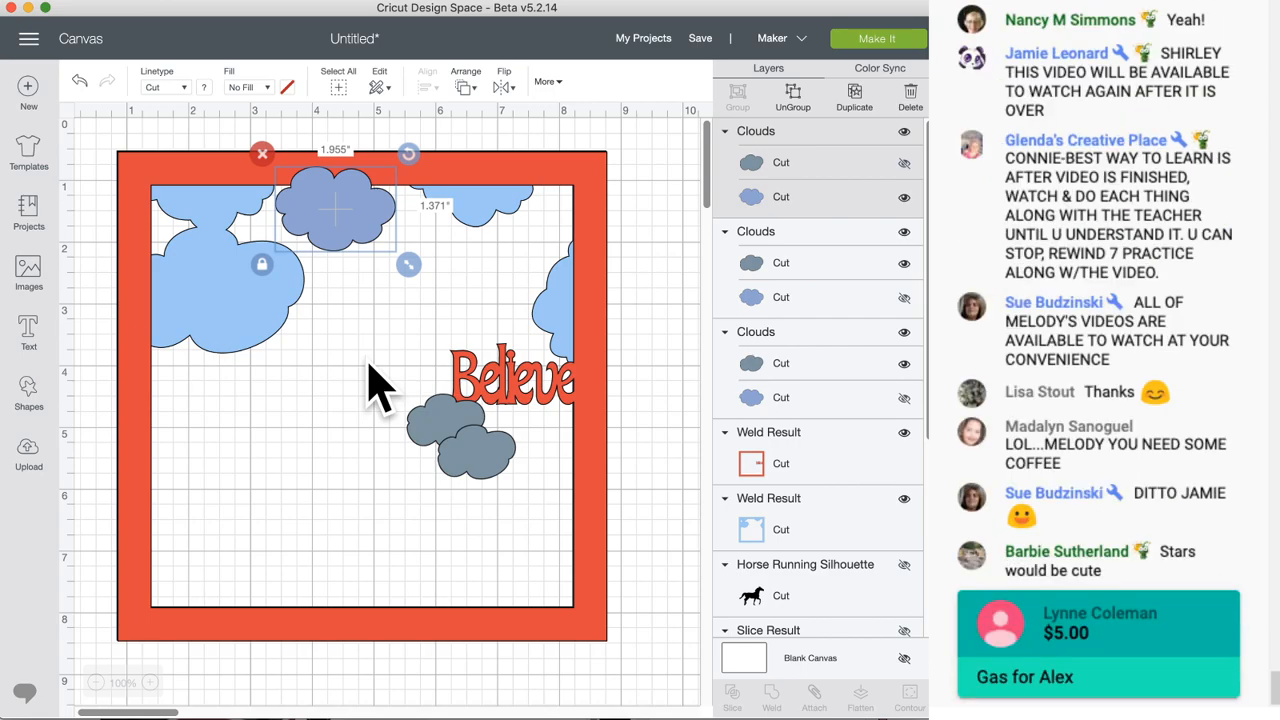
pyautogui.moveTo(343, 218); pyautogui.dragTo(324, 221)
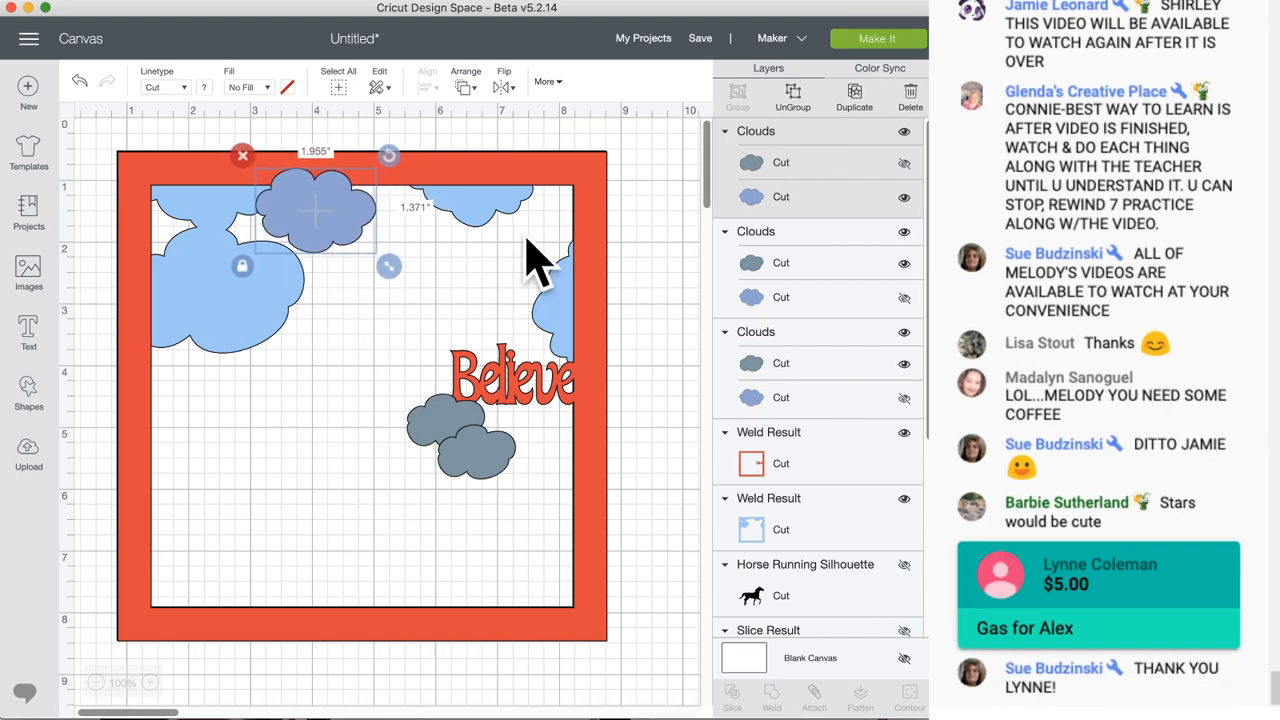
# - Swap the other copied gray cloud for its blue cloud and place it, about 2.2 in wide, over the frame's upper right corner area
pyautogui.click(901, 265)
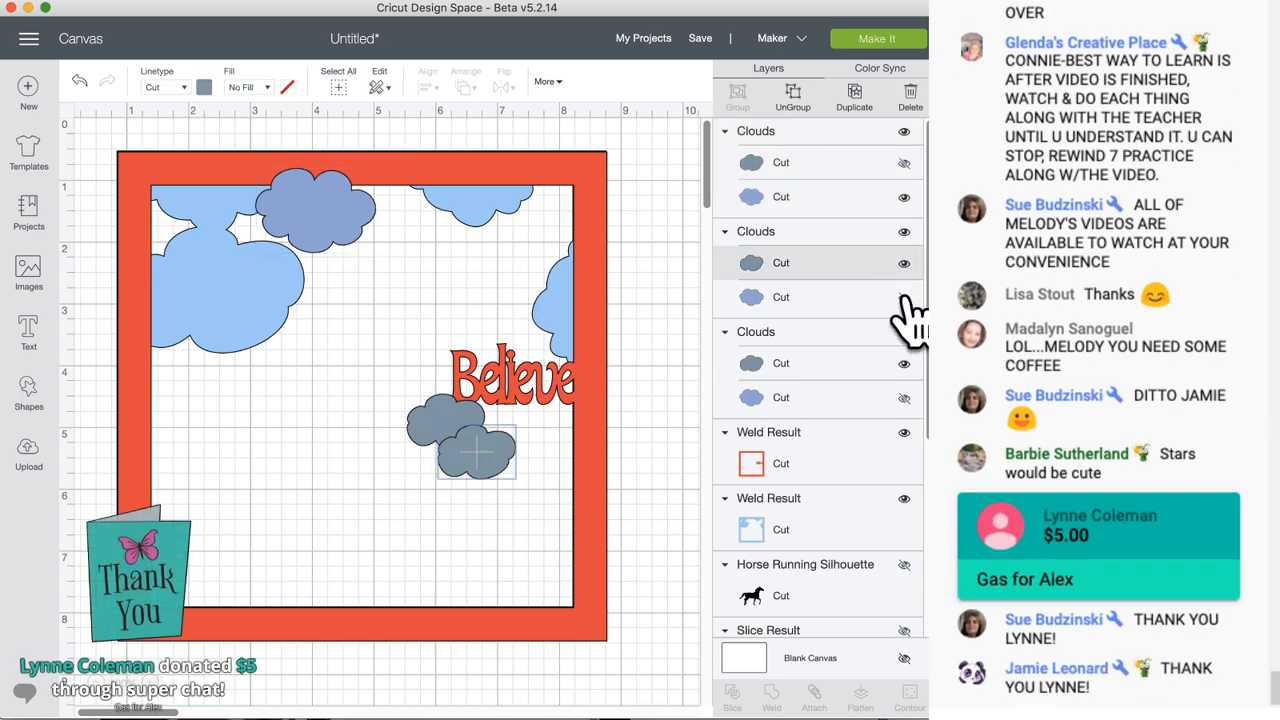
pyautogui.click(903, 297)
pyautogui.moveTo(443, 441); pyautogui.dragTo(569, 246)
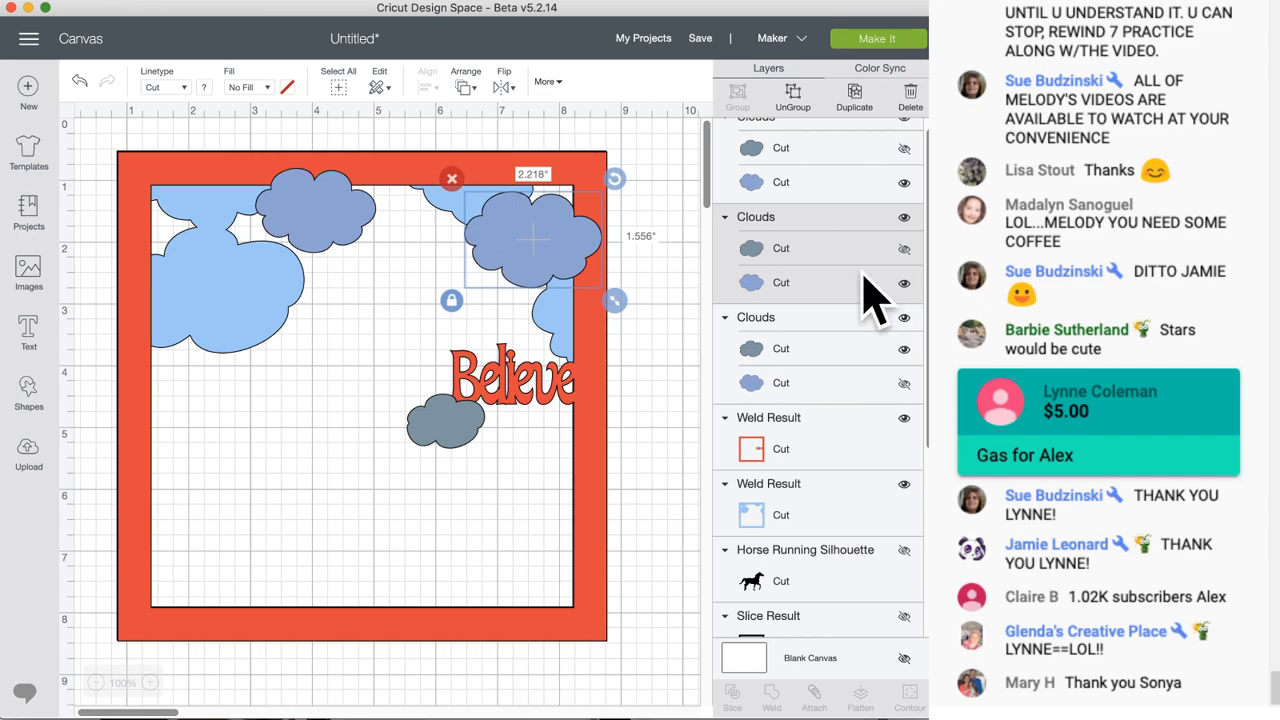
# - Hide the light blue cloud frame and weld the two blue clouds and the gray cloud to the orange-red Believe frame
pyautogui.click(902, 419)
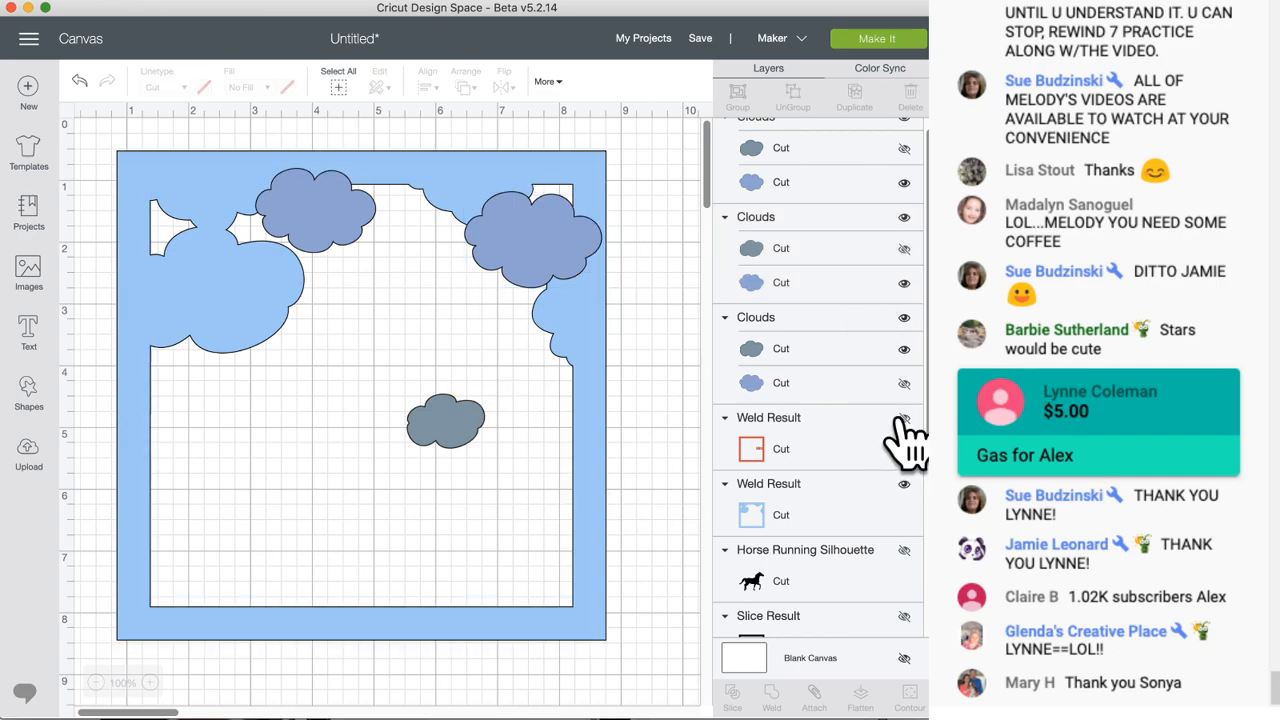
pyautogui.click(900, 419)
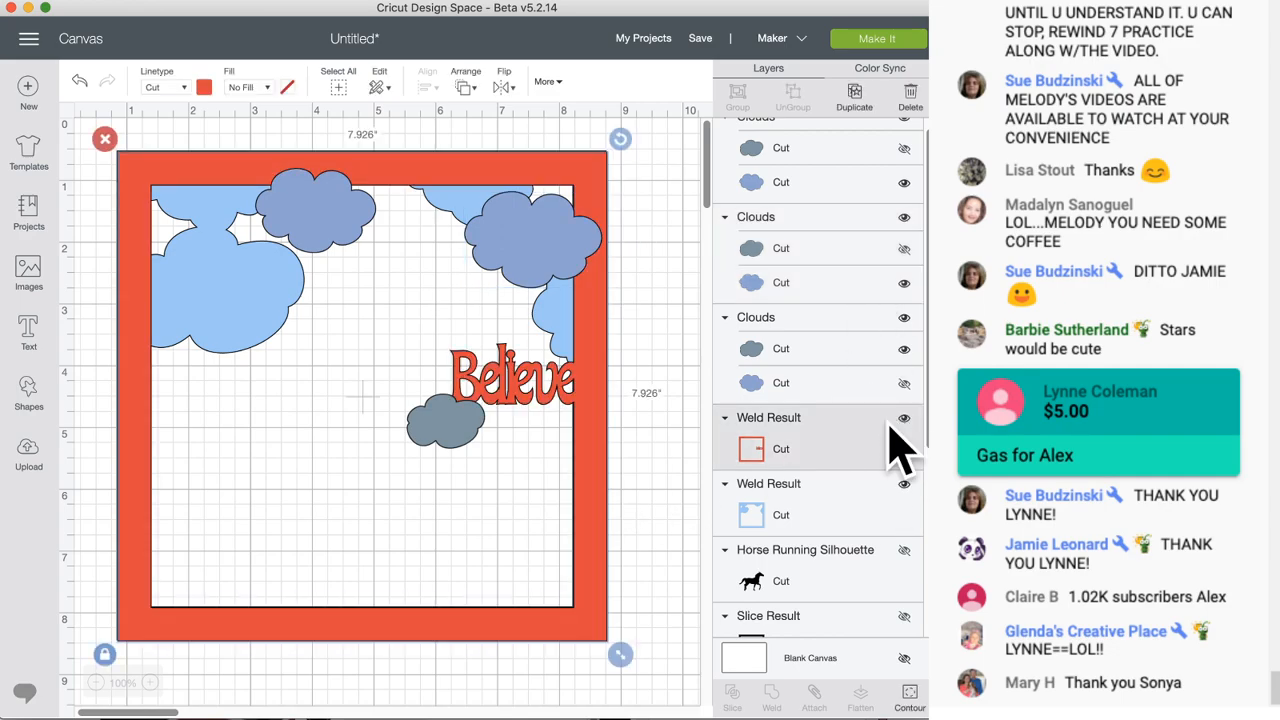
pyautogui.click(903, 485)
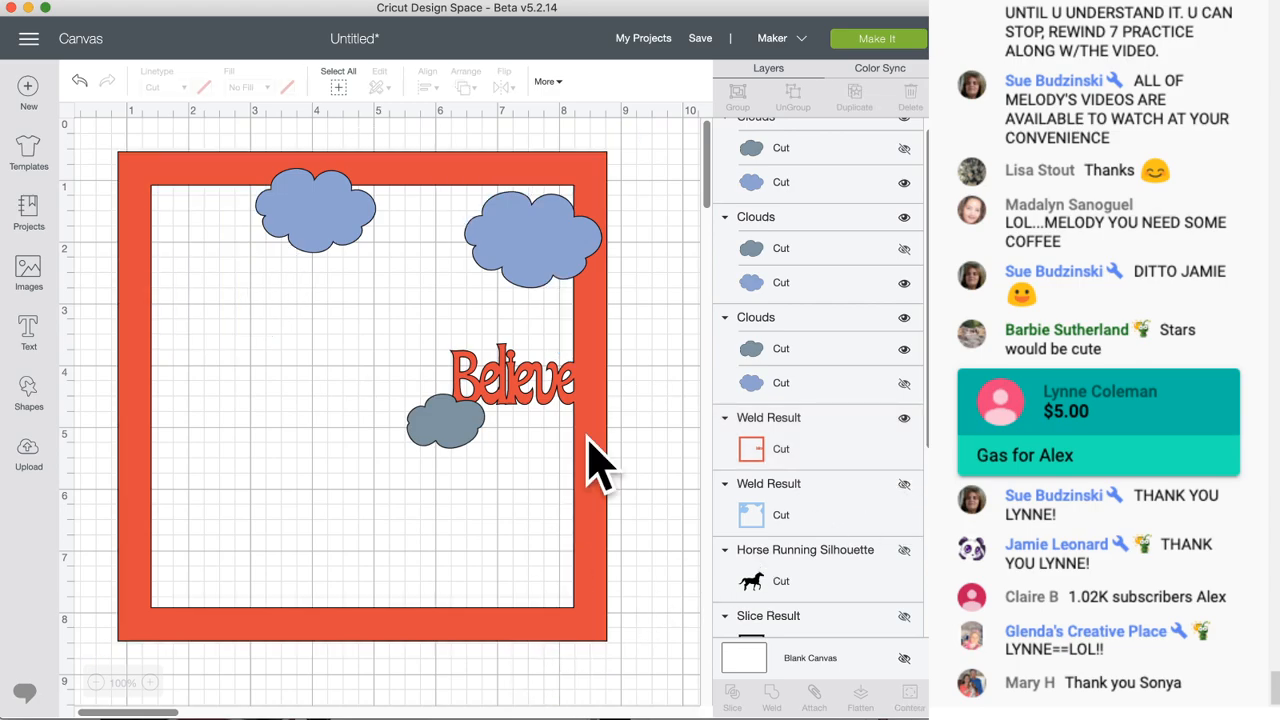
pyautogui.moveTo(184, 128); pyautogui.dragTo(650, 505)
pyautogui.click(771, 698)
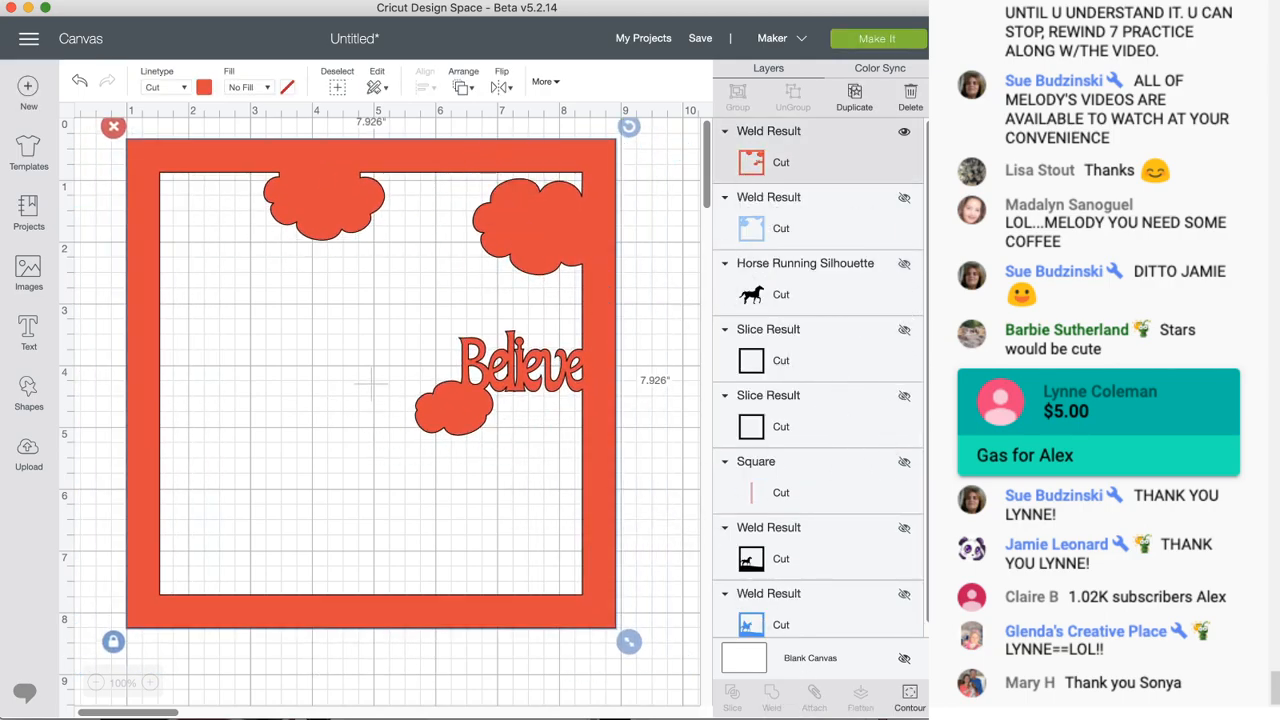
# - Show a plain black frame, hide the orange-red frame, and move the black frame near the canvas's upper edge
pyautogui.click(904, 331)
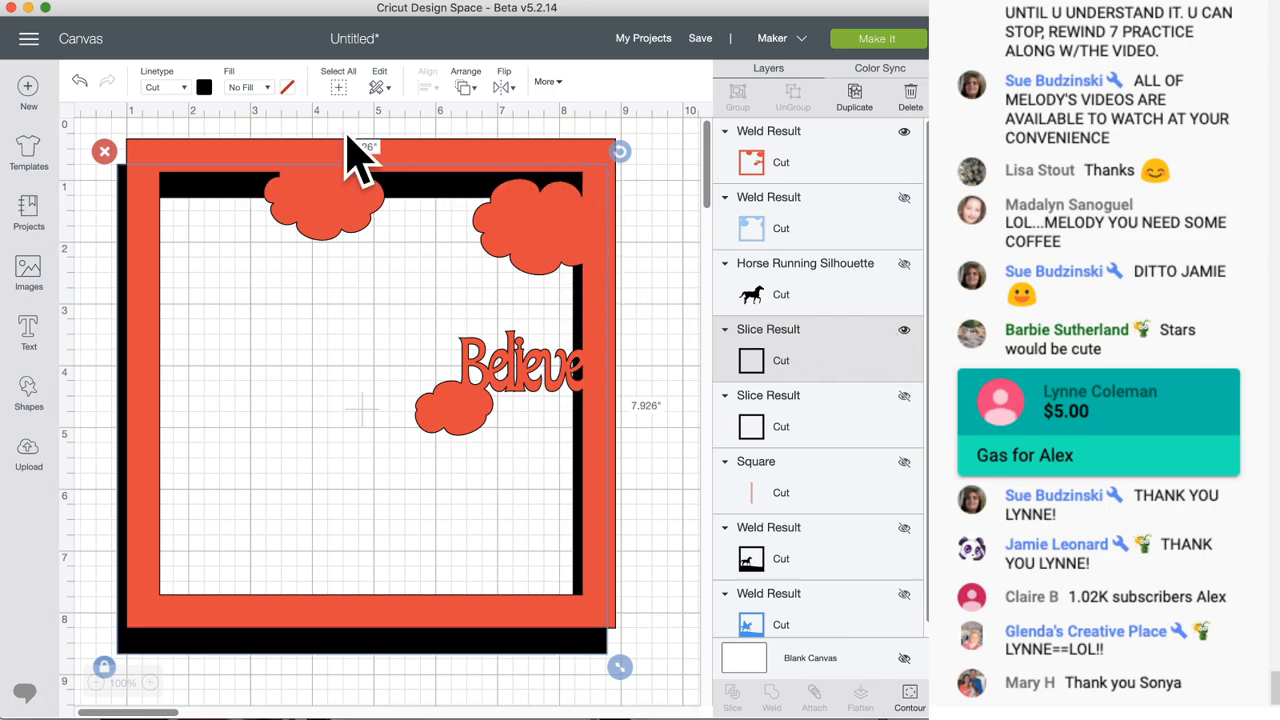
pyautogui.click(904, 133)
pyautogui.moveTo(470, 185); pyautogui.dragTo(463, 167)
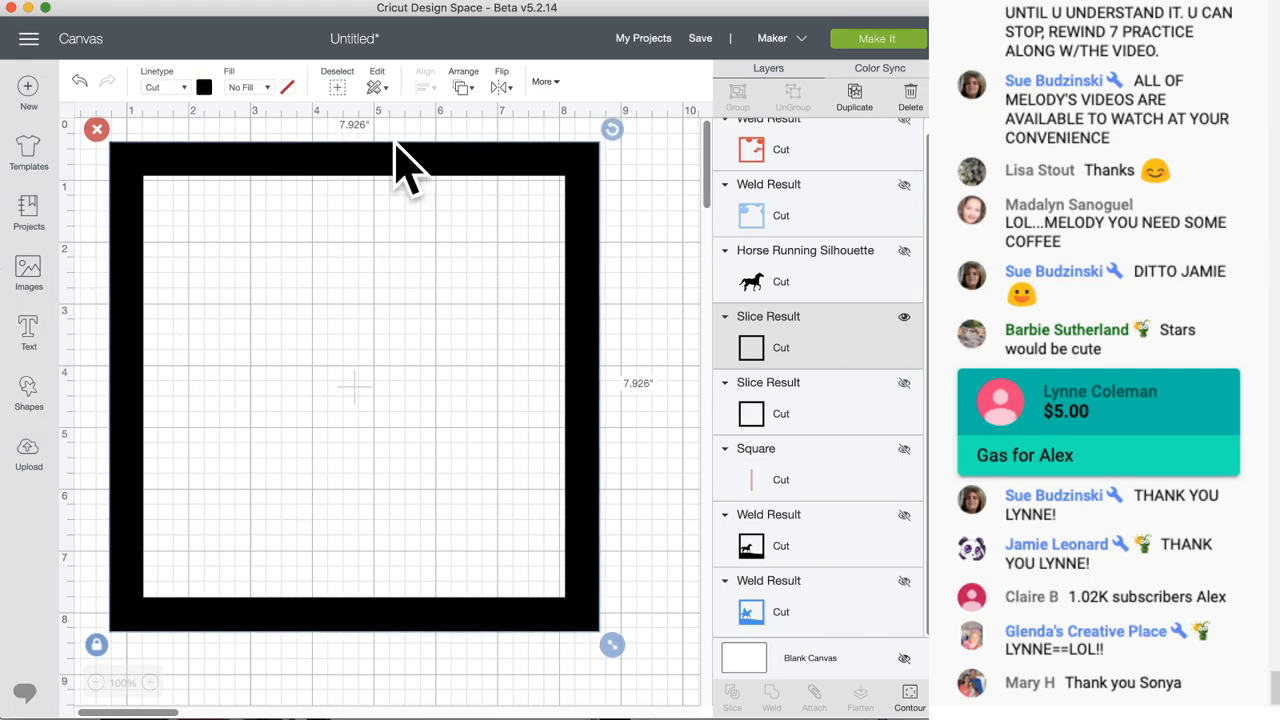
# - Duplicate the plain black frame, hide the original, and move the copy into its place
pyautogui.rightClick(252, 160)
pyautogui.click(334, 301)
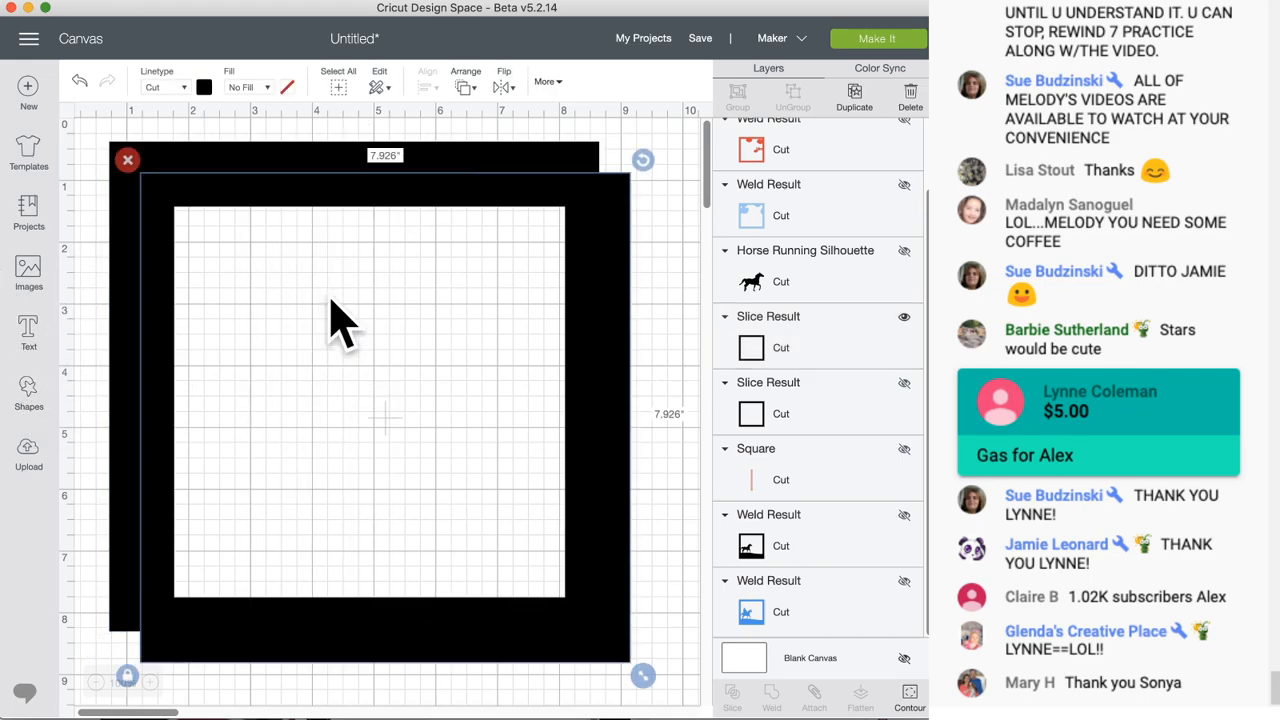
pyautogui.click(903, 320)
pyautogui.moveTo(371, 214); pyautogui.dragTo(347, 188)
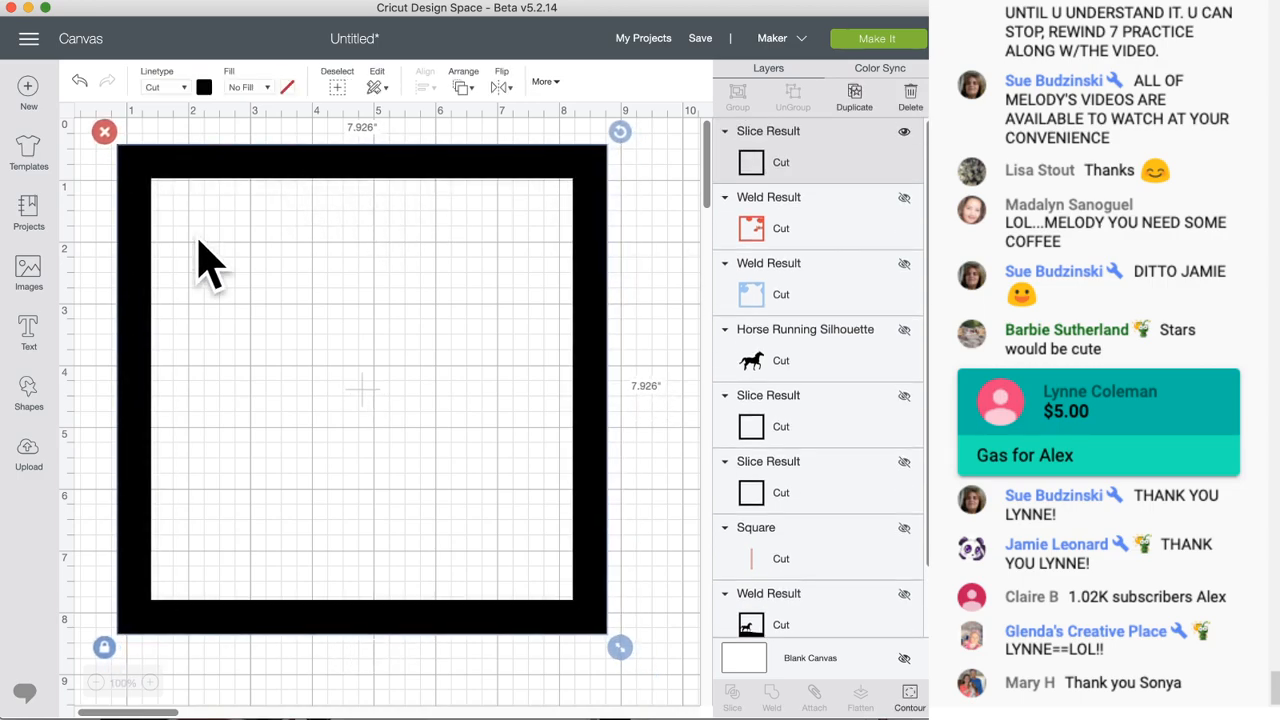
# - Insert a square shape and enlarge it to cover the black frame's entire opening
pyautogui.click(29, 400)
pyautogui.click(100, 274)
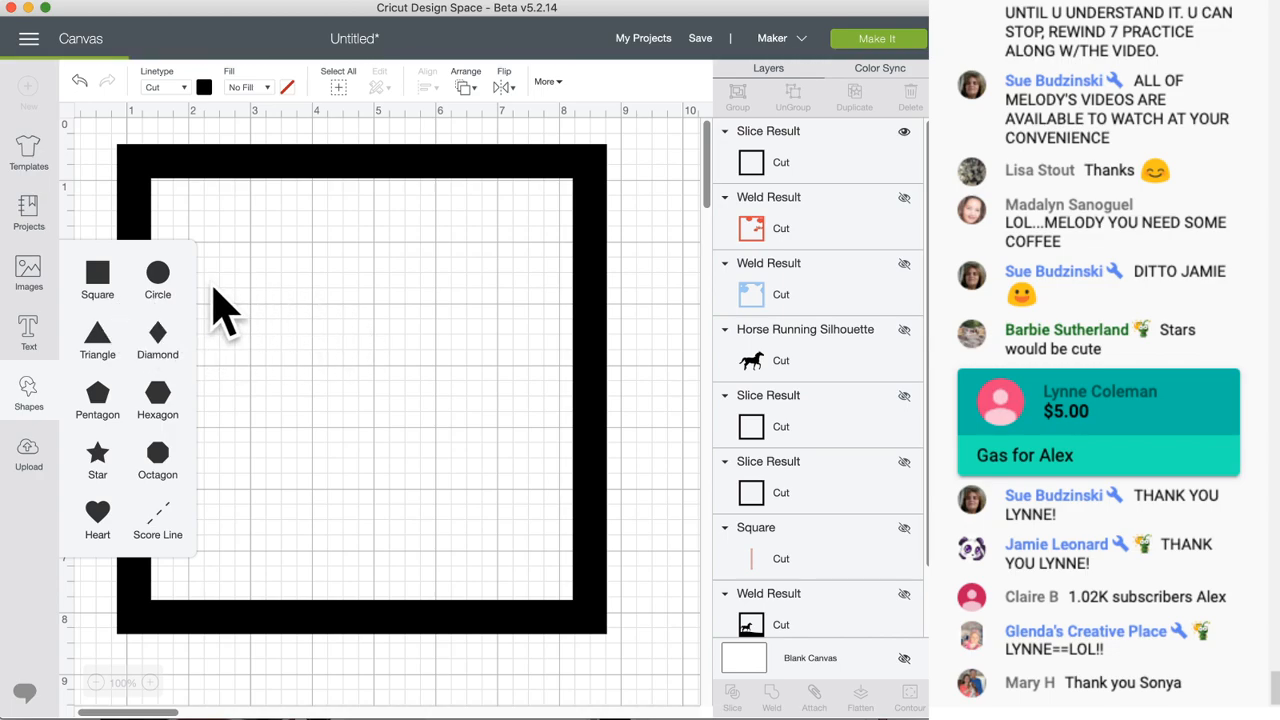
pyautogui.moveTo(312, 318); pyautogui.dragTo(288, 273)
pyautogui.moveTo(335, 375); pyautogui.dragTo(602, 630)
# - Weld the square and the black frame into one solid square and shift it slightly down on the canvas
pyautogui.moveTo(633, 385); pyautogui.dragTo(507, 421)
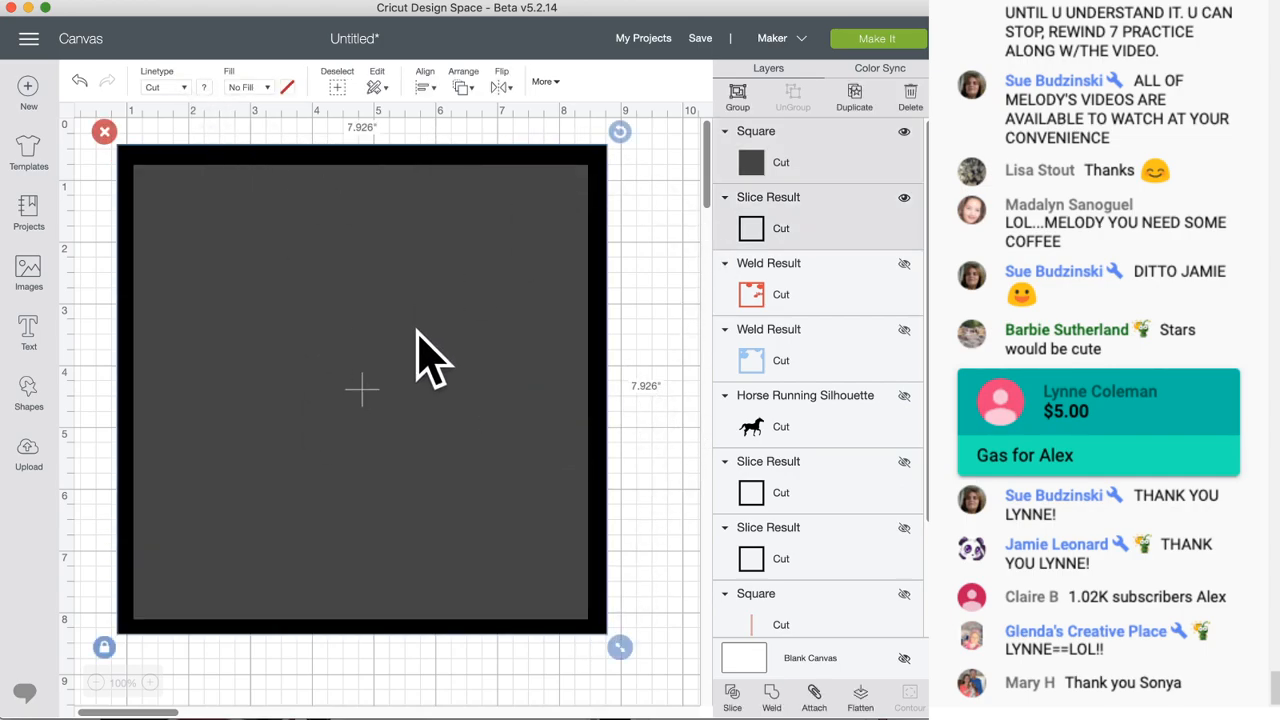
pyautogui.click(771, 695)
pyautogui.moveTo(397, 336); pyautogui.dragTo(421, 361)
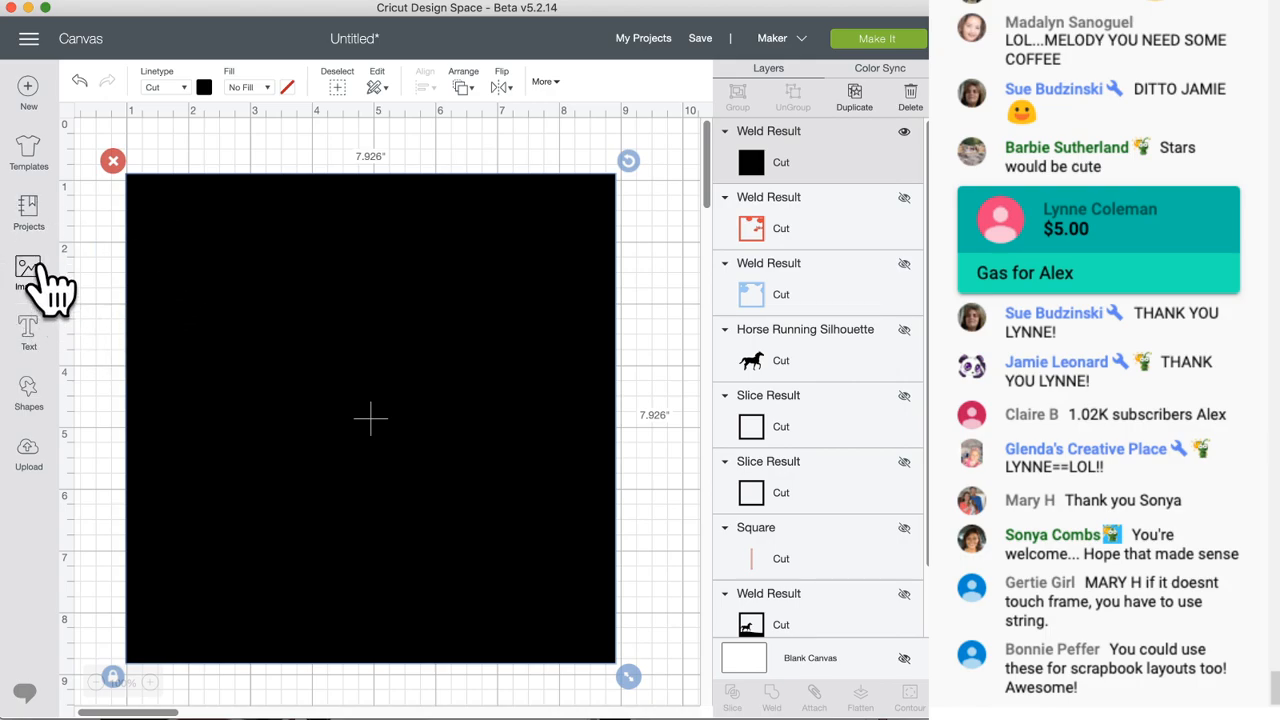
# - Browse the clouds images and insert the subscribed image of a teal cloud with a gray cloud behind it
pyautogui.click(32, 275)
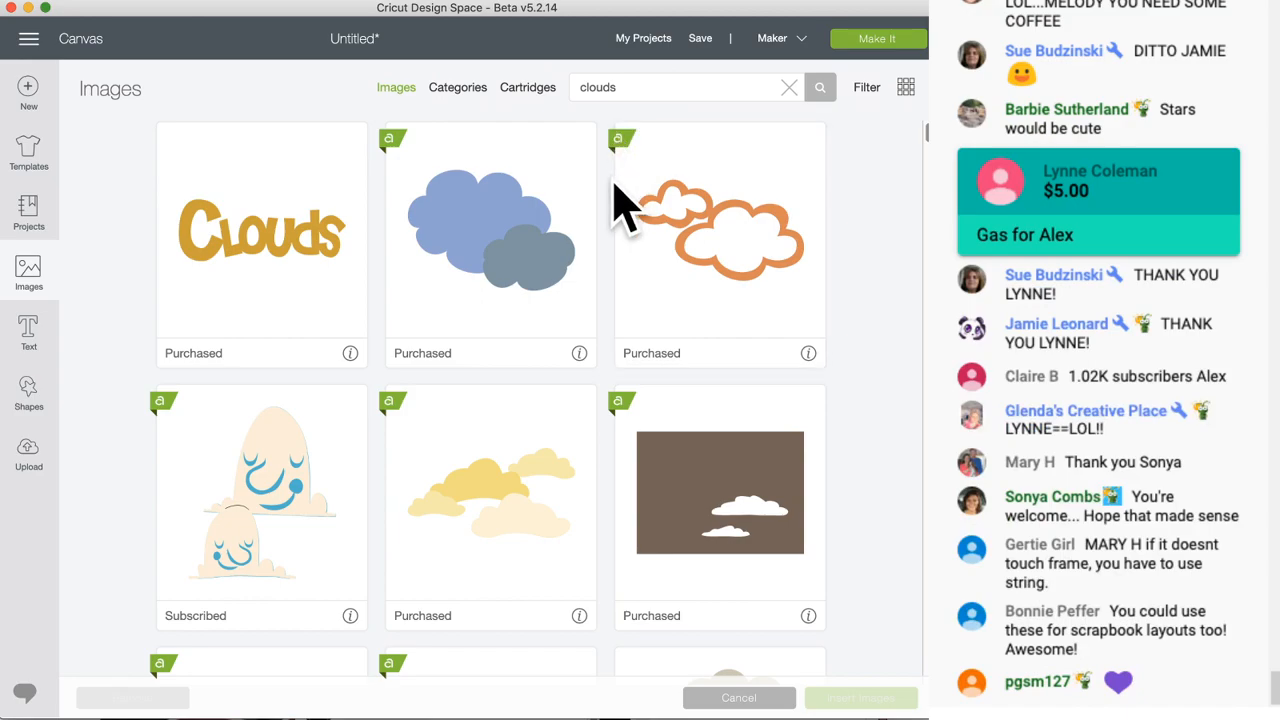
pyautogui.scroll(-5, 490, 360)
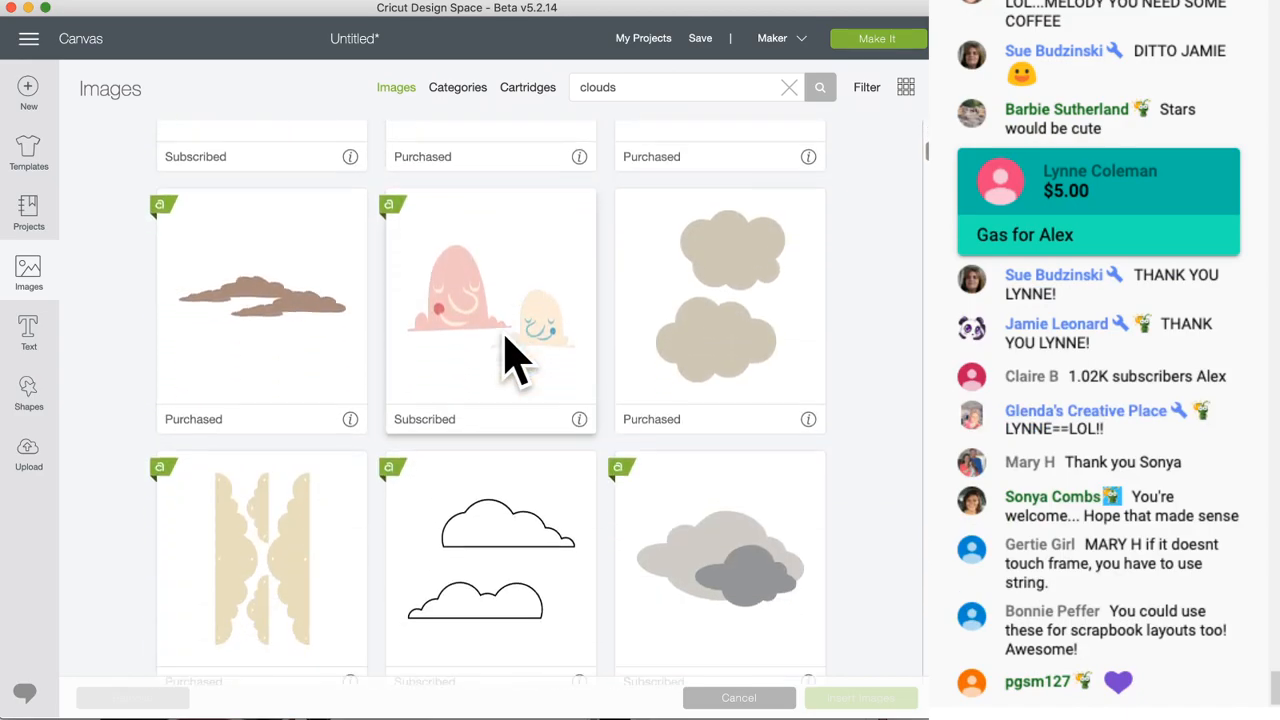
pyautogui.scroll(-7, 530, 362)
pyautogui.scroll(-7, 740, 437)
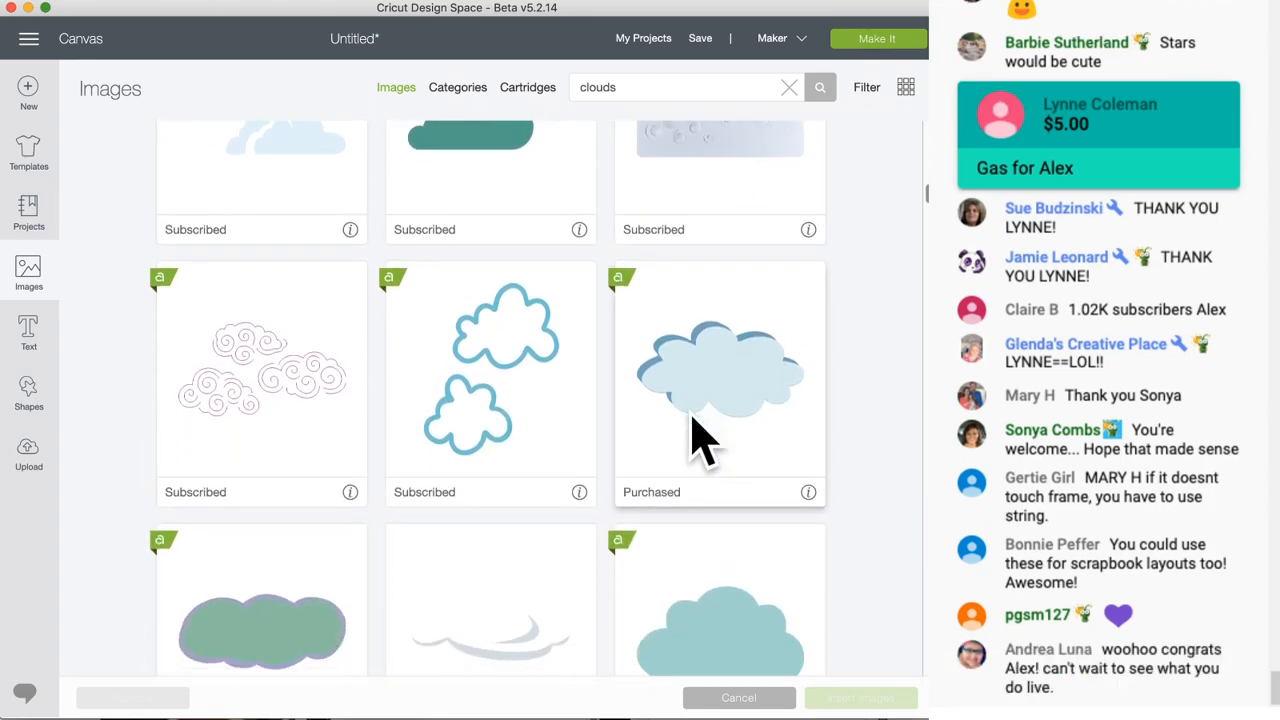
pyautogui.scroll(2, 686, 423)
pyautogui.scroll(-5, 677, 429)
pyautogui.scroll(1, 680, 430)
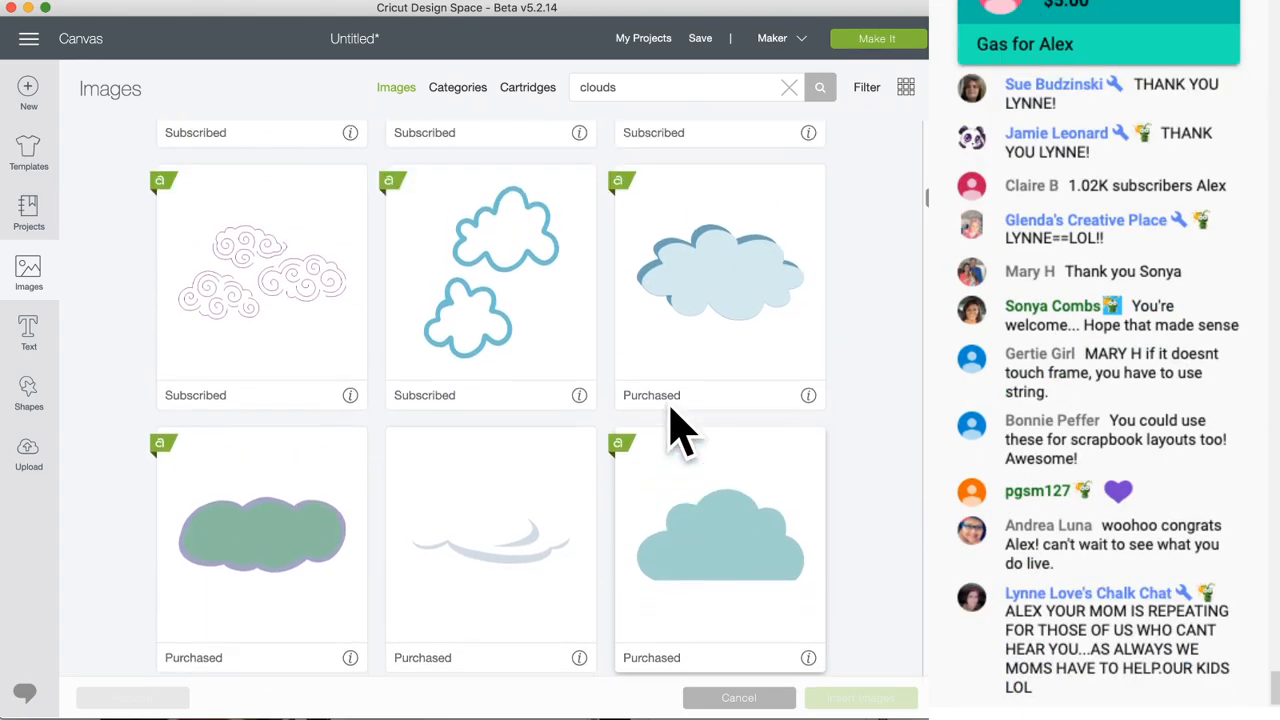
pyautogui.scroll(2, 640, 380)
pyautogui.click(488, 168)
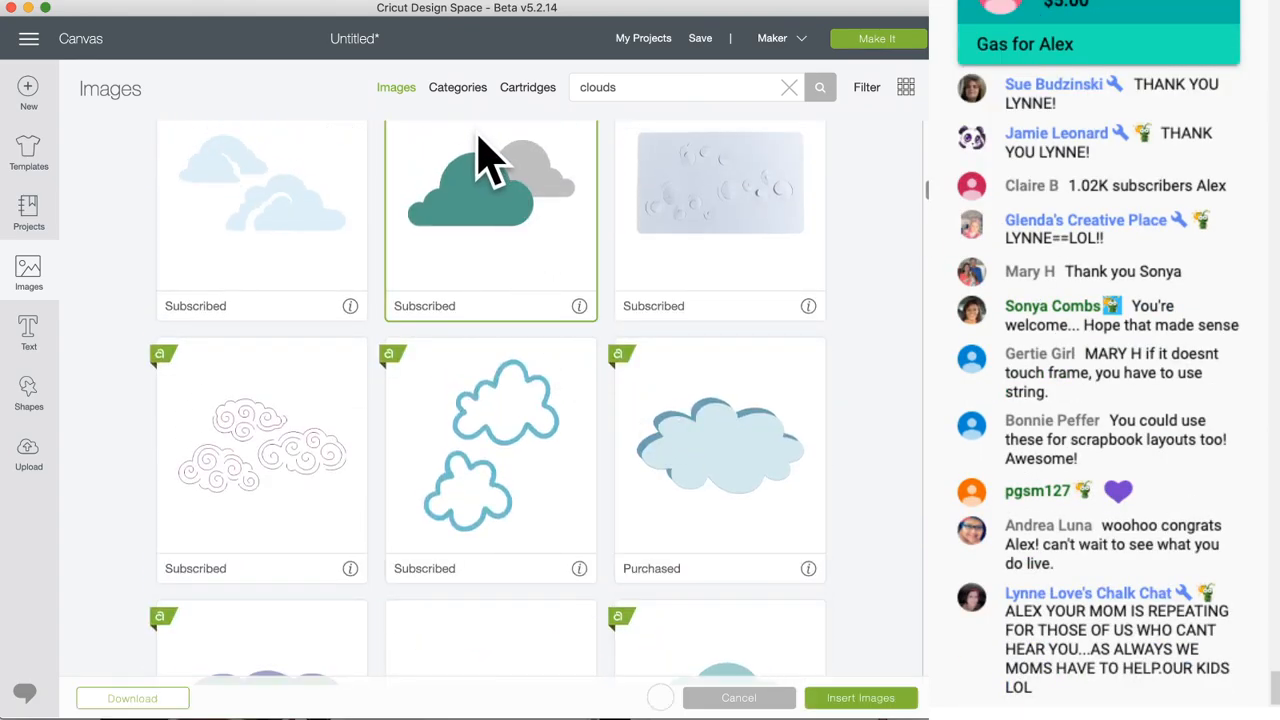
pyautogui.click(856, 698)
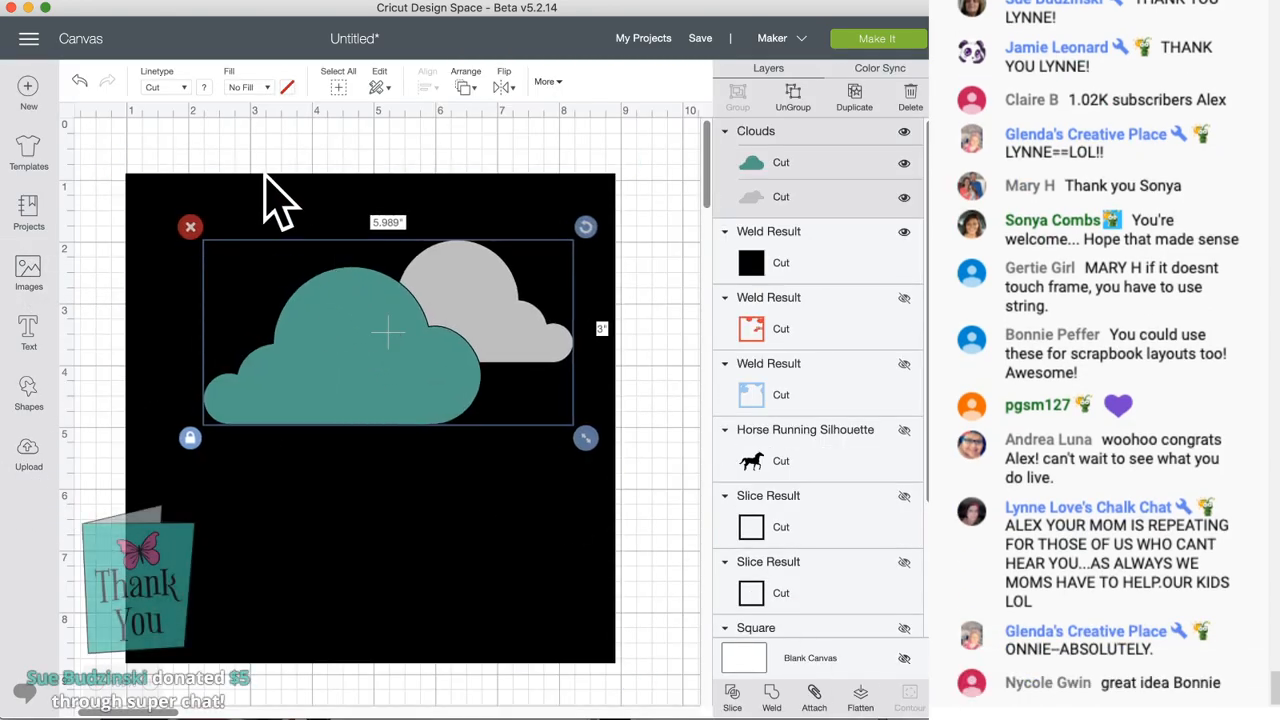
# - Recolor the solid black backing square purple
pyautogui.click(237, 534)
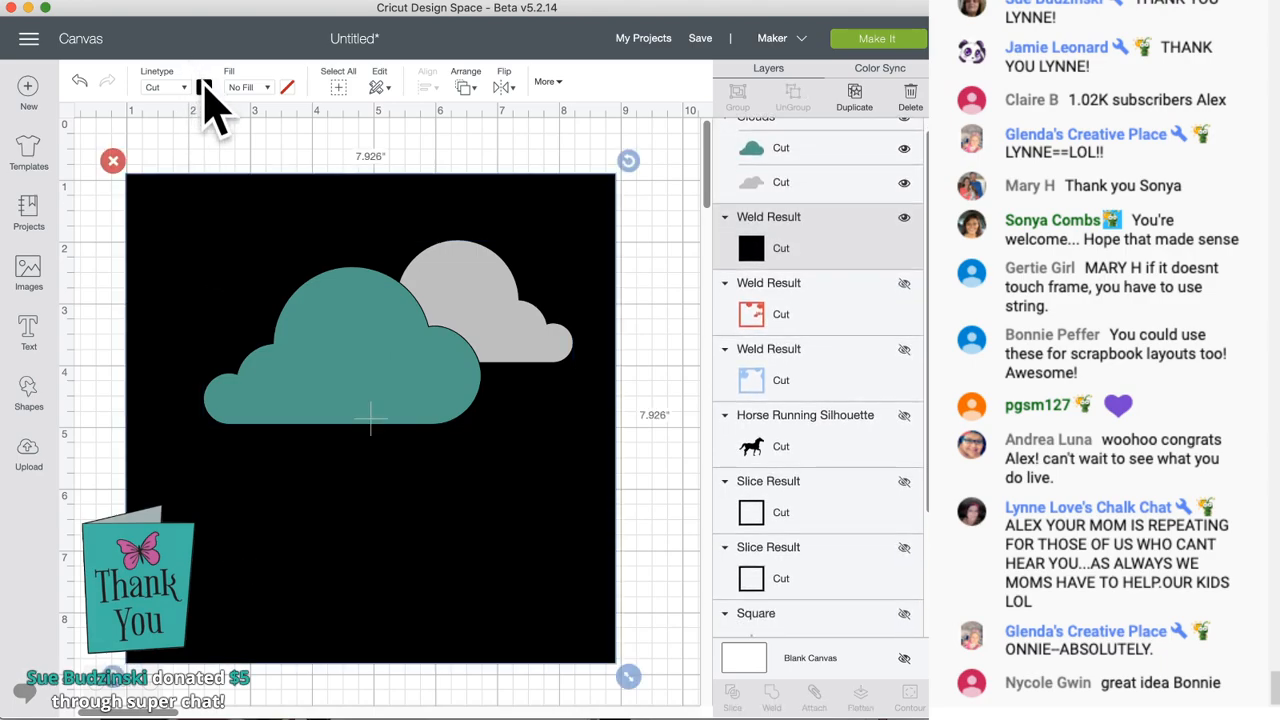
pyautogui.click(205, 88)
pyautogui.click(243, 199)
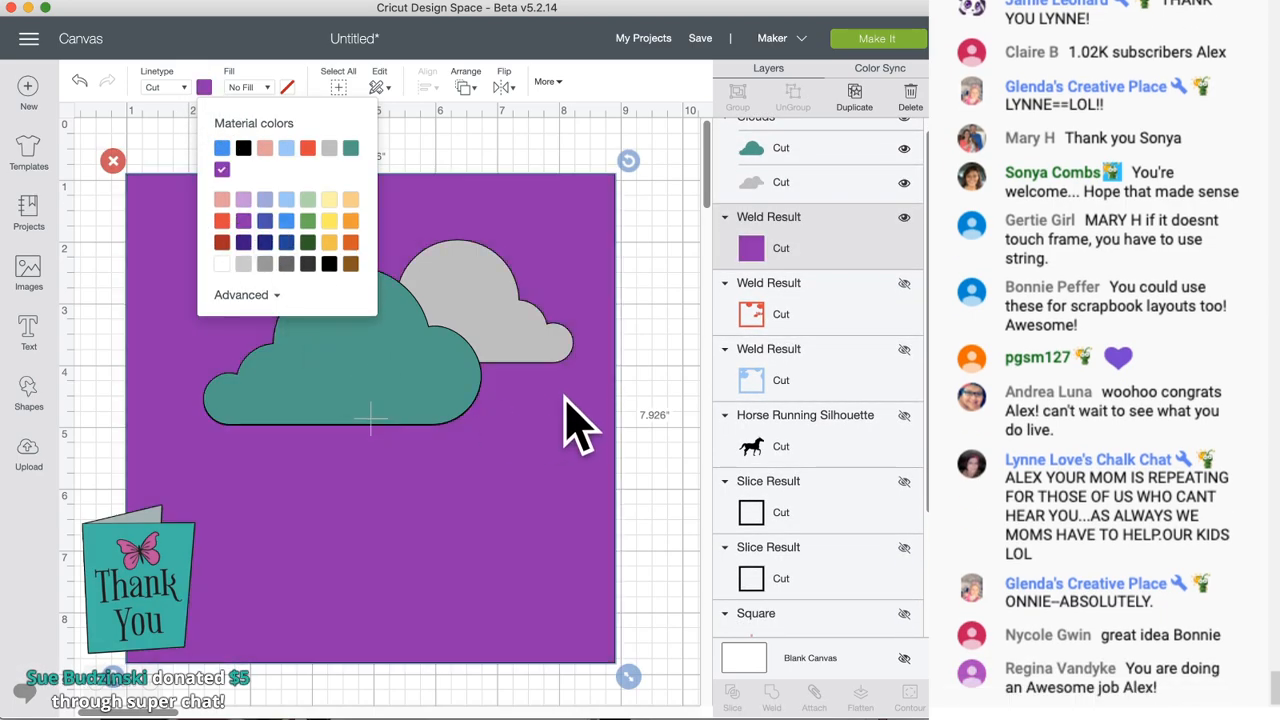
pyautogui.click(648, 347)
# - Shrink the two-cloud image to about 4 inches wide, place it in the backing square's upper right, and shift the square up and left
pyautogui.click(429, 351)
pyautogui.moveTo(583, 437); pyautogui.dragTo(458, 372)
pyautogui.moveTo(330, 300); pyautogui.dragTo(442, 298)
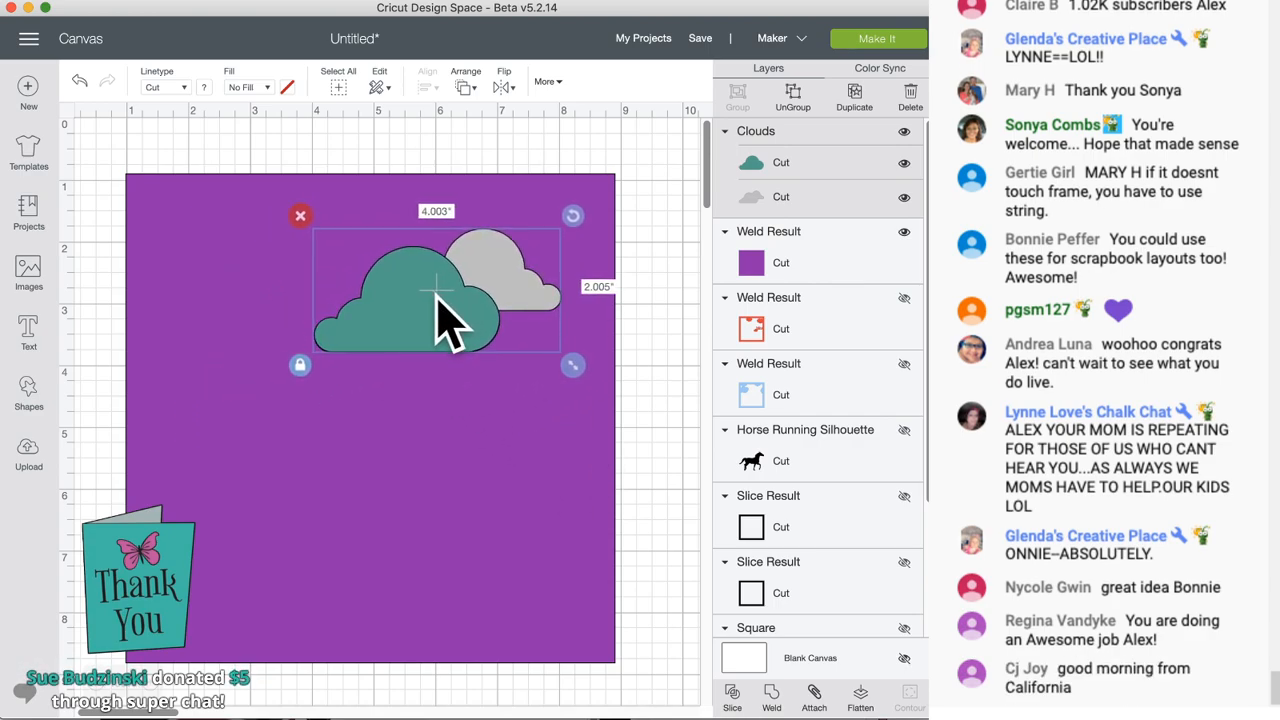
pyautogui.click(447, 482)
pyautogui.moveTo(445, 470); pyautogui.dragTo(430, 462)
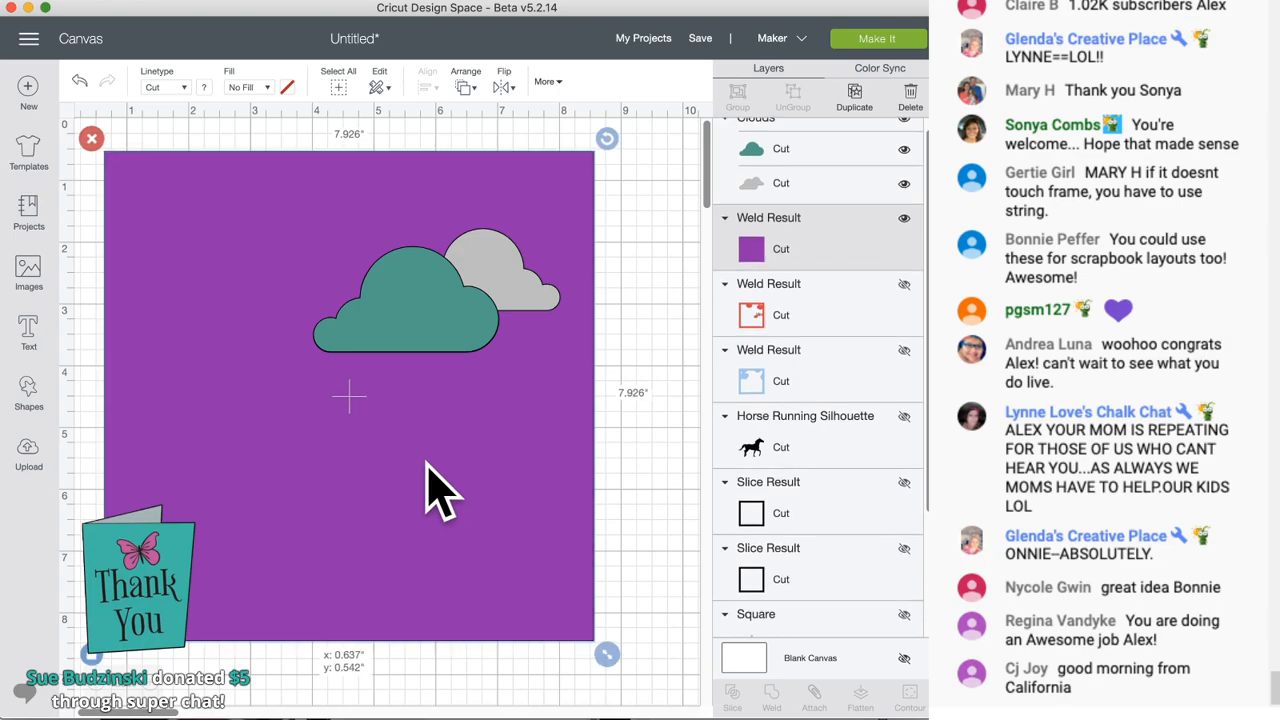
pyautogui.click(465, 315)
pyautogui.moveTo(464, 314); pyautogui.dragTo(478, 303)
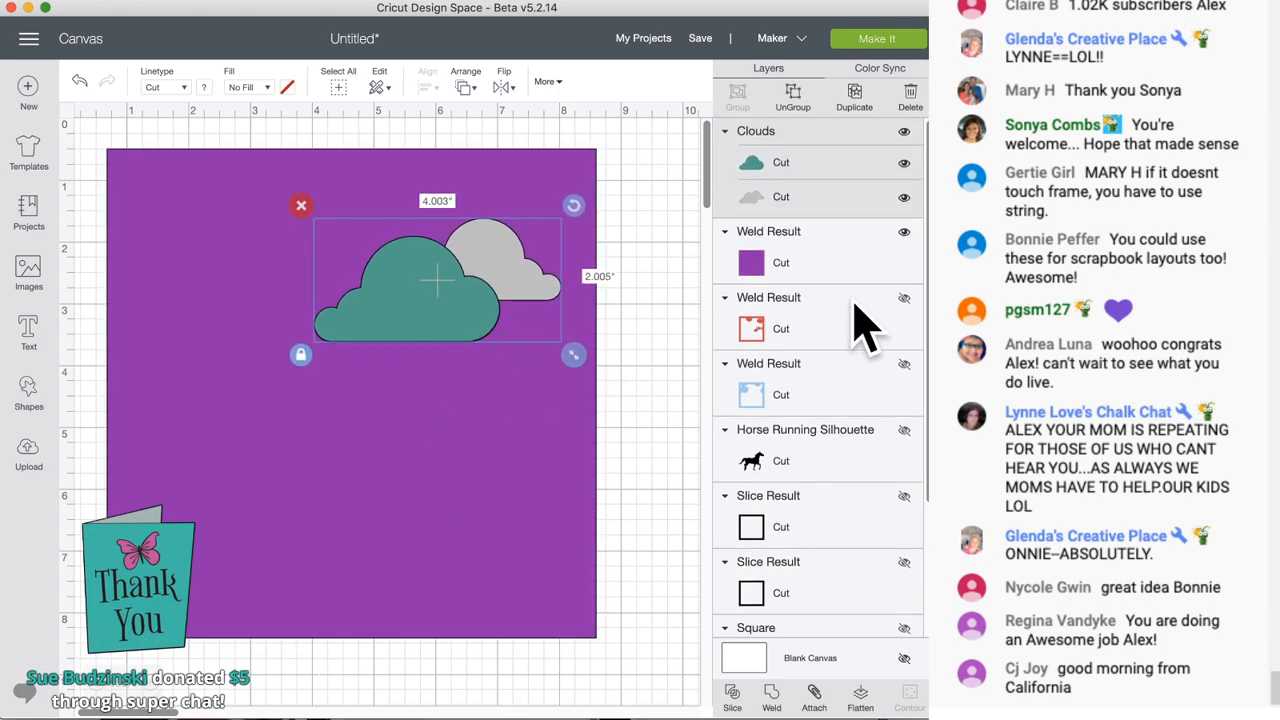
# - Show the light blue cloud frame, send it to the front, and align it over the purple square
pyautogui.click(904, 364)
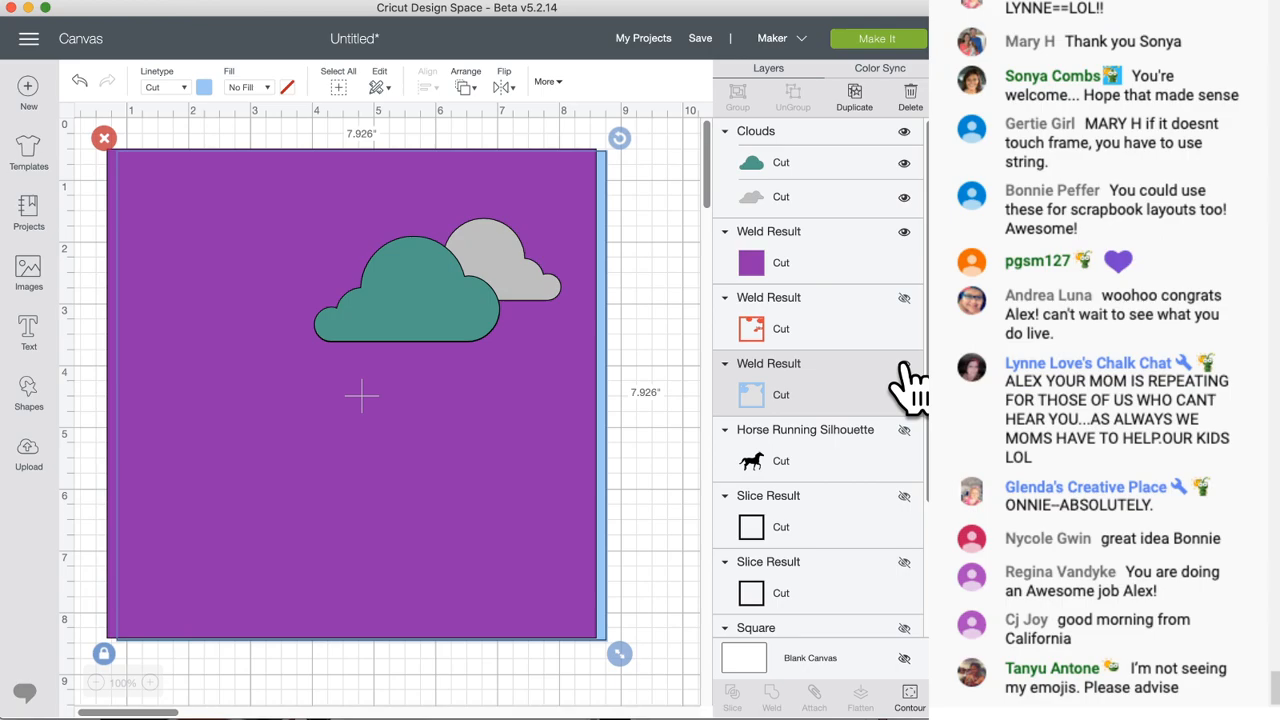
pyautogui.rightClick(607, 442)
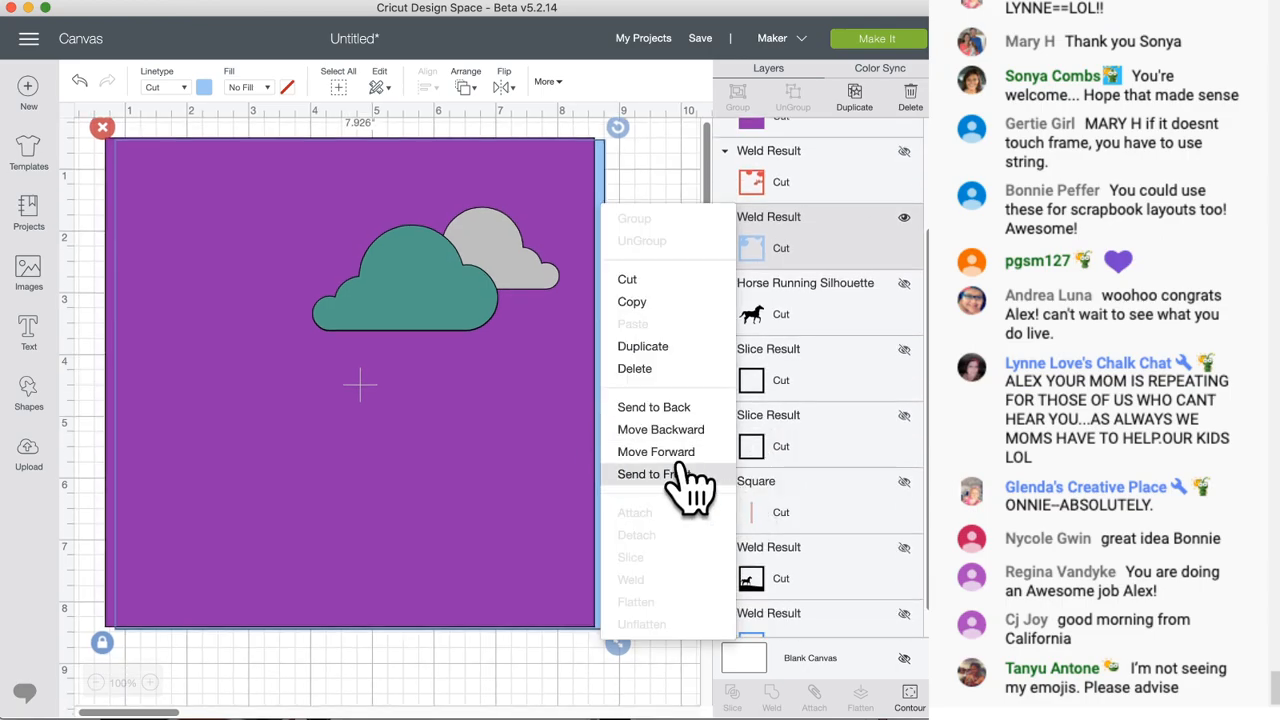
pyautogui.click(653, 474)
pyautogui.moveTo(596, 520); pyautogui.dragTo(585, 518)
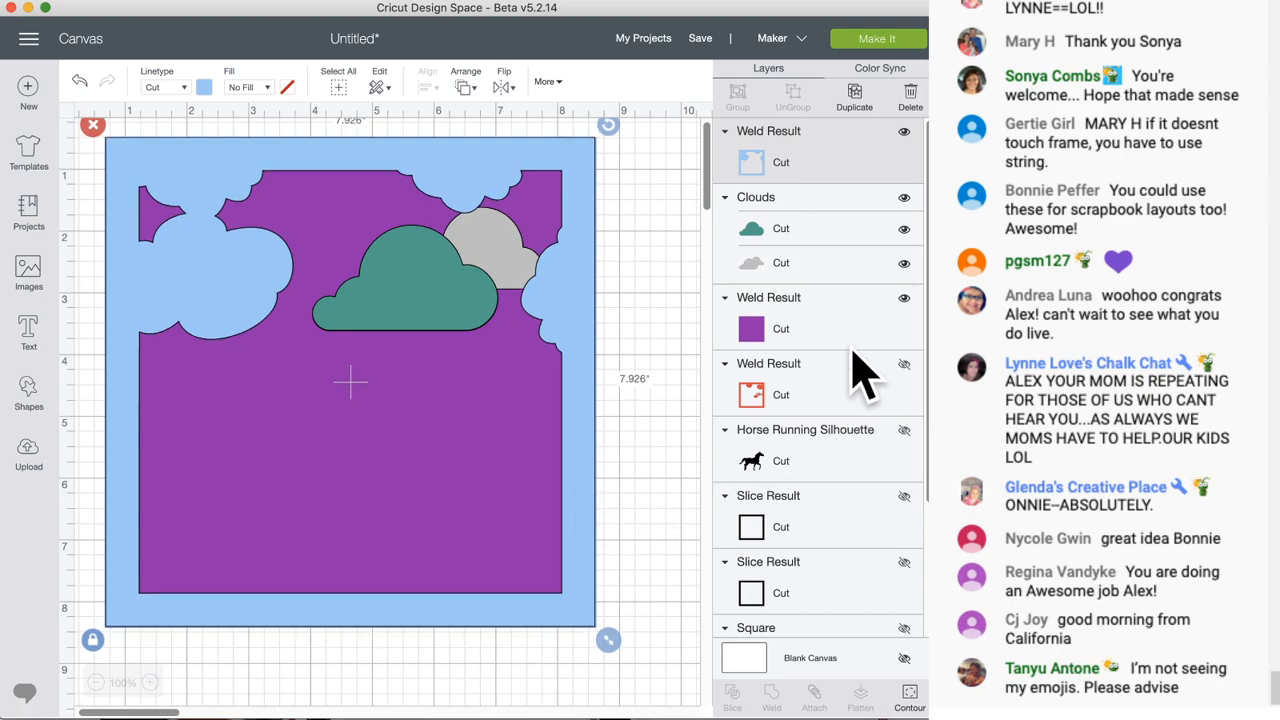
# - Show the orange-red "Believe" frame, send it to the front, and move it over the light blue frame
pyautogui.click(904, 364)
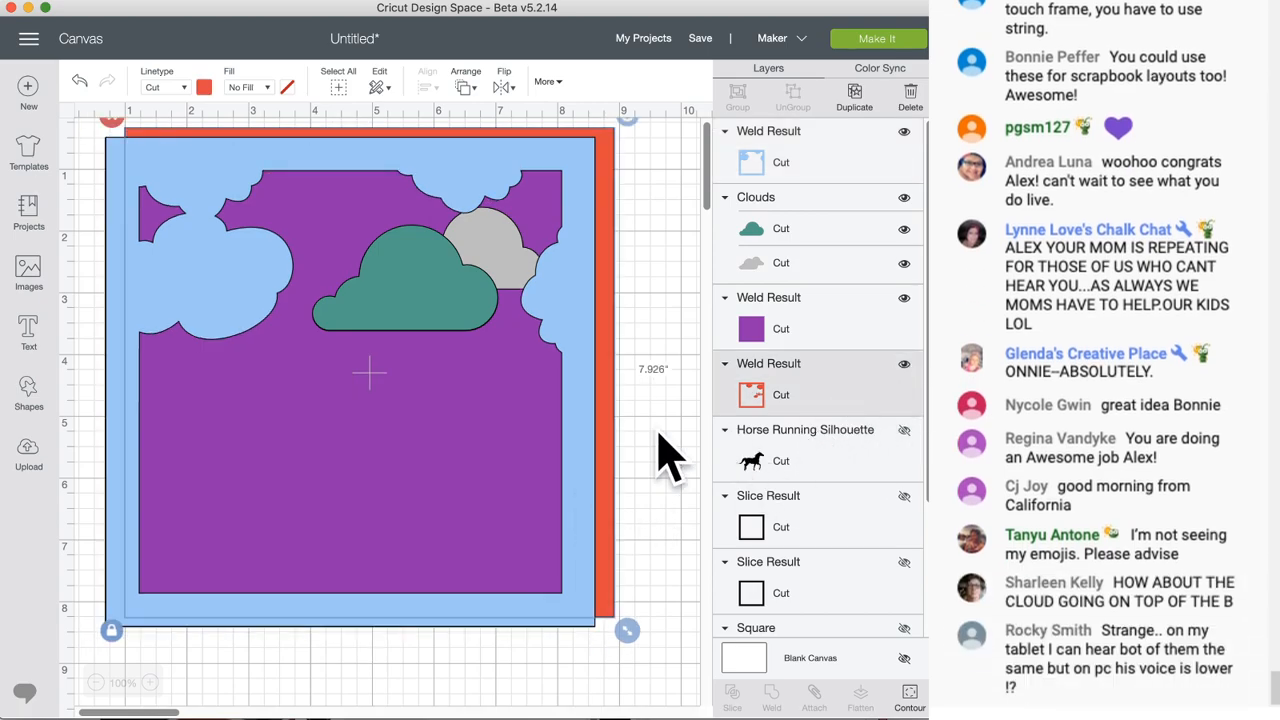
pyautogui.rightClick(615, 495)
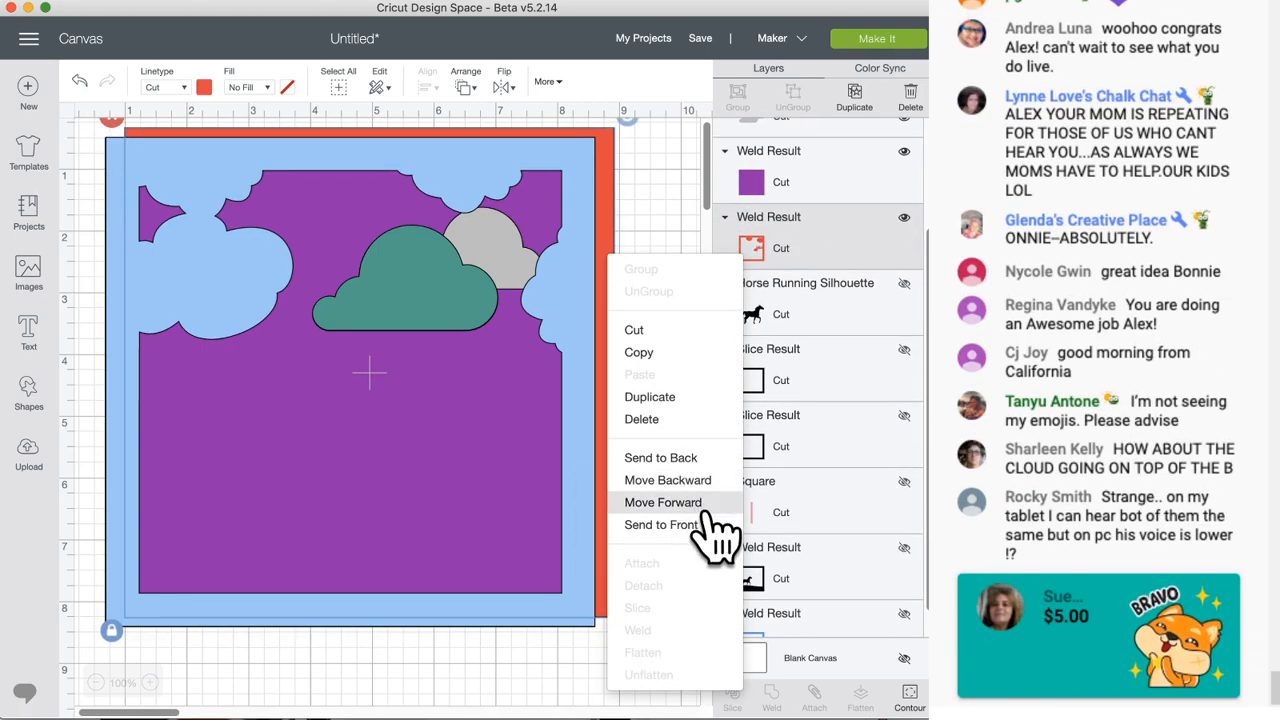
pyautogui.click(703, 525)
pyautogui.moveTo(606, 529)
pyautogui.mouseDown()
pyautogui.moveTo(575, 540)
pyautogui.moveTo(571, 514)
pyautogui.moveTo(611, 523)
pyautogui.mouseUp()
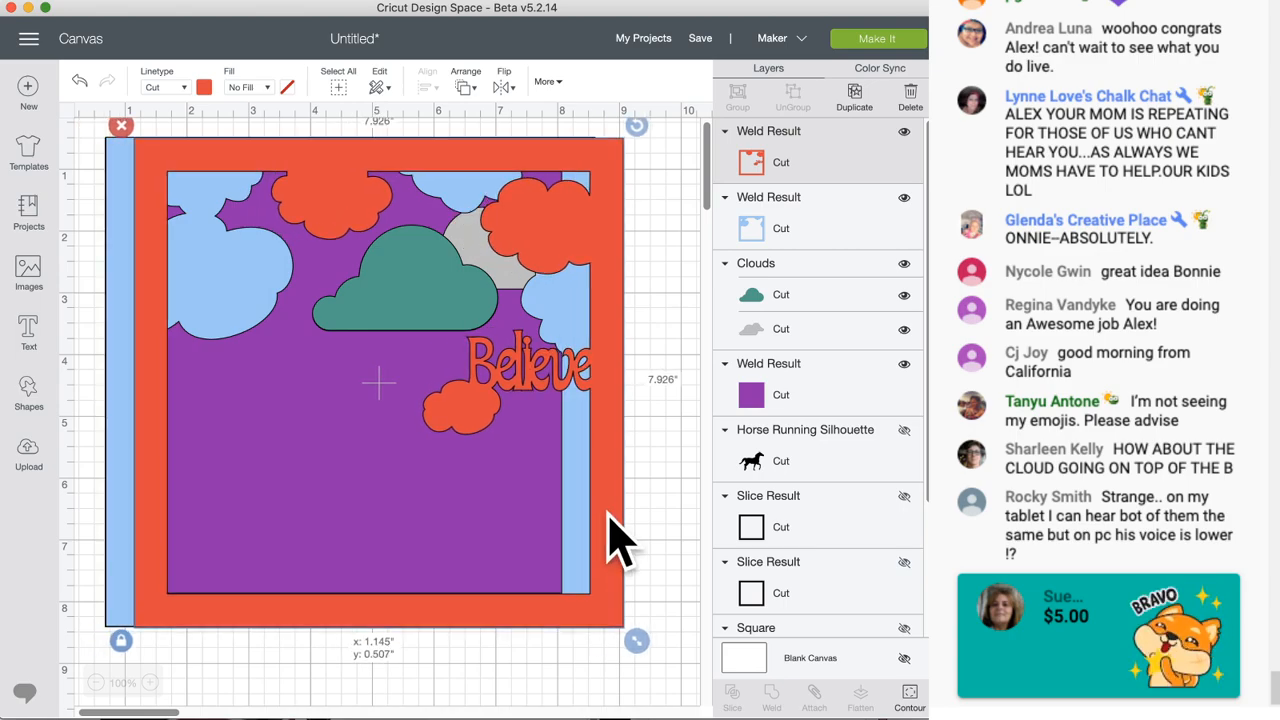
# - Hide the orange-red and light blue frames and move the two-cloud image slightly left on the purple square
pyautogui.click(904, 131)
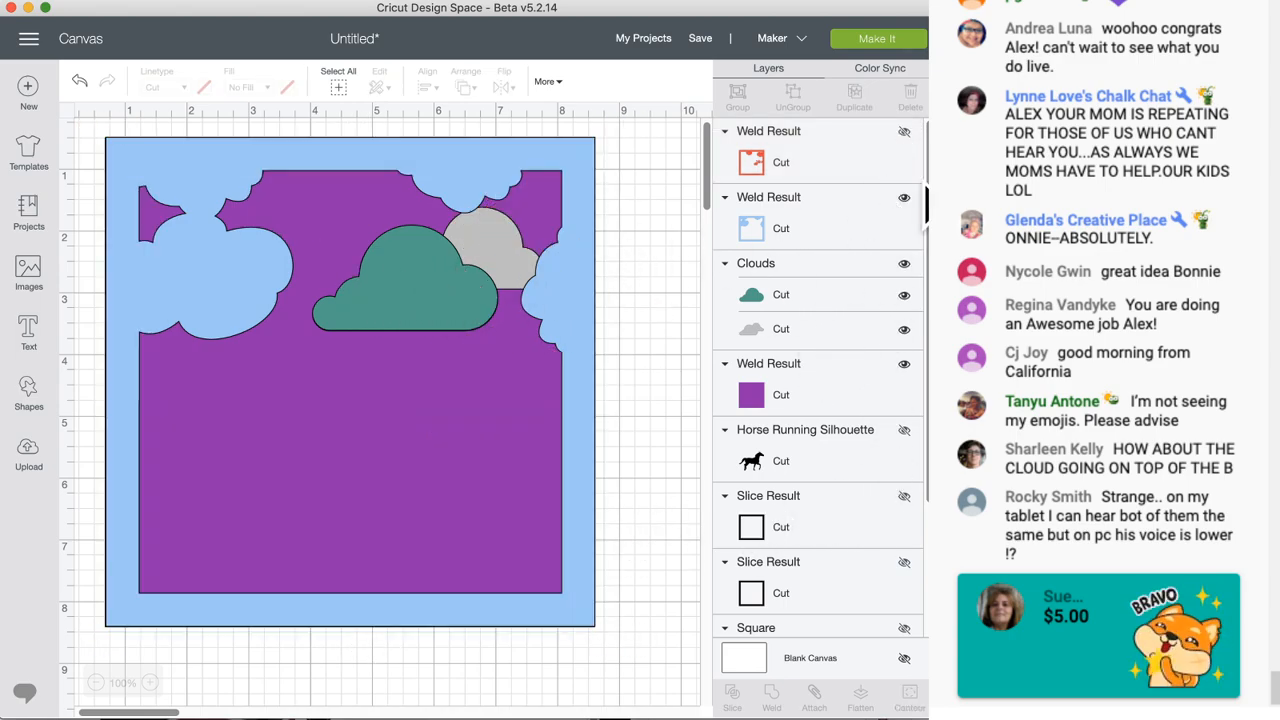
pyautogui.click(904, 197)
pyautogui.moveTo(508, 294); pyautogui.dragTo(457, 290)
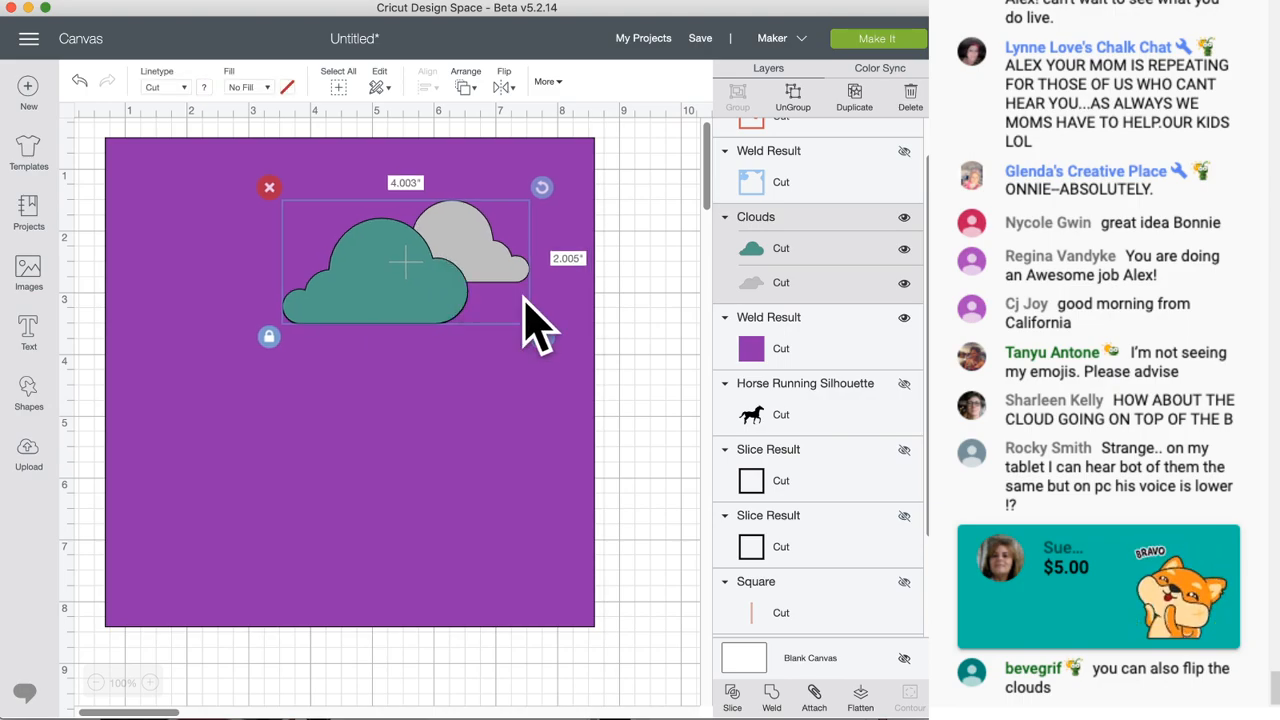
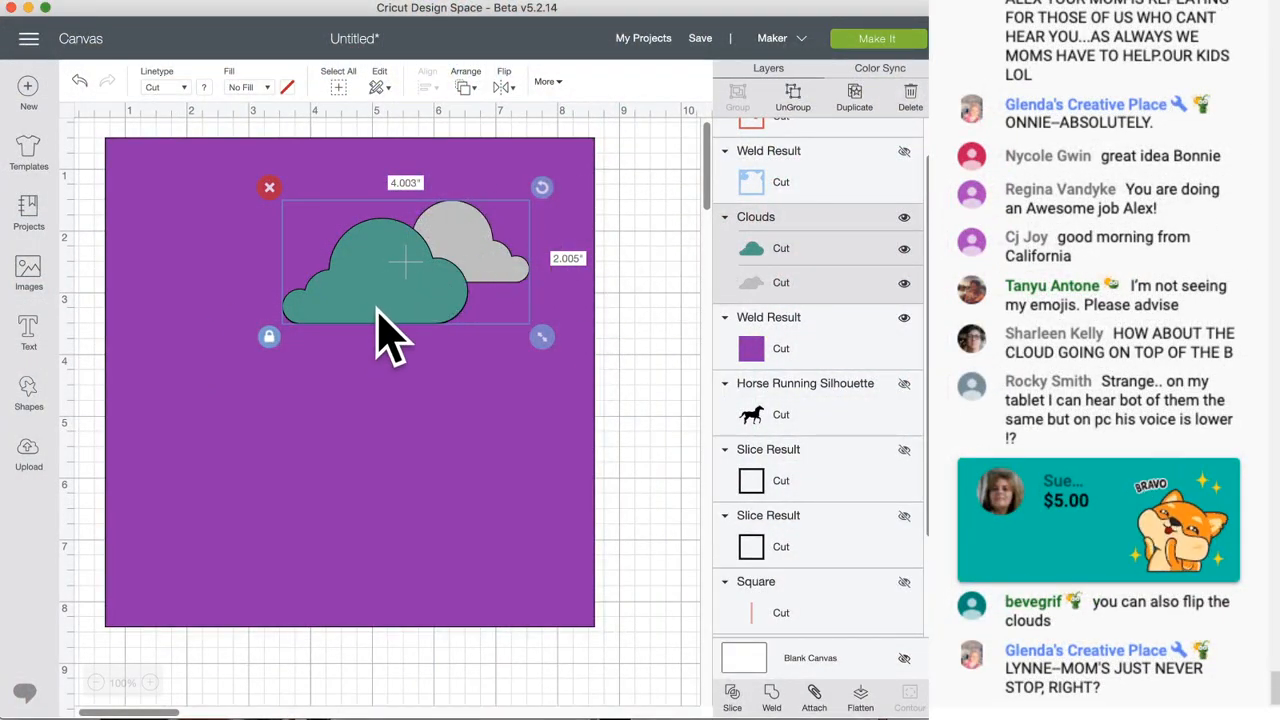
# - Slice the overlapping teal and gray clouds with each other
pyautogui.click(663, 286)
pyautogui.moveTo(634, 268); pyautogui.dragTo(300, 300)
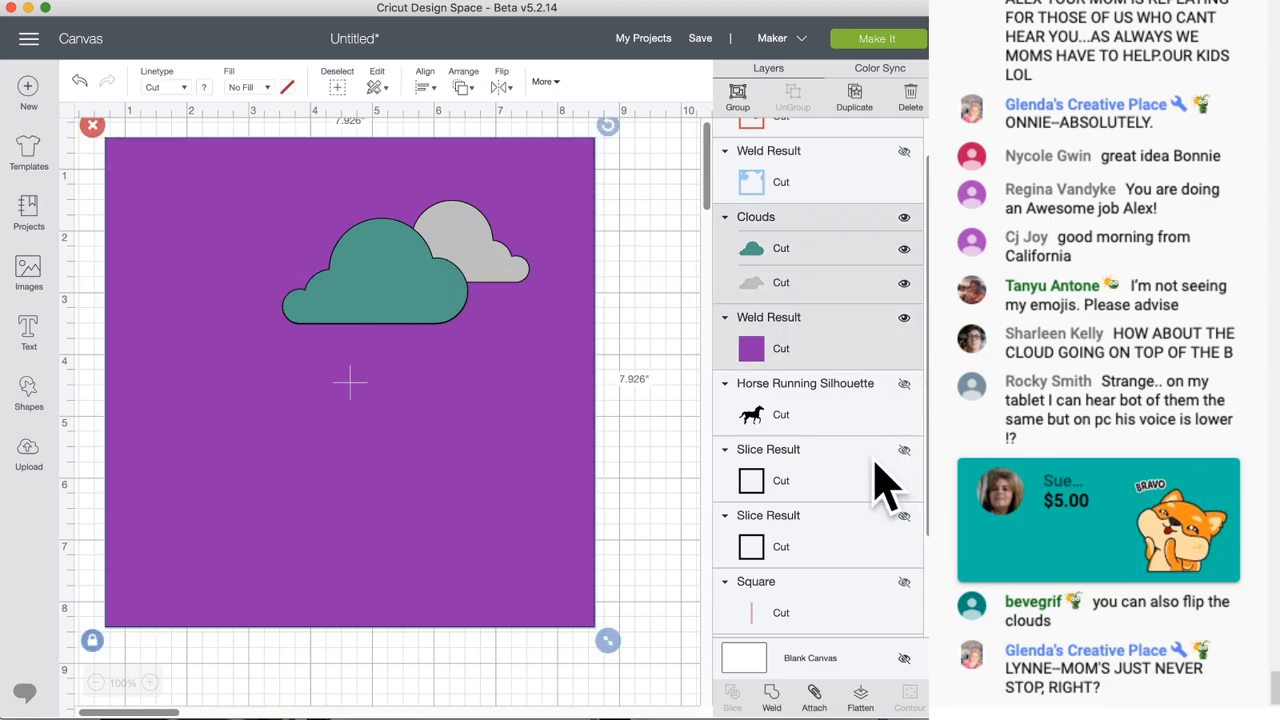
pyautogui.click(632, 445)
pyautogui.click(478, 283)
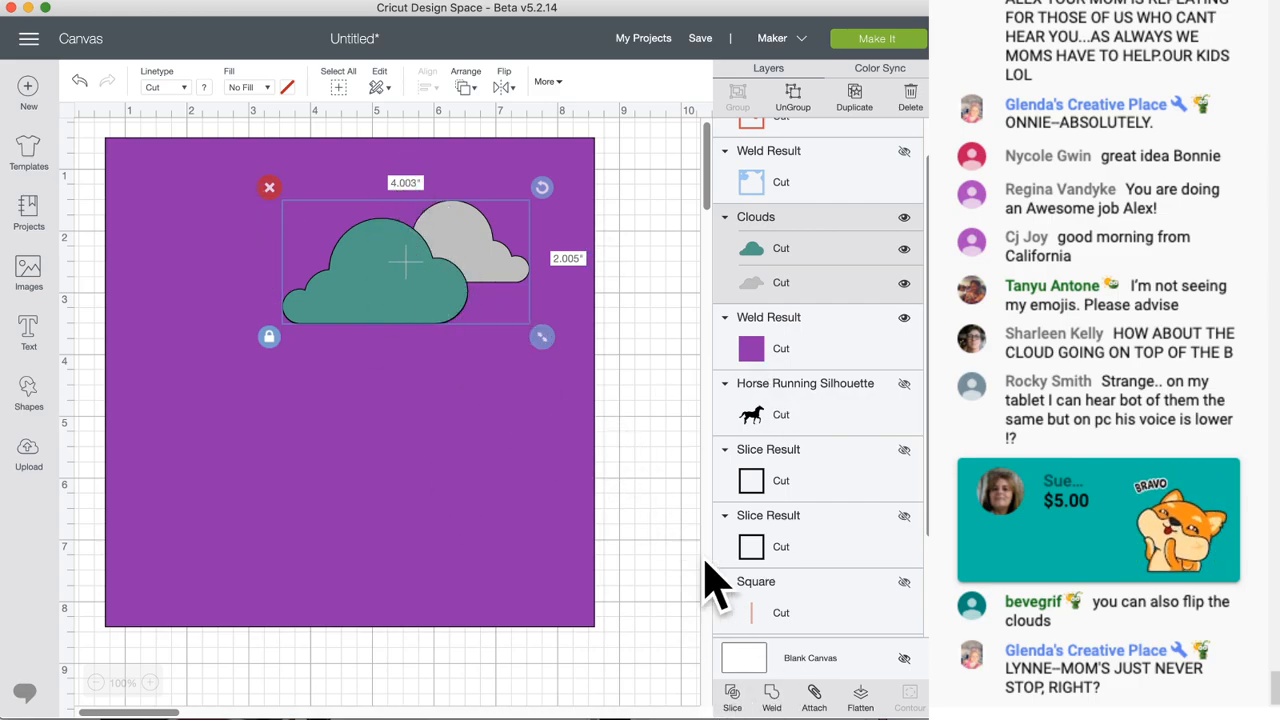
pyautogui.click(733, 697)
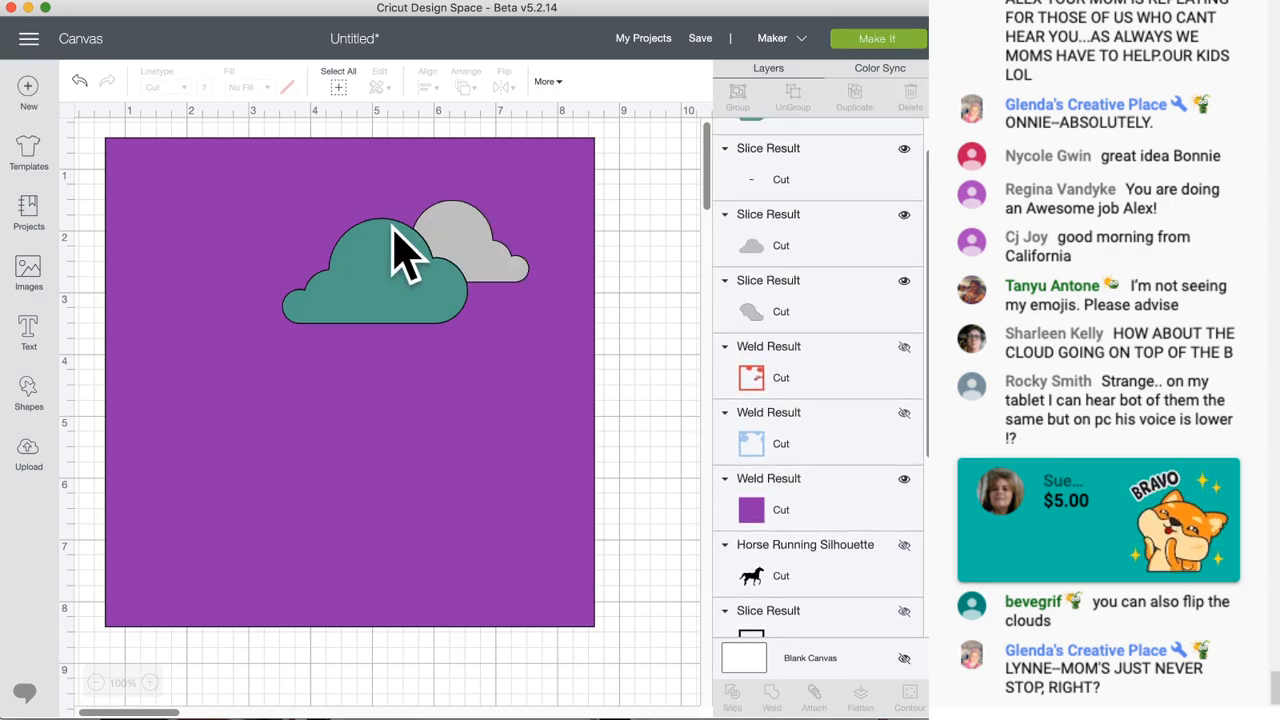
# - Delete the teal cloud slice and move the gray cloud piece beneath it down and back up
pyautogui.moveTo(414, 316); pyautogui.dragTo(406, 386)
pyautogui.click(262, 277)
pyautogui.moveTo(366, 222); pyautogui.dragTo(366, 276)
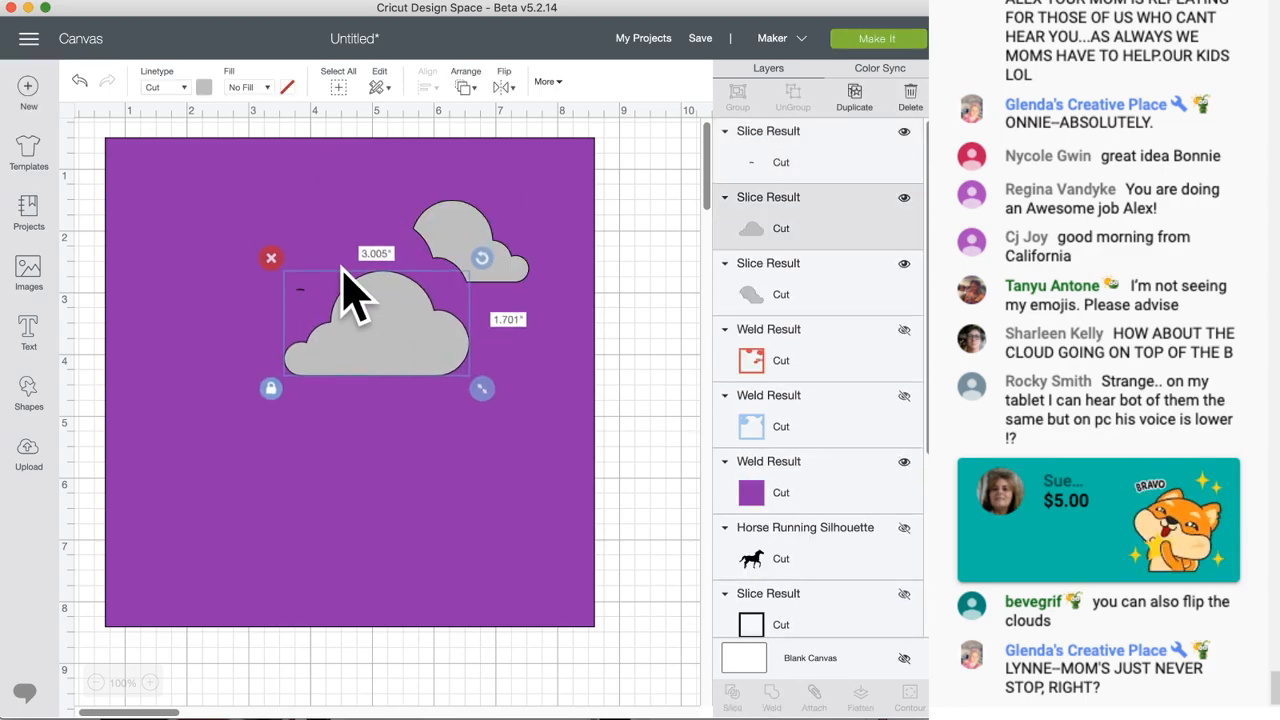
pyautogui.moveTo(362, 338); pyautogui.dragTo(372, 265)
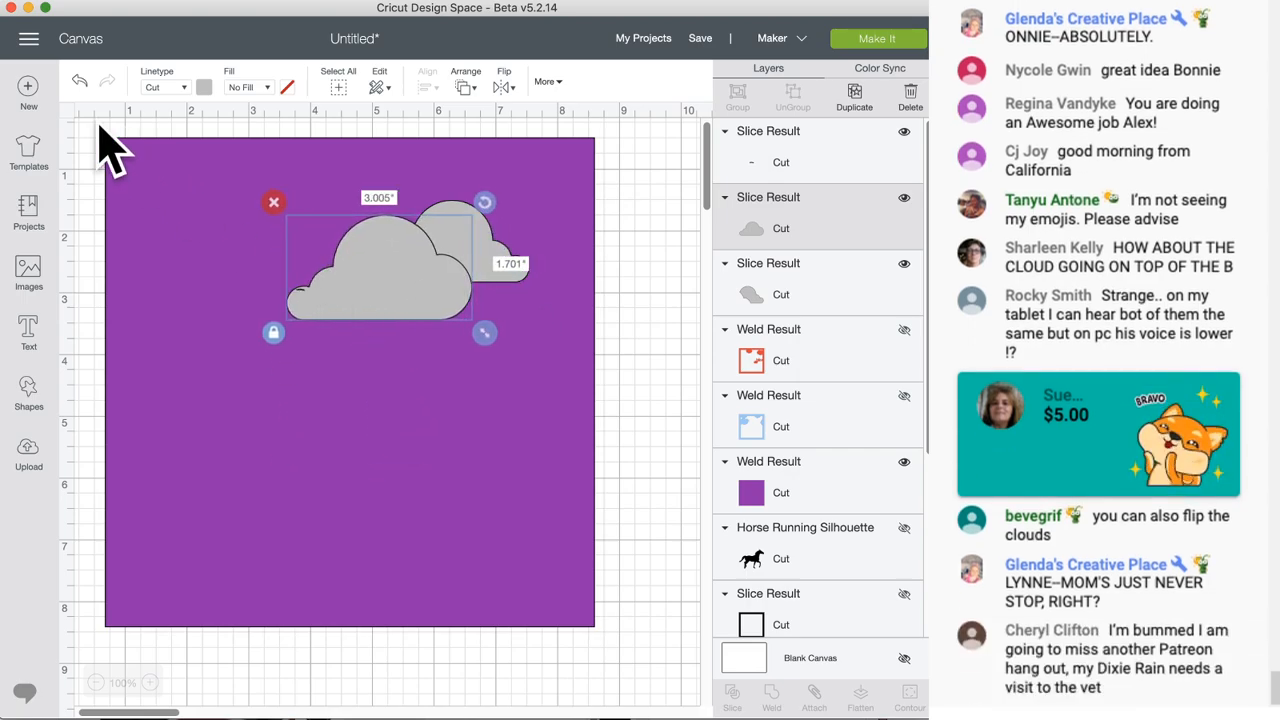
# - Undo the gray cloud moves, shift the small gray piece, and undo back through the teal cloud's deletion
pyautogui.click(79, 80)
pyautogui.click(79, 80)
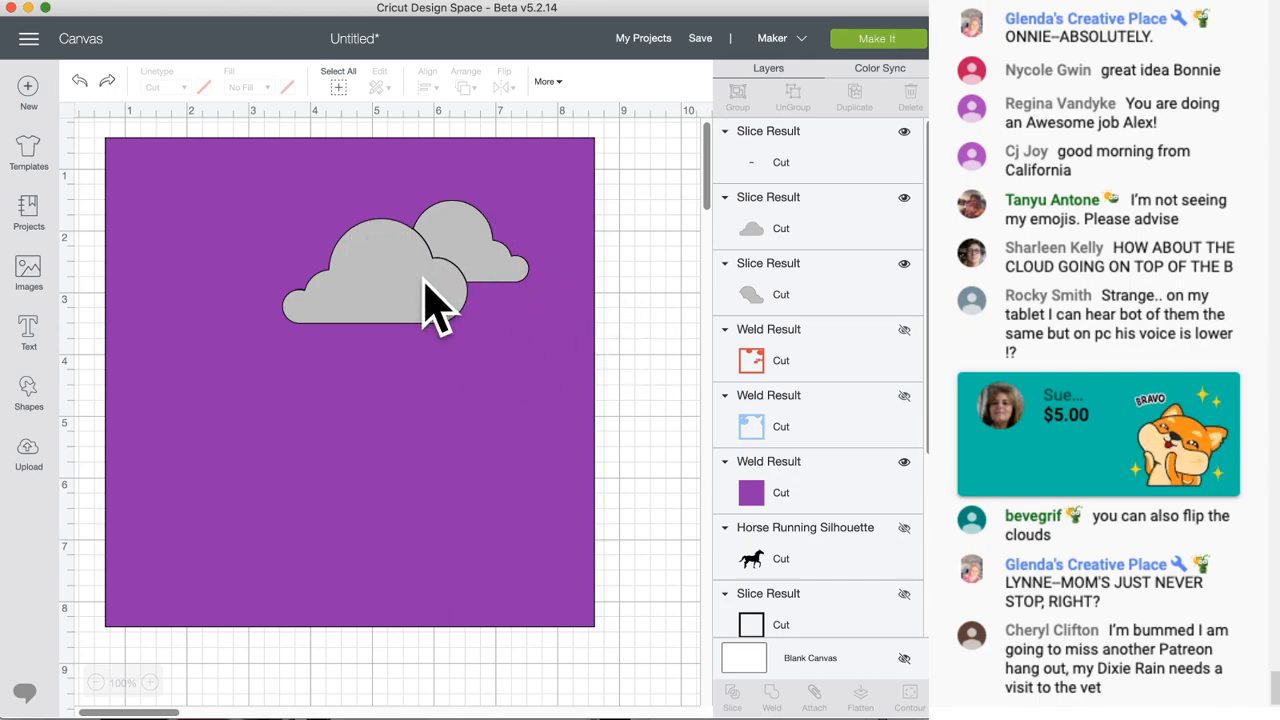
pyautogui.click(510, 270)
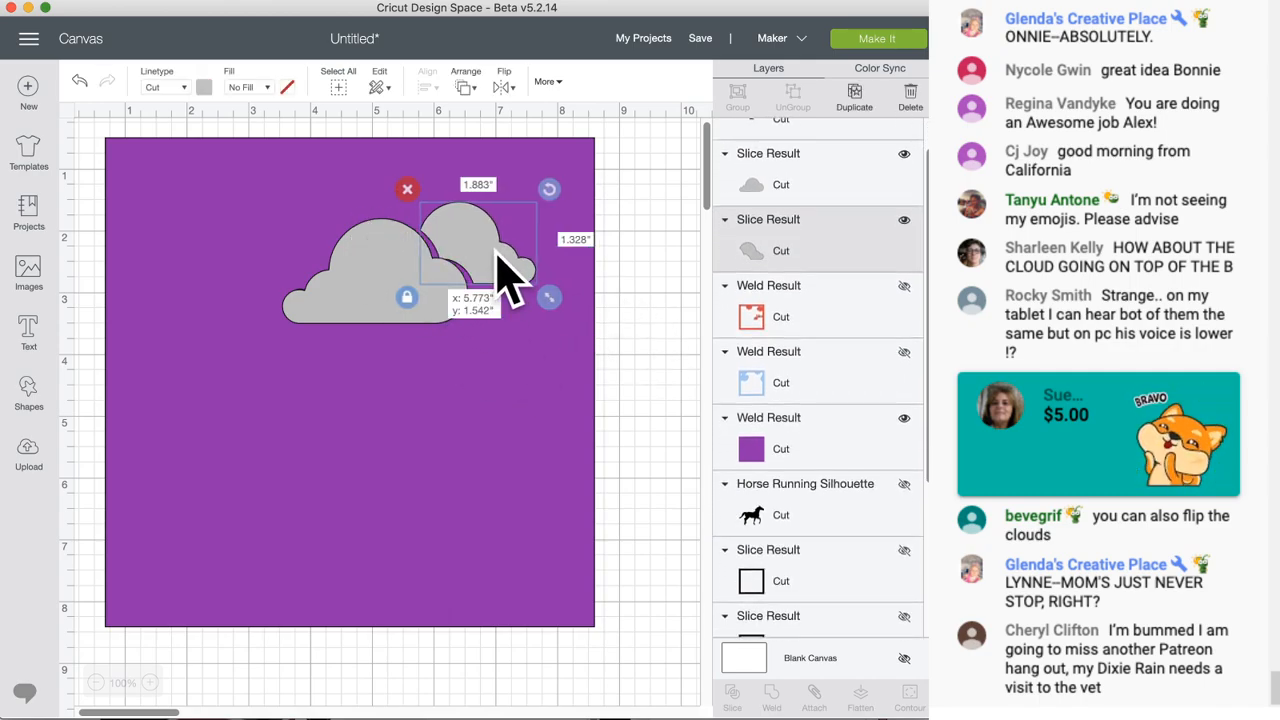
pyautogui.click(77, 82)
pyautogui.click(77, 82)
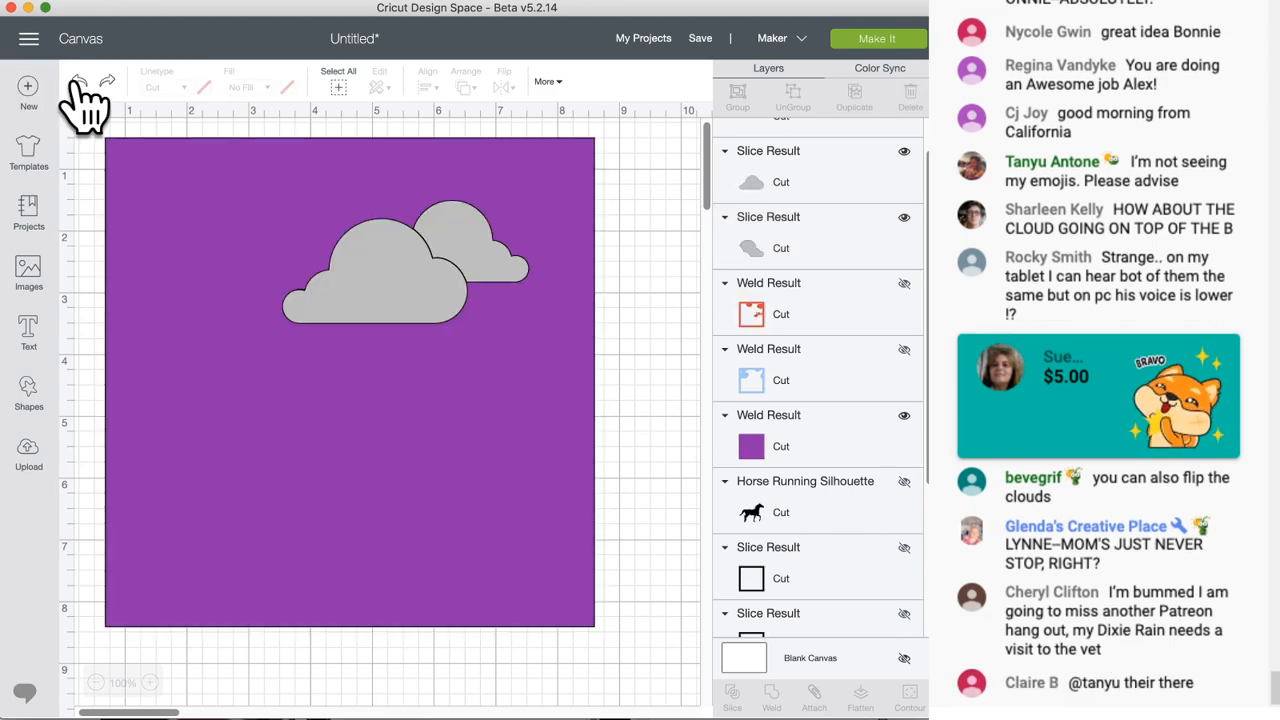
pyautogui.click(77, 82)
pyautogui.click(77, 82)
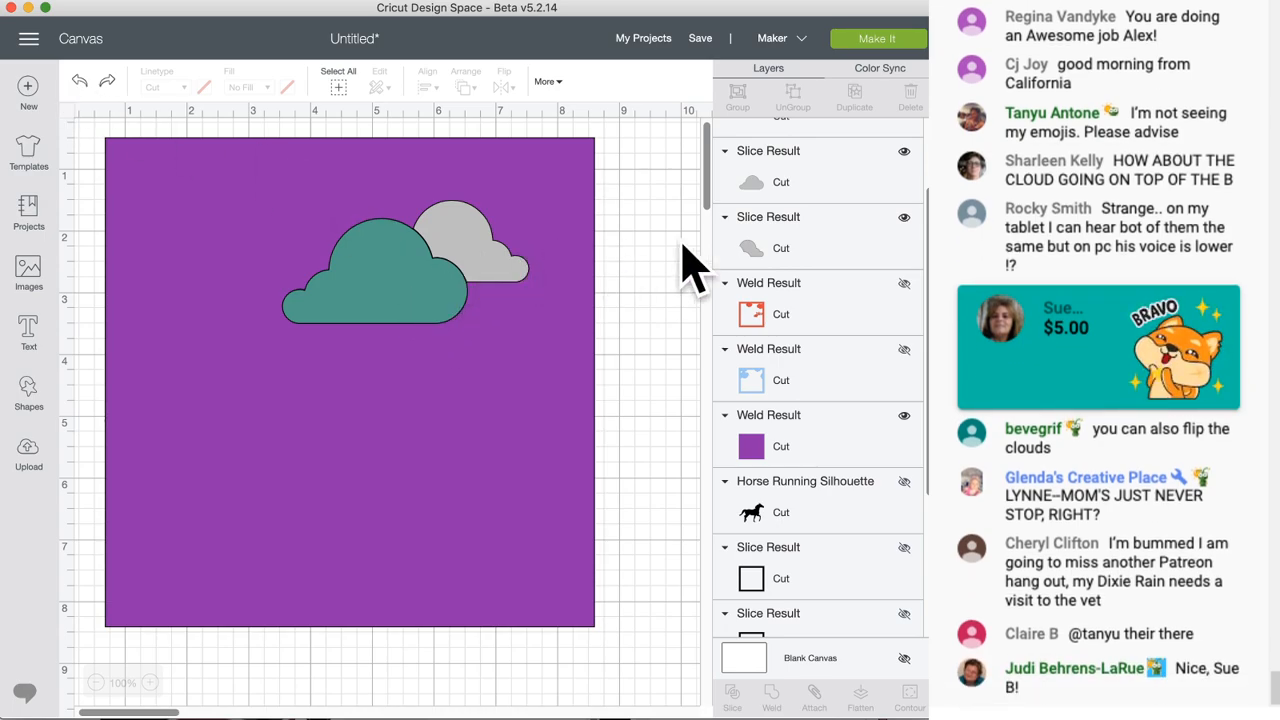
# - Hide the purple square and weld the teal and gray cloud slices into a single cloud shape
pyautogui.moveTo(635, 240); pyautogui.dragTo(429, 306)
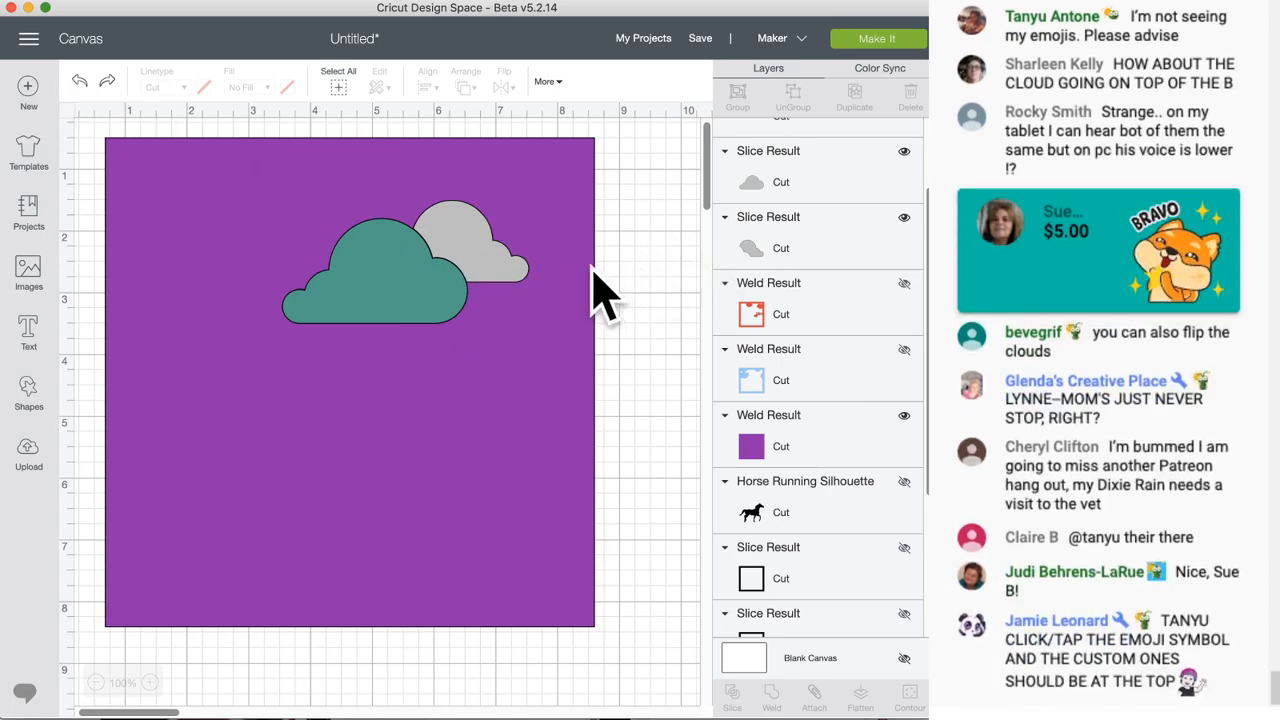
pyautogui.click(591, 264)
pyautogui.click(903, 217)
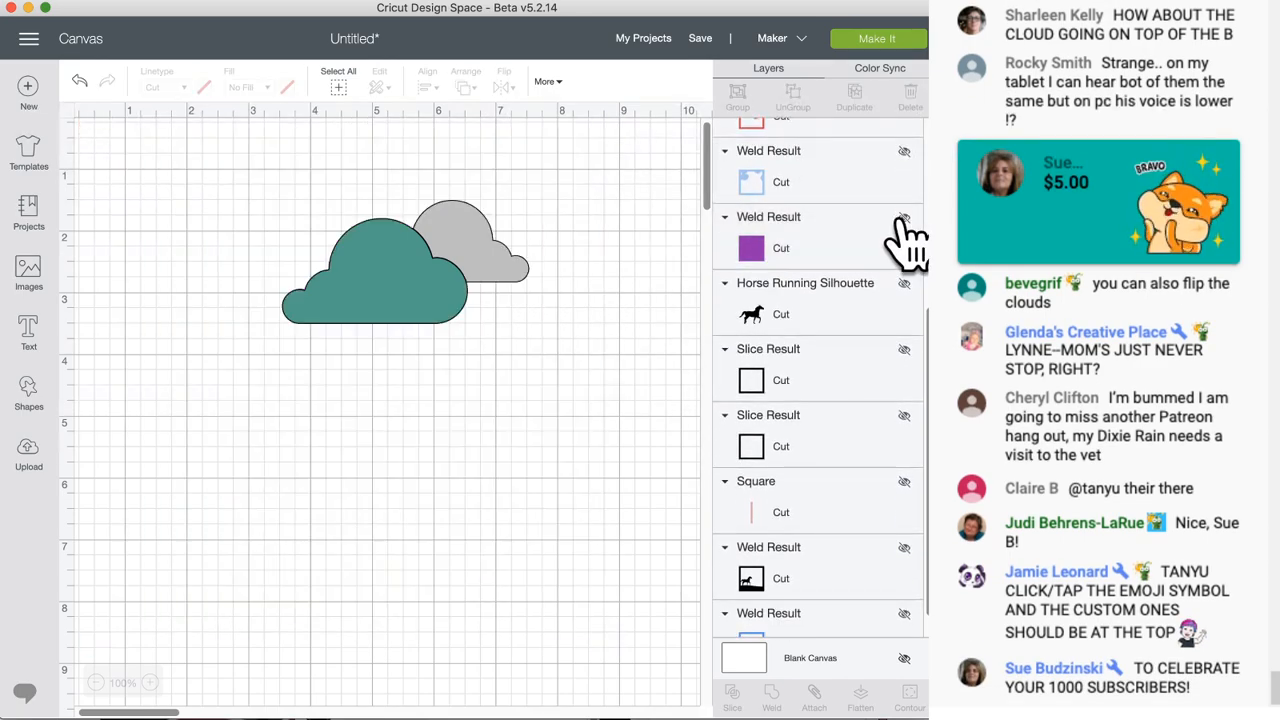
pyautogui.moveTo(526, 192); pyautogui.dragTo(276, 332)
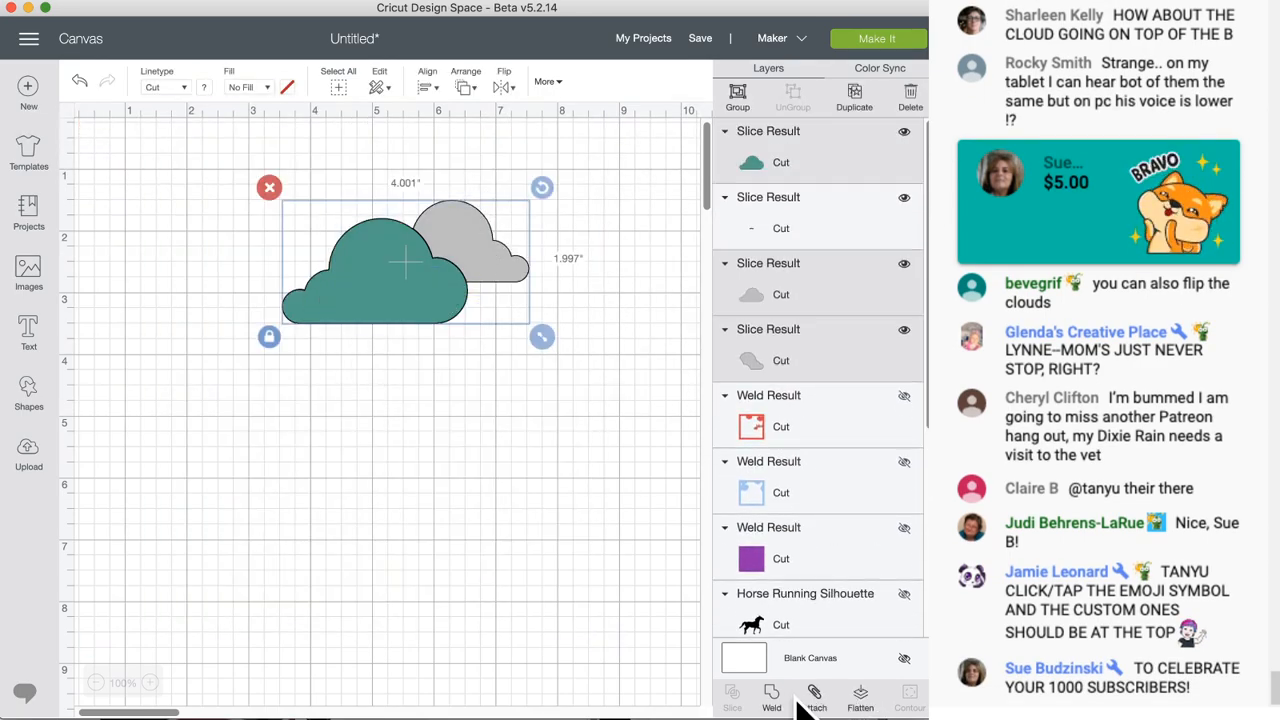
pyautogui.click(771, 698)
# - Show the purple square again and slice the welded cloud shape out of it
pyautogui.click(903, 395)
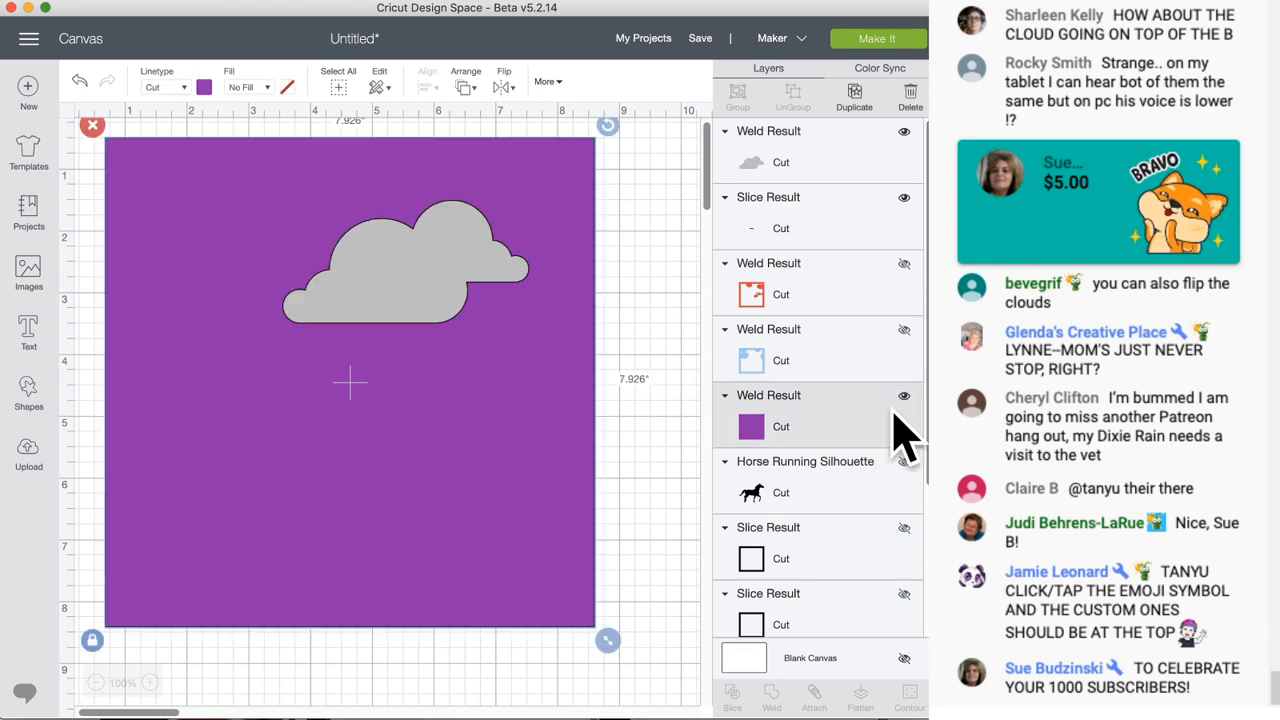
pyautogui.click(470, 280)
pyautogui.moveTo(543, 276); pyautogui.dragTo(377, 280)
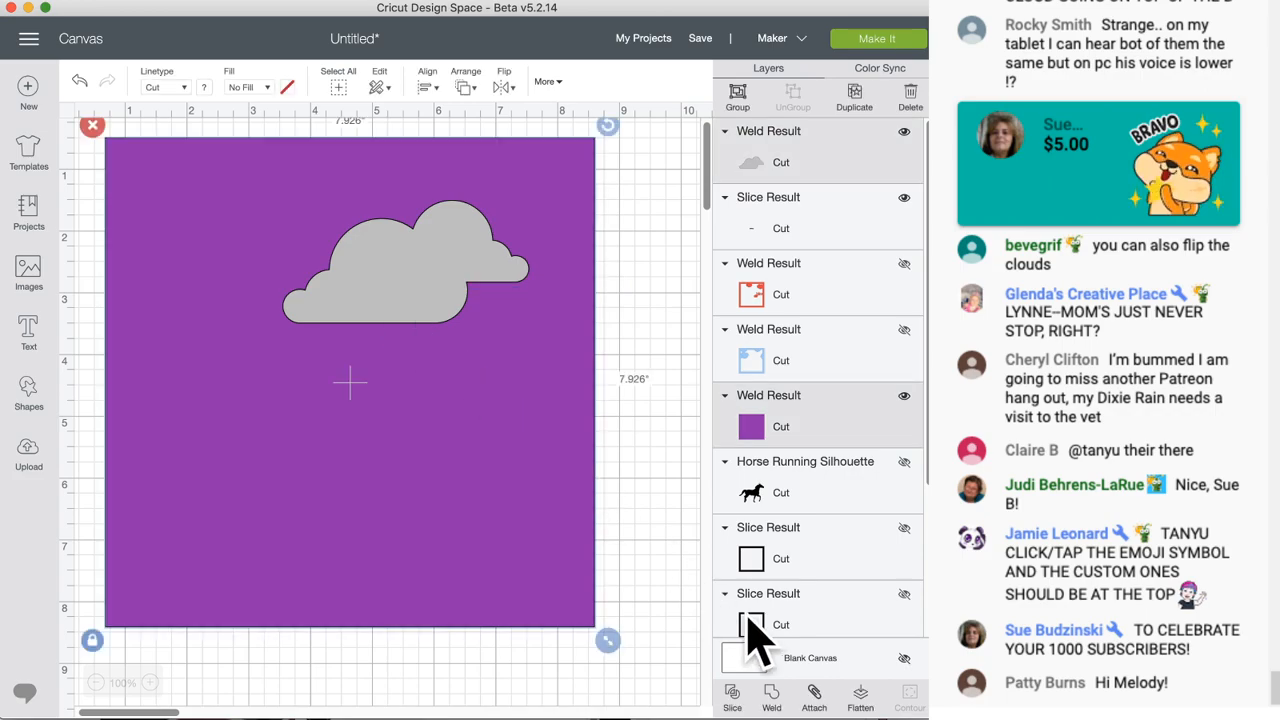
pyautogui.click(733, 700)
# - Delete the gray cloud slice and move the purple cloud cutout down out of the cloud-shaped opening
pyautogui.moveTo(420, 300); pyautogui.dragTo(425, 363)
pyautogui.click(275, 250)
pyautogui.moveTo(415, 284); pyautogui.dragTo(429, 394)
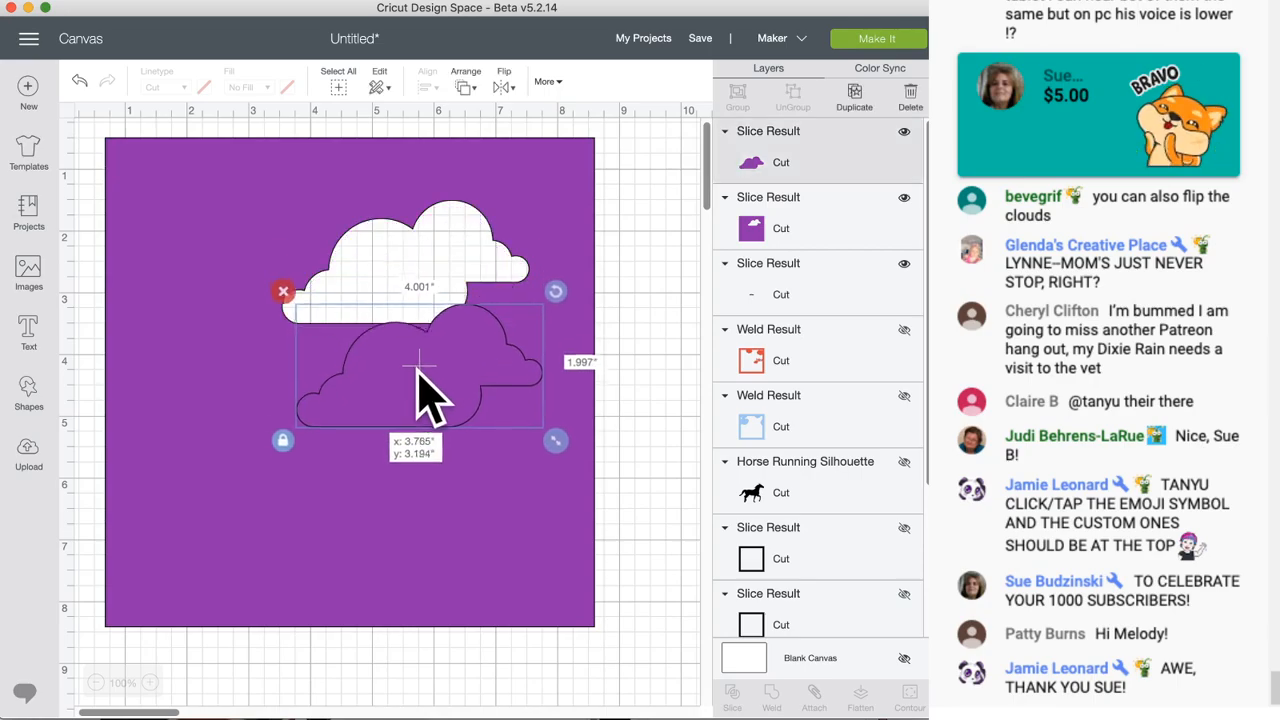
# - Delete the purple cloud cutout and insert the blue and gray Clouds image from the image library
pyautogui.click(285, 297)
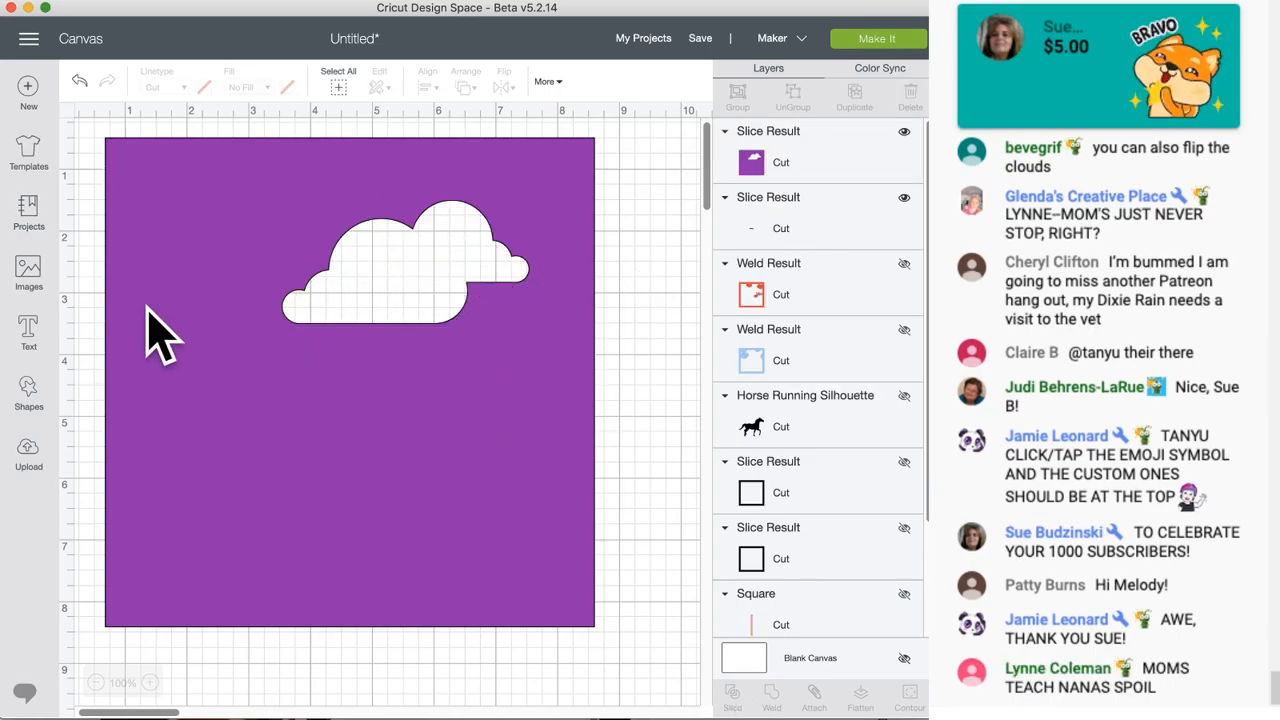
pyautogui.click(26, 274)
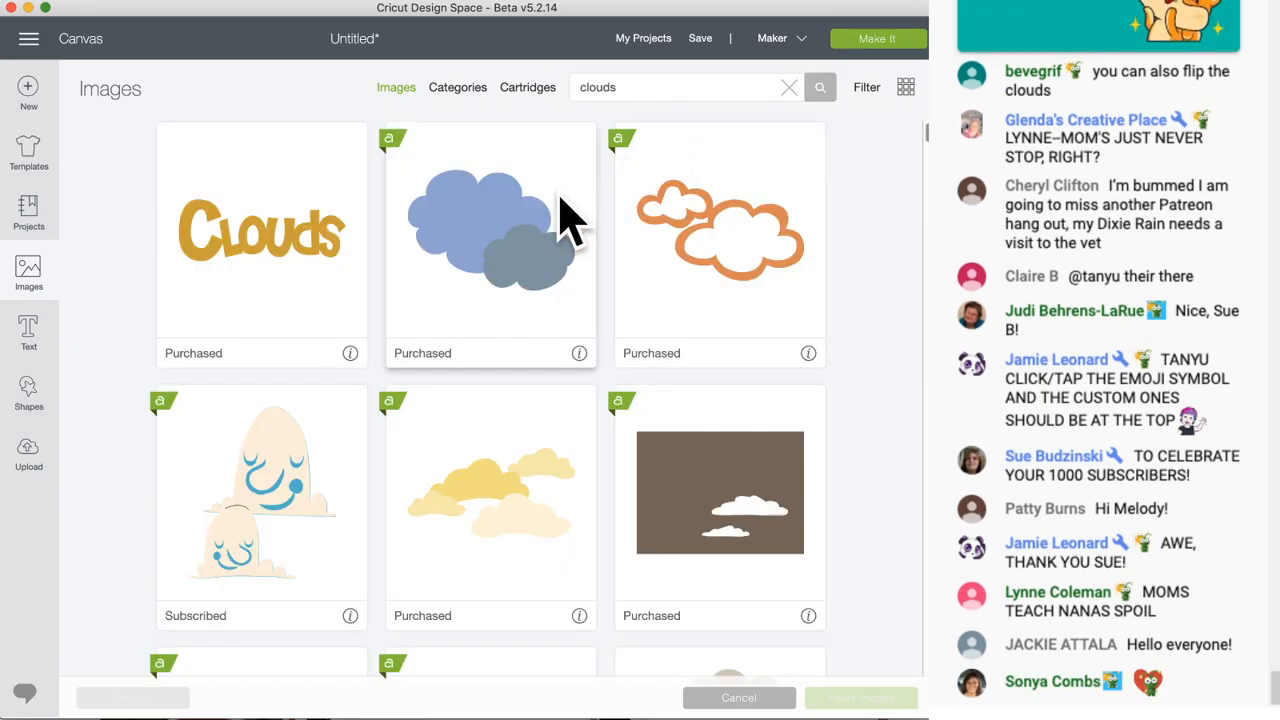
pyautogui.click(508, 271)
pyautogui.click(870, 699)
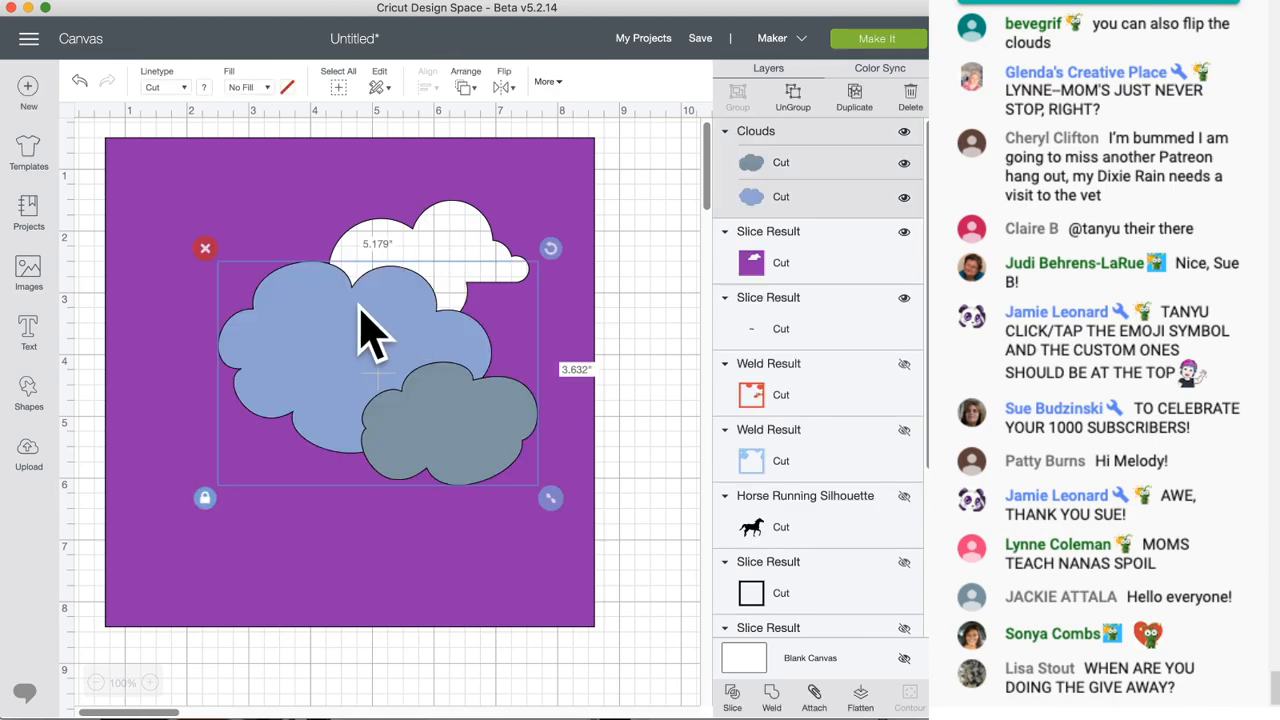
# - Hide the gray cloud and scale the blue cloud to about 4.38 by 3.15 inches over the cloud-shaped opening
pyautogui.moveTo(457, 451); pyautogui.dragTo(400, 477)
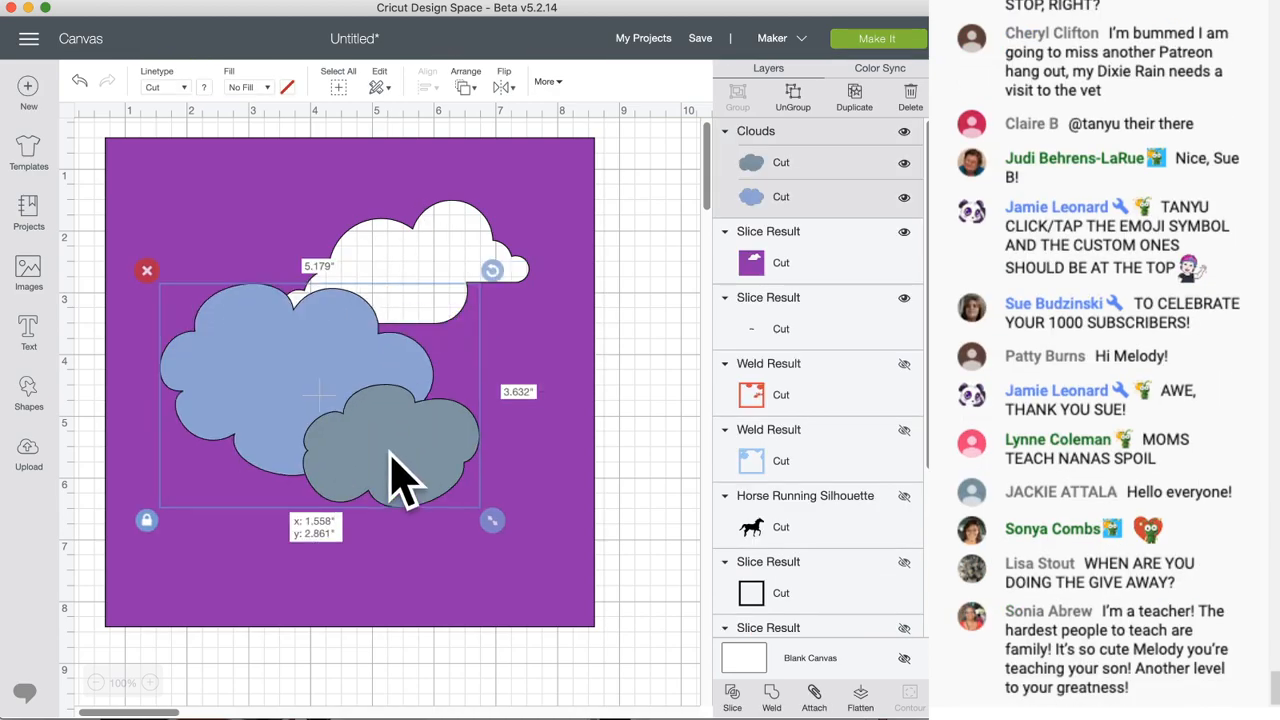
pyautogui.click(903, 163)
pyautogui.moveTo(363, 451); pyautogui.dragTo(445, 460)
pyautogui.moveTo(513, 284); pyautogui.dragTo(457, 300)
pyautogui.moveTo(442, 363); pyautogui.dragTo(485, 304)
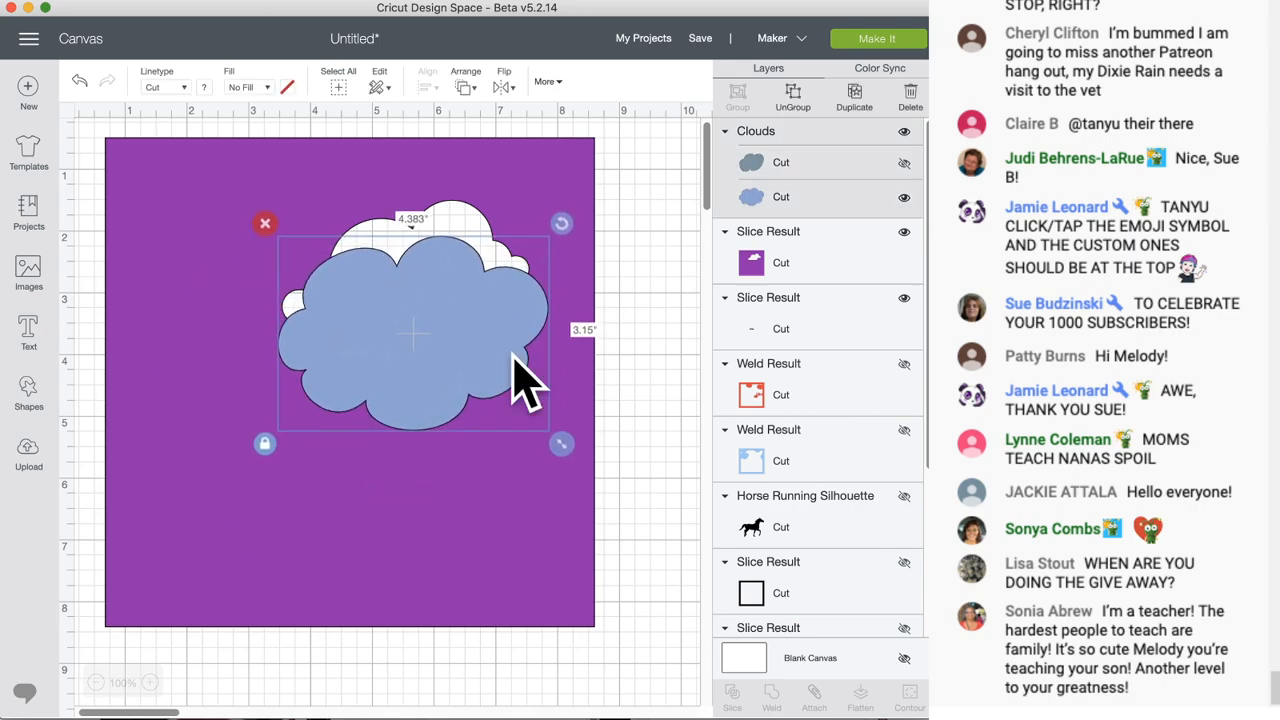
# - Flatten the blue cloud to about 4.2 by 1.5 inches and position it over the lower edge of the cloud opening
pyautogui.moveTo(562, 444); pyautogui.dragTo(558, 402)
pyautogui.moveTo(421, 344)
pyautogui.mouseDown()
pyautogui.moveTo(443, 371)
pyautogui.moveTo(429, 357)
pyautogui.mouseUp()
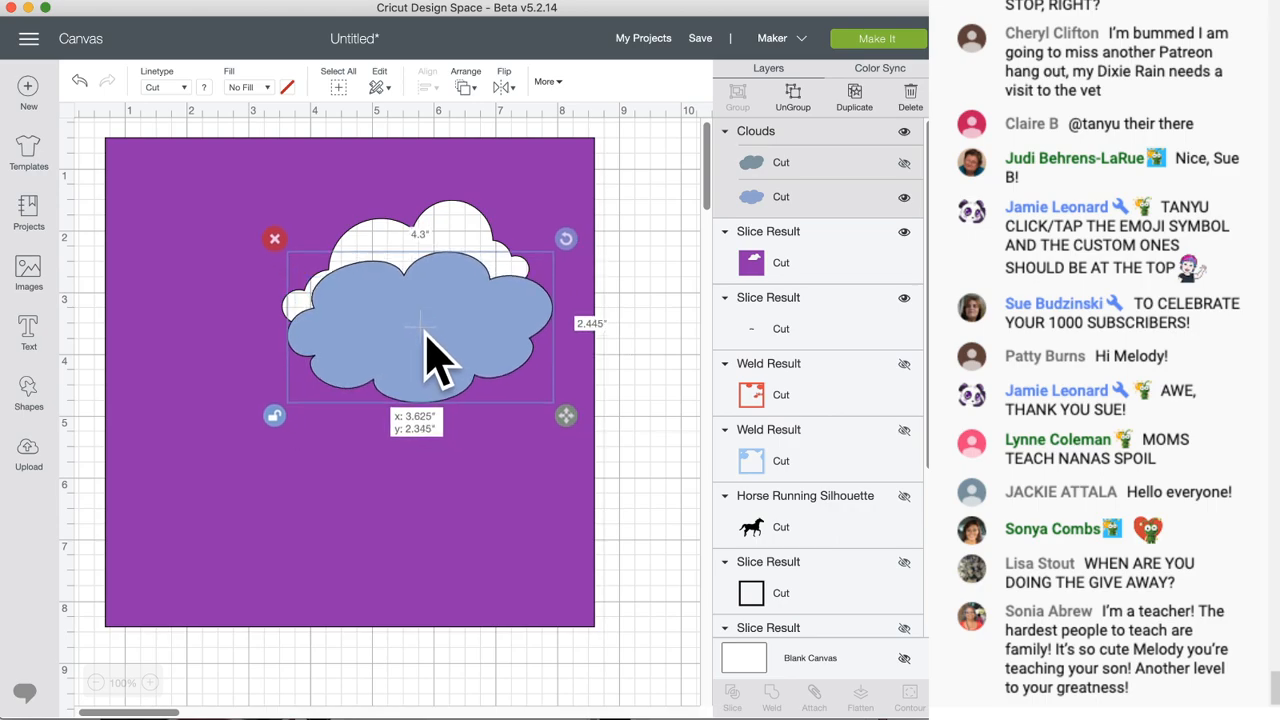
pyautogui.click(575, 445)
pyautogui.moveTo(575, 445); pyautogui.dragTo(587, 470)
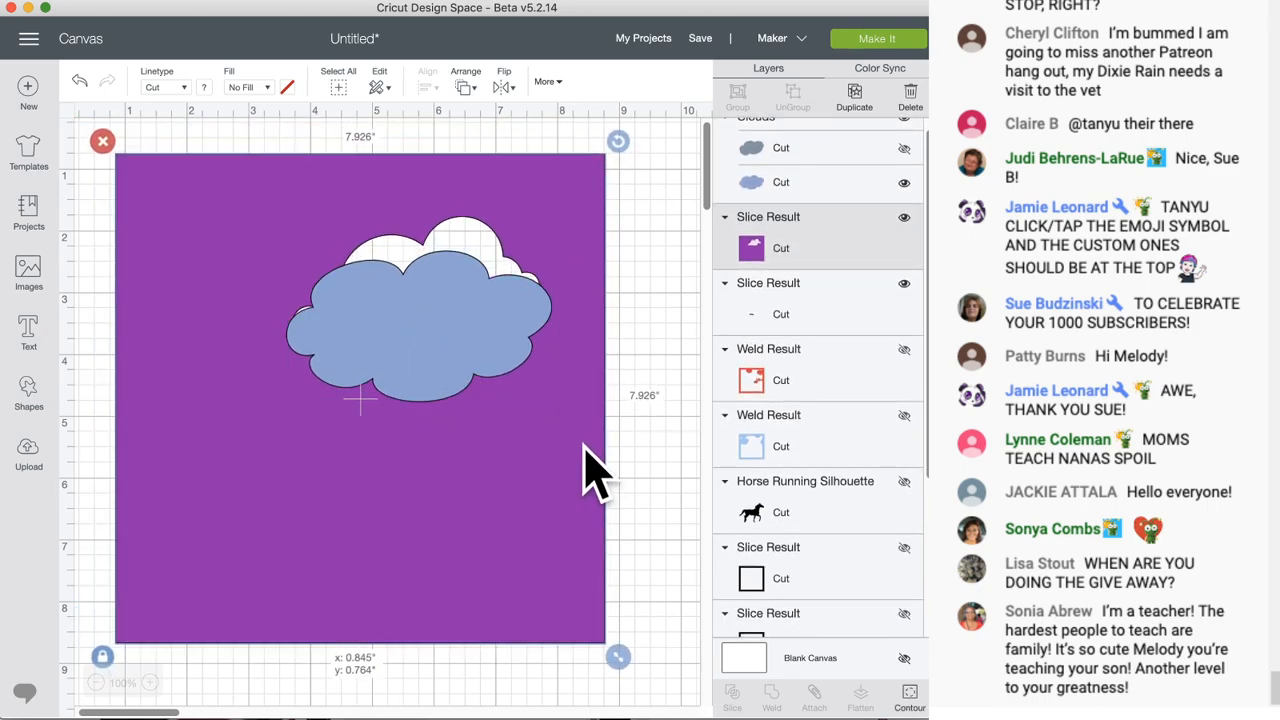
pyautogui.click(457, 357)
pyautogui.moveTo(562, 413); pyautogui.dragTo(557, 375)
pyautogui.moveTo(451, 286); pyautogui.dragTo(513, 305)
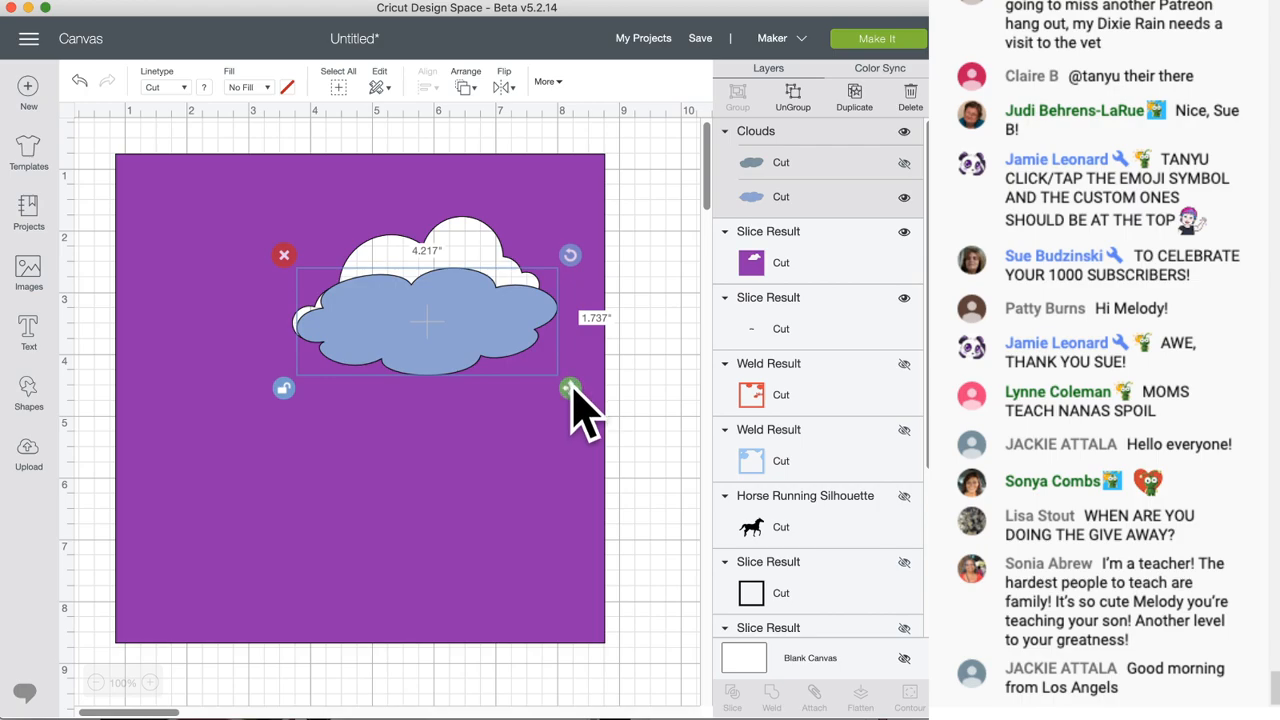
pyautogui.moveTo(570, 386); pyautogui.dragTo(571, 372)
pyautogui.moveTo(450, 313); pyautogui.dragTo(447, 323)
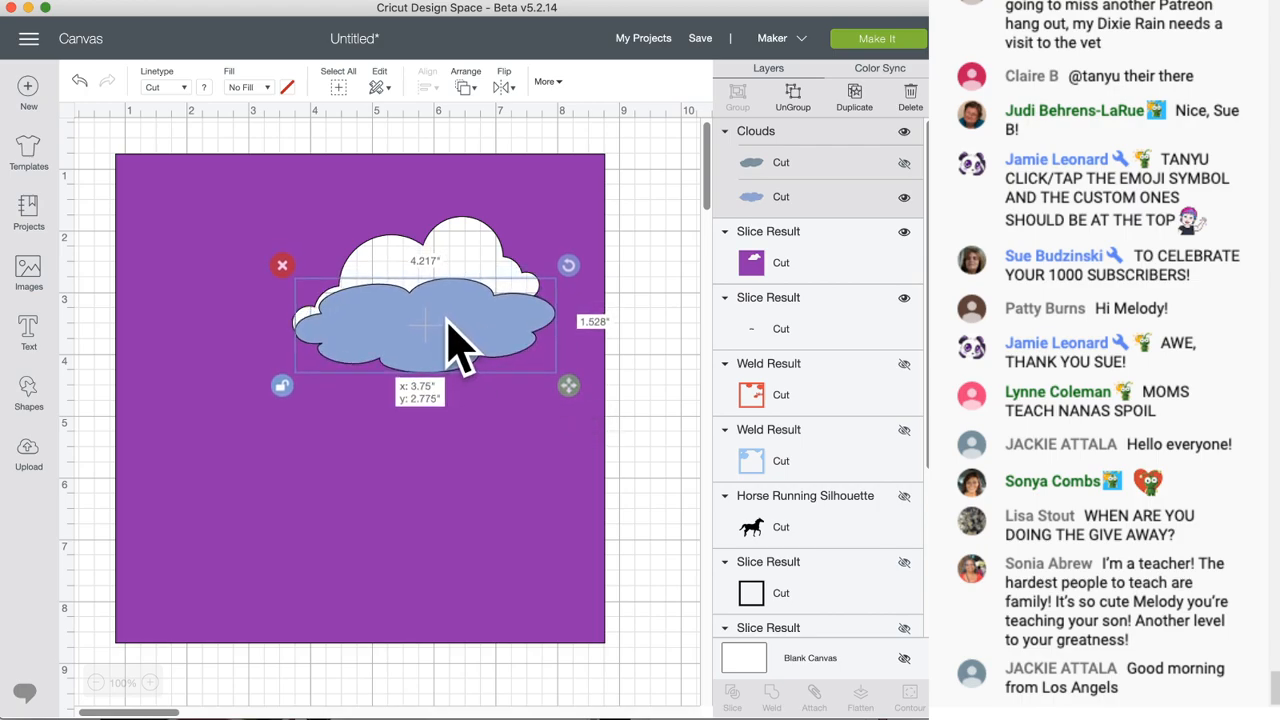
# - Slice the blue cloud out of the purple square and delete the blue slice pieces
pyautogui.moveTo(632, 310); pyautogui.dragTo(455, 352)
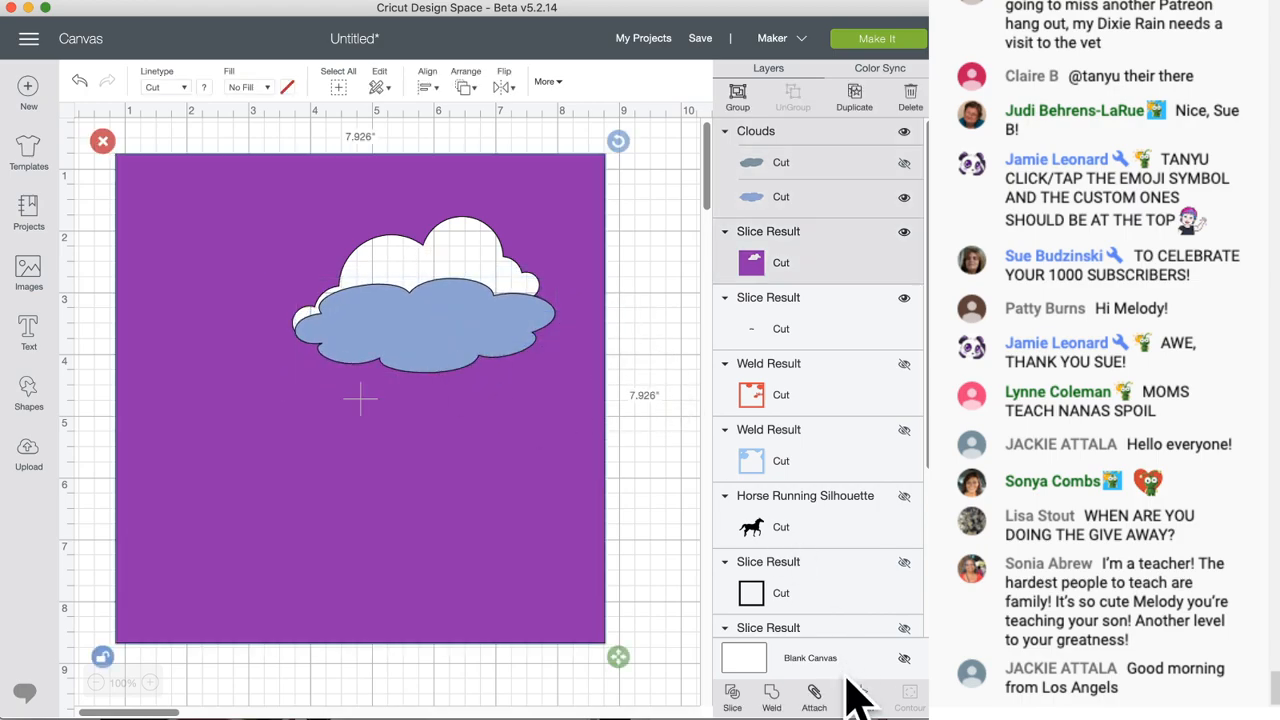
pyautogui.click(732, 695)
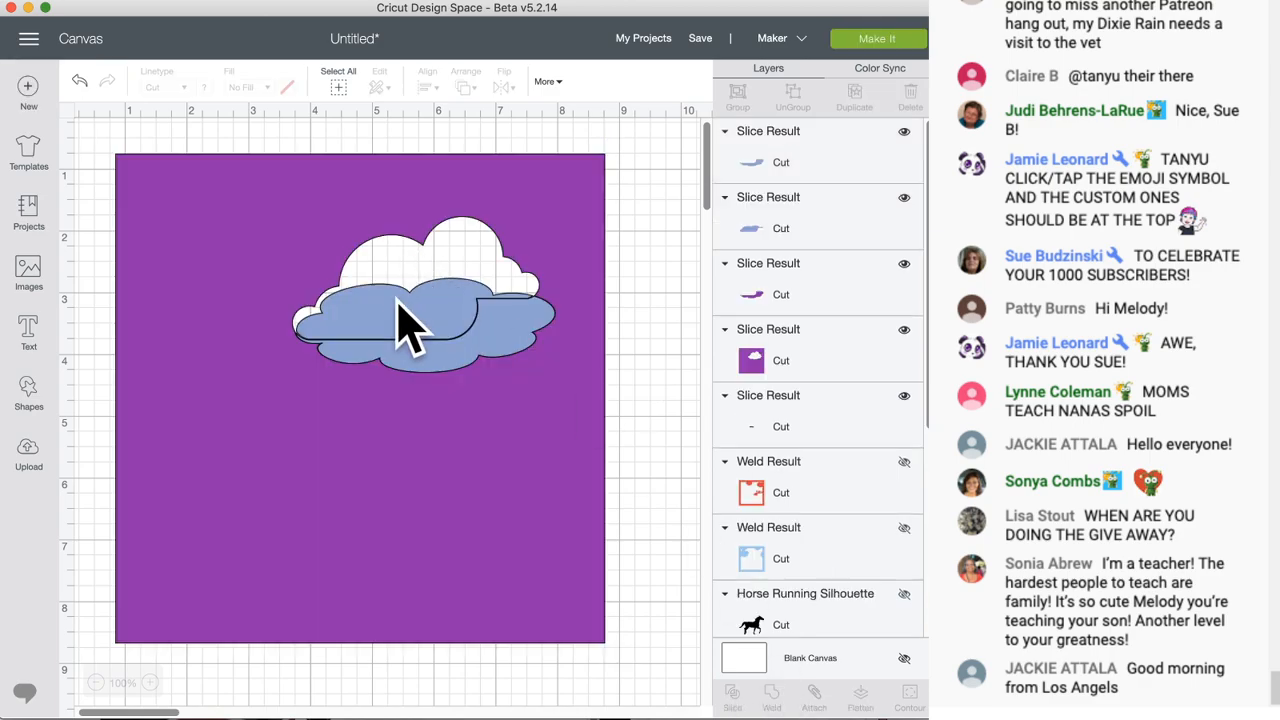
pyautogui.click(403, 303)
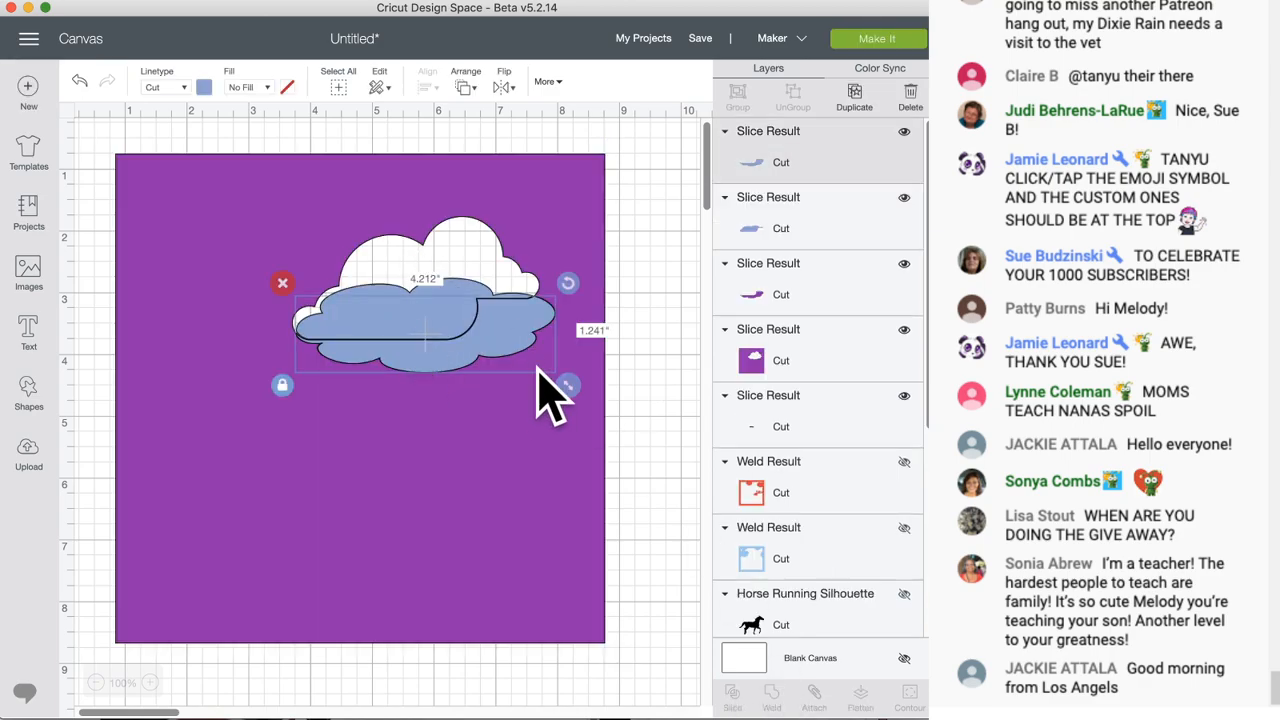
pyautogui.click(386, 337)
pyautogui.click(284, 286)
# - Delete the purple slice left in the cloud opening and shift the purple square slightly
pyautogui.click(420, 368)
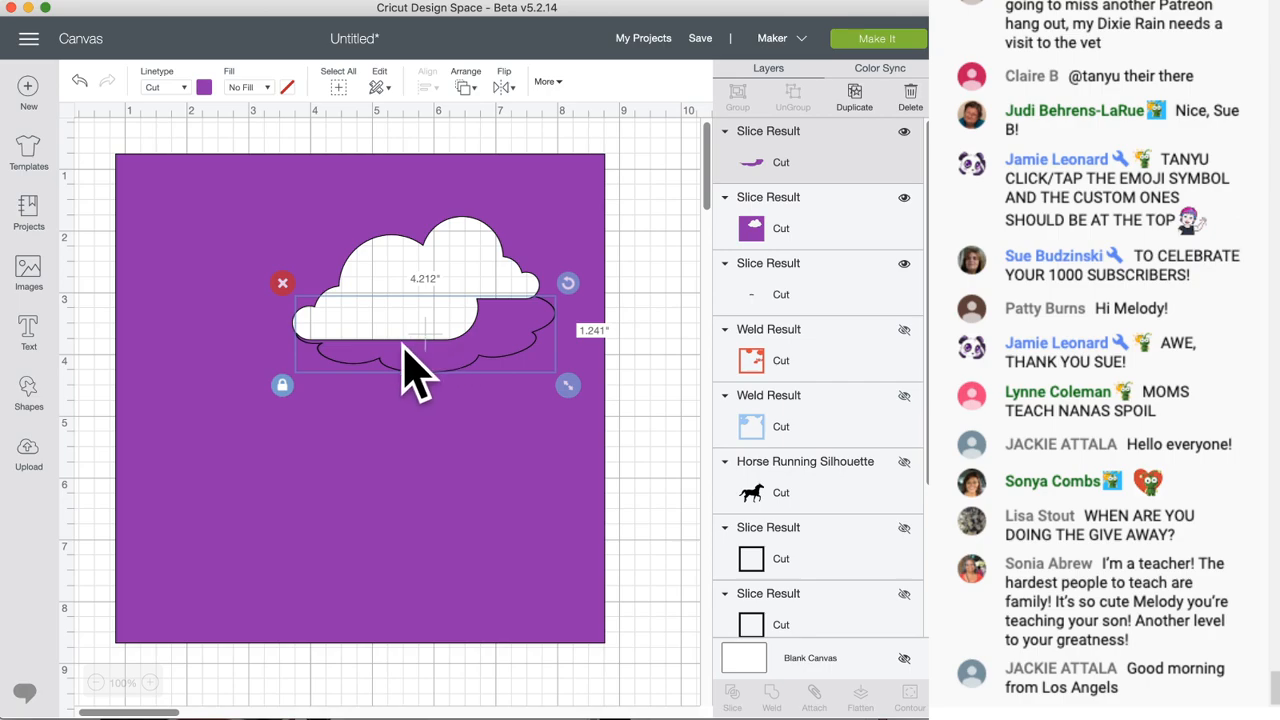
pyautogui.click(285, 292)
pyautogui.click(403, 352)
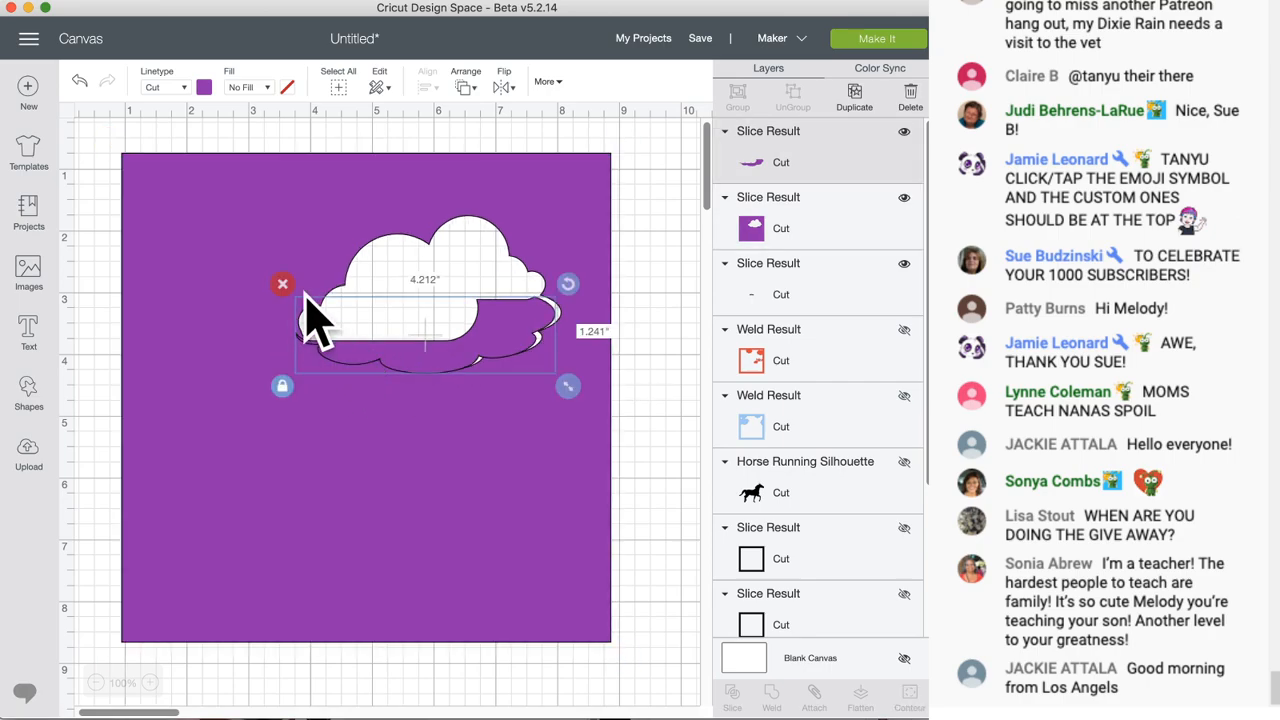
pyautogui.click(283, 286)
pyautogui.moveTo(540, 423); pyautogui.dragTo(513, 410)
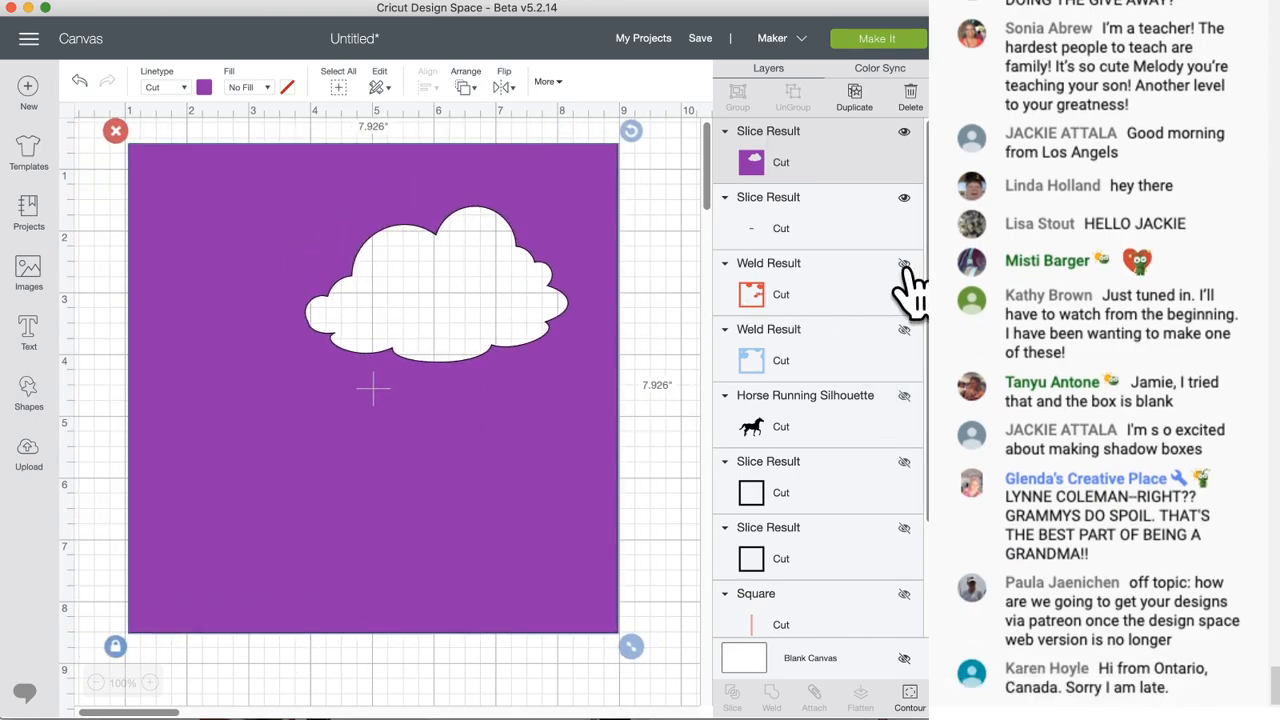
# - Show the black square frame, hide the purple square, and reposition the frame on the canvas
pyautogui.click(905, 463)
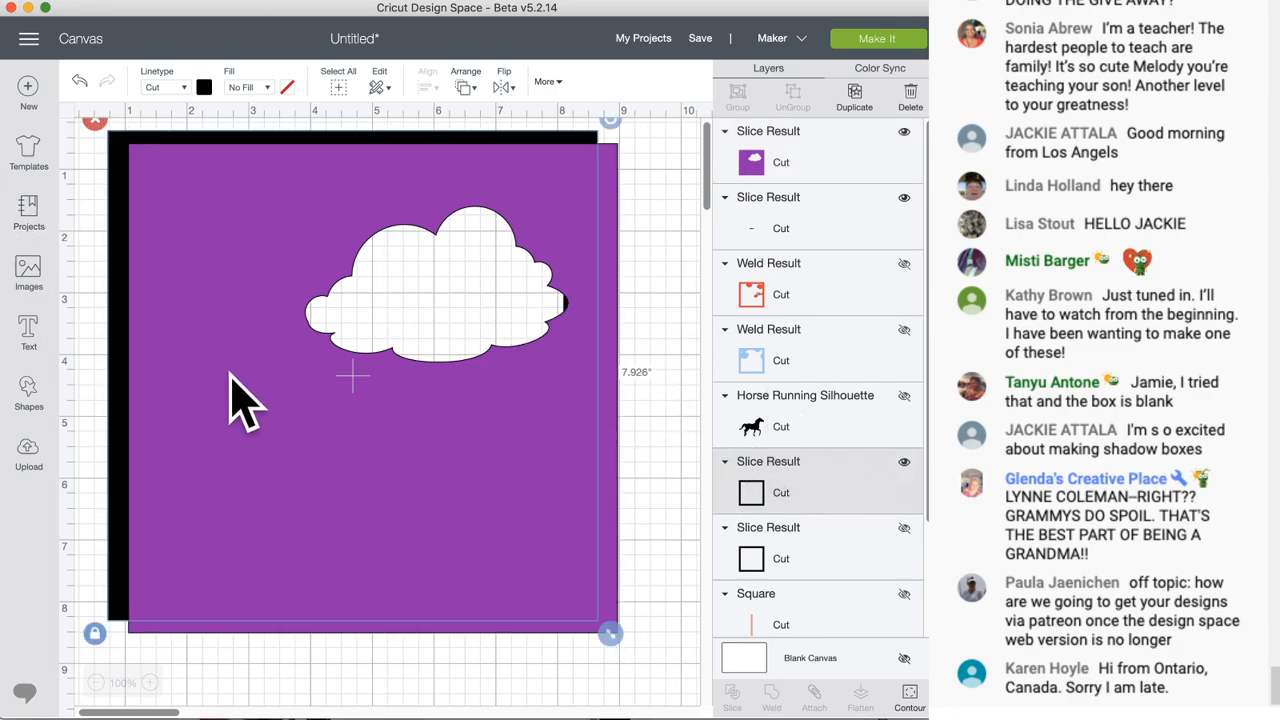
pyautogui.moveTo(404, 540); pyautogui.dragTo(450, 622)
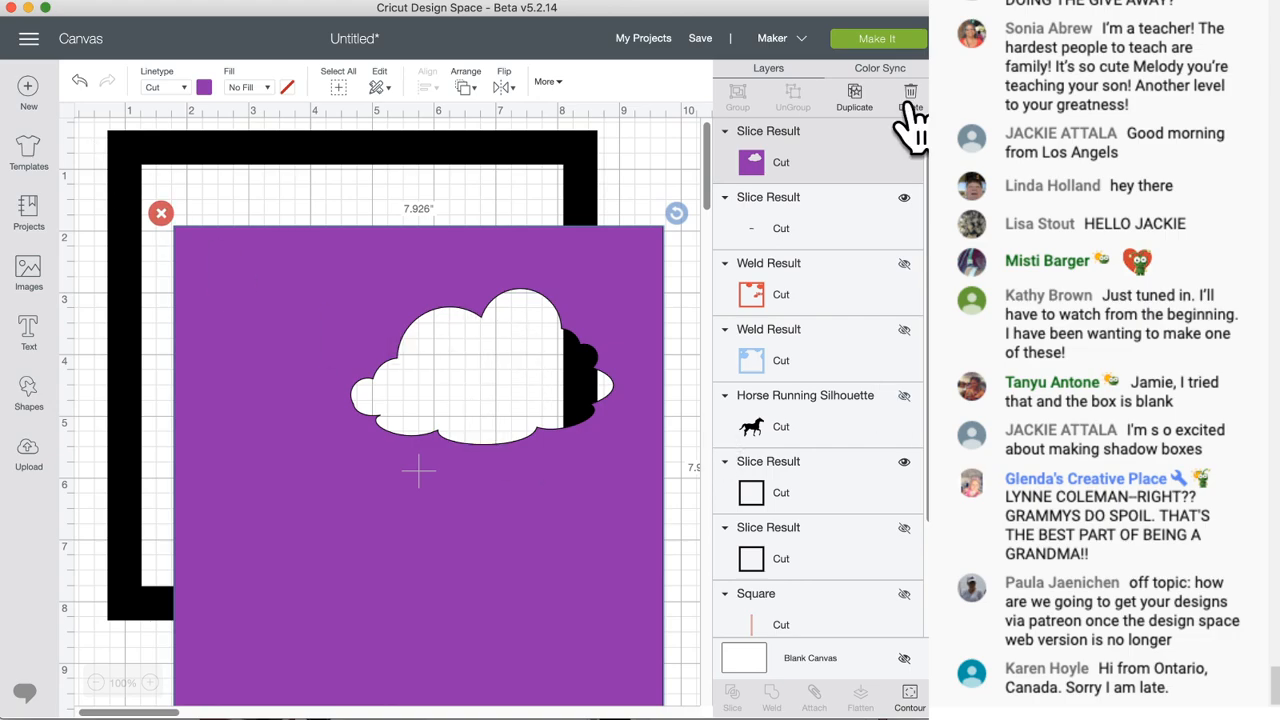
pyautogui.click(904, 131)
pyautogui.moveTo(592, 184); pyautogui.dragTo(608, 177)
# - Add the text "in" and "Magic" on two lines and place it inside the black frame
pyautogui.click(28, 334)
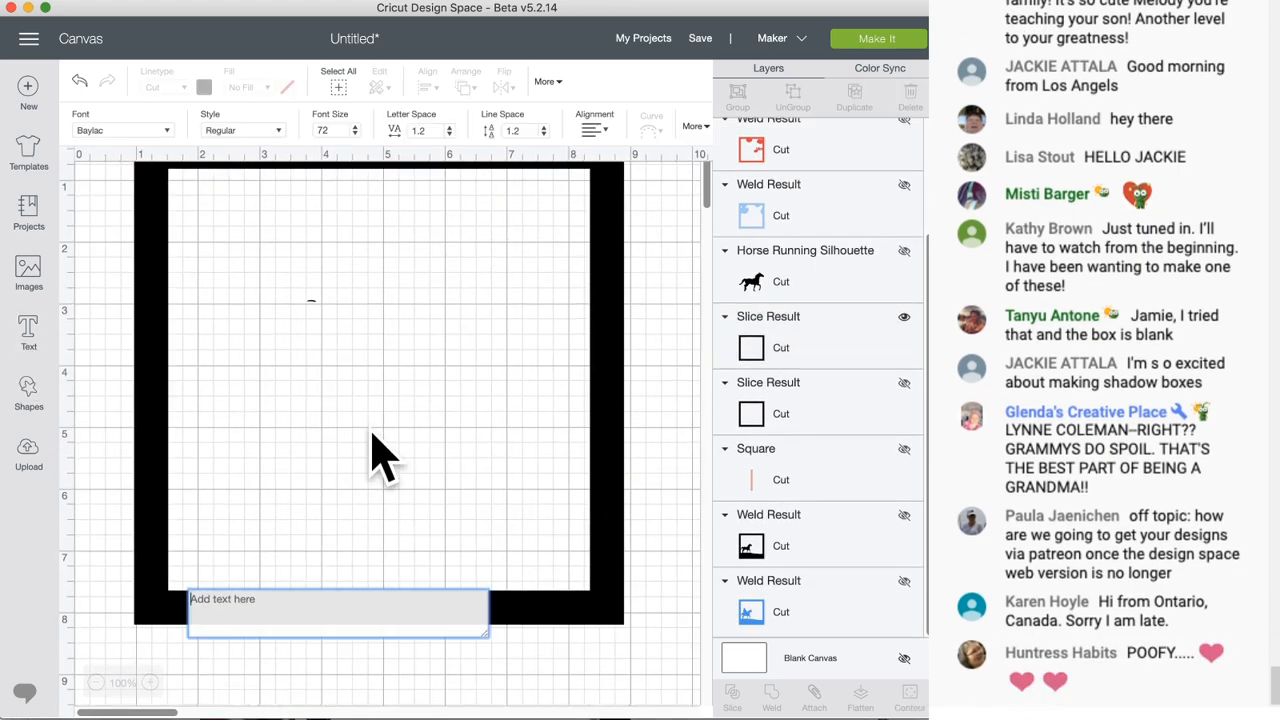
pyautogui.click(314, 612)
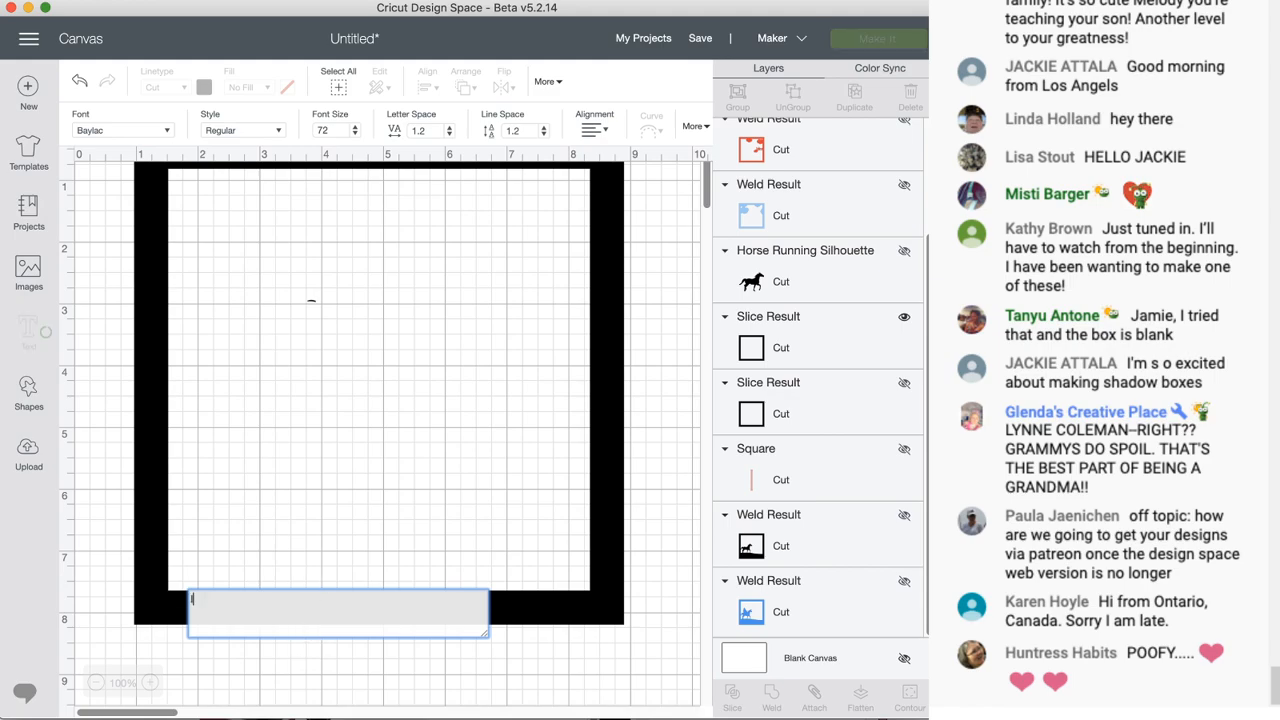
pyautogui.press('BackSpace')
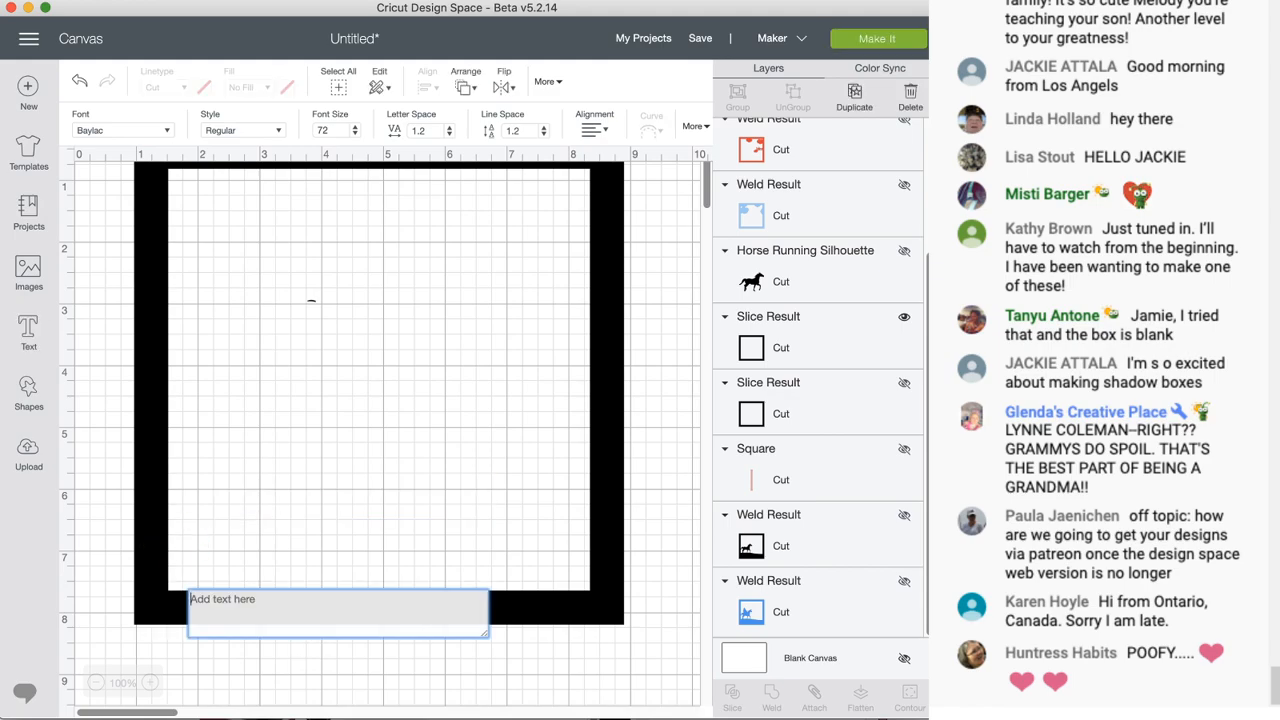
pyautogui.write('I')
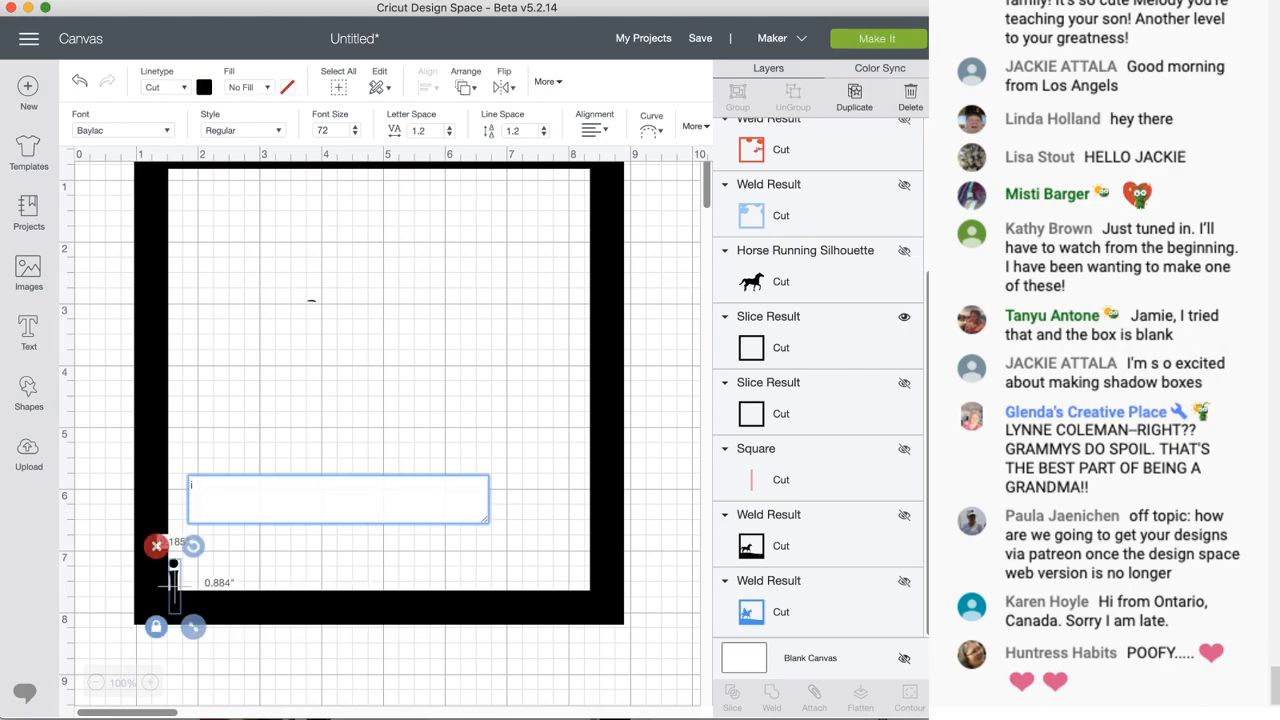
pyautogui.write('n')
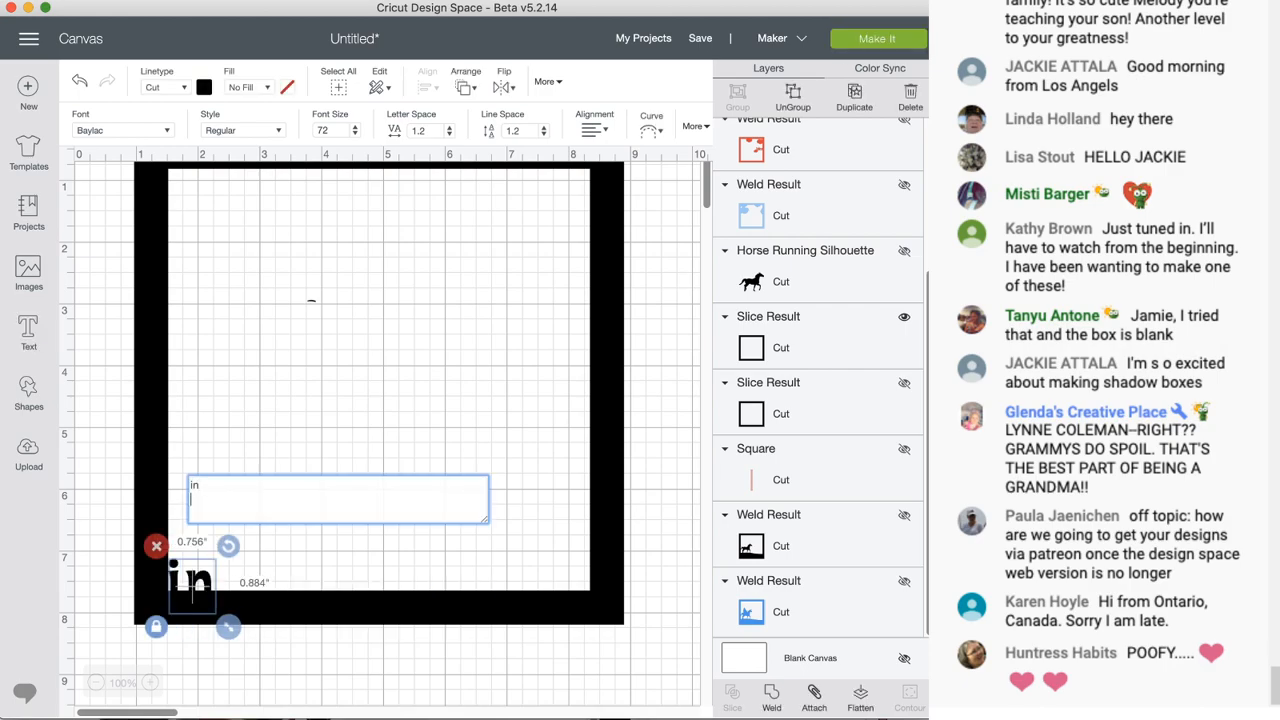
pyautogui.write('Magic')
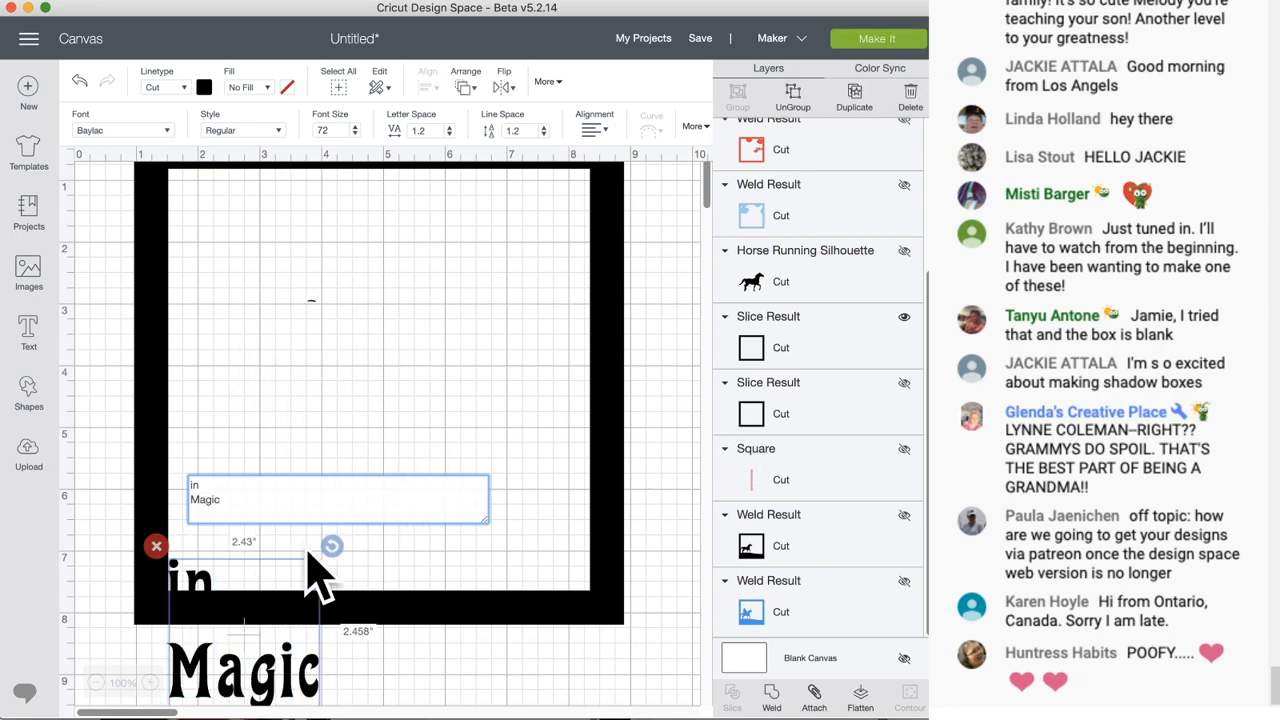
pyautogui.moveTo(214, 606); pyautogui.dragTo(333, 432)
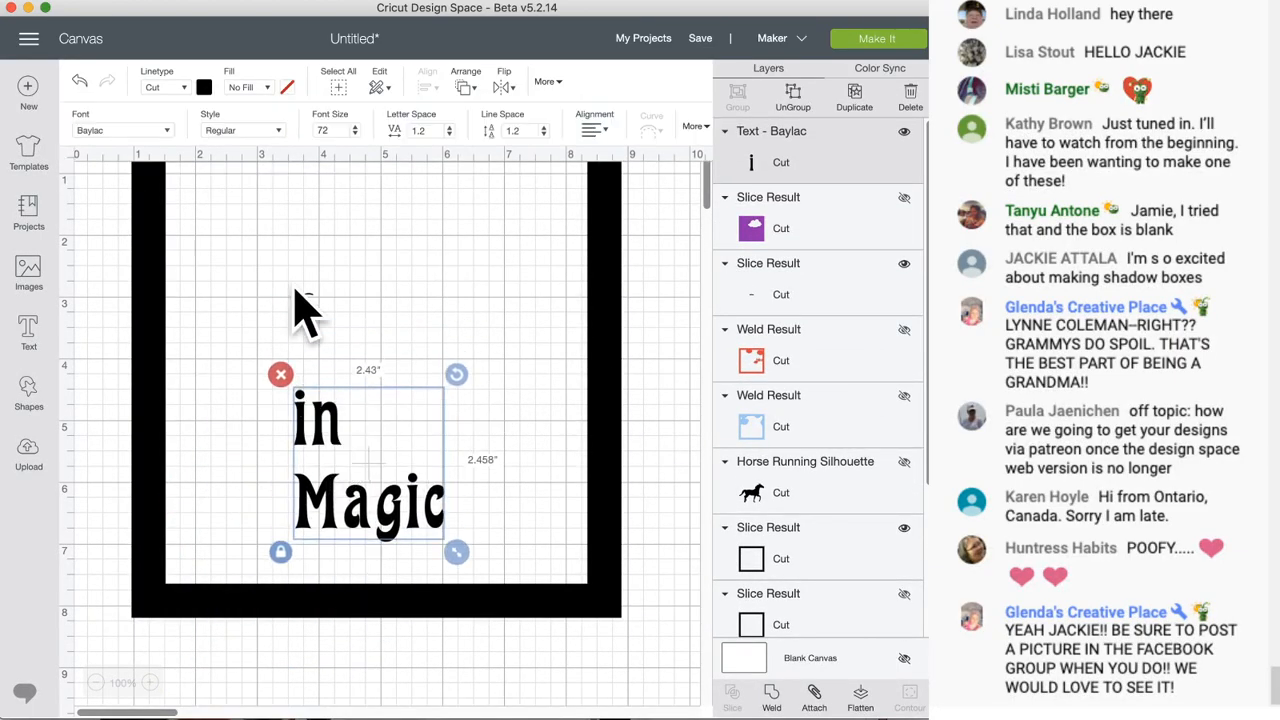
# - Delete the tiny stray slice inside the frame and move the "in Magic" text up
pyautogui.click(310, 295)
pyautogui.click(293, 281)
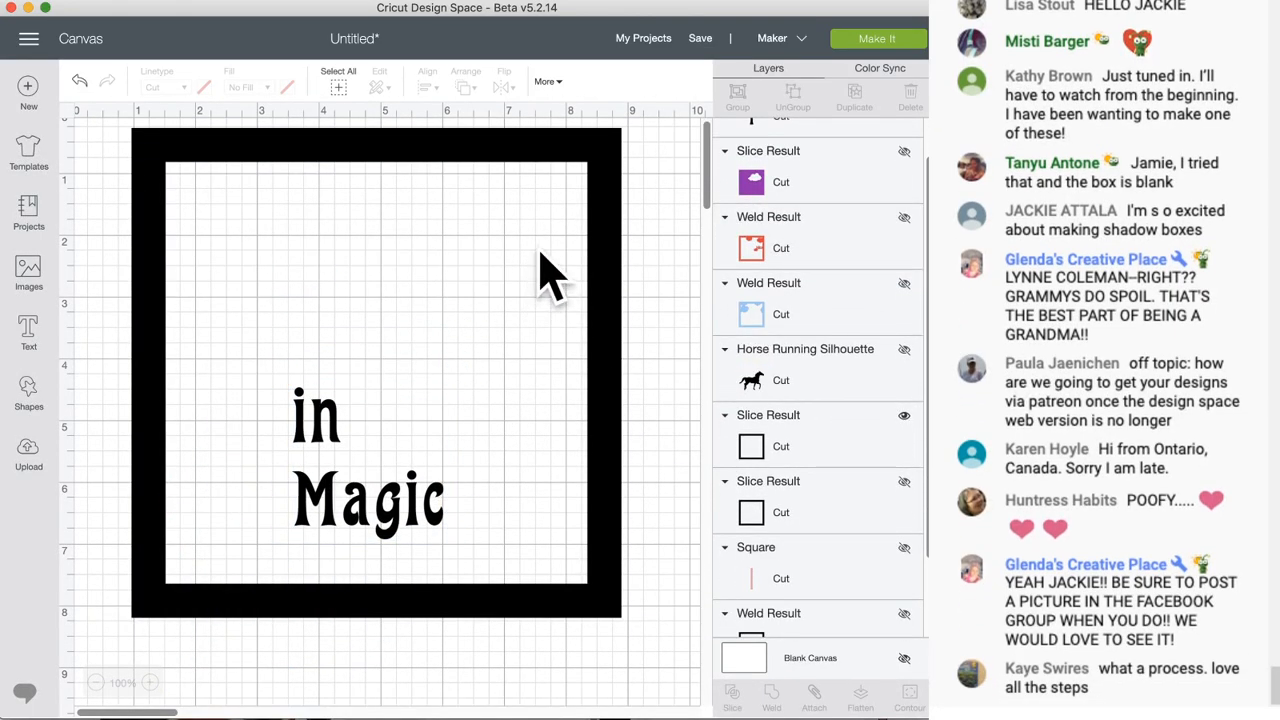
pyautogui.click(540, 270)
pyautogui.moveTo(330, 455); pyautogui.dragTo(312, 390)
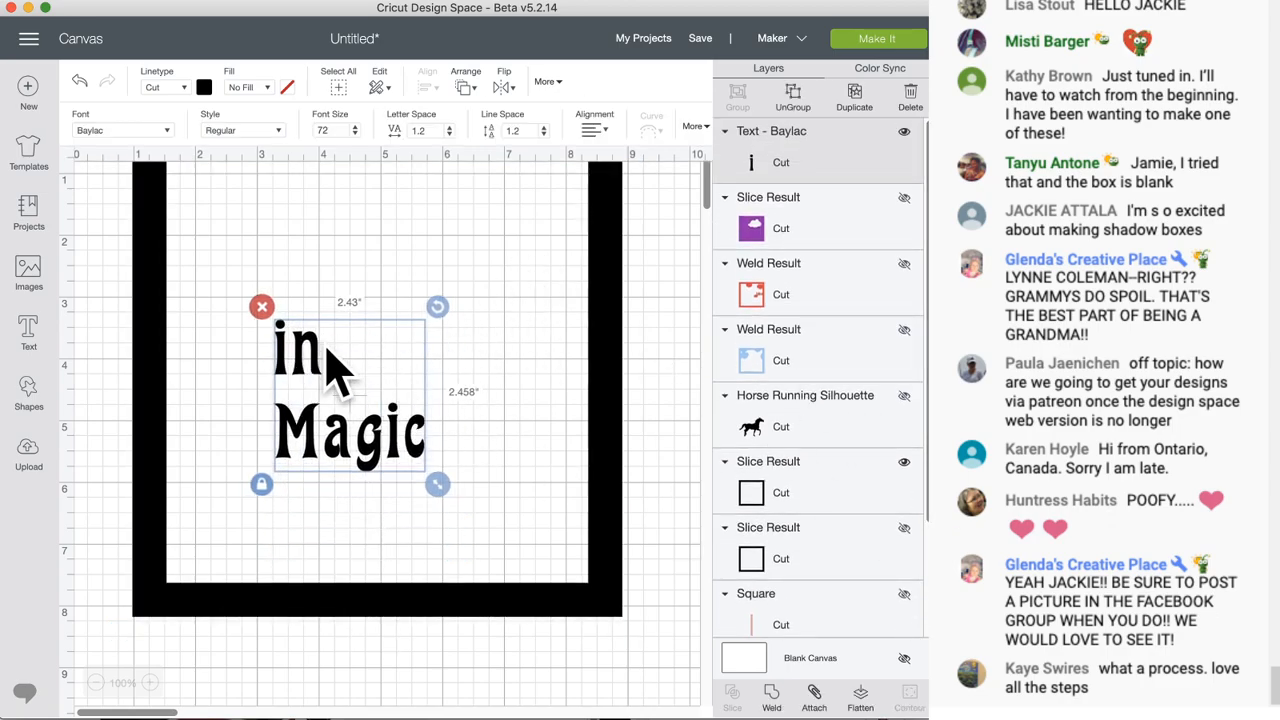
# - Hide the black square frame so that only the "in Magic" text is shown
pyautogui.click(557, 410)
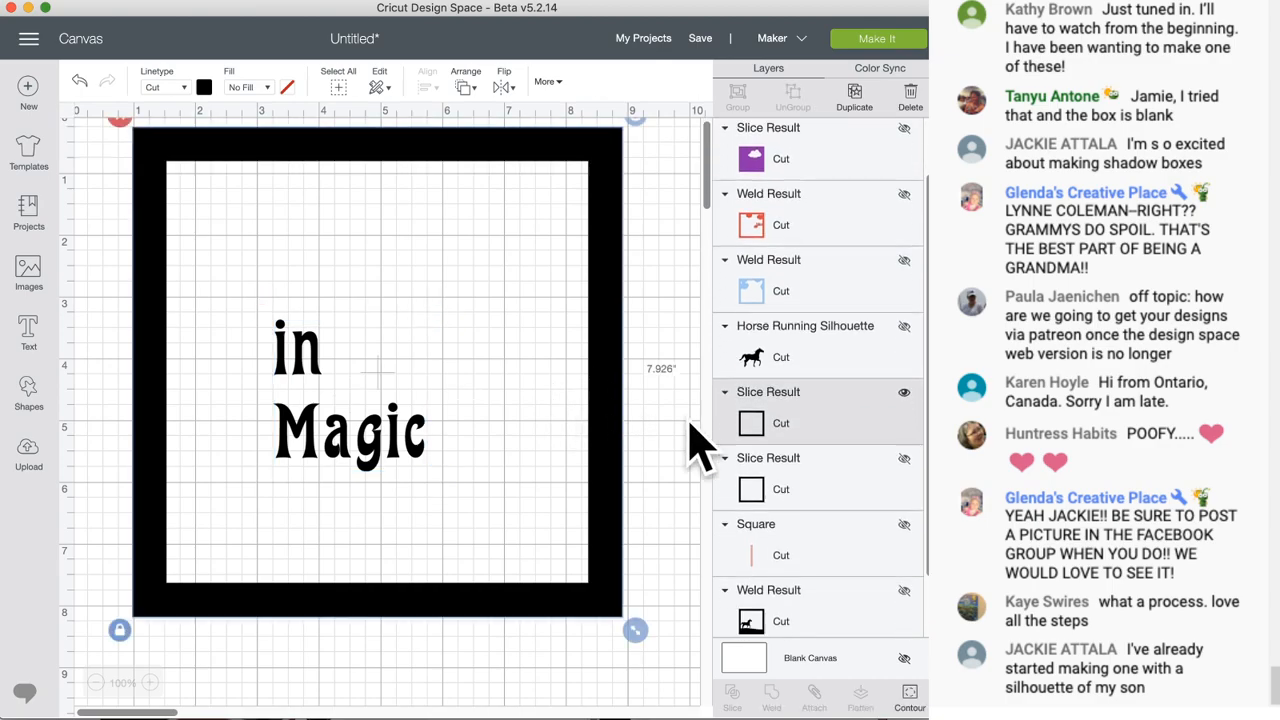
pyautogui.scroll(-2, 780, 390)
pyautogui.click(904, 317)
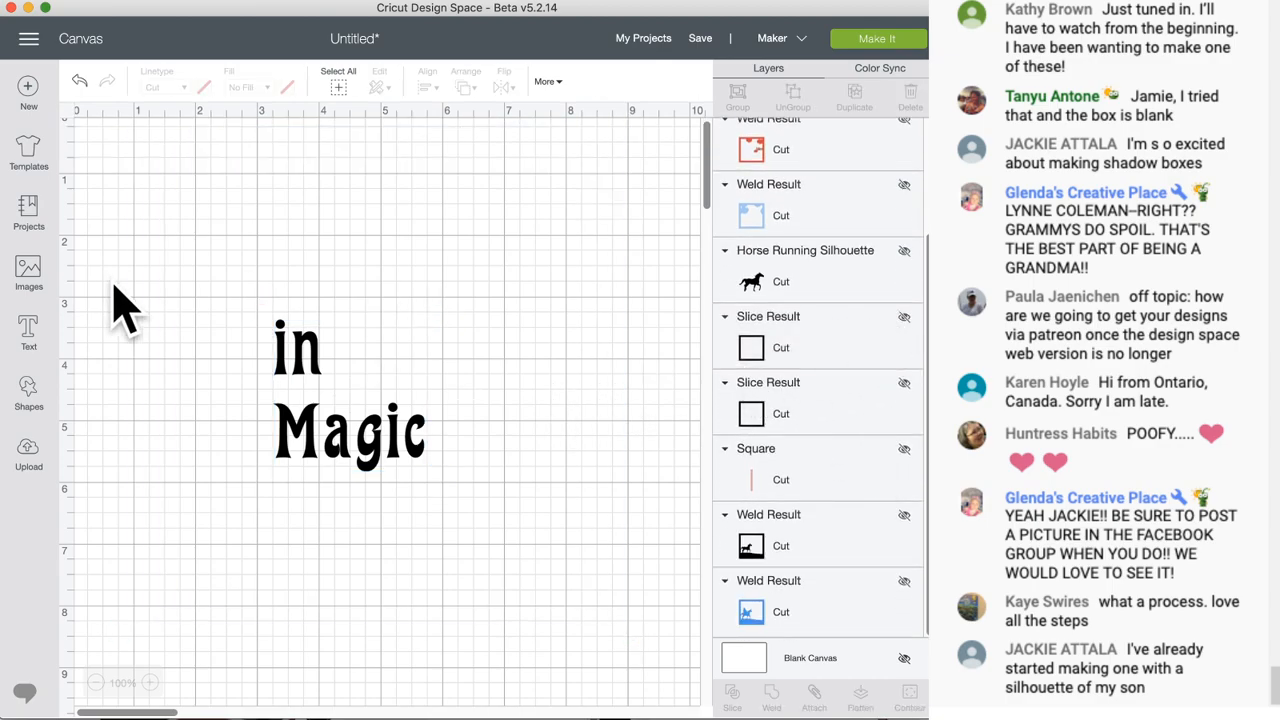
# - Insert a square and unlock its proportions to shrink it into a thin bar about 0.79" tall joining the dot and stem of the "i" in "in"
pyautogui.click(318, 378)
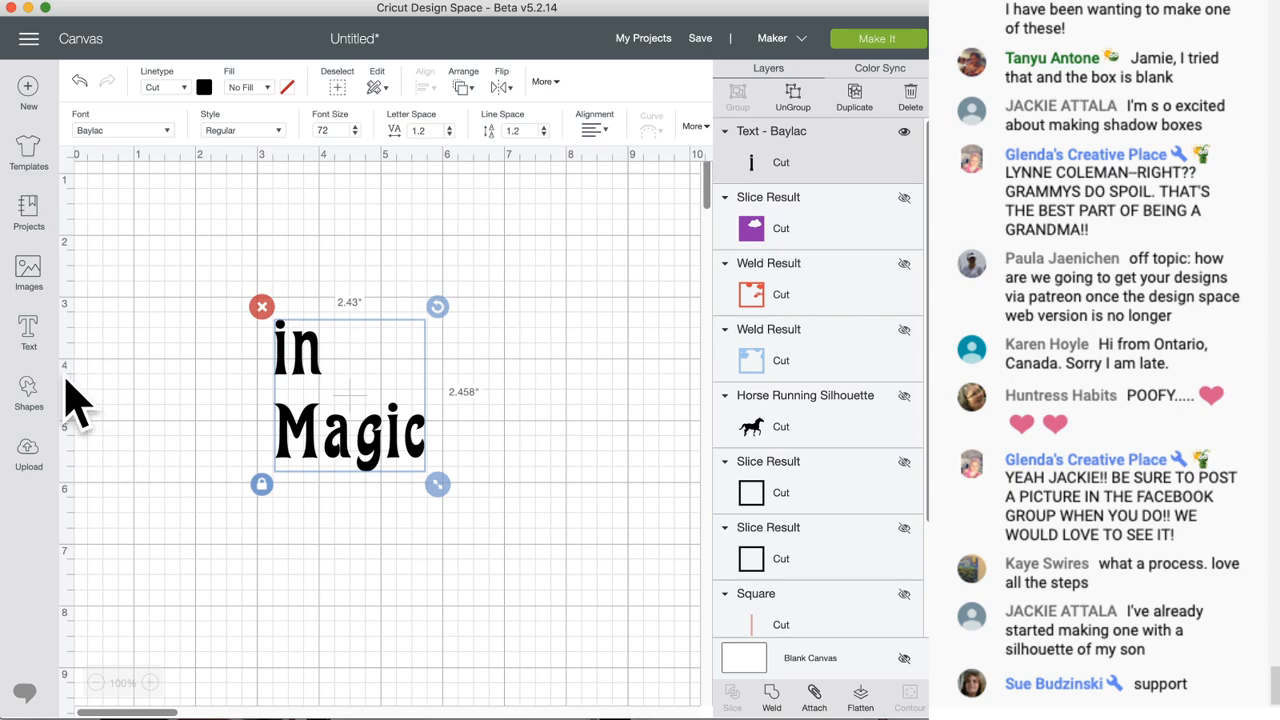
pyautogui.click(33, 398)
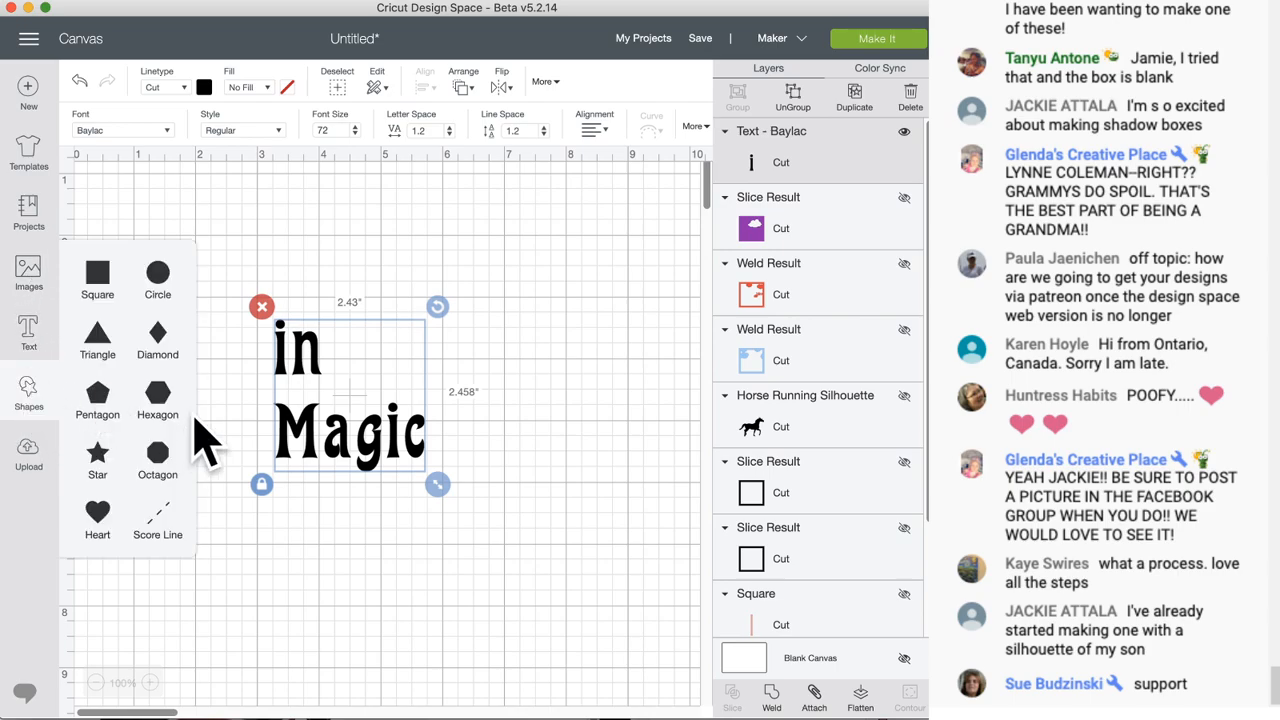
pyautogui.click(88, 271)
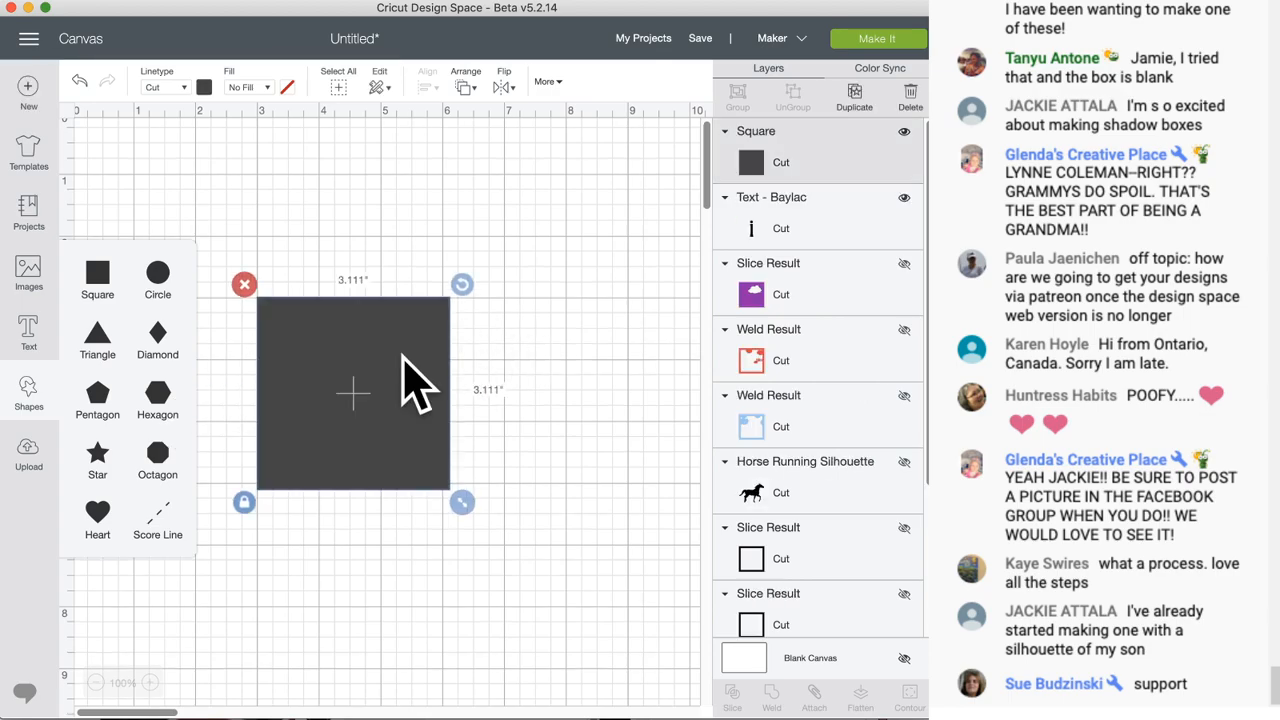
pyautogui.click(171, 501)
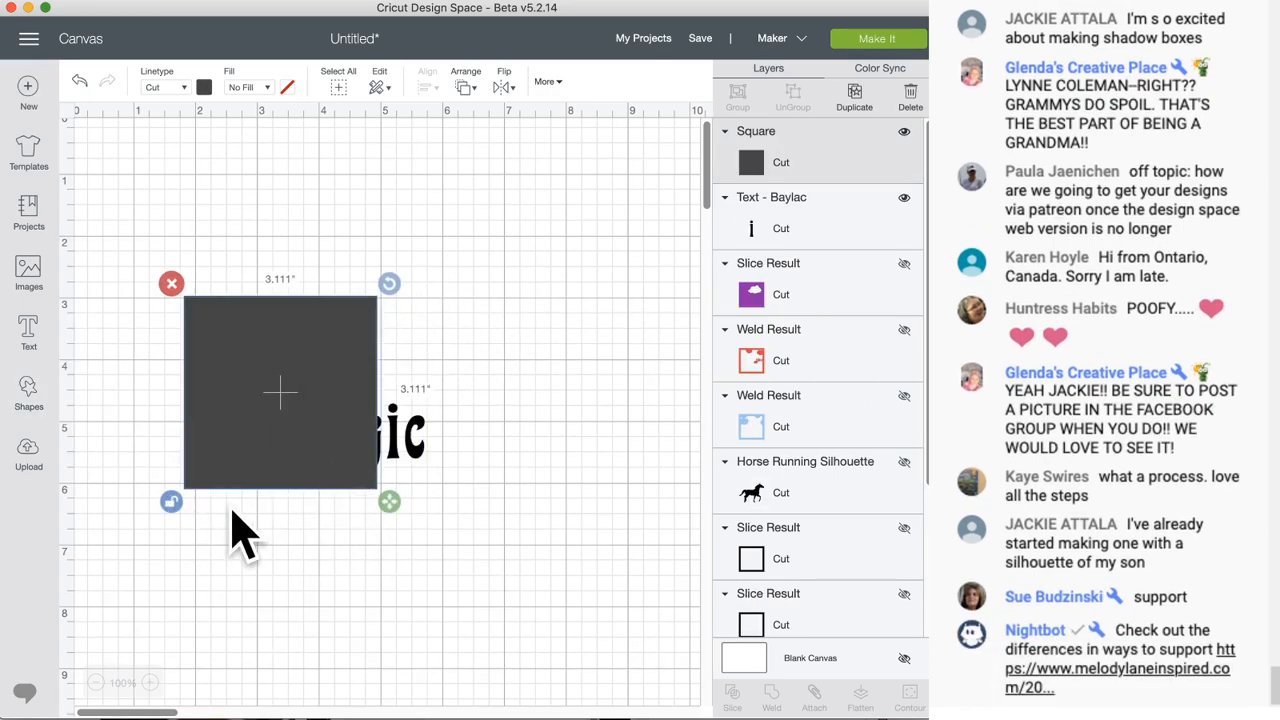
pyautogui.moveTo(389, 512); pyautogui.dragTo(287, 370)
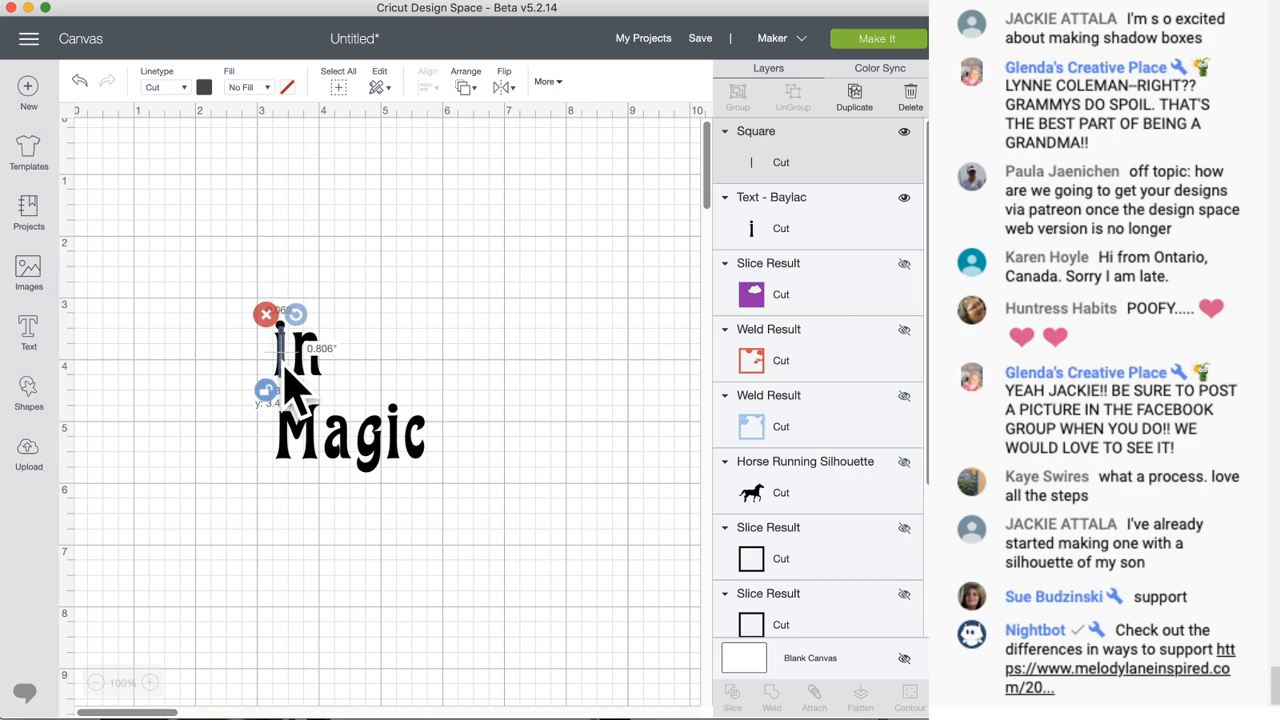
pyautogui.click(229, 338)
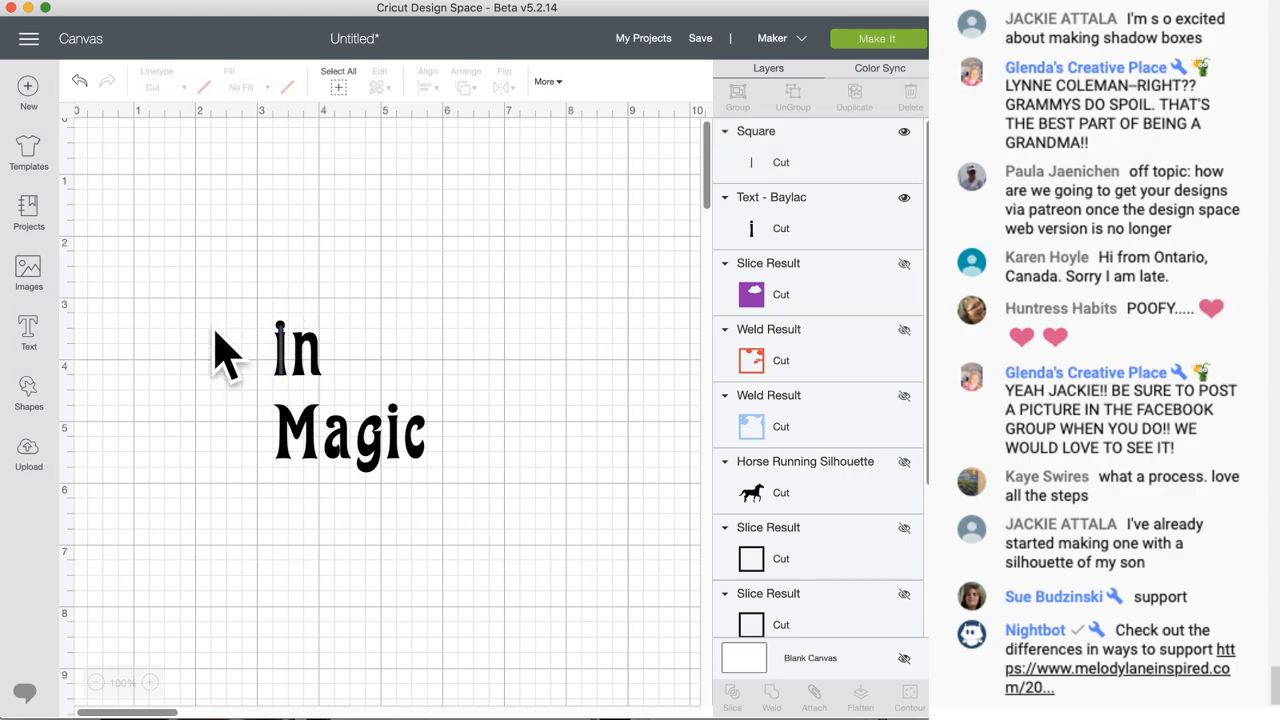
pyautogui.click(283, 370)
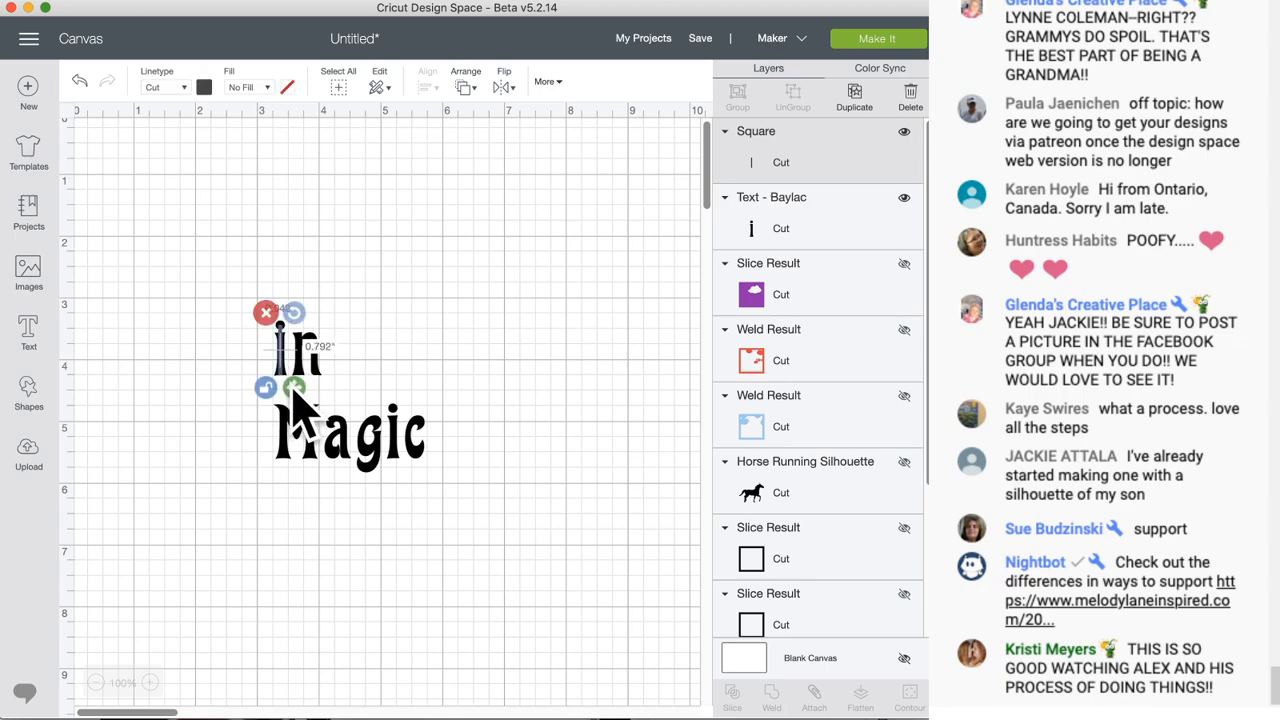
pyautogui.click(212, 338)
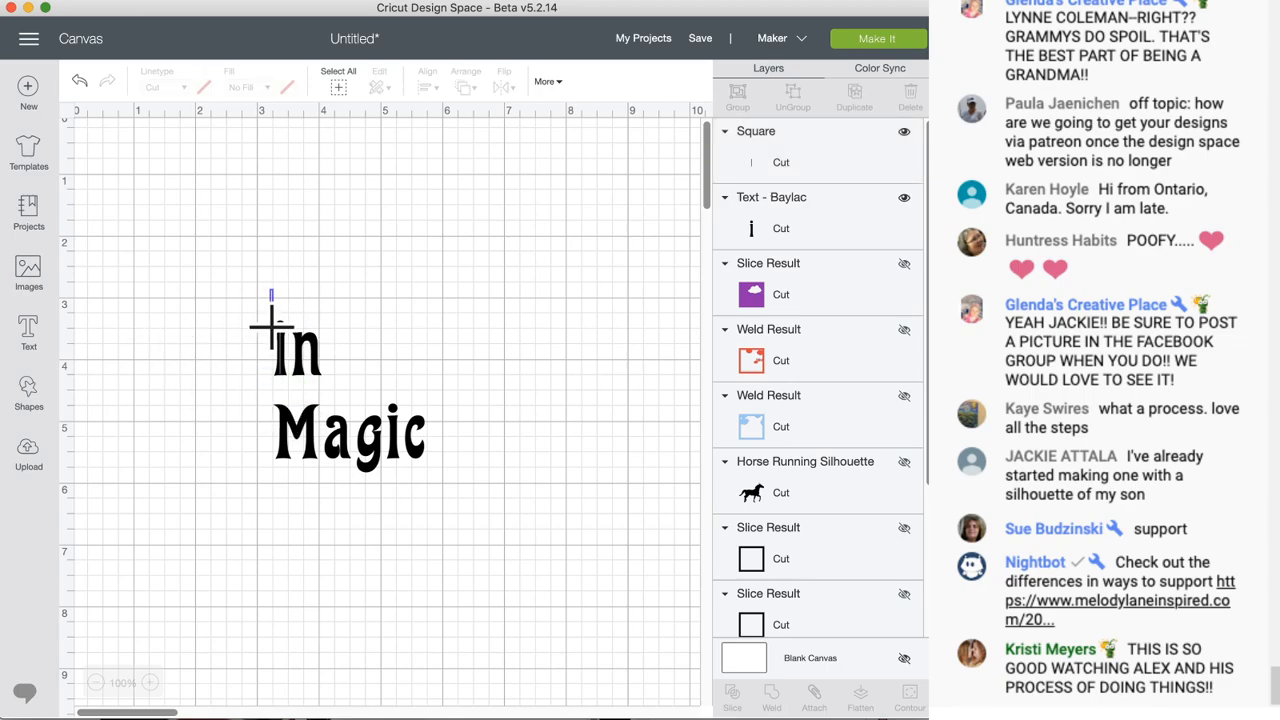
# - Ungroup the "in Magic" text into separate letters
pyautogui.moveTo(282, 370); pyautogui.dragTo(345, 395)
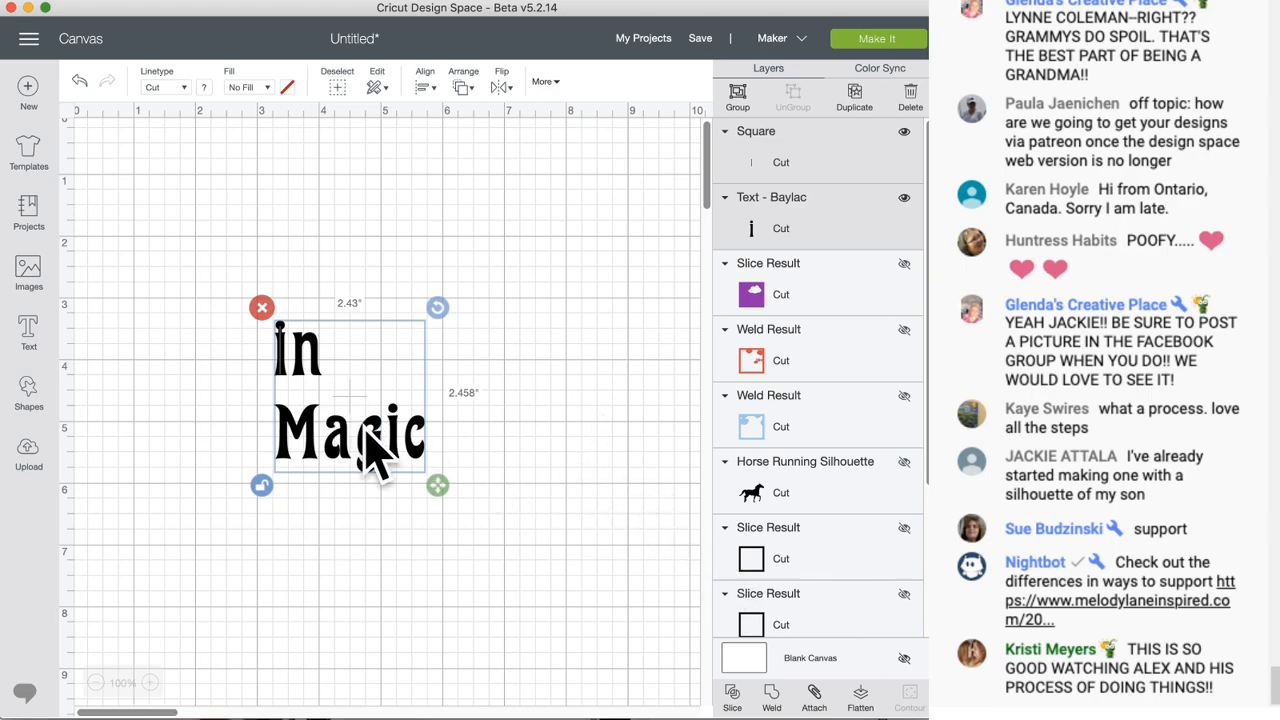
pyautogui.click(495, 385)
pyautogui.moveTo(457, 445); pyautogui.dragTo(140, 452)
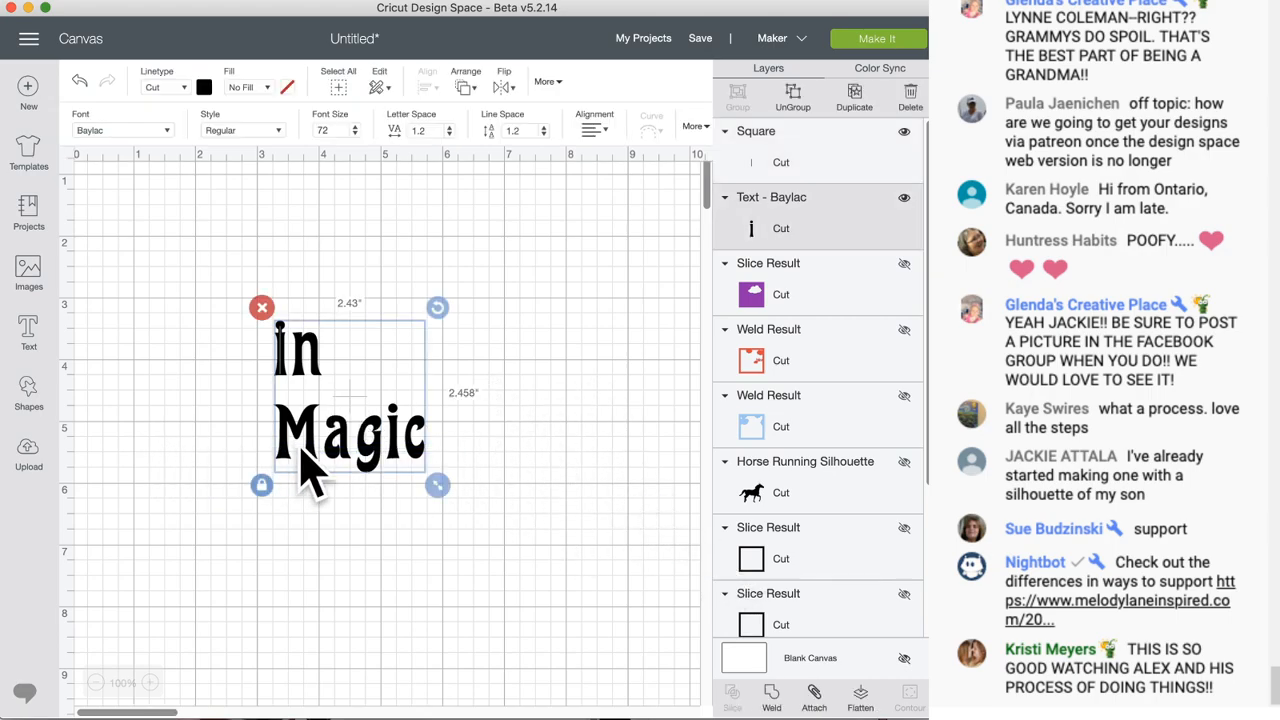
pyautogui.click(791, 100)
pyautogui.moveTo(347, 335); pyautogui.dragTo(272, 380)
pyautogui.click(603, 309)
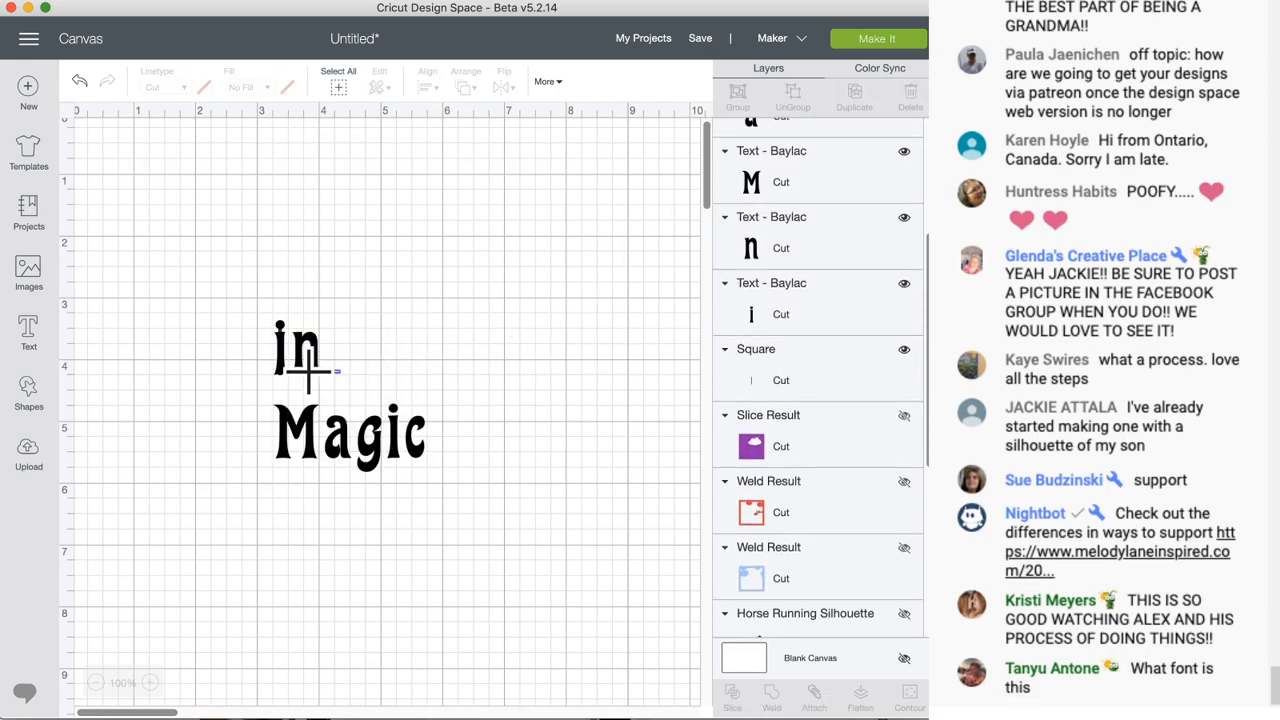
pyautogui.moveTo(255, 370); pyautogui.dragTo(252, 376)
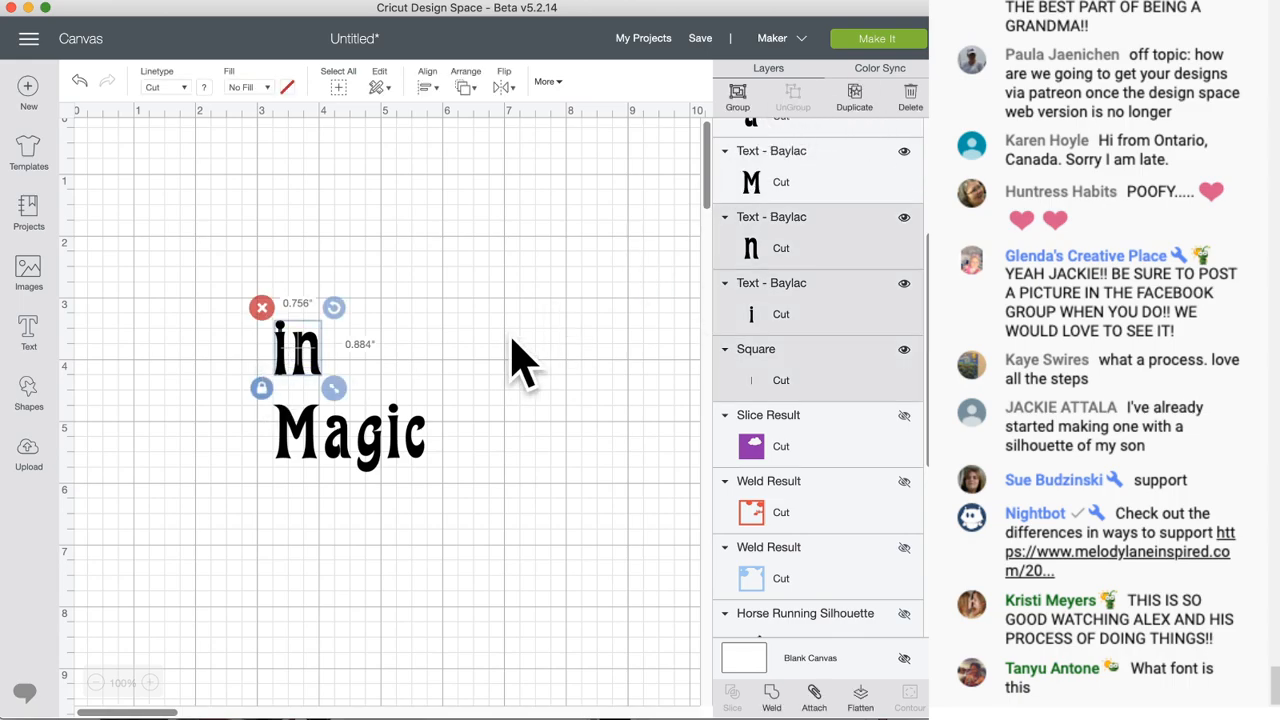
pyautogui.click(459, 346)
pyautogui.click(311, 354)
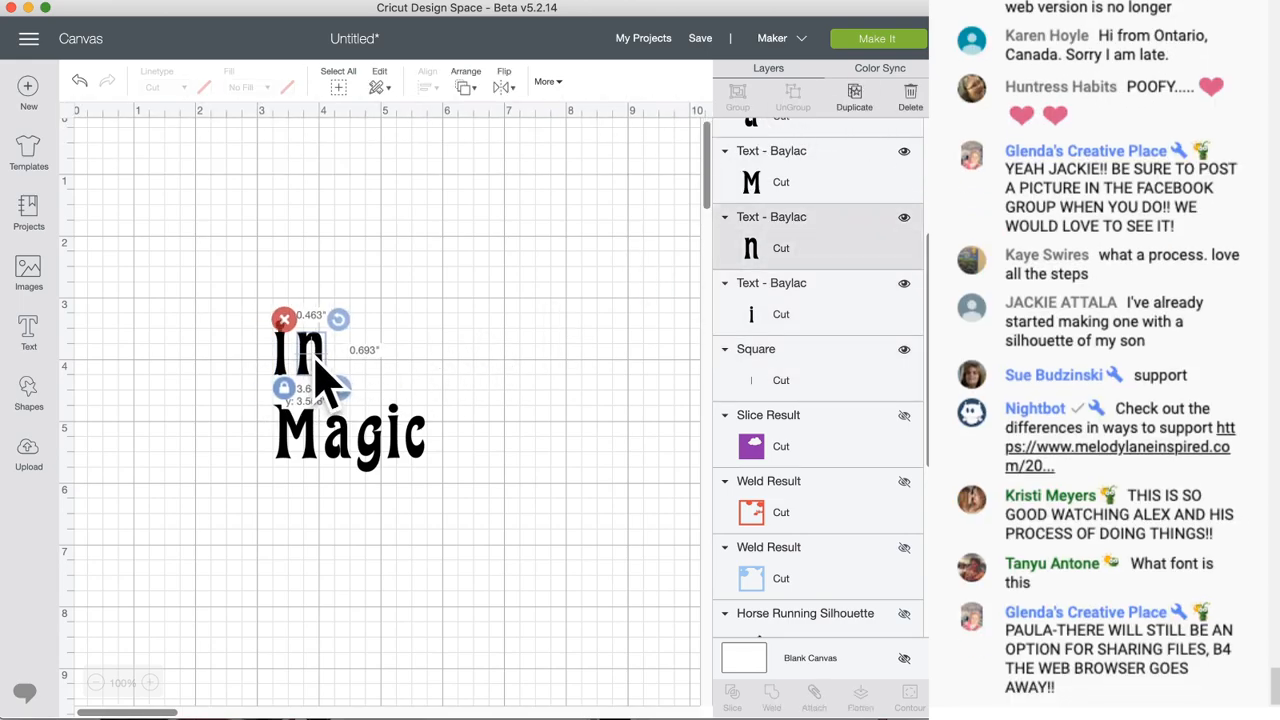
pyautogui.click(248, 357)
pyautogui.click(281, 352)
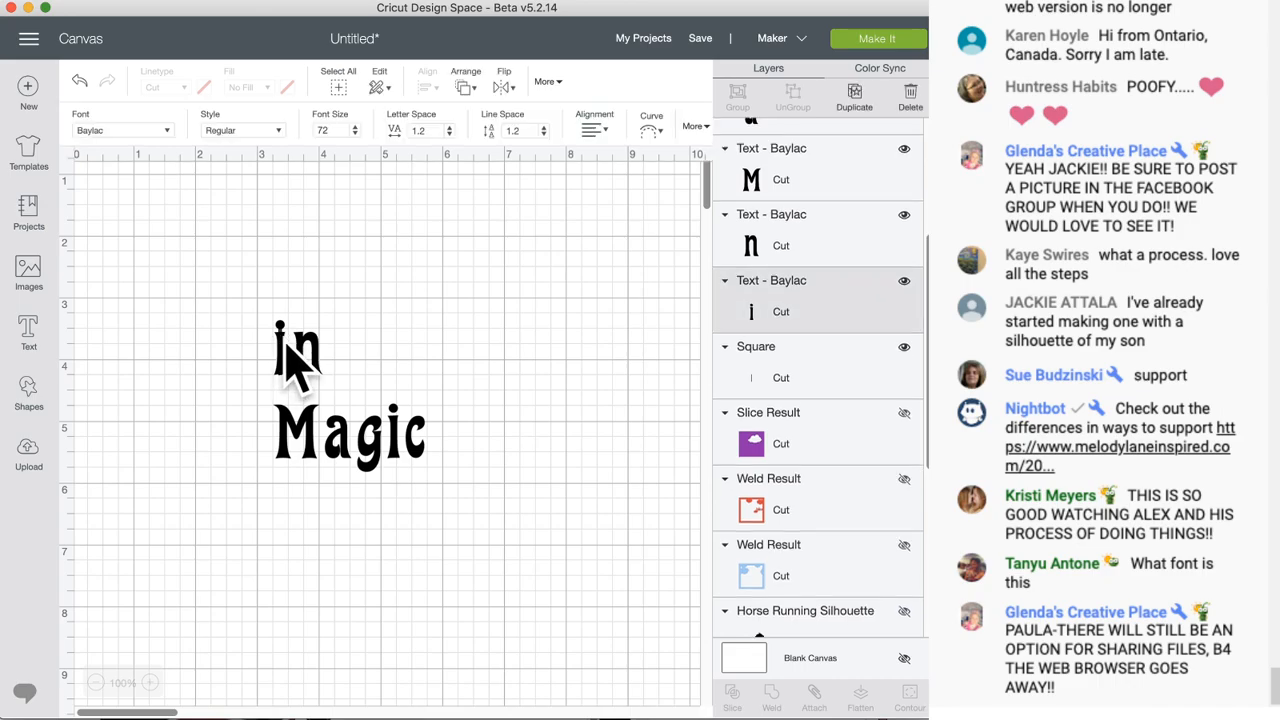
pyautogui.click(208, 356)
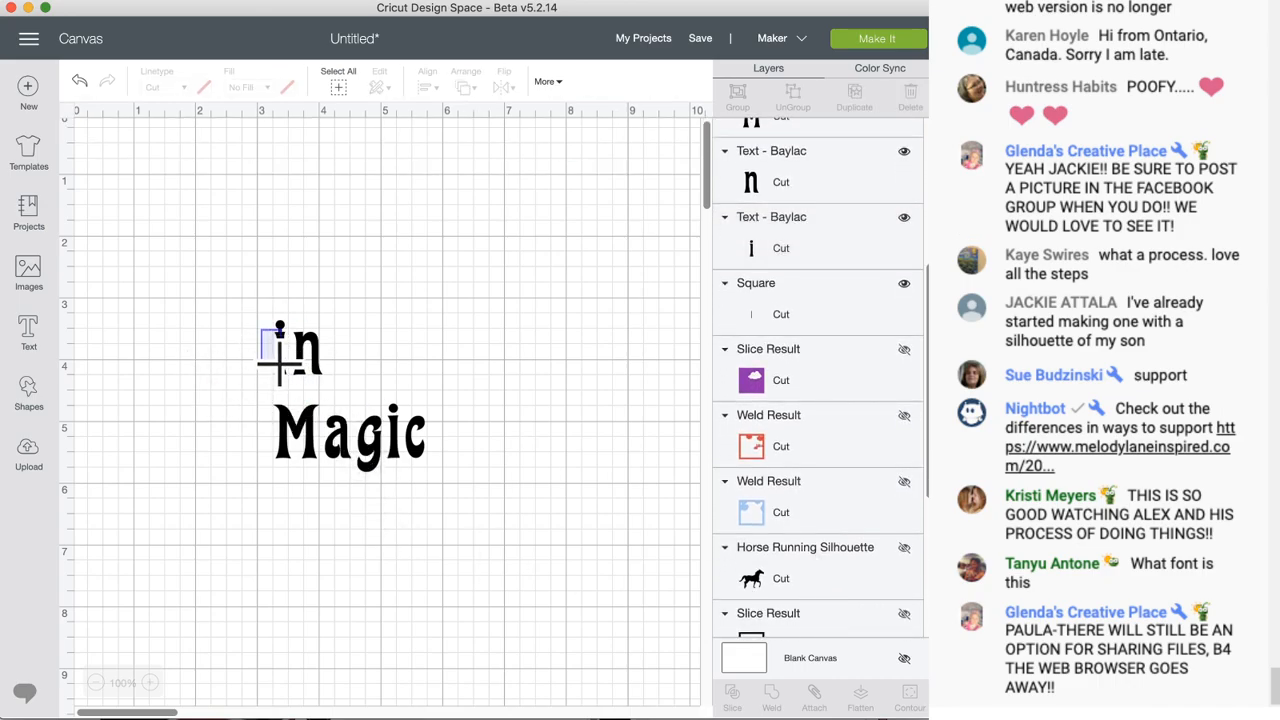
pyautogui.moveTo(284, 368); pyautogui.dragTo(290, 372)
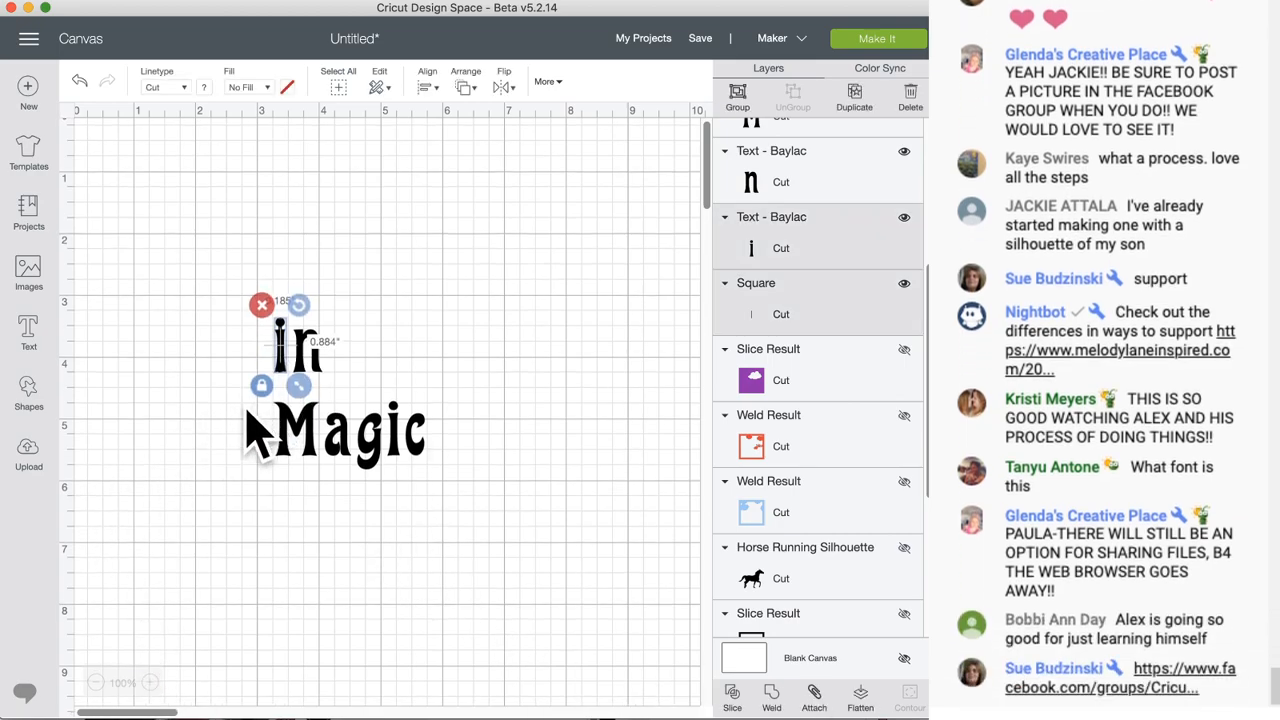
pyautogui.click(210, 412)
pyautogui.scroll(-1, 292, 355)
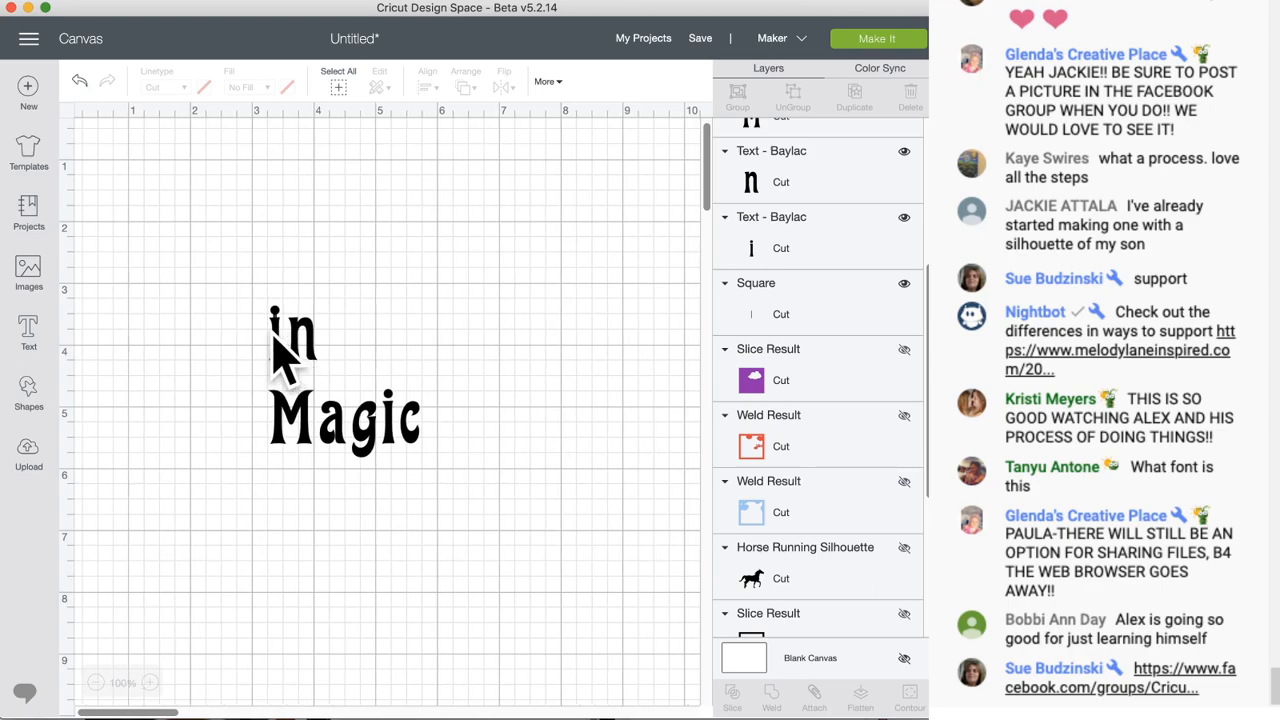
# - Try duplicating the "i" of "in" without its bar, and delete the copy
pyautogui.rightClick(285, 350)
pyautogui.click(350, 258)
pyautogui.moveTo(315, 400); pyautogui.dragTo(475, 360)
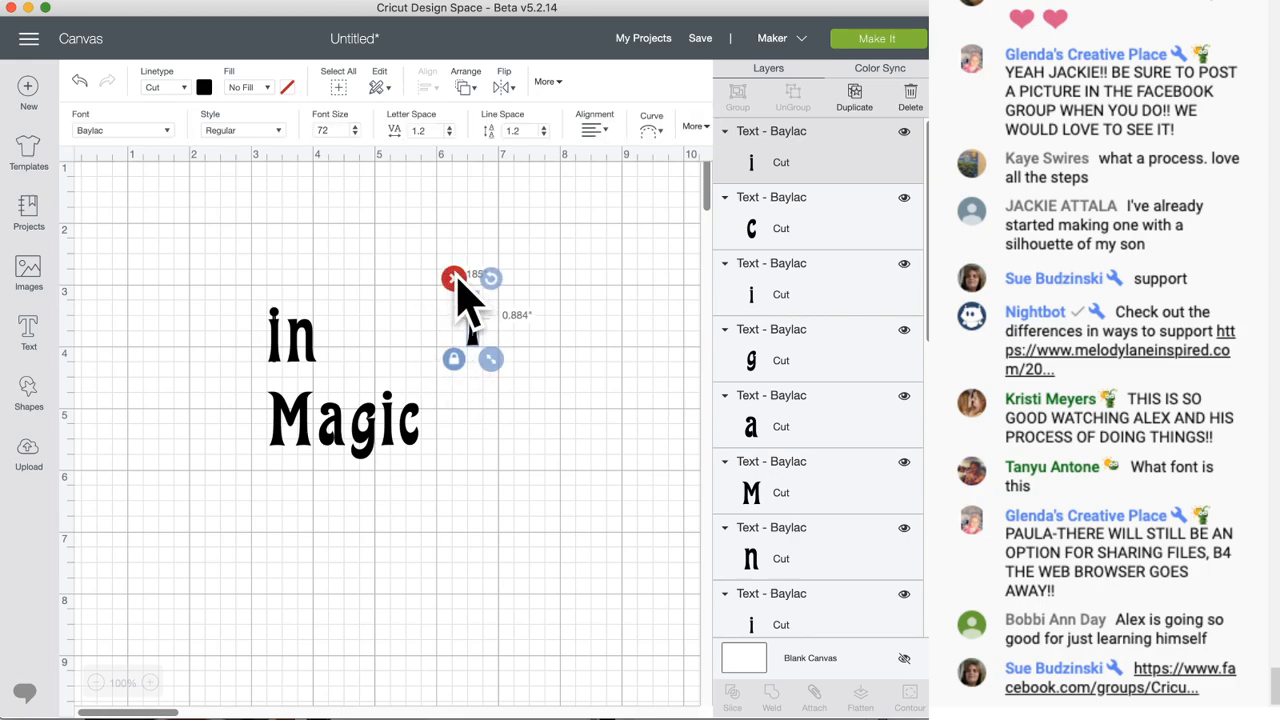
pyautogui.click(455, 281)
pyautogui.click(280, 335)
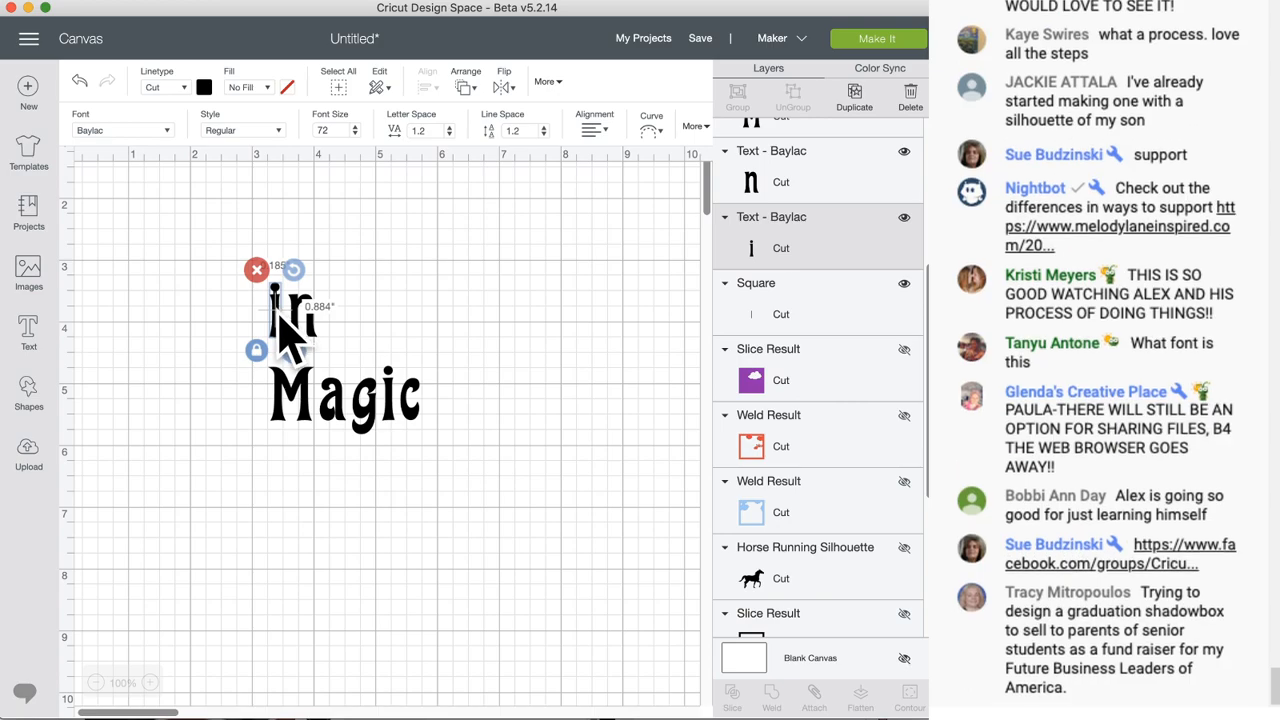
pyautogui.rightClick(281, 320)
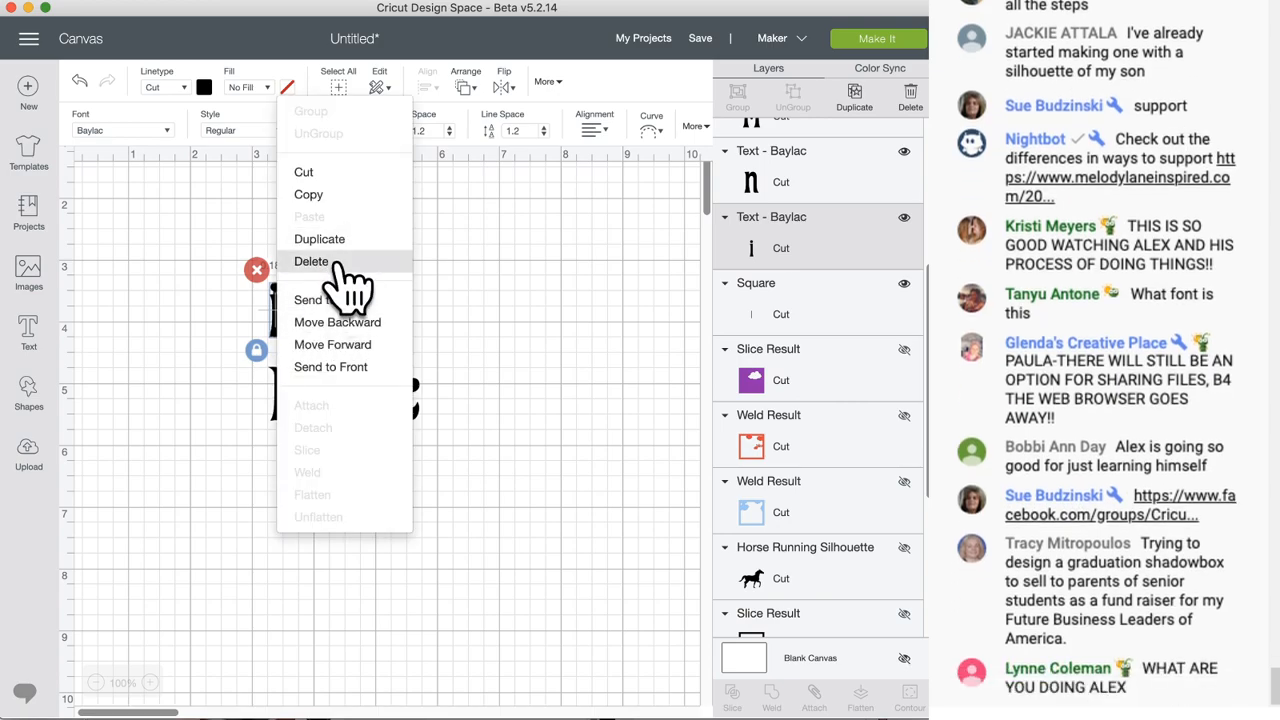
# - Weld the "i" of "in" together with the thin bar that joins its dot to the stem
pyautogui.click(180, 346)
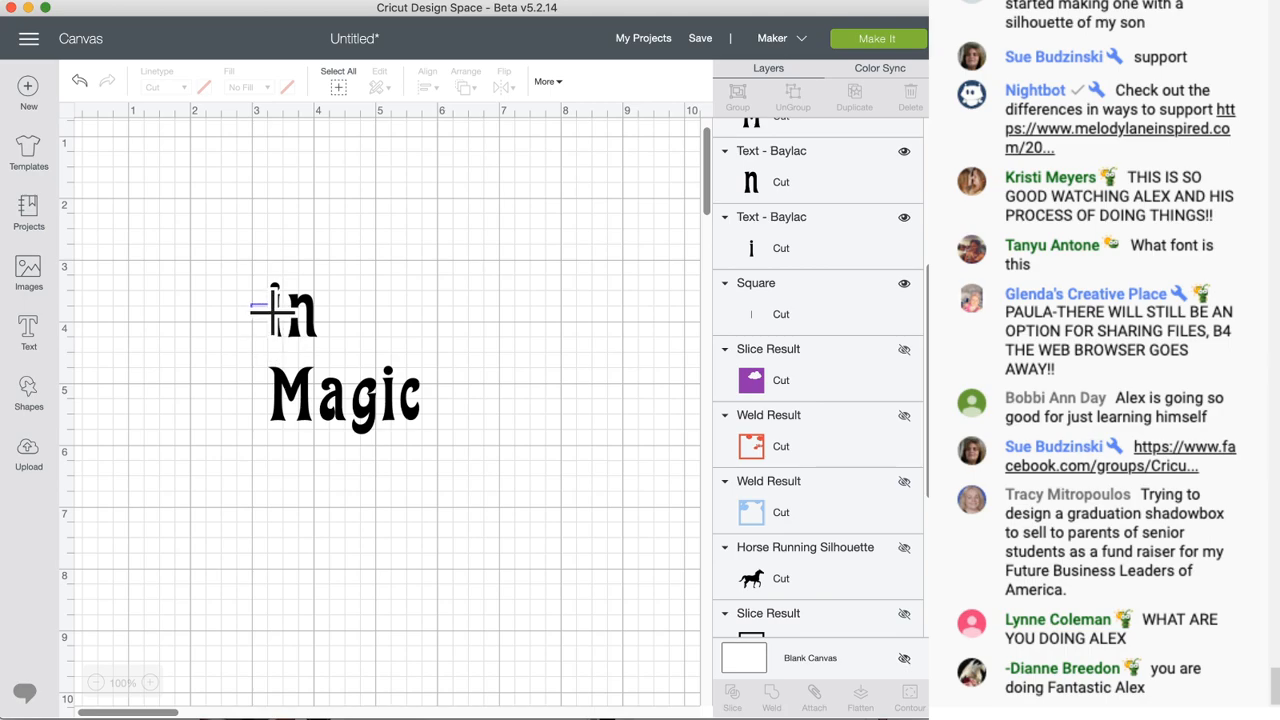
pyautogui.moveTo(282, 322); pyautogui.dragTo(286, 326)
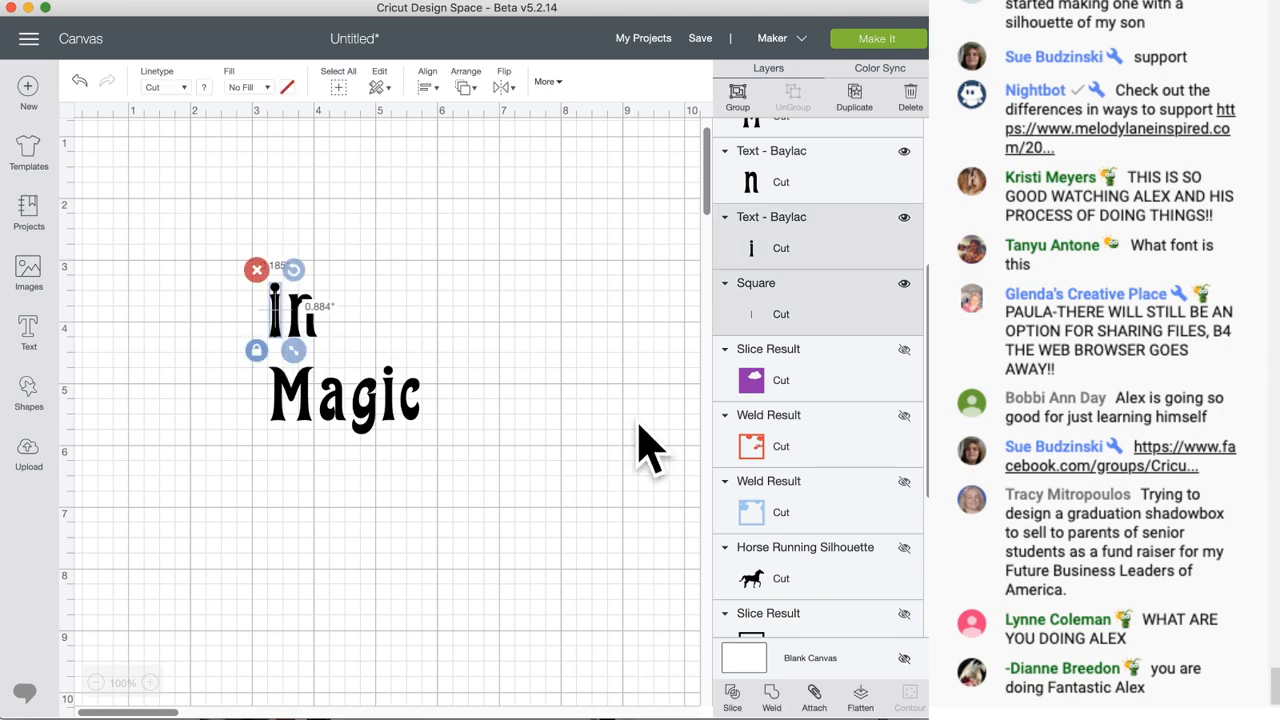
pyautogui.click(771, 692)
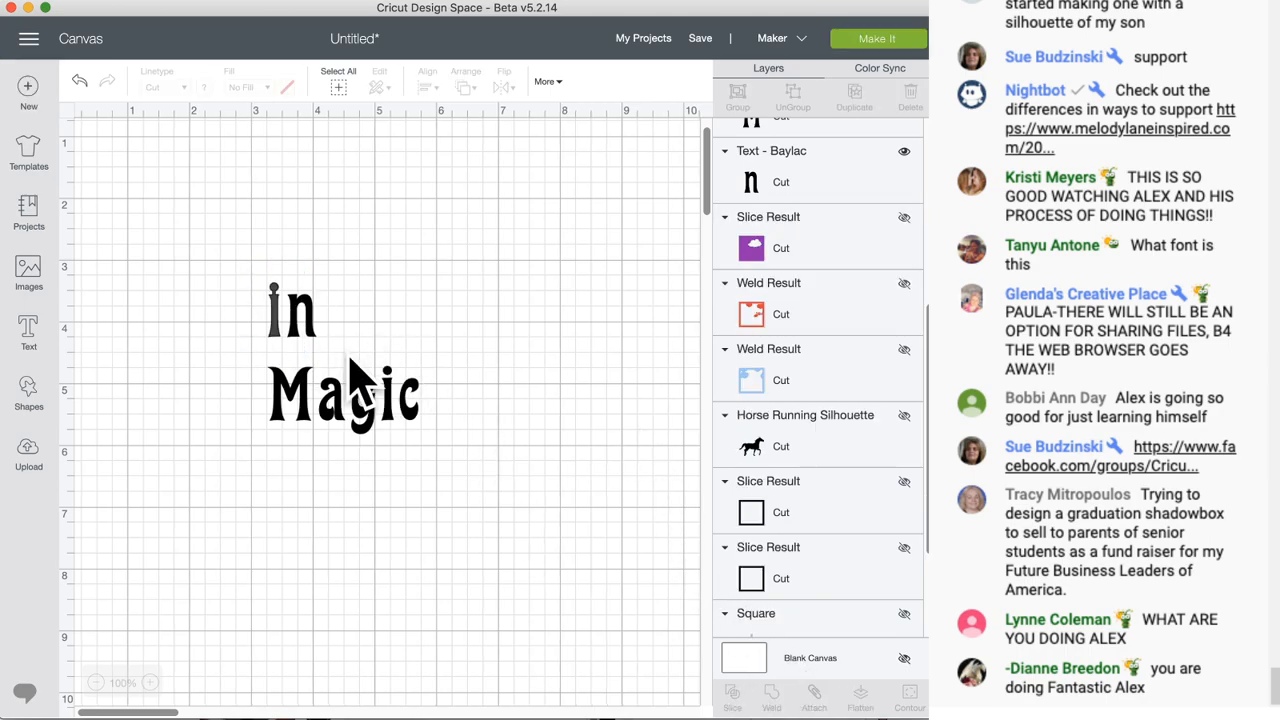
# - Duplicate the welded "i" and put the copy in place of the plain "i" in "Magic"
pyautogui.rightClick(275, 308)
pyautogui.click(320, 233)
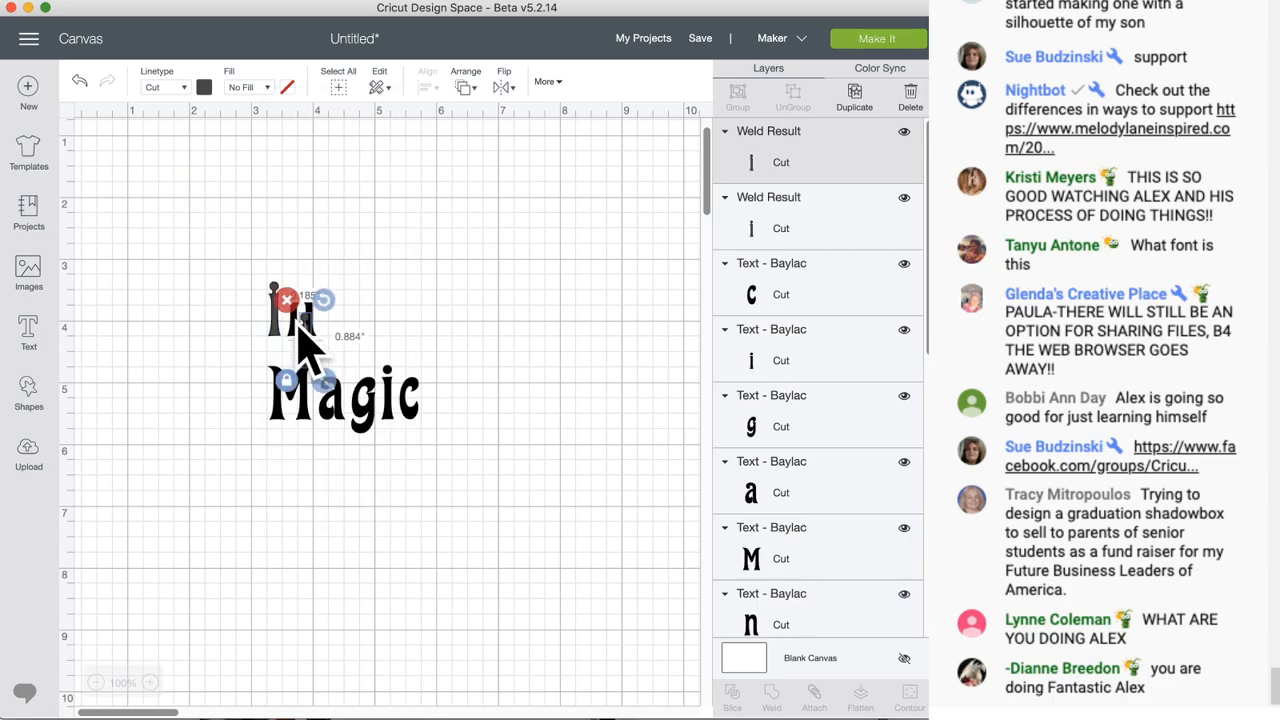
pyautogui.moveTo(310, 370); pyautogui.dragTo(573, 380)
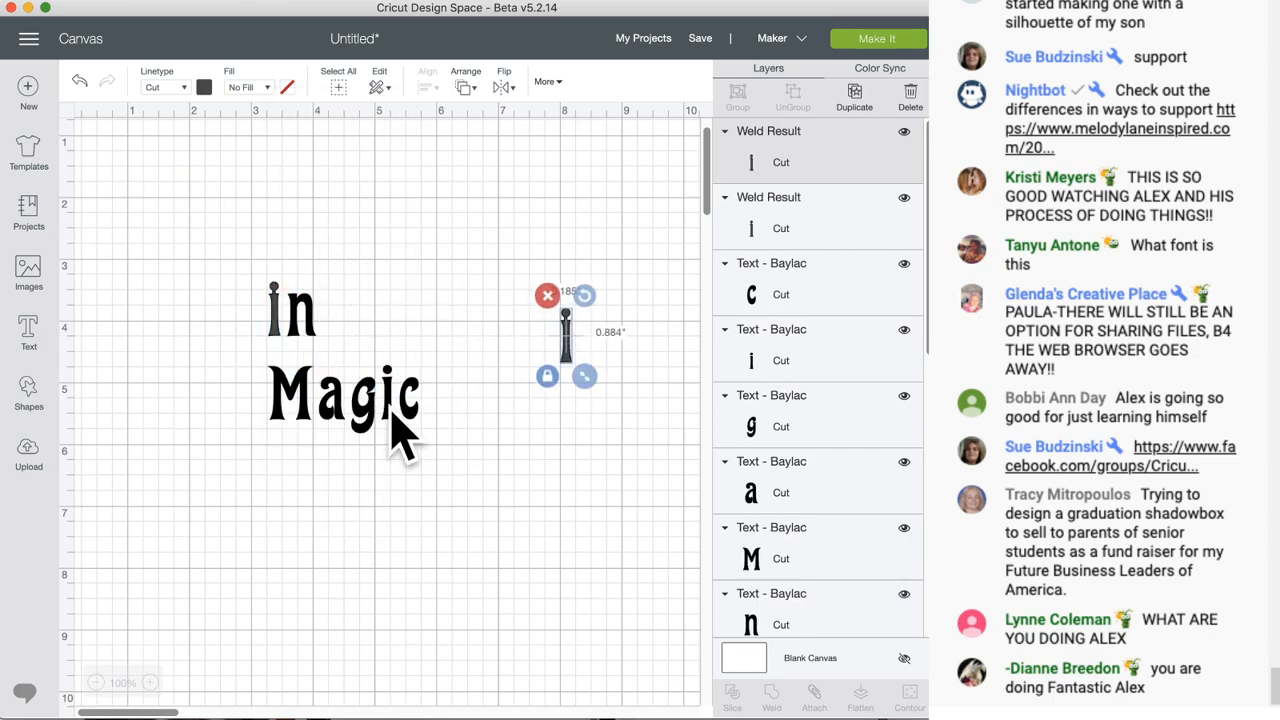
pyautogui.moveTo(390, 410); pyautogui.dragTo(618, 574)
pyautogui.click(598, 508)
pyautogui.moveTo(576, 370); pyautogui.dragTo(404, 437)
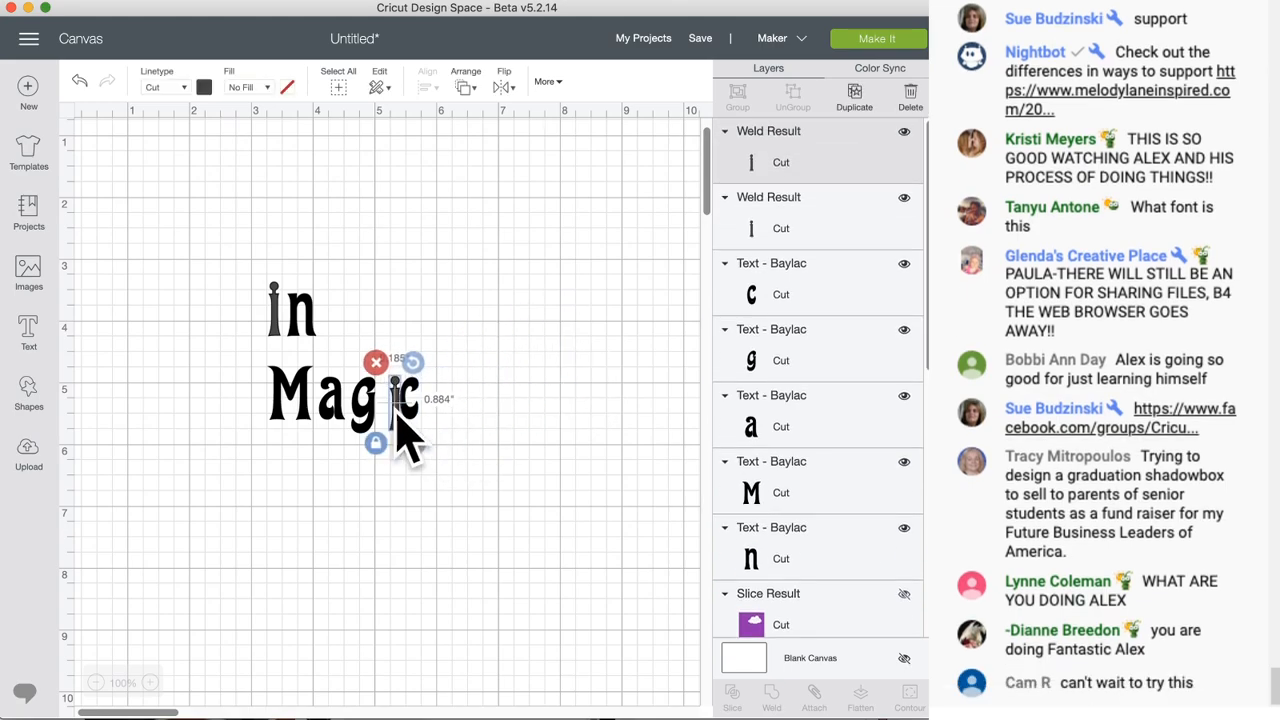
# - Move the "n" against the welded "i" so the two letters of "in" overlap
pyautogui.click(291, 335)
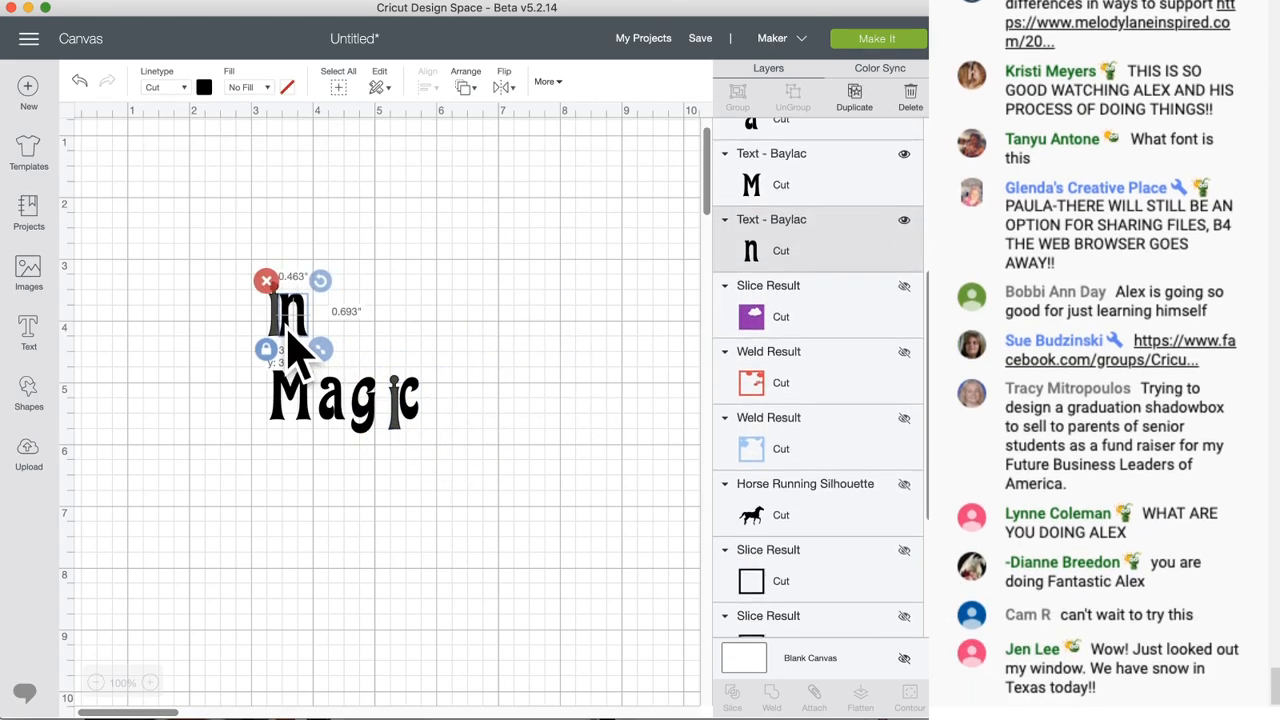
pyautogui.moveTo(286, 327); pyautogui.dragTo(288, 333)
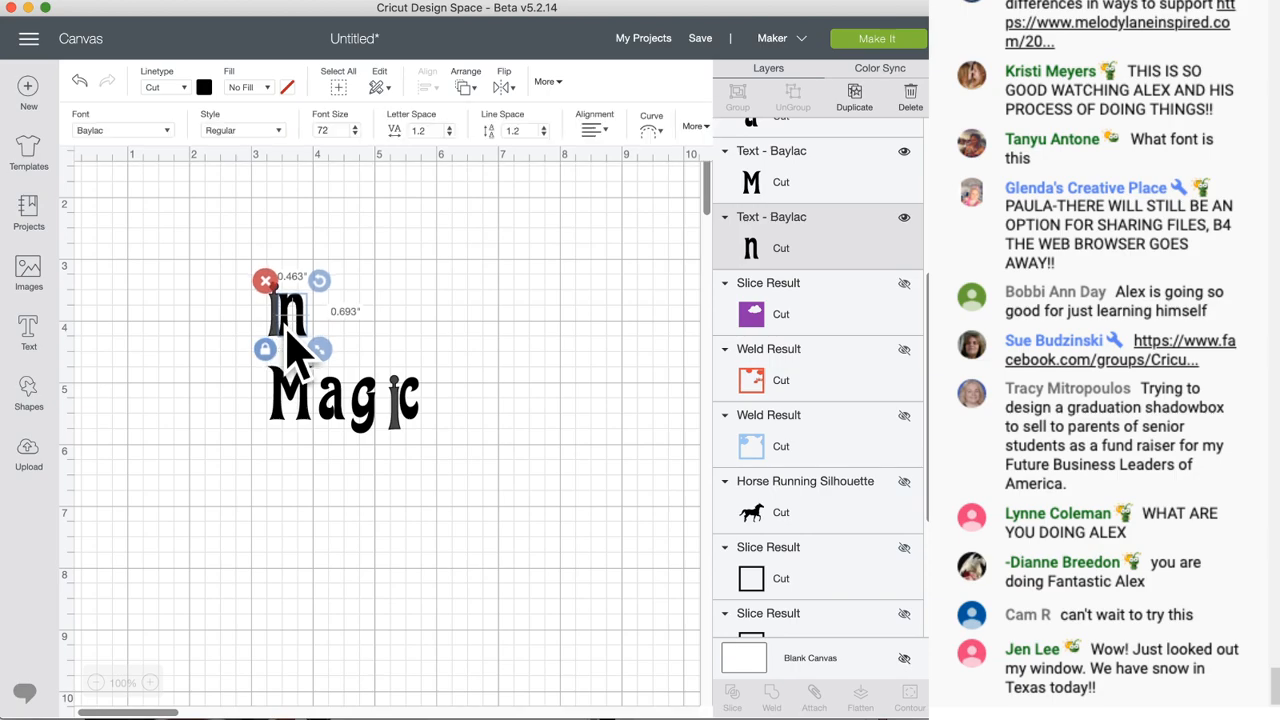
pyautogui.click(452, 338)
# - Close up the "M", "a", "g" and welded "i" of "Magic" so that each letter overlaps its neighbour
pyautogui.moveTo(281, 413); pyautogui.dragTo(352, 431)
pyautogui.click(350, 450)
pyautogui.click(372, 442)
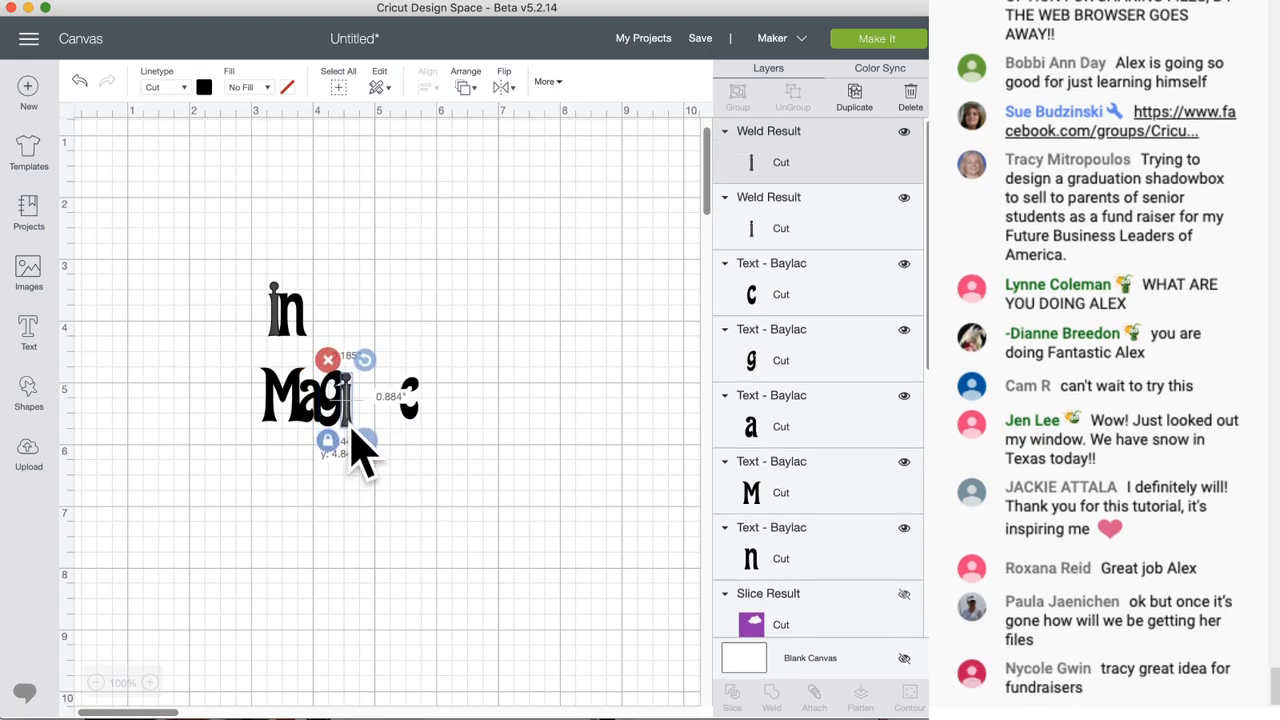
pyautogui.moveTo(352, 431); pyautogui.dragTo(352, 428)
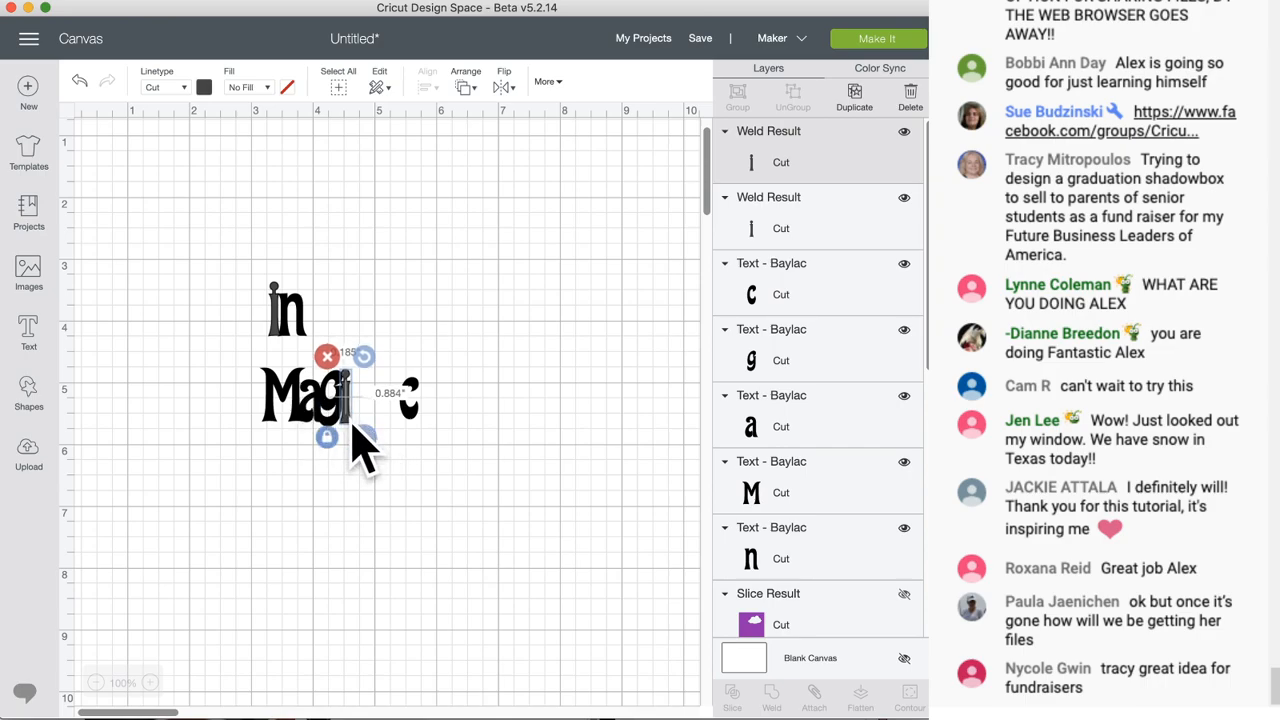
pyautogui.moveTo(351, 418); pyautogui.dragTo(350, 422)
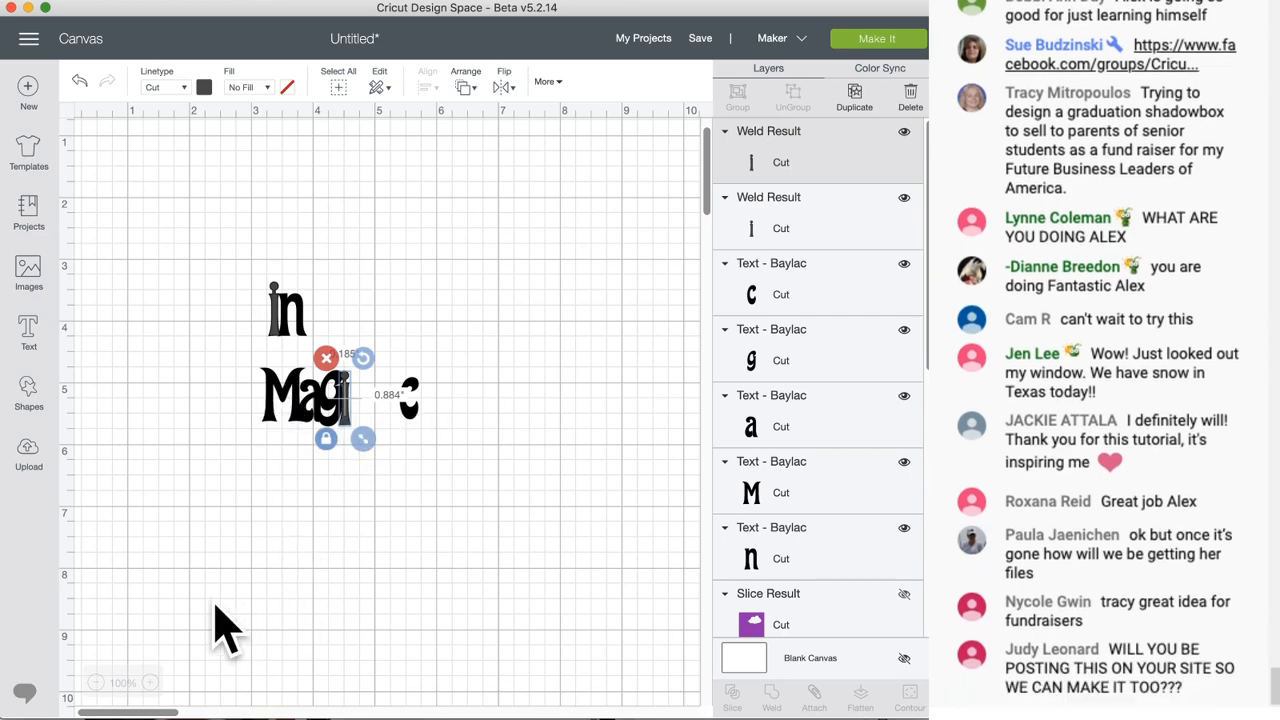
# - Move the "c" against the welded "i" to complete the joined word "Magic"
pyautogui.click(149, 682)
pyautogui.click(149, 682)
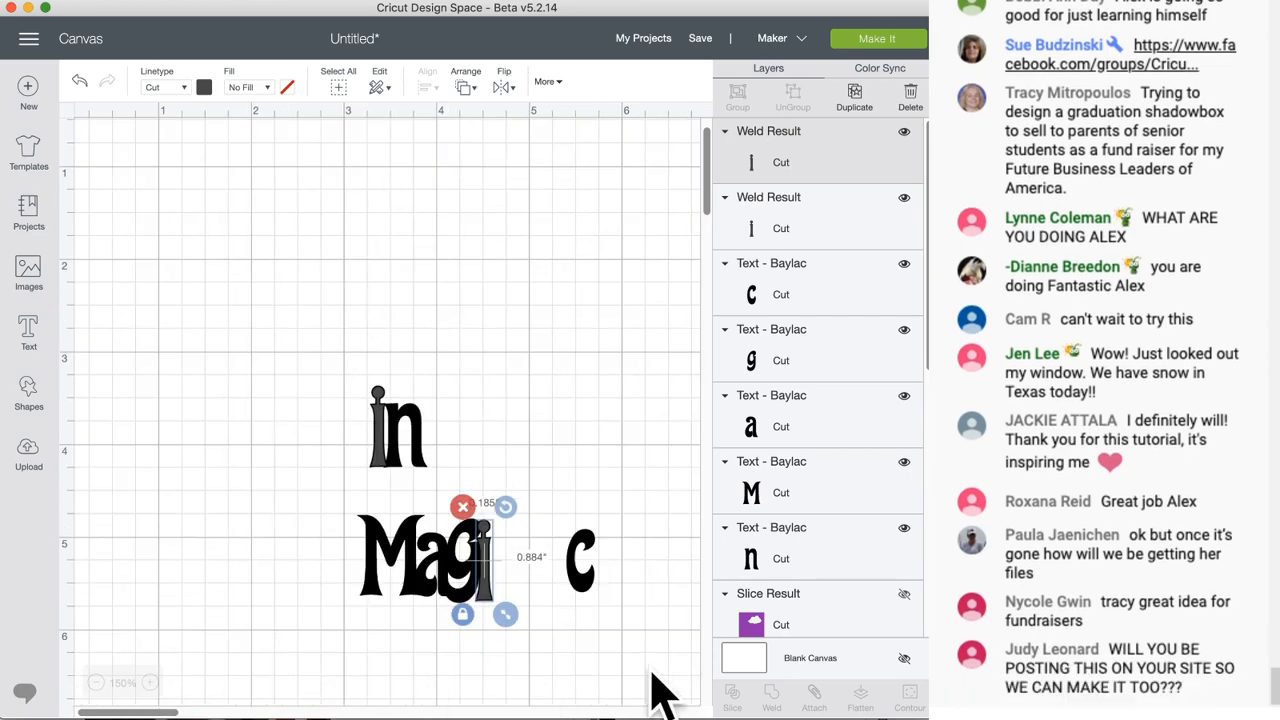
pyautogui.hscroll(3, 420, 630)
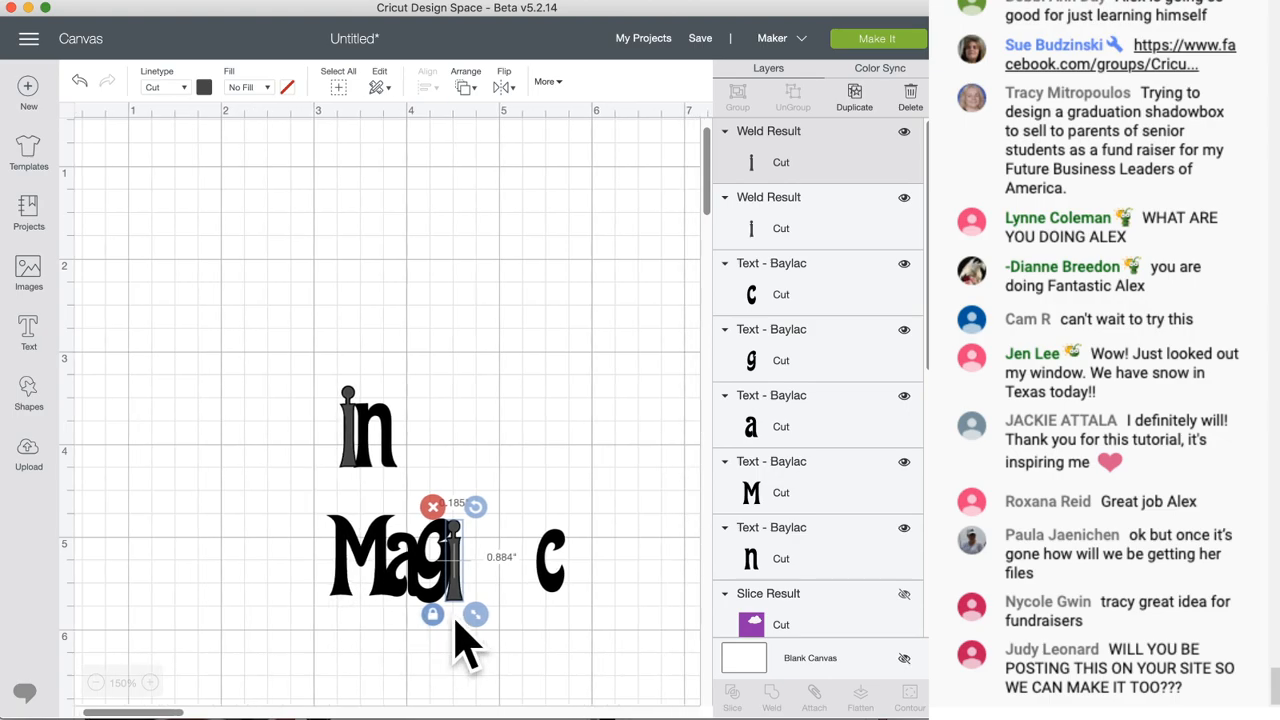
pyautogui.click(585, 665)
pyautogui.moveTo(558, 596); pyautogui.dragTo(212, 398)
# - Change the colour of all the letters of "in" and "Magic" to light pink
pyautogui.click(517, 657)
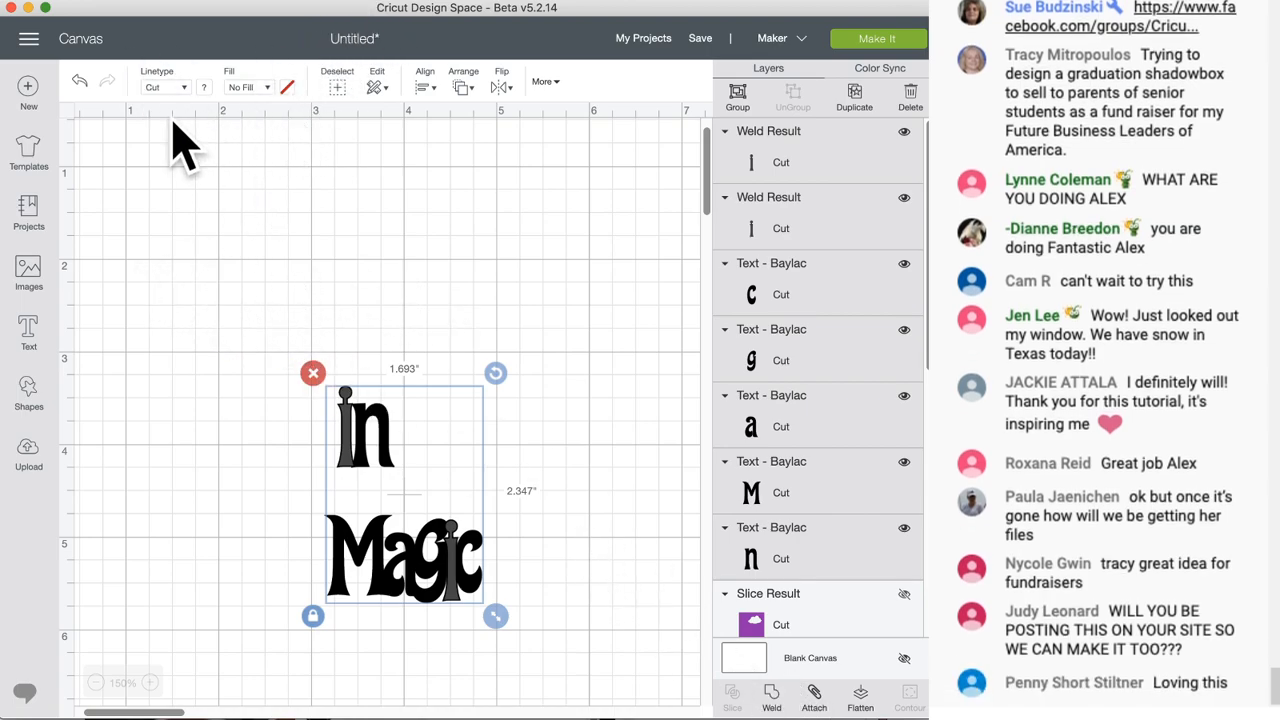
pyautogui.click(203, 88)
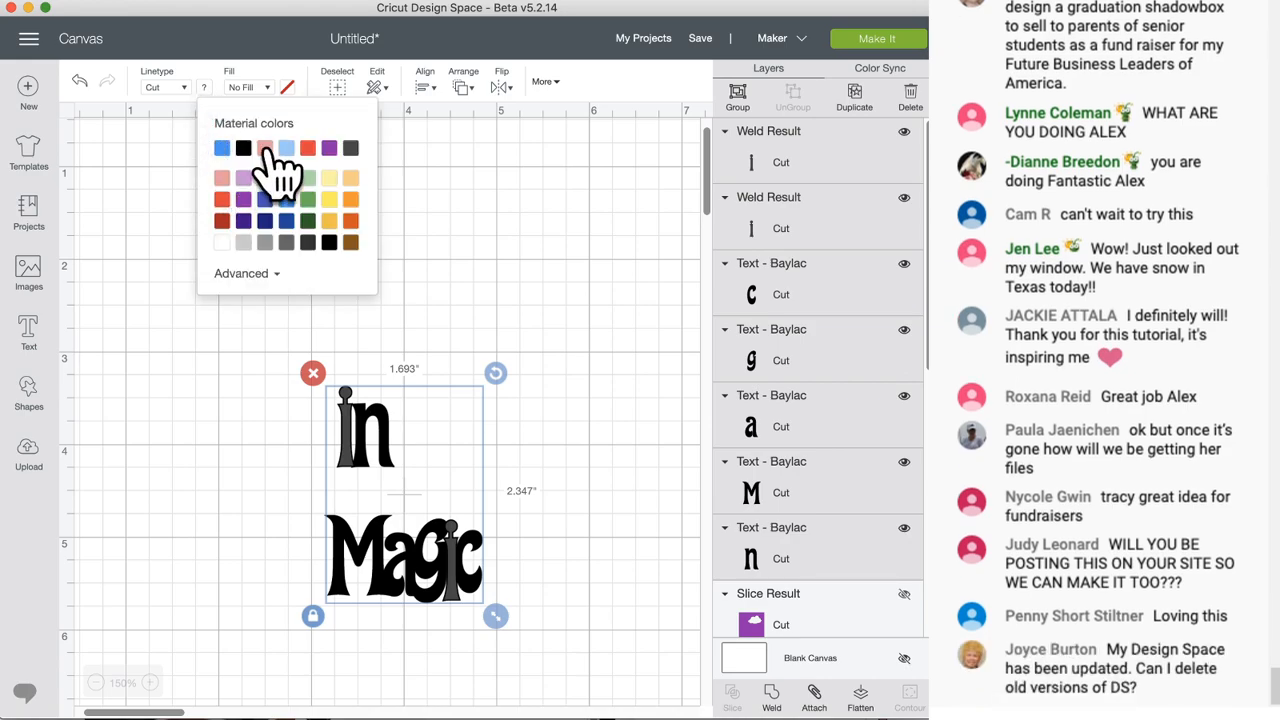
pyautogui.click(265, 148)
pyautogui.click(598, 340)
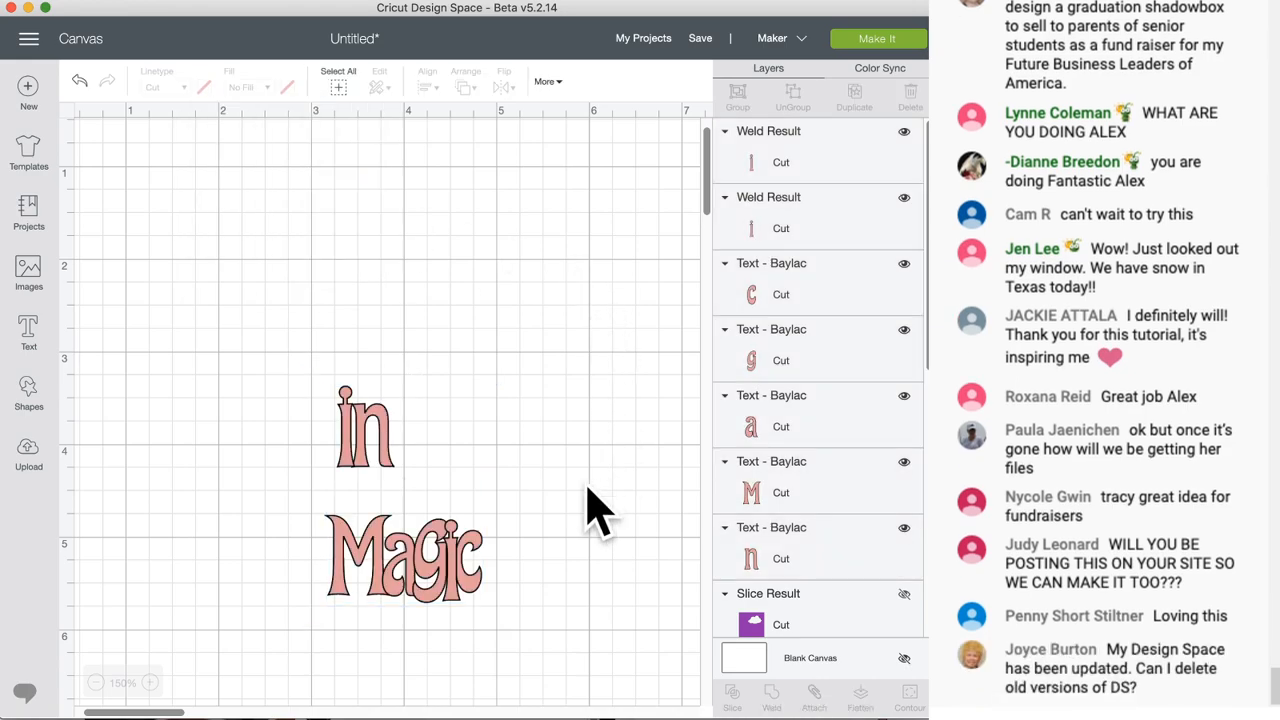
pyautogui.moveTo(579, 628); pyautogui.dragTo(247, 433)
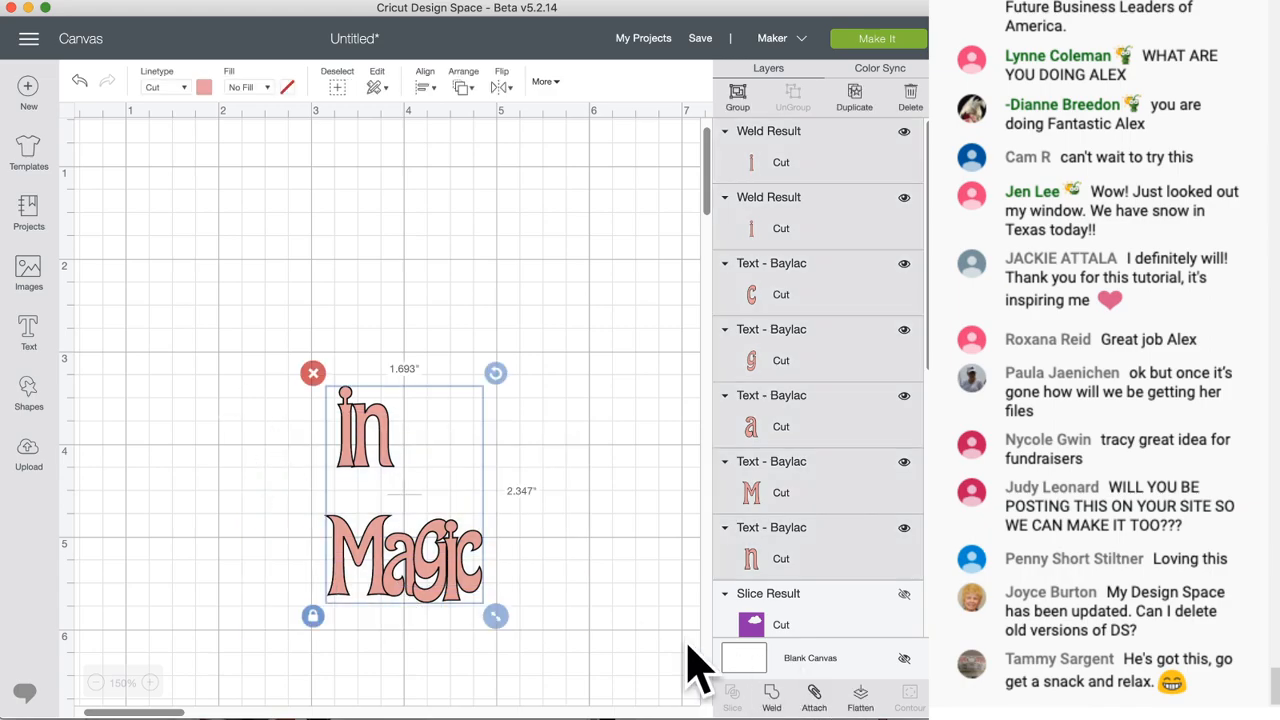
pyautogui.click(562, 530)
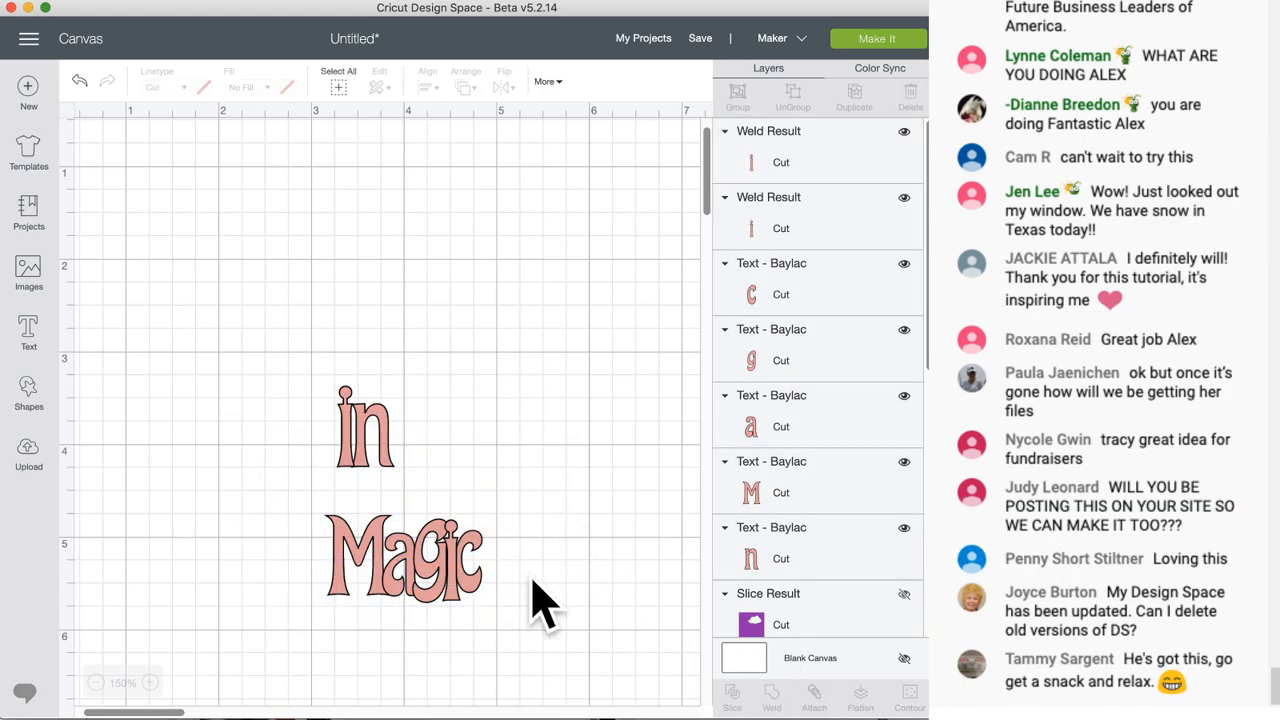
# - Move the "n" and "i" of "in" down onto the end of "Magic", keeping the two letters overlapped
pyautogui.click(390, 451)
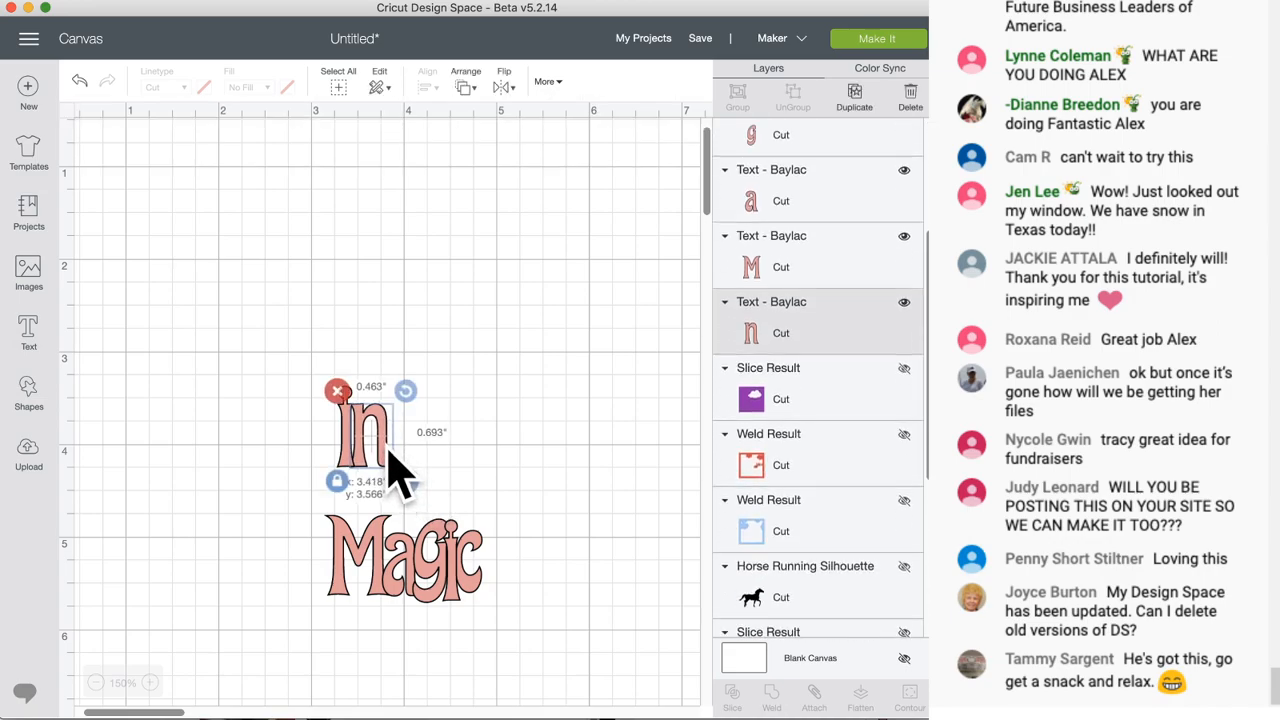
pyautogui.moveTo(391, 452); pyautogui.dragTo(484, 452)
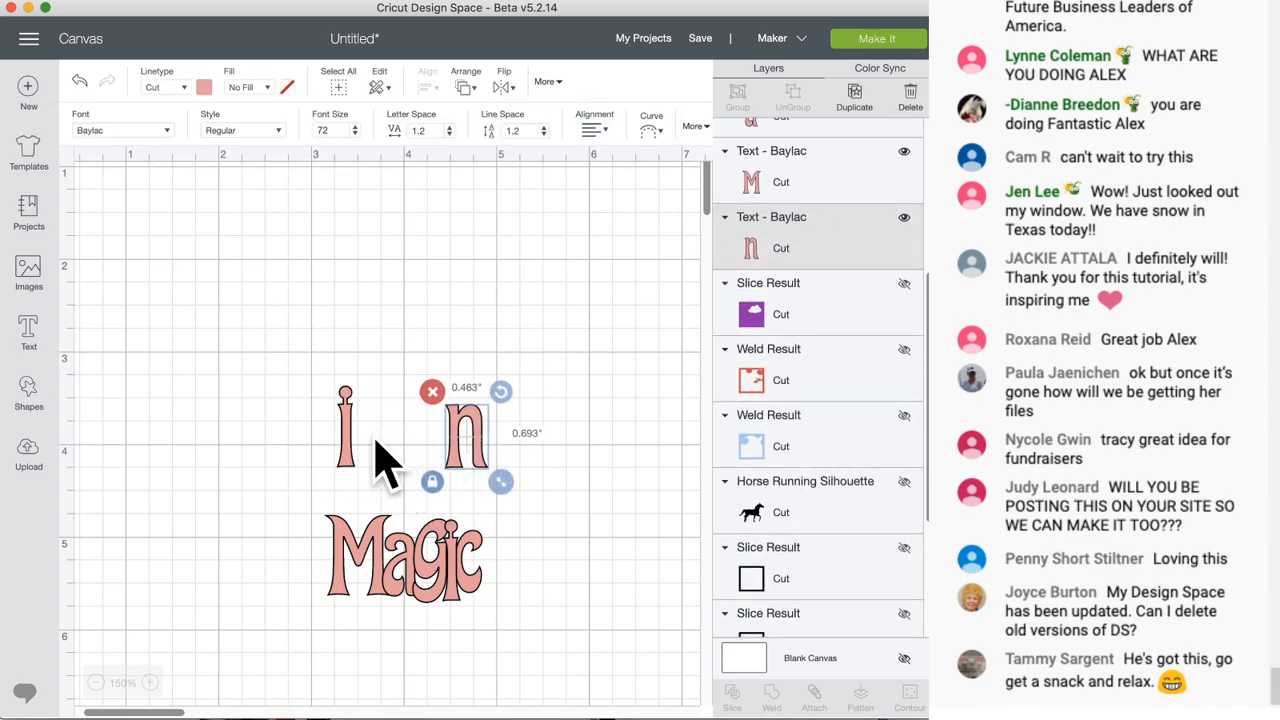
pyautogui.moveTo(348, 448); pyautogui.dragTo(436, 505)
pyautogui.moveTo(487, 468); pyautogui.dragTo(484, 521)
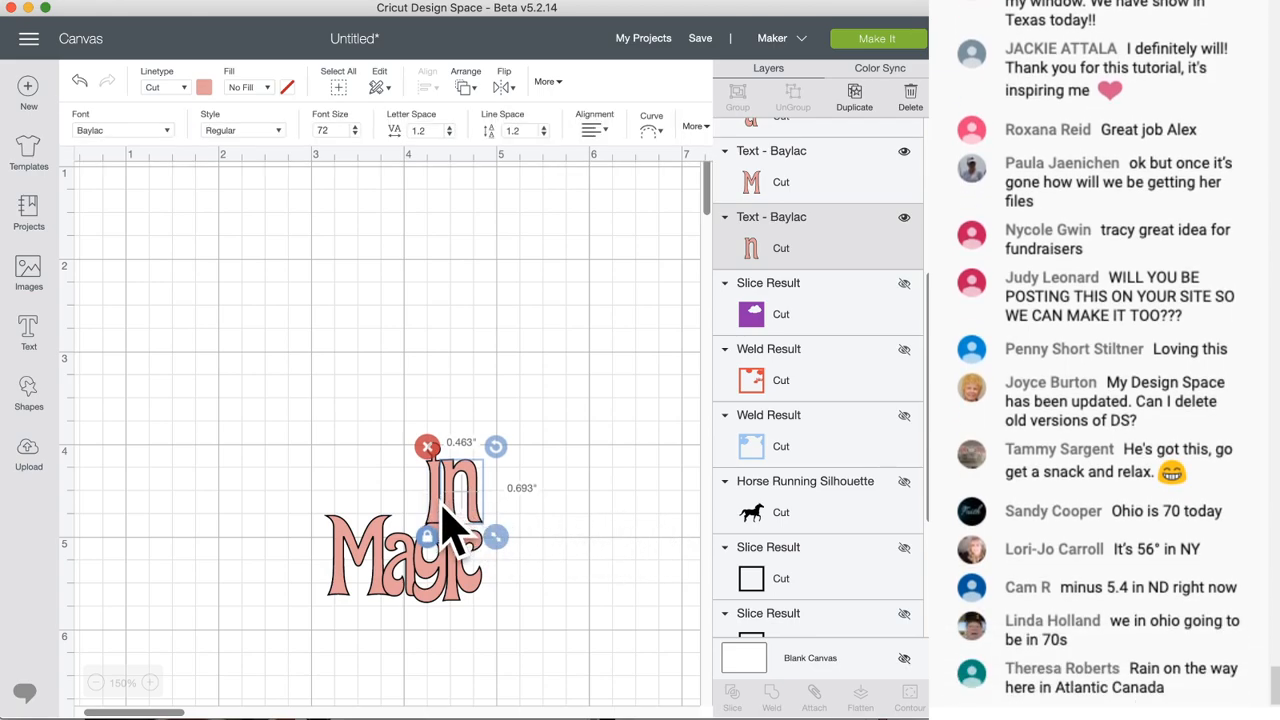
pyautogui.moveTo(452, 525)
pyautogui.mouseDown()
pyautogui.moveTo(314, 509)
pyautogui.moveTo(447, 527)
pyautogui.moveTo(355, 495)
pyautogui.moveTo(437, 505)
pyautogui.moveTo(453, 525)
pyautogui.mouseUp()
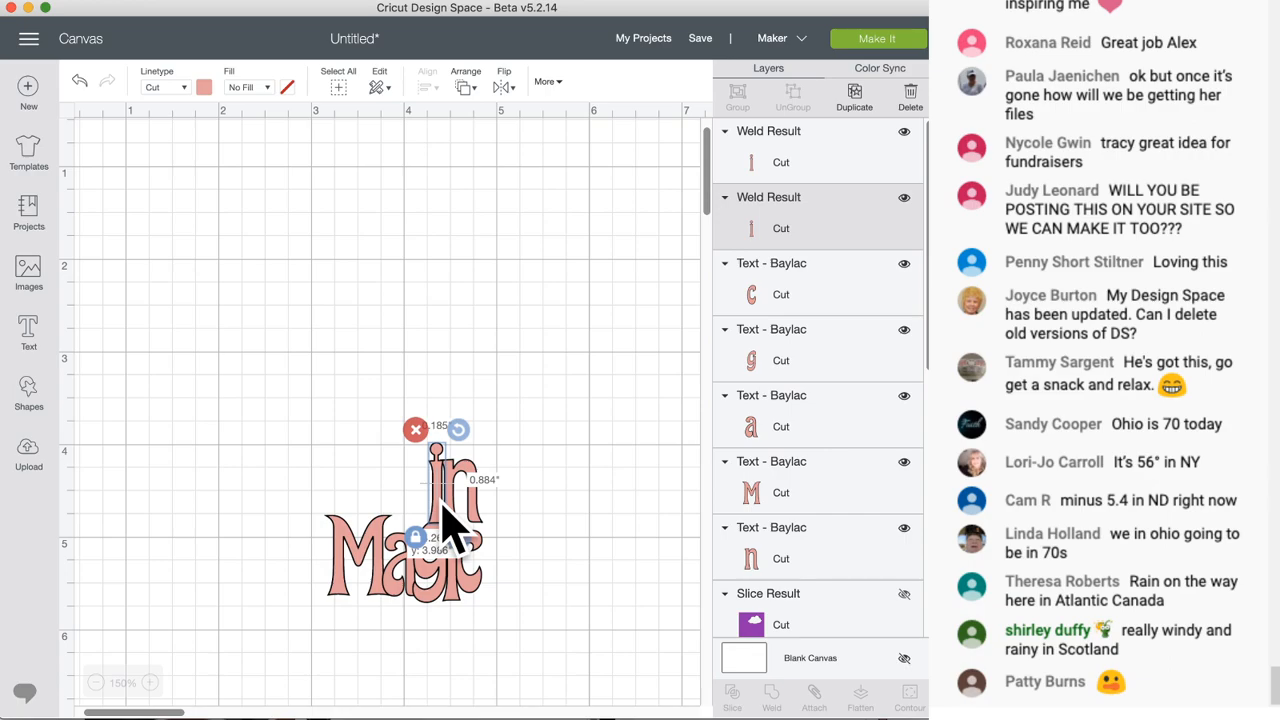
# - Try welding all the letters of "in" and "Magic" into one shape, and undo the weld
pyautogui.moveTo(543, 478); pyautogui.dragTo(330, 588)
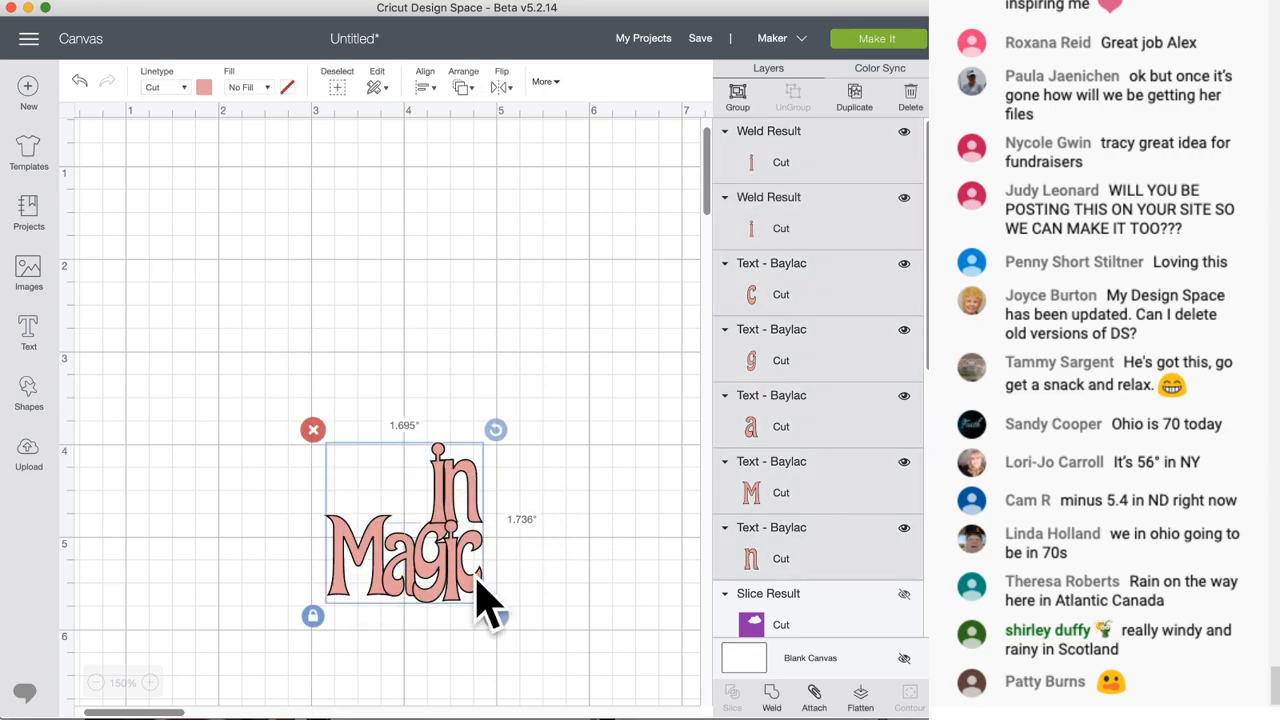
pyautogui.click(771, 703)
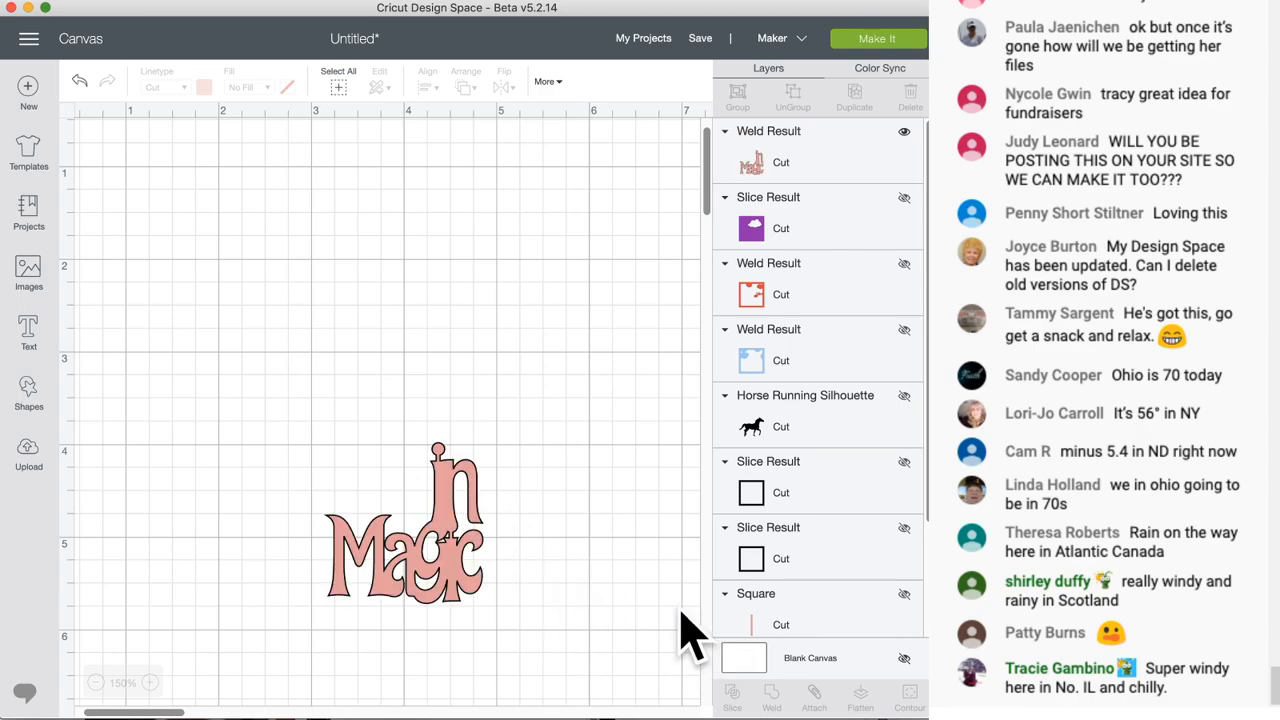
pyautogui.click(79, 81)
# - Reposition the "n" and "i" of "in" slightly so they meet each other and the end of "Magic" differently
pyautogui.click(484, 505)
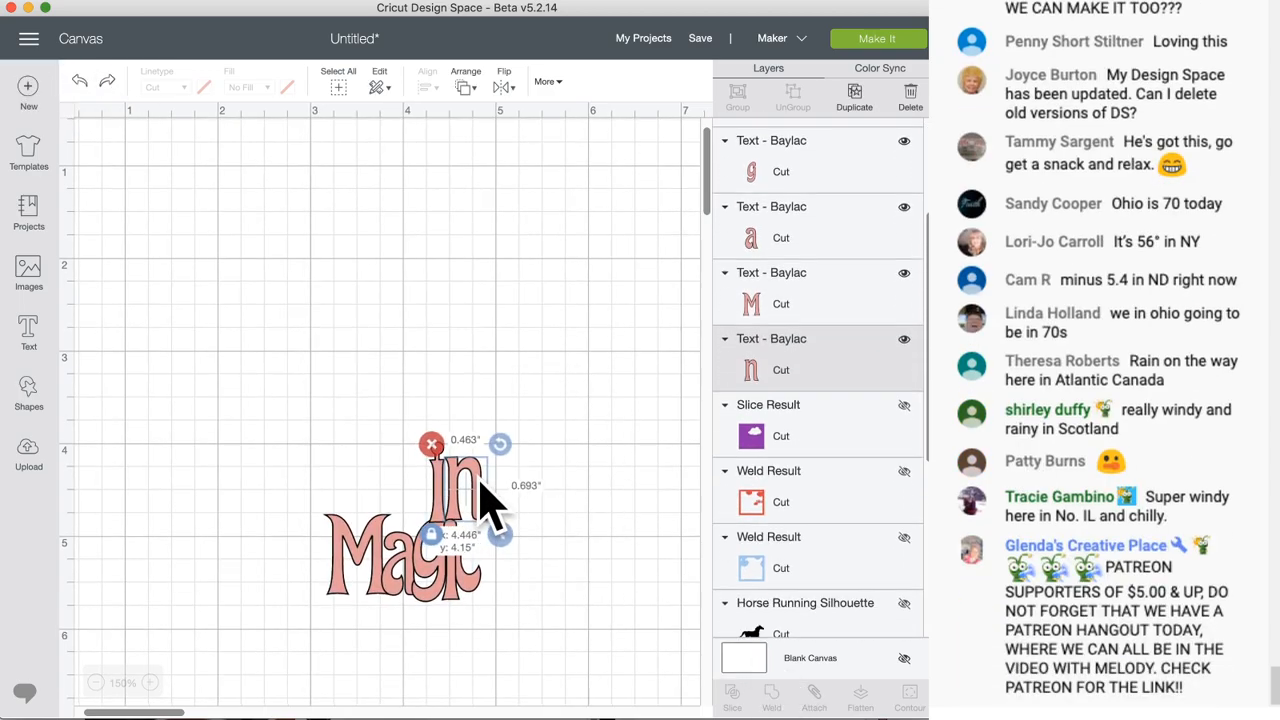
pyautogui.click(442, 505)
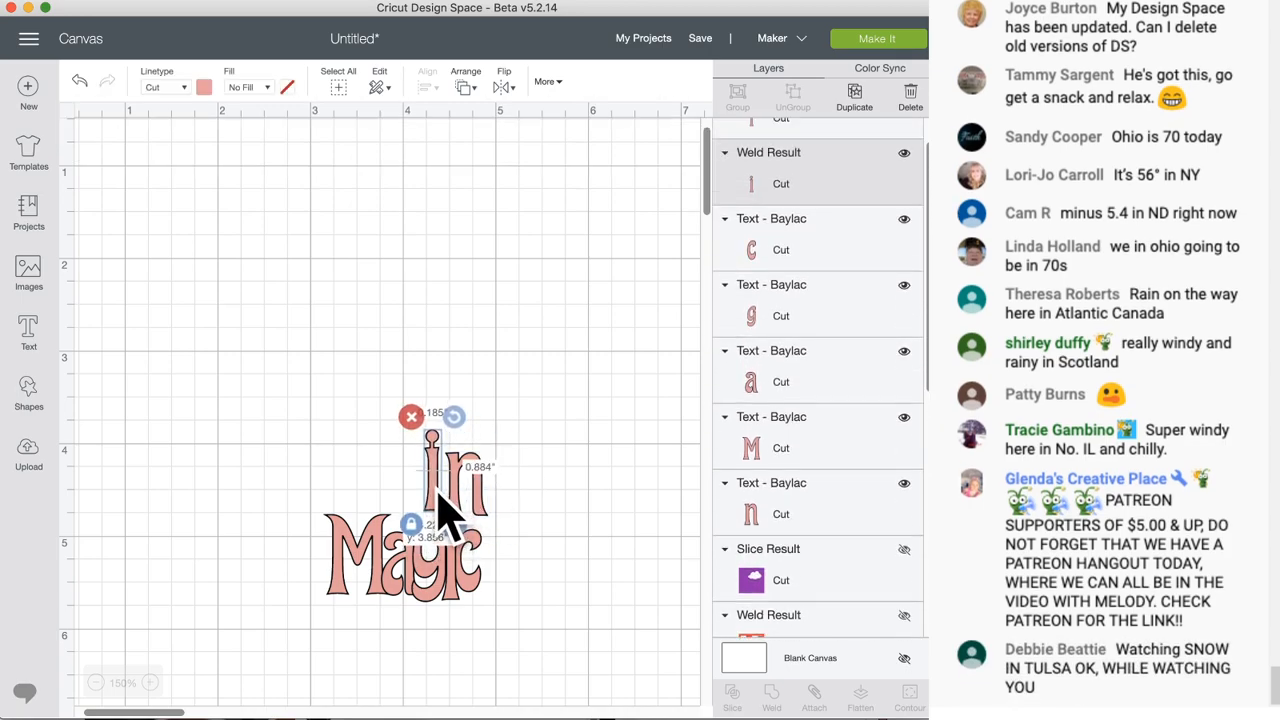
pyautogui.moveTo(500, 530); pyautogui.dragTo(537, 512)
pyautogui.click(432, 515)
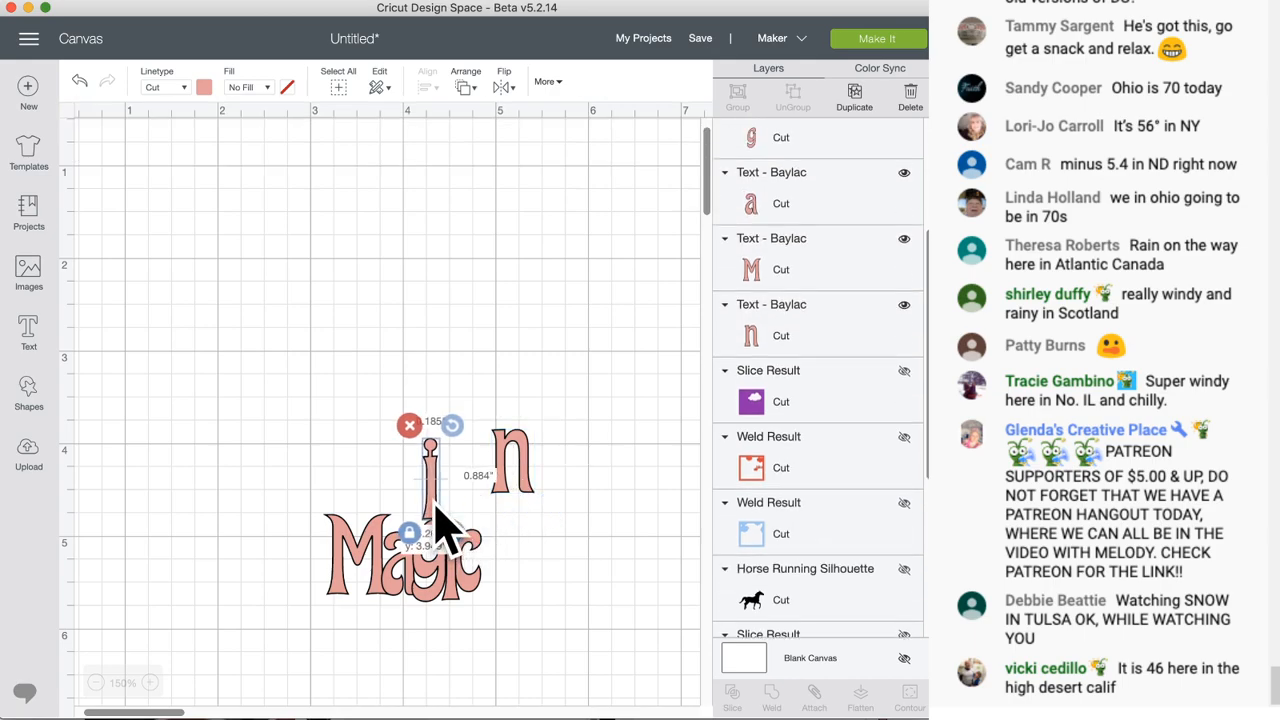
pyautogui.moveTo(447, 527); pyautogui.dragTo(441, 511)
# - Try the weld again on the repositioned "in" and "Magic" letters, and undo it
pyautogui.moveTo(537, 492); pyautogui.dragTo(366, 570)
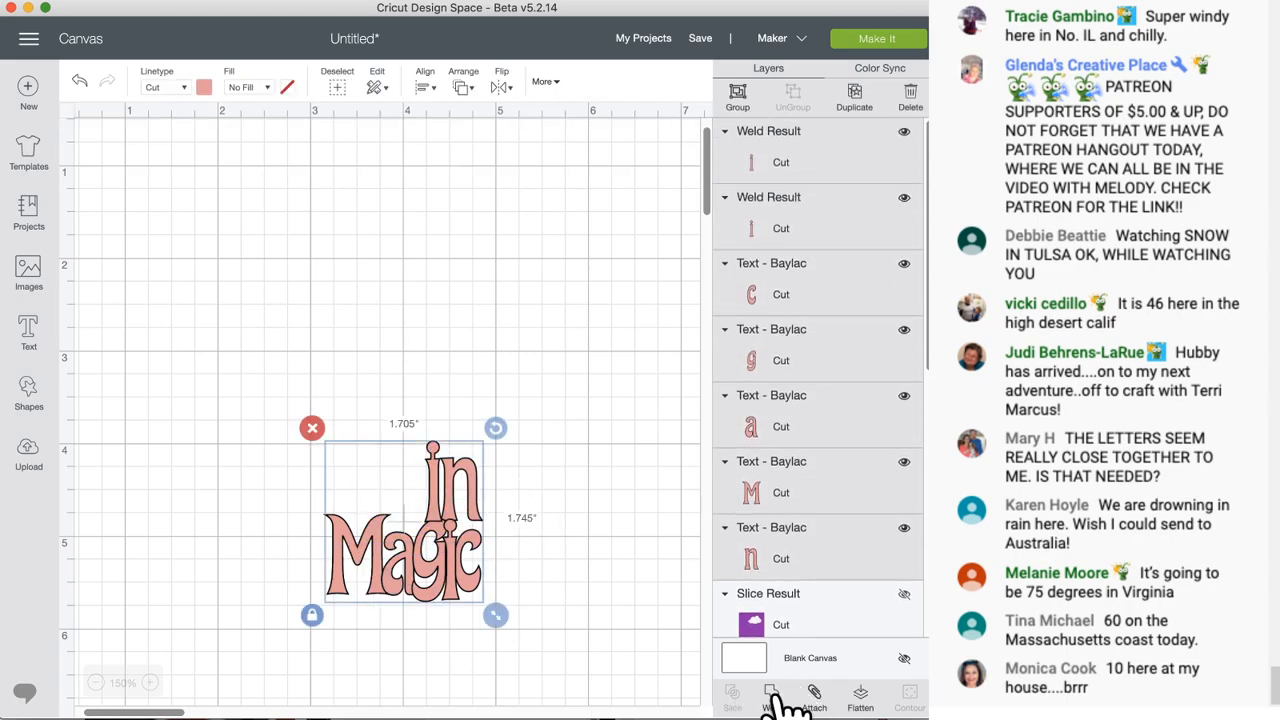
pyautogui.click(779, 697)
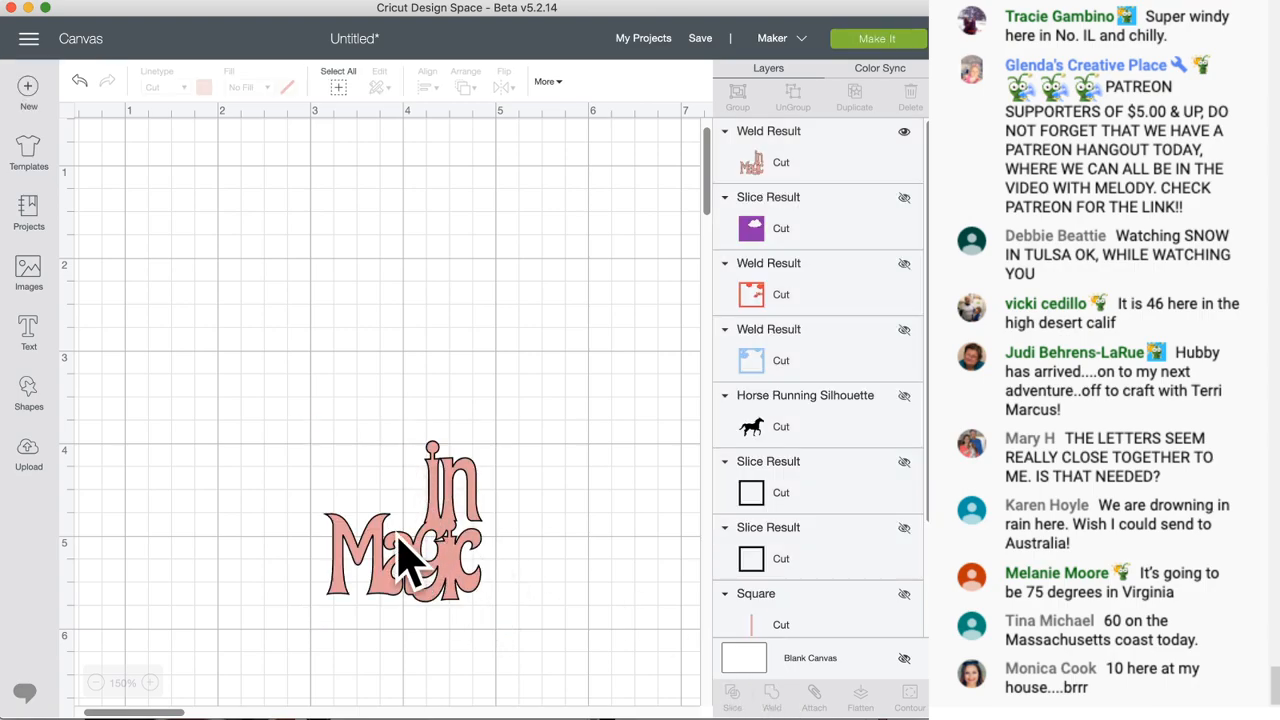
pyautogui.click(80, 82)
# - Raise the "n" and "i" so that "in" stands clear above "Magic" with its letters overlapping
pyautogui.click(468, 488)
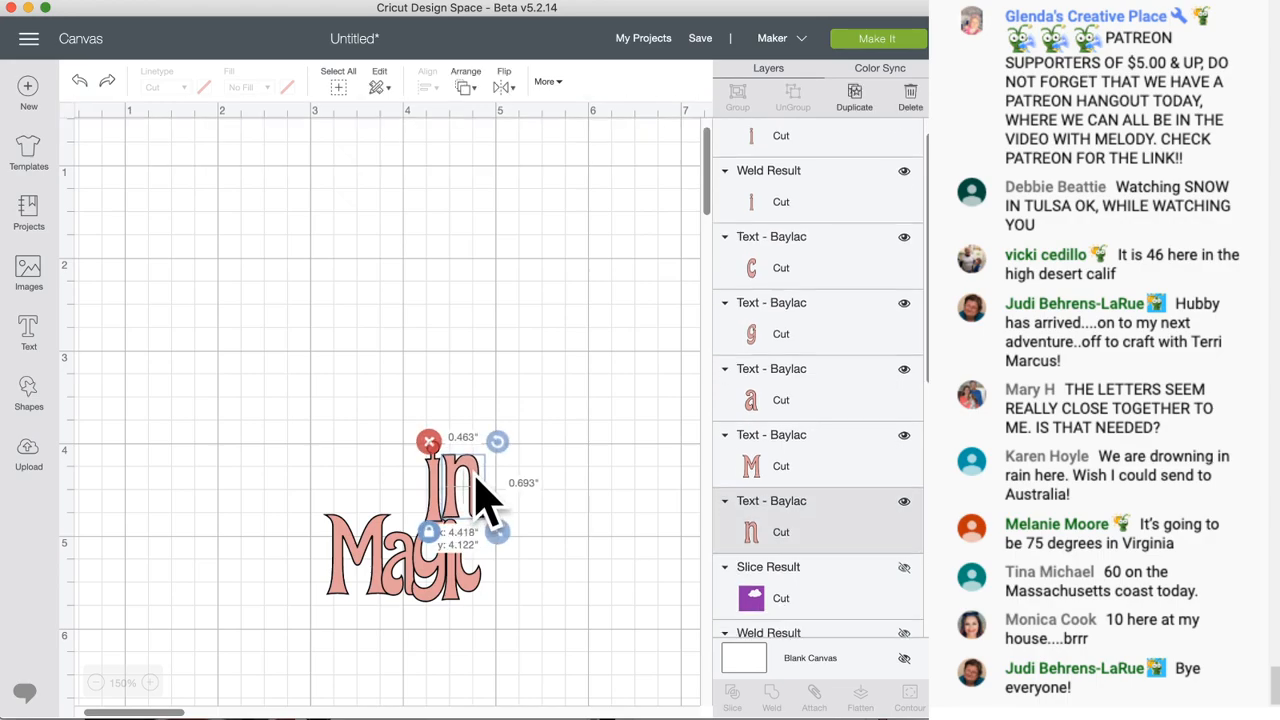
pyautogui.click(446, 490)
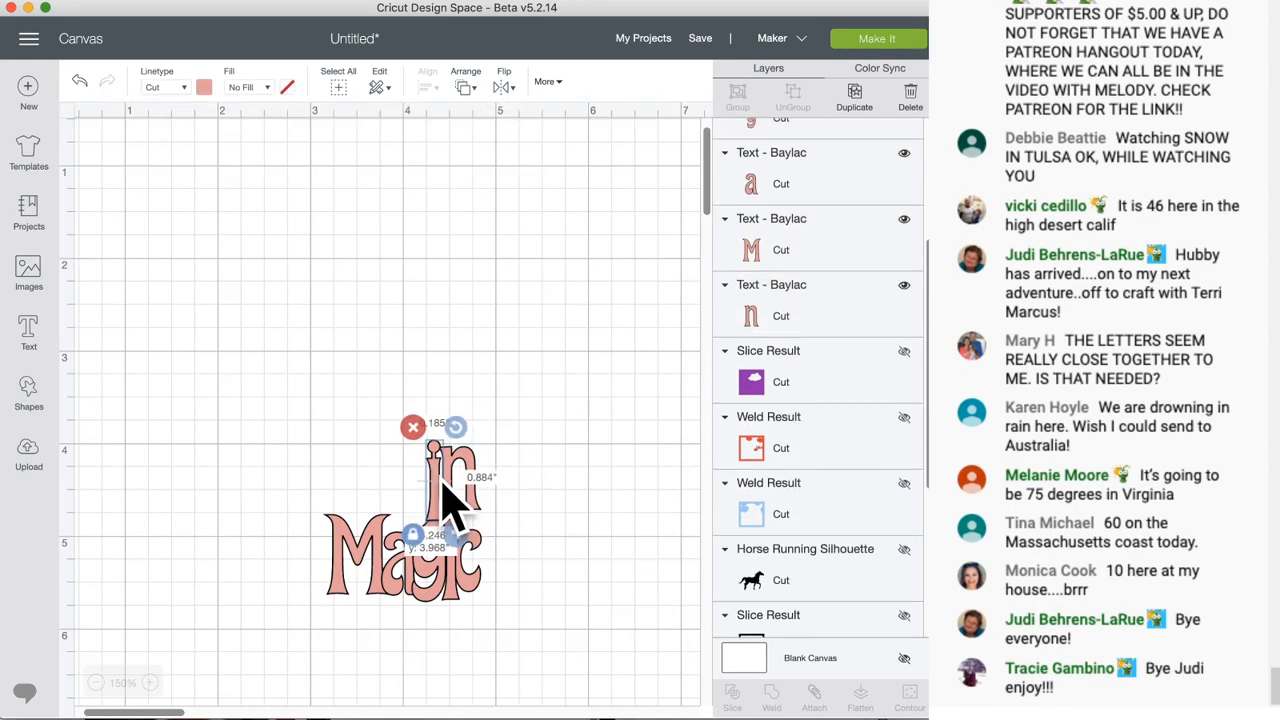
pyautogui.moveTo(441, 476); pyautogui.dragTo(444, 474)
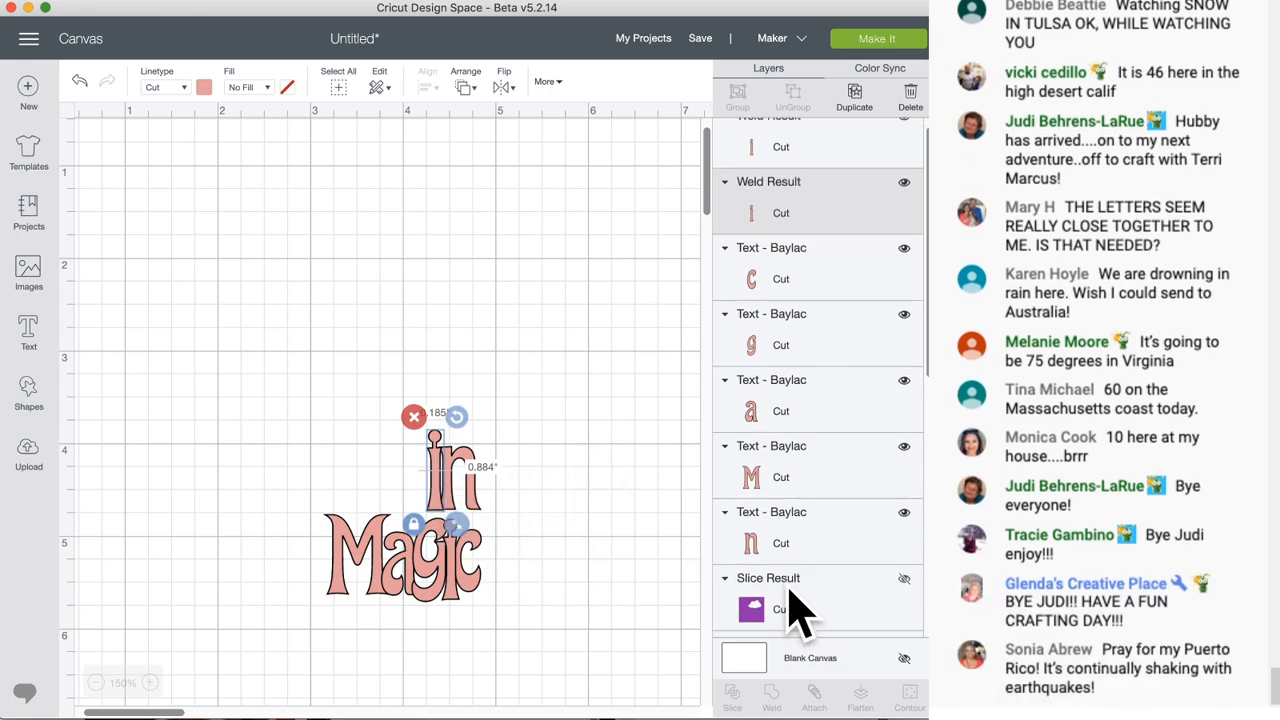
# - Unhide the upper of the two plain black square frames and move it to the right of the "in Magic" lettering
pyautogui.scroll(-6, 829, 480)
pyautogui.scroll(-3, 830, 480)
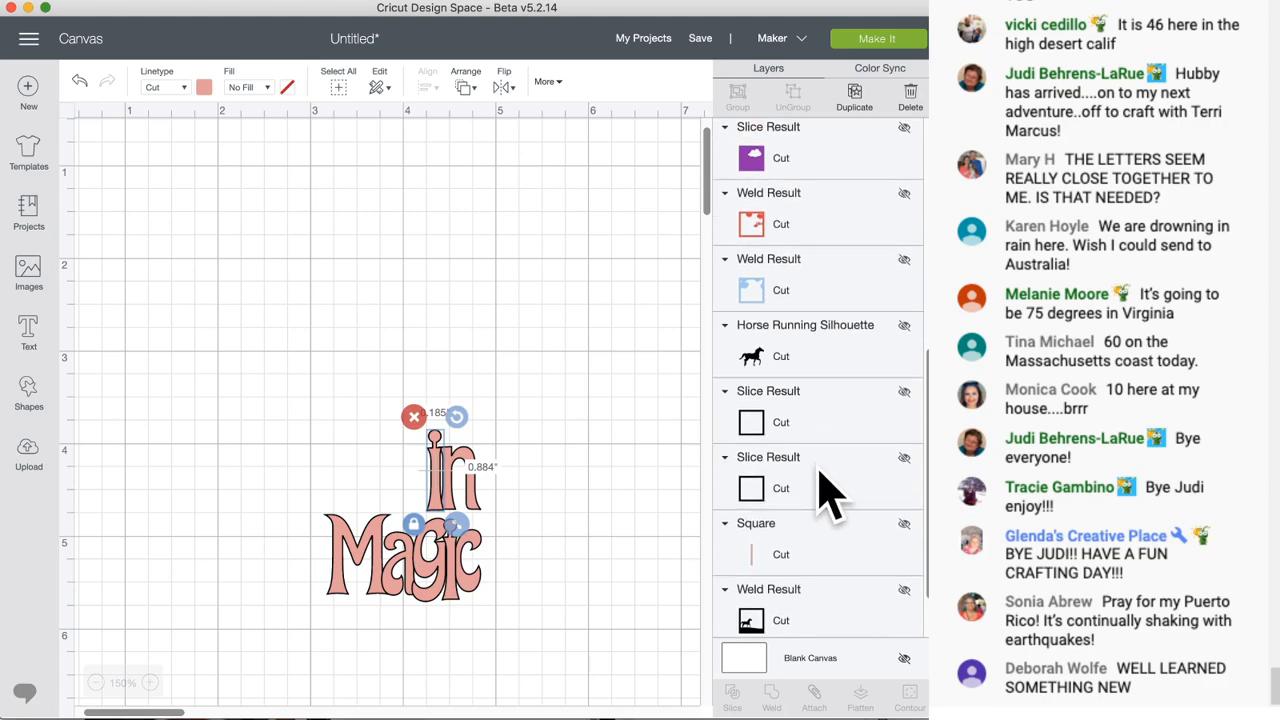
pyautogui.click(903, 392)
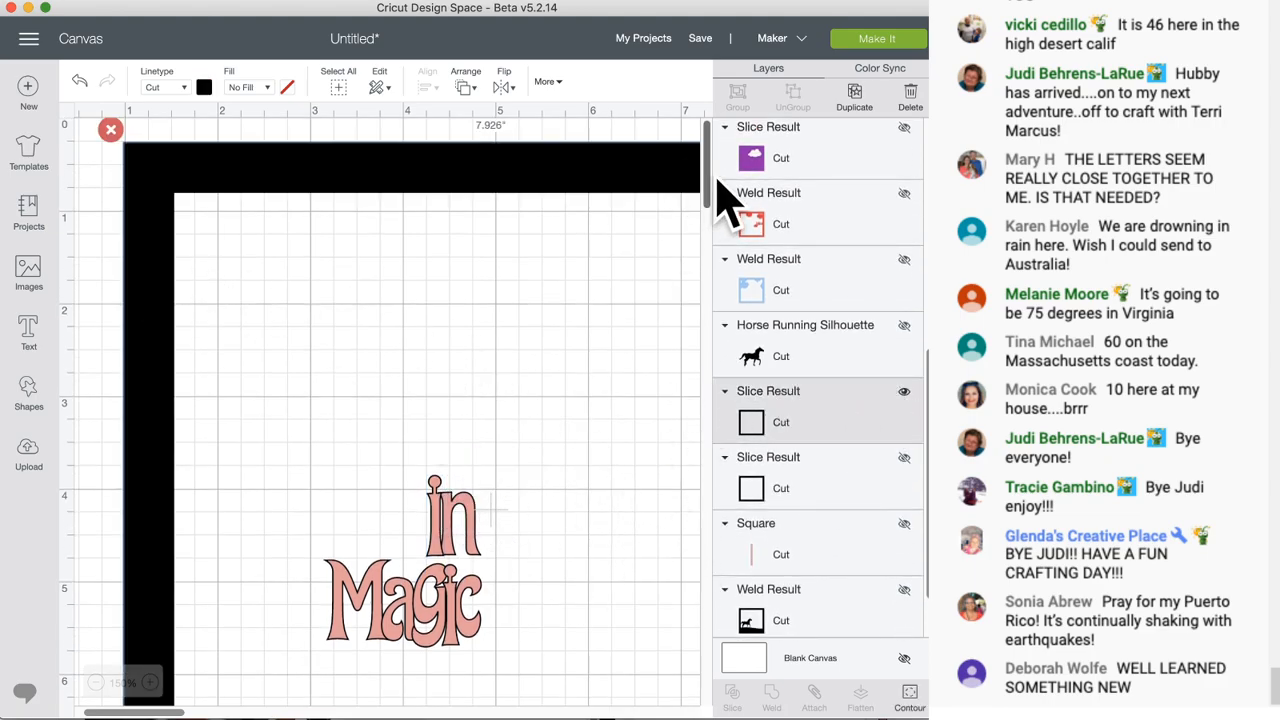
pyautogui.moveTo(709, 166); pyautogui.dragTo(712, 205)
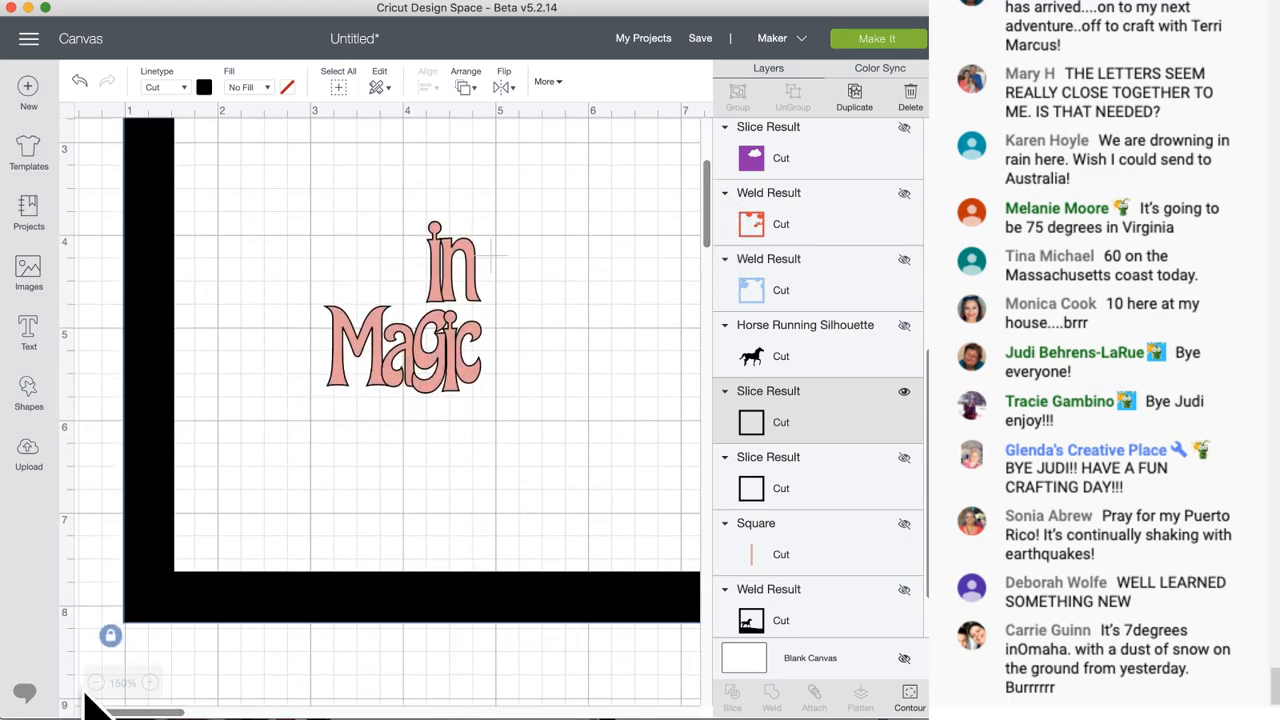
pyautogui.click(94, 683)
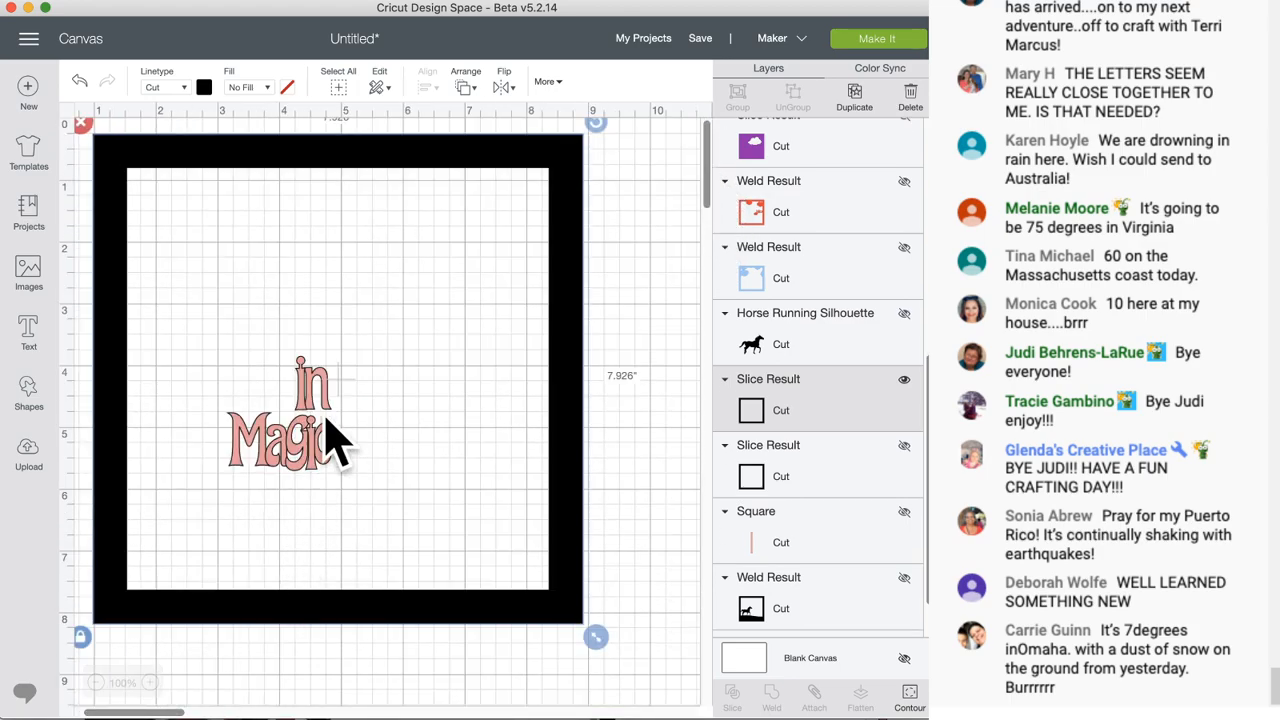
pyautogui.moveTo(557, 482); pyautogui.dragTo(701, 512)
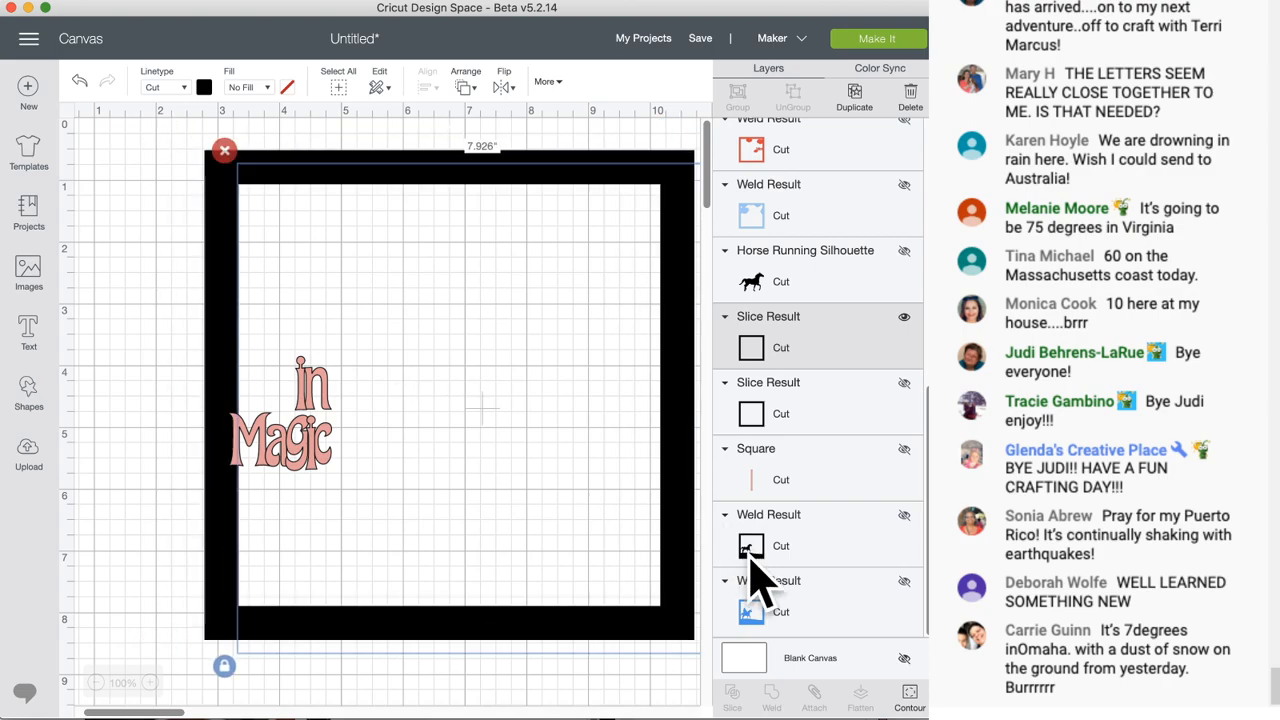
pyautogui.moveTo(257, 586); pyautogui.dragTo(423, 563)
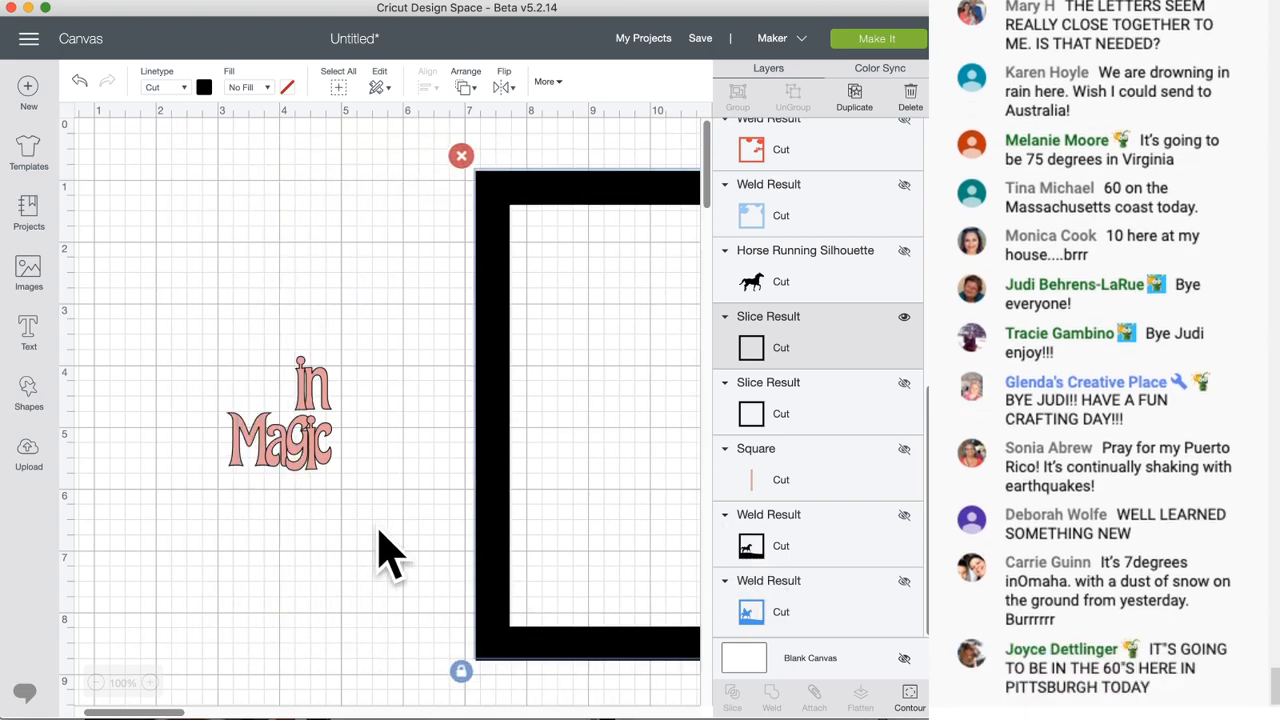
pyautogui.click(318, 395)
pyautogui.moveTo(398, 361); pyautogui.dragTo(172, 472)
pyautogui.moveTo(510, 490); pyautogui.dragTo(371, 471)
# - Send the "g" of "Magic" to the front of the other layers and undo the extra move of the black frame
pyautogui.rightClick(301, 441)
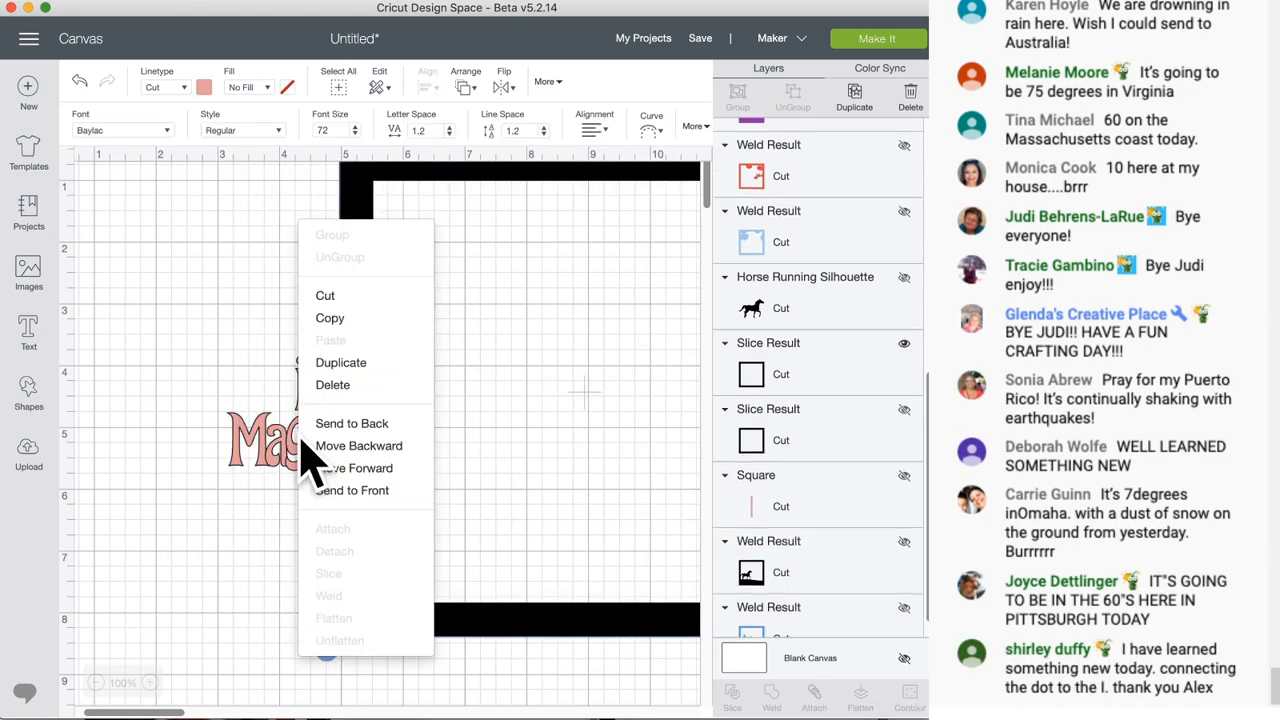
pyautogui.click(392, 490)
pyautogui.moveTo(303, 492); pyautogui.dragTo(307, 457)
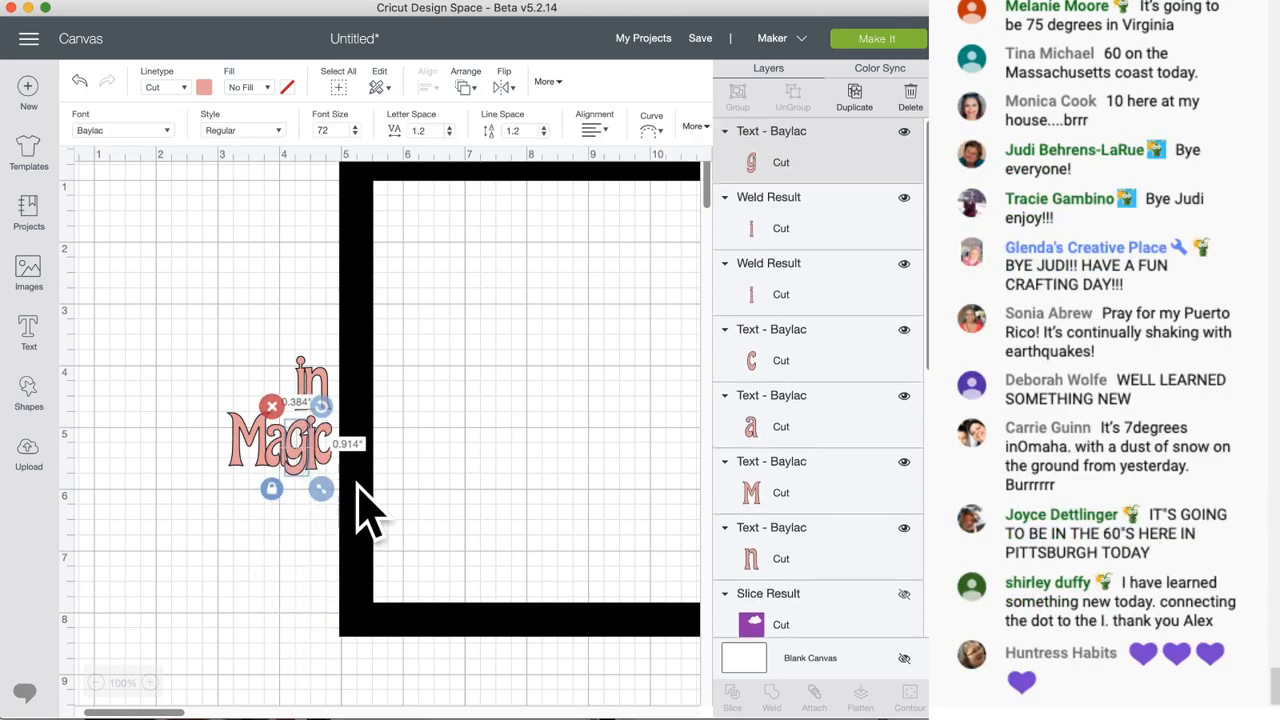
pyautogui.moveTo(357, 500); pyautogui.dragTo(455, 530)
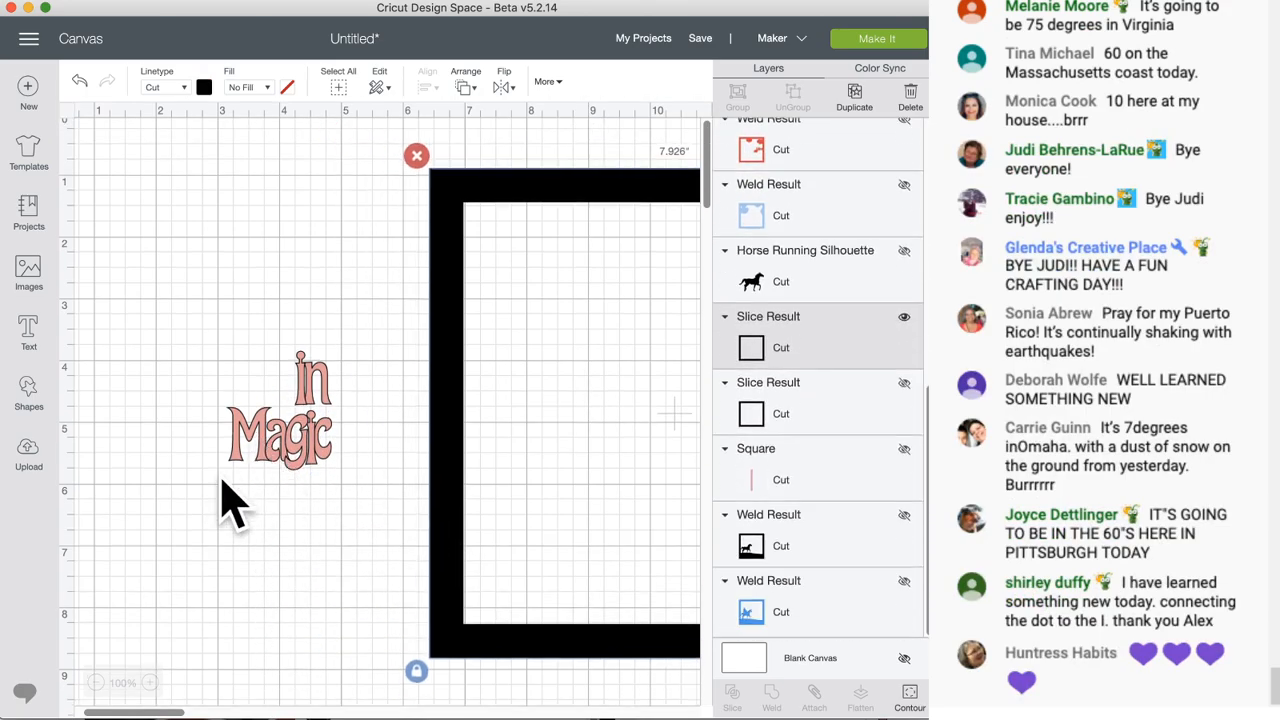
pyautogui.click(80, 82)
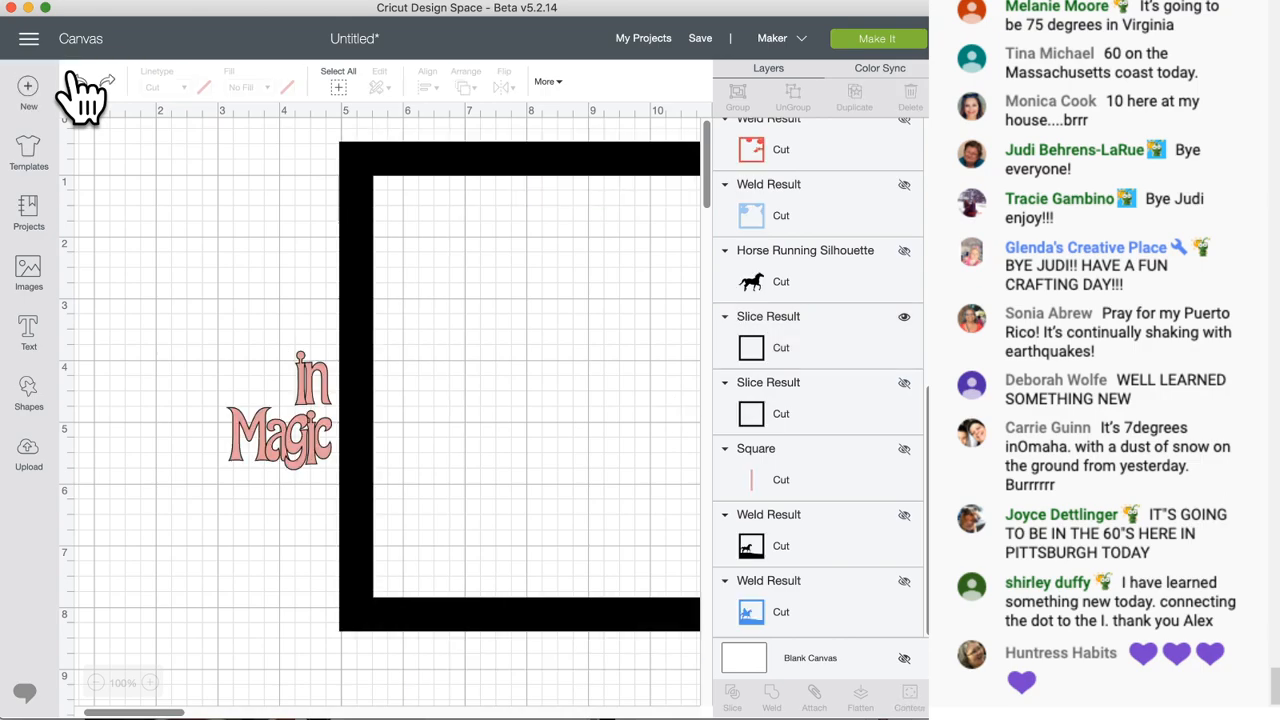
# - Move all the "in Magic" letters down and left, and place the black frame behind them with the lettering at its lower-left corner
pyautogui.moveTo(307, 513)
pyautogui.mouseDown()
pyautogui.moveTo(337, 371)
pyautogui.moveTo(240, 323)
pyautogui.moveTo(202, 284)
pyautogui.moveTo(303, 310)
pyautogui.moveTo(300, 466)
pyautogui.moveTo(322, 507)
pyautogui.mouseUp()
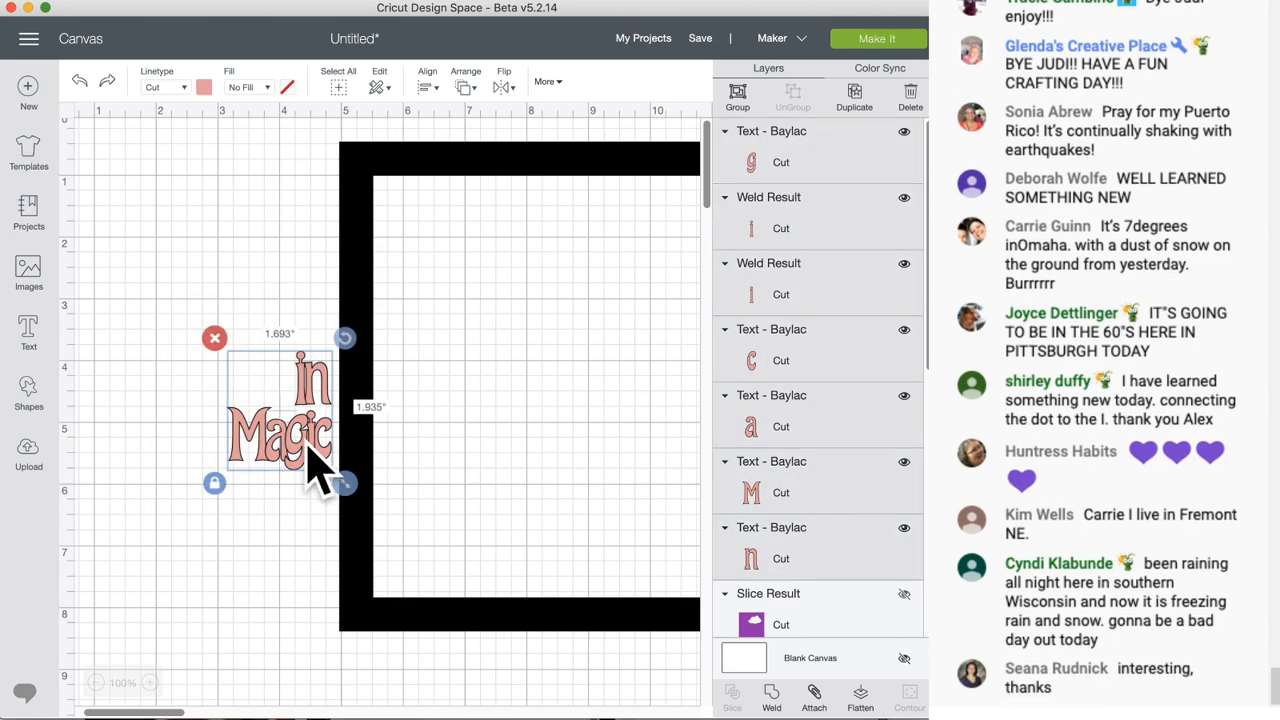
pyautogui.rightClick(299, 459)
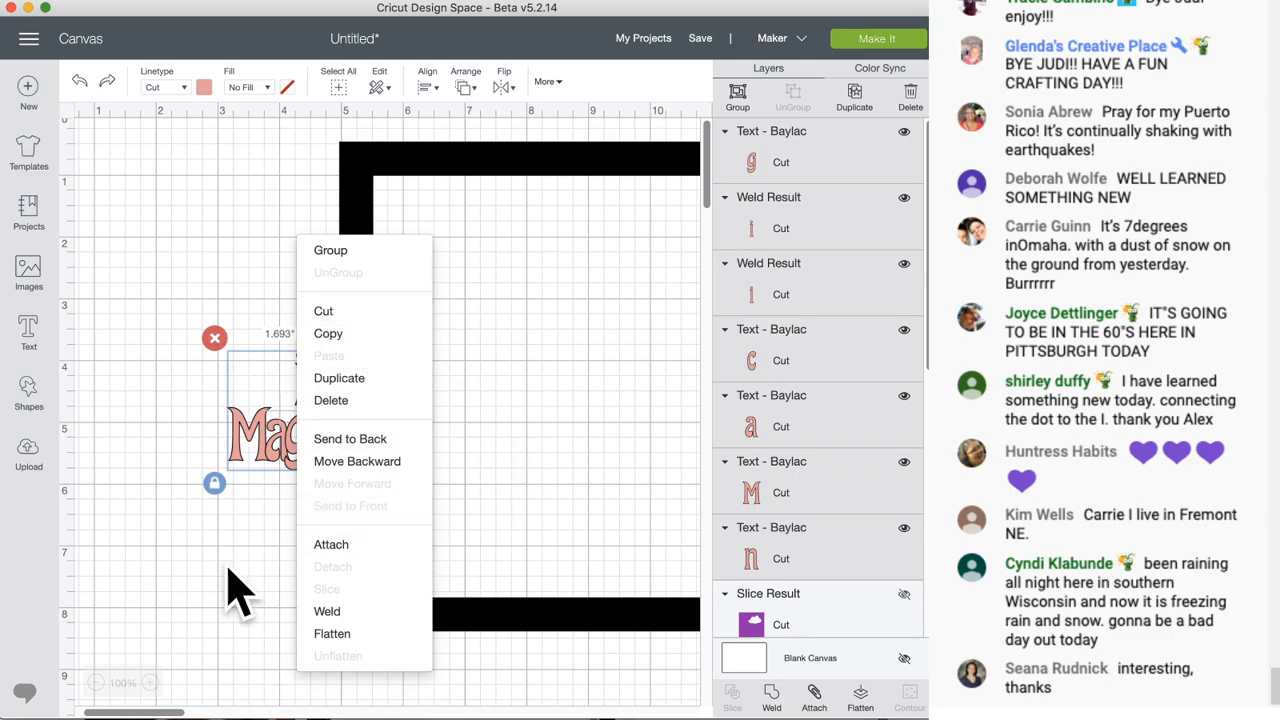
pyautogui.click(350, 252)
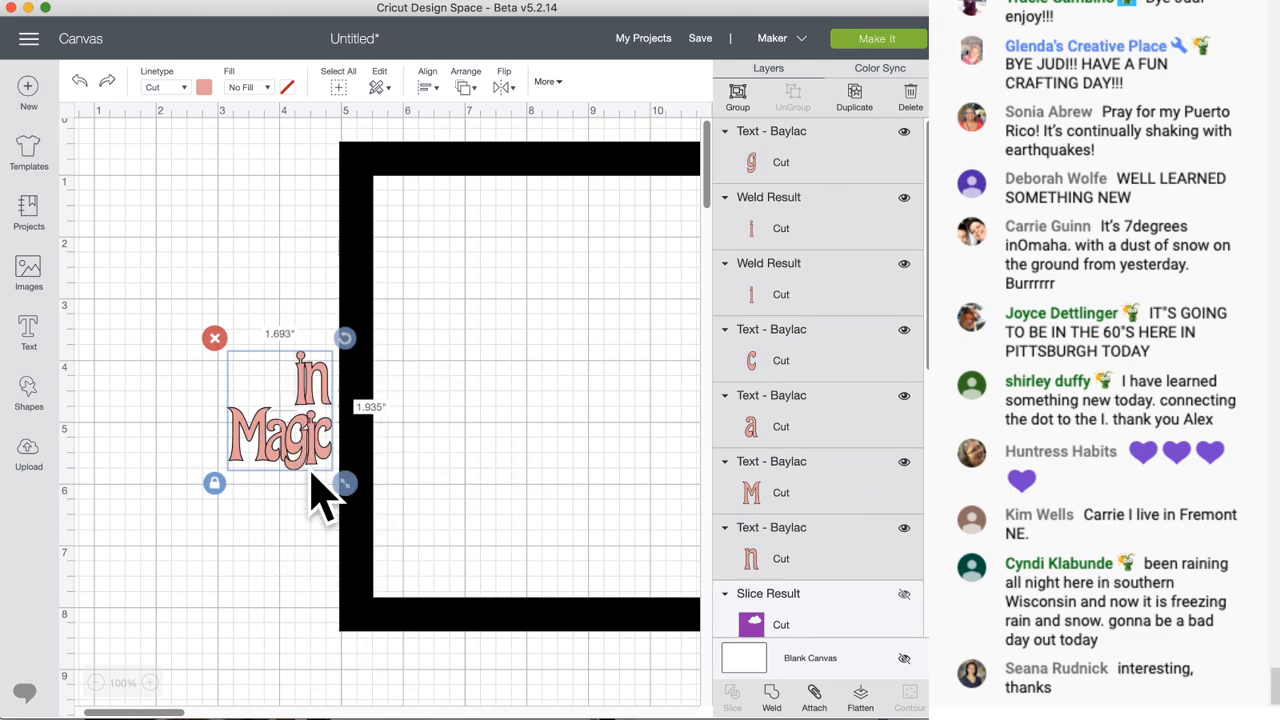
pyautogui.moveTo(310, 475); pyautogui.dragTo(191, 600)
pyautogui.moveTo(335, 478); pyautogui.dragTo(283, 388)
pyautogui.moveTo(360, 394); pyautogui.dragTo(128, 372)
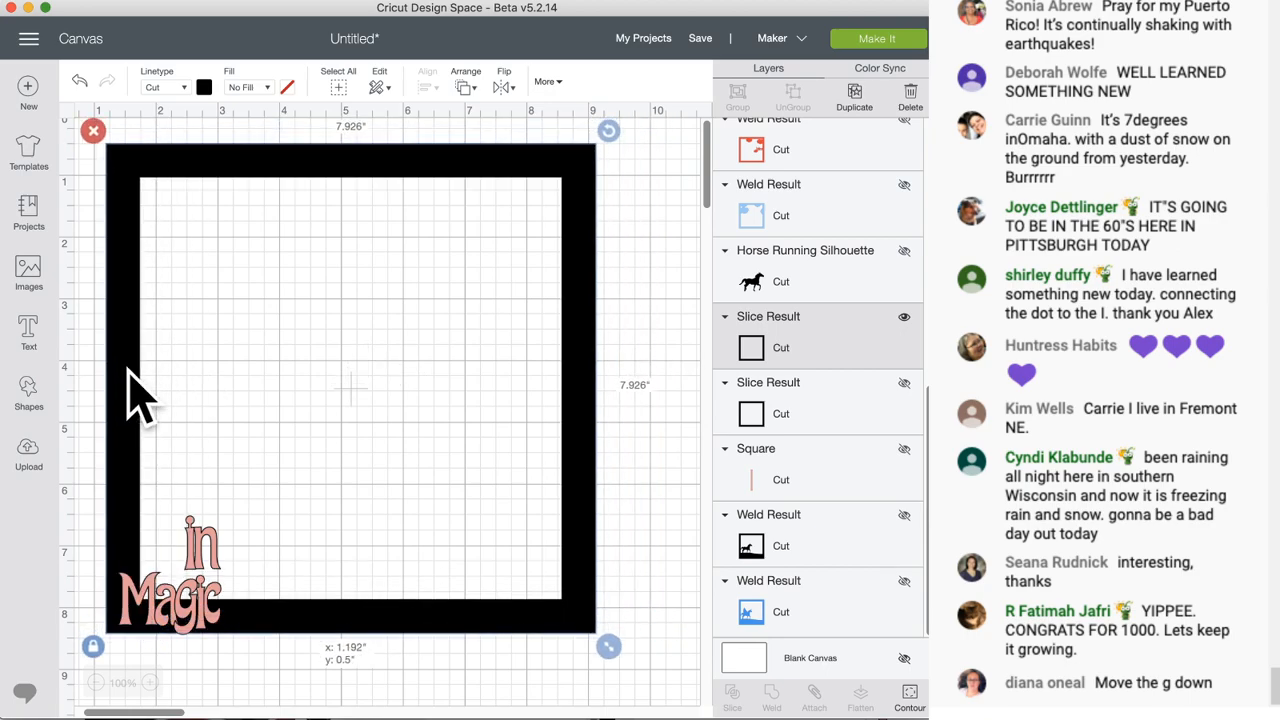
# - Nudge the "g" of "Magic" and move the black frame off to the right of the lettering
pyautogui.moveTo(205, 625)
pyautogui.mouseDown()
pyautogui.moveTo(194, 640)
pyautogui.moveTo(309, 634)
pyautogui.moveTo(191, 634)
pyautogui.mouseUp()
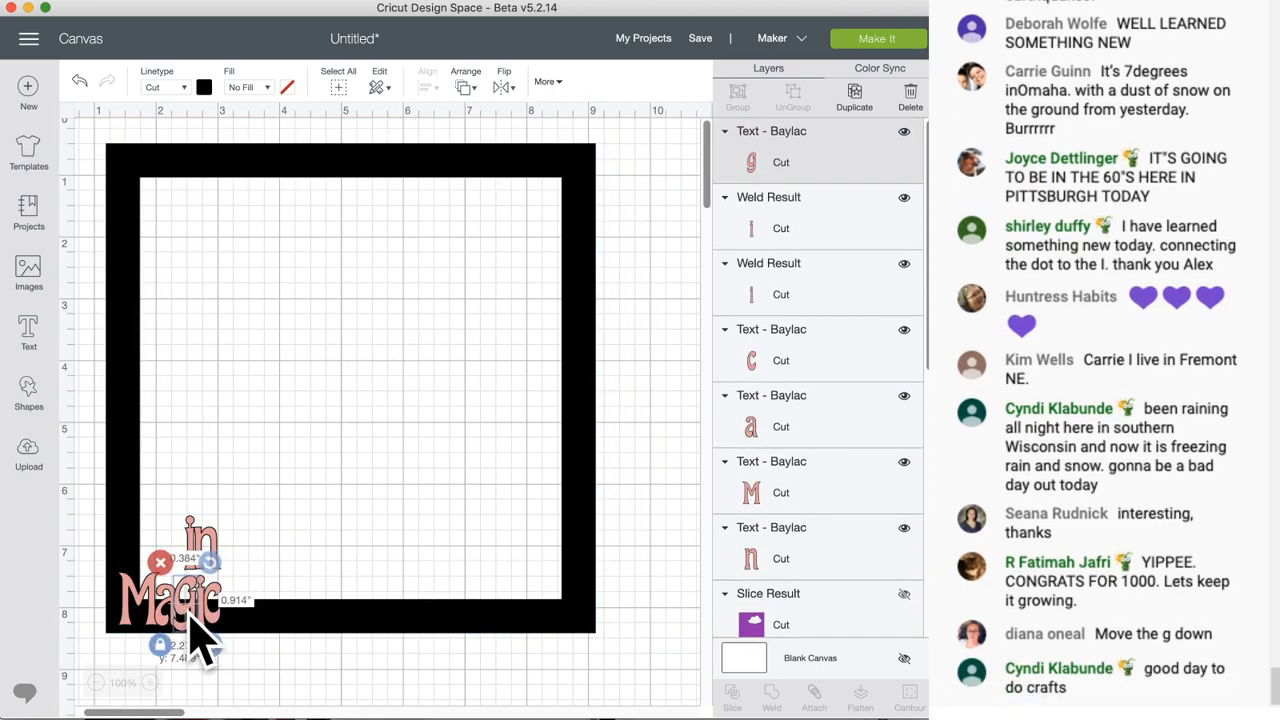
pyautogui.moveTo(371, 634); pyautogui.dragTo(538, 640)
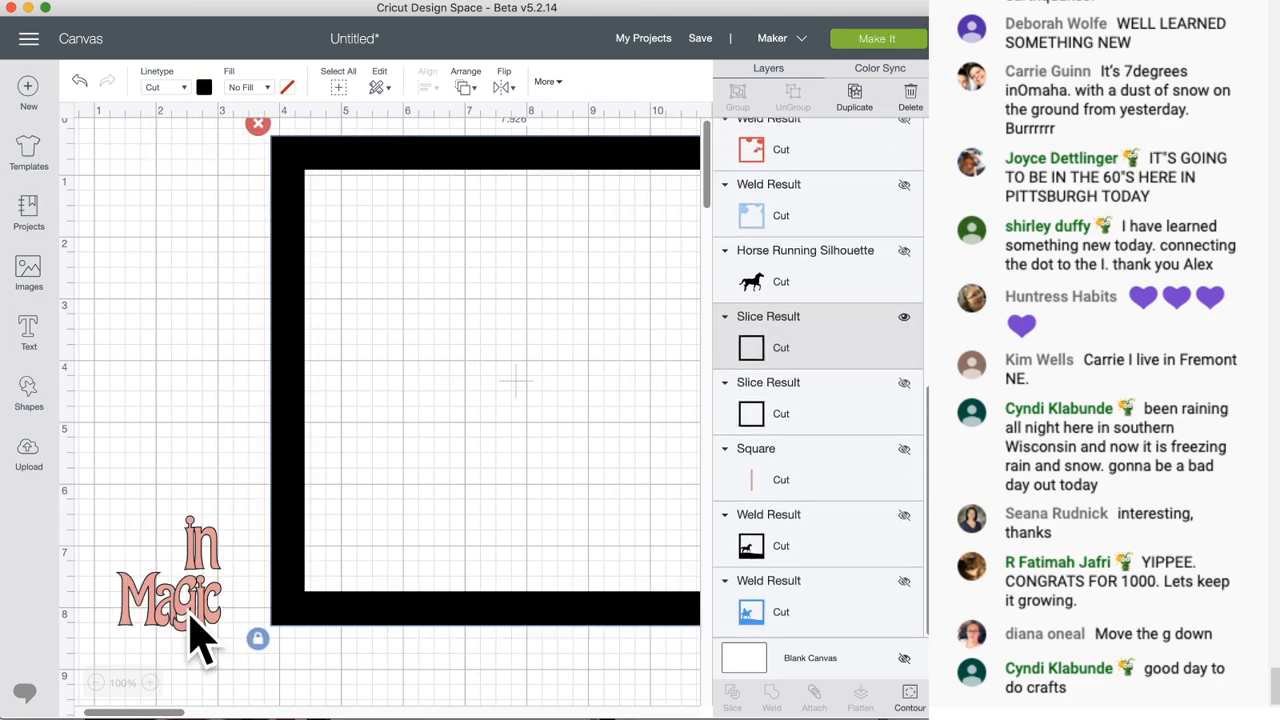
# - Group all the letters of the "in Magic" lettering together
pyautogui.click(192, 617)
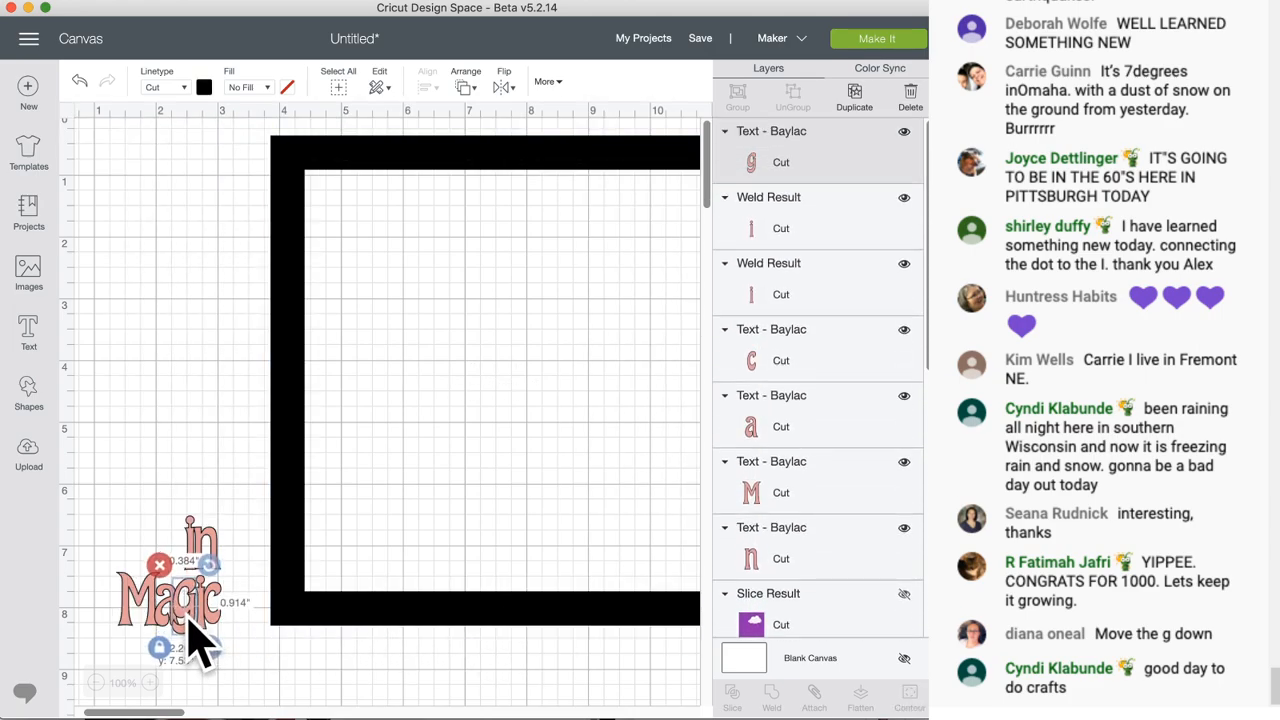
pyautogui.moveTo(236, 672); pyautogui.dragTo(122, 497)
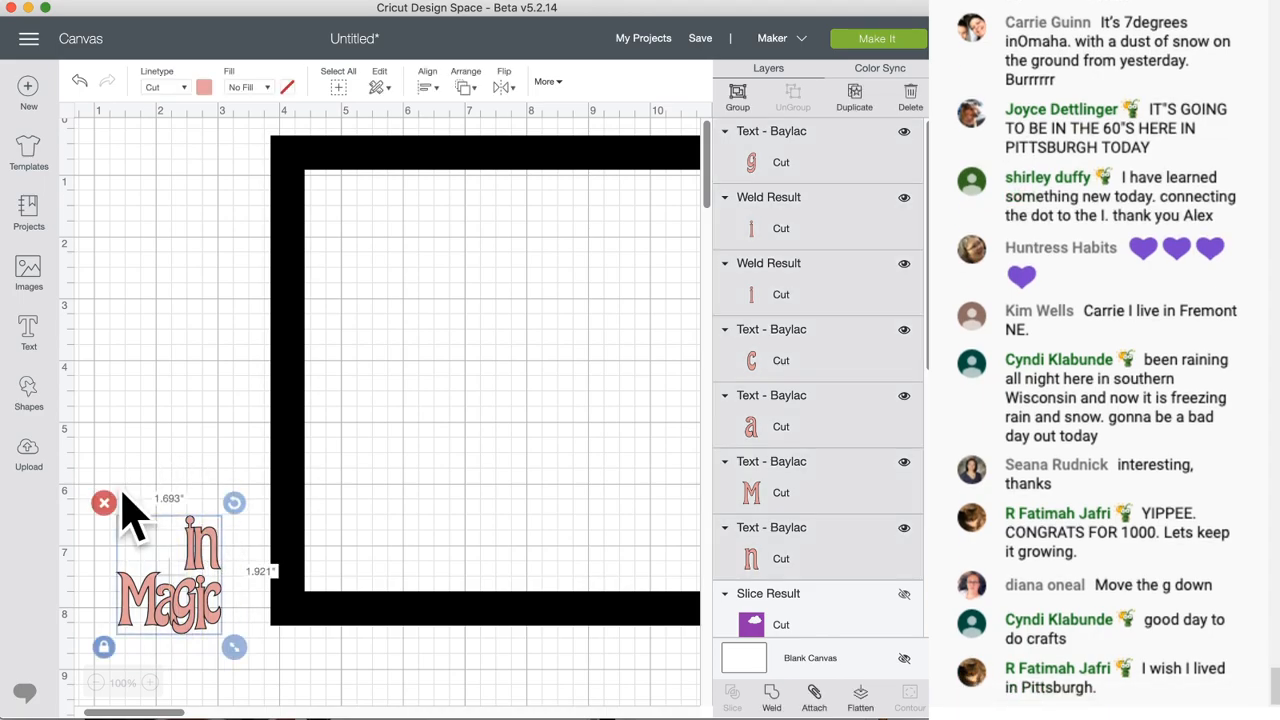
pyautogui.click(744, 97)
# - Move the black frame left behind the lettering and place the grouped "in Magic" inside the frame's lower-right corner
pyautogui.moveTo(283, 593); pyautogui.dragTo(127, 607)
pyautogui.click(277, 690)
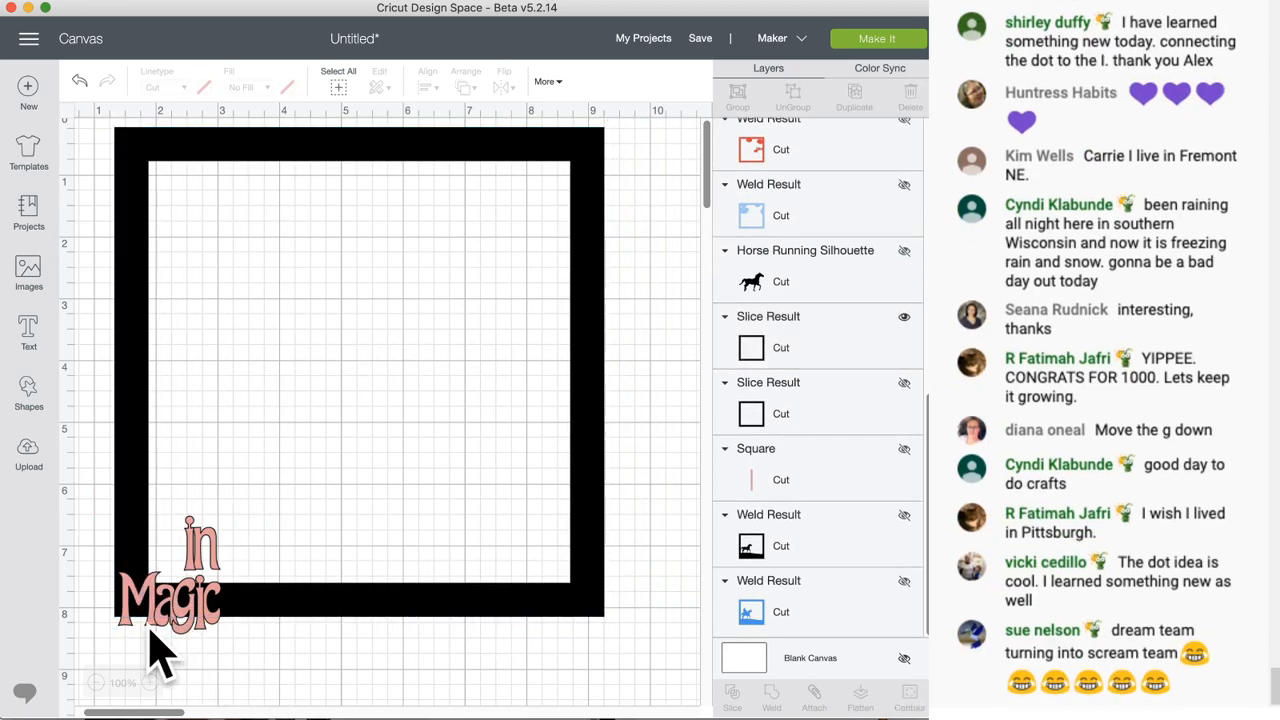
pyautogui.moveTo(190, 637); pyautogui.dragTo(537, 563)
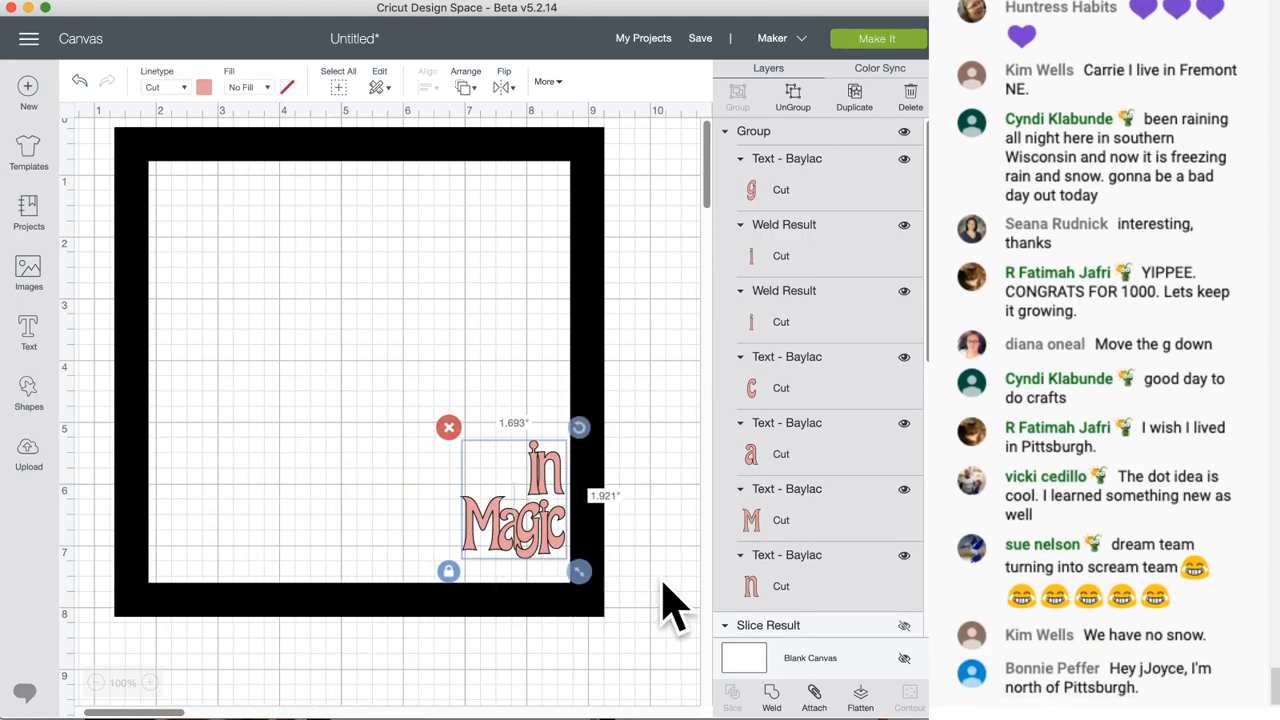
# - Unhide the red cloud frame and move the grouped "in Magic" lettering up beneath its word "Believe"
pyautogui.scroll(-2, 835, 385)
pyautogui.scroll(2, 829, 400)
pyautogui.scroll(-7, 857, 380)
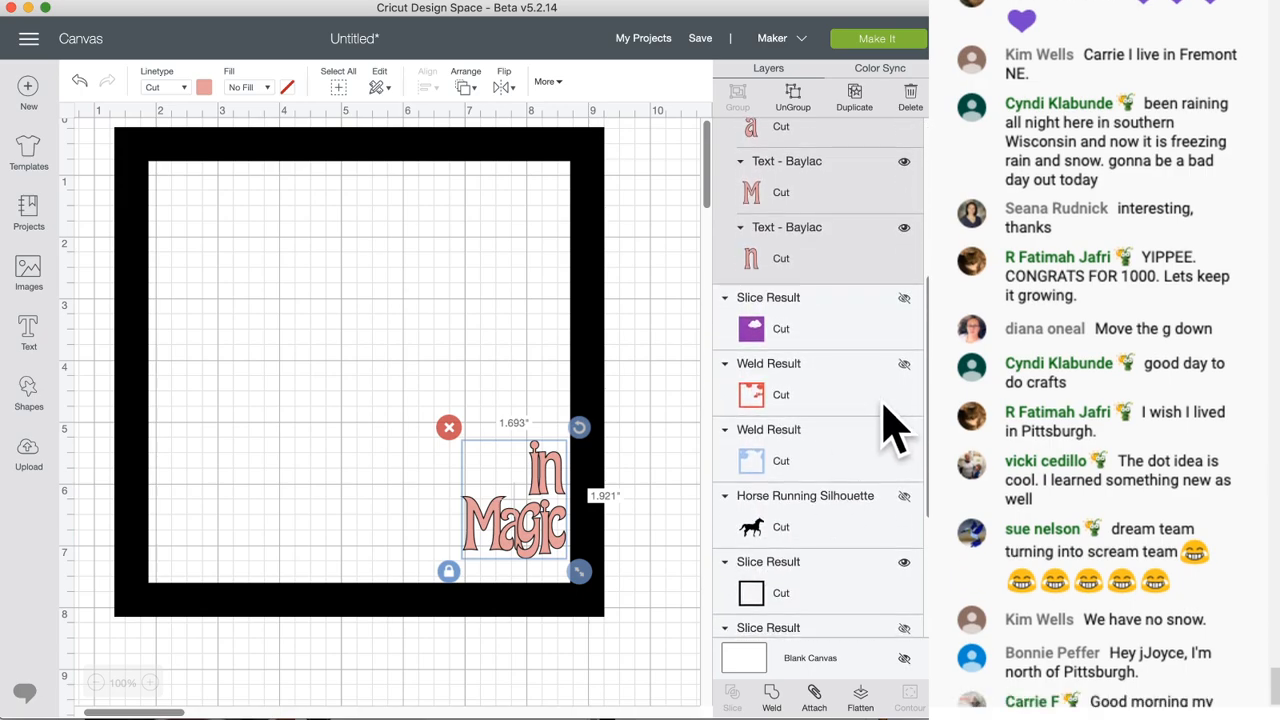
pyautogui.click(903, 364)
pyautogui.moveTo(546, 598)
pyautogui.mouseDown()
pyautogui.moveTo(563, 588)
pyautogui.moveTo(505, 590)
pyautogui.moveTo(562, 584)
pyautogui.mouseUp()
pyautogui.moveTo(539, 539); pyautogui.dragTo(538, 522)
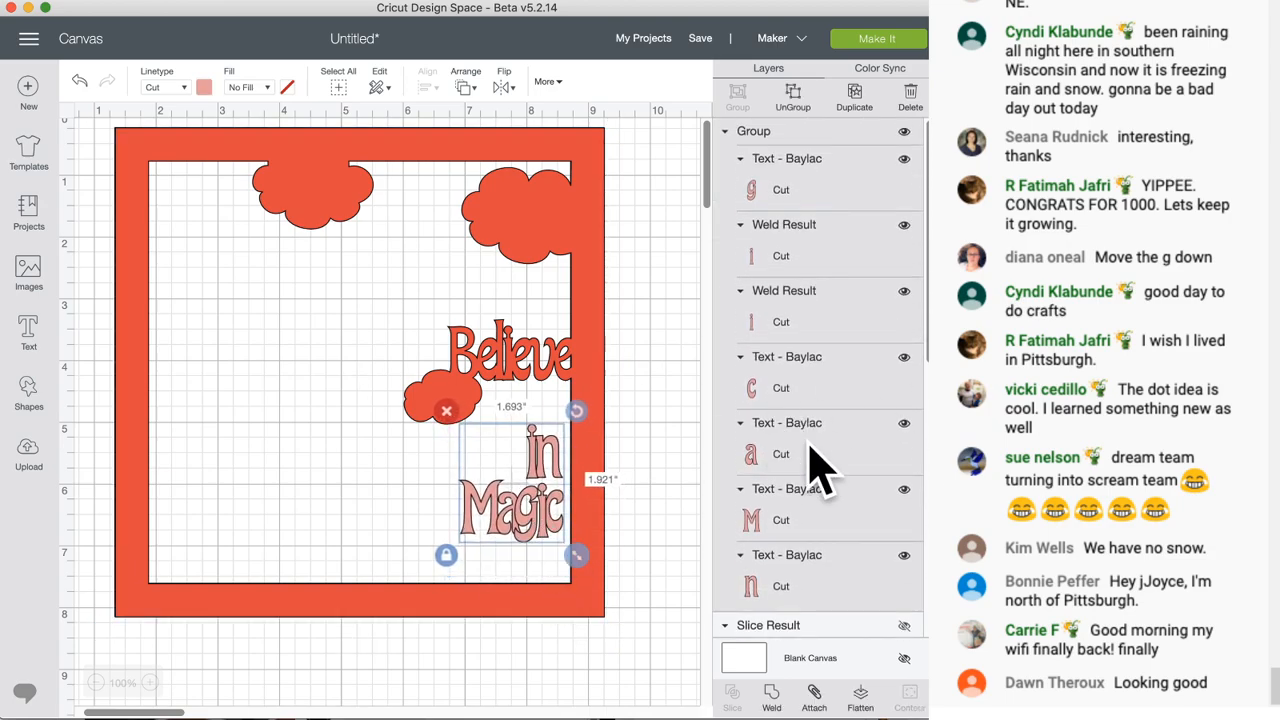
# - Unhide the black horse frame and line it up behind the red one, moving "in Magic" to the frame's right inner edge
pyautogui.scroll(-10, 814, 509)
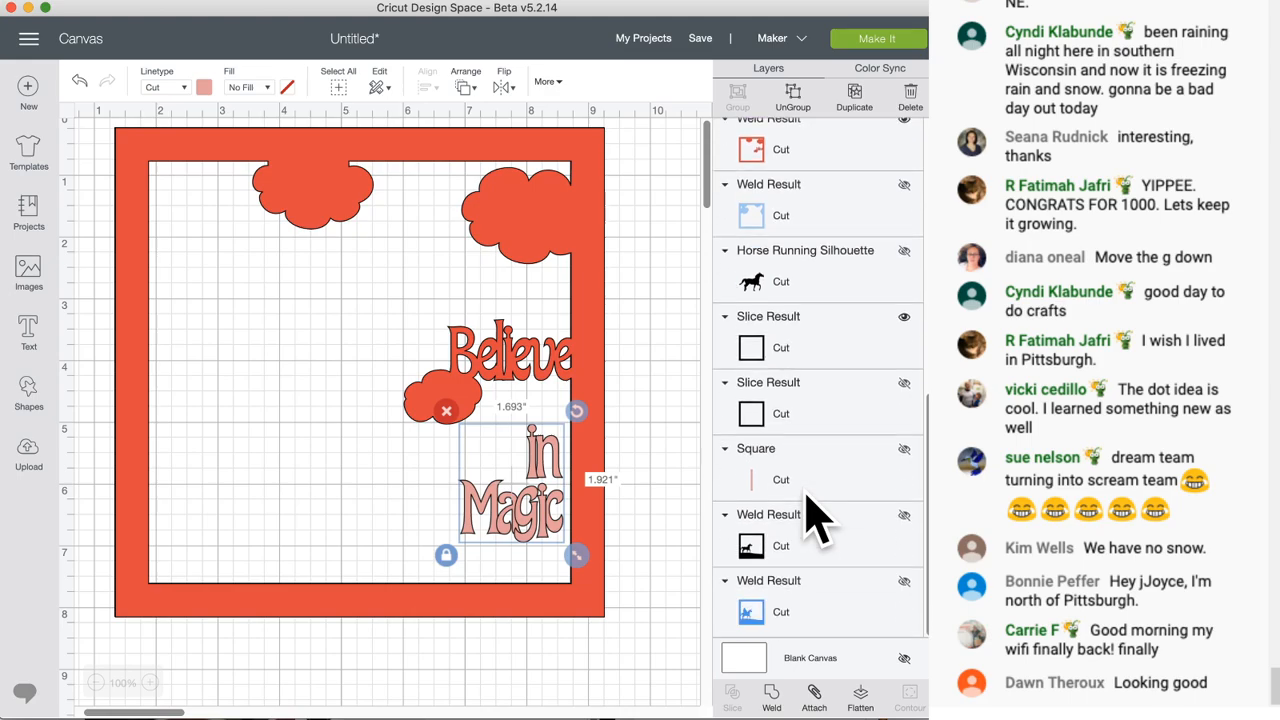
pyautogui.click(904, 516)
pyautogui.moveTo(412, 595); pyautogui.dragTo(162, 620)
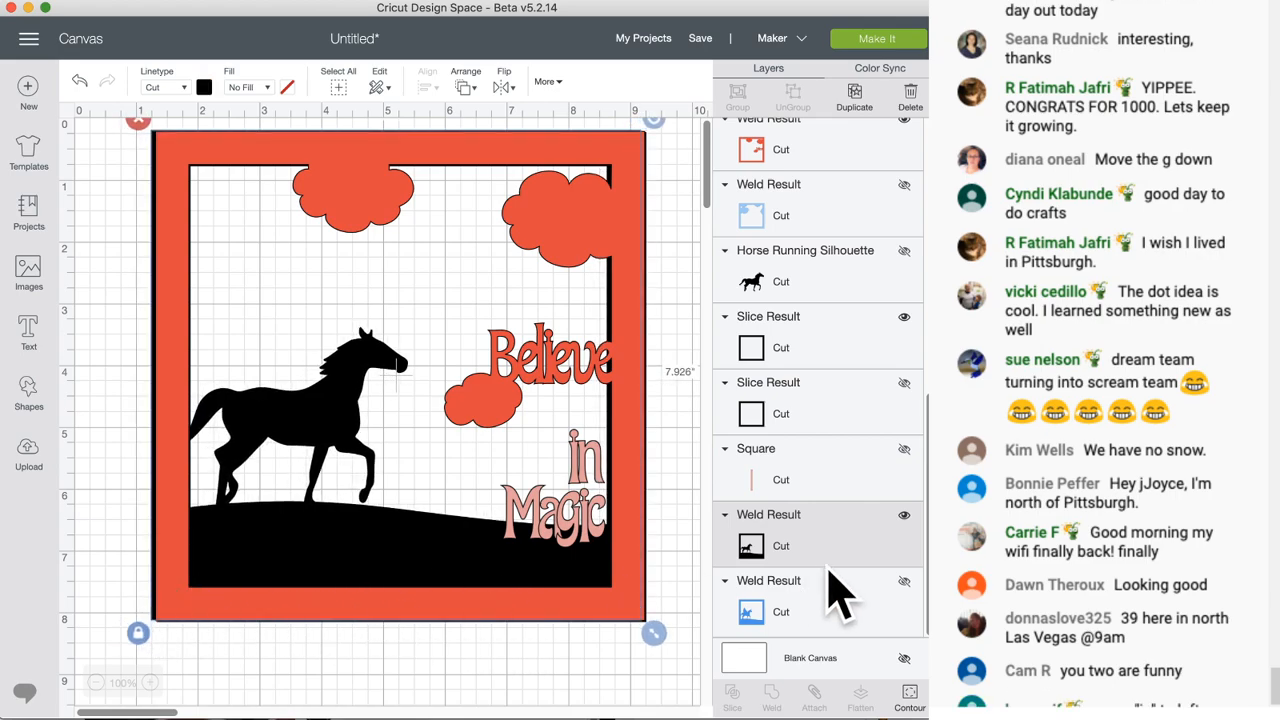
pyautogui.moveTo(587, 522)
pyautogui.mouseDown()
pyautogui.moveTo(587, 500)
pyautogui.moveTo(601, 532)
pyautogui.moveTo(595, 518)
pyautogui.mouseUp()
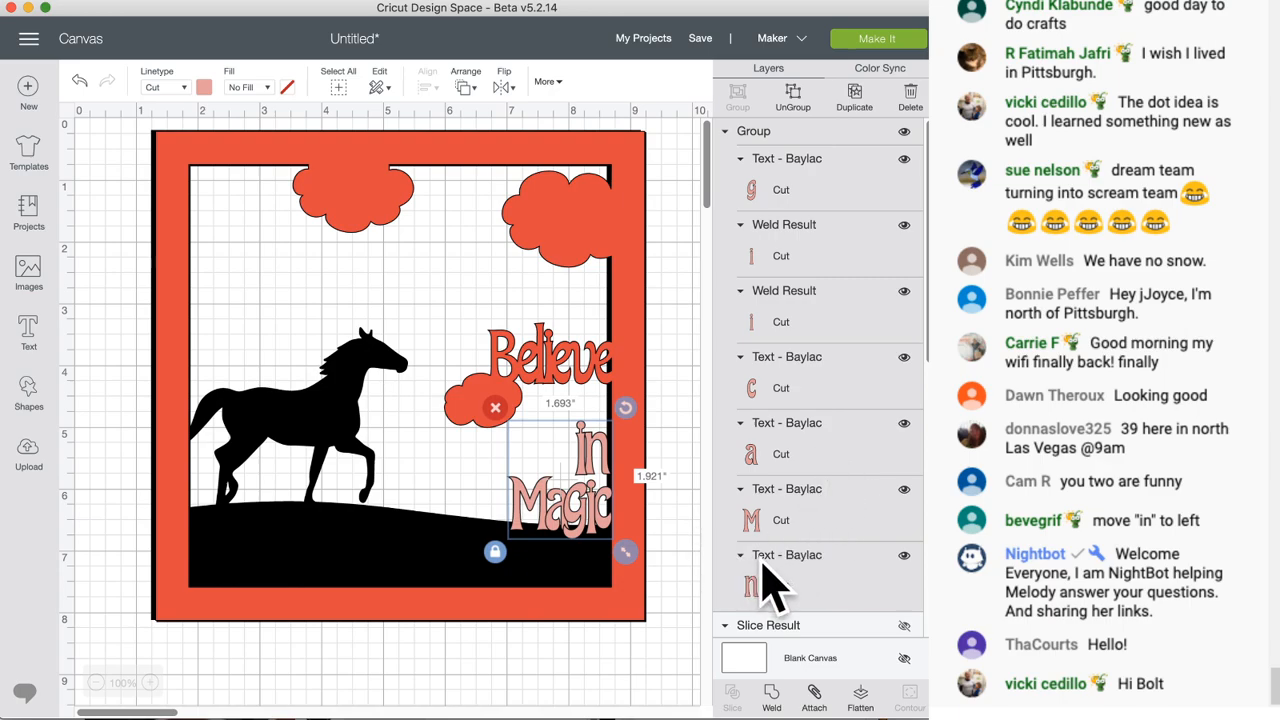
# - Unhide the blue winged-unicorn frame and position it behind the black horse frame
pyautogui.scroll(-3, 800, 595)
pyautogui.scroll(3, 826, 591)
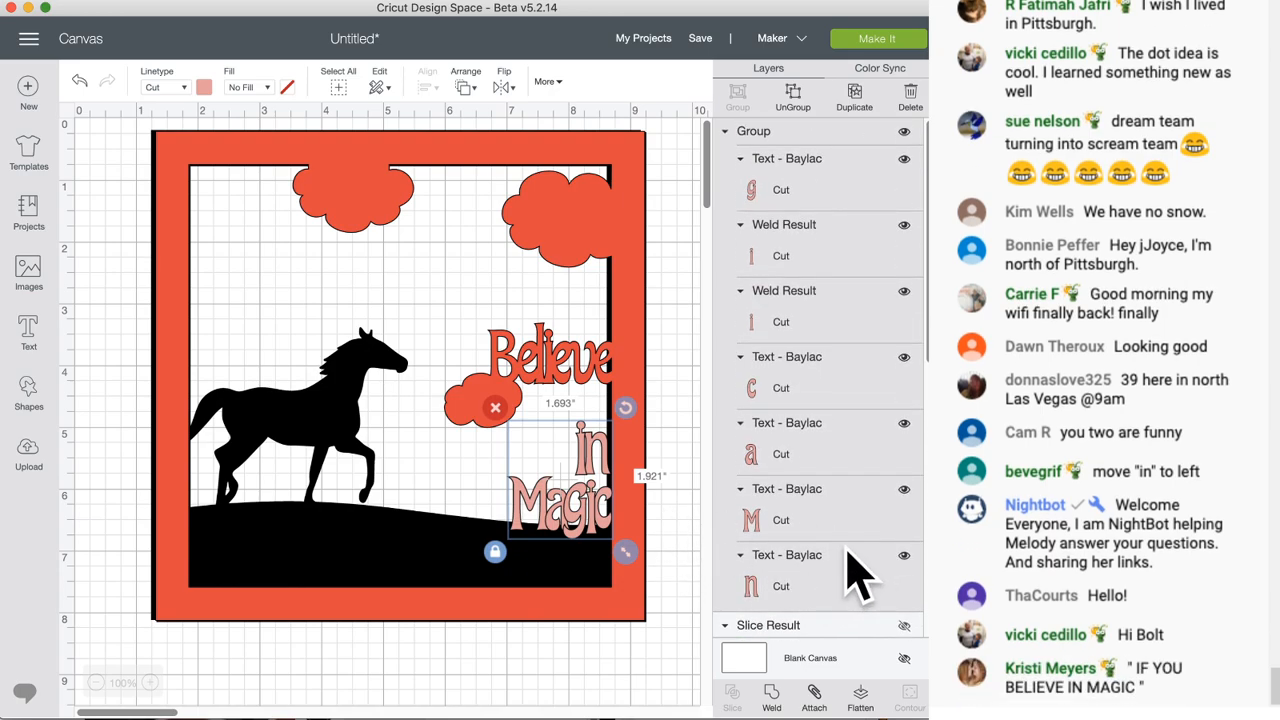
pyautogui.scroll(-10, 845, 575)
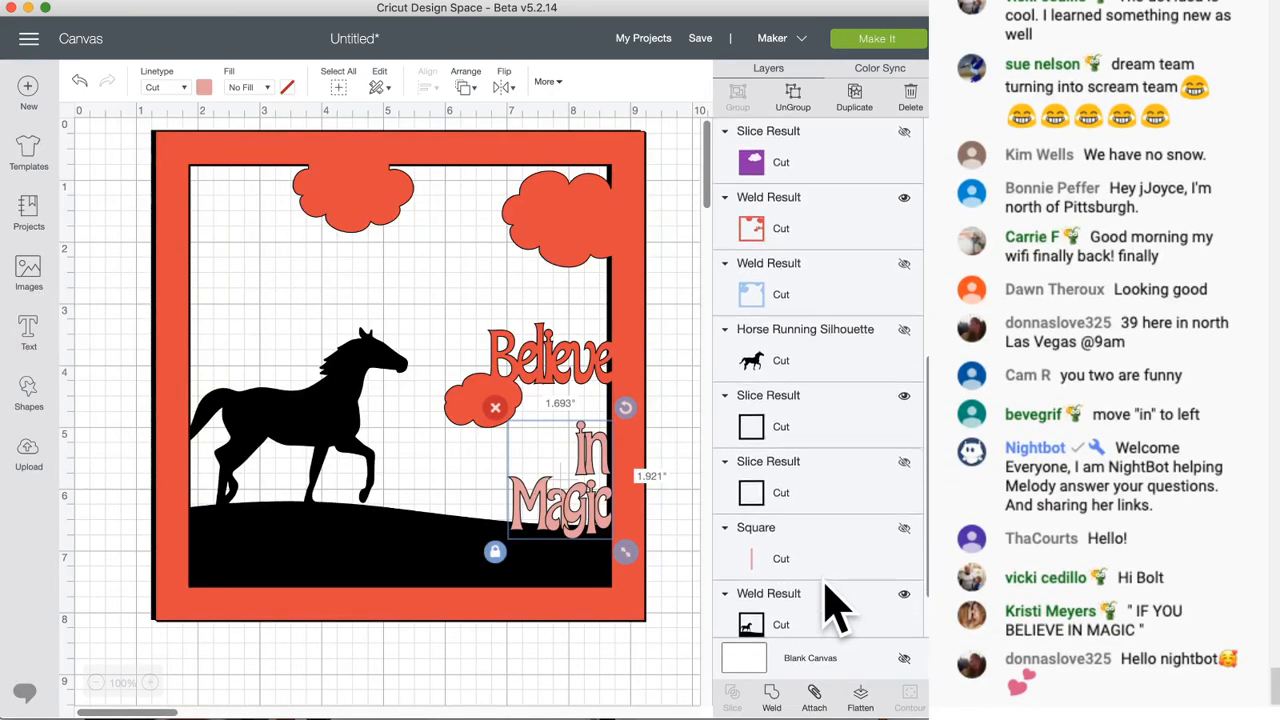
pyautogui.click(904, 583)
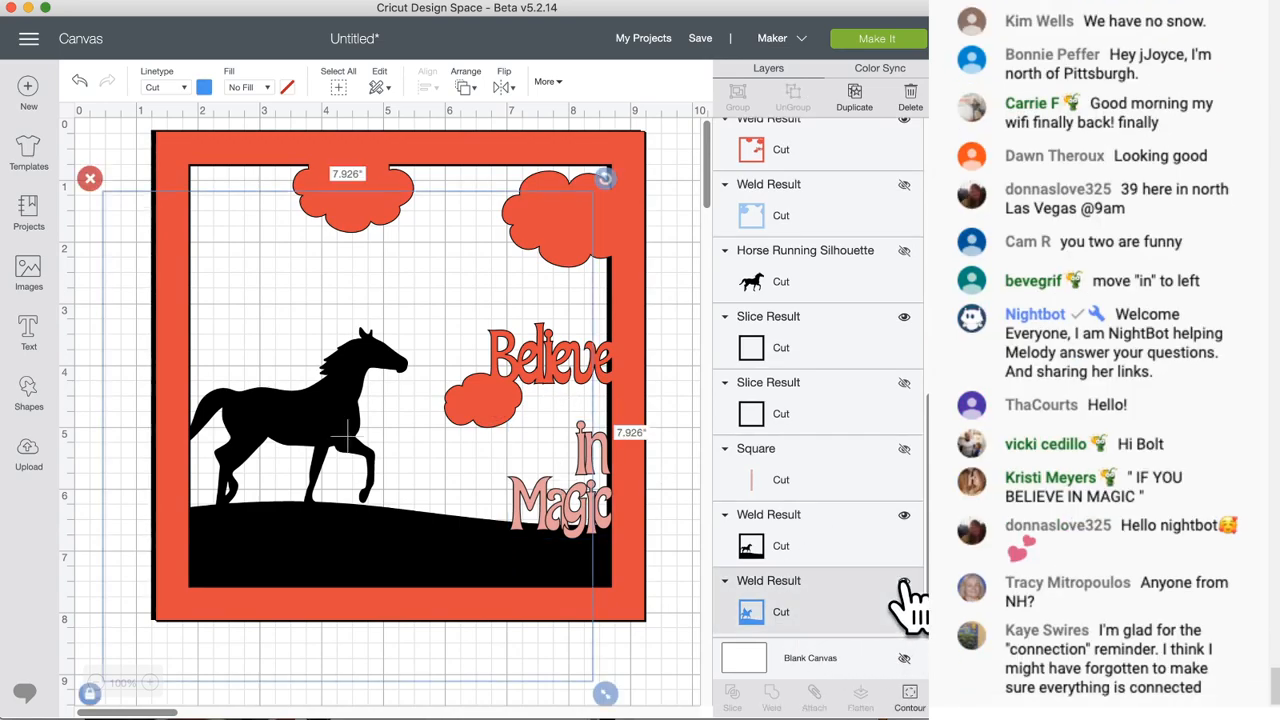
pyautogui.moveTo(440, 675); pyautogui.dragTo(491, 614)
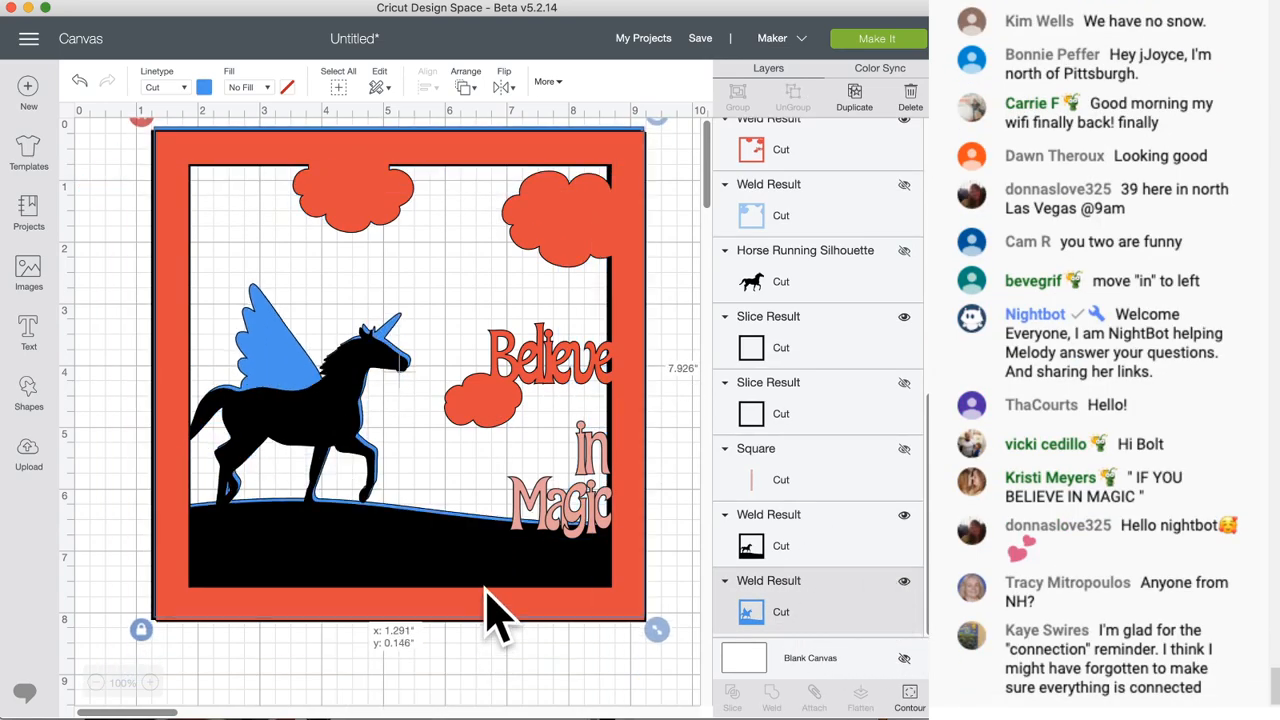
# - Center-align all the visible frames on each other and nudge "in Magic" to overlap the frame's right inner edge
pyautogui.moveTo(670, 551); pyautogui.dragTo(494, 671)
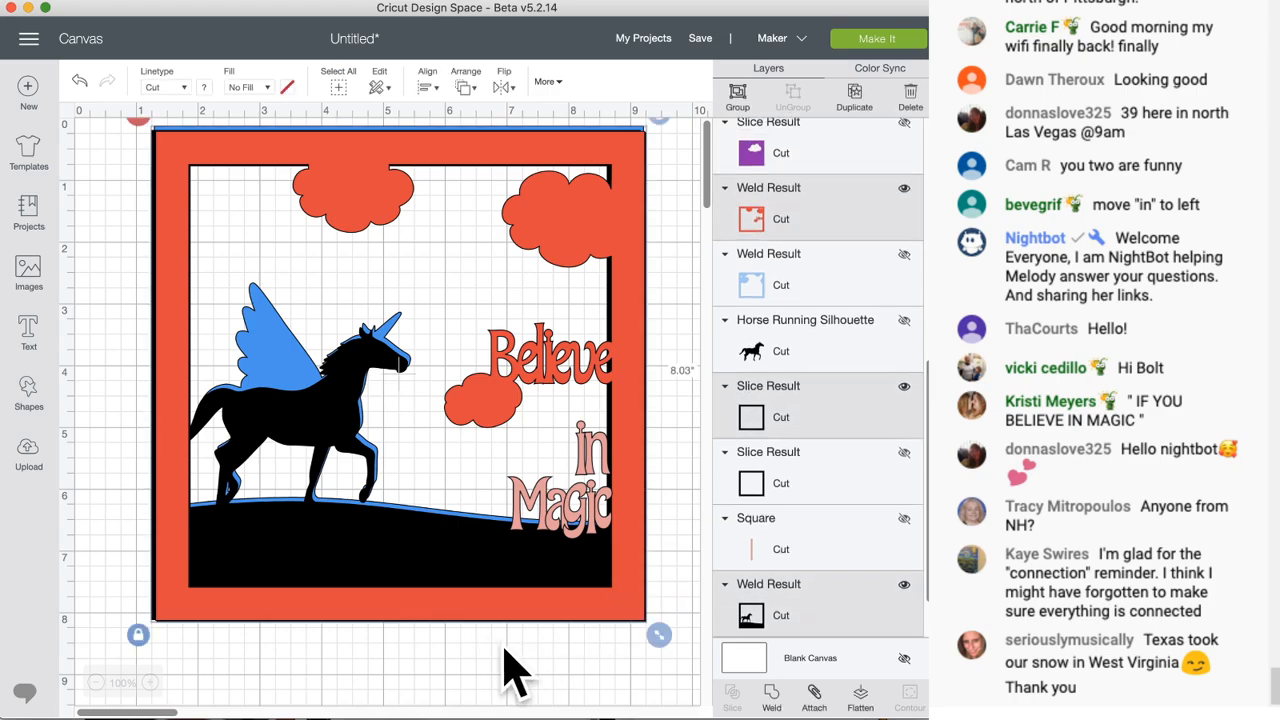
pyautogui.click(426, 86)
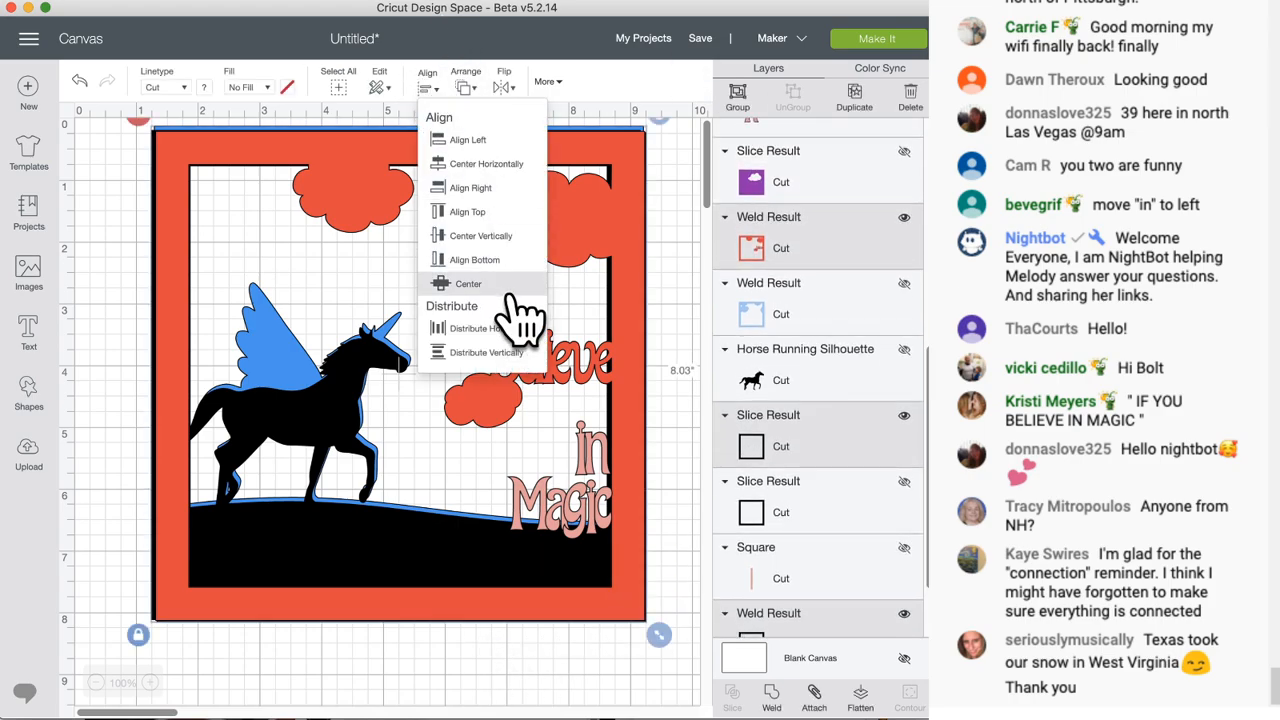
pyautogui.click(468, 284)
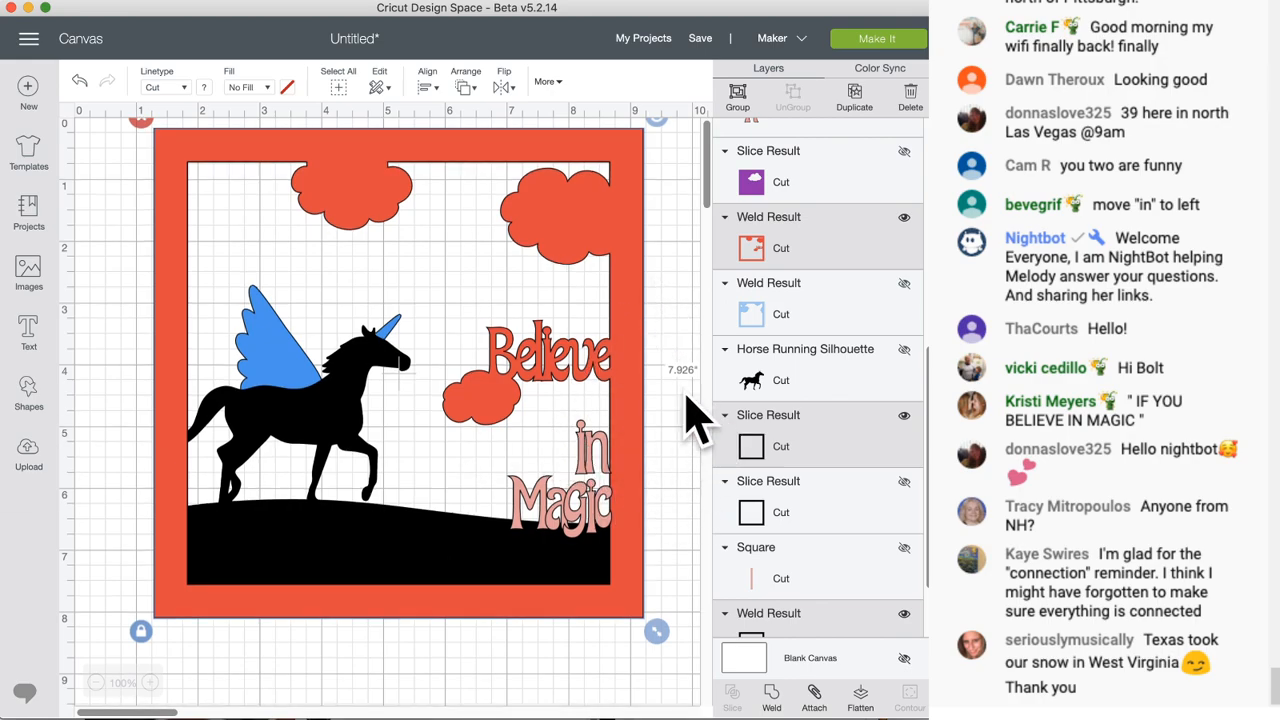
pyautogui.click(597, 537)
pyautogui.moveTo(585, 518); pyautogui.dragTo(587, 520)
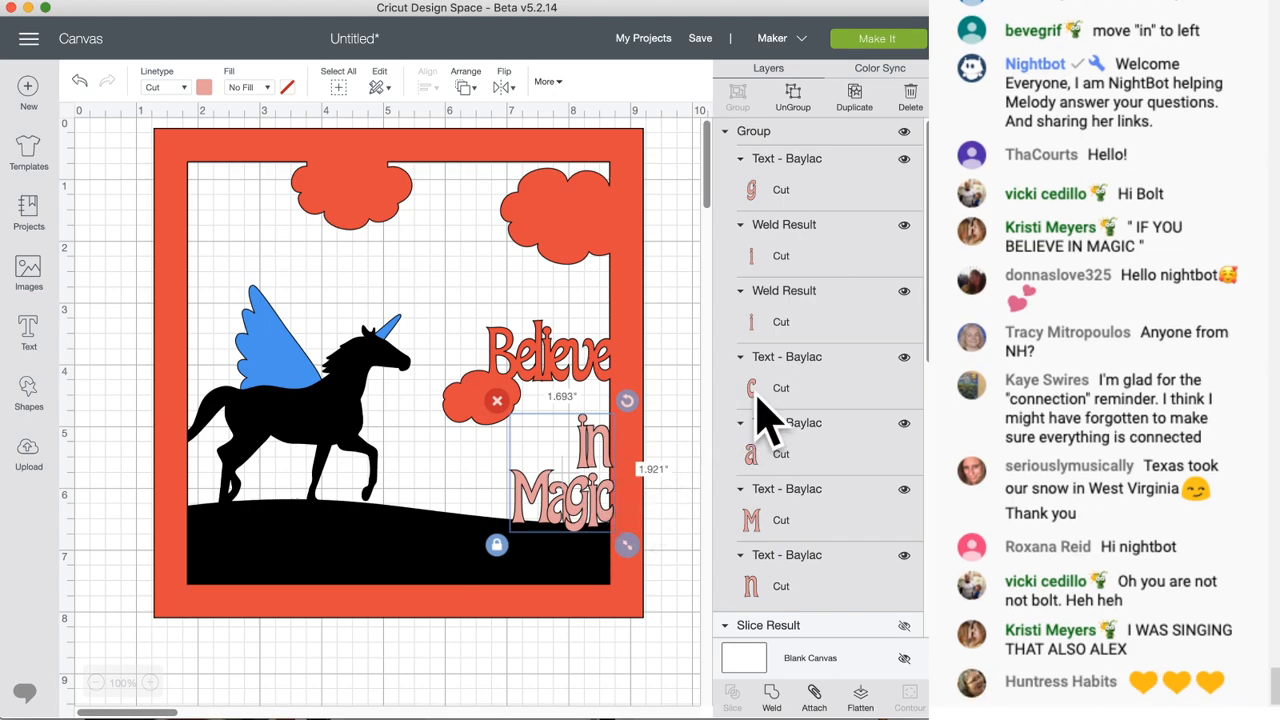
# - Hide the red cloud frame, the black horse frame and the blue winged-unicorn frame
pyautogui.scroll(-3, 806, 543)
pyautogui.scroll(-1, 785, 545)
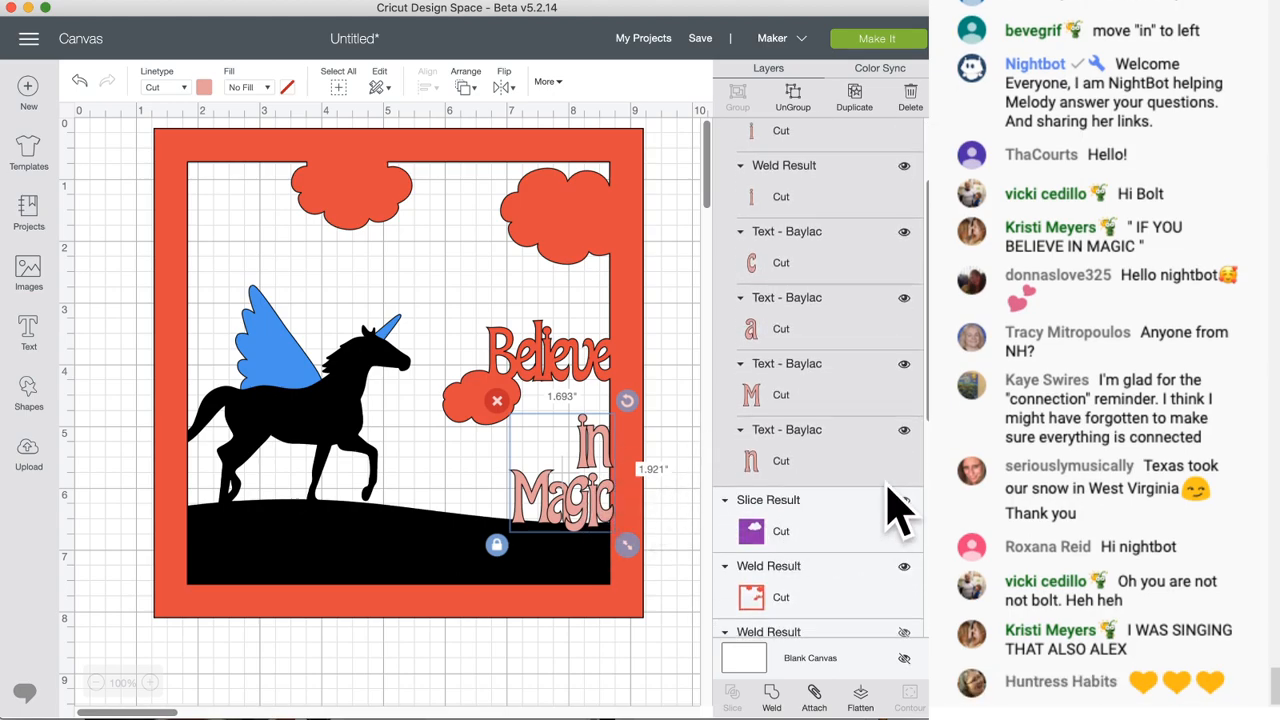
pyautogui.click(904, 566)
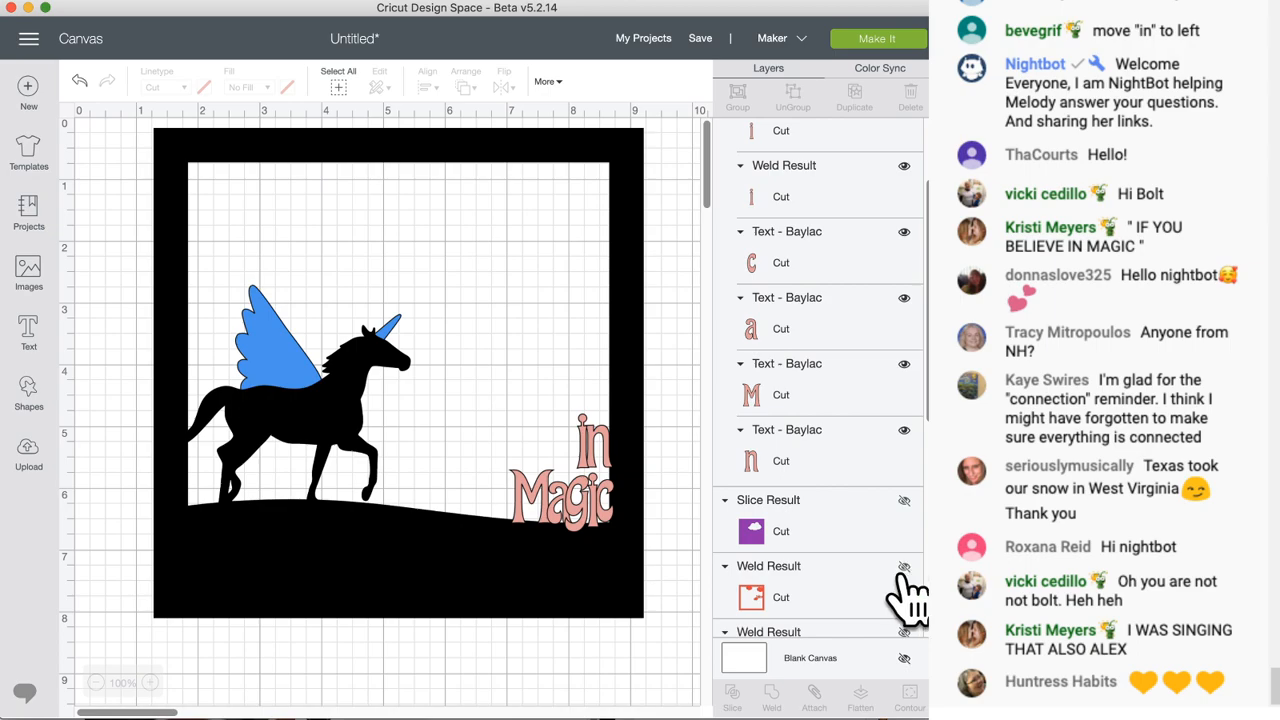
pyautogui.scroll(-5, 888, 595)
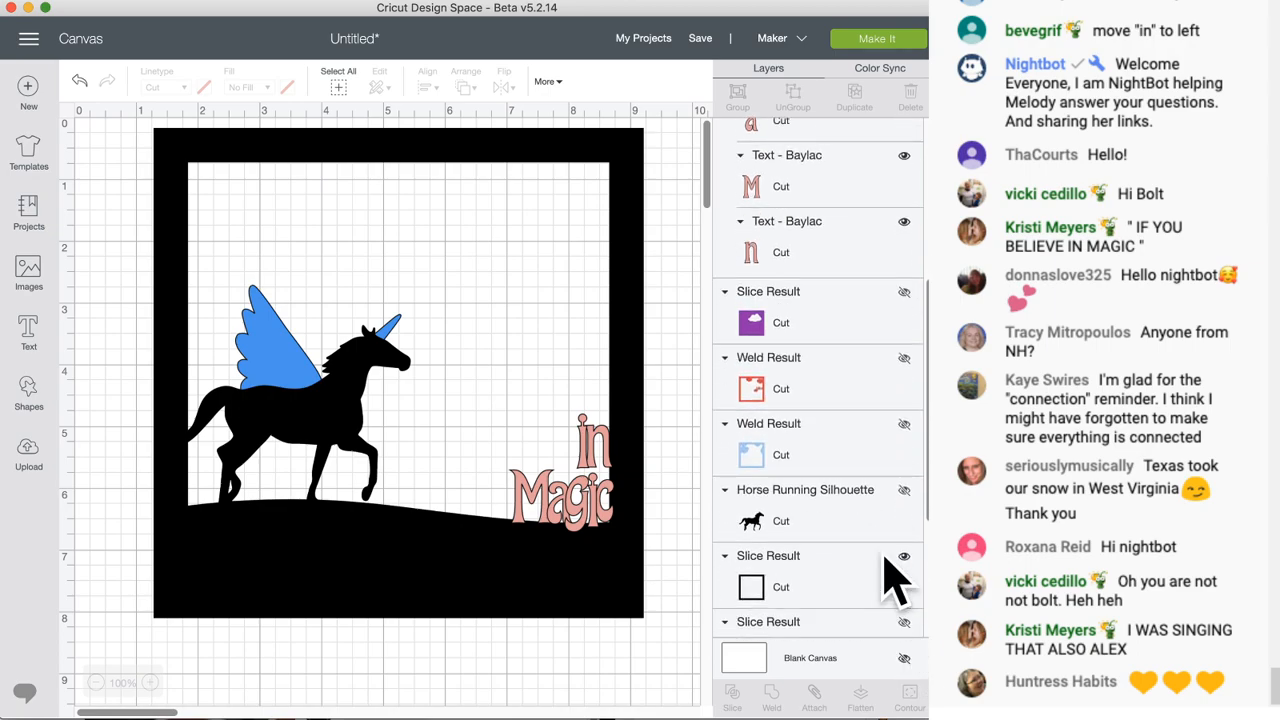
pyautogui.scroll(-6, 901, 577)
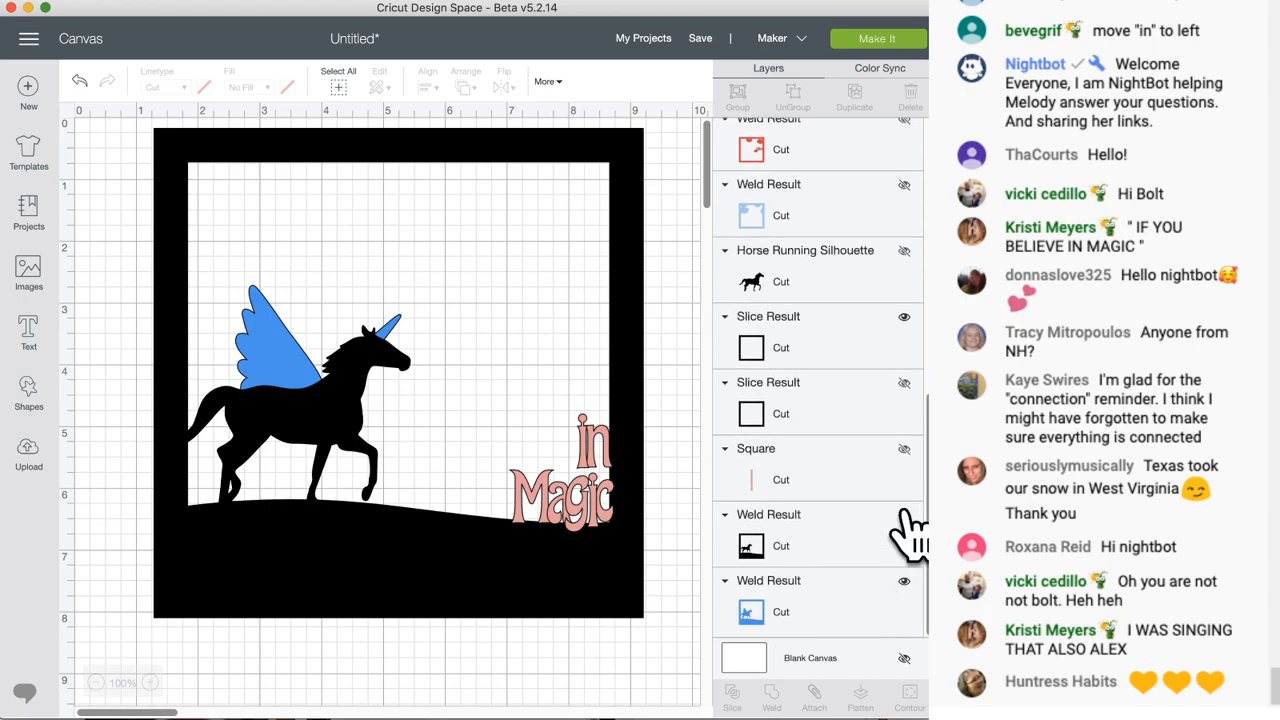
pyautogui.click(903, 514)
pyautogui.click(904, 582)
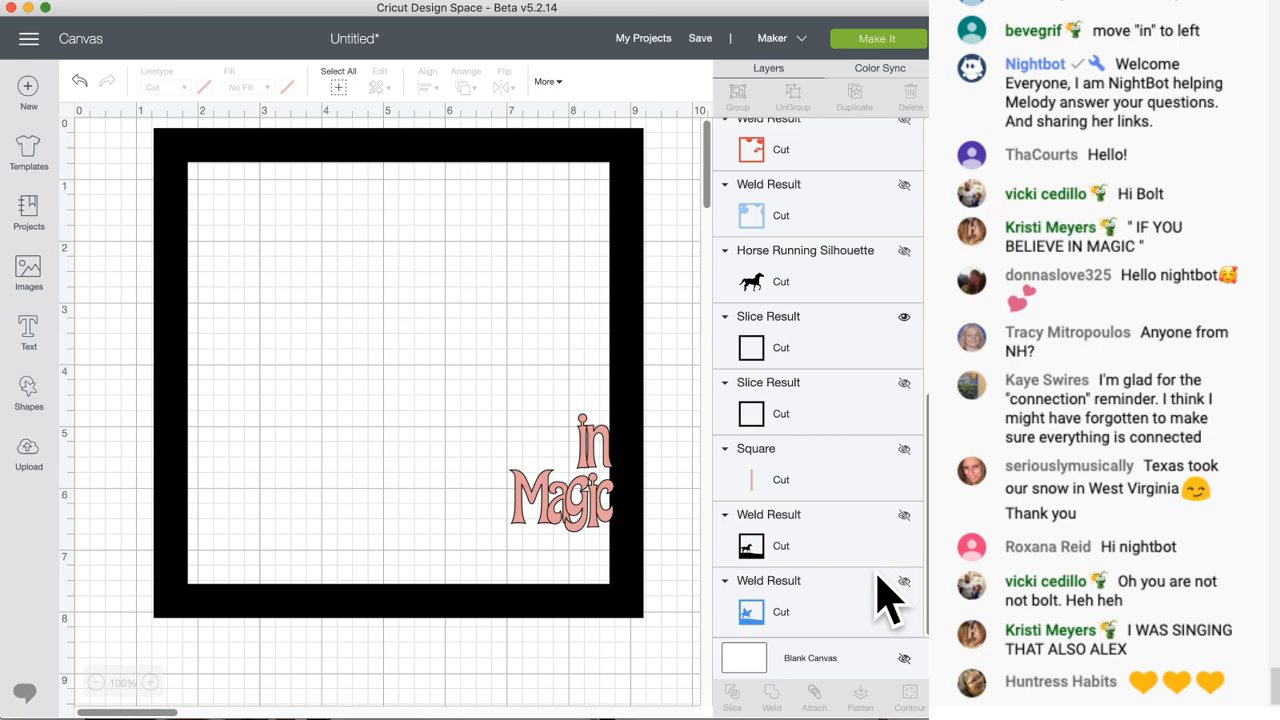
# - Briefly show the second plain black frame and hide both plain black frames, leaving only the lettering on the canvas
pyautogui.scroll(1, 890, 560)
pyautogui.click(903, 412)
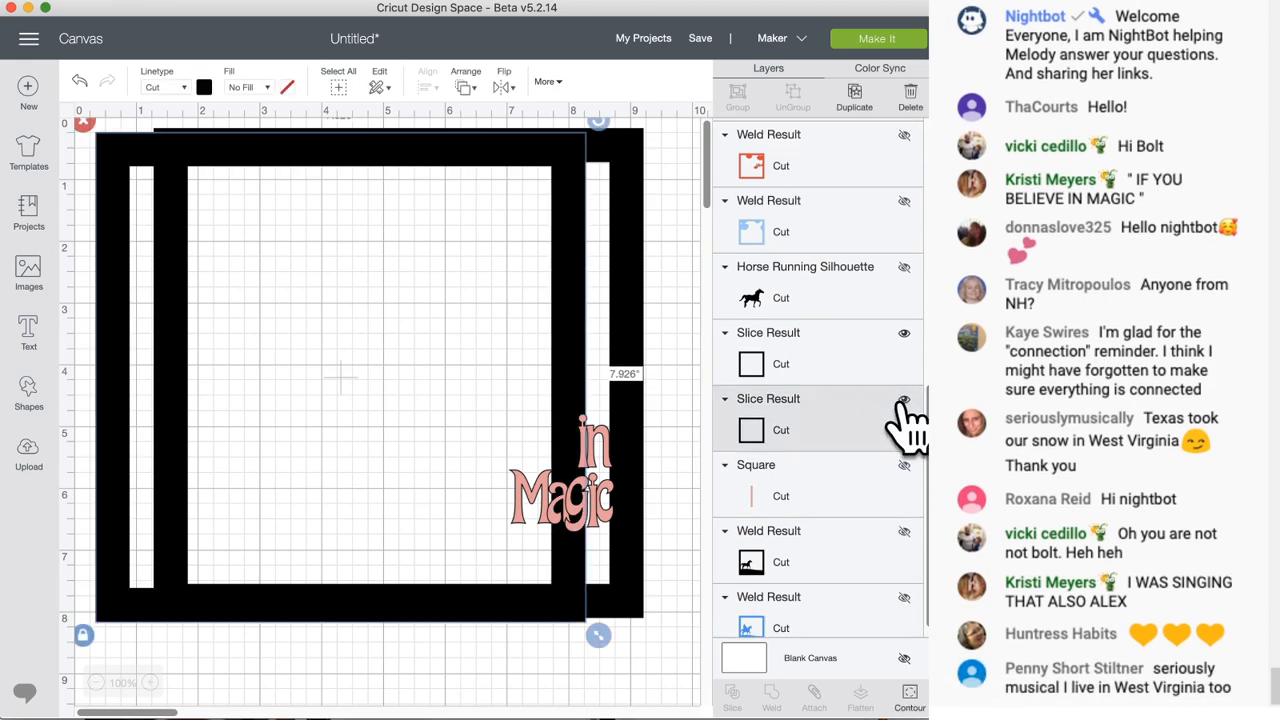
pyautogui.click(903, 399)
pyautogui.click(903, 336)
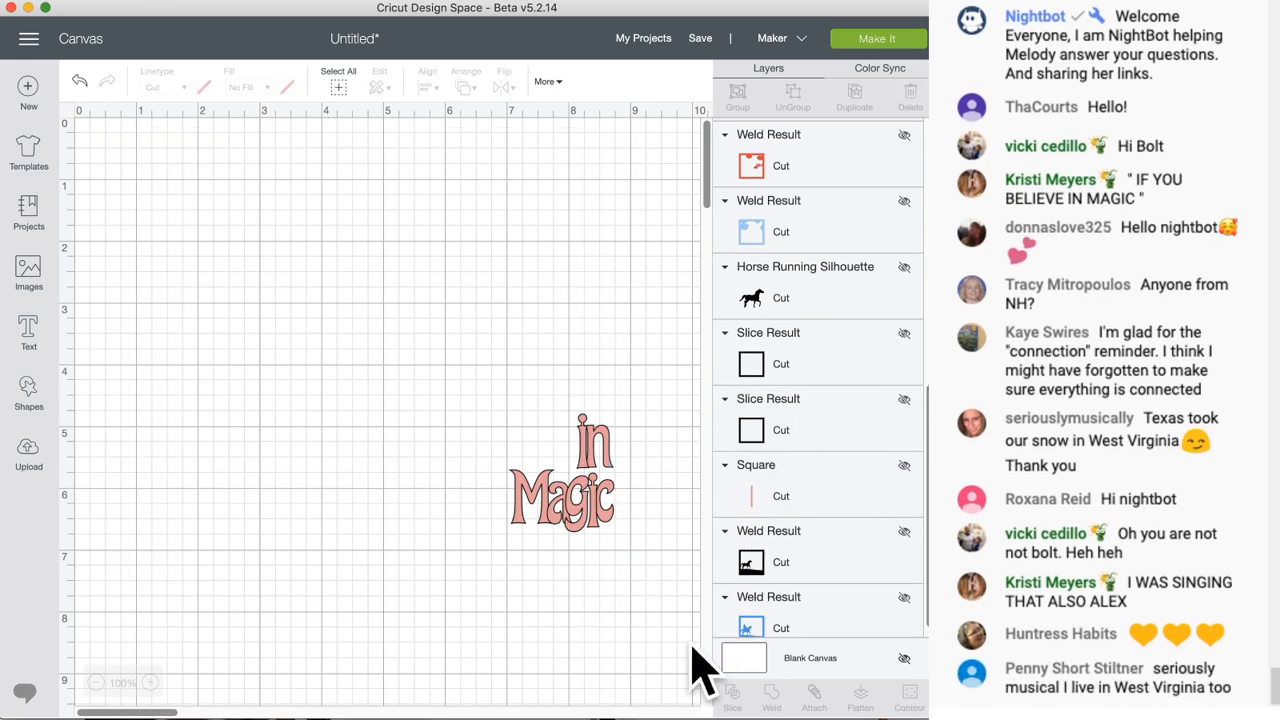
# - Weld the grouped "in Magic" letters into a single shape
pyautogui.moveTo(584, 576); pyautogui.dragTo(305, 528)
pyautogui.moveTo(405, 322); pyautogui.dragTo(617, 550)
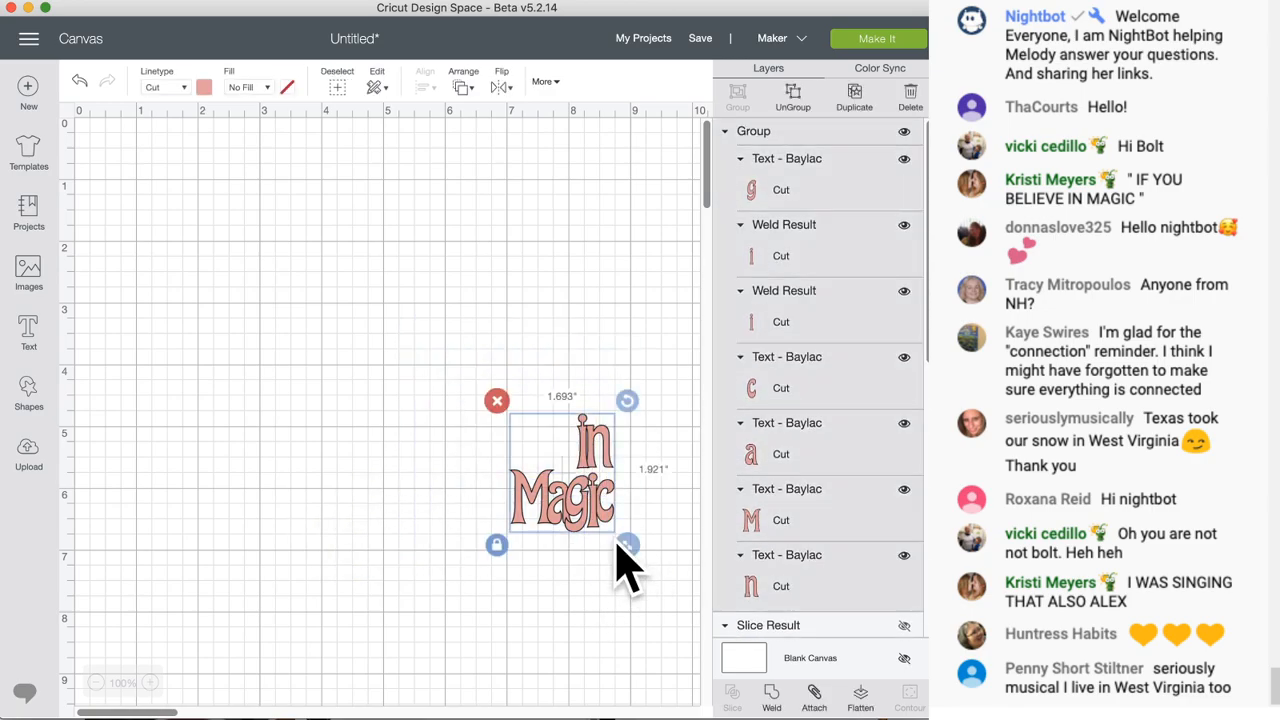
pyautogui.click(770, 698)
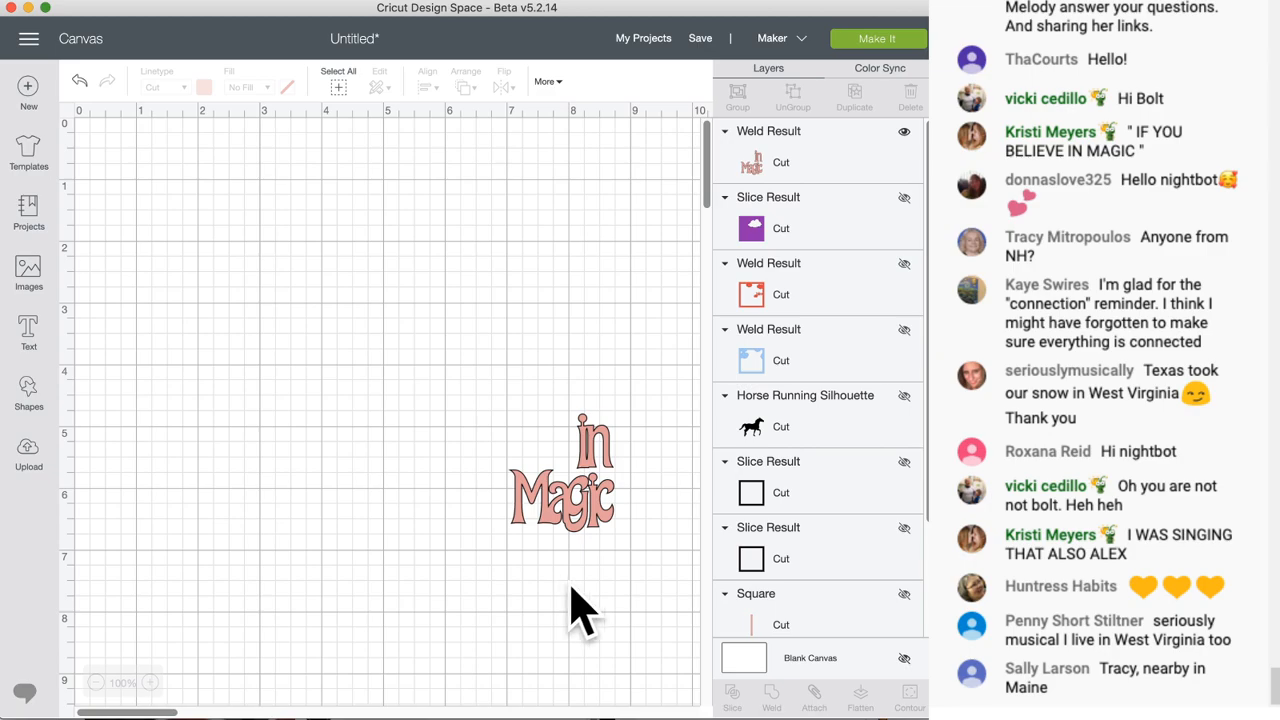
pyautogui.click(603, 520)
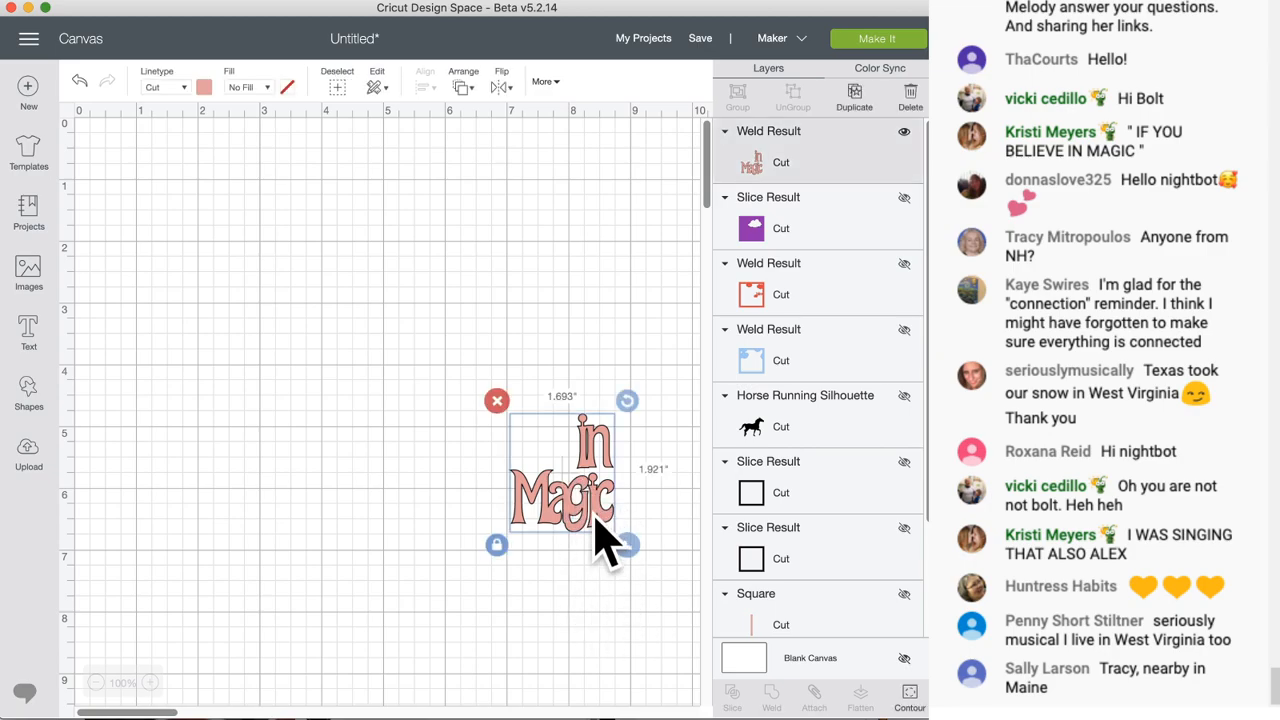
pyautogui.click(597, 565)
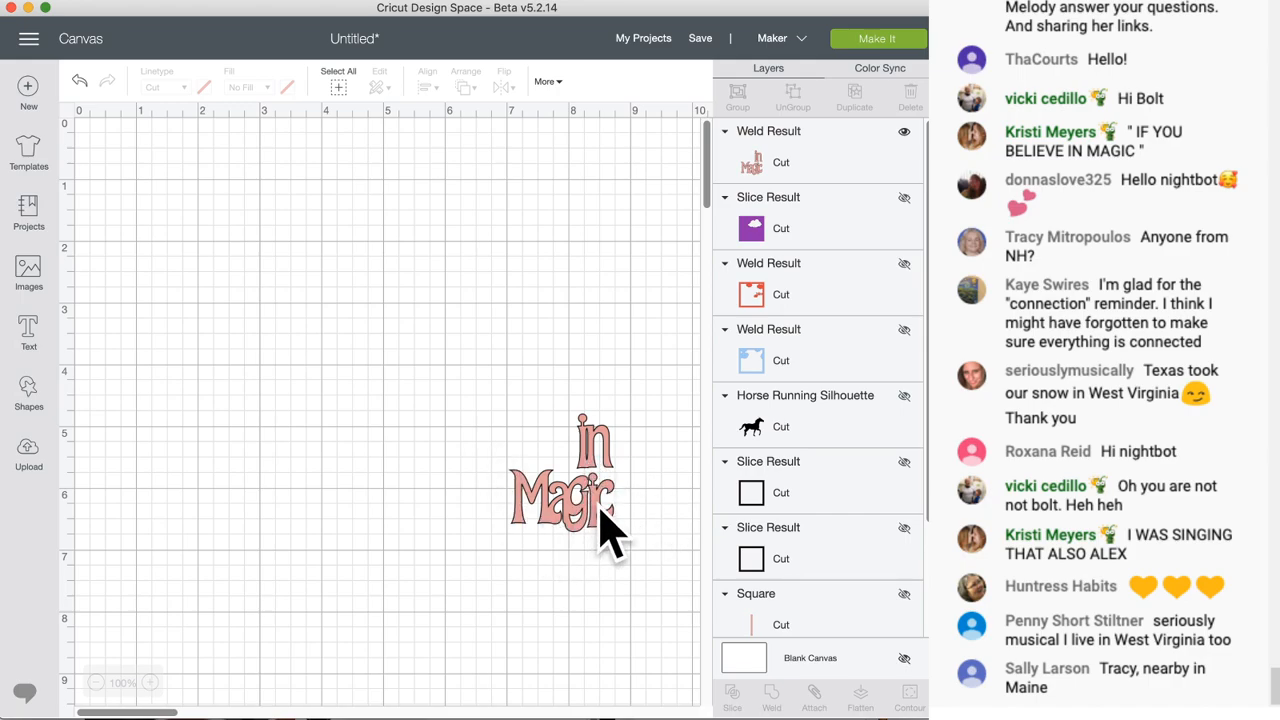
pyautogui.click(602, 525)
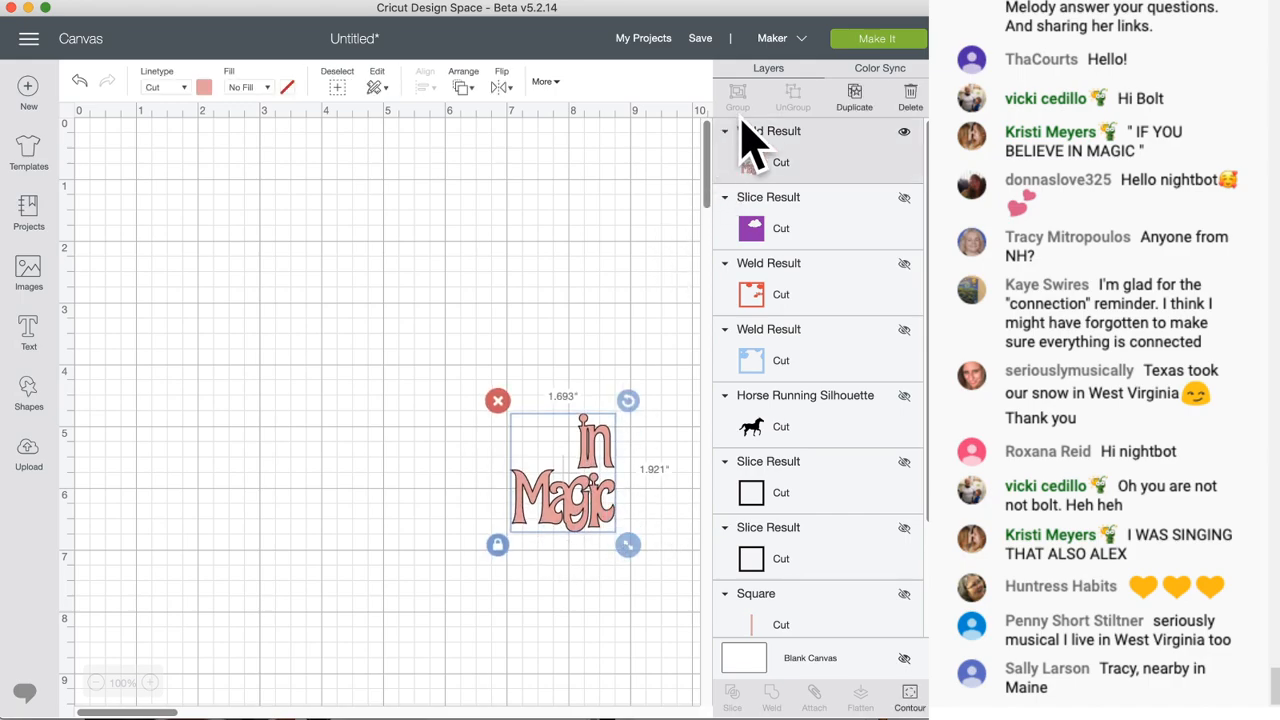
pyautogui.click(668, 520)
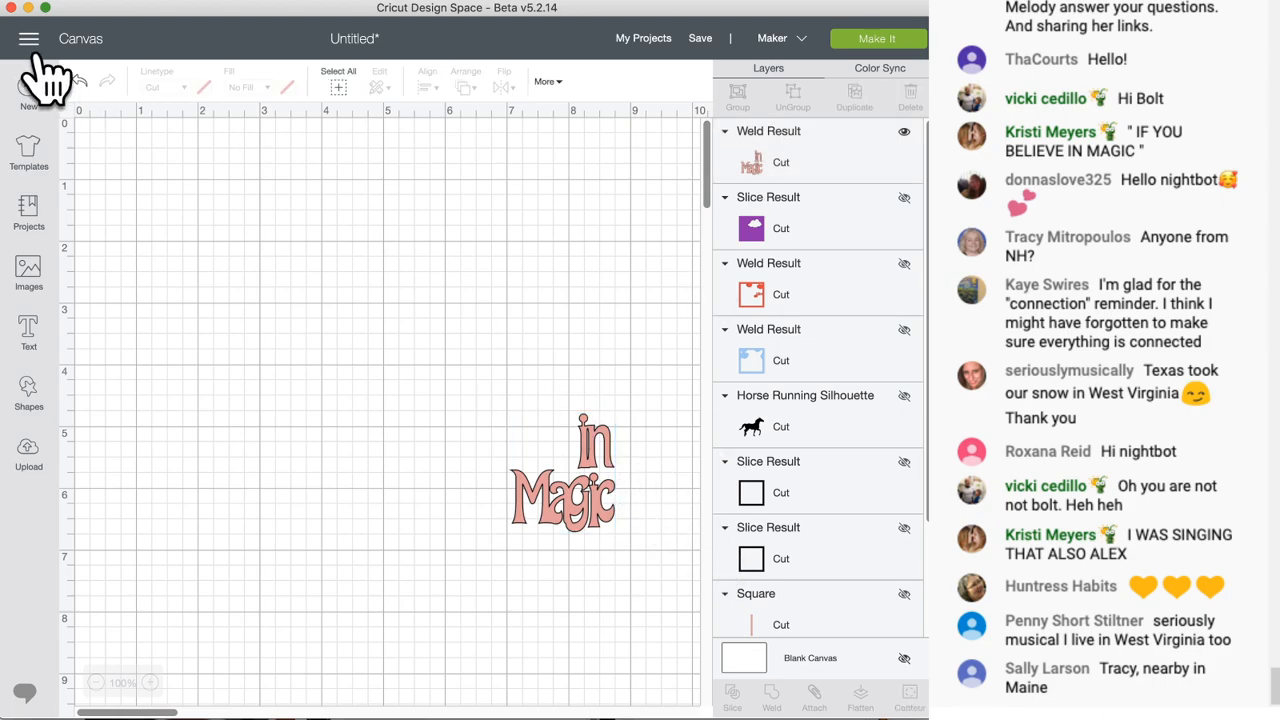
pyautogui.click(80, 82)
# - Unhide the blue winged-unicorn frame behind the welded "in Magic" lettering
pyautogui.scroll(-2, 645, 535)
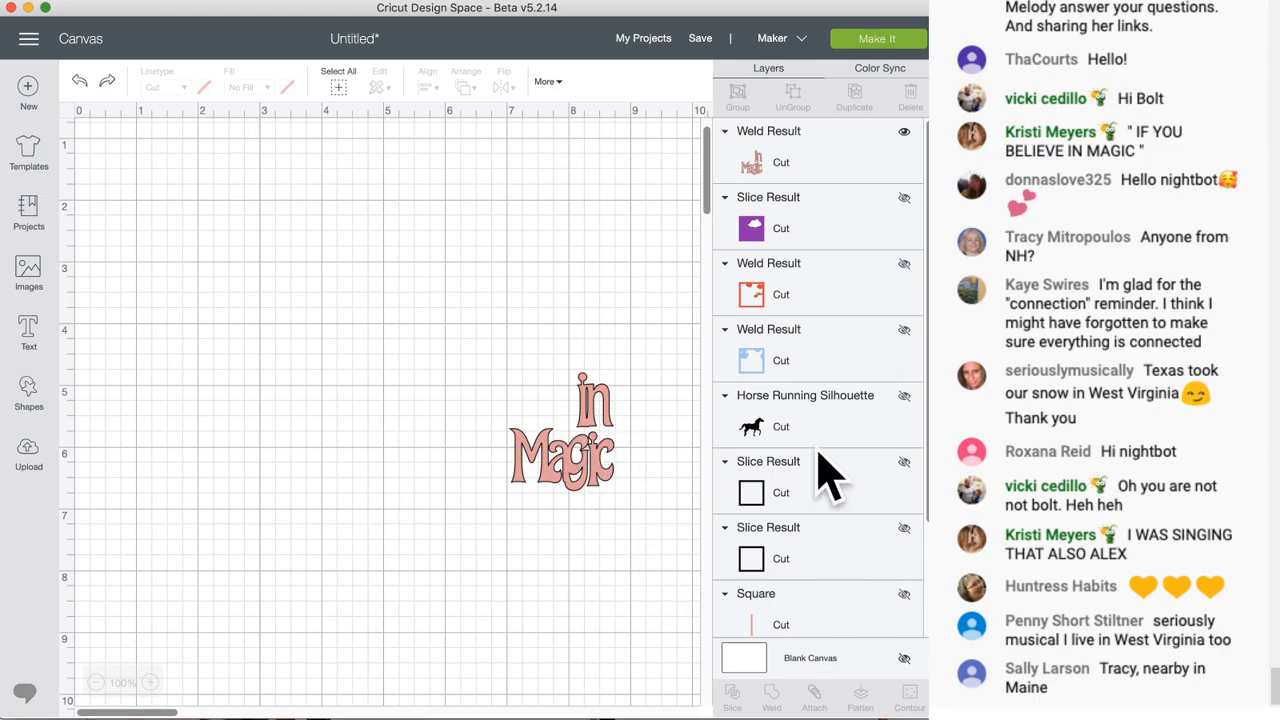
pyautogui.scroll(-3, 848, 500)
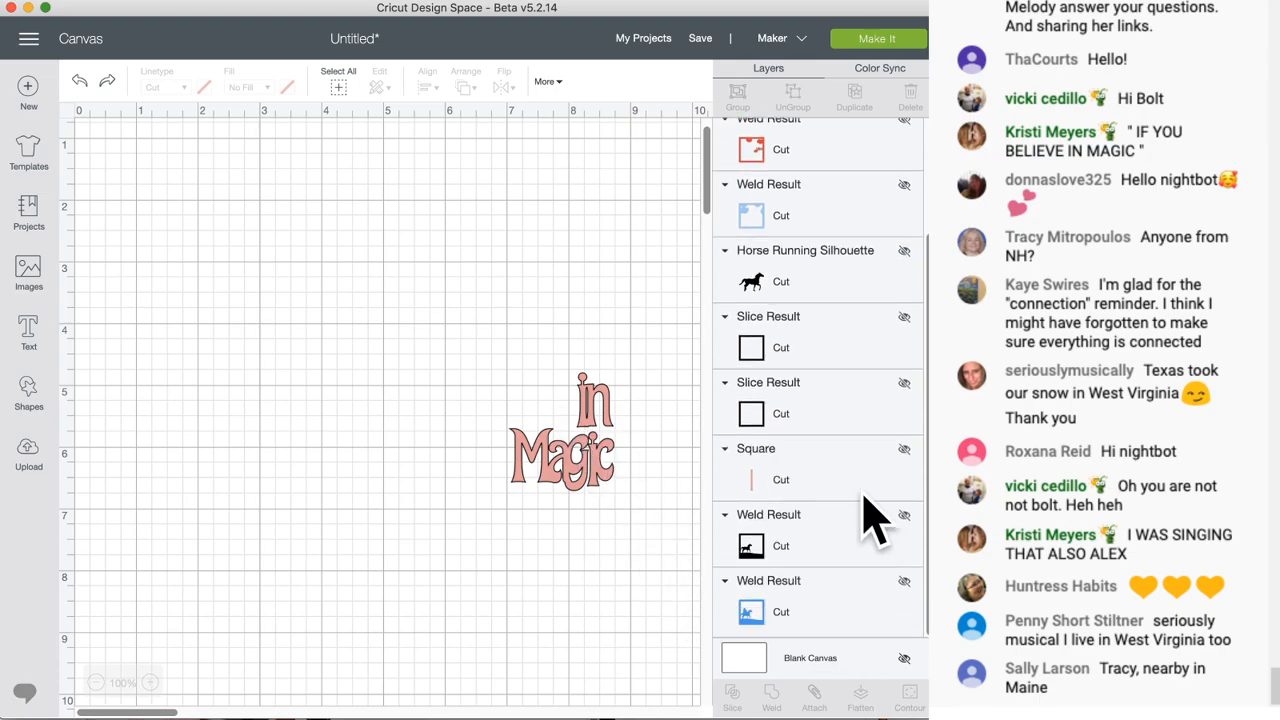
pyautogui.click(904, 581)
# - Adjust "in Magic" to overlap the hill and right inner edge of the blue unicorn frame, and weld the two together
pyautogui.click(585, 530)
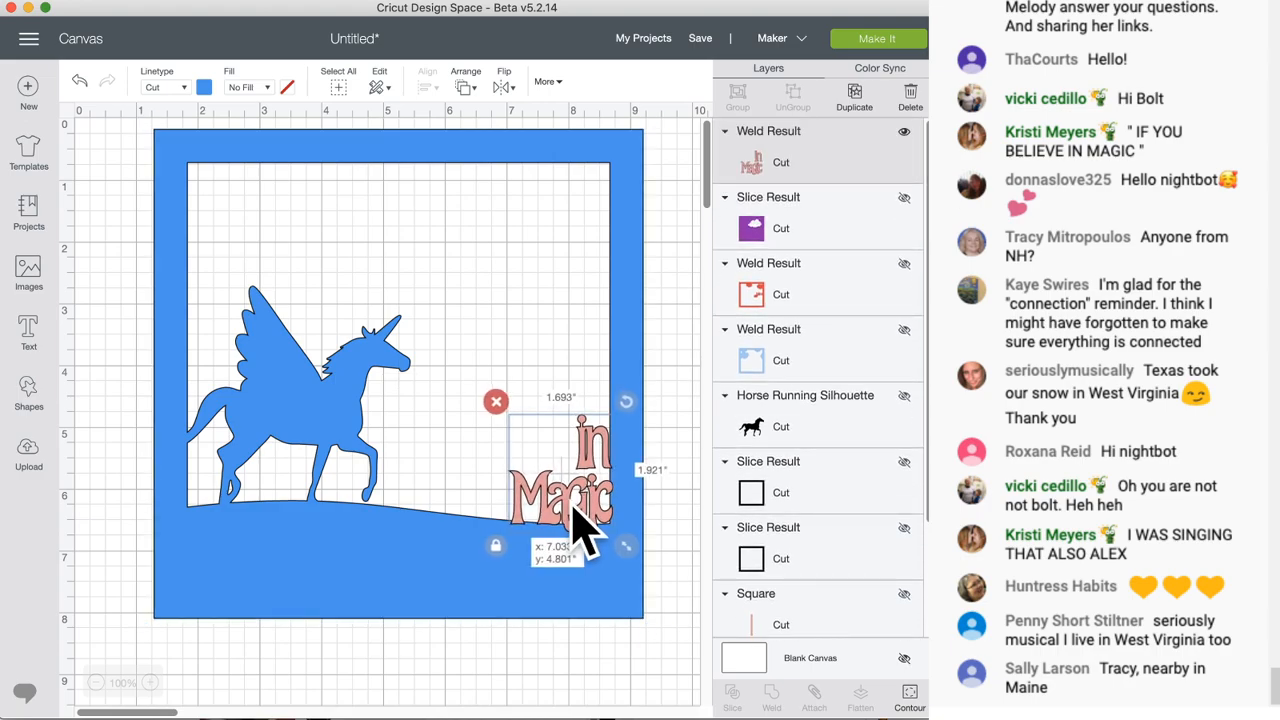
pyautogui.moveTo(573, 506)
pyautogui.mouseDown()
pyautogui.moveTo(582, 521)
pyautogui.moveTo(606, 514)
pyautogui.mouseUp()
pyautogui.moveTo(663, 477); pyautogui.dragTo(568, 541)
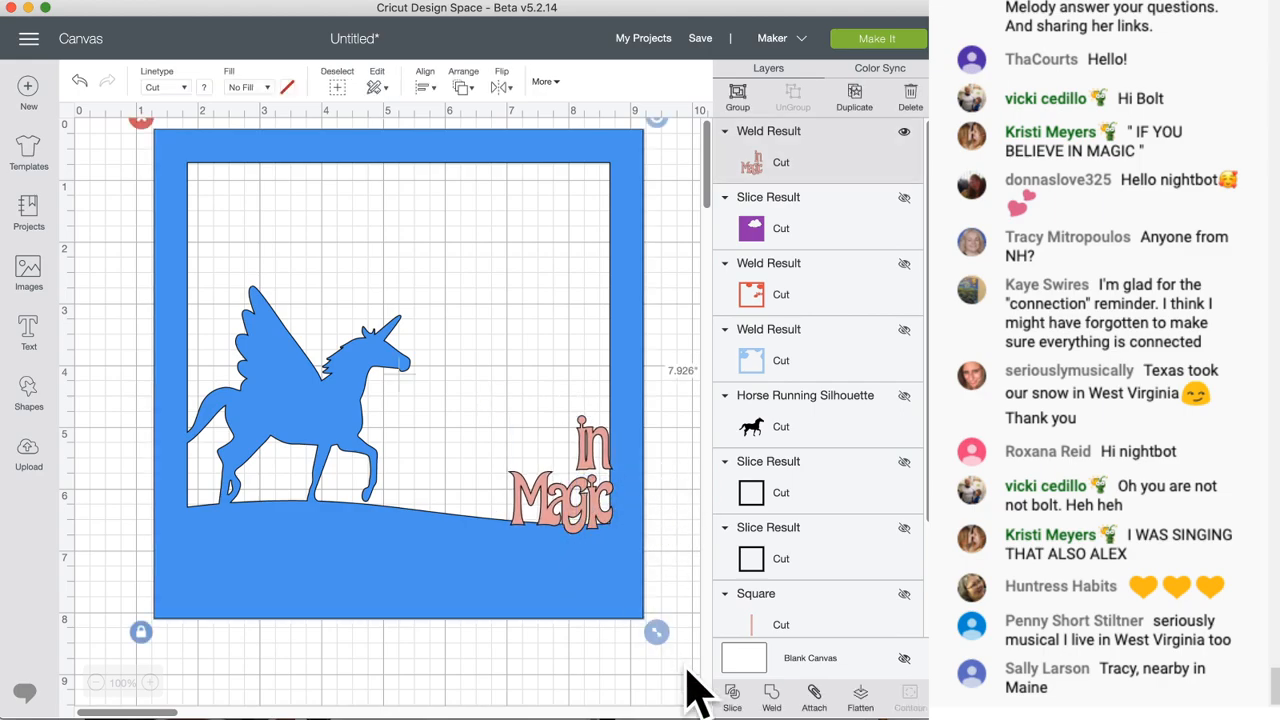
pyautogui.click(771, 694)
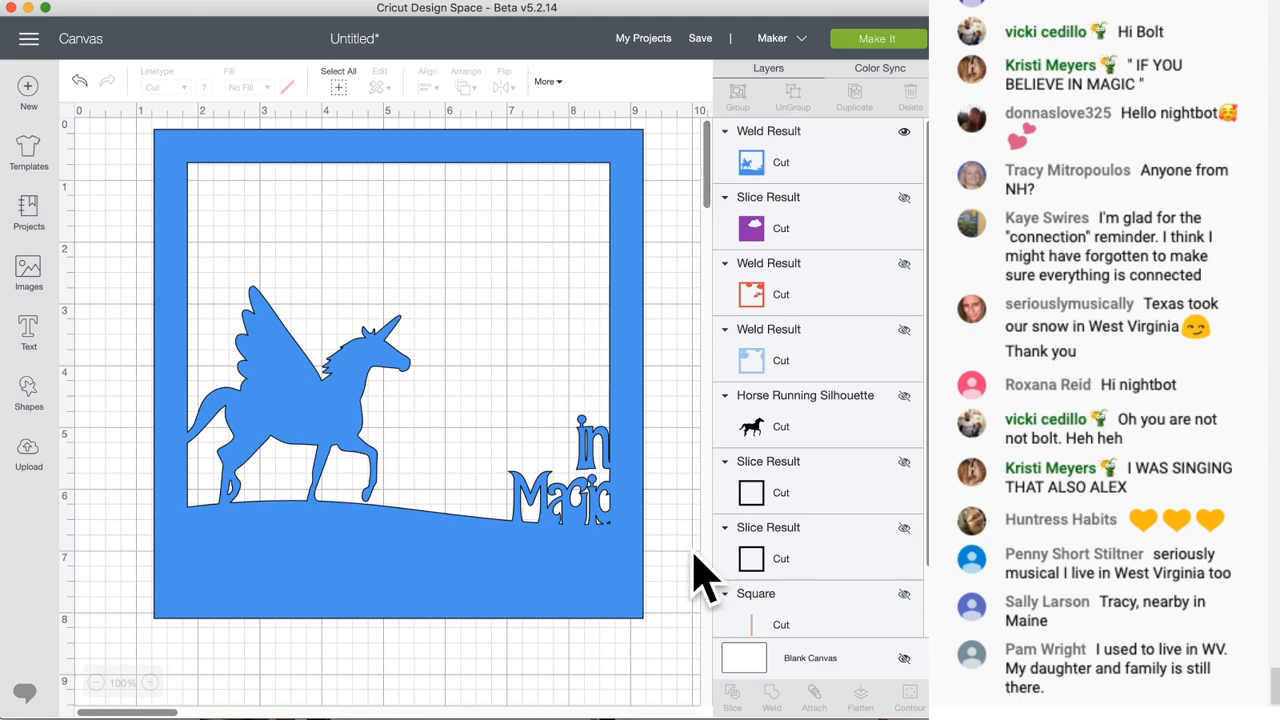
# - Undo the weld, nudge "in Magic" against the blue unicorn frame's right inner edge, and try welding the two again
pyautogui.click(79, 81)
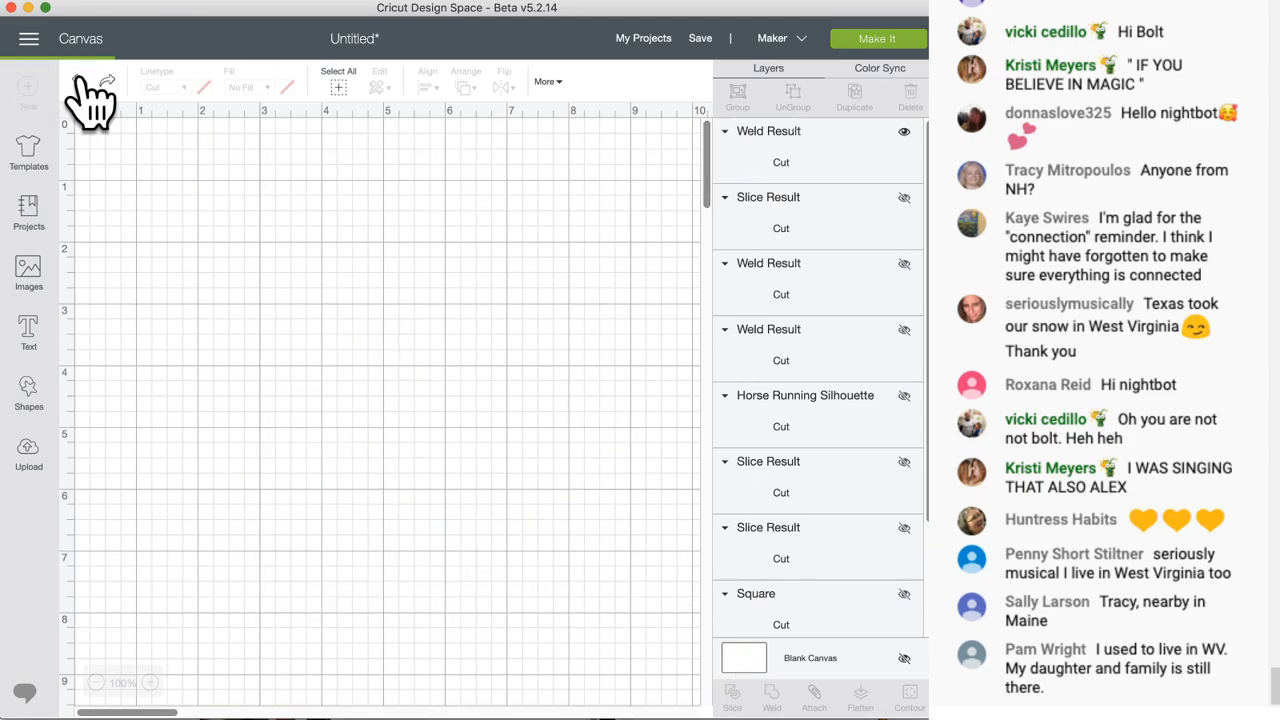
pyautogui.click(578, 527)
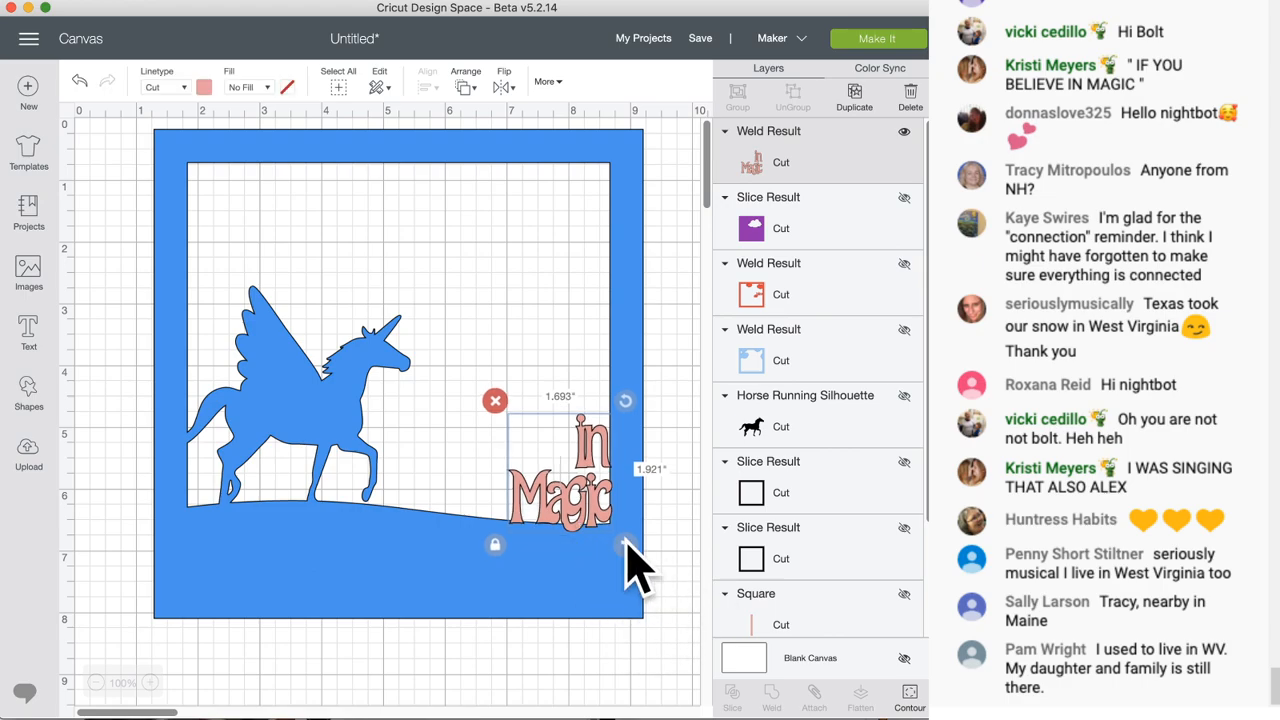
pyautogui.moveTo(677, 528); pyautogui.dragTo(553, 492)
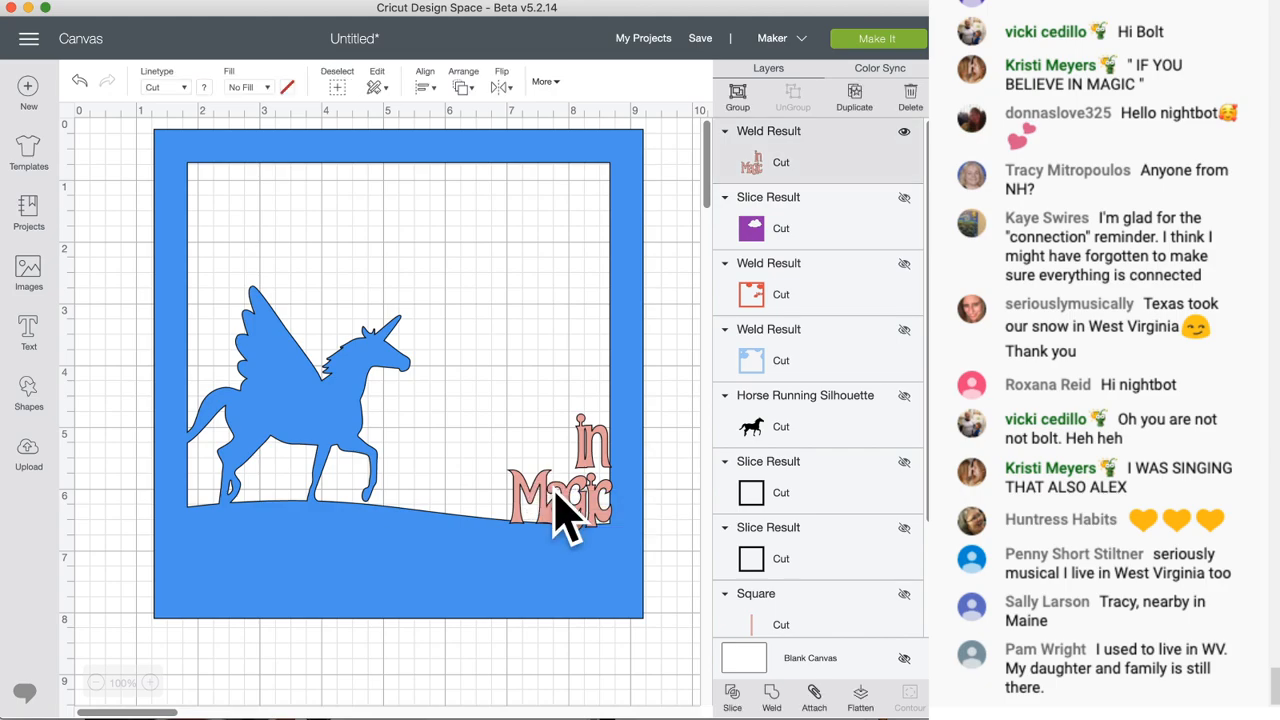
pyautogui.click(672, 482)
pyautogui.moveTo(598, 525); pyautogui.dragTo(612, 522)
pyautogui.moveTo(674, 457); pyautogui.dragTo(502, 540)
pyautogui.click(771, 695)
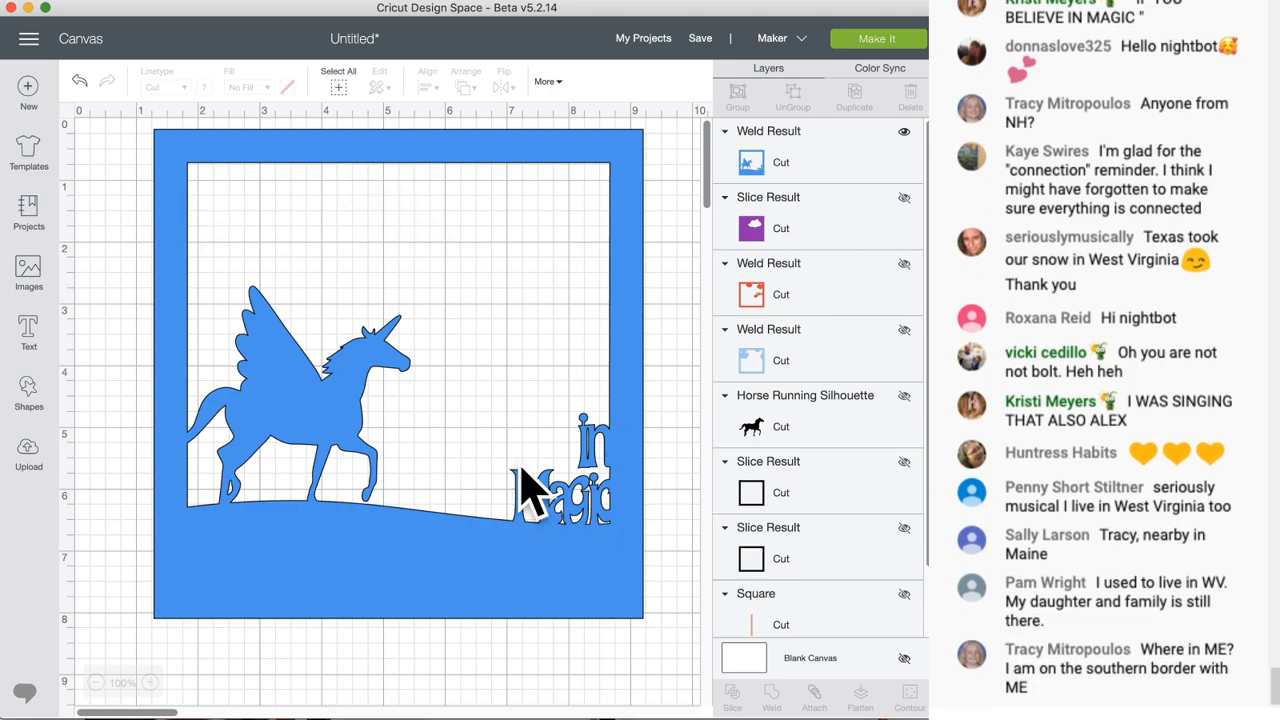
# - Undo the weld, enlarge "in Magic" so it overlaps the hill and right inner edge, and reweld it to the blue unicorn frame
pyautogui.click(80, 80)
pyautogui.moveTo(586, 586); pyautogui.dragTo(514, 580)
pyautogui.click(615, 525)
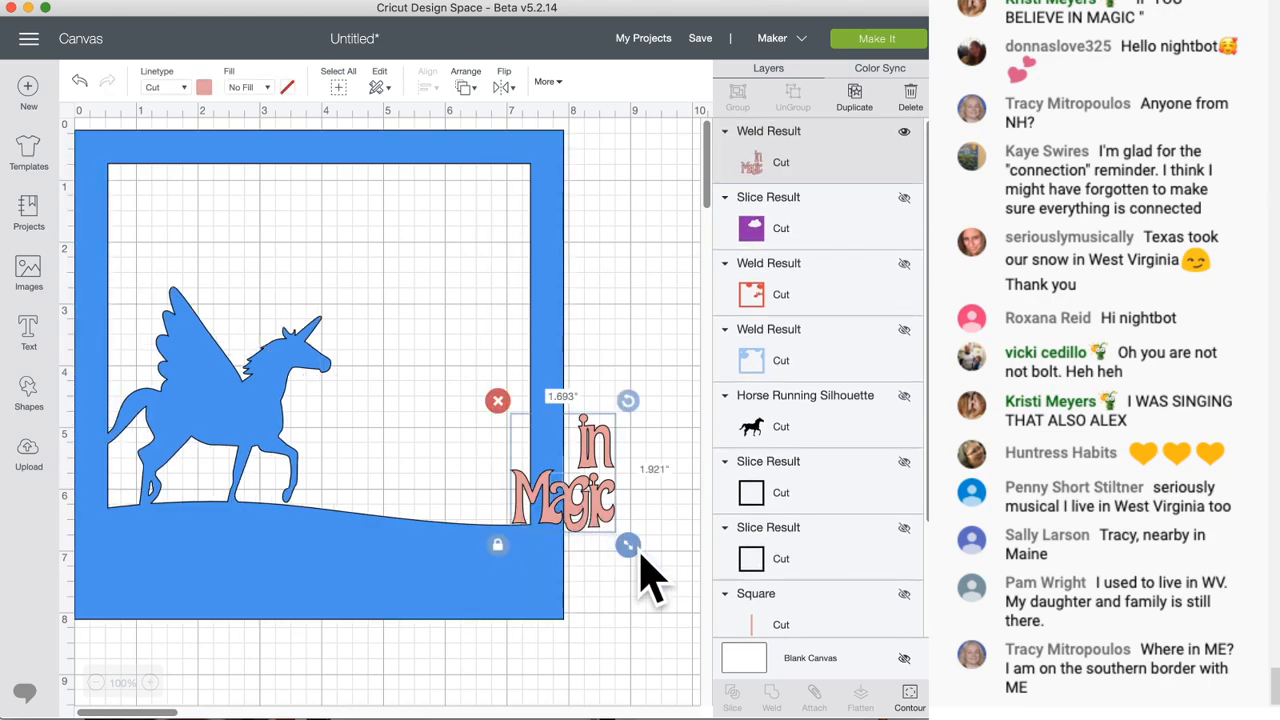
pyautogui.moveTo(637, 548); pyautogui.dragTo(660, 575)
pyautogui.moveTo(620, 523); pyautogui.dragTo(518, 512)
pyautogui.moveTo(611, 492); pyautogui.dragTo(398, 562)
pyautogui.click(771, 692)
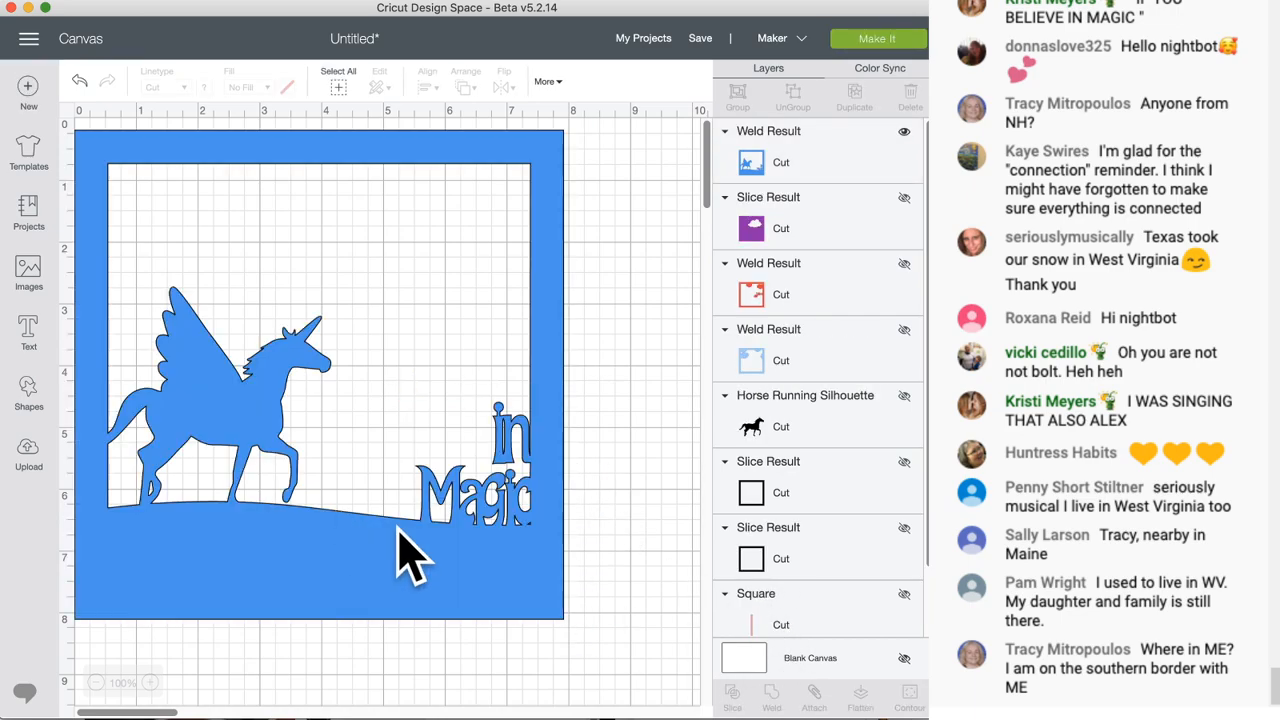
# - Unhide the purple cloud-cutout square, bring it to the front, and lay it over the repositioned blue unicorn frame
pyautogui.moveTo(470, 576); pyautogui.dragTo(557, 578)
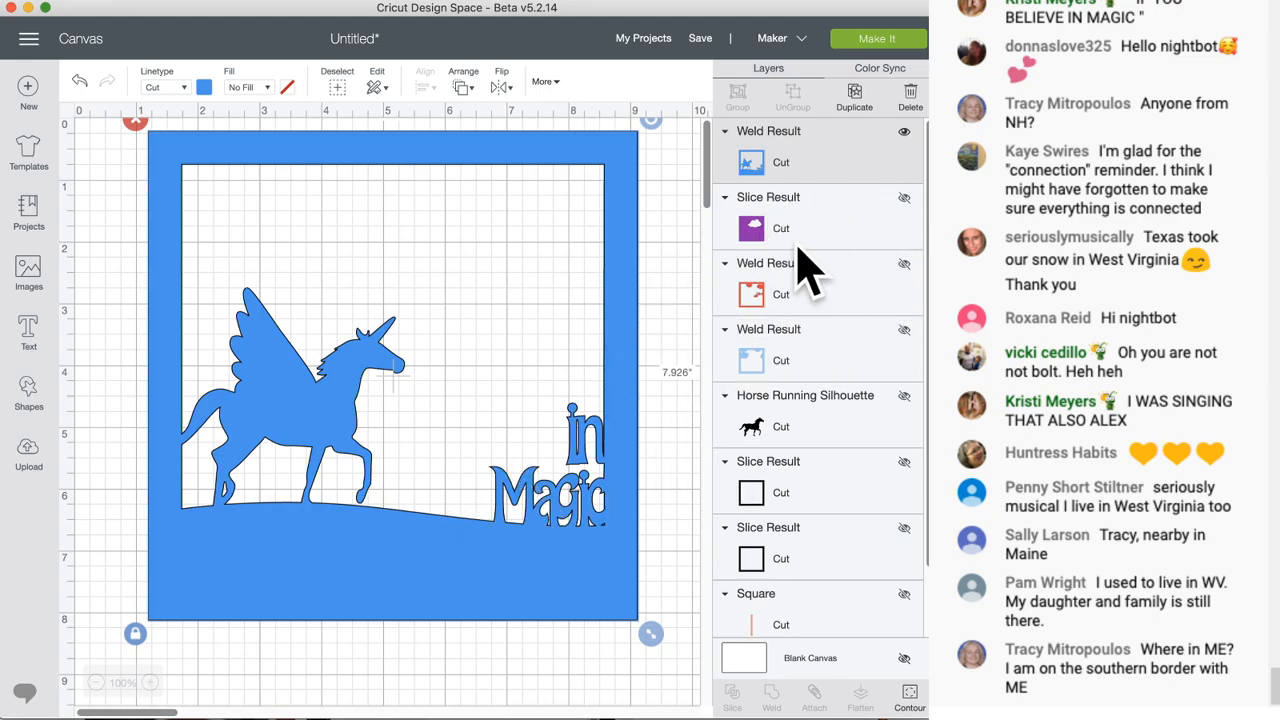
pyautogui.moveTo(635, 348); pyautogui.dragTo(599, 357)
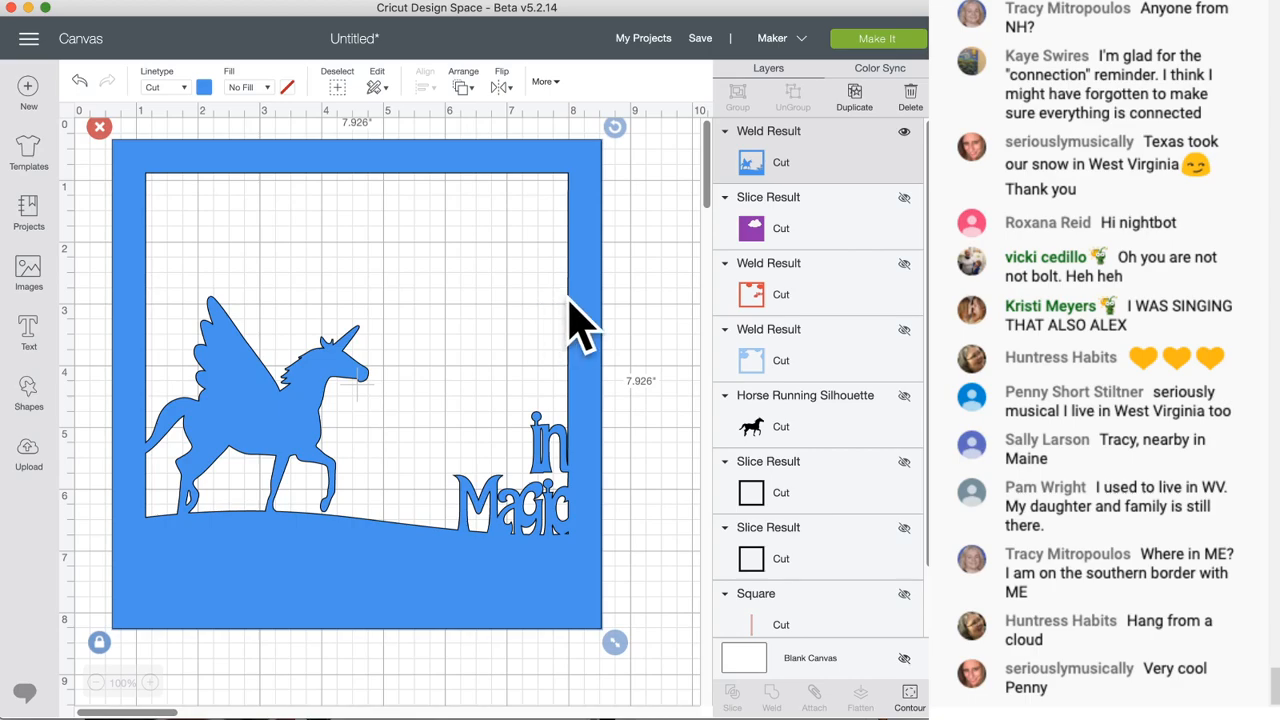
pyautogui.click(904, 197)
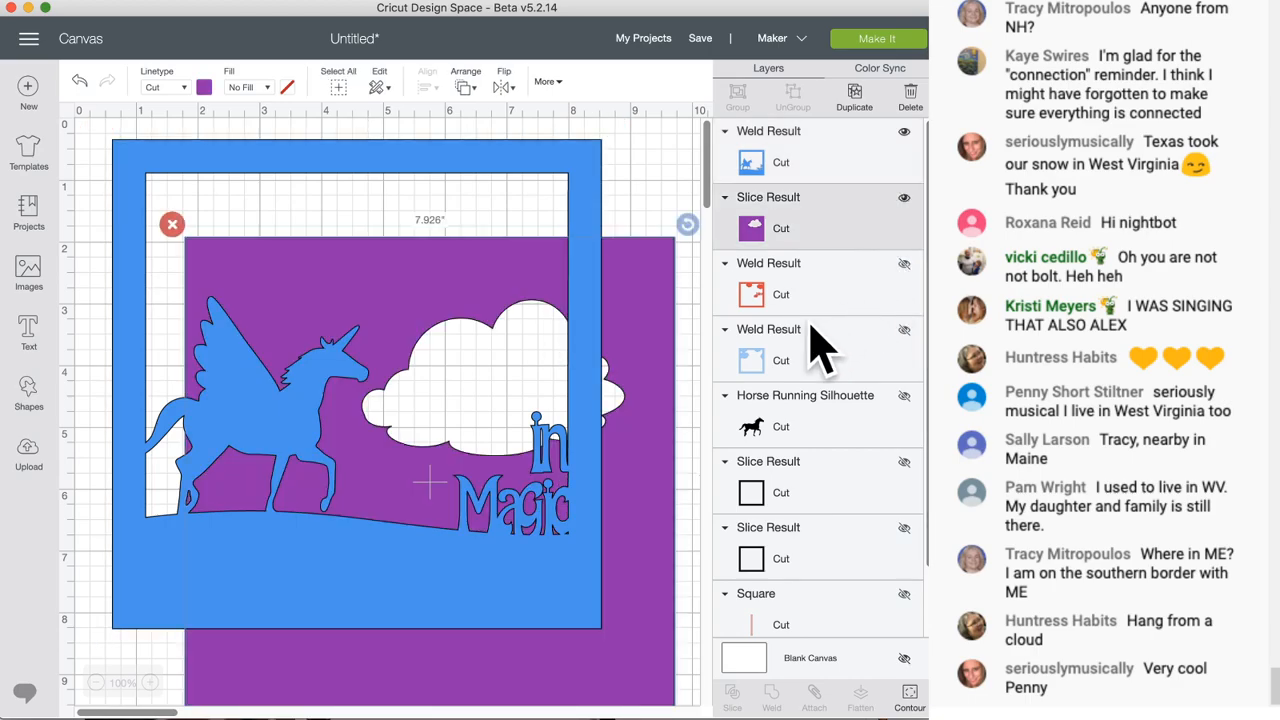
pyautogui.moveTo(657, 345); pyautogui.dragTo(664, 271)
pyautogui.rightClick(664, 271)
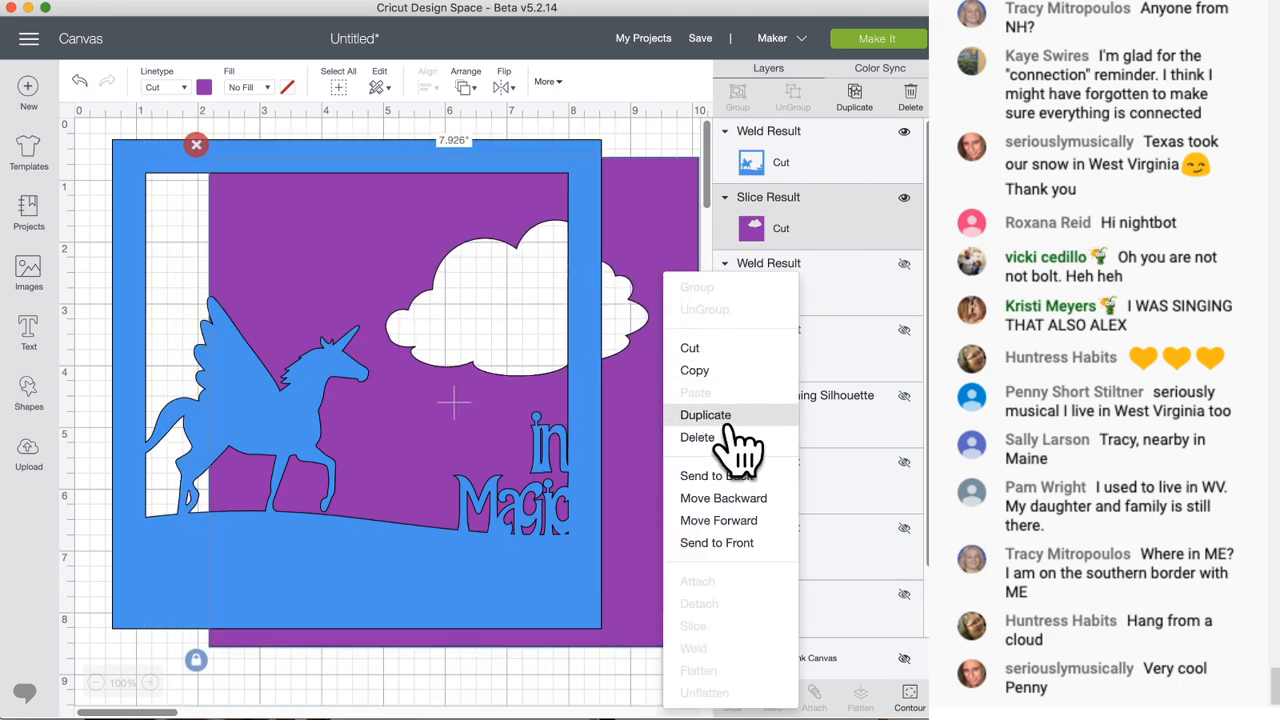
pyautogui.click(717, 543)
pyautogui.moveTo(591, 409); pyautogui.dragTo(512, 433)
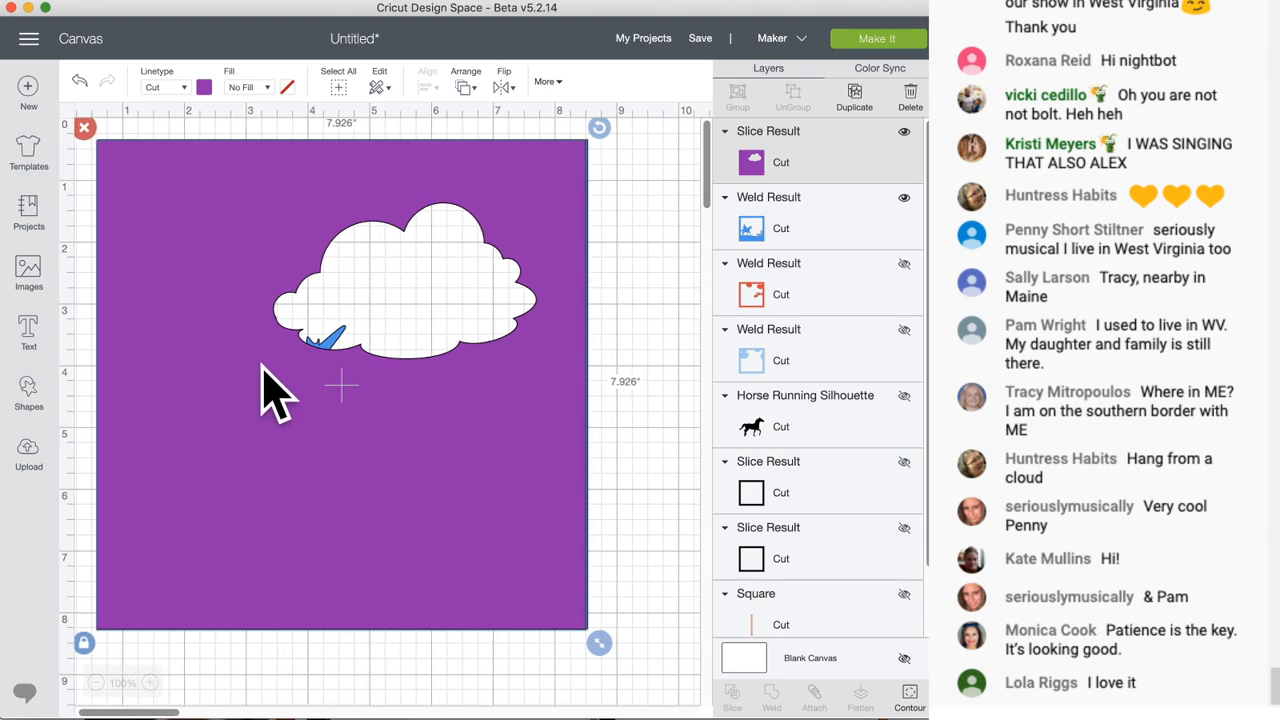
pyautogui.moveTo(375, 414); pyautogui.dragTo(371, 443)
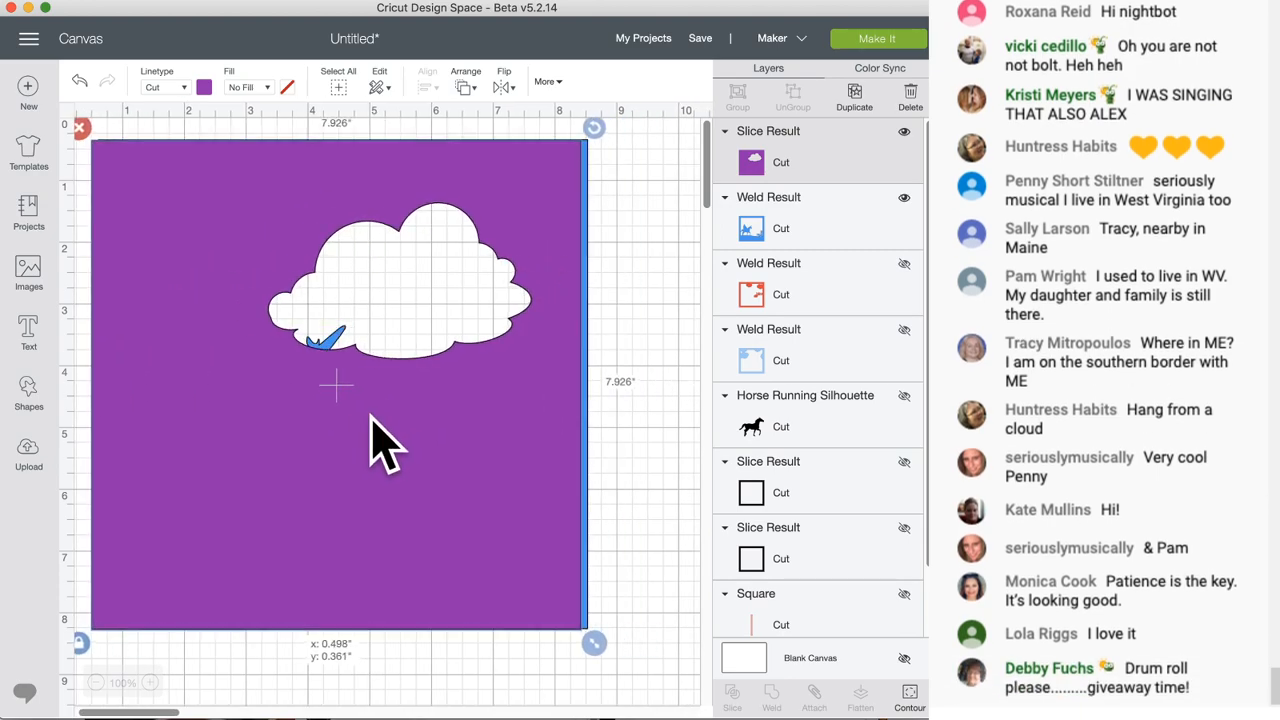
# - Unhide the red "Believe" cloud frame, the light blue cloud frame and the black horse frame, keeping the separate horse silhouette hidden
pyautogui.click(903, 264)
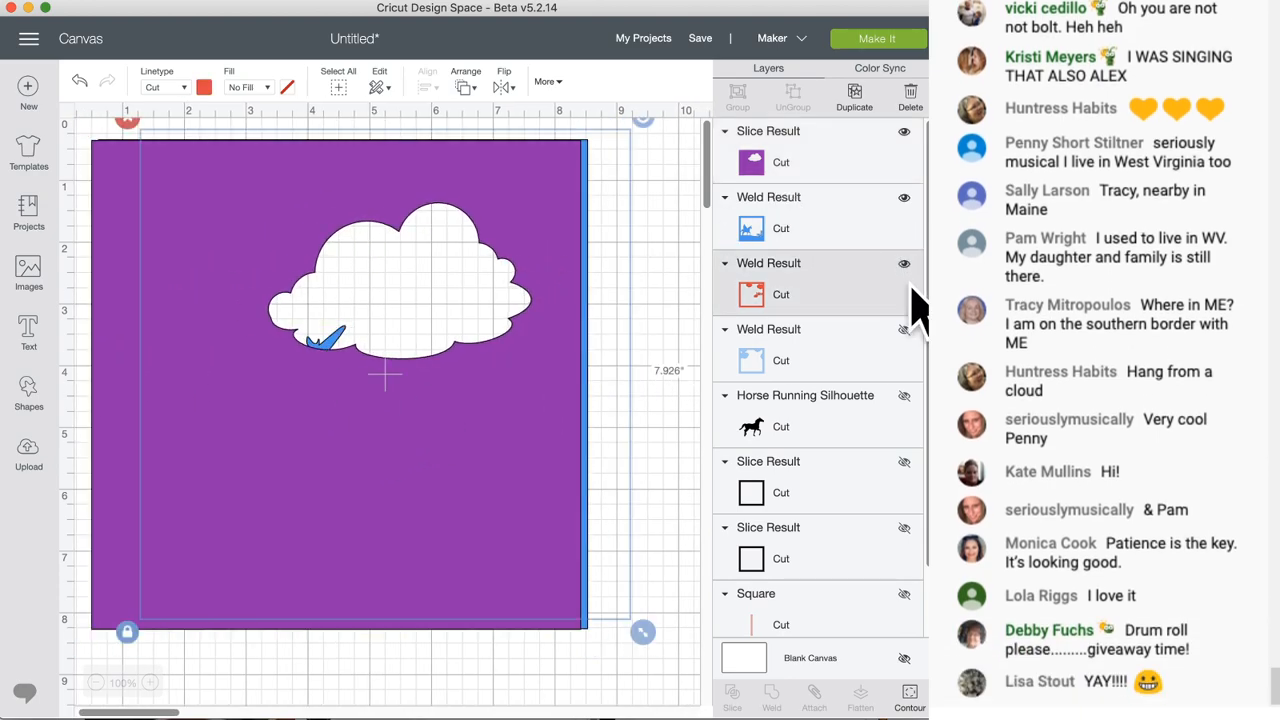
pyautogui.click(902, 330)
pyautogui.click(903, 397)
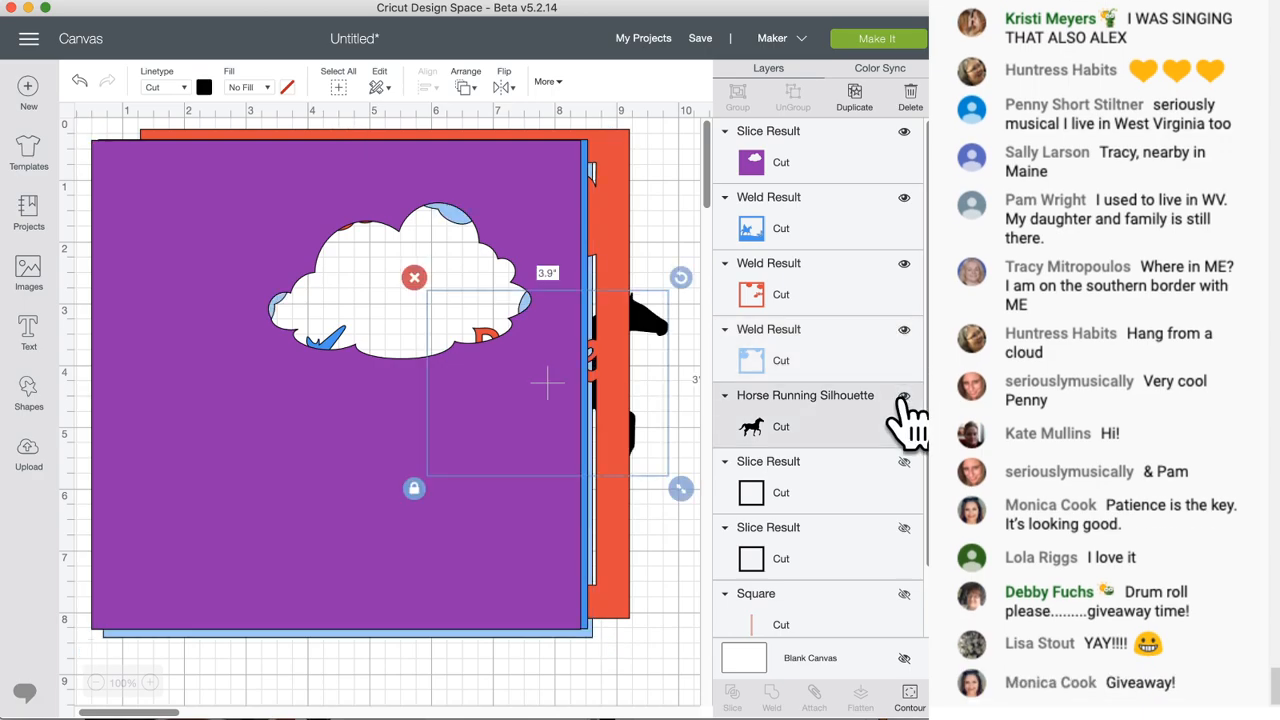
pyautogui.click(902, 398)
pyautogui.scroll(-3, 903, 494)
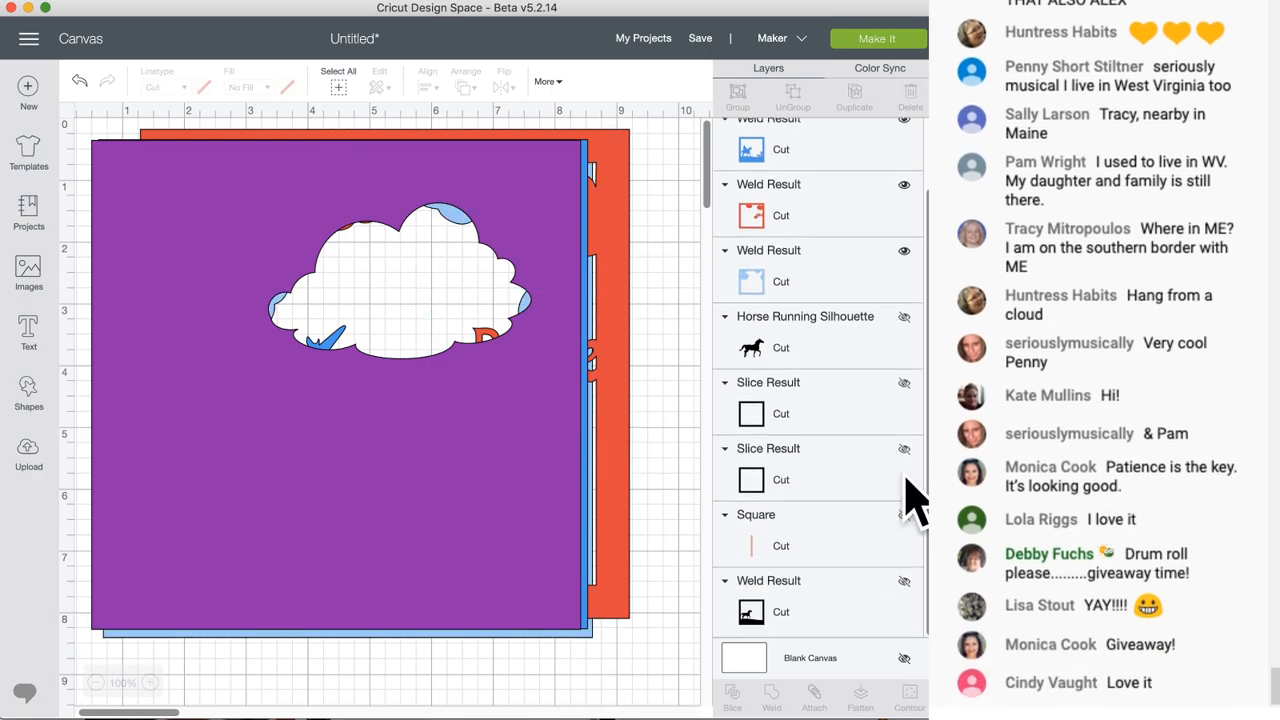
pyautogui.click(902, 582)
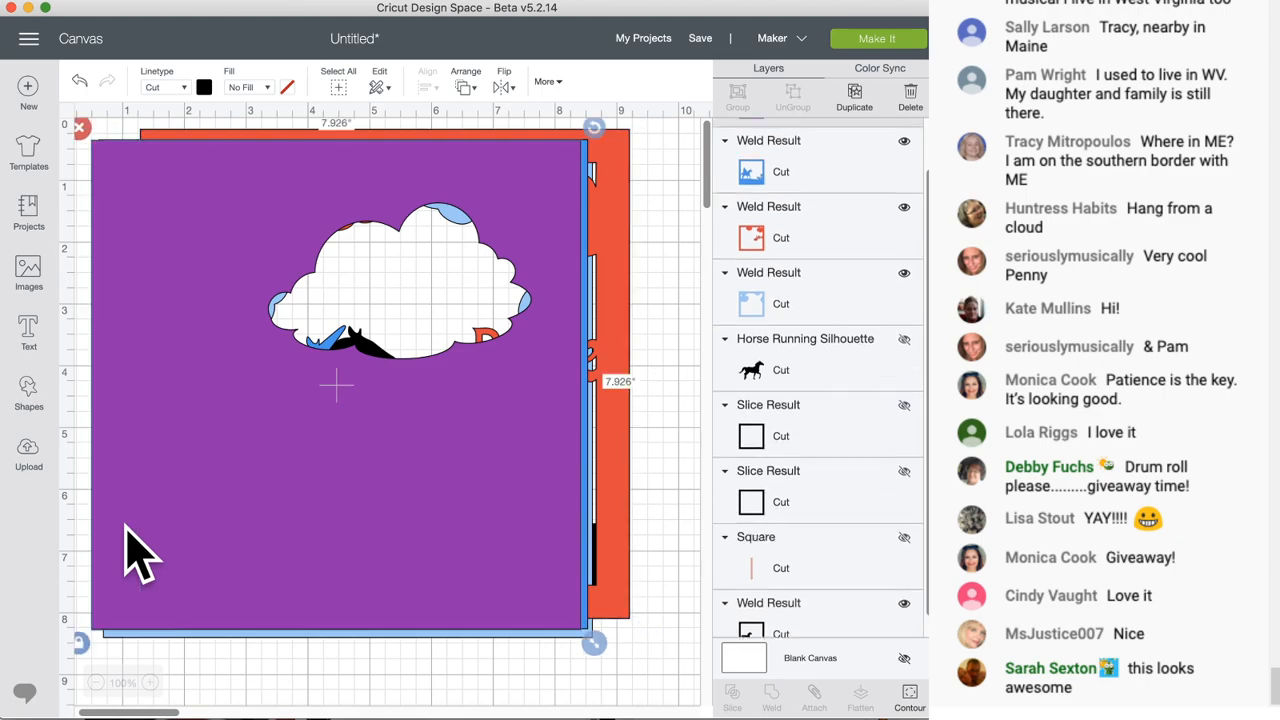
# - Send the purple cloud-cutout square to the back and center all the visible frame layers on one another
pyautogui.rightClick(127, 532)
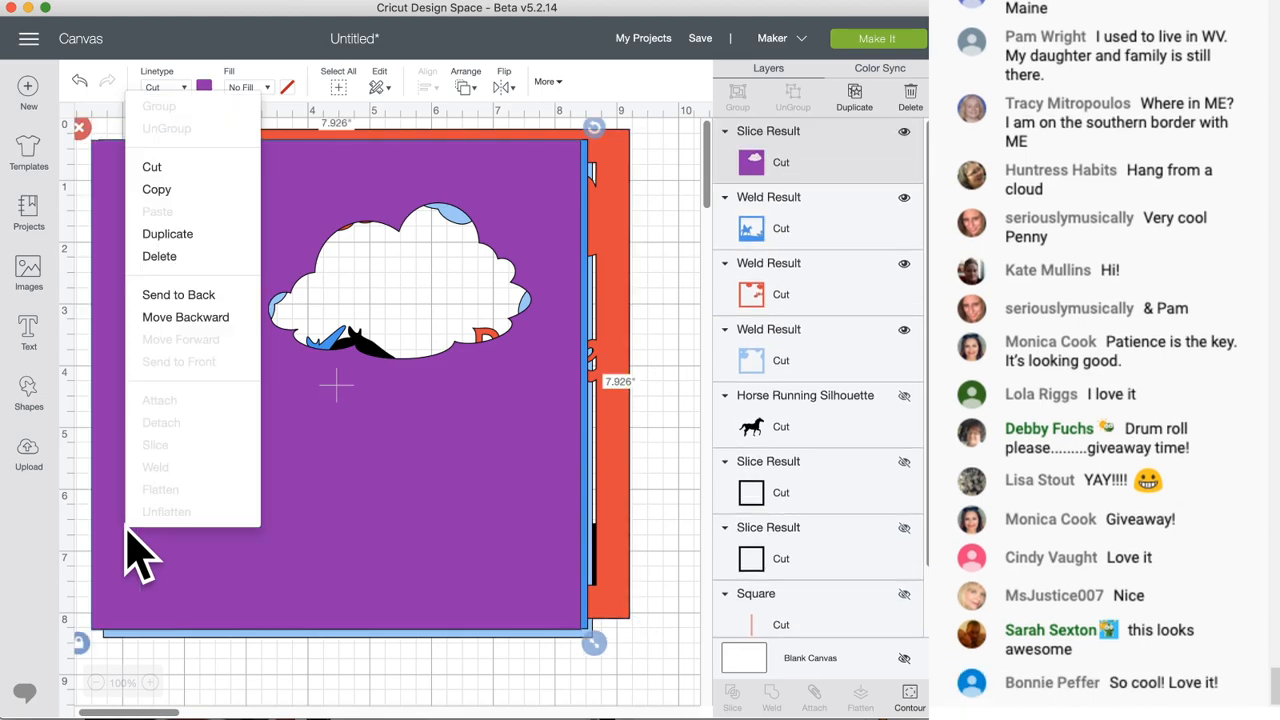
pyautogui.click(225, 300)
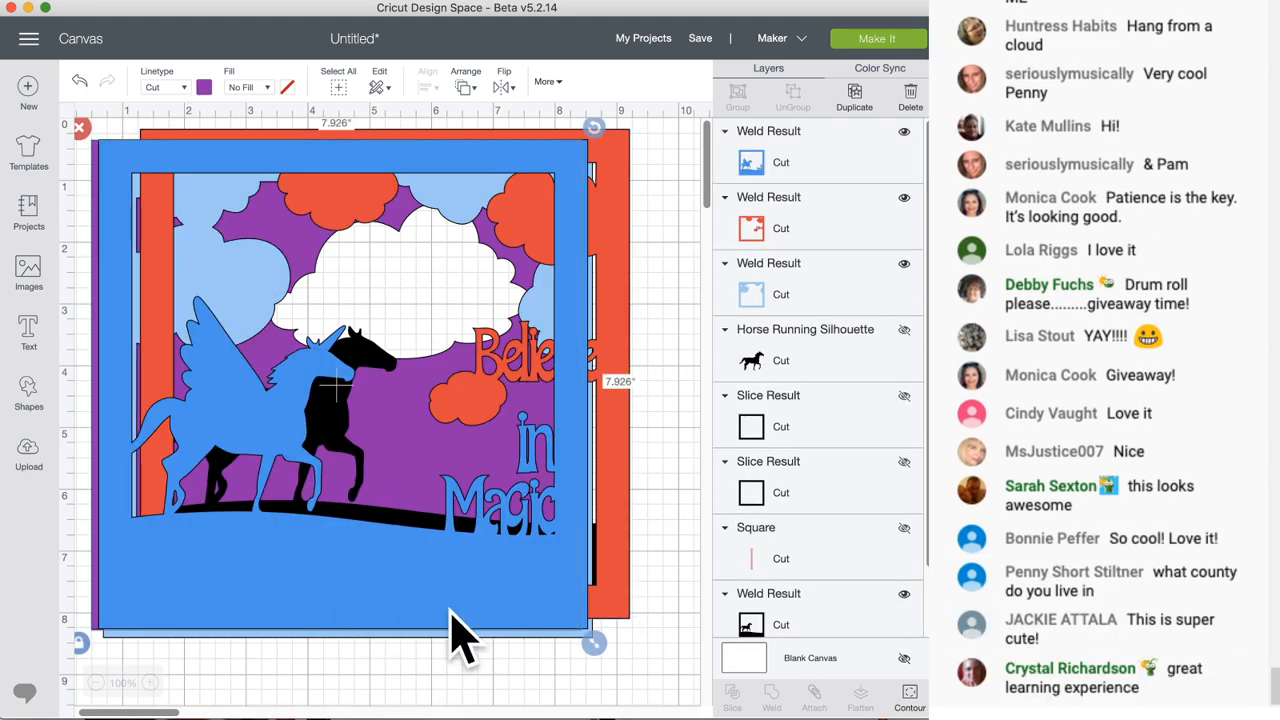
pyautogui.moveTo(657, 530); pyautogui.dragTo(362, 571)
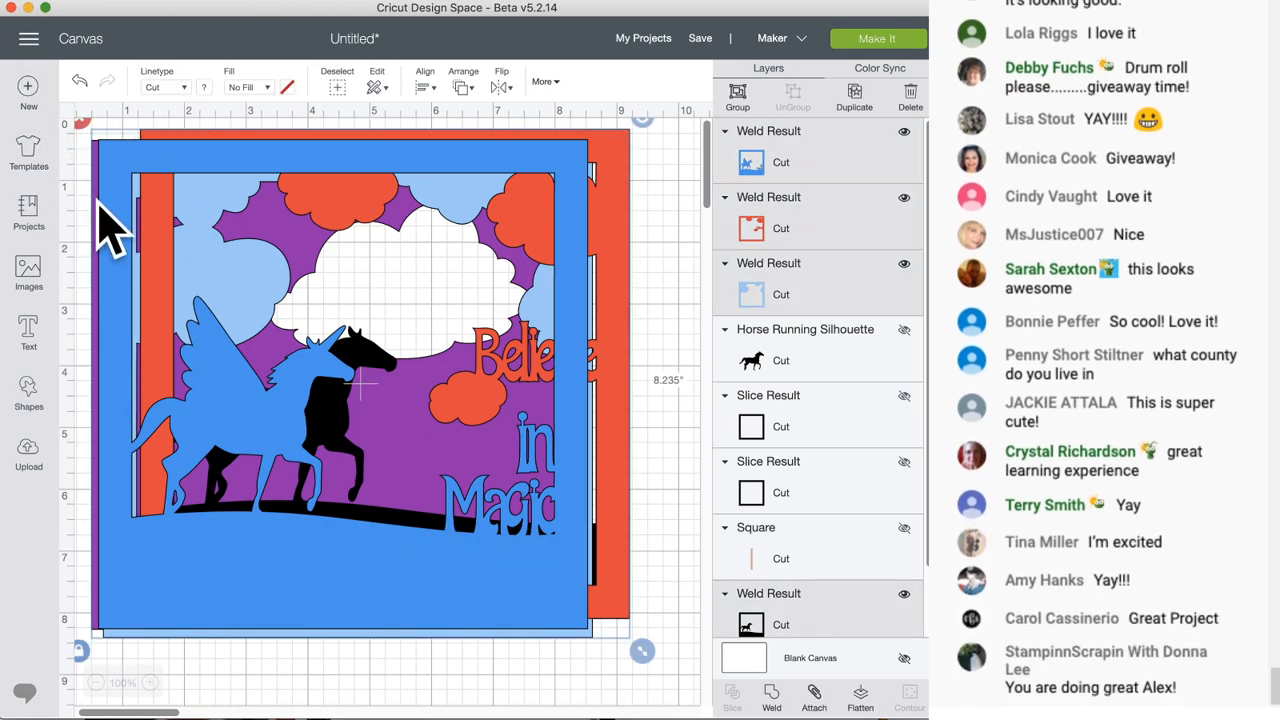
pyautogui.click(426, 88)
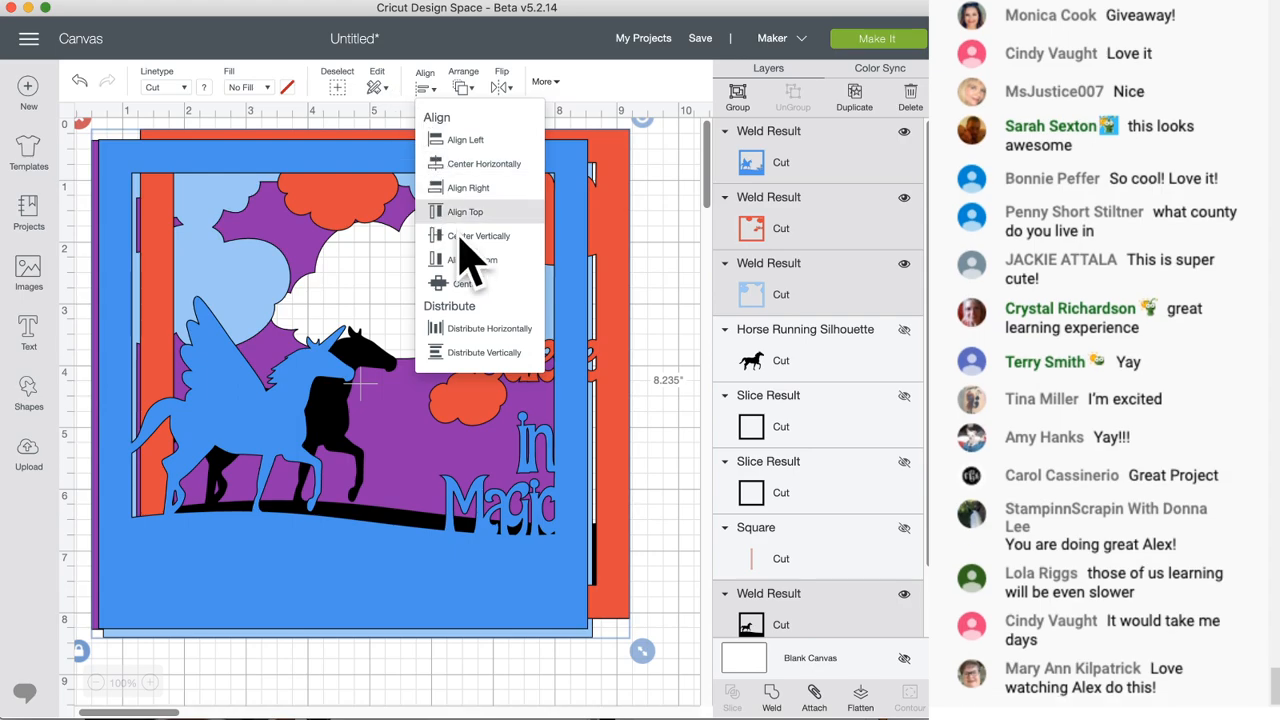
pyautogui.click(490, 285)
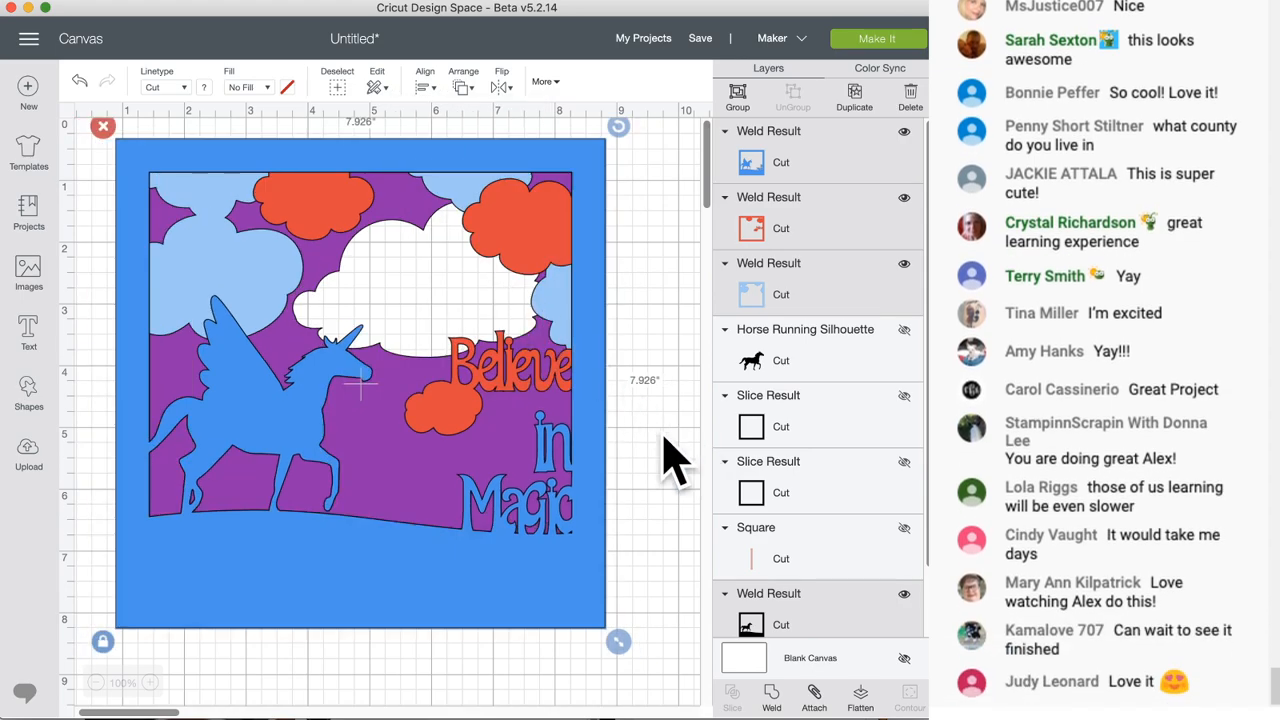
pyautogui.click(694, 462)
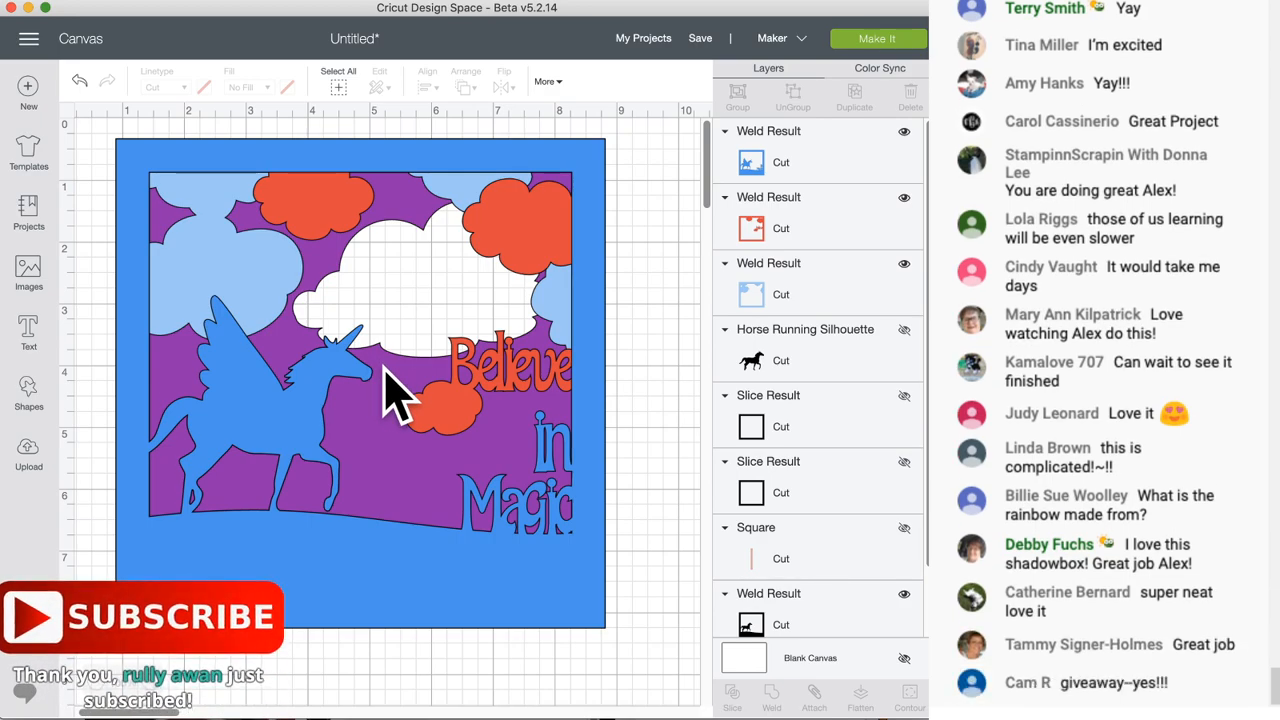
# - Send the blue winged-unicorn frame to the back of the layer stack
pyautogui.click(384, 367)
pyautogui.hscroll(1, 340, 445)
pyautogui.moveTo(214, 576)
pyautogui.mouseDown()
pyautogui.moveTo(259, 576)
pyautogui.moveTo(225, 577)
pyautogui.mouseUp()
pyautogui.rightClick(271, 563)
pyautogui.click(296, 268)
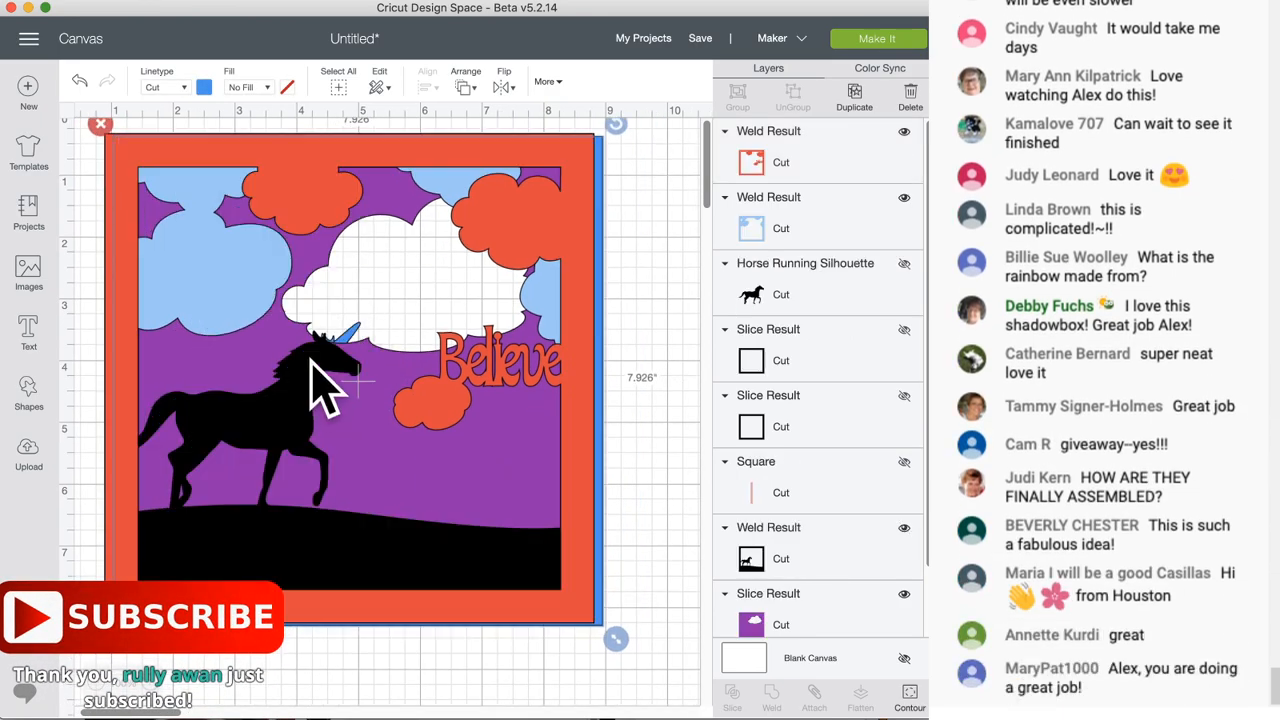
pyautogui.click(691, 486)
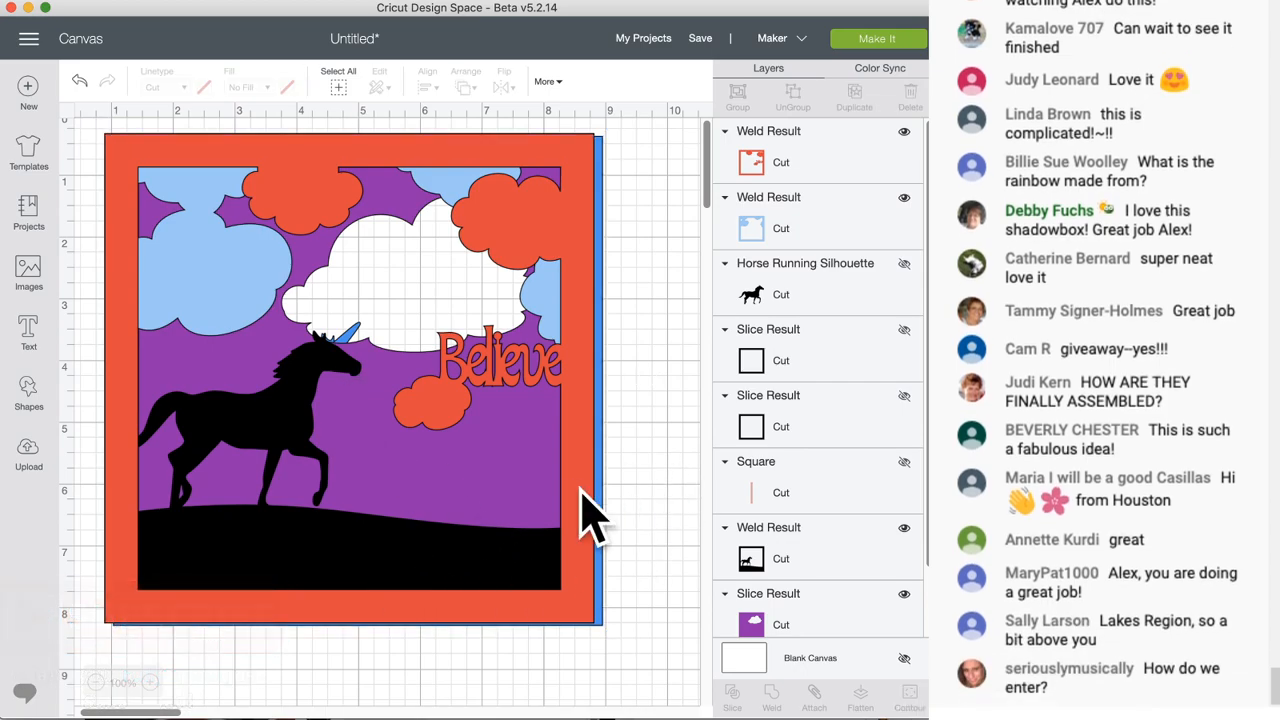
pyautogui.click(586, 516)
pyautogui.rightClick(606, 525)
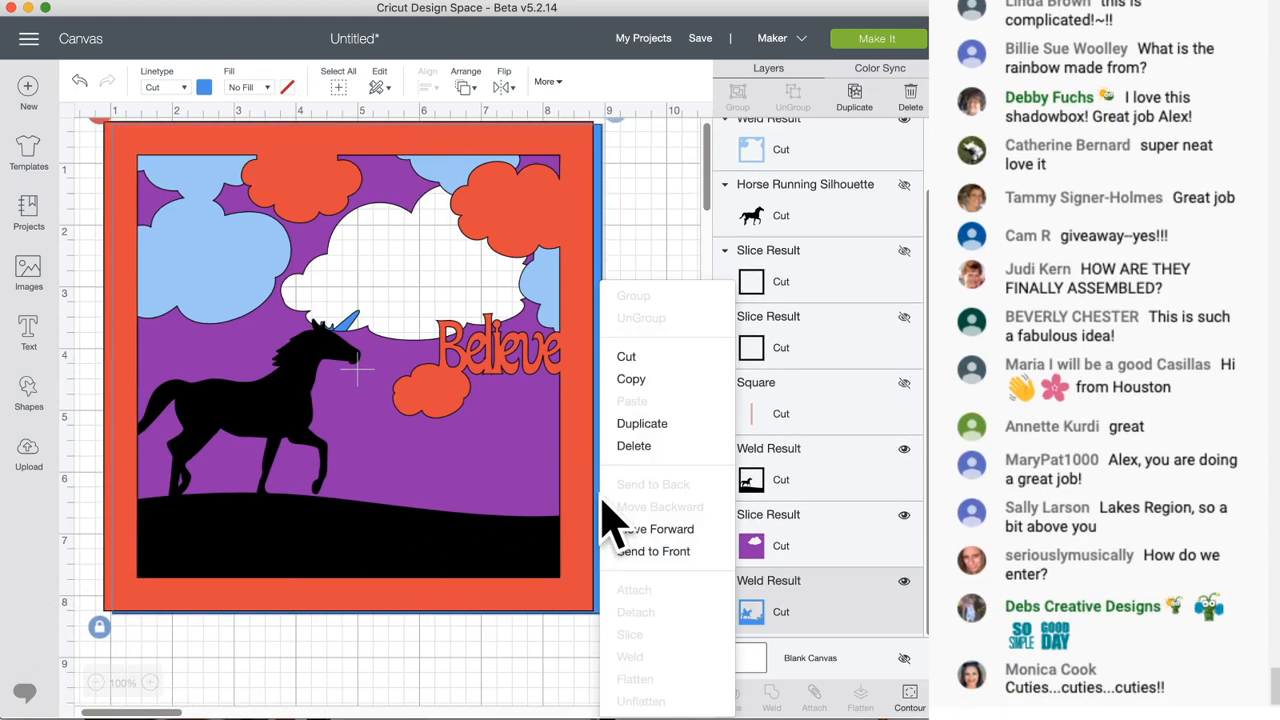
pyautogui.click(672, 217)
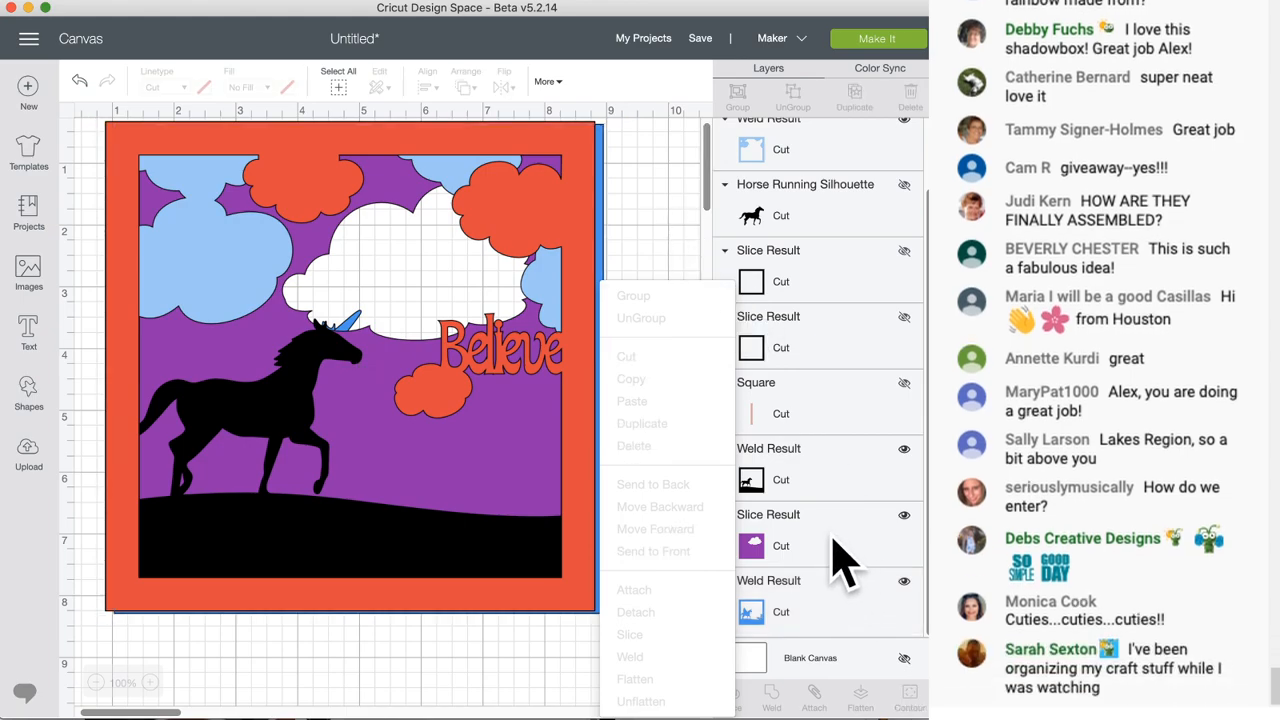
pyautogui.click(662, 228)
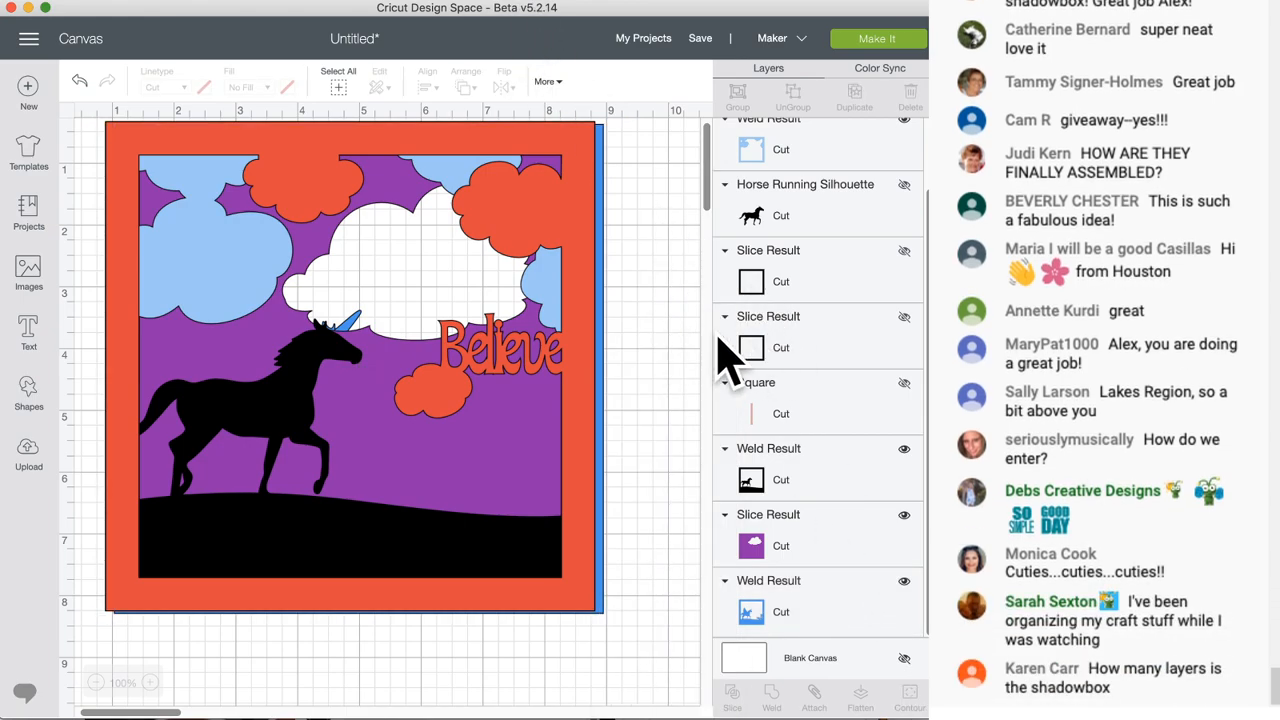
pyautogui.scroll(1, 720, 360)
pyautogui.scroll(1, 780, 360)
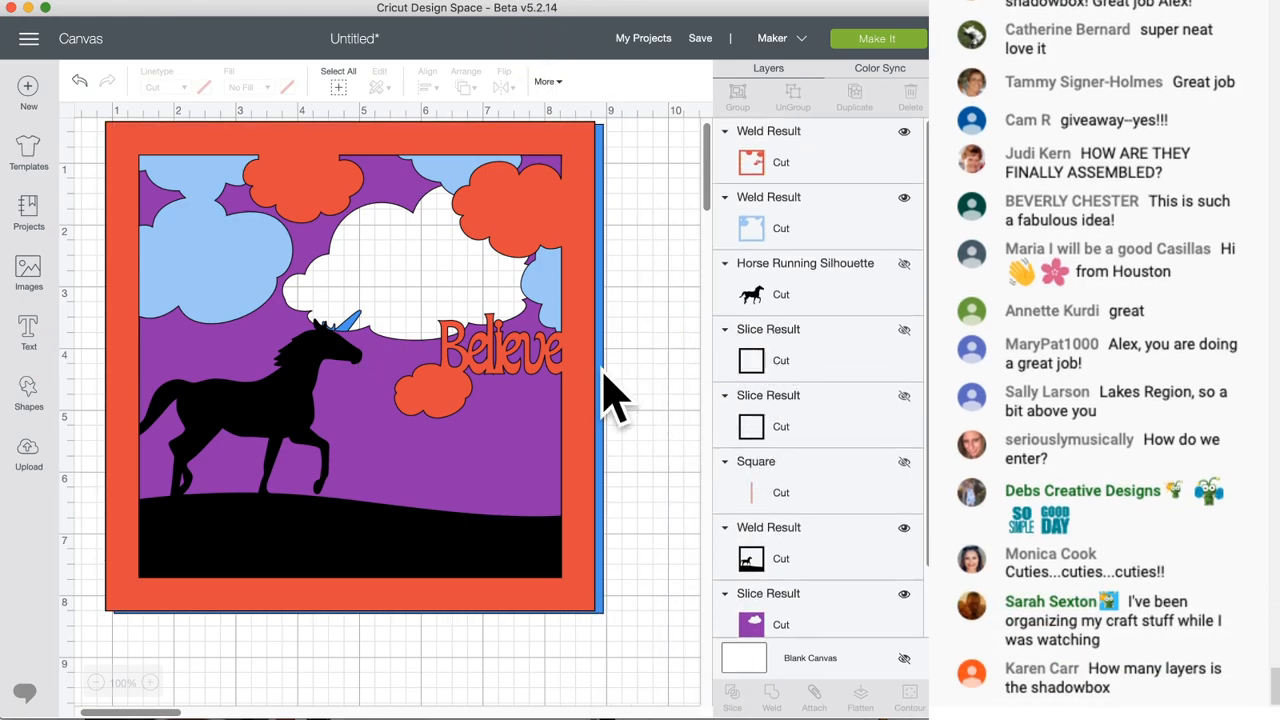
pyautogui.scroll(1, 582, 394)
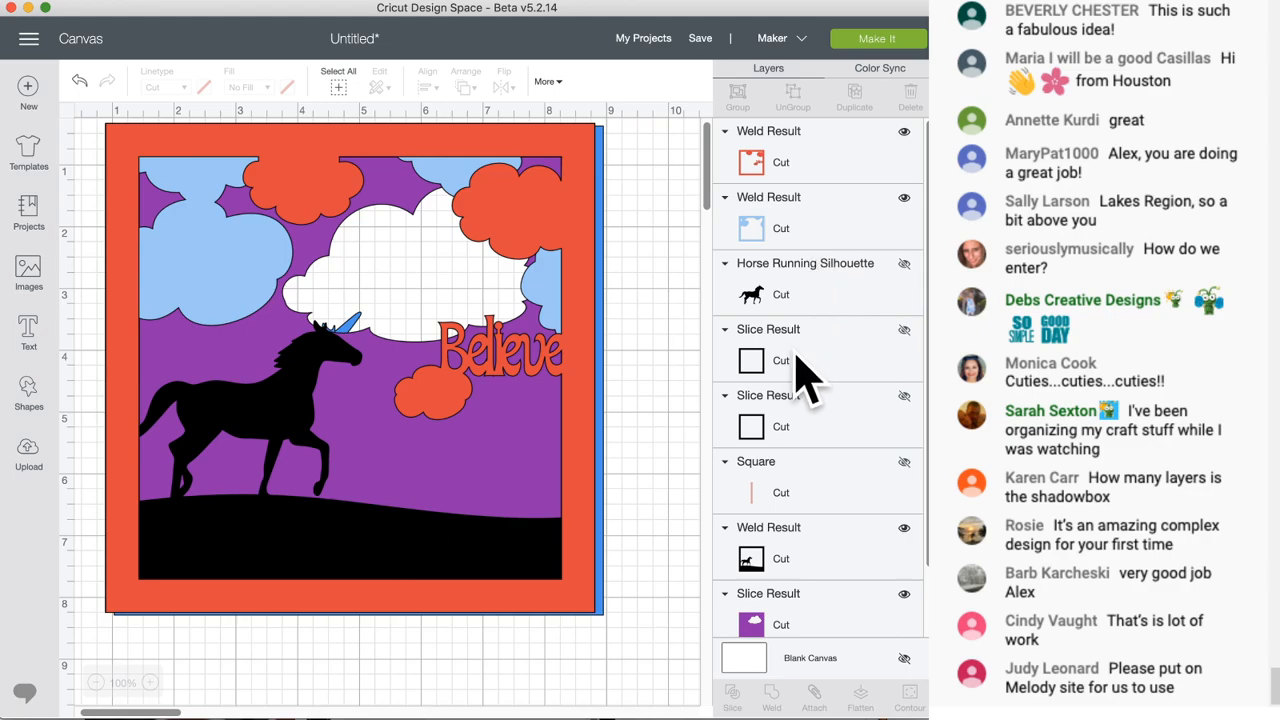
pyautogui.scroll(-2, 820, 388)
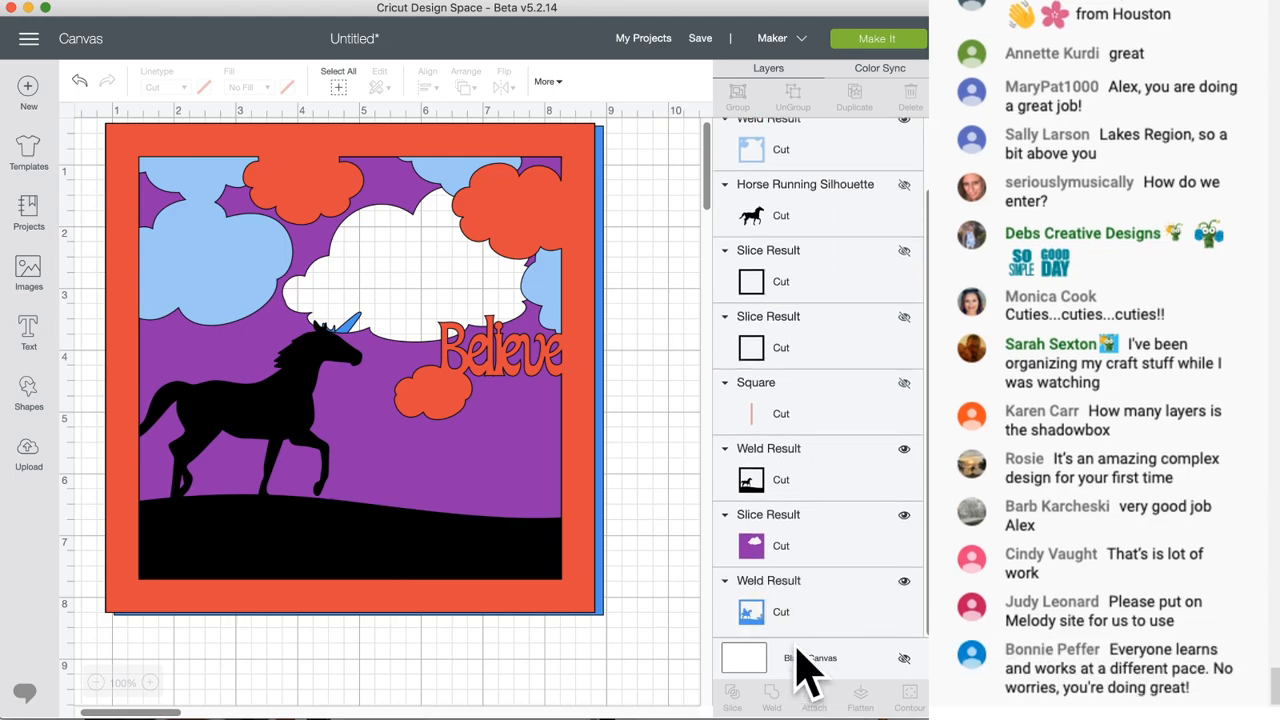
pyautogui.click(792, 633)
pyautogui.rightClick(791, 634)
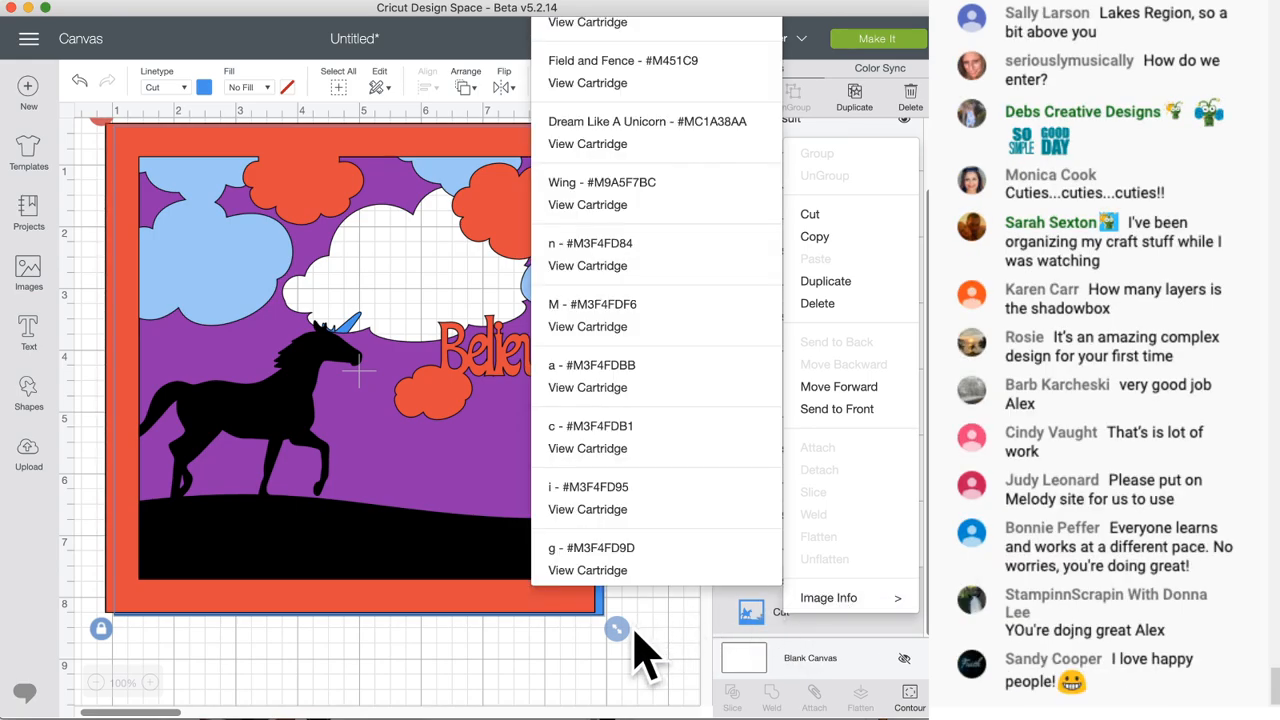
pyautogui.click(665, 642)
pyautogui.scroll(1, 785, 560)
# - Bring the black horse frame to the front and shift it slightly down and left over the stacked frames
pyautogui.click(786, 494)
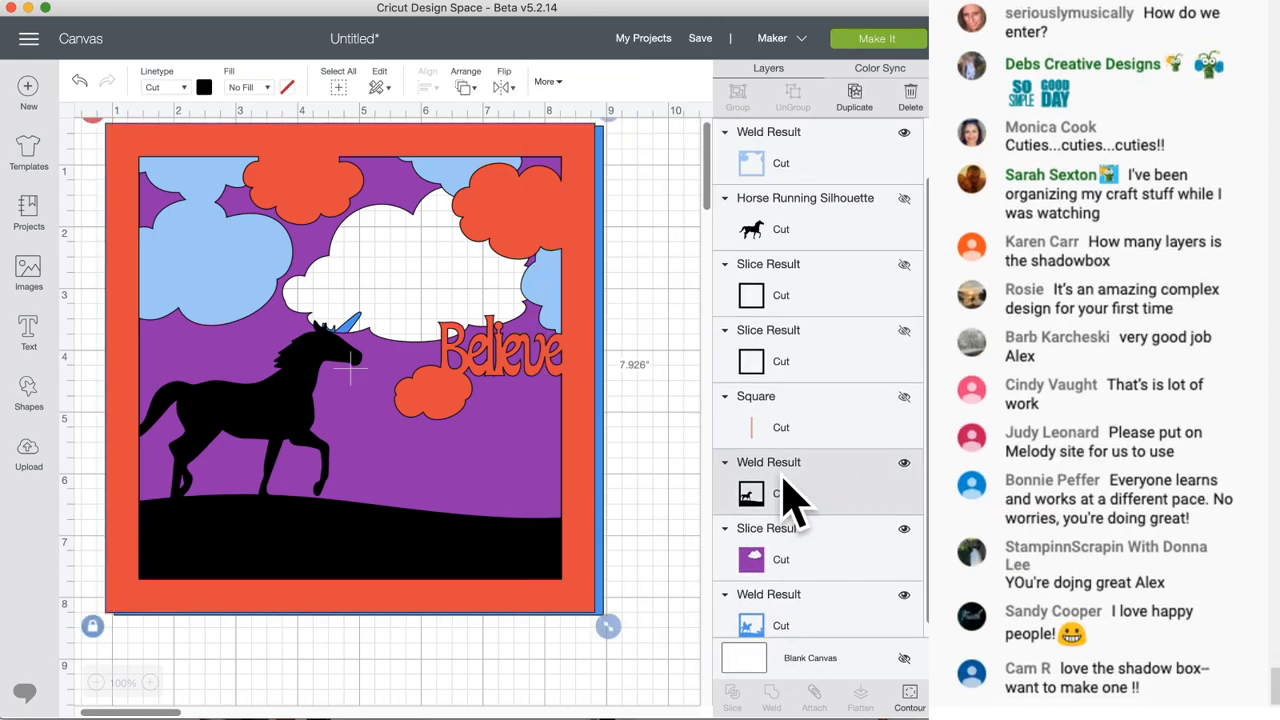
pyautogui.rightClick(786, 494)
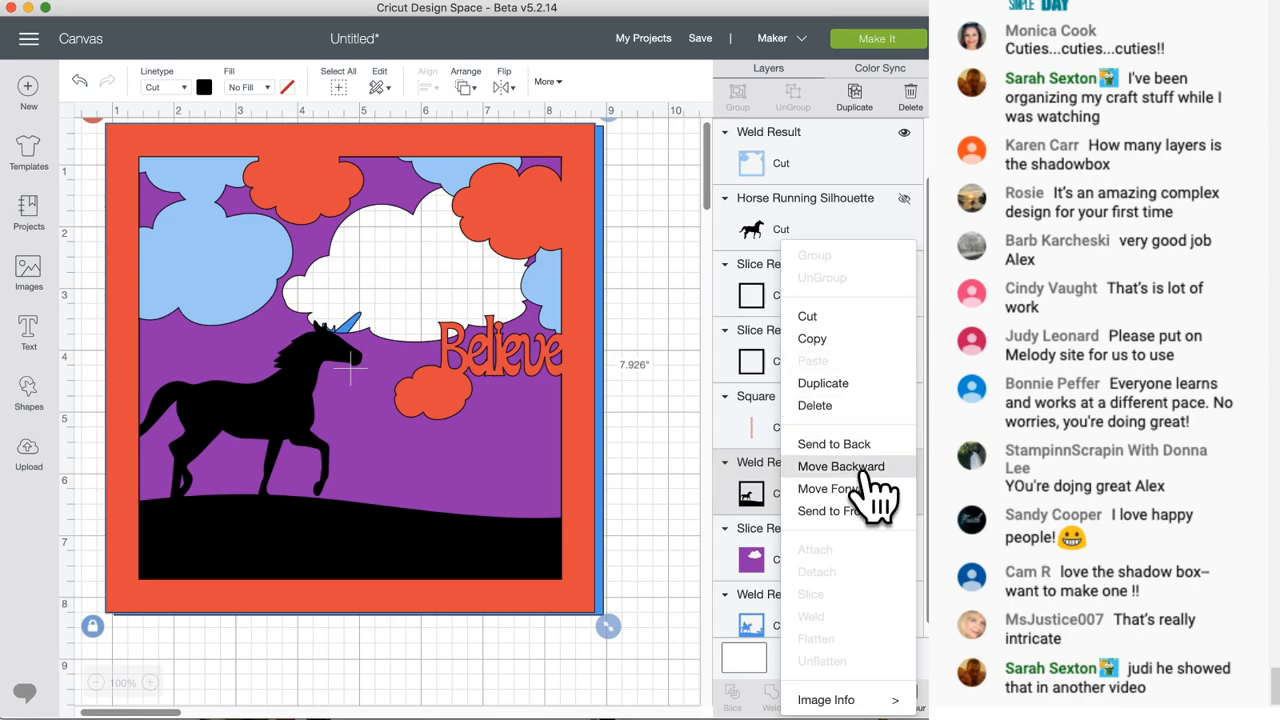
pyautogui.click(842, 511)
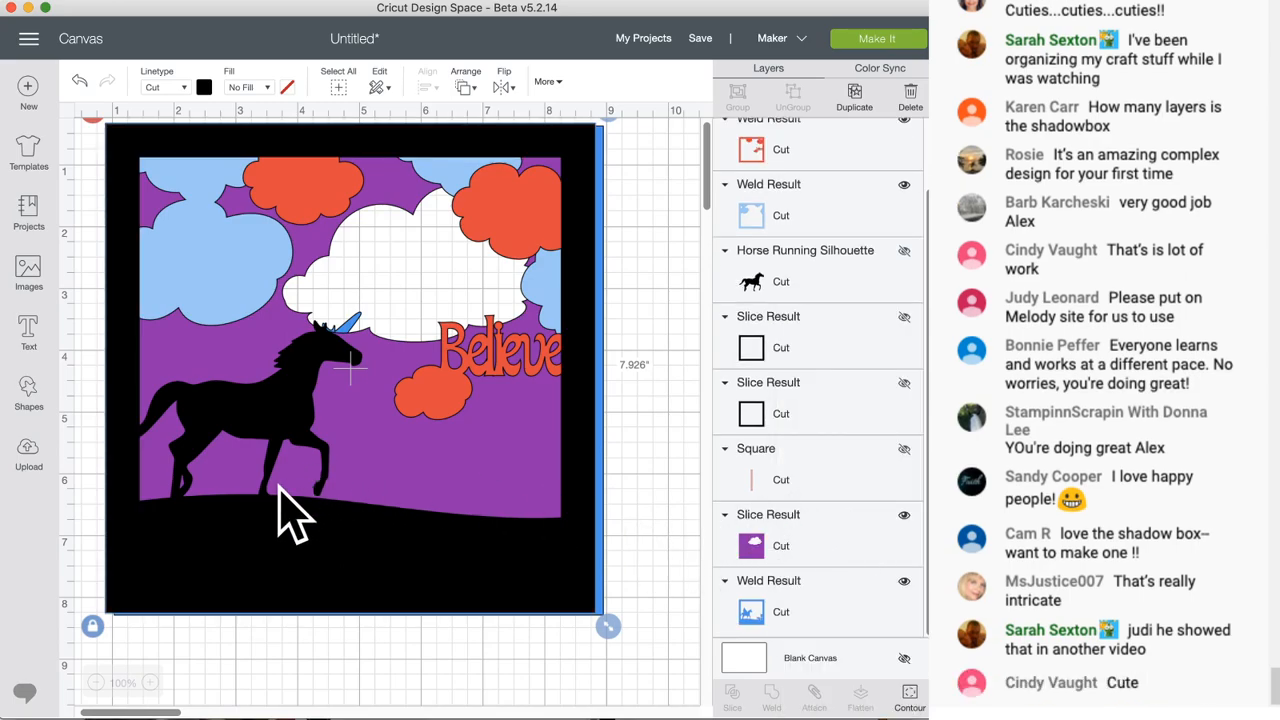
pyautogui.moveTo(584, 472); pyautogui.dragTo(572, 505)
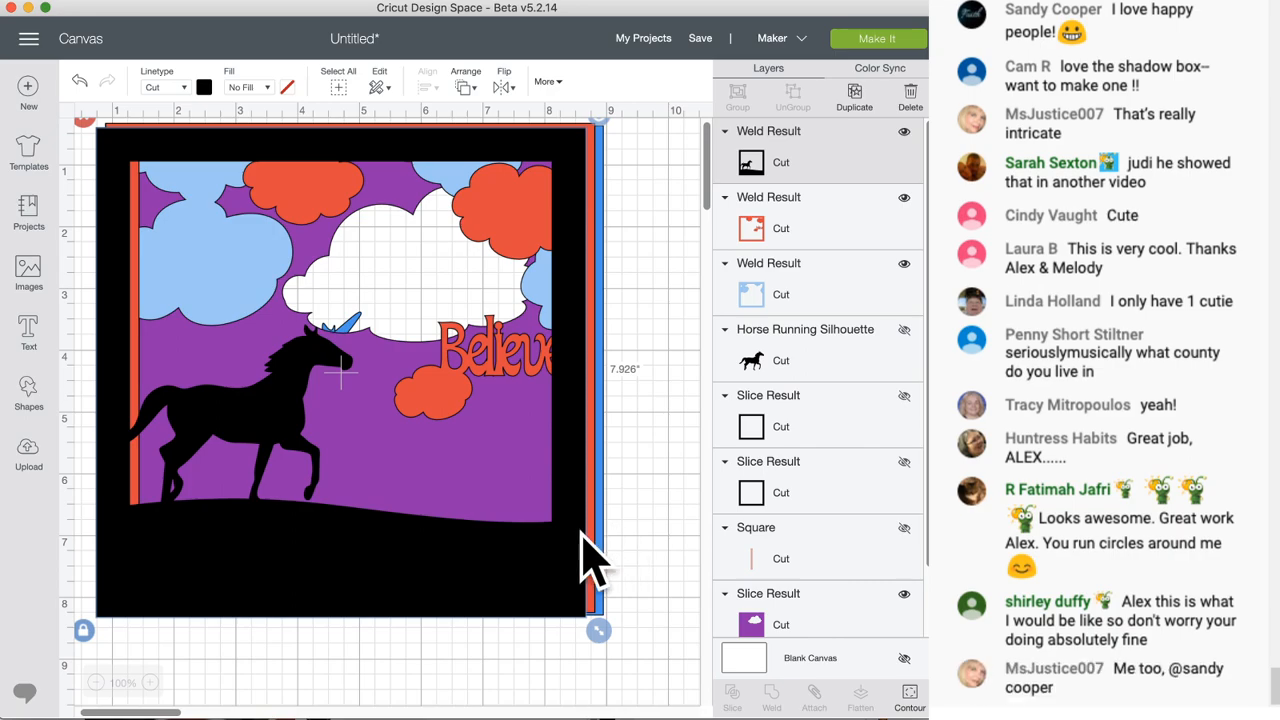
# - Spread the stacked black, red, light blue and purple layers apart and move the blue winged-unicorn frame to the canvas's upper-left corner
pyautogui.moveTo(585, 543); pyautogui.dragTo(701, 541)
pyautogui.click(101, 568)
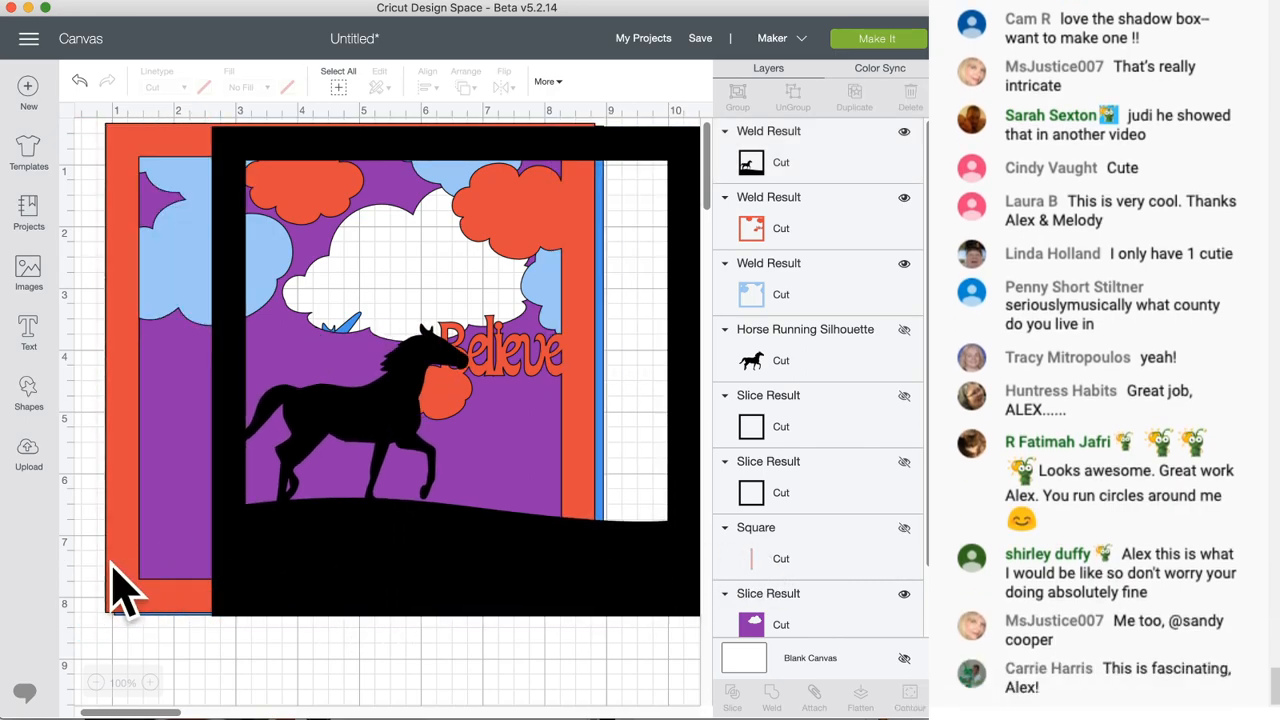
pyautogui.moveTo(112, 563); pyautogui.dragTo(415, 583)
pyautogui.moveTo(280, 574); pyautogui.dragTo(597, 606)
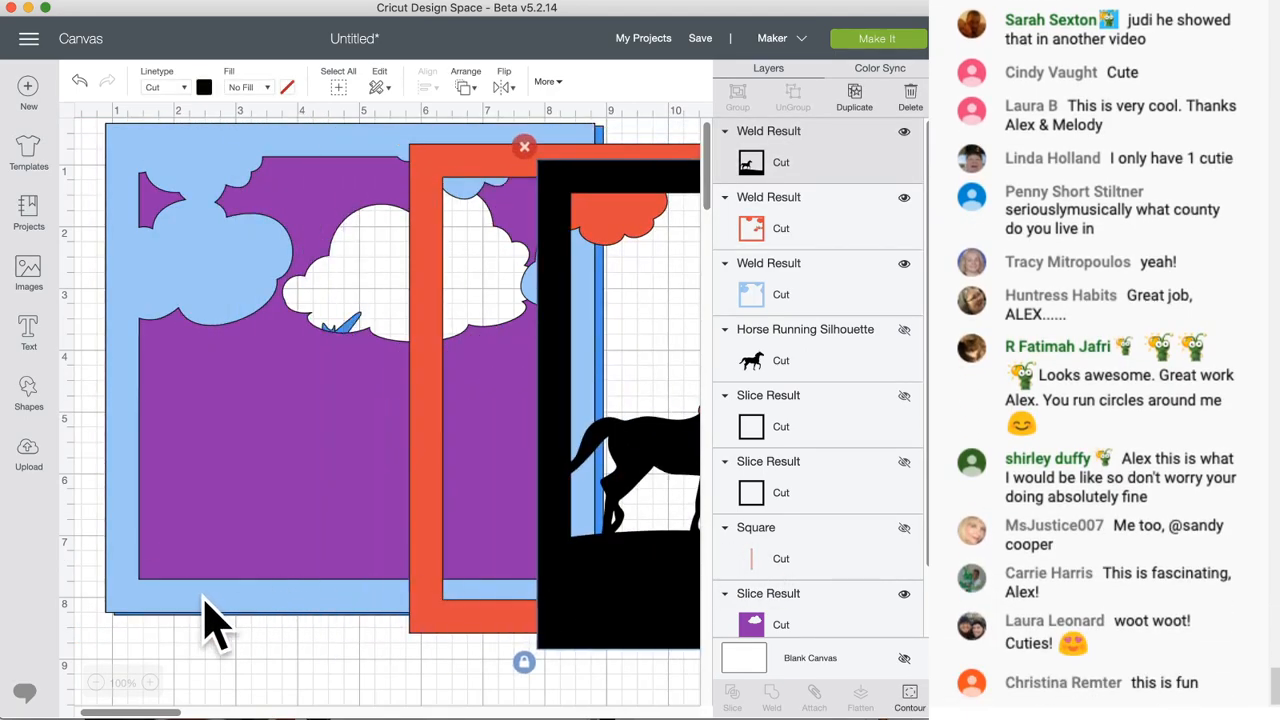
pyautogui.moveTo(205, 620); pyautogui.dragTo(423, 671)
pyautogui.moveTo(191, 523); pyautogui.dragTo(316, 598)
pyautogui.moveTo(163, 549); pyautogui.dragTo(138, 560)
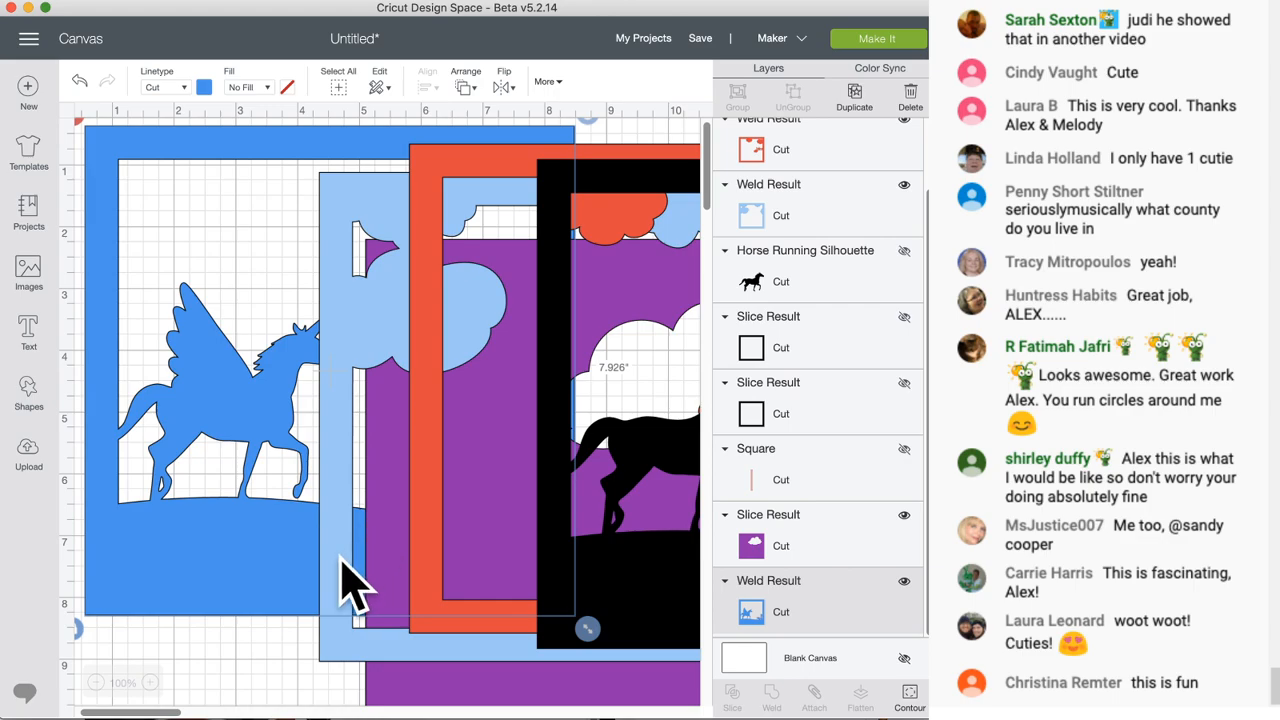
# - Bring the purple cloud-cutout square to the front and place it over the blue winged-unicorn frame
pyautogui.click(410, 690)
pyautogui.rightClick(410, 690)
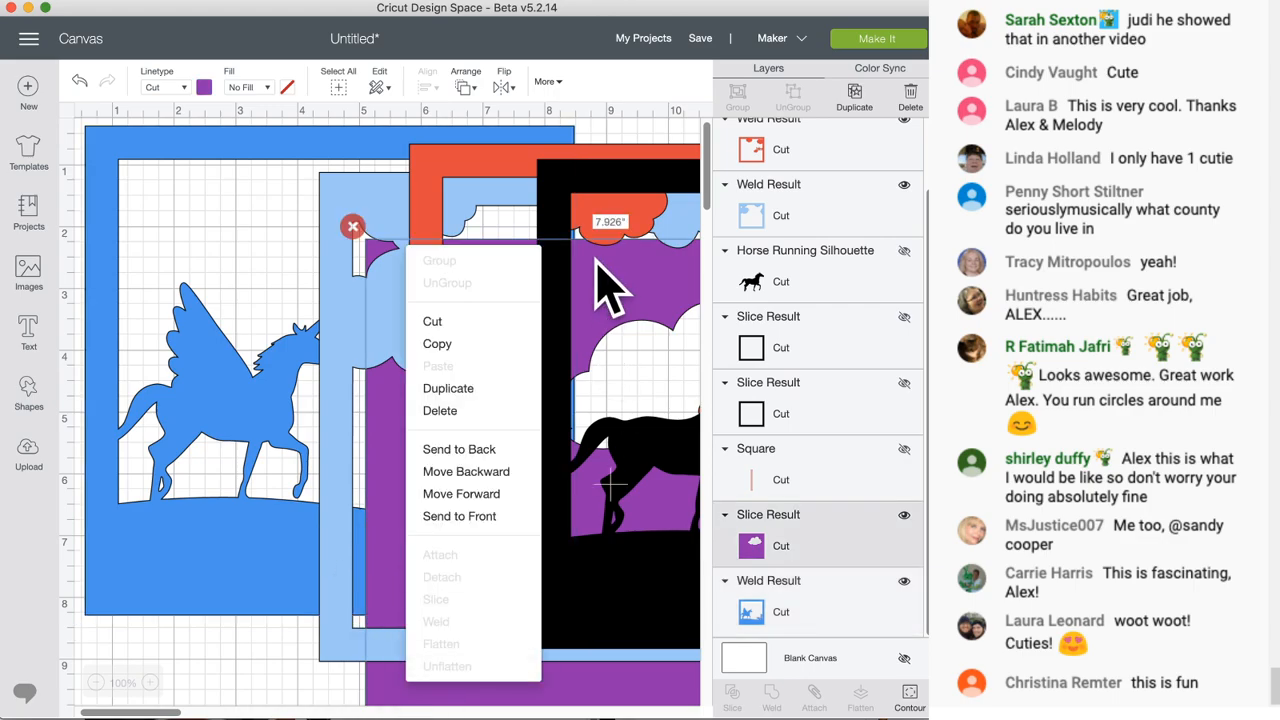
pyautogui.click(472, 516)
pyautogui.moveTo(437, 626); pyautogui.dragTo(180, 557)
# - Move the light blue cloud frame aside, then bring the black horse frame to the front and place it over the purple square
pyautogui.moveTo(375, 655); pyautogui.dragTo(322, 704)
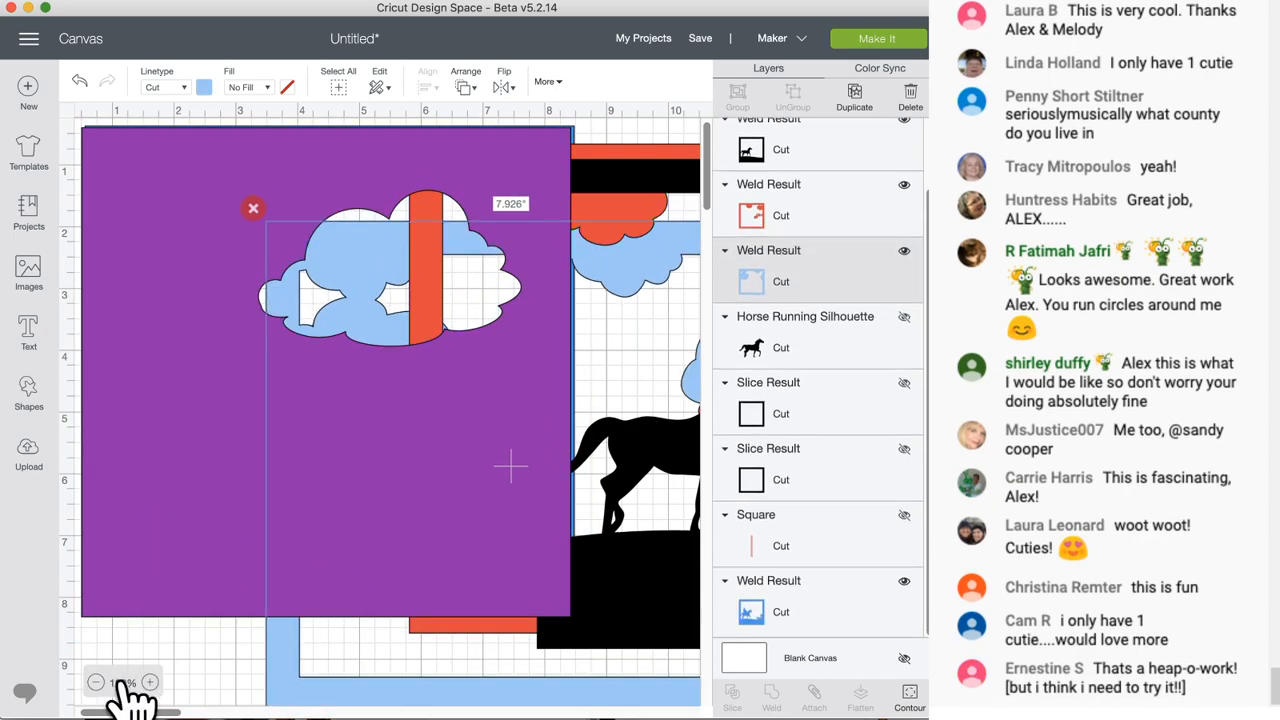
pyautogui.moveTo(274, 645); pyautogui.dragTo(102, 647)
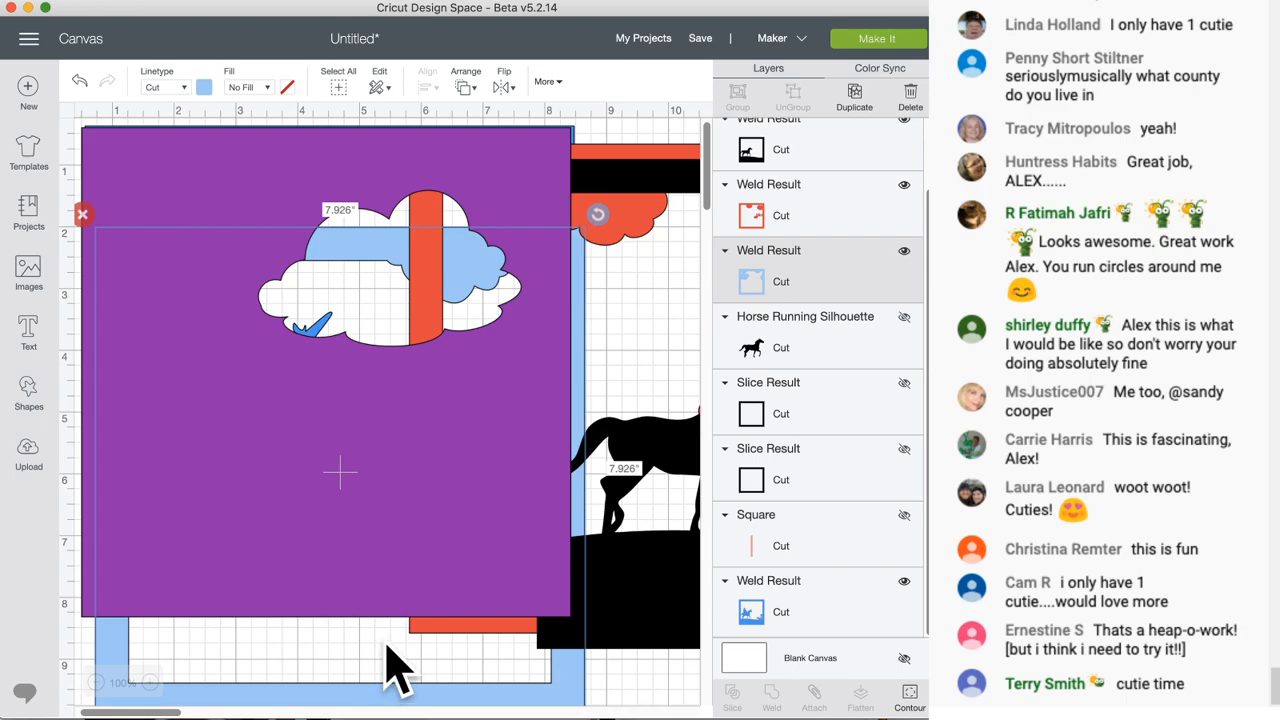
pyautogui.click(634, 657)
pyautogui.rightClick(634, 657)
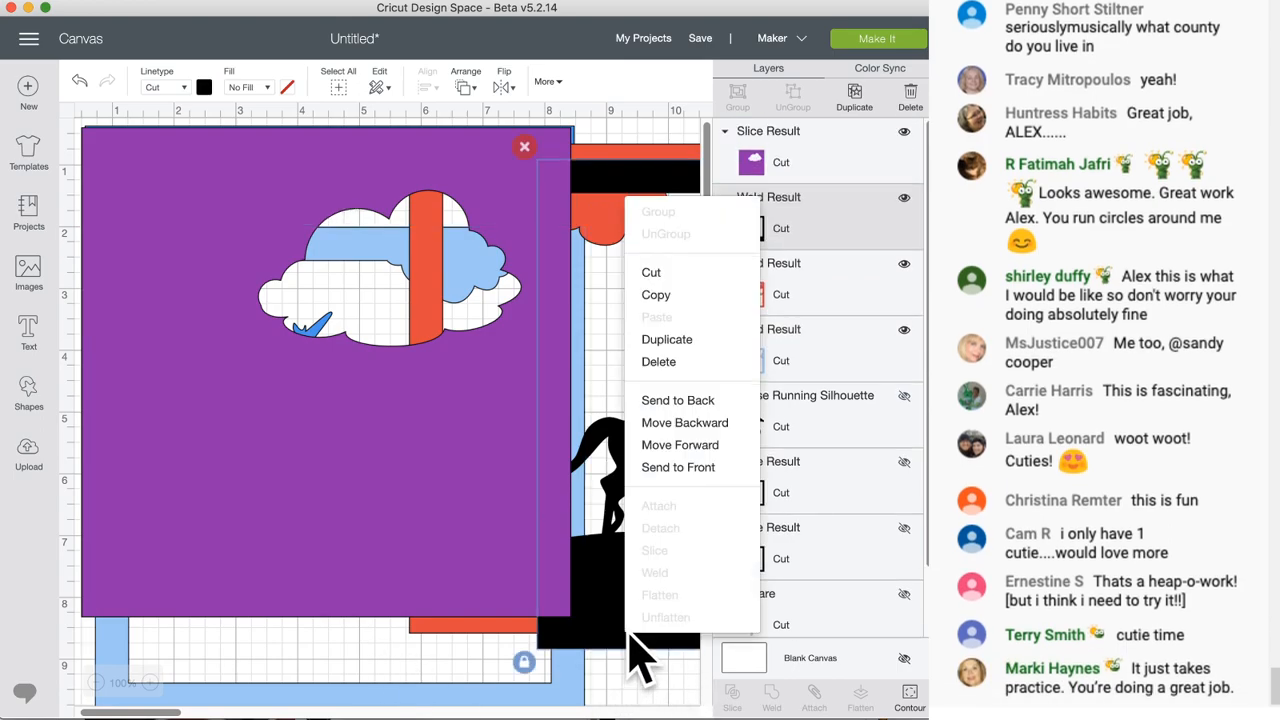
pyautogui.click(690, 467)
pyautogui.moveTo(600, 598); pyautogui.dragTo(157, 586)
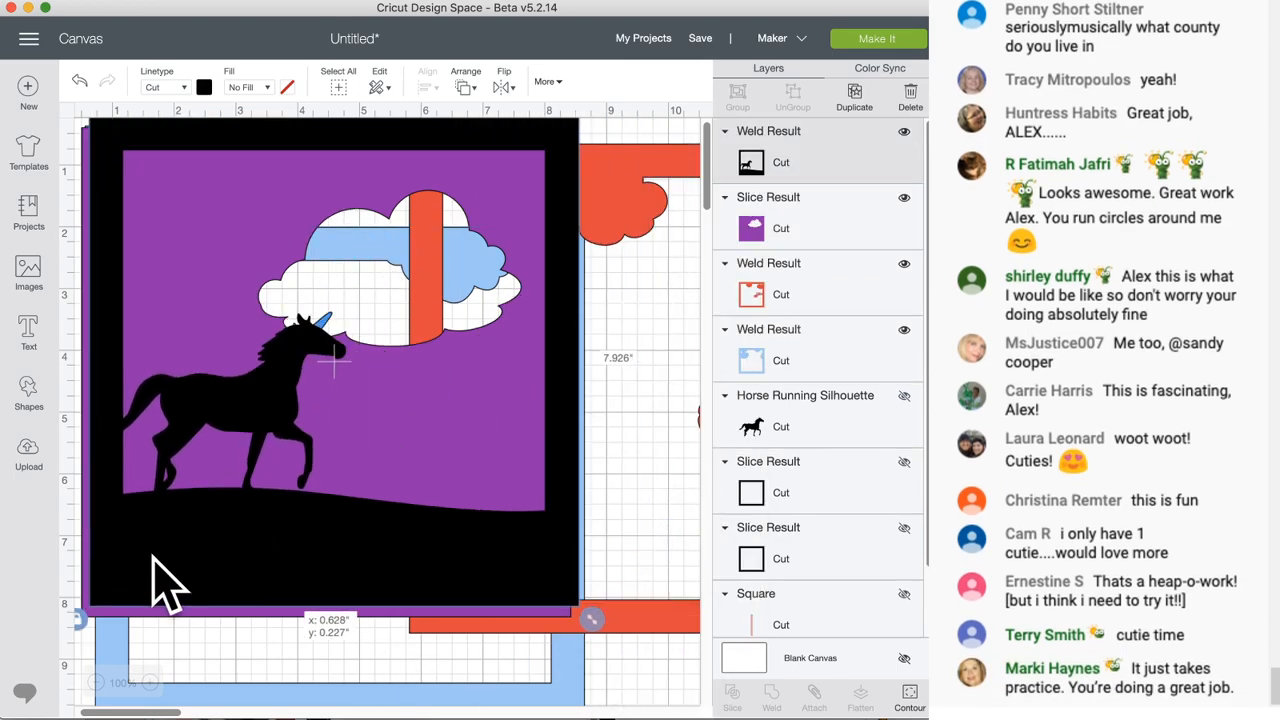
# - Bring the red "Believe" cloud frame to the front and place it over the black horse frame
pyautogui.click(645, 652)
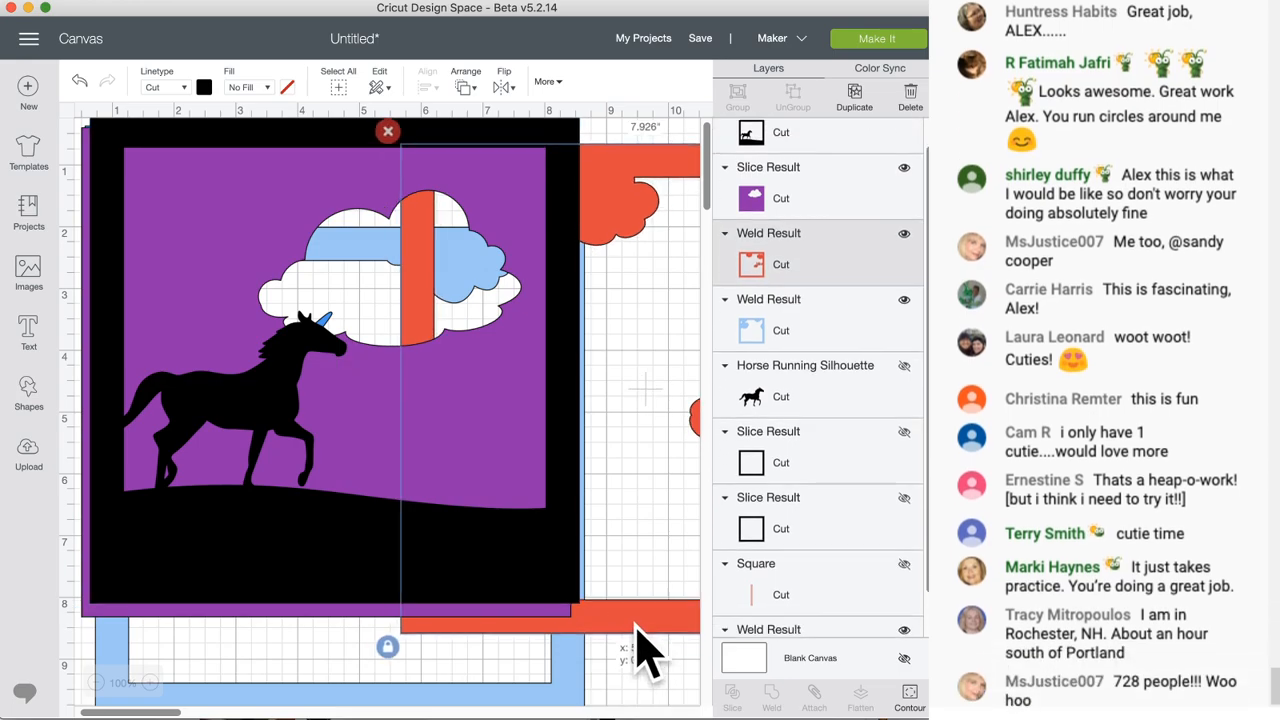
pyautogui.rightClick(643, 652)
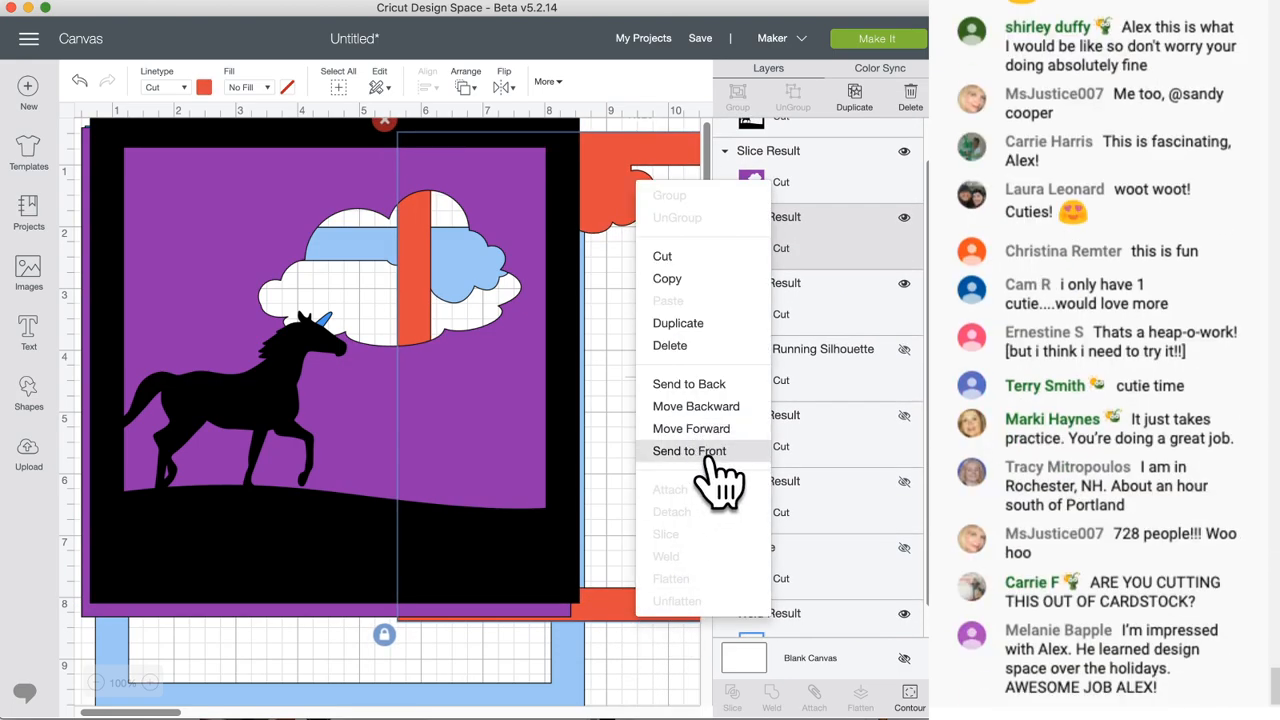
pyautogui.click(706, 453)
pyautogui.moveTo(543, 609); pyautogui.dragTo(321, 603)
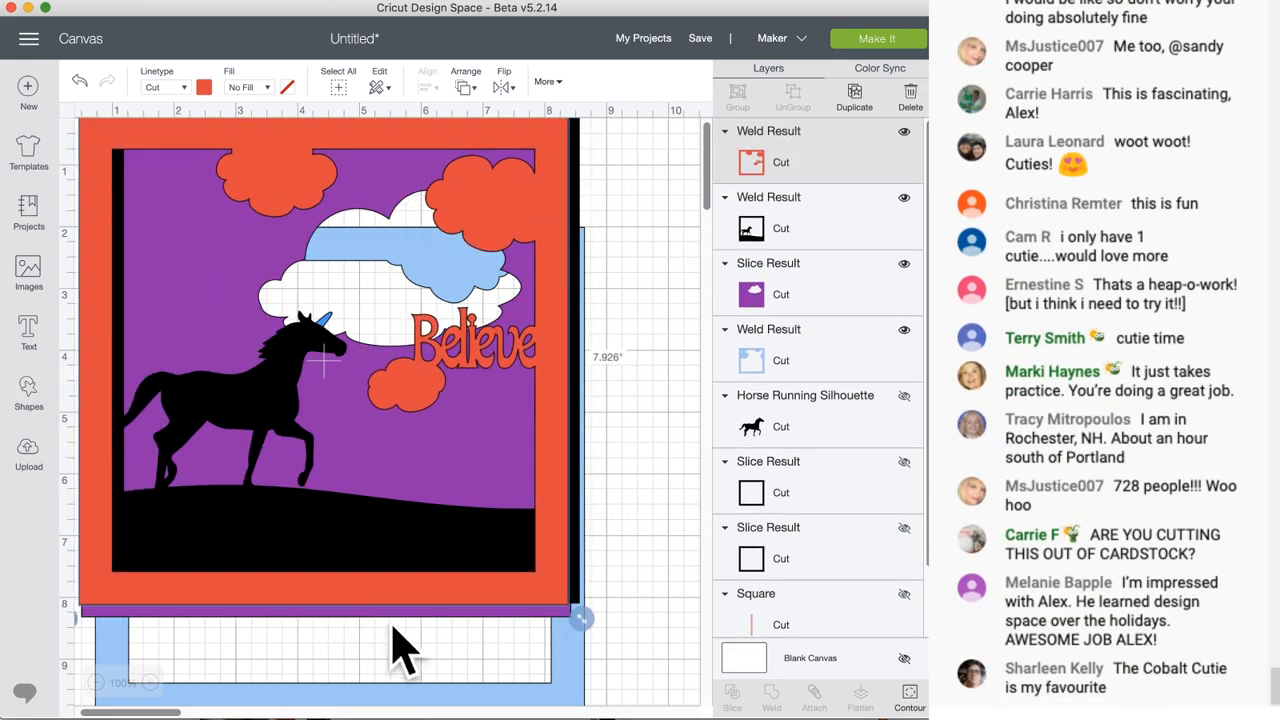
# - Bring the light blue cloud frame to the front and stack it over the red "Believe" frame
pyautogui.click(567, 684)
pyautogui.rightClick(567, 684)
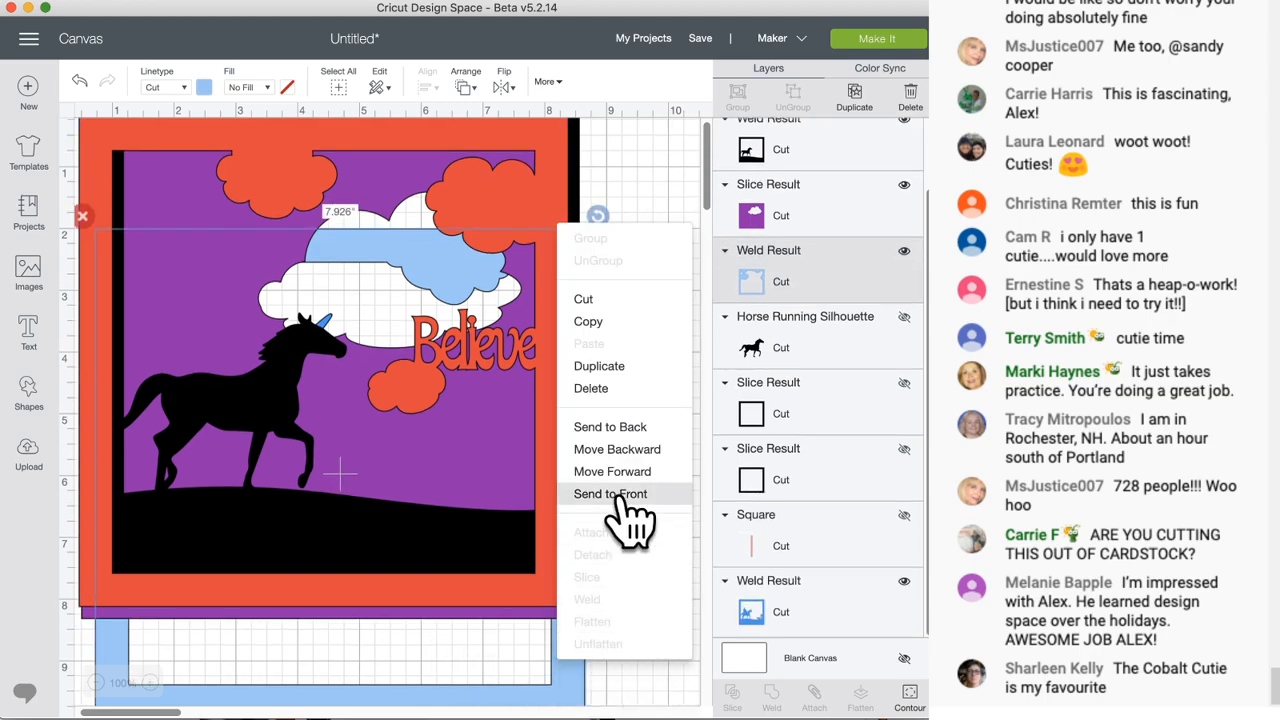
pyautogui.click(618, 496)
pyautogui.moveTo(614, 634); pyautogui.dragTo(400, 700)
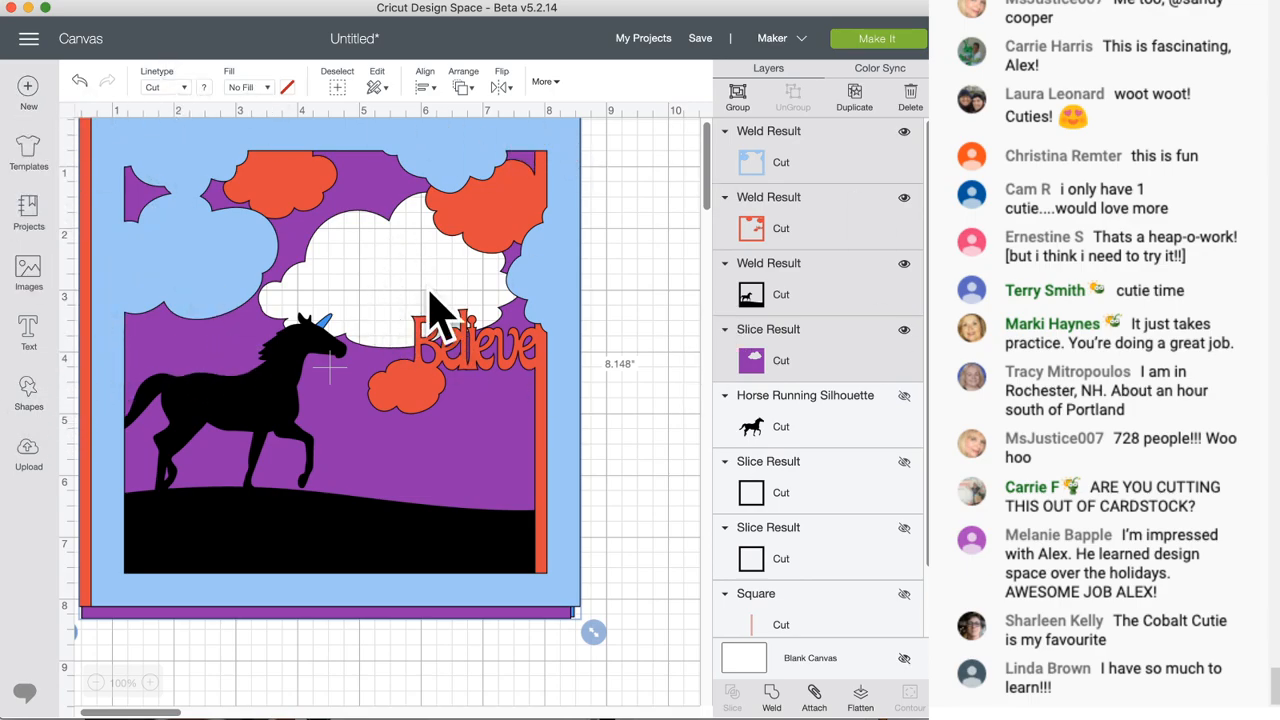
# - Center all the stacked frame layers on one another and hide the purple cloud-cutout layer
pyautogui.click(426, 88)
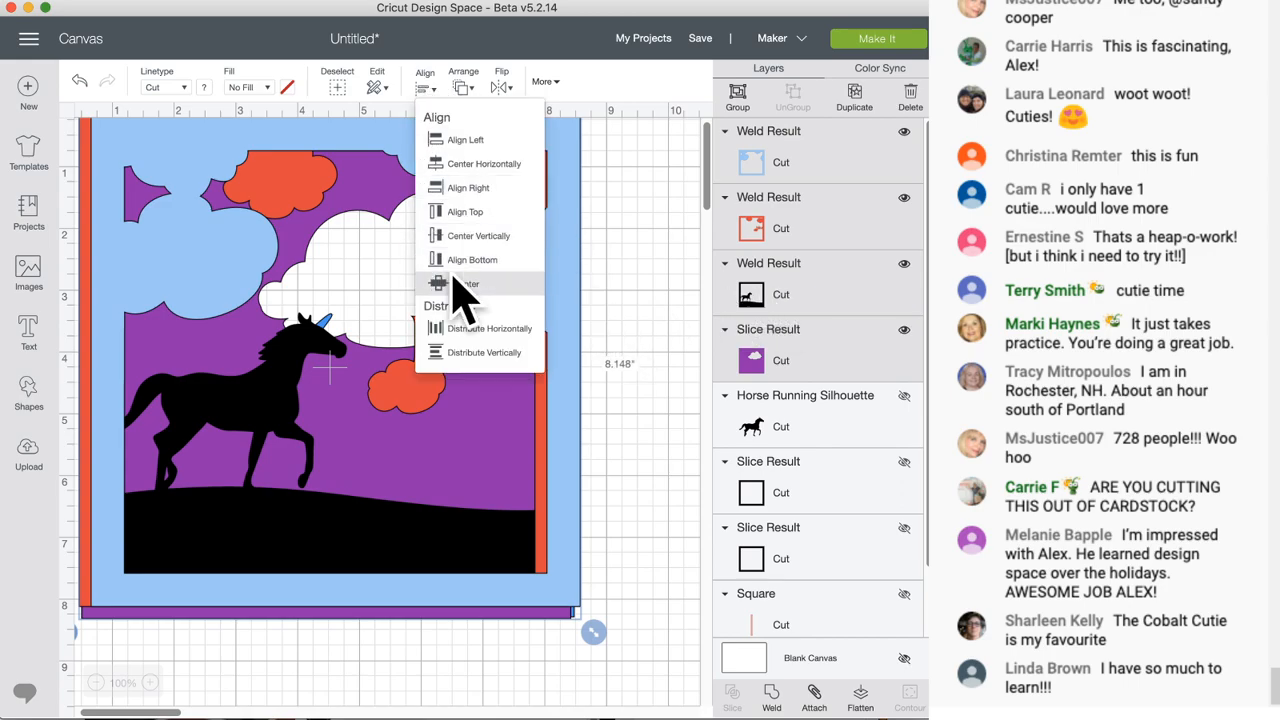
pyautogui.click(478, 290)
pyautogui.click(645, 345)
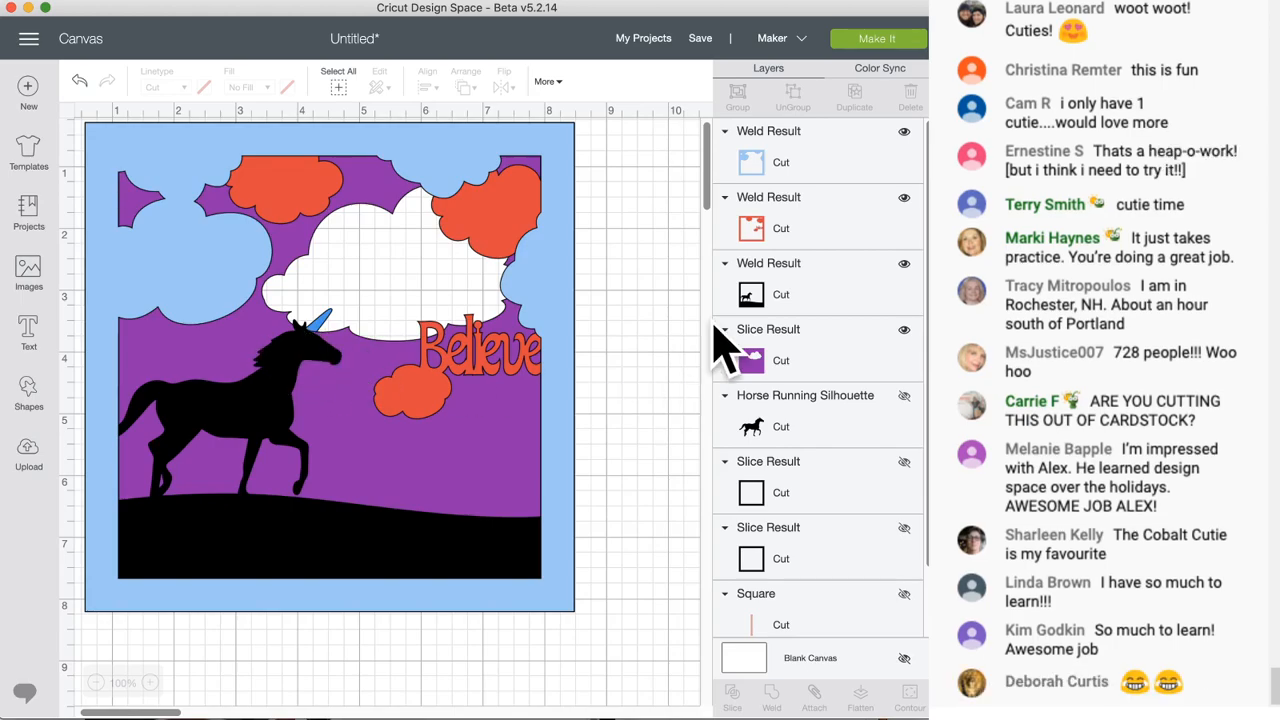
pyautogui.click(903, 331)
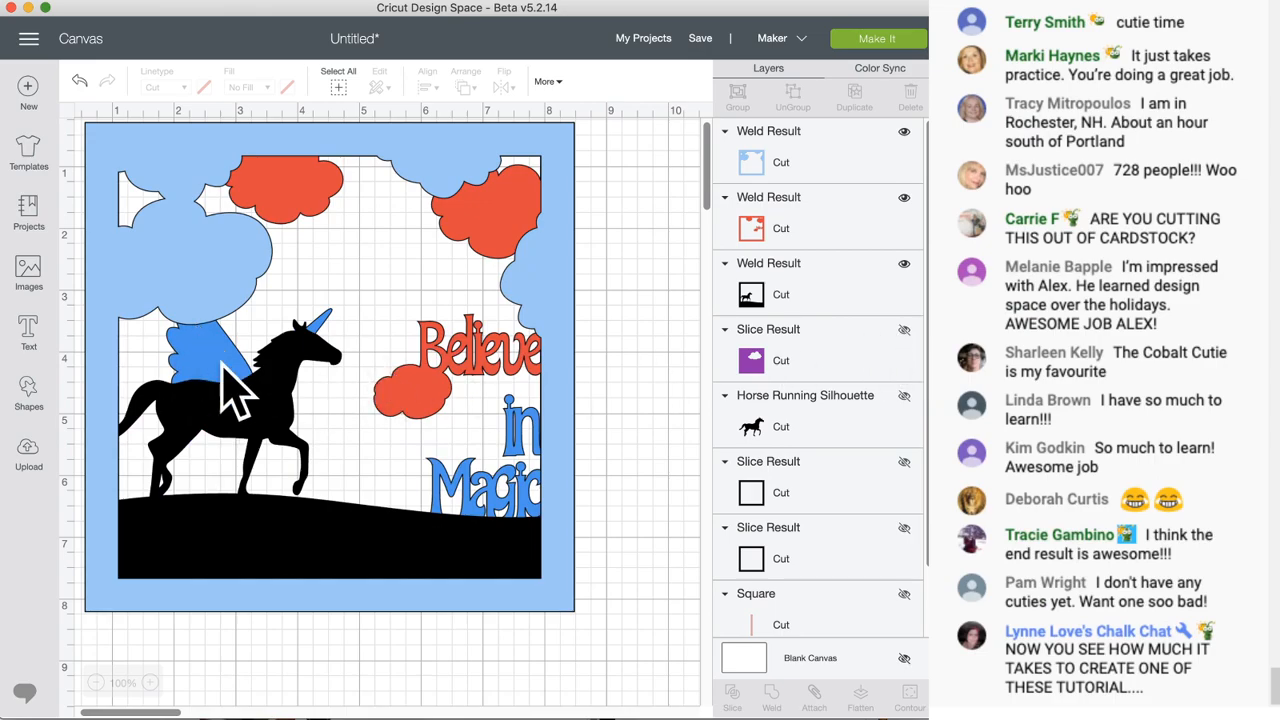